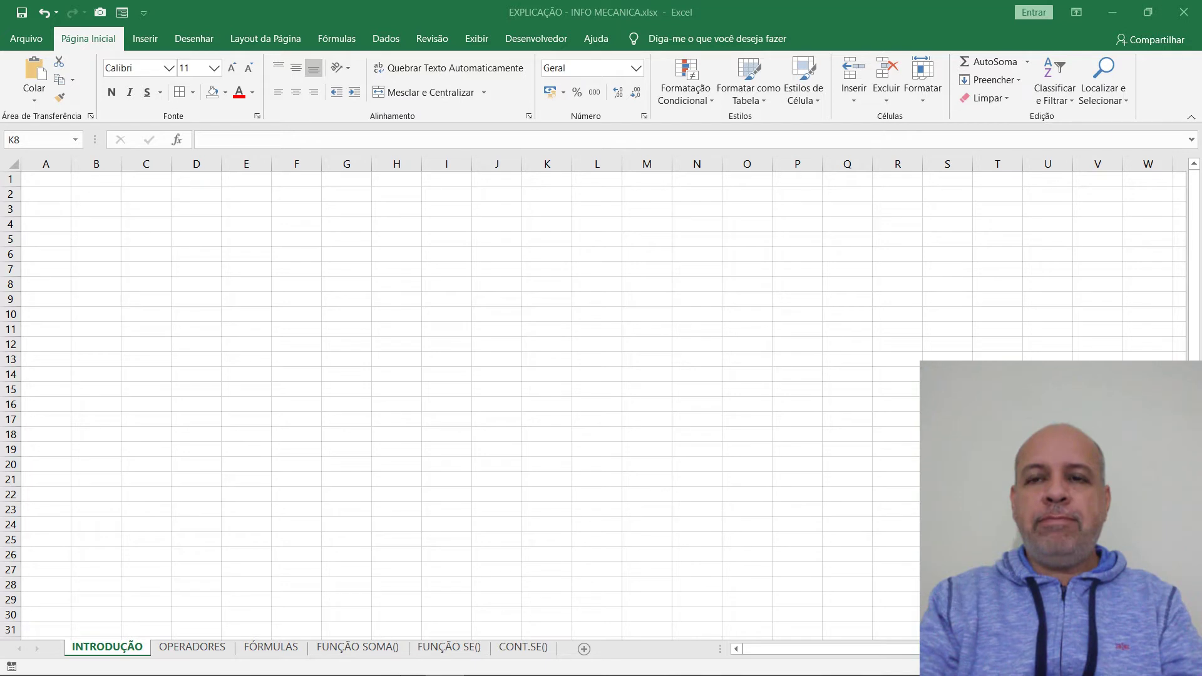
mouse_move(401, 672)
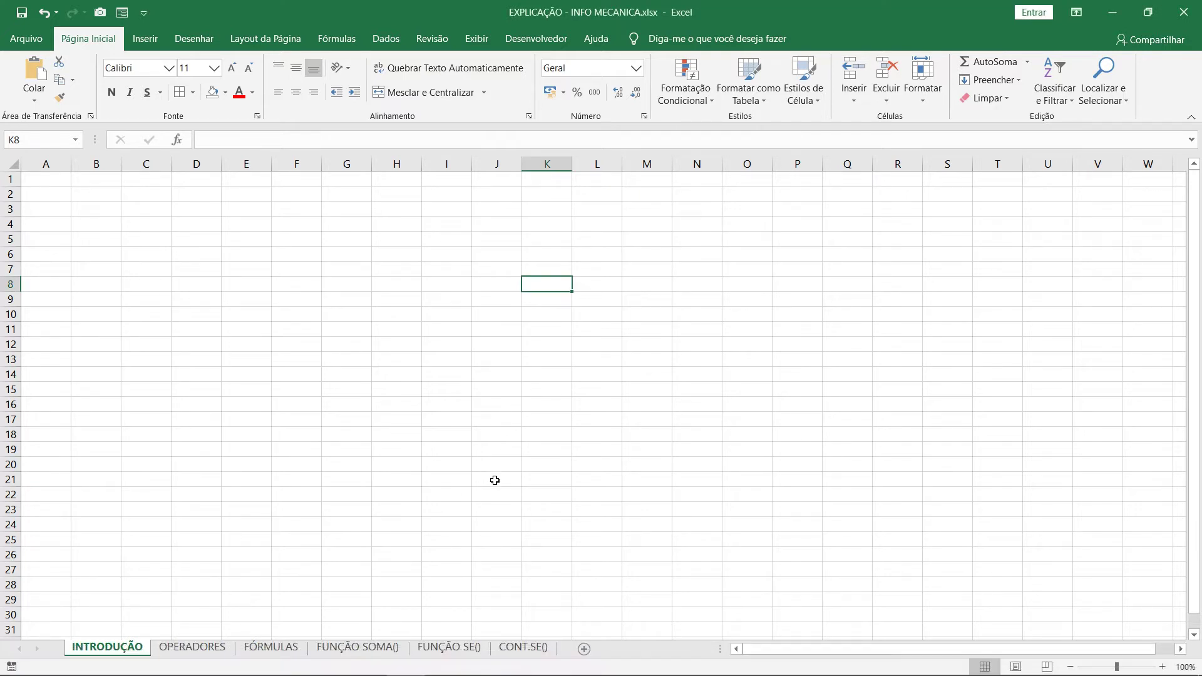
click(512, 390)
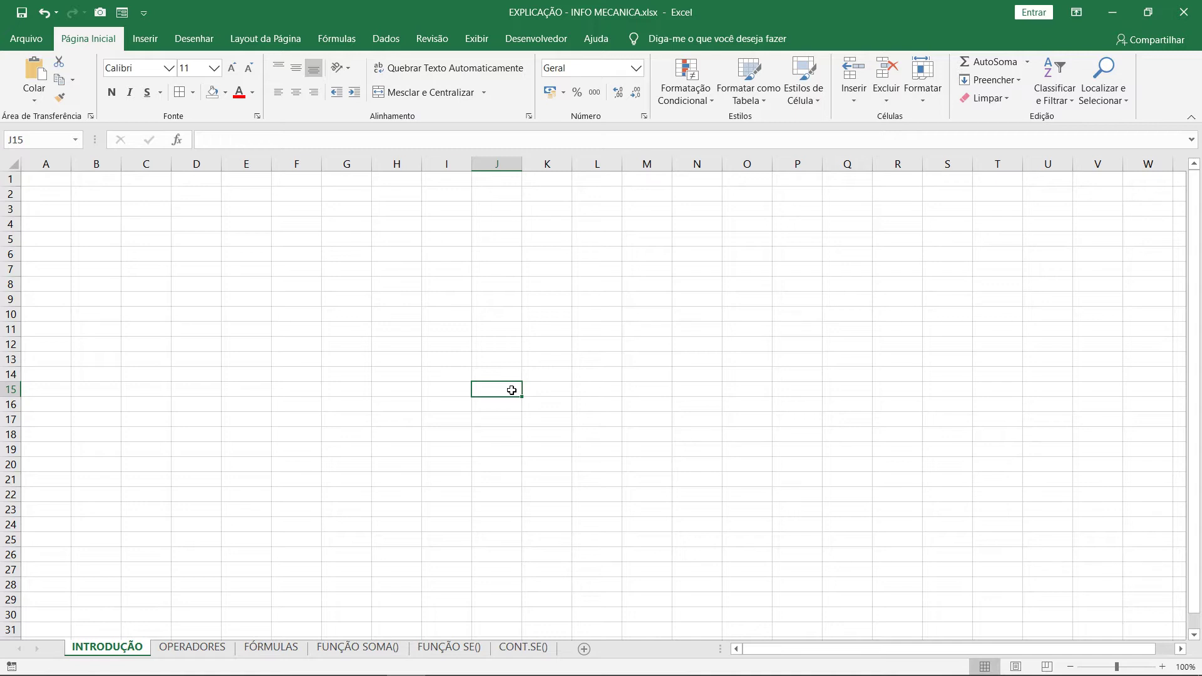
key(XF86AudioRaiseVolume)
key(XF86AudioRaiseVolume)
key(XF86AudioRaiseVolume)
key(XF86AudioRaiseVolume)
key(XF86AudioRaiseVolume)
key(XF86AudioRaiseVolume)
key(XF86AudioRaiseVolume)
key(XF86AudioRaiseVolume)
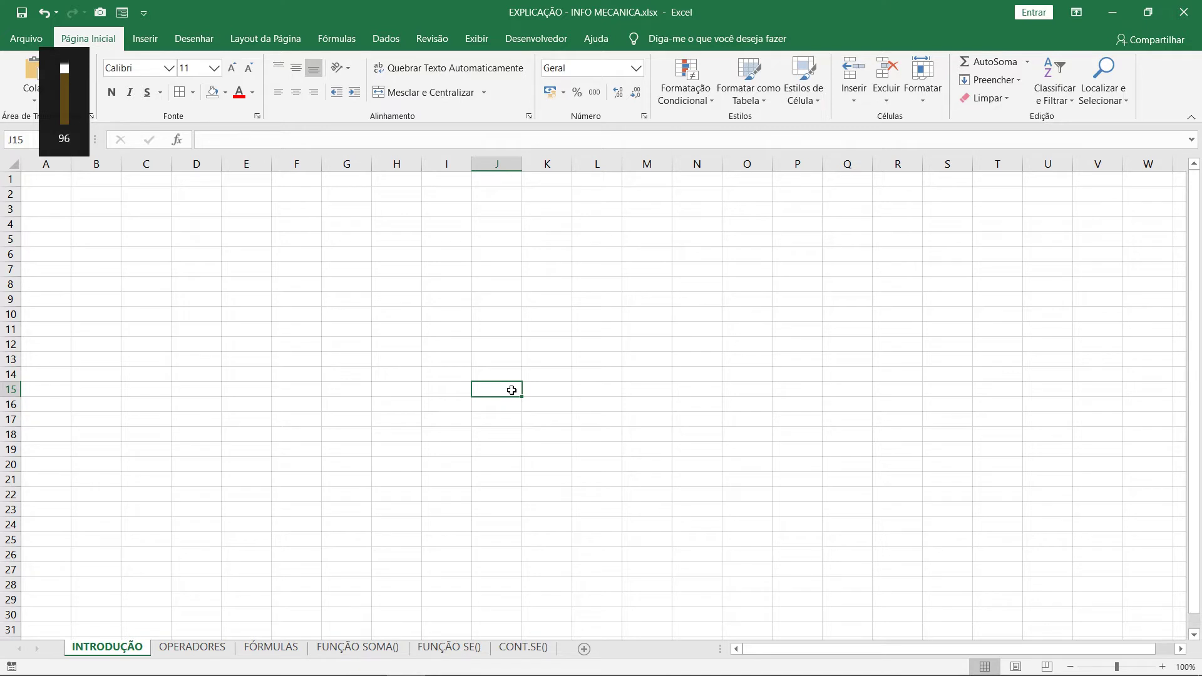
key(XF86AudioRaiseVolume)
key(XF86AudioRaiseVolume)
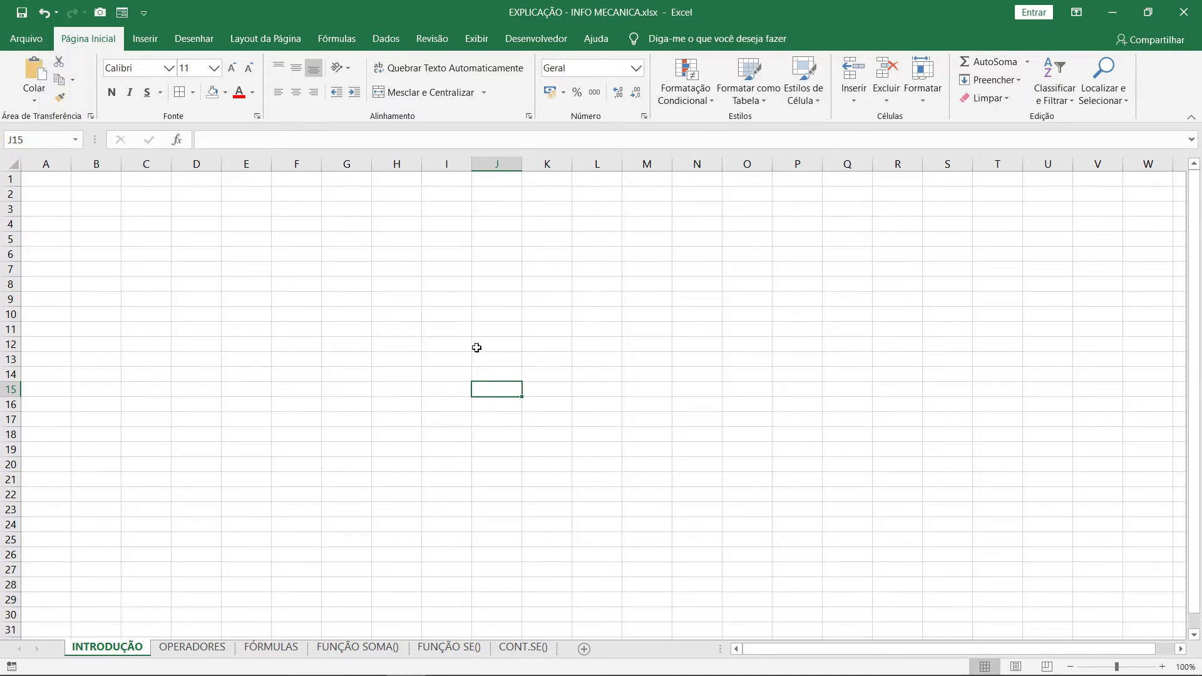
click(510, 245)
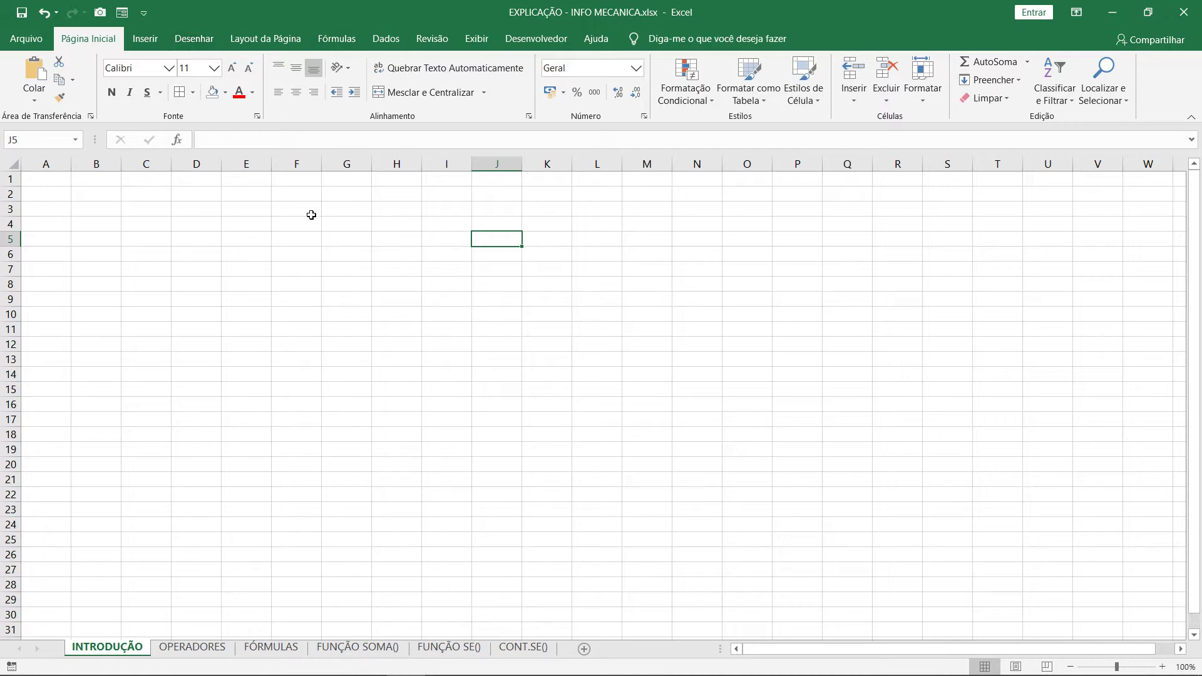
View the start page with its workbook templates and recent files, and return to the INTRODUÇÃO sheet.
click(36, 45)
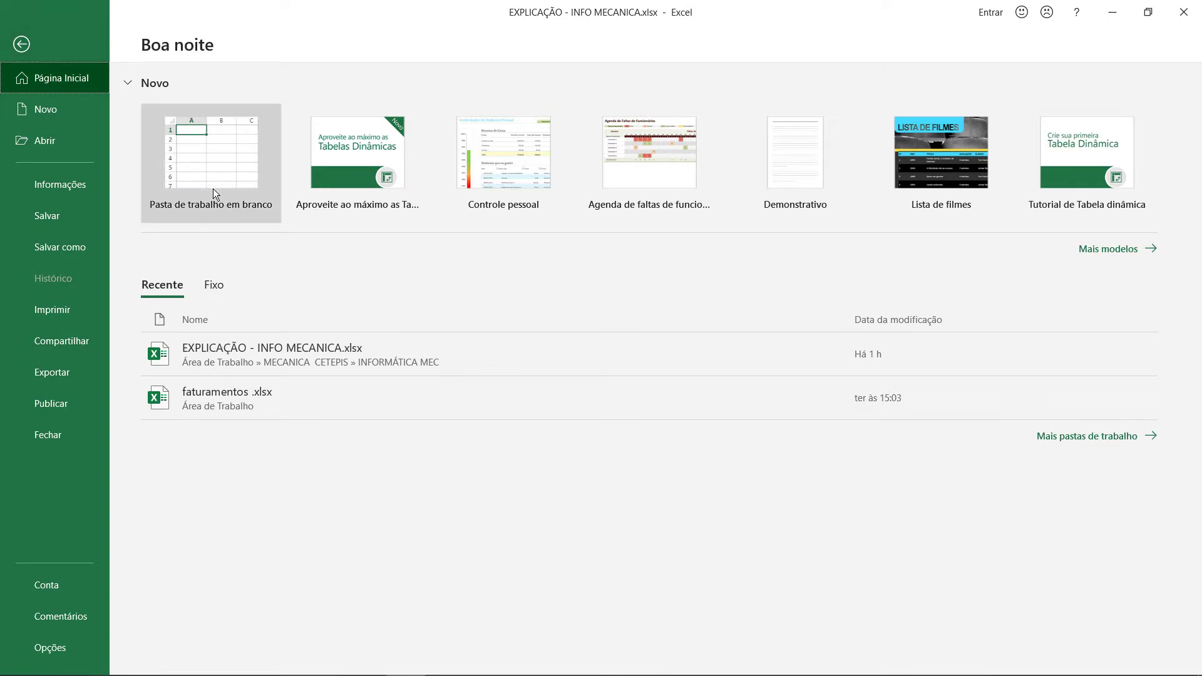
click(32, 49)
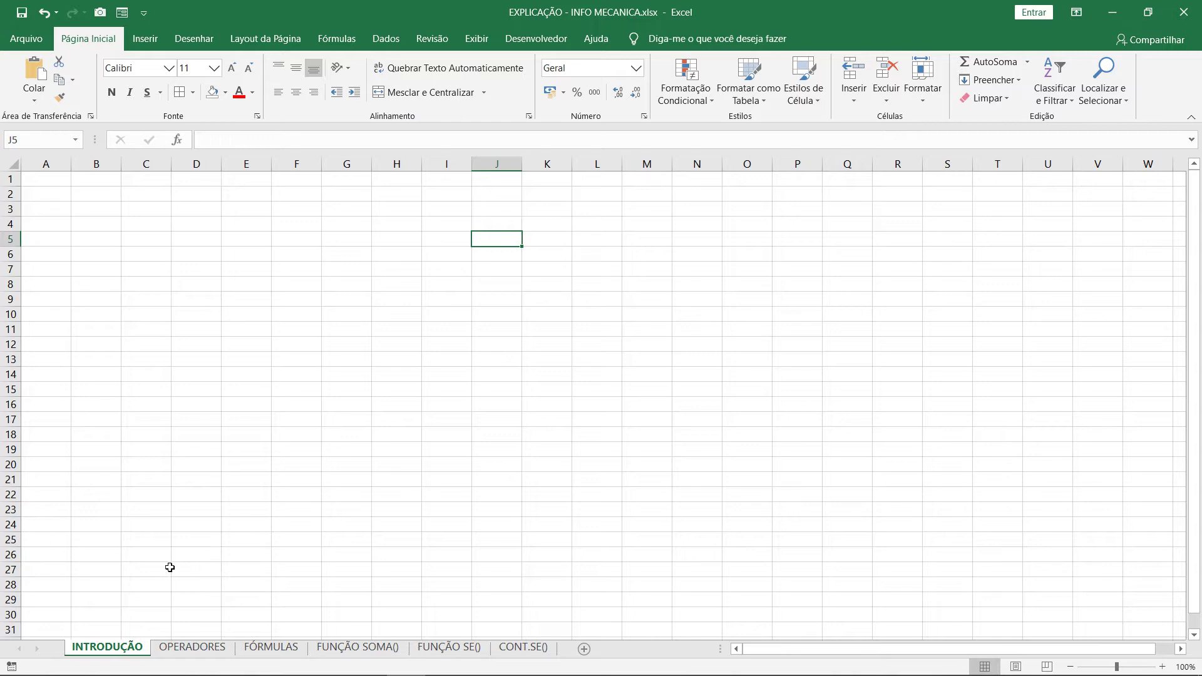
click(312, 312)
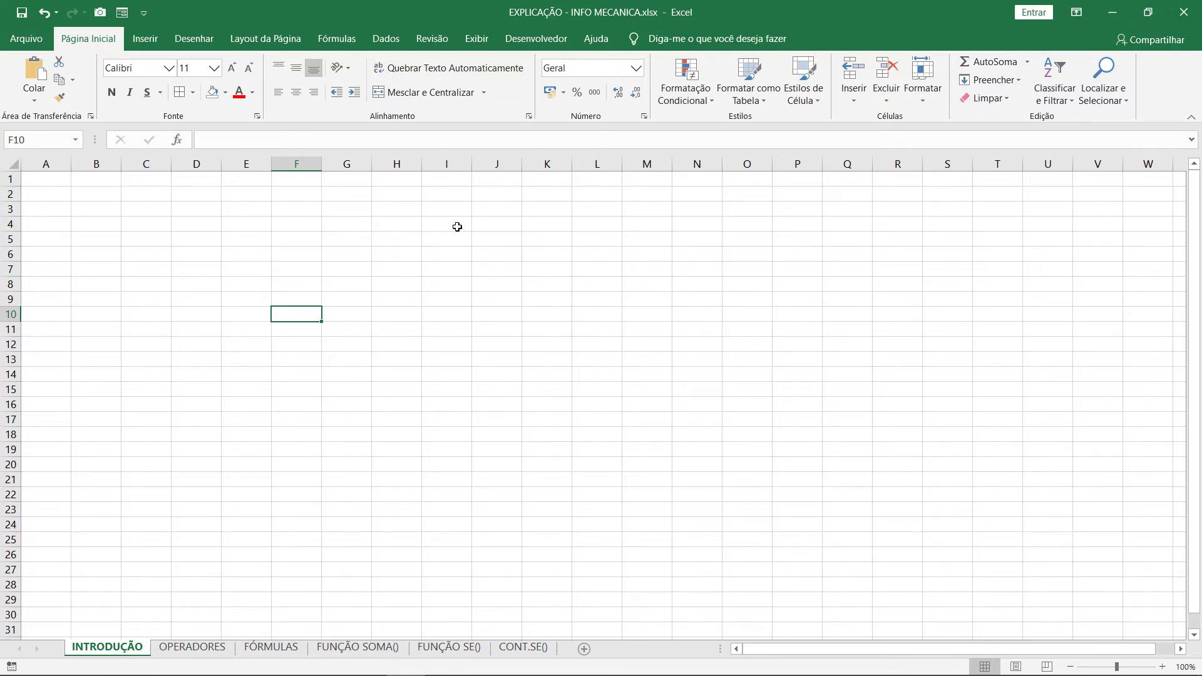
drag(458, 227, 856, 550)
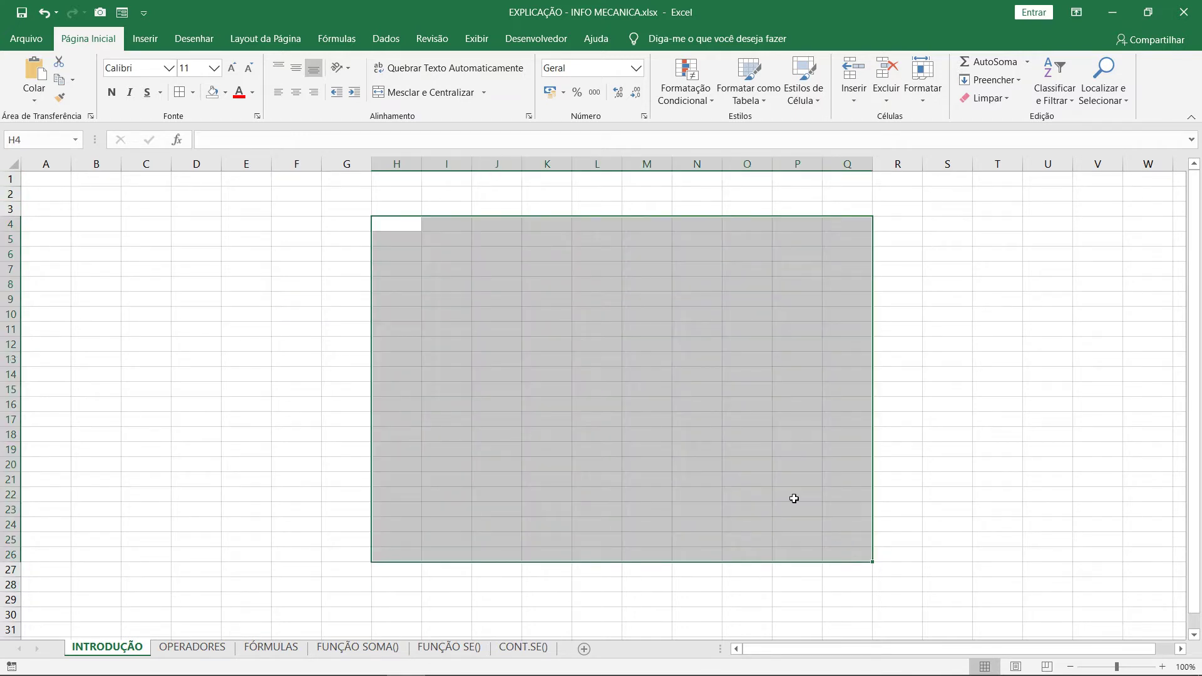
click(637, 357)
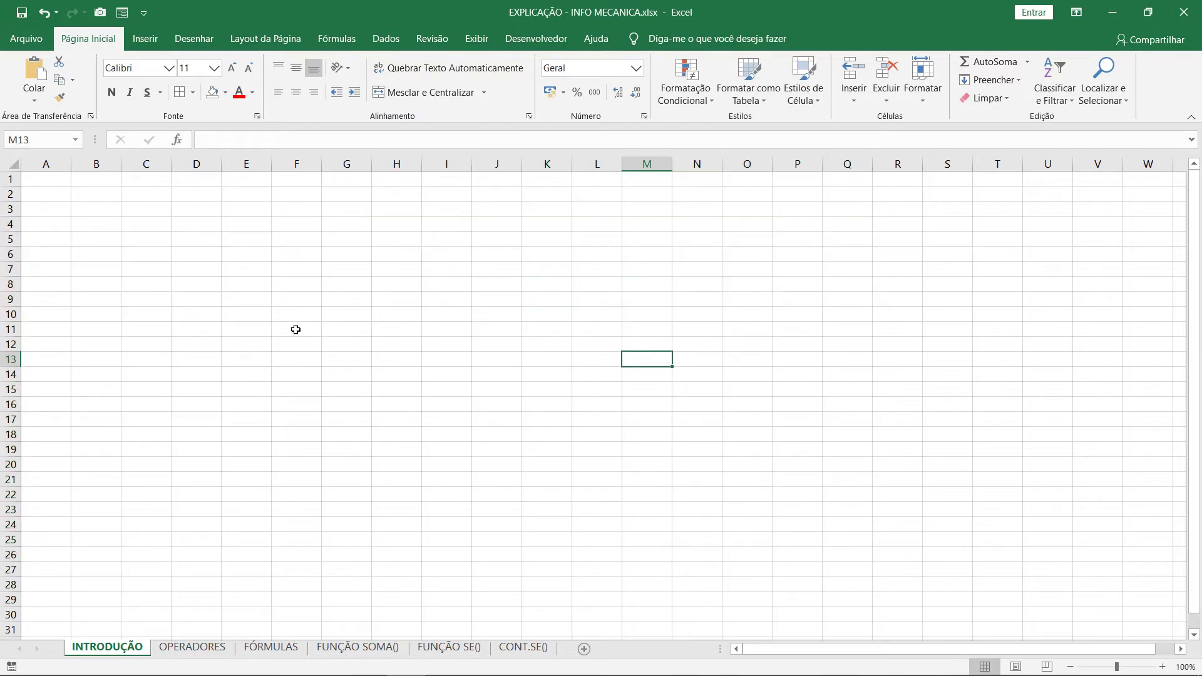
click(326, 342)
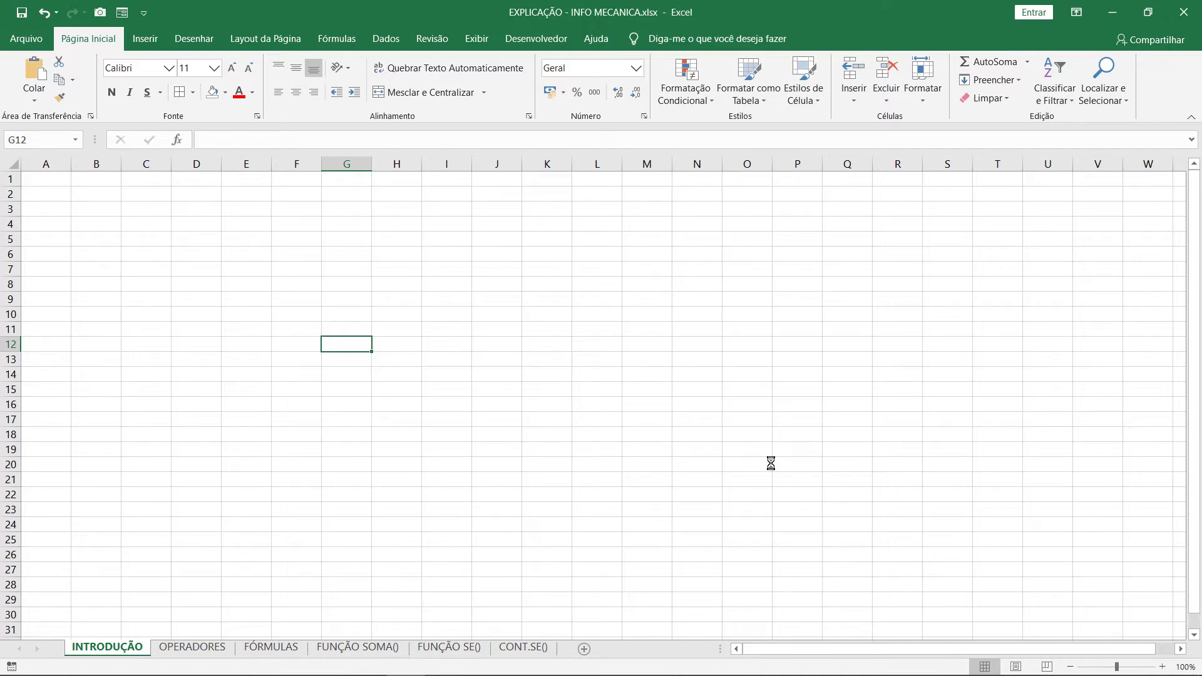
Select column C together with row 6, and remove their intersection cell C6 from the selection.
scroll(771, 462, up, 12)
click(423, 361)
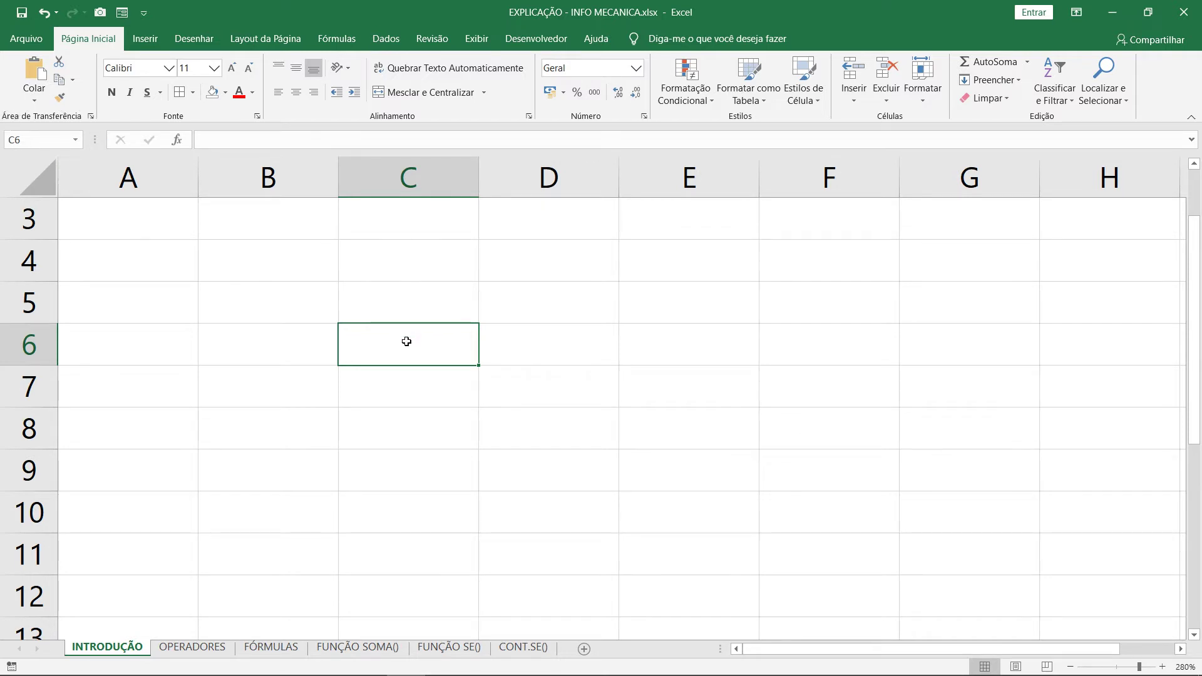
click(409, 177)
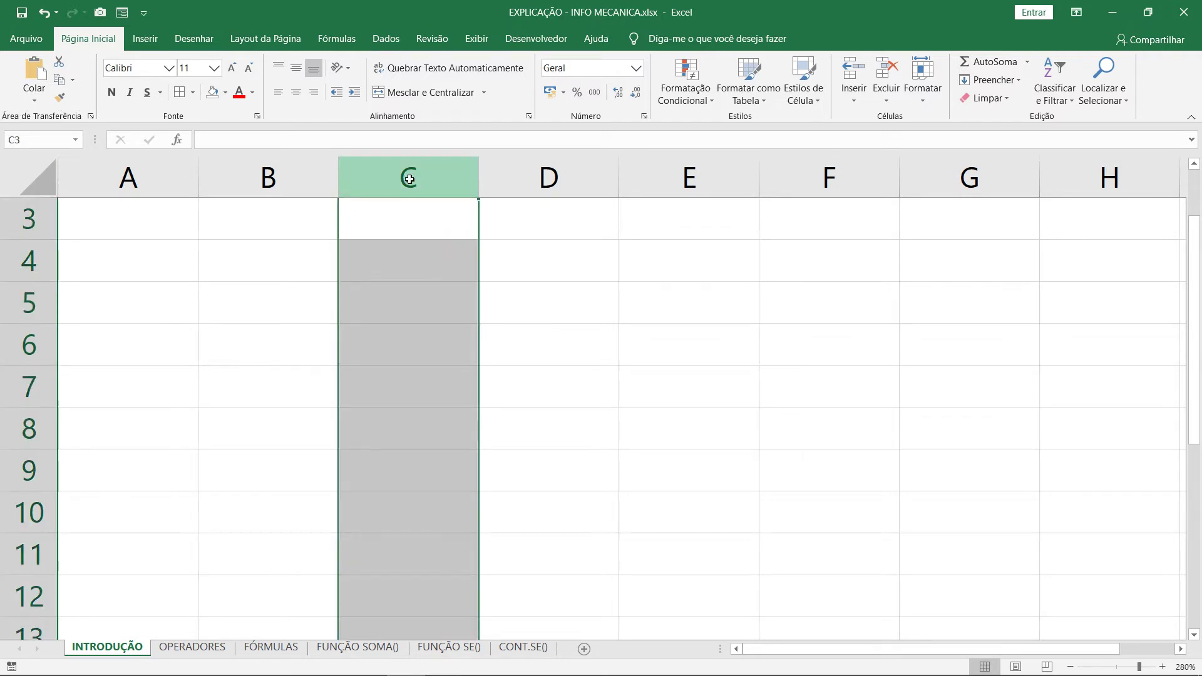
ctrl+click(29, 349)
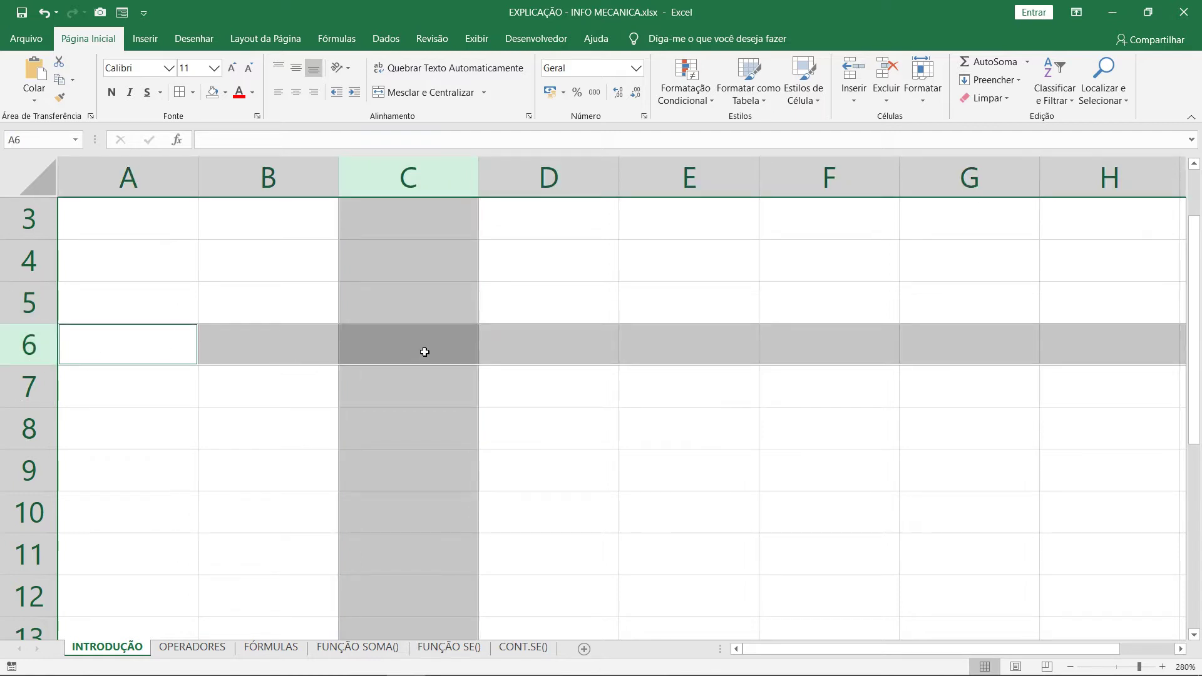
ctrl+click(424, 352)
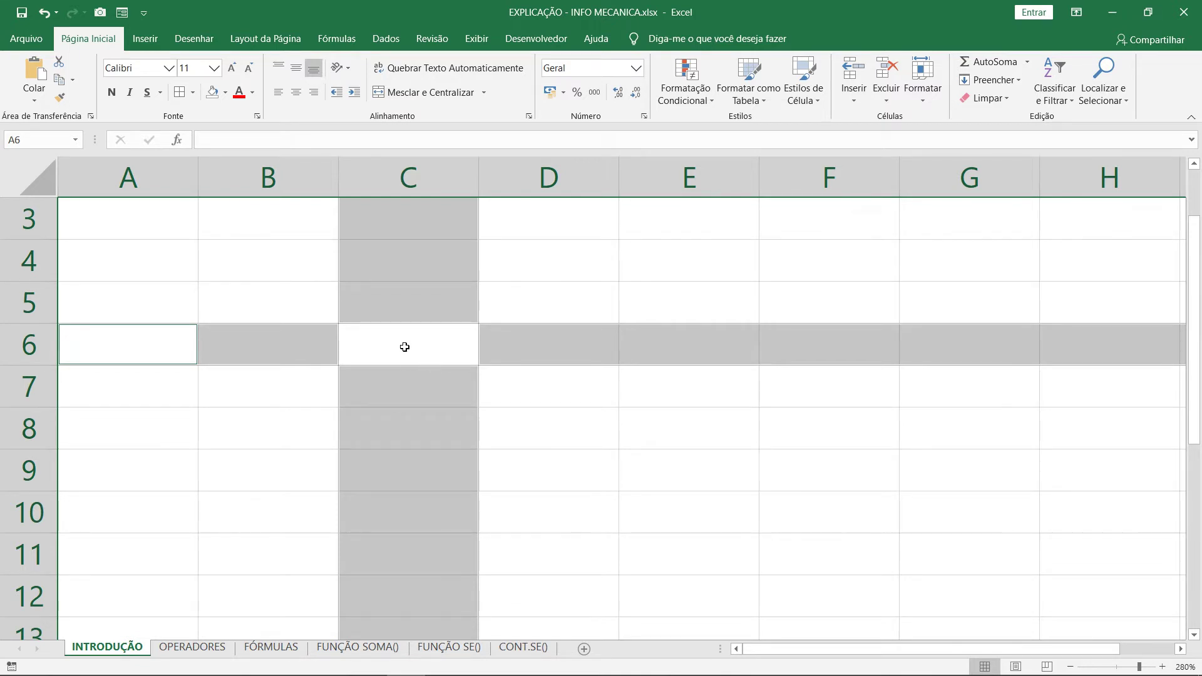
Highlight column C and row 6 together again, and select only the cell where they cross, C6.
click(408, 336)
click(412, 180)
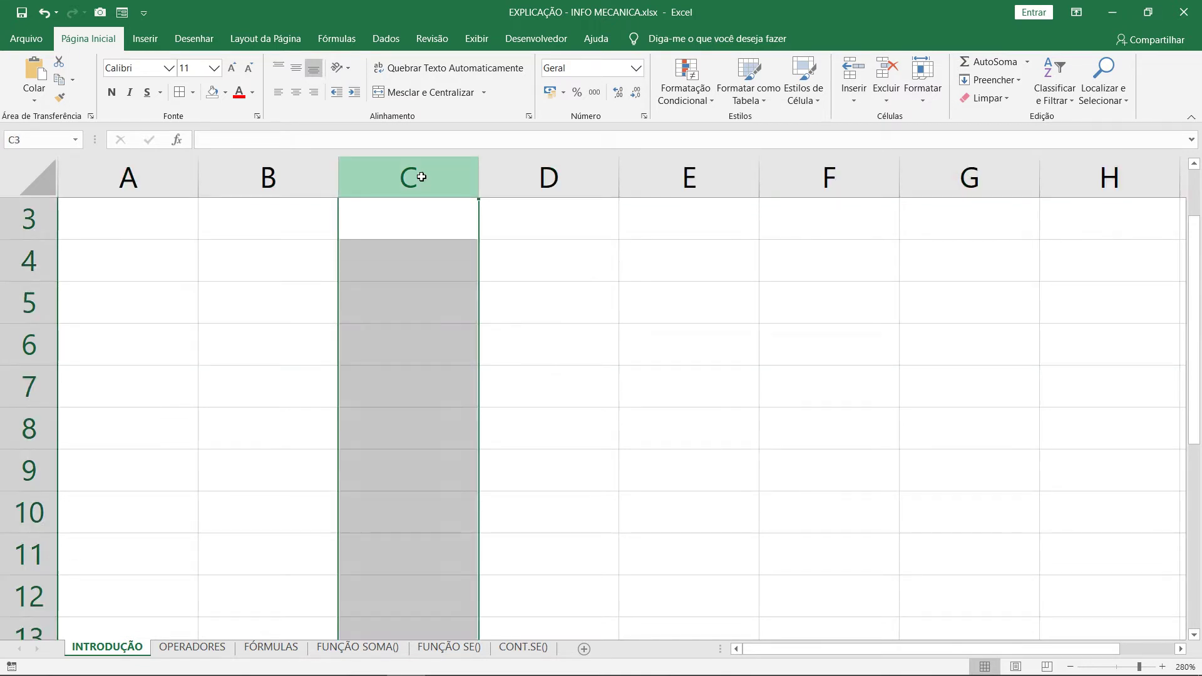
ctrl+click(14, 351)
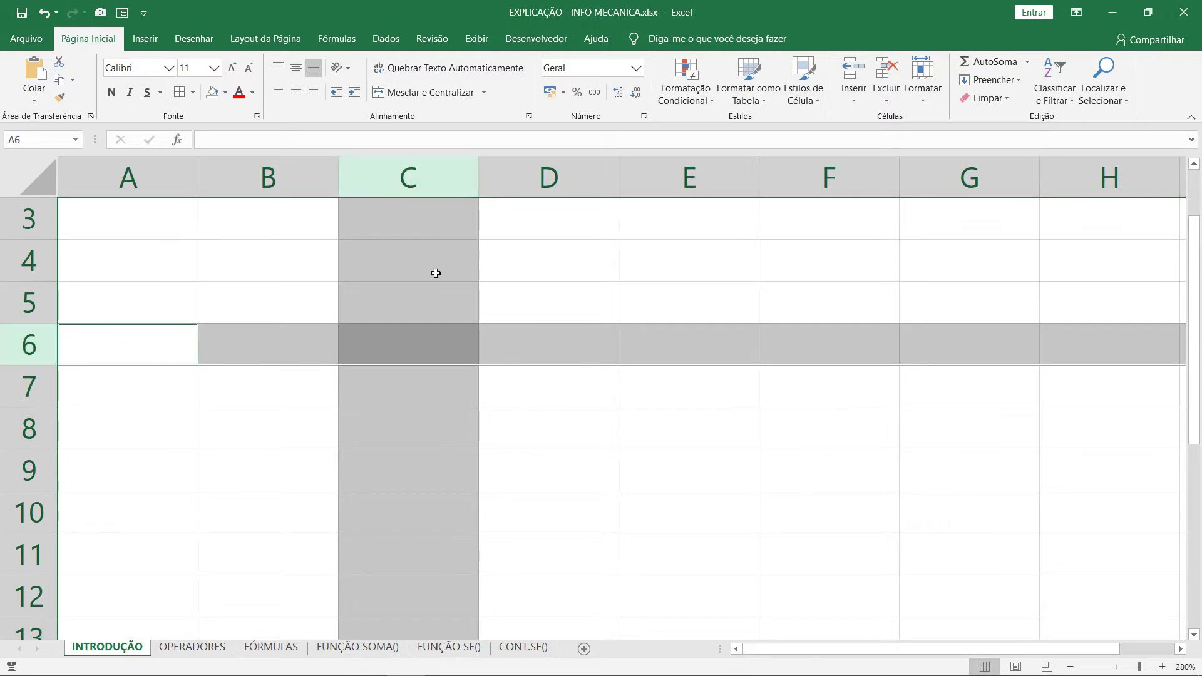
click(415, 337)
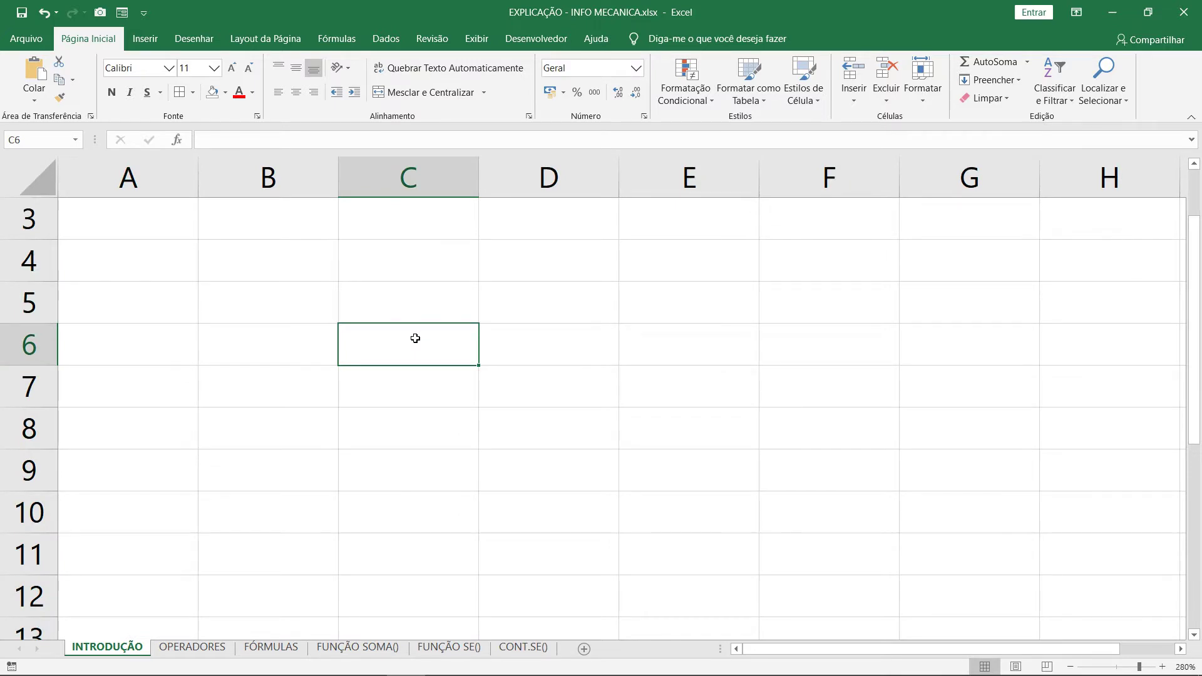
Highlight column C and row 7 separately to distinguish a column from a row.
click(425, 423)
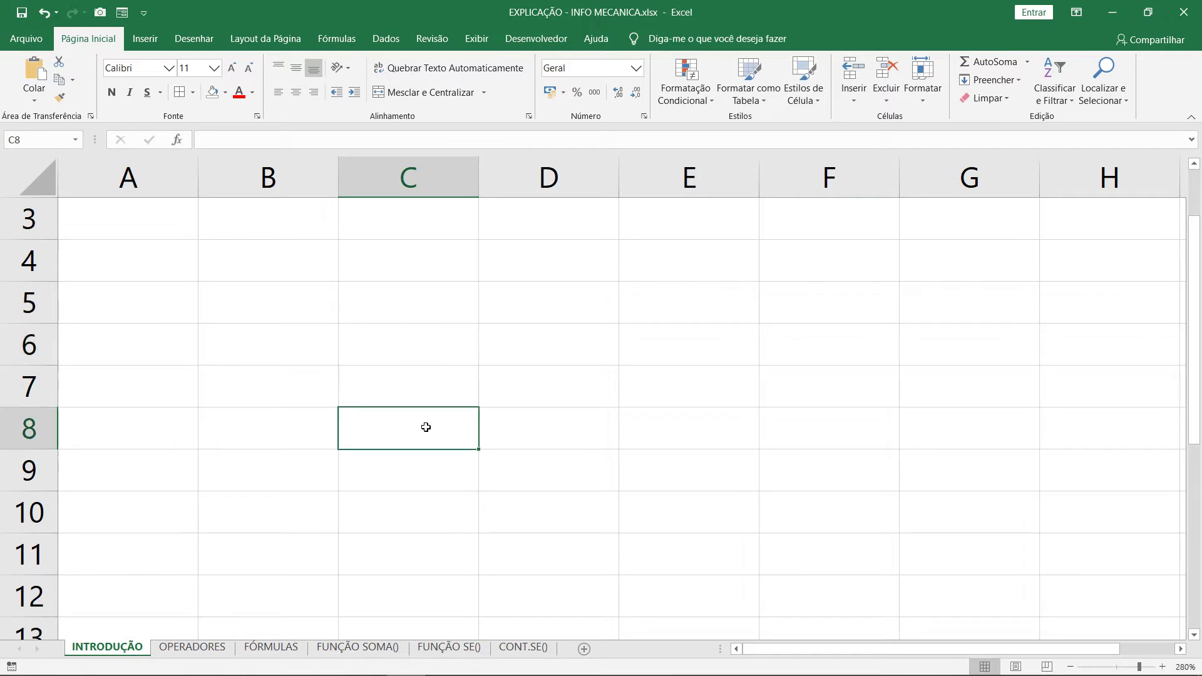
click(421, 177)
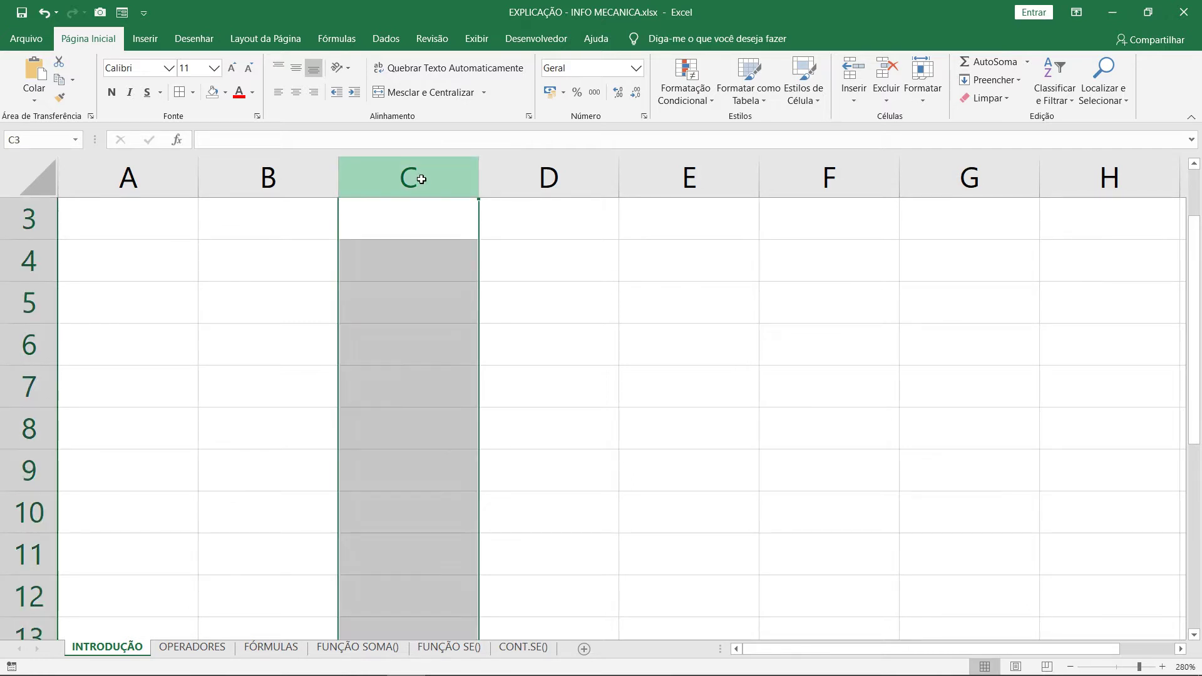
click(27, 395)
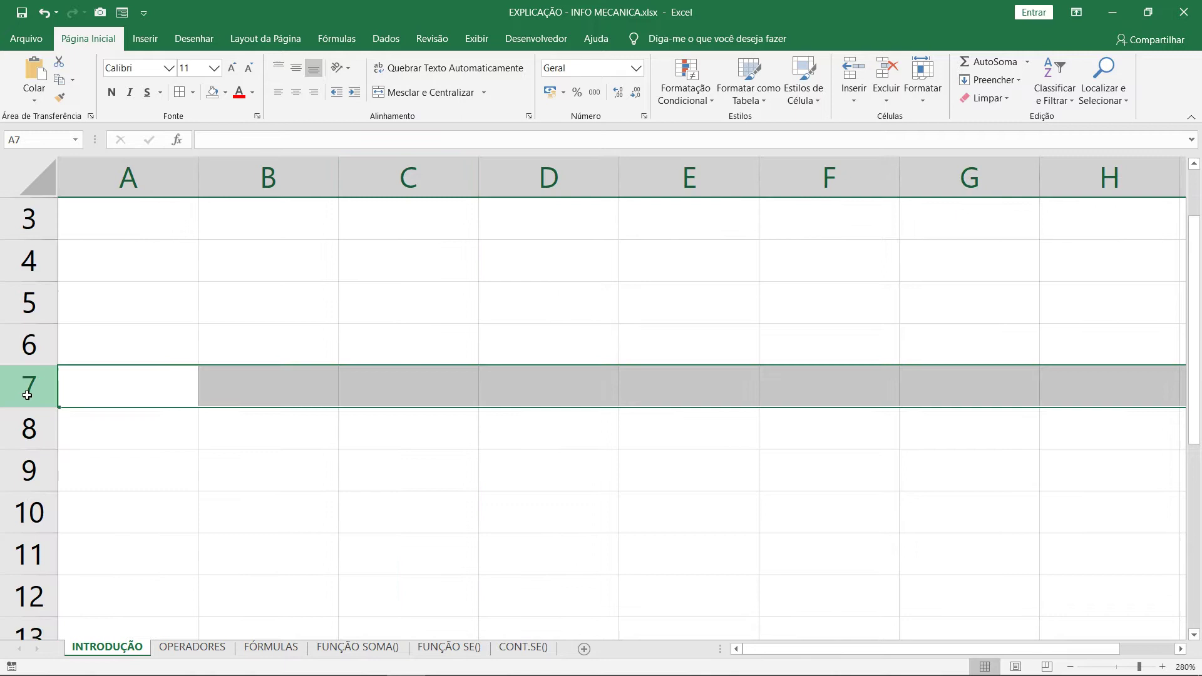
click(355, 351)
click(819, 410)
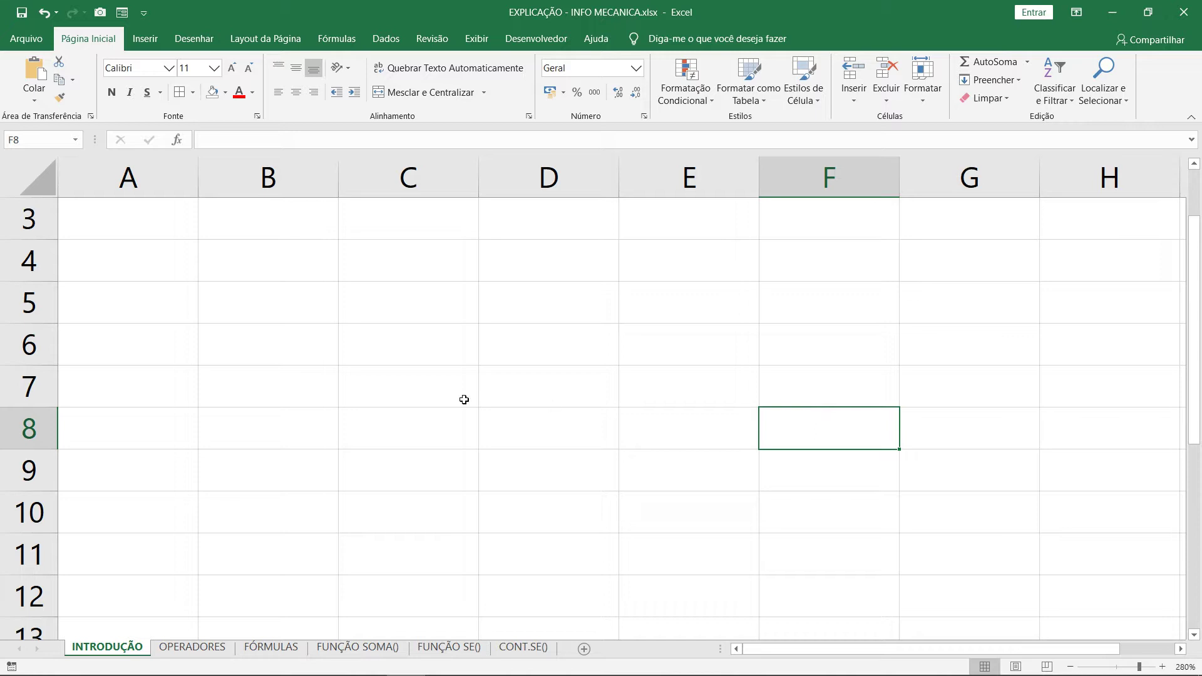
Enter "texto" in cell C7 and "grafico (mini-graficos)" in cell C8.
click(305, 400)
click(392, 383)
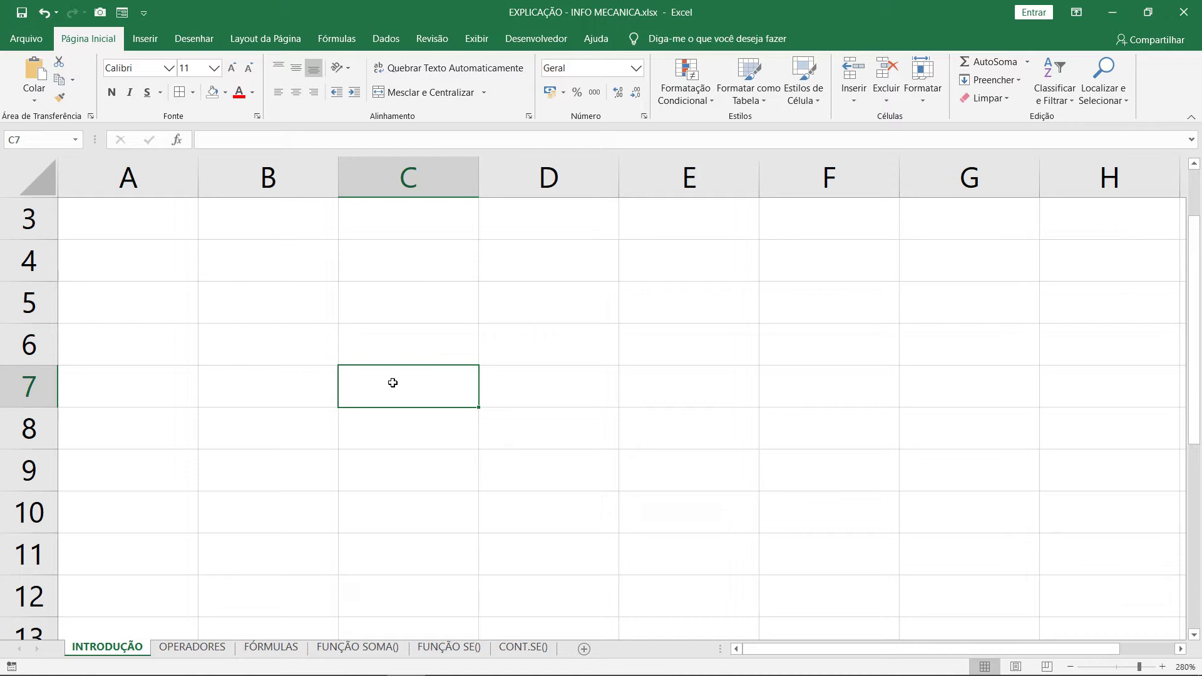
text(texto)
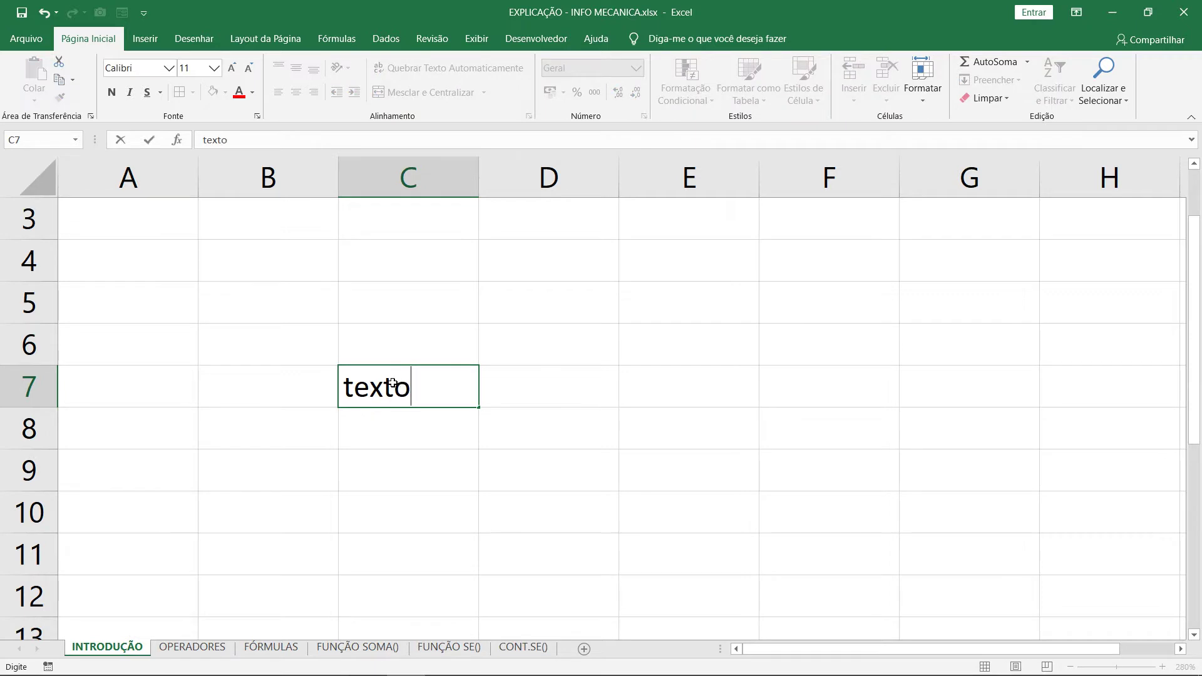
key(Return)
text(grafico)
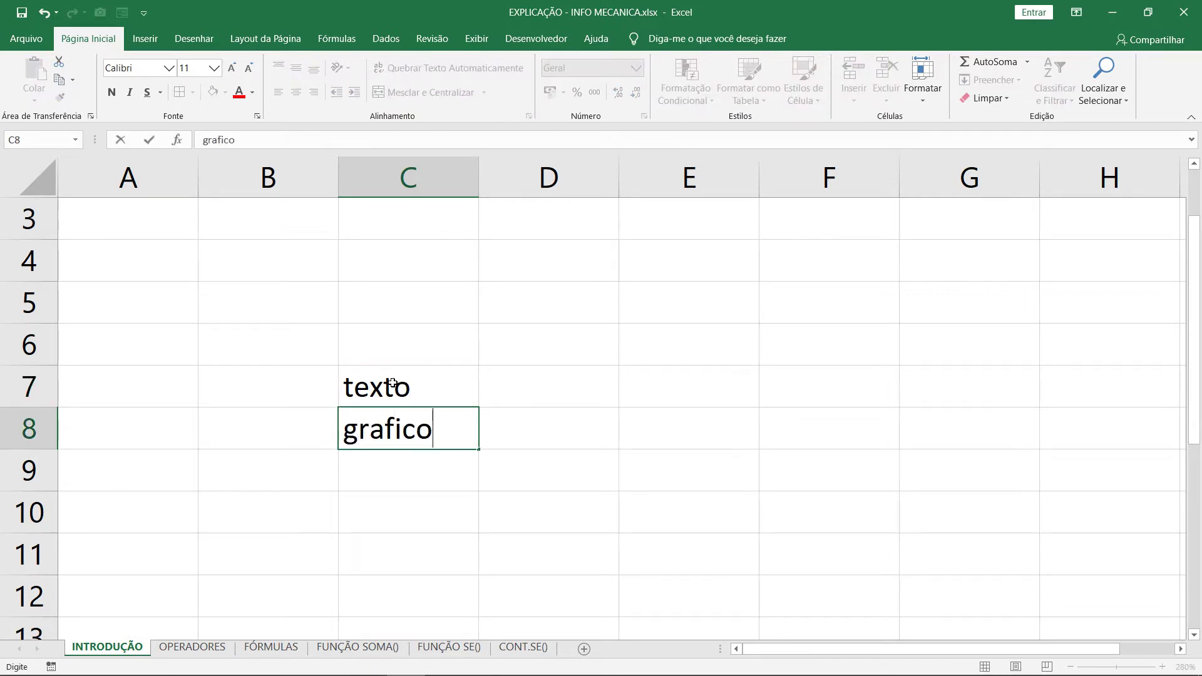
text( (mini)
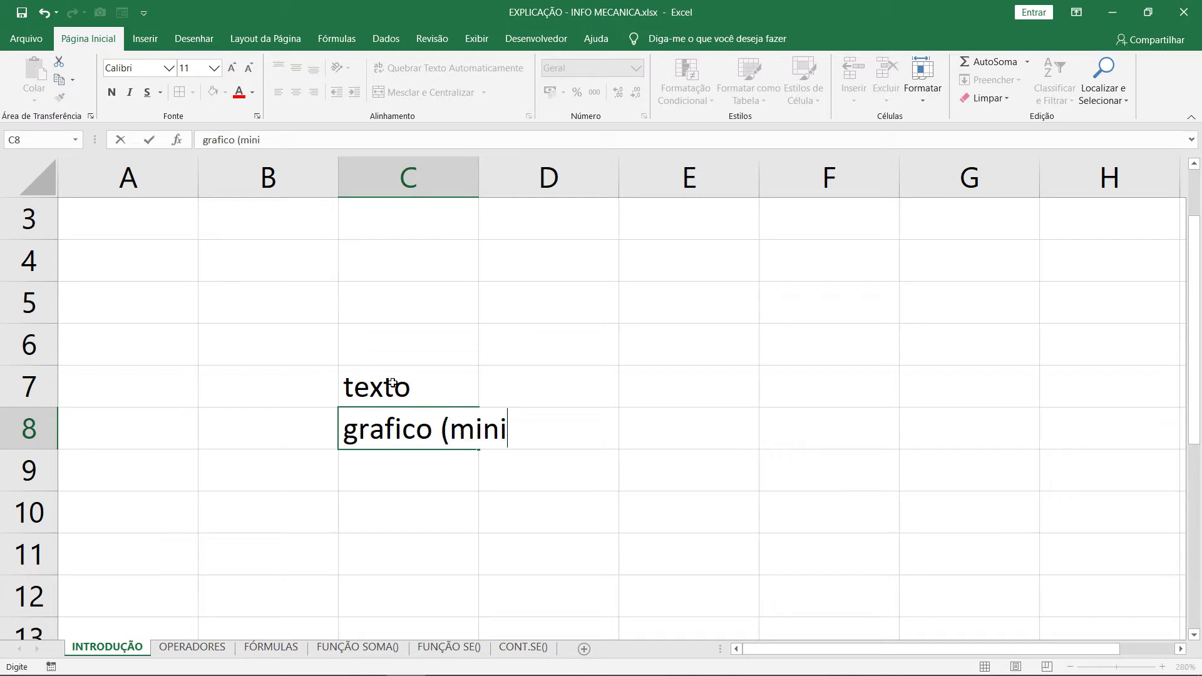
text(-graficos))
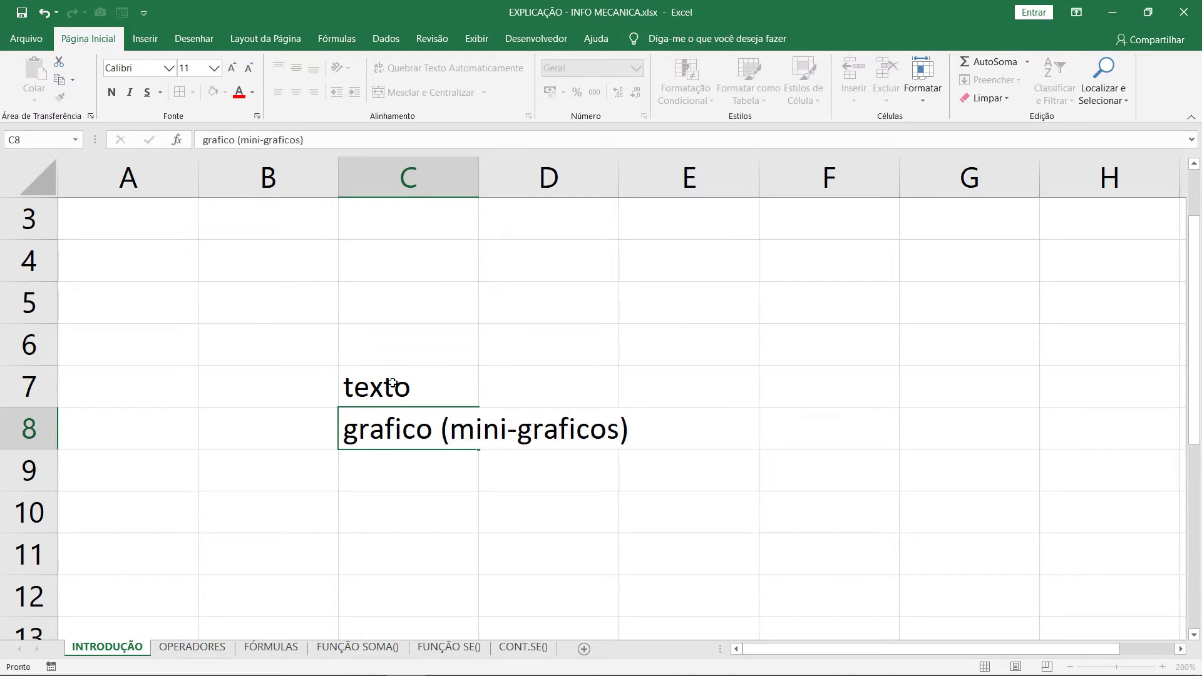
key(Return)
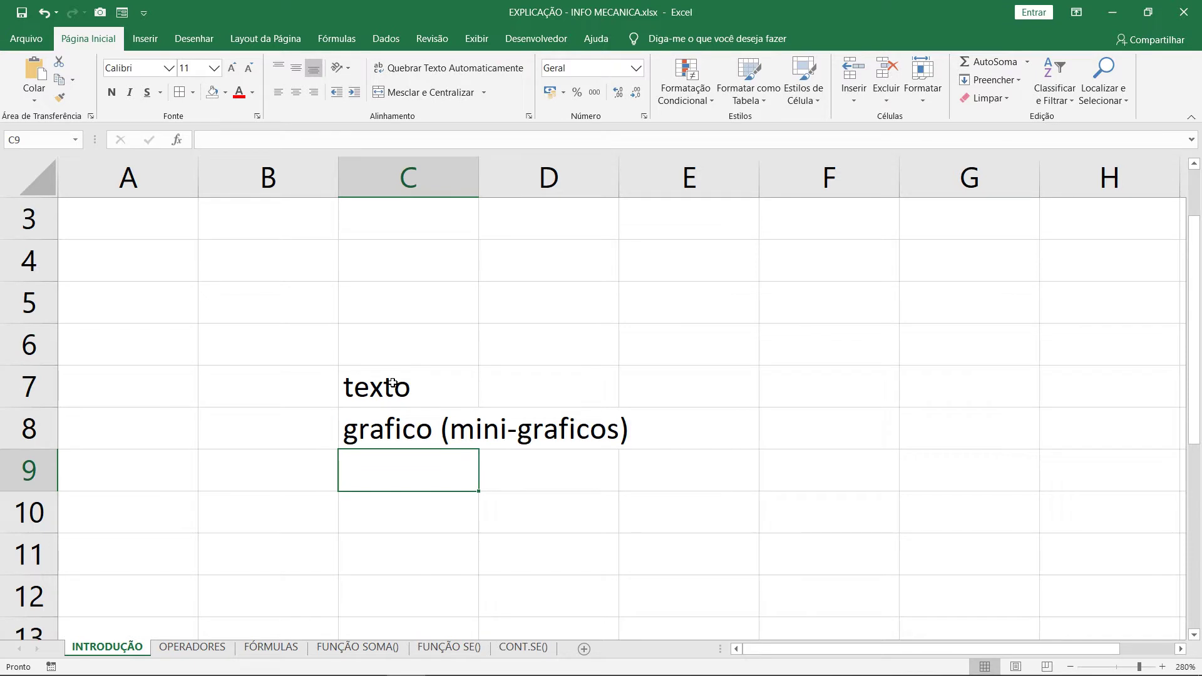
Enter "Formulas" in cell C9.
text(F´romu)
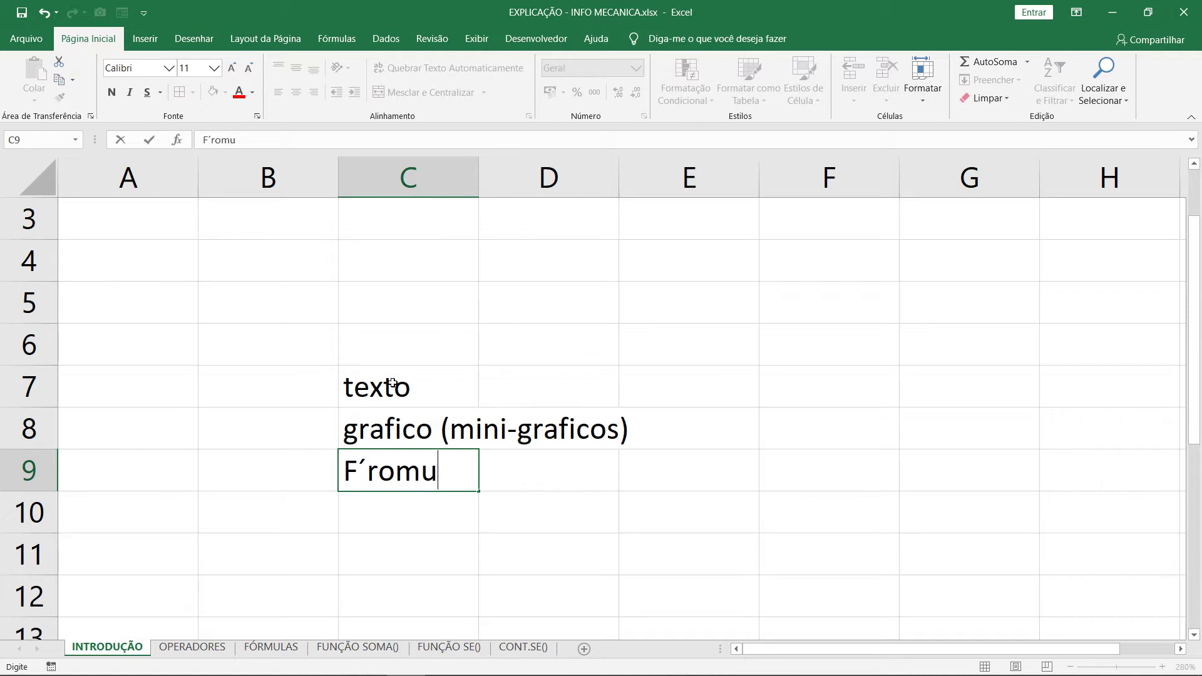
key(BackSpace)
key(BackSpace)
key(BackSpace)
key(BackSpace)
key(BackSpace)
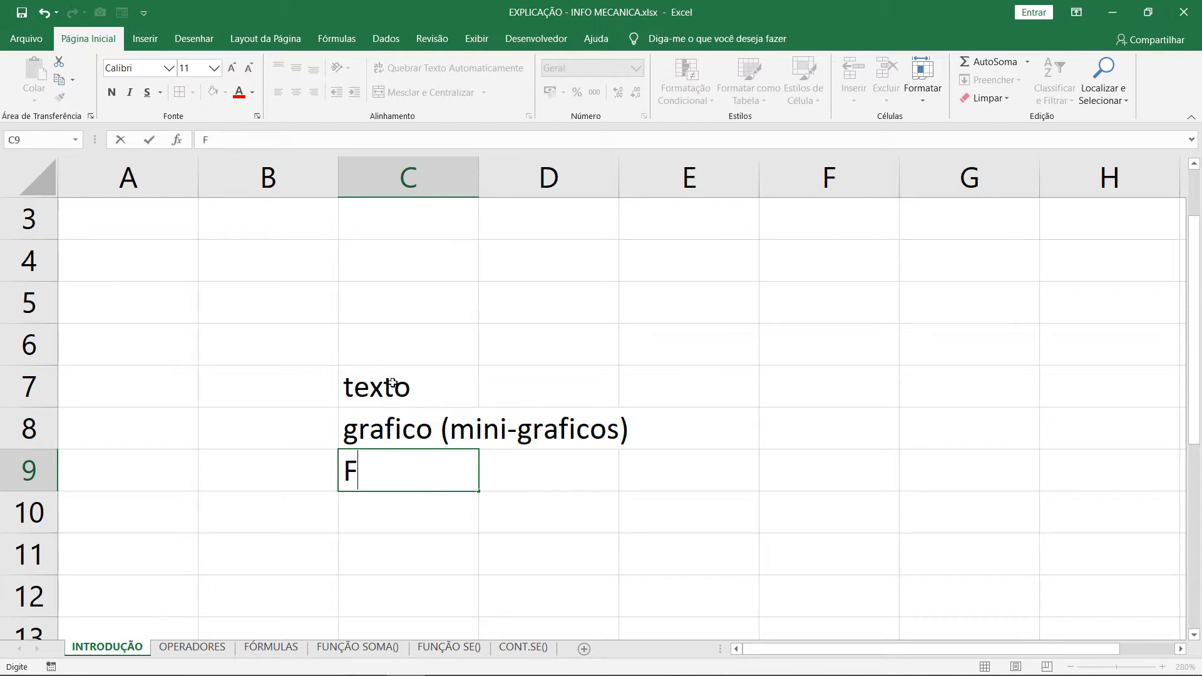
text(ormulas)
key(Return)
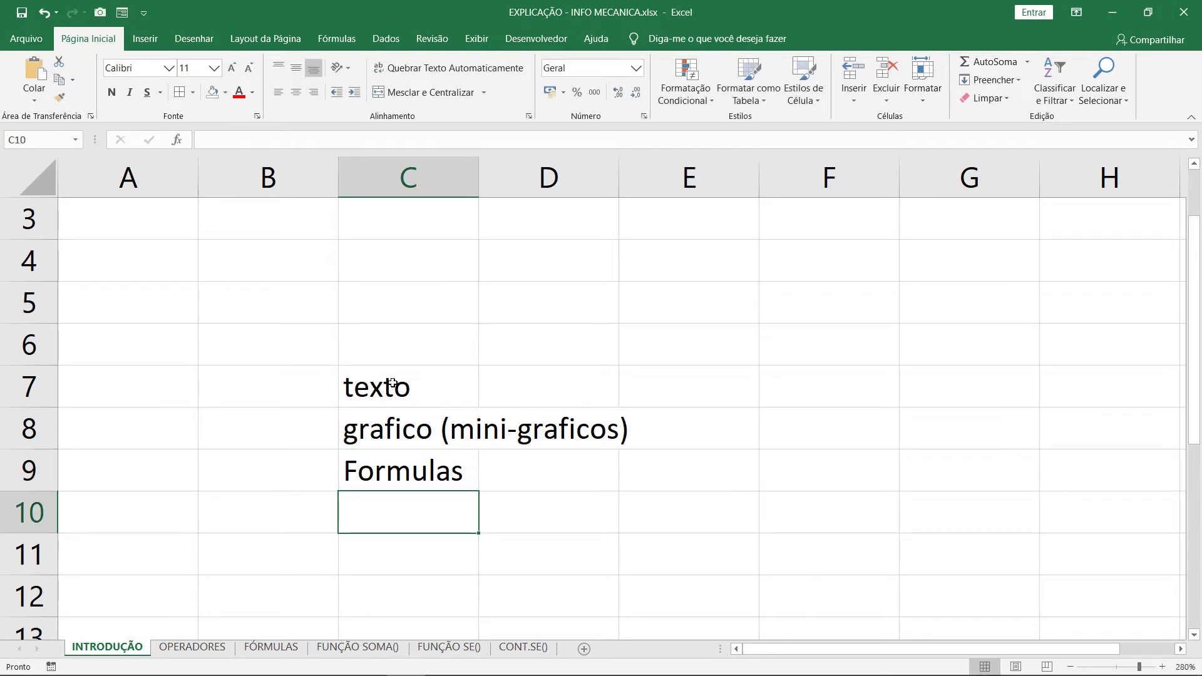
Enter "hiperlink" in cell C10 and "imagens" in cell C11.
text(hiper)
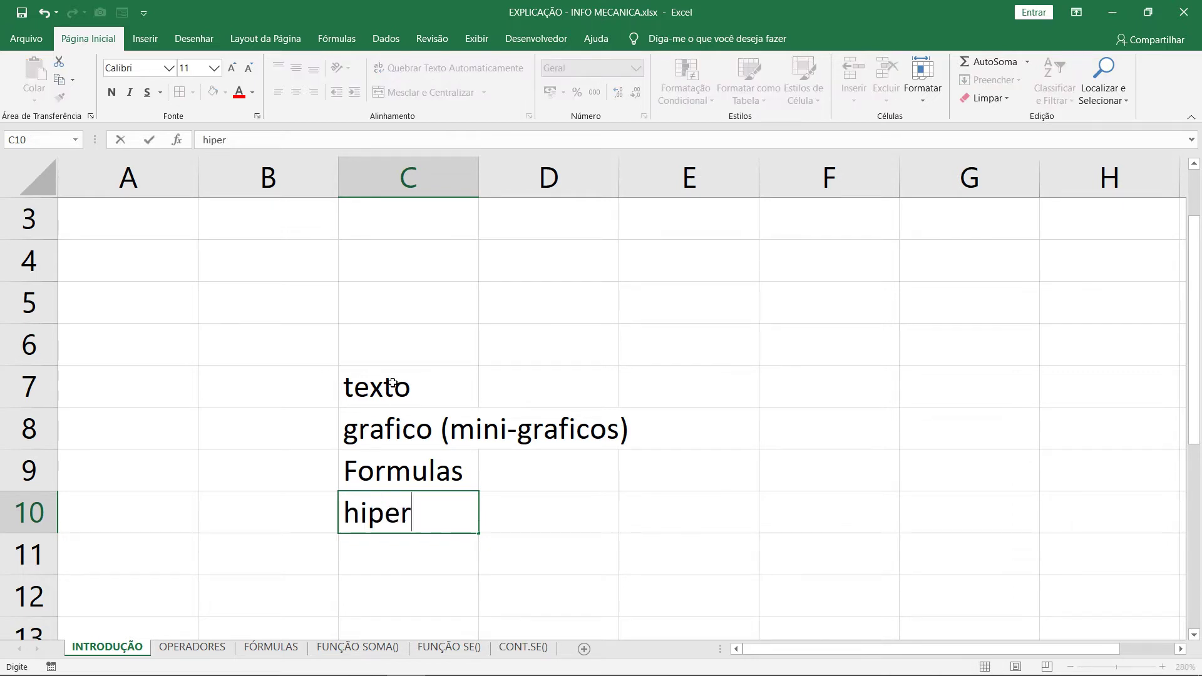
text(link)
key(Return)
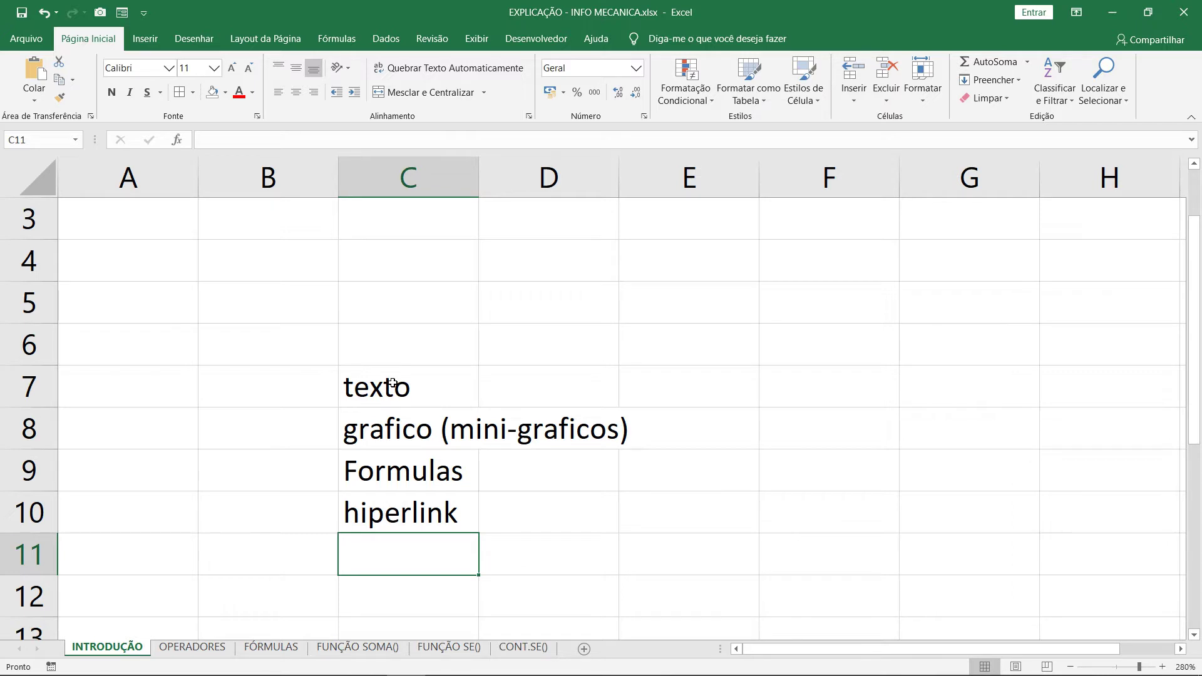
text(imagens)
key(Return)
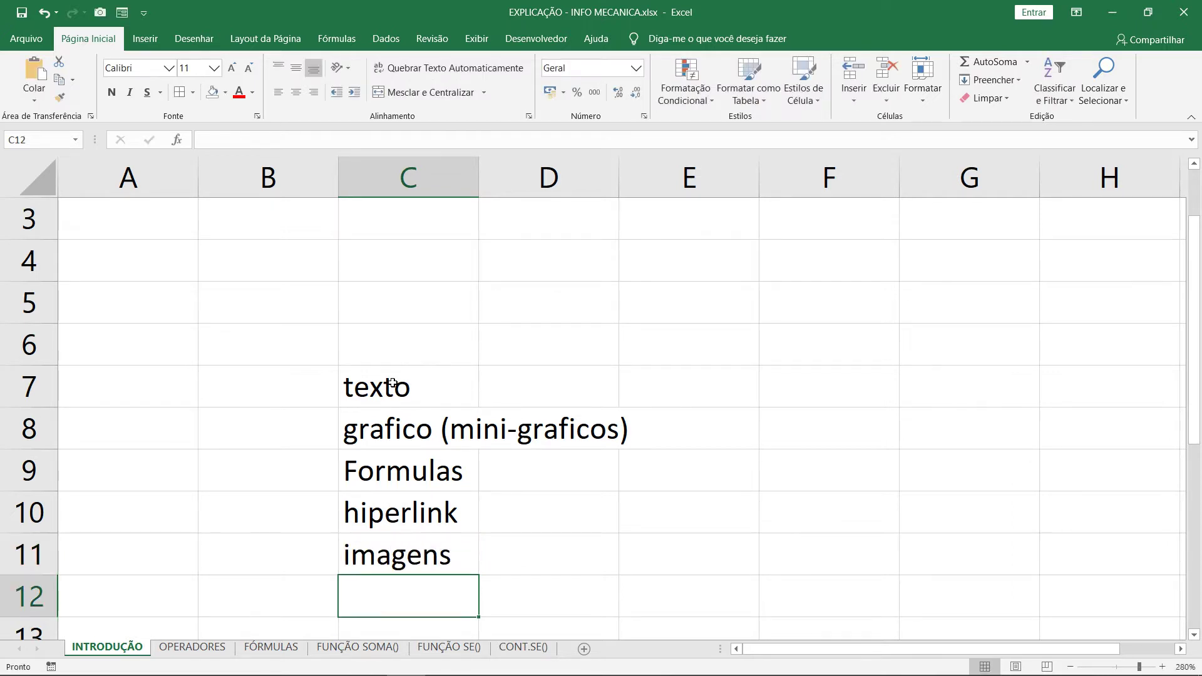
Enter "formatação" in cell C12 below the other content types.
text(for)
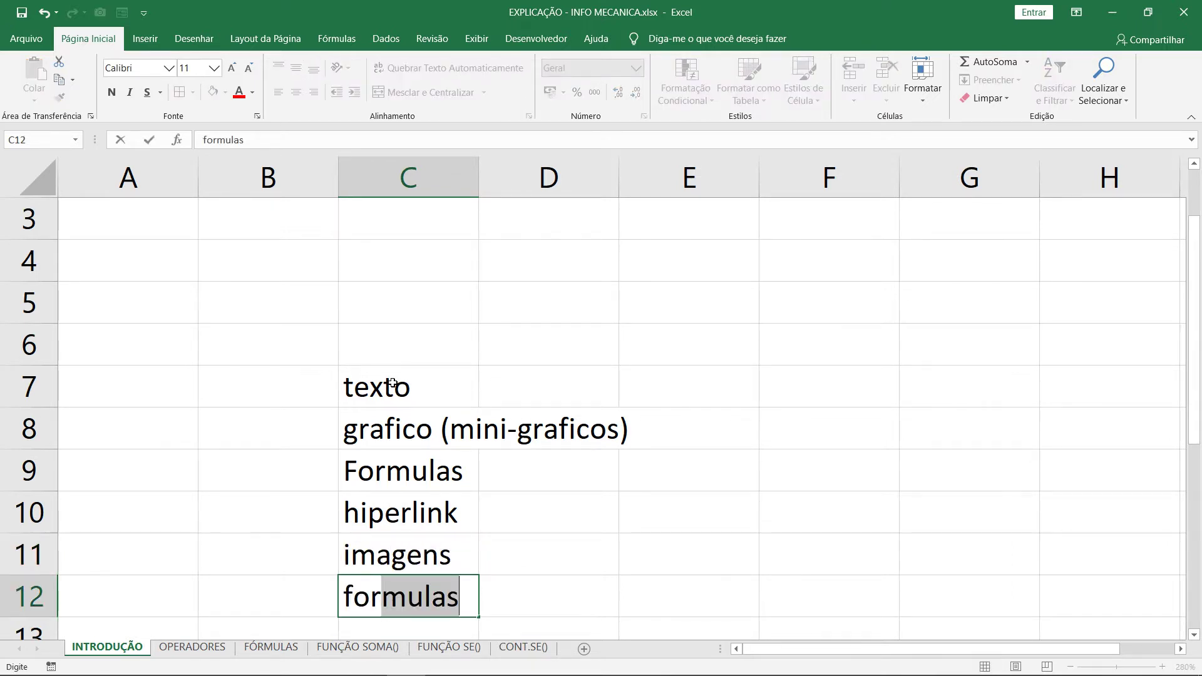
text(matação)
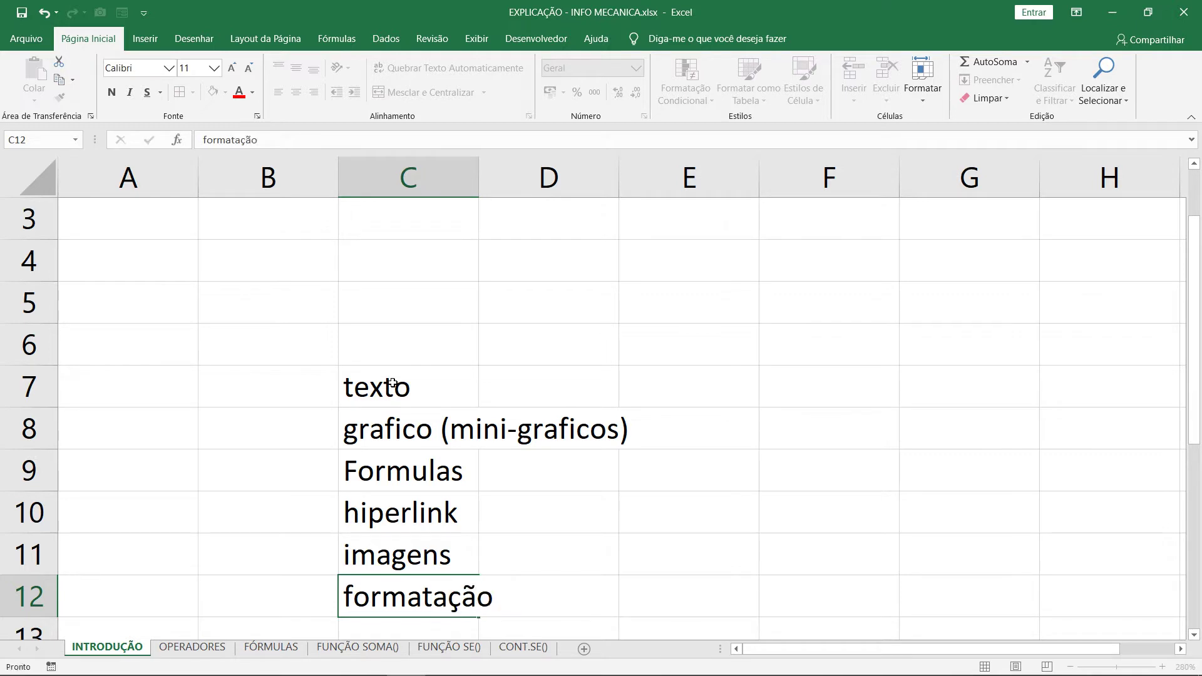
key(Return)
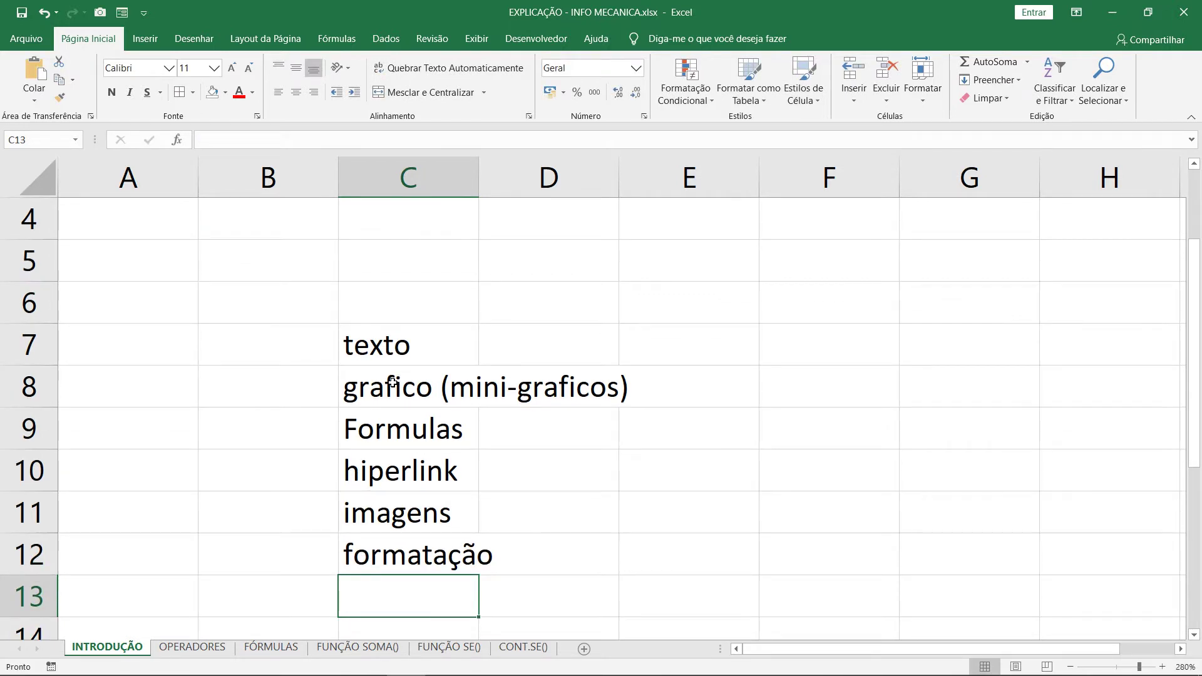
Clear the list of content types from cells C7 to C12.
drag(405, 349, 407, 567)
key(Delete)
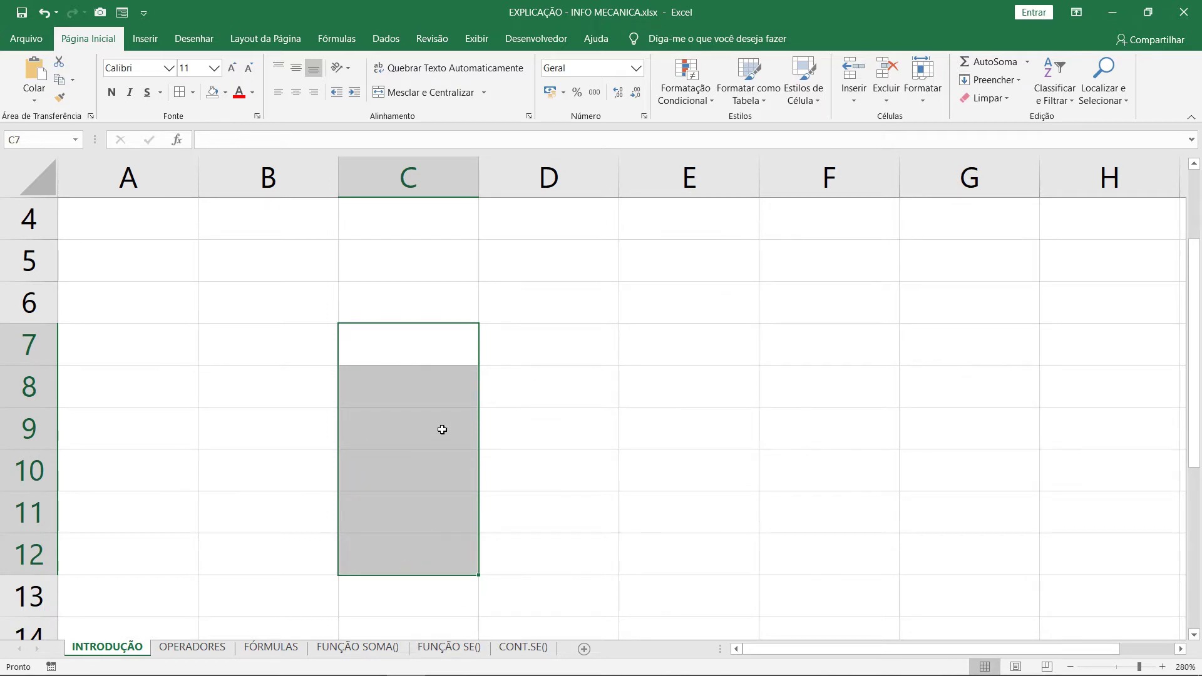
click(445, 411)
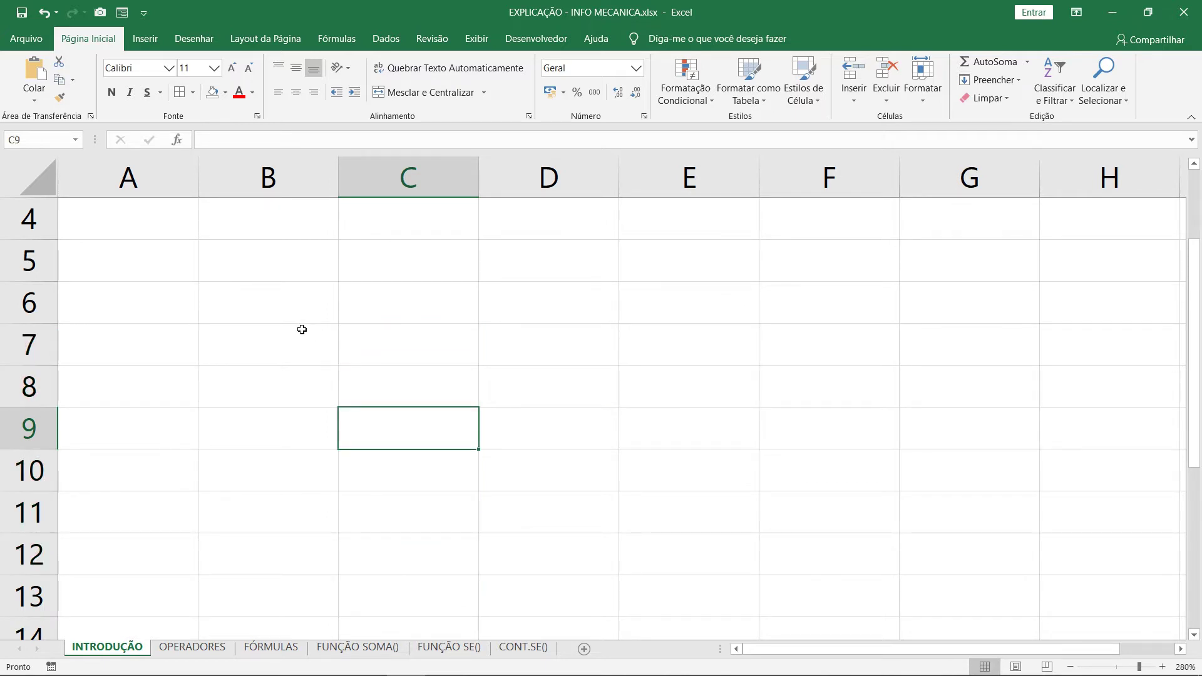
click(291, 270)
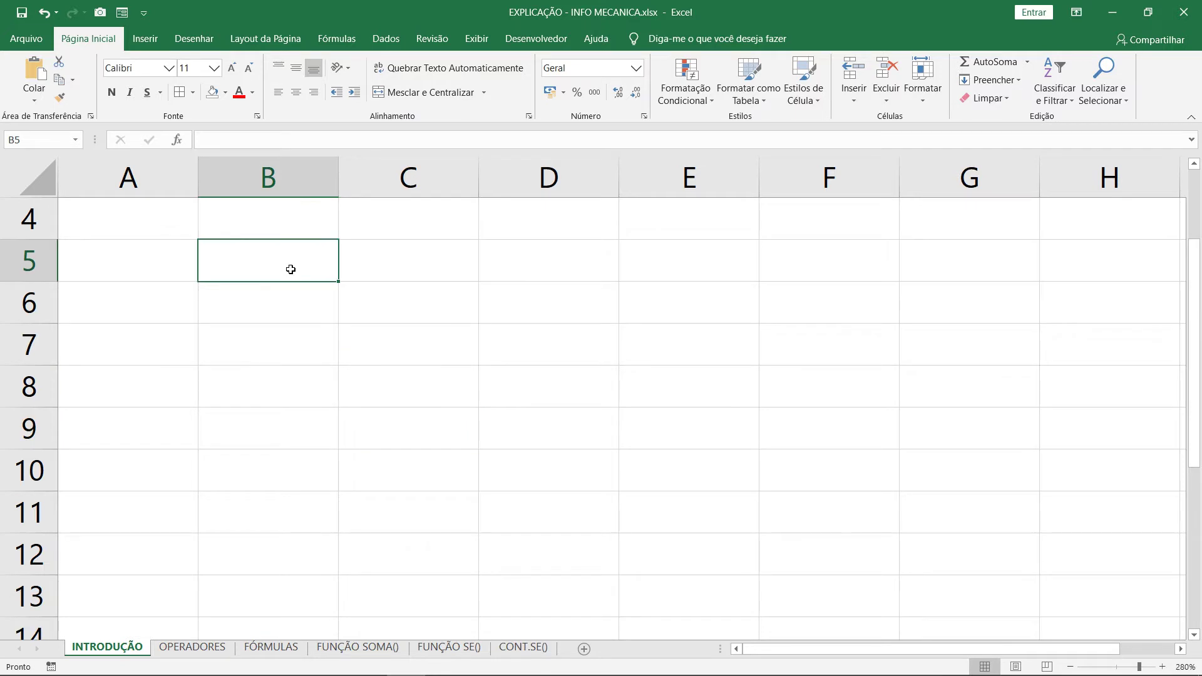
click(415, 305)
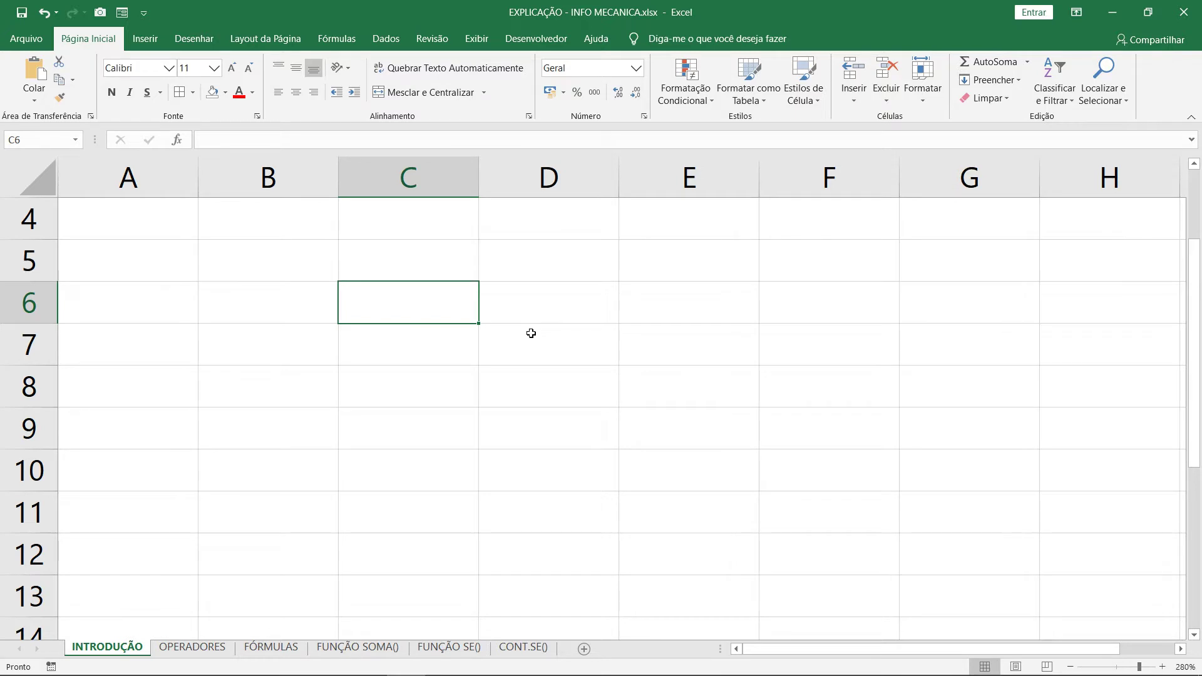
click(518, 303)
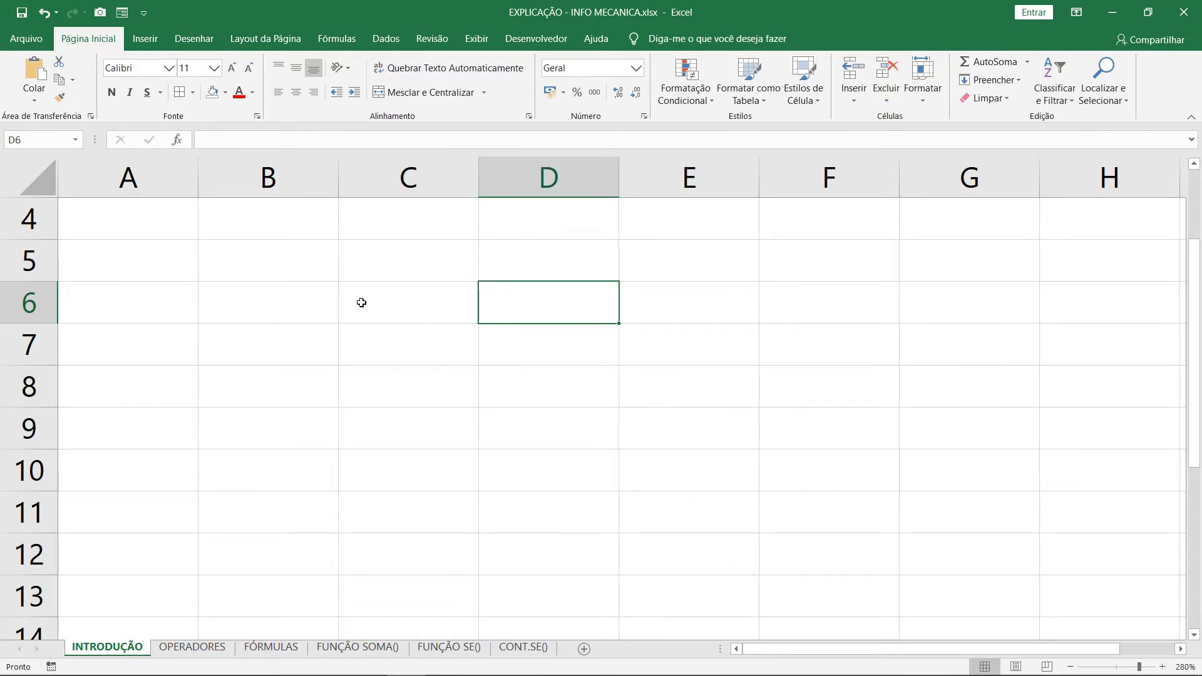
click(361, 302)
click(528, 319)
click(516, 341)
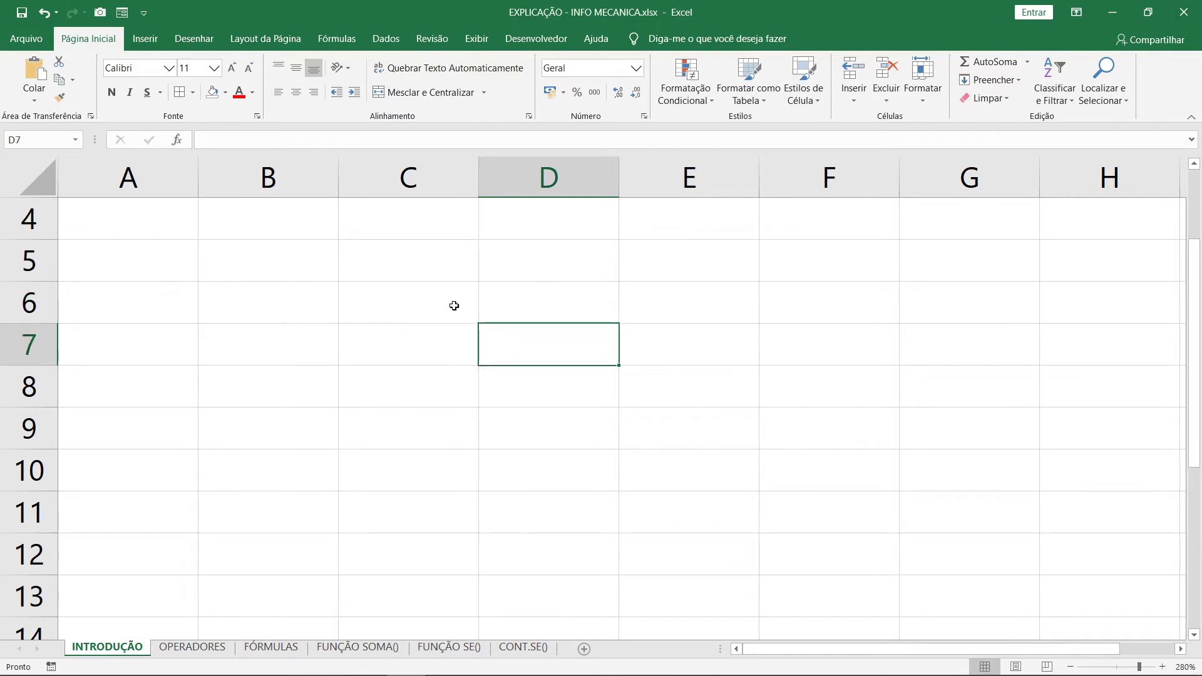
click(442, 299)
click(548, 313)
click(393, 321)
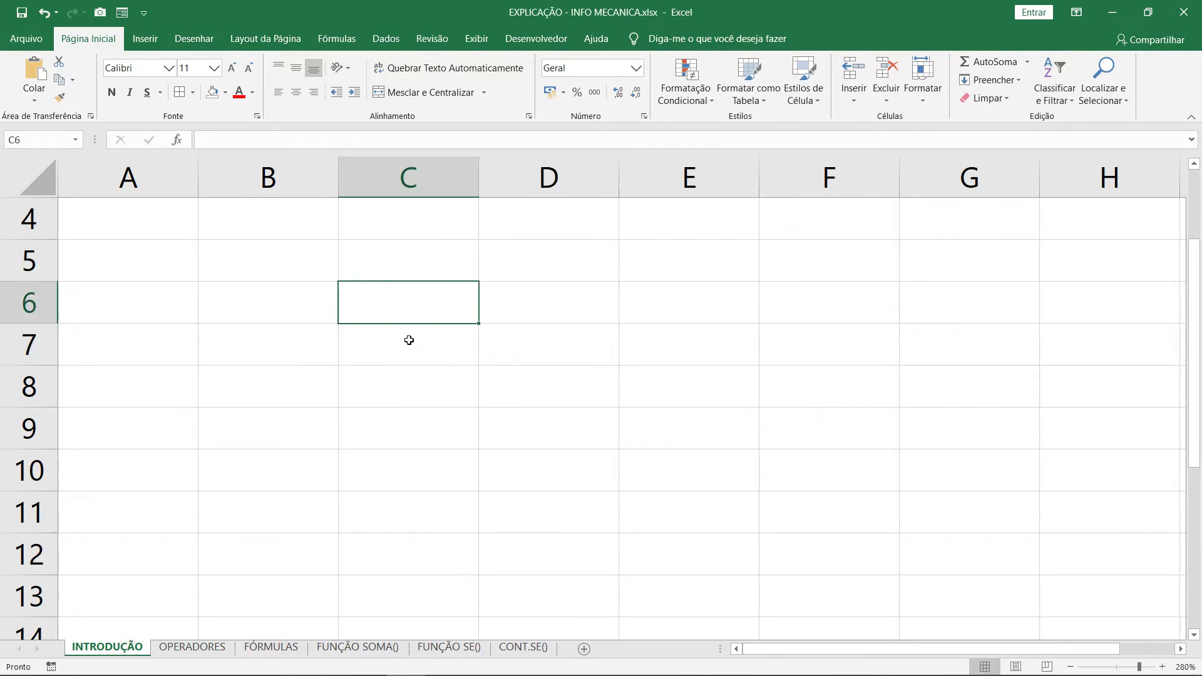
click(409, 340)
click(390, 289)
Enter 10, 15, 25 and 63 in cells A4 to A7 and select that range.
click(165, 229)
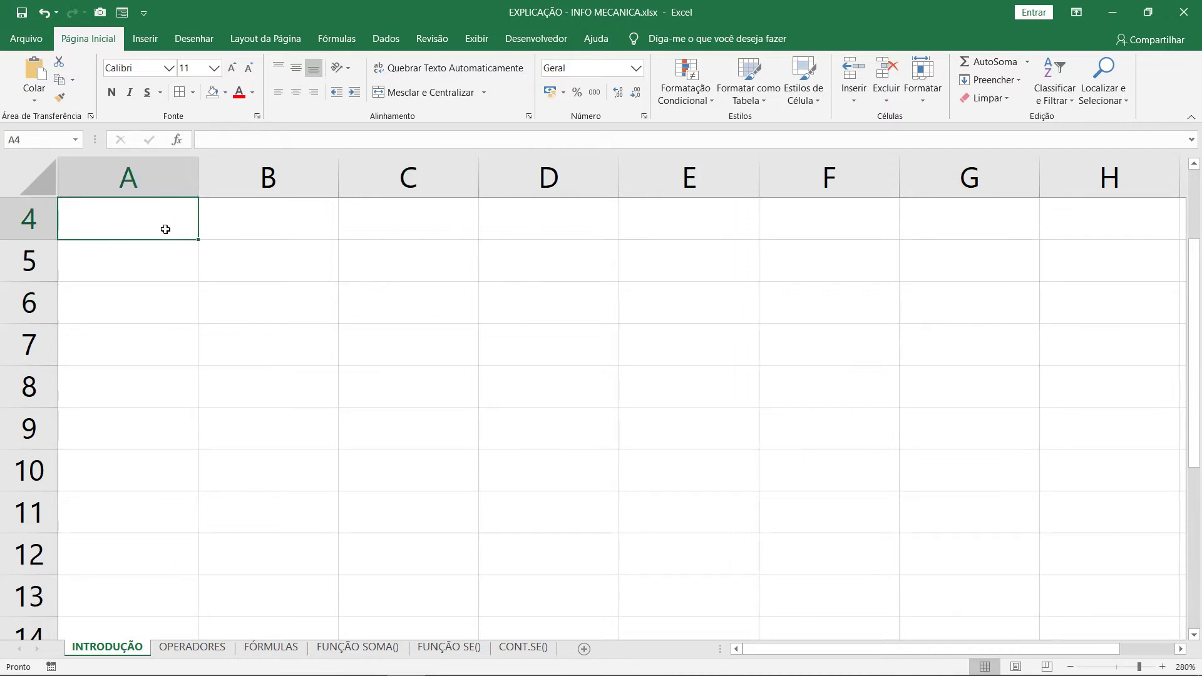
text(10)
key(Return)
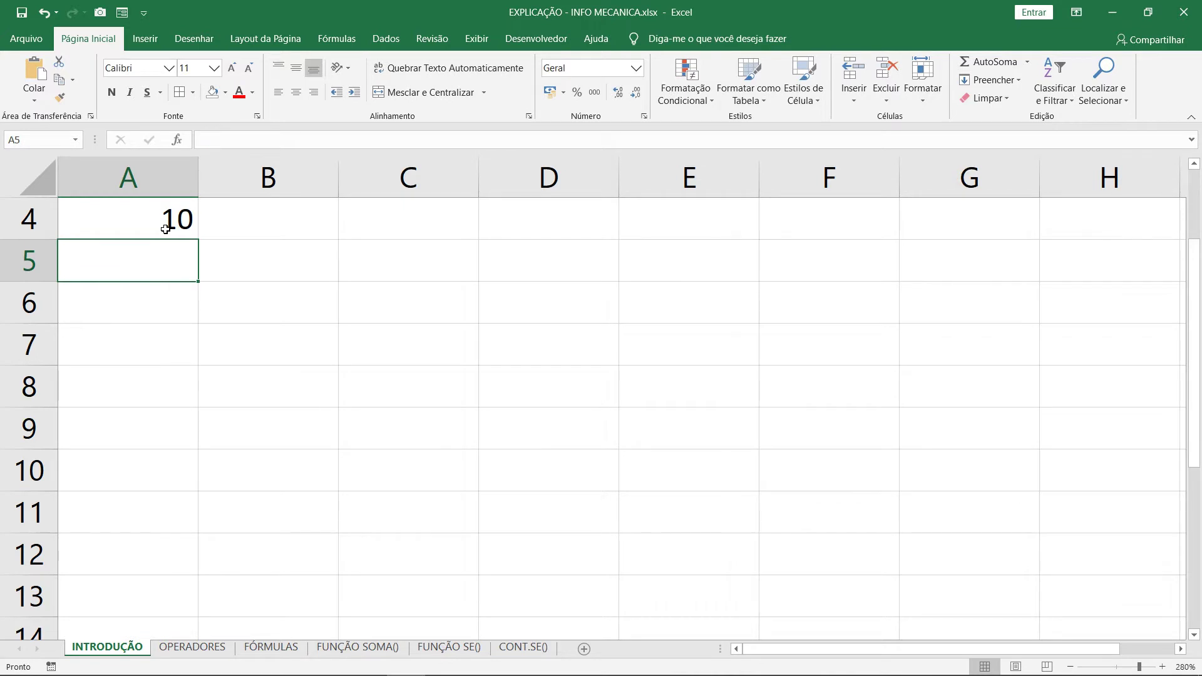
text(15)
key(Return)
text(25)
key(Return)
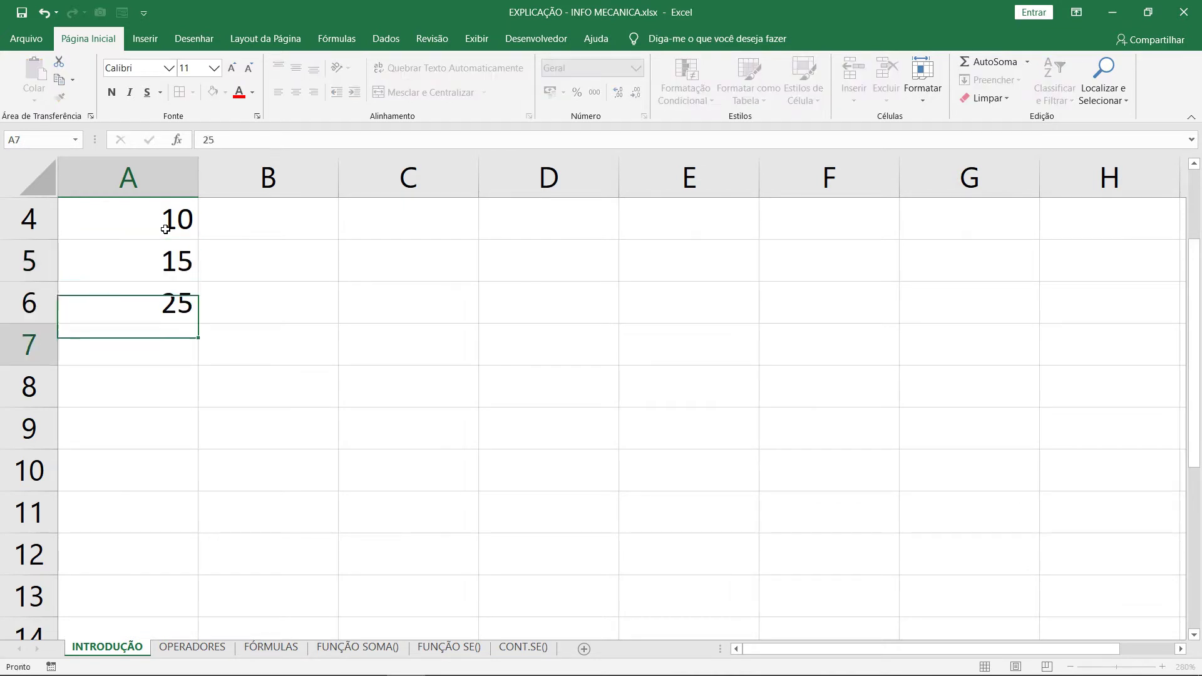
text(63)
key(Return)
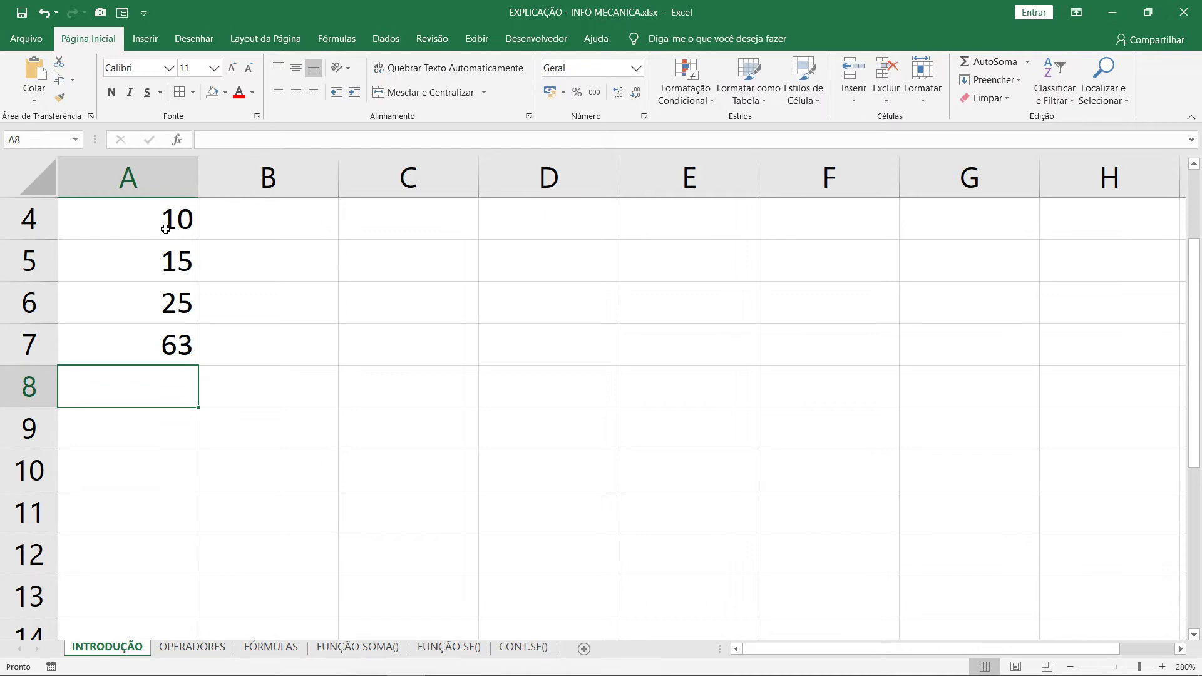
drag(31, 216, 23, 355)
drag(119, 228, 106, 335)
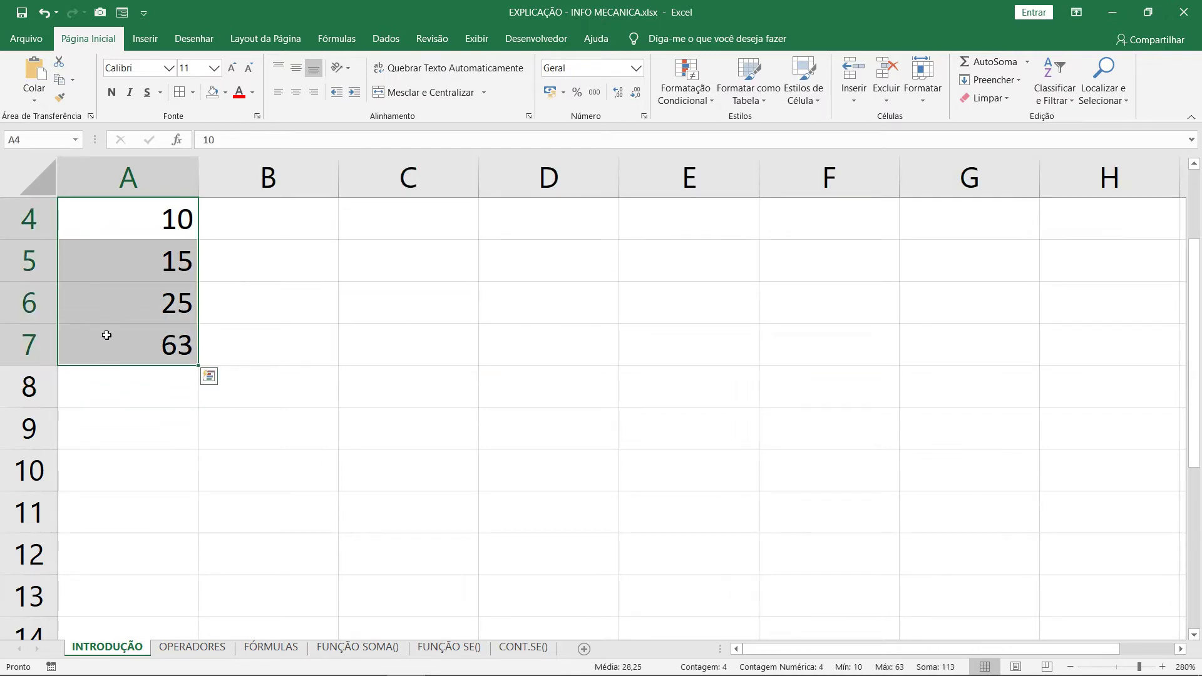
Enter the fixed-number formula =10+15+25+63 in cell C5 and review it.
click(395, 266)
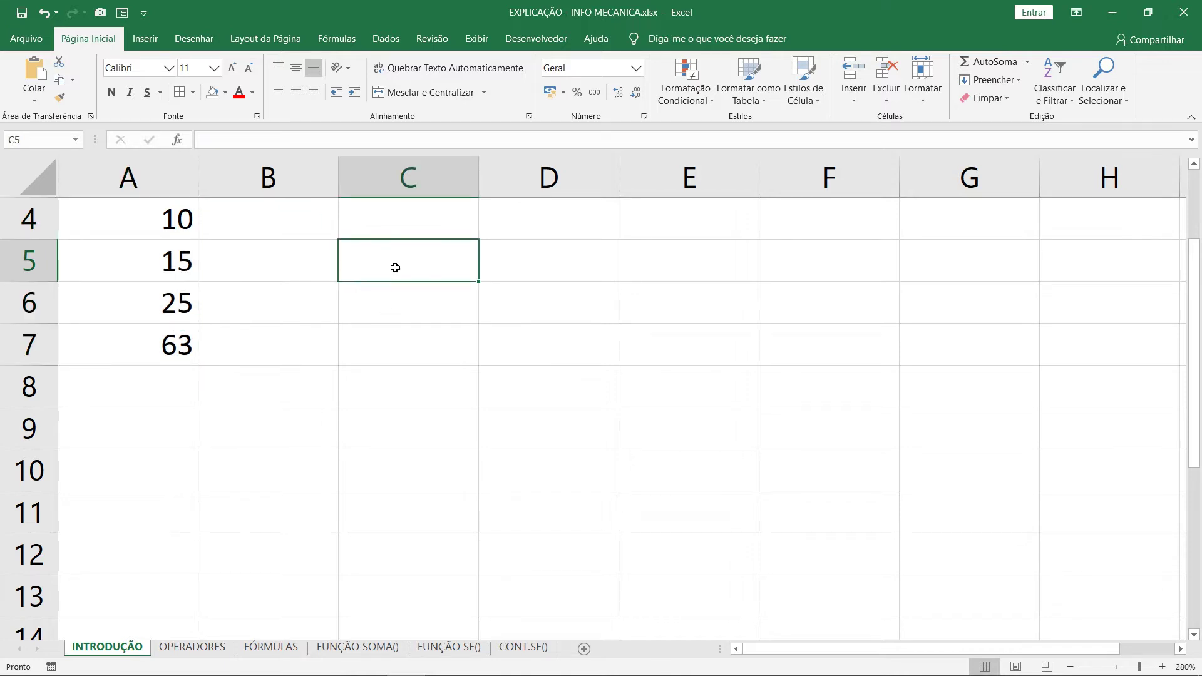
double_click(395, 267)
text(=)
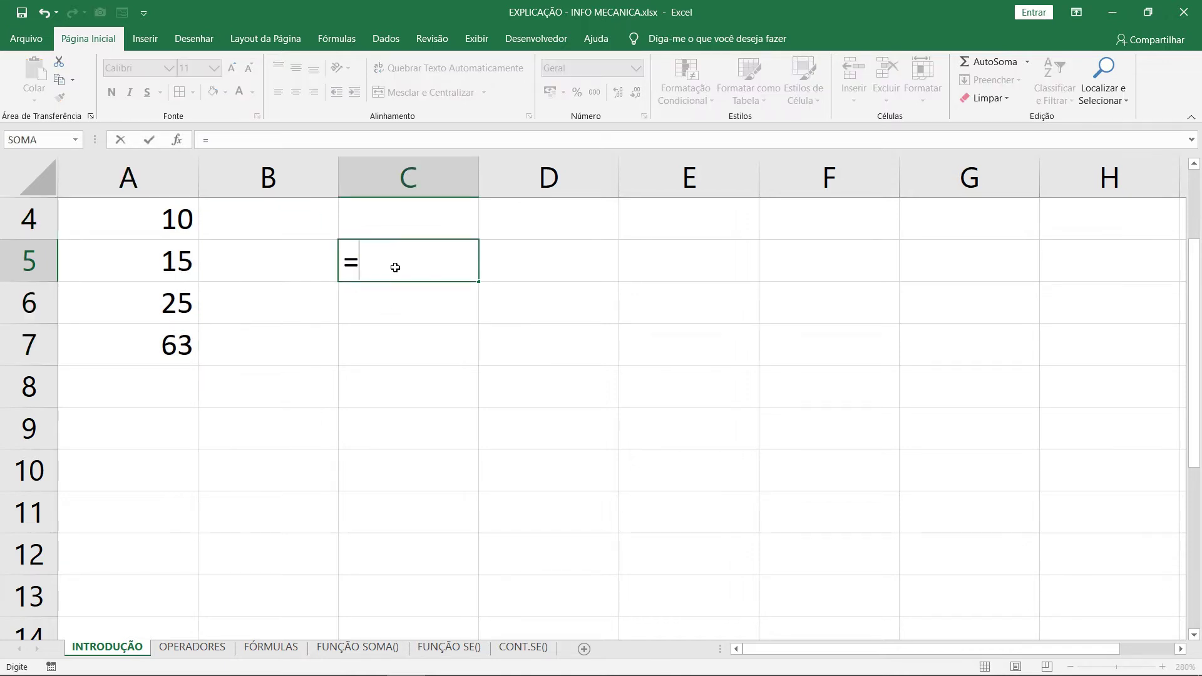
text(10+15)
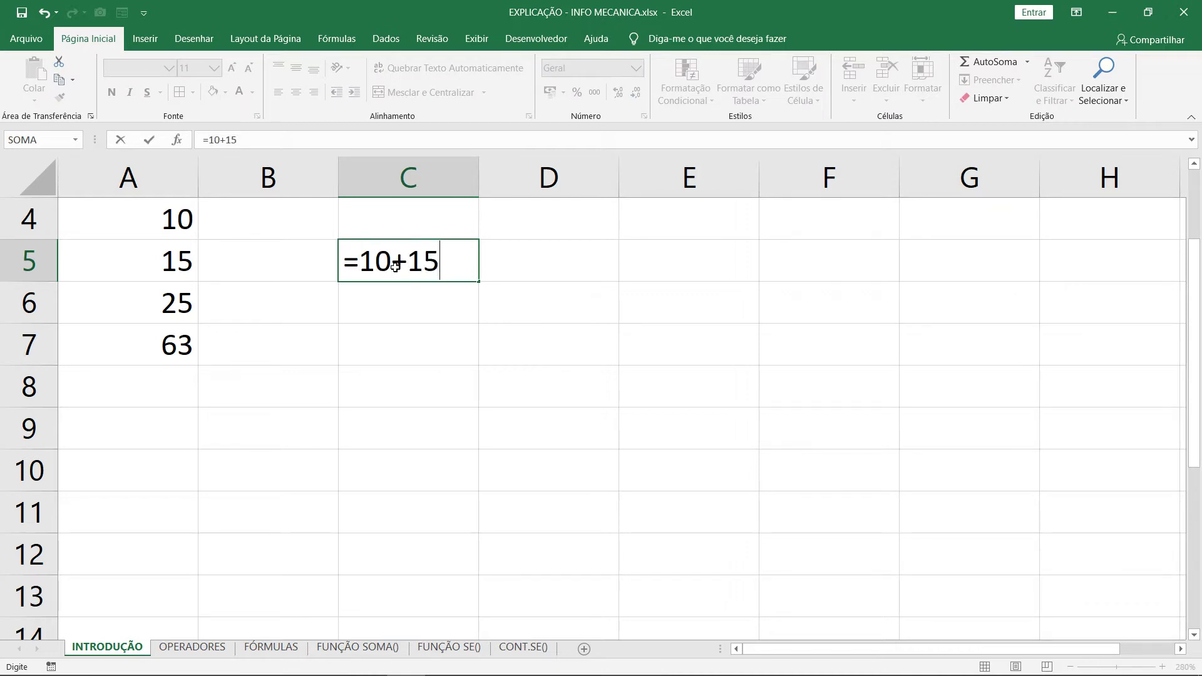
text(+25+63)
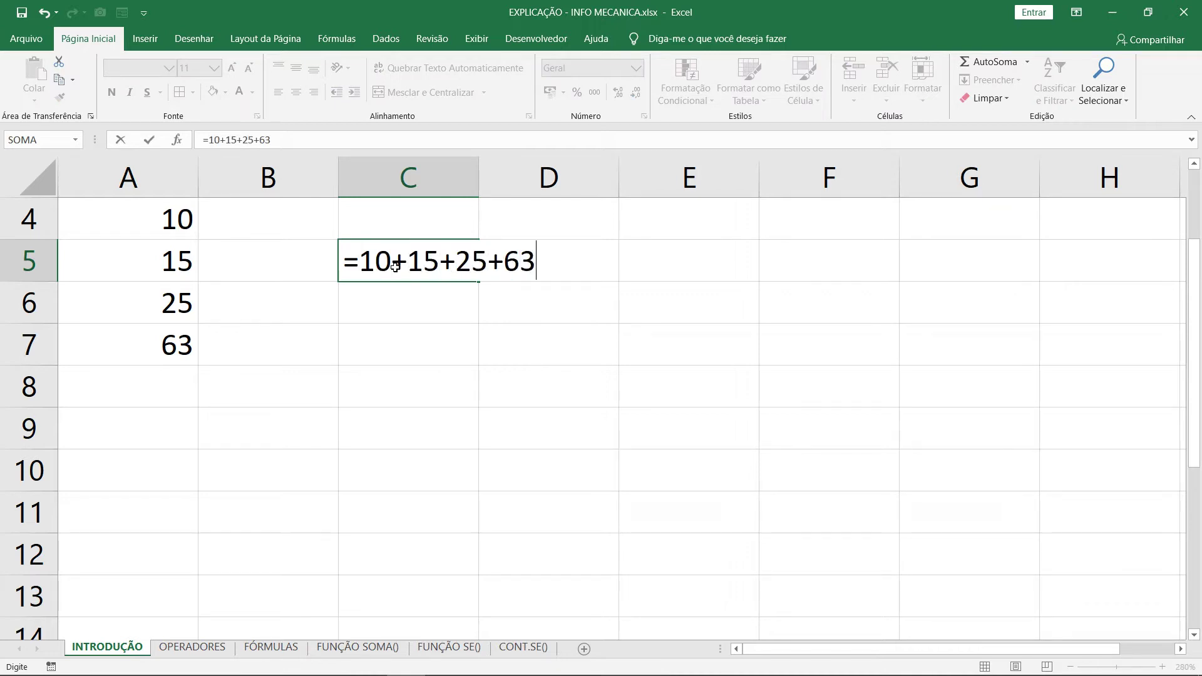
key(Return)
click(400, 262)
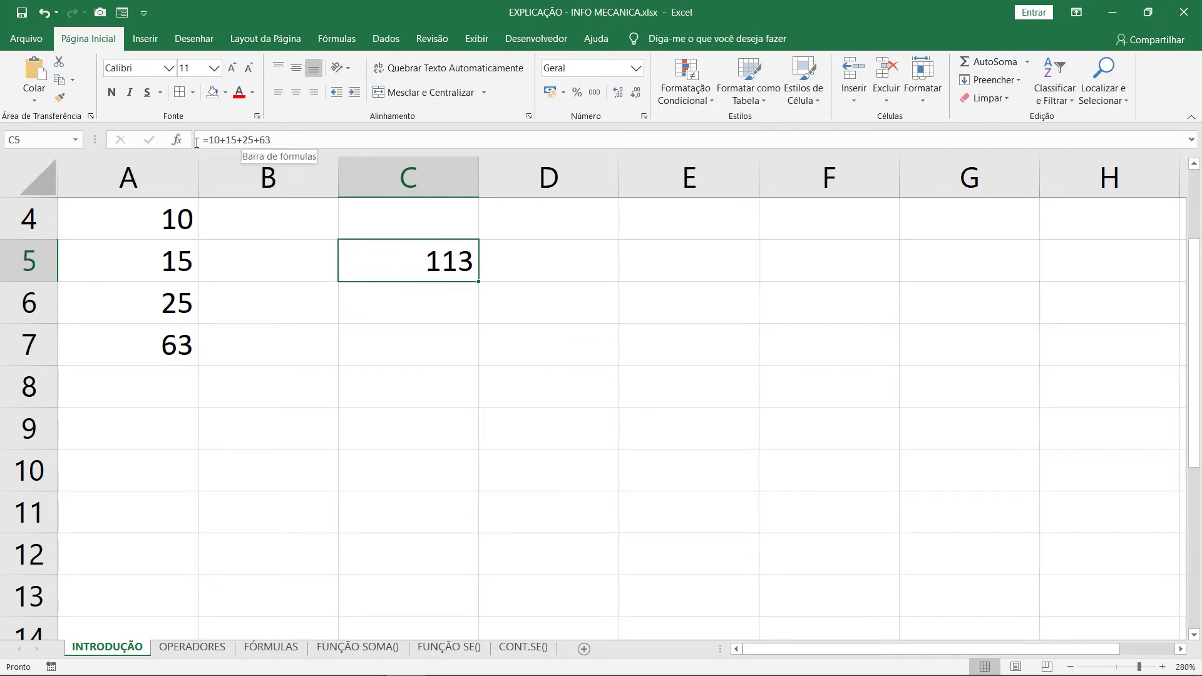
click(392, 336)
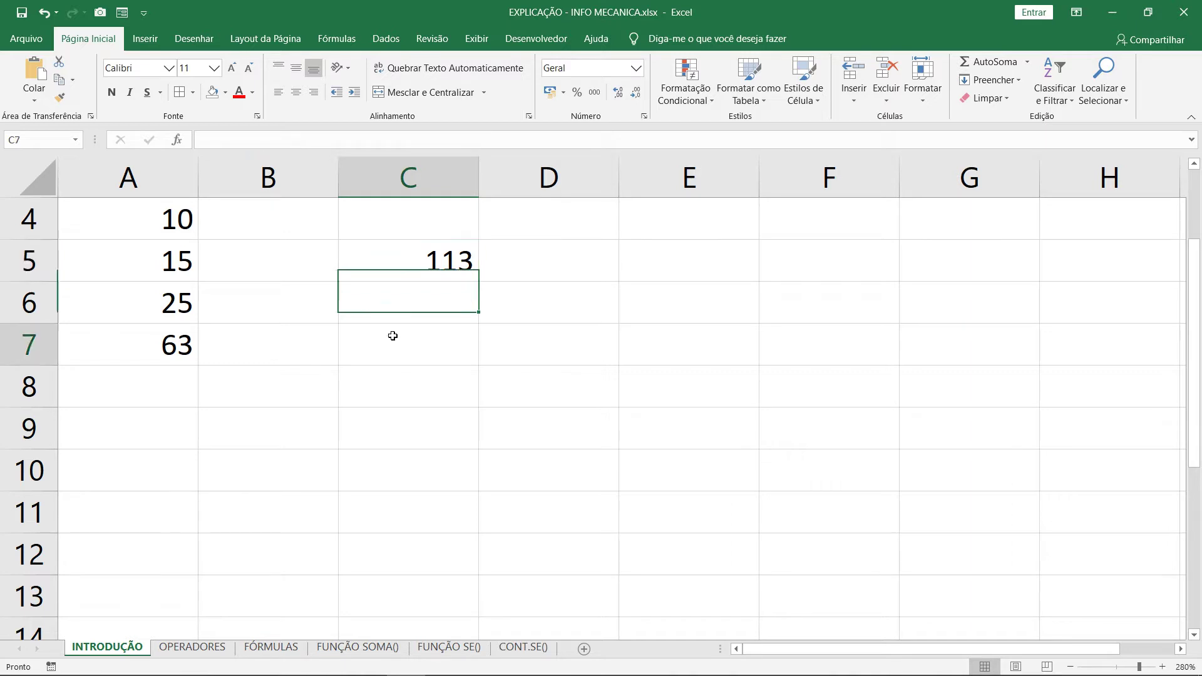
click(389, 274)
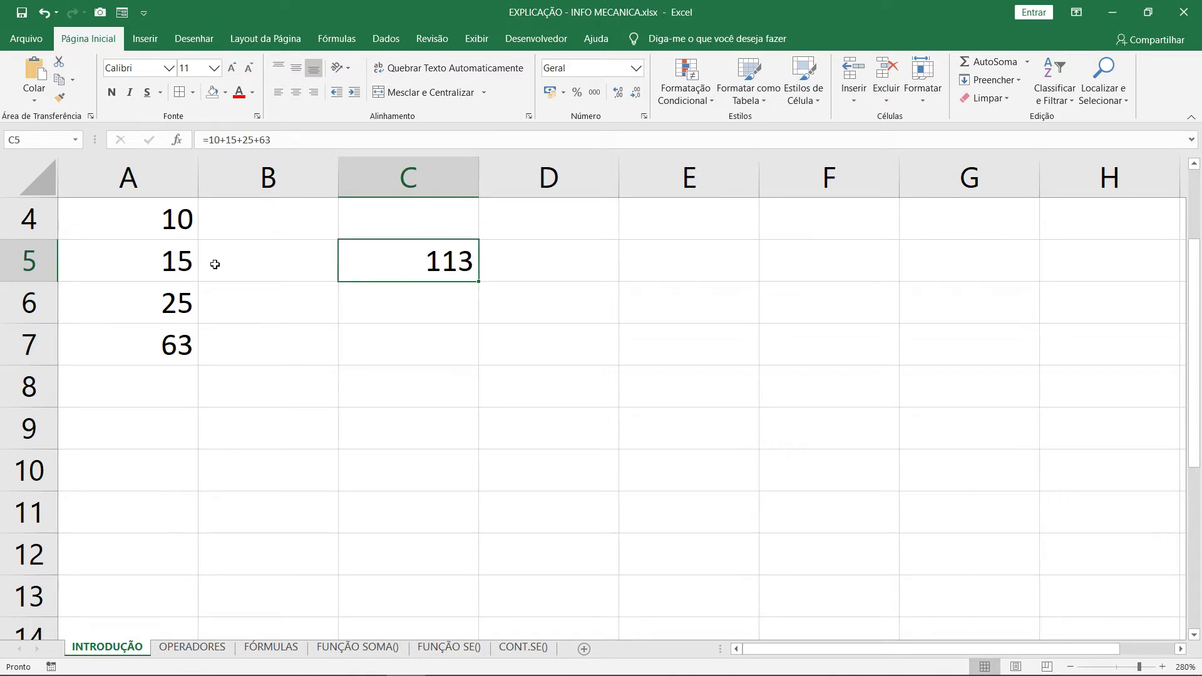
Change cell A5 to 19 and inspect the fixed-number formula in cell C5.
click(151, 264)
text(19)
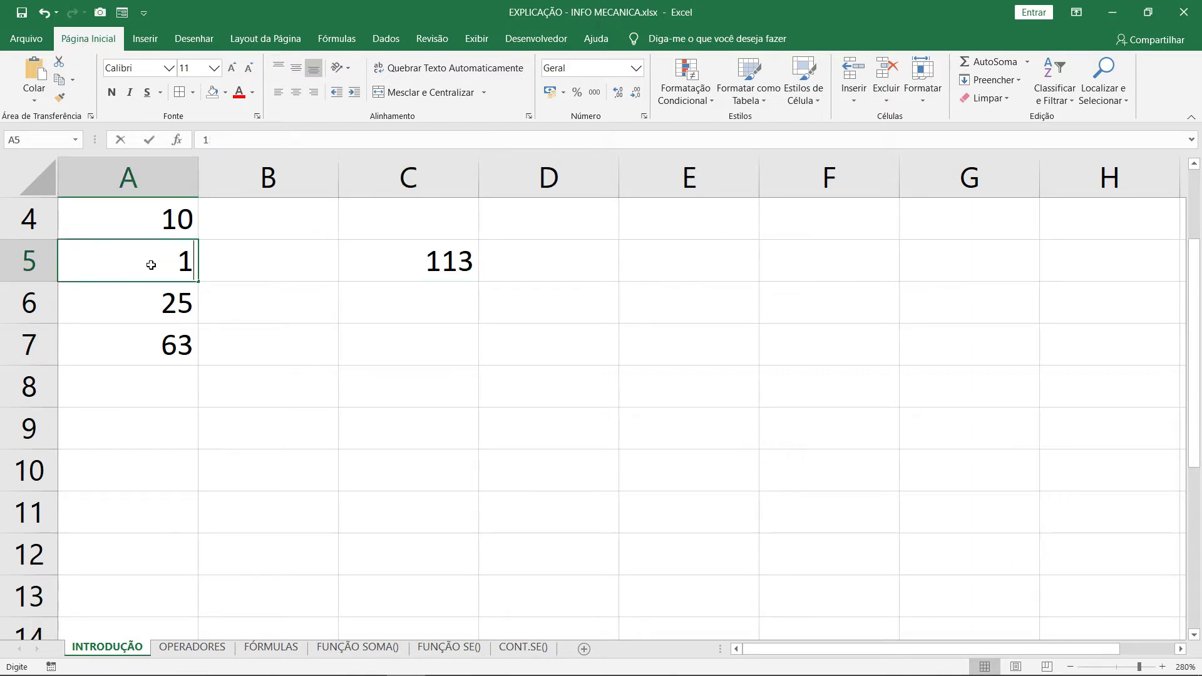
key(Return)
click(419, 274)
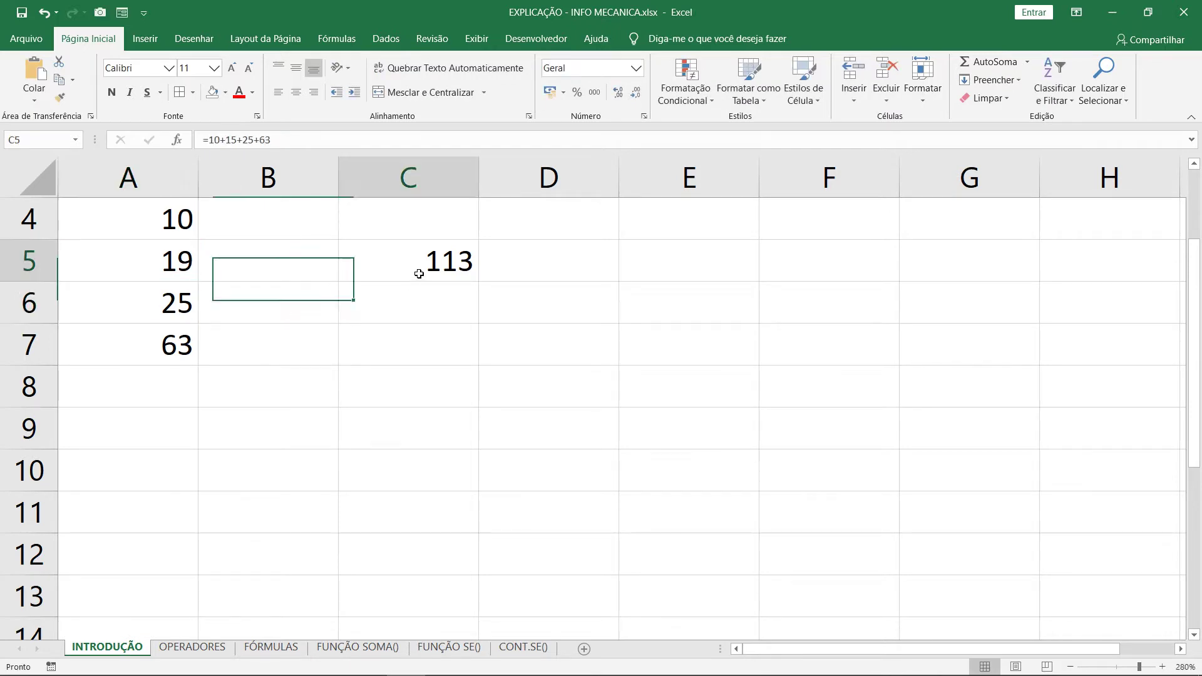
double_click(430, 264)
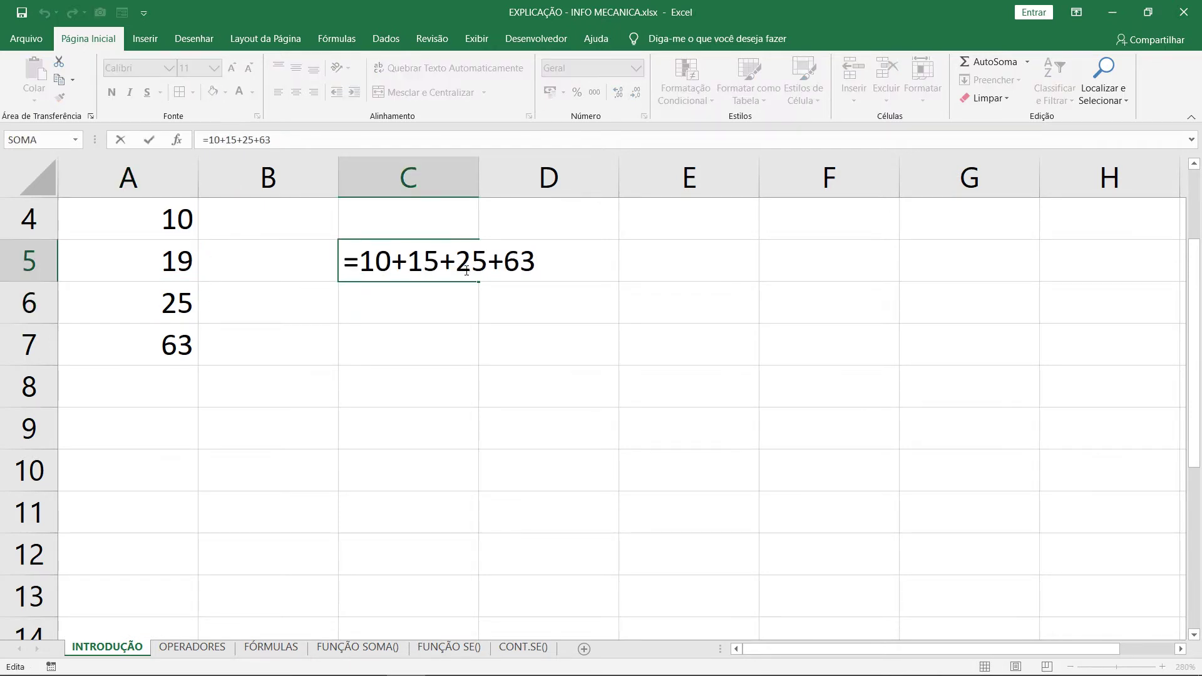
key(ctrl+Return)
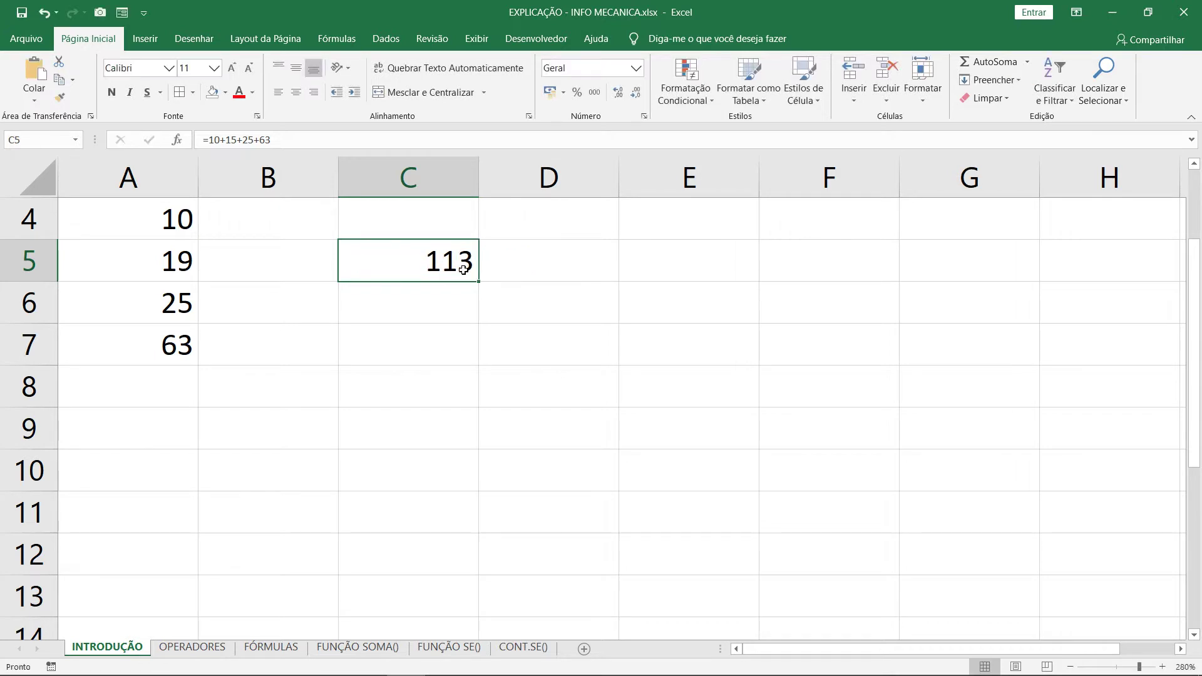
click(178, 263)
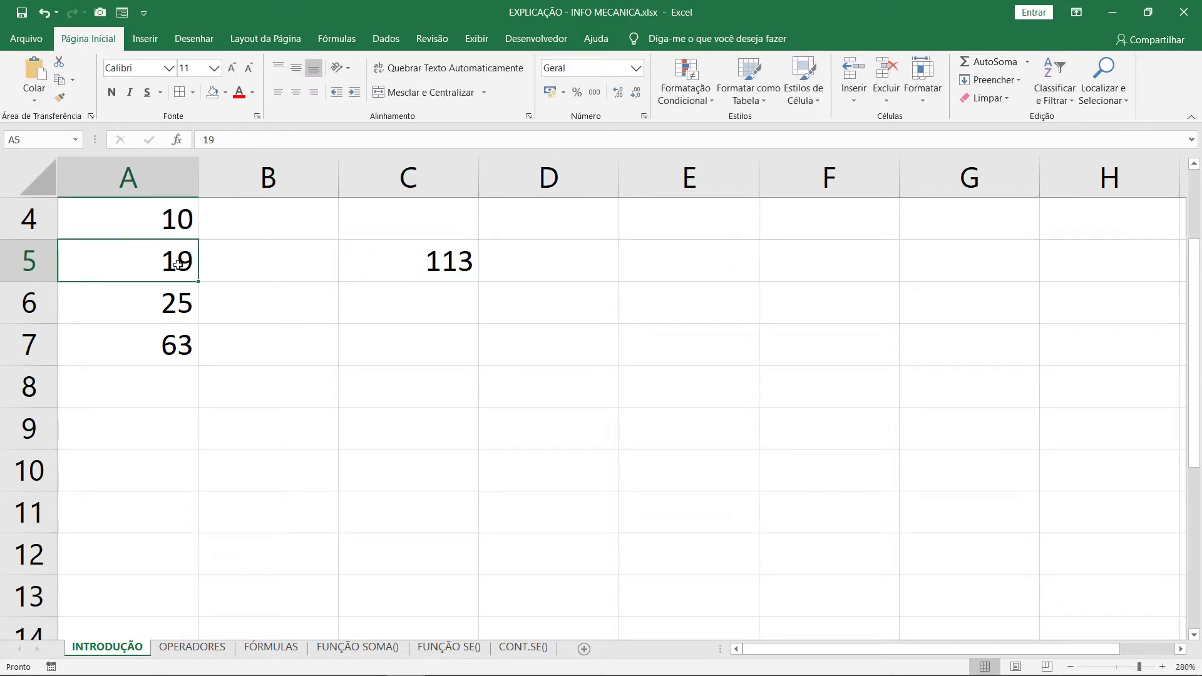
Sum the column A numbers by cell reference with the formula =A4+A5+A6+A7 in cell C7.
click(430, 342)
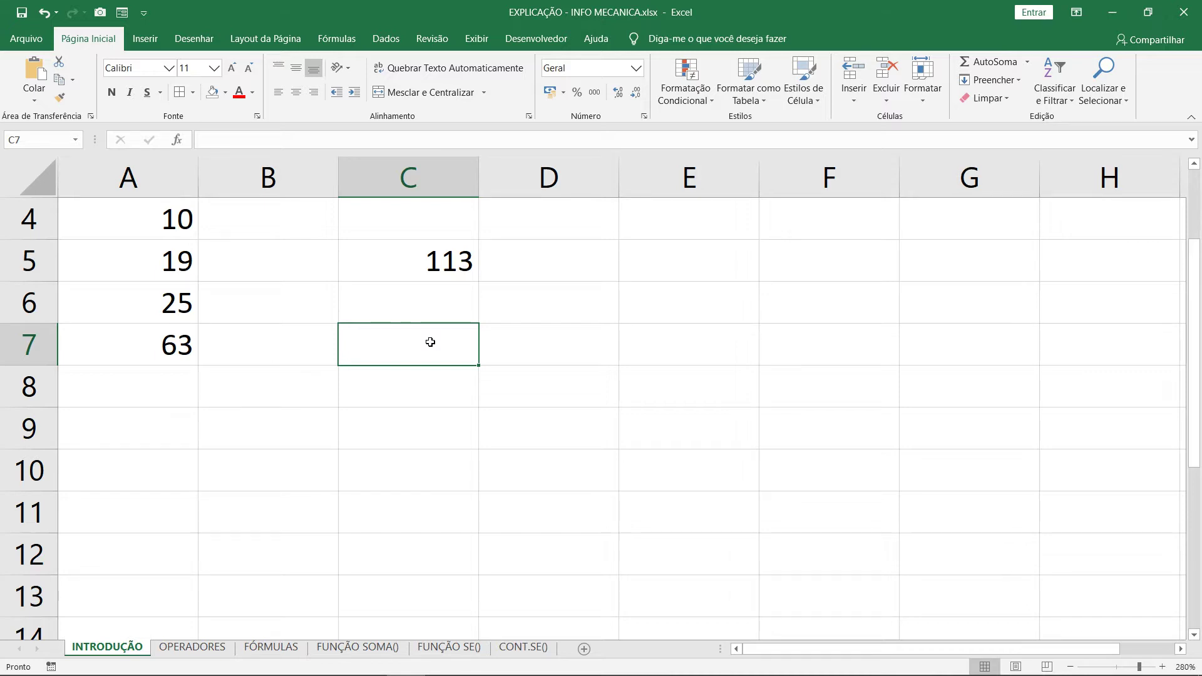
double_click(430, 342)
text(=)
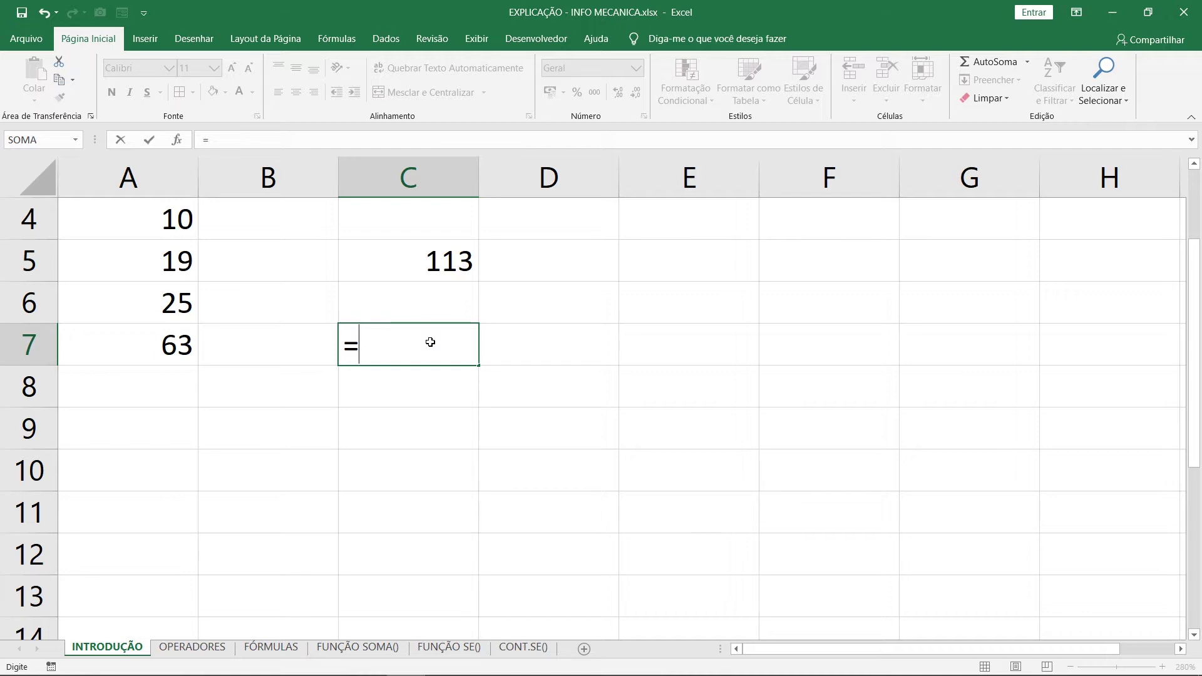
click(172, 221)
text(+)
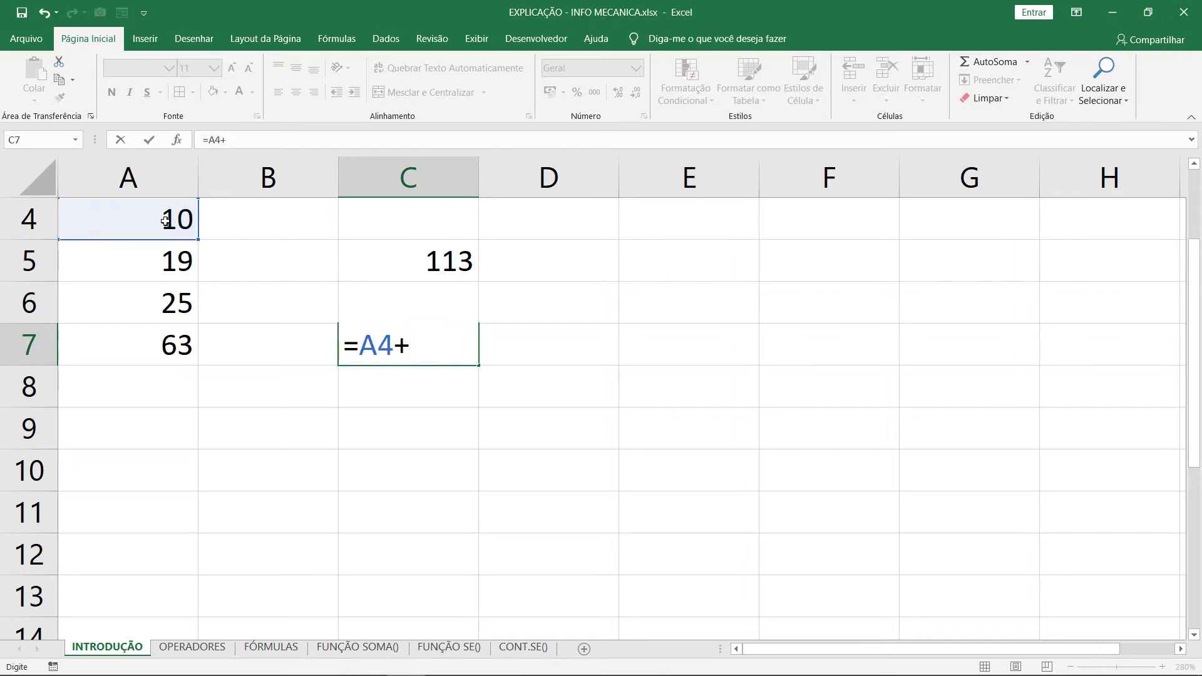
click(99, 258)
text(+)
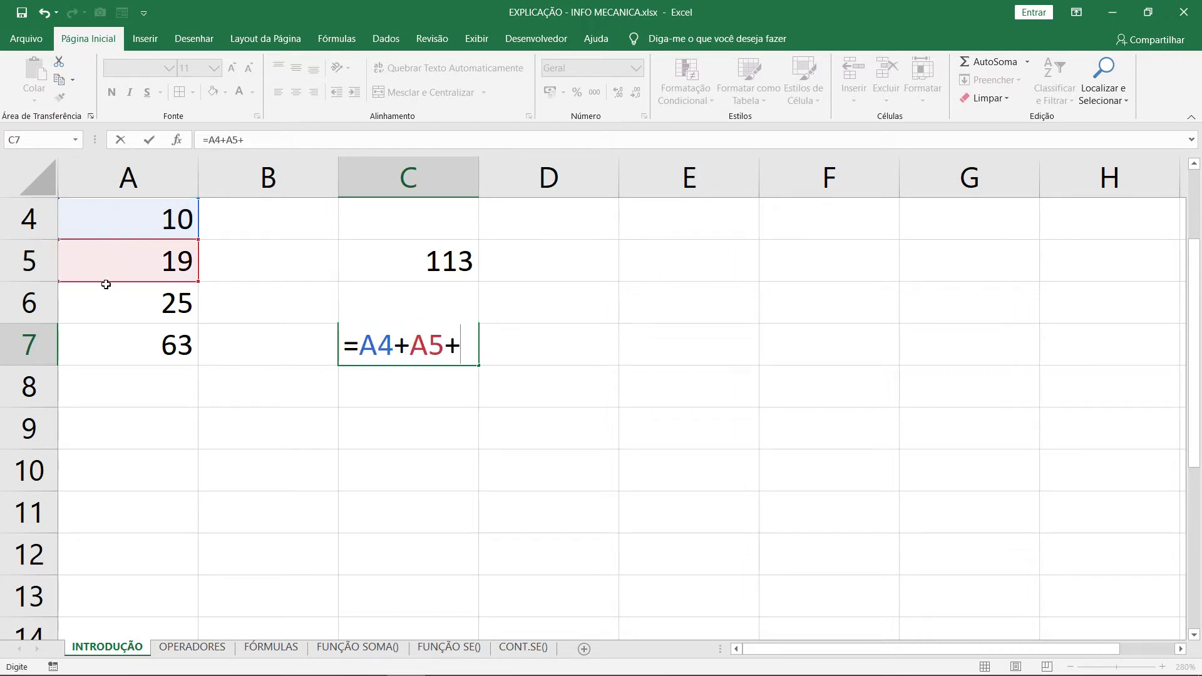
click(114, 304)
text(+)
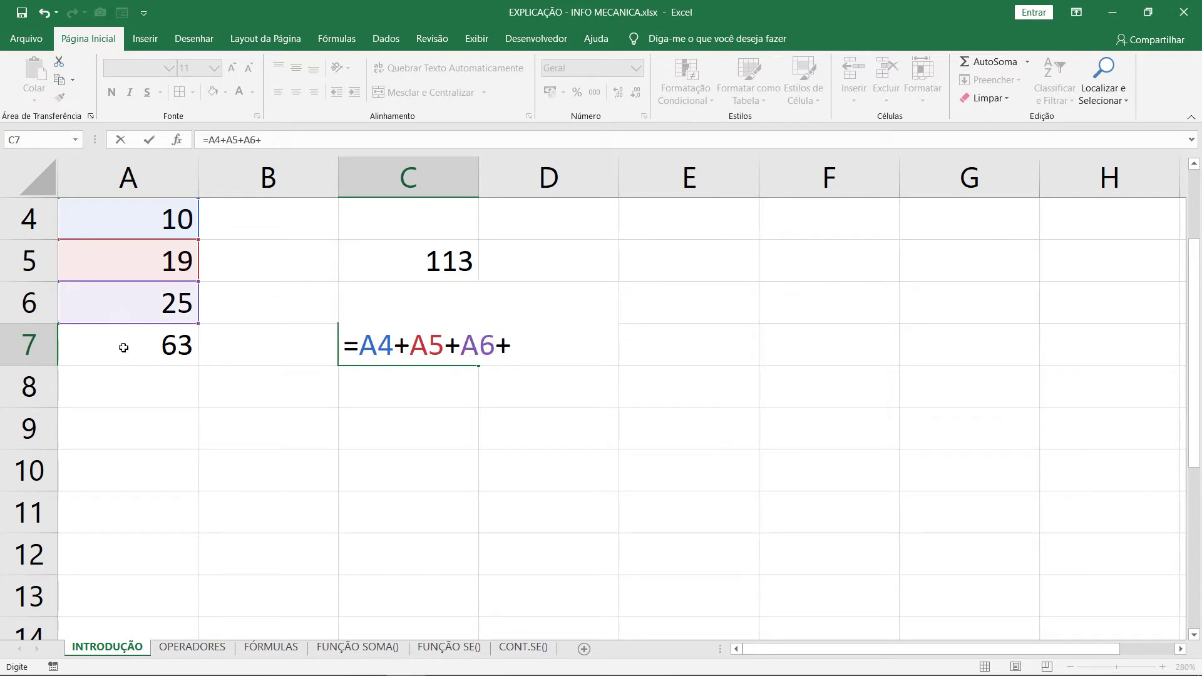
click(123, 348)
key(Return)
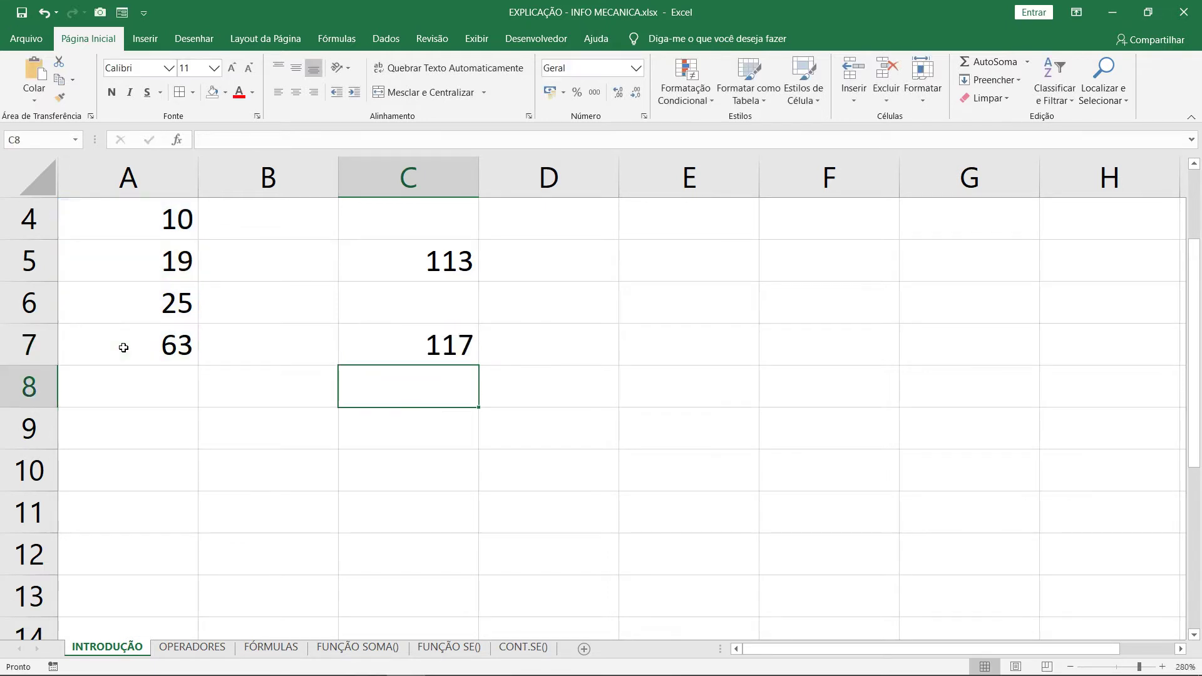
Set cell A5 to 15 and inspect the cell-reference formula in C7.
click(162, 264)
text(15)
key(Return)
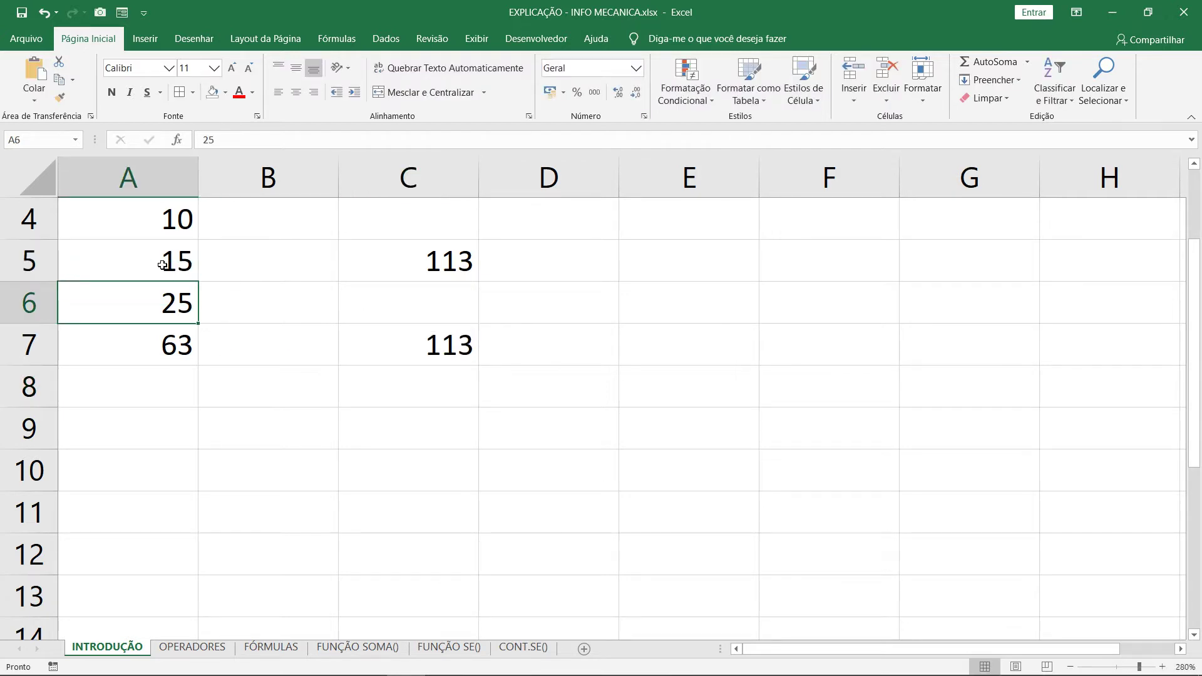
double_click(413, 346)
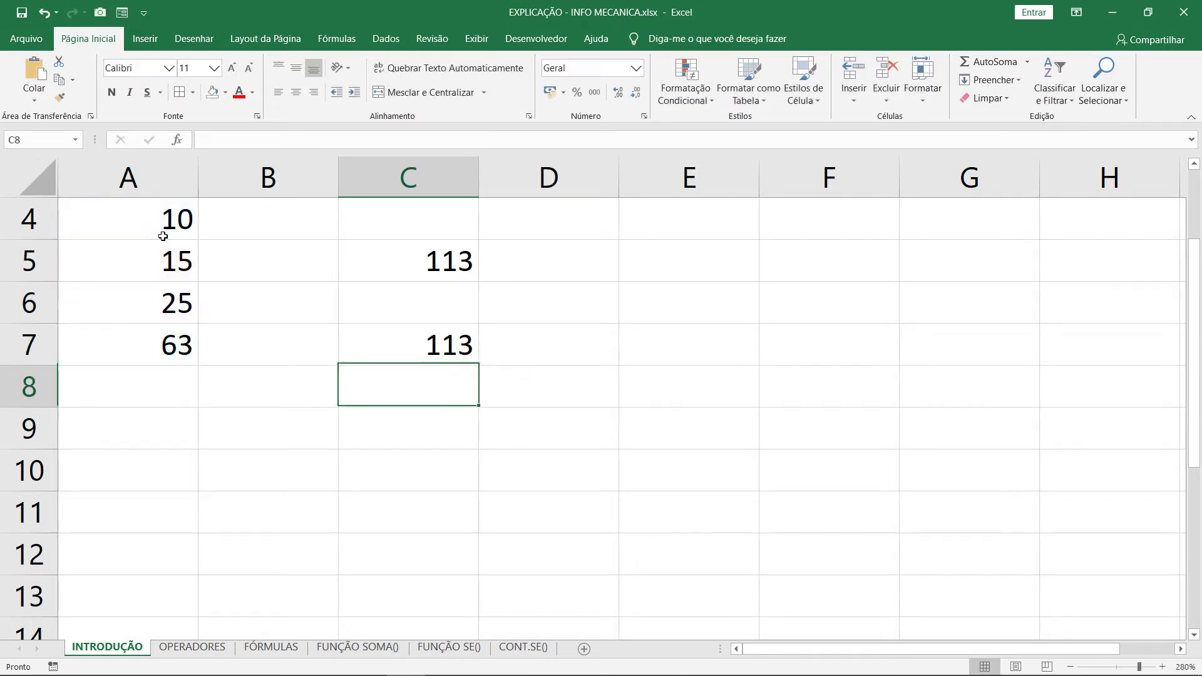
Examine the numbers in A4:A7 and the cell references in the C7 formula that adds them.
key(Return)
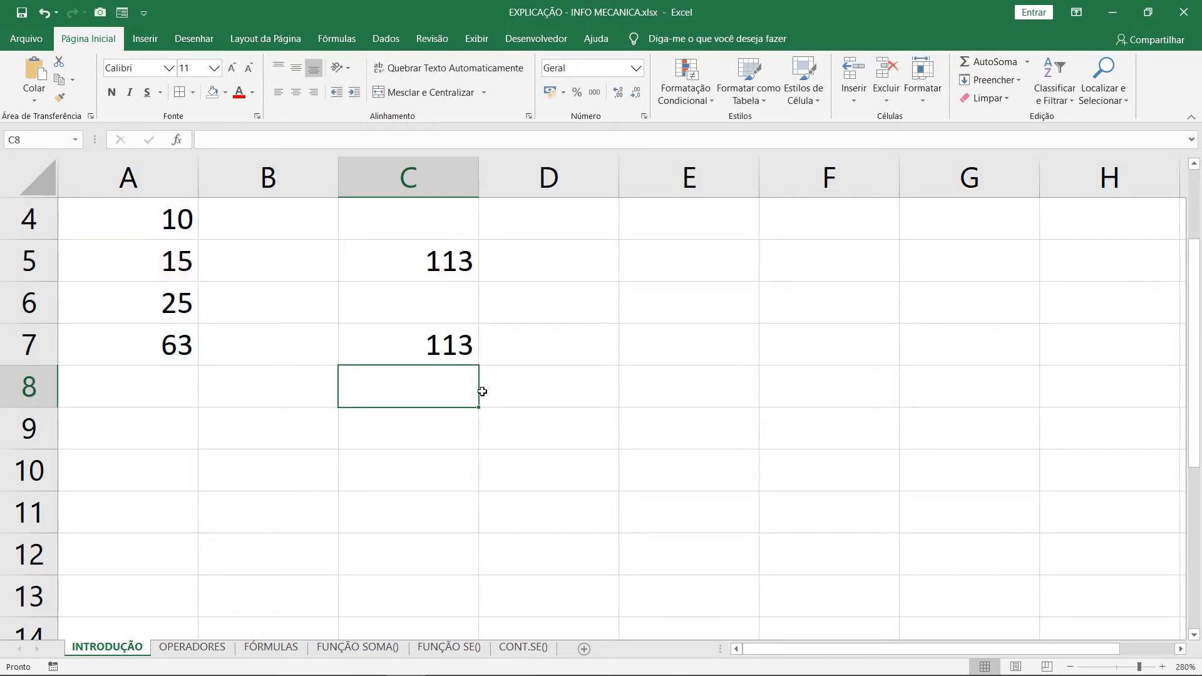
click(438, 427)
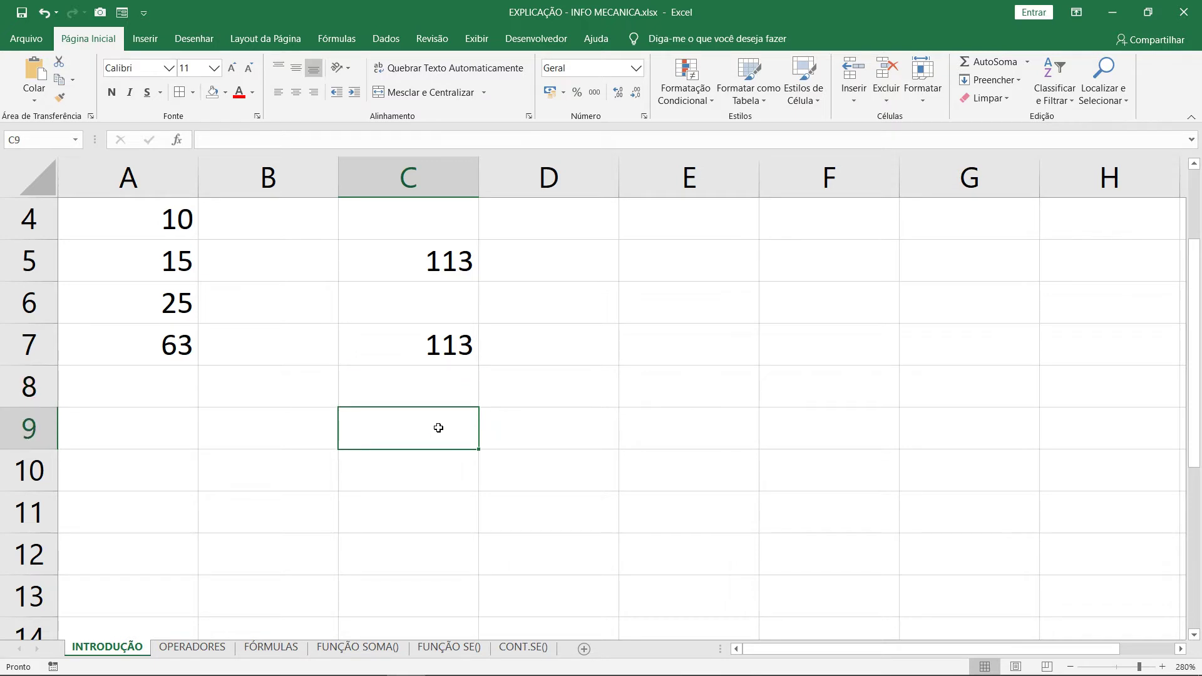
click(432, 400)
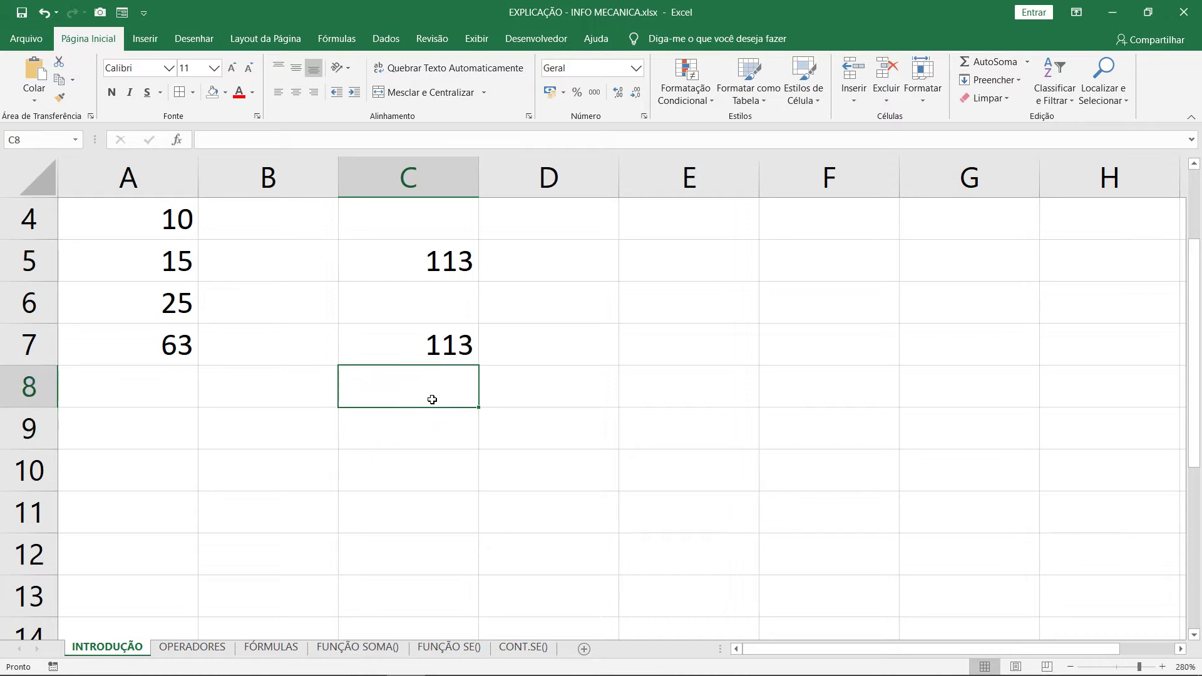
drag(169, 222, 162, 349)
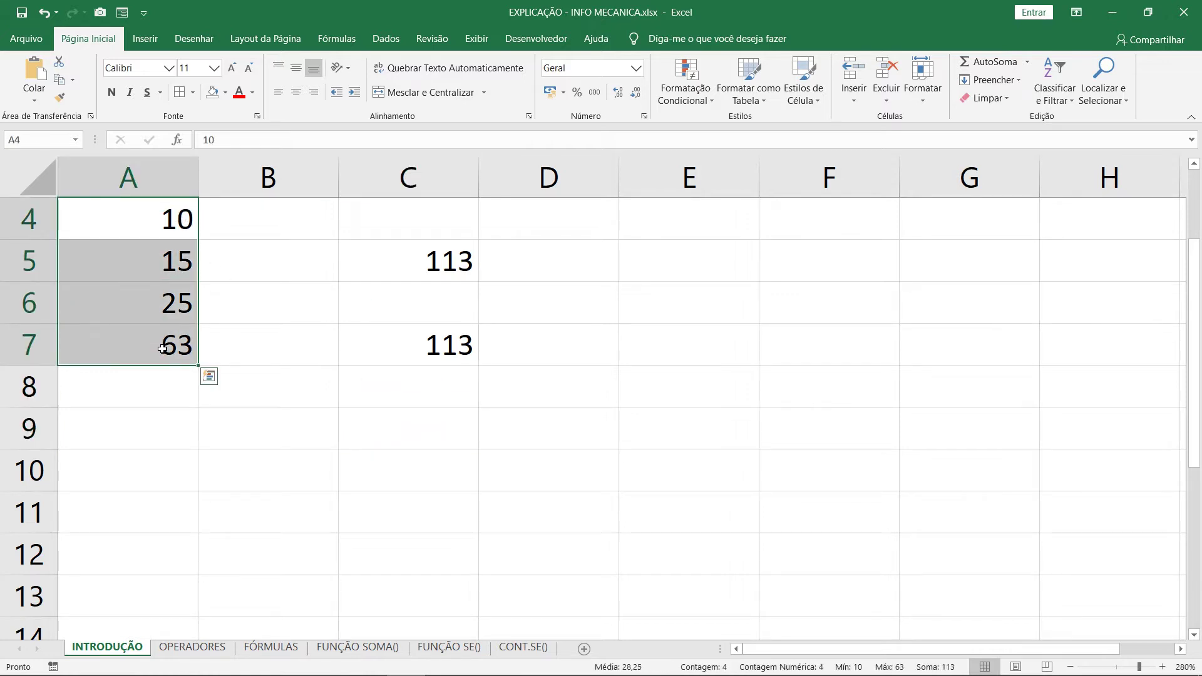
click(414, 346)
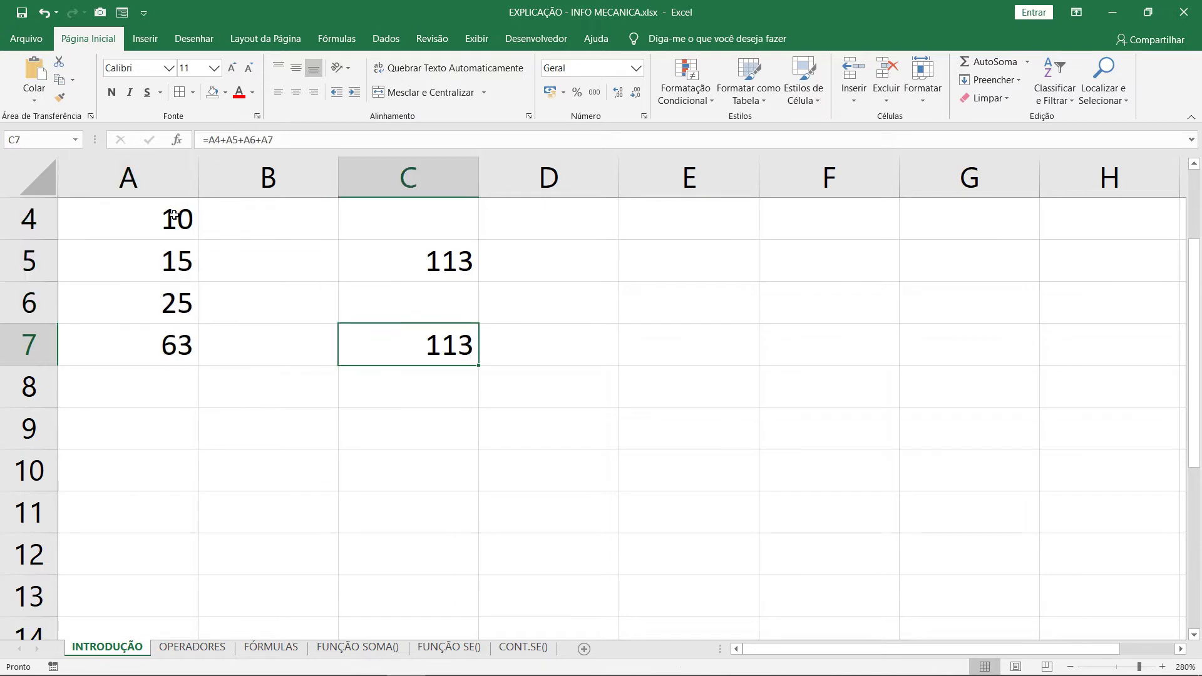
drag(174, 214, 166, 415)
double_click(451, 344)
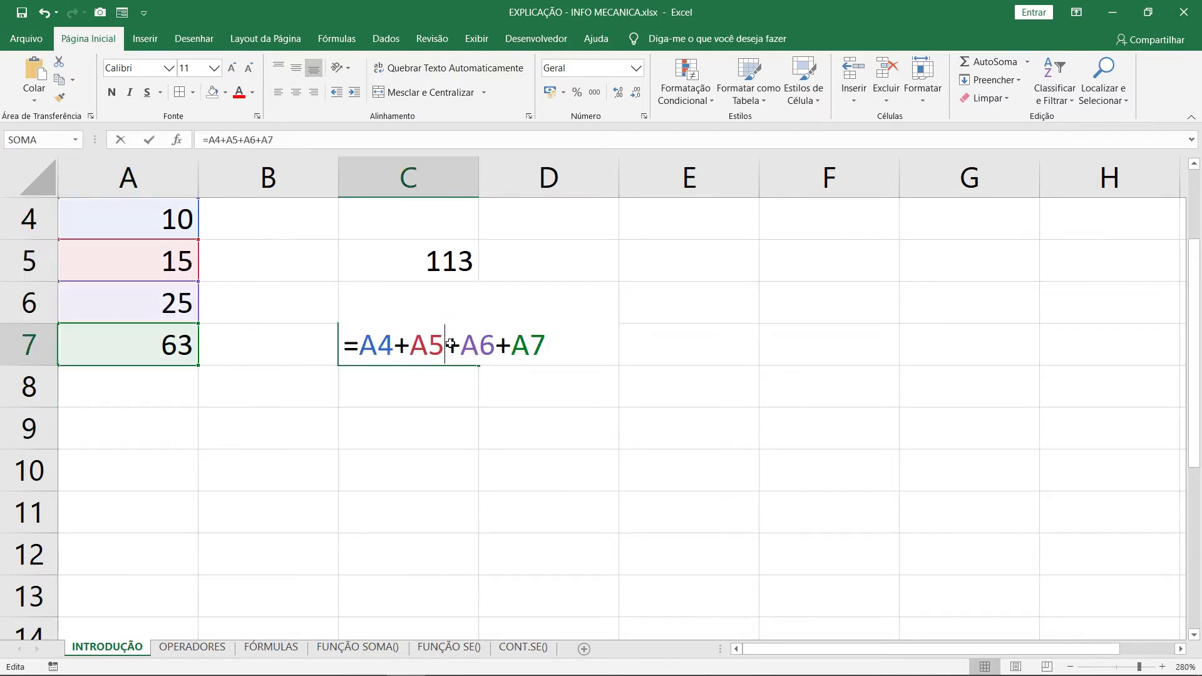
drag(359, 346, 544, 351)
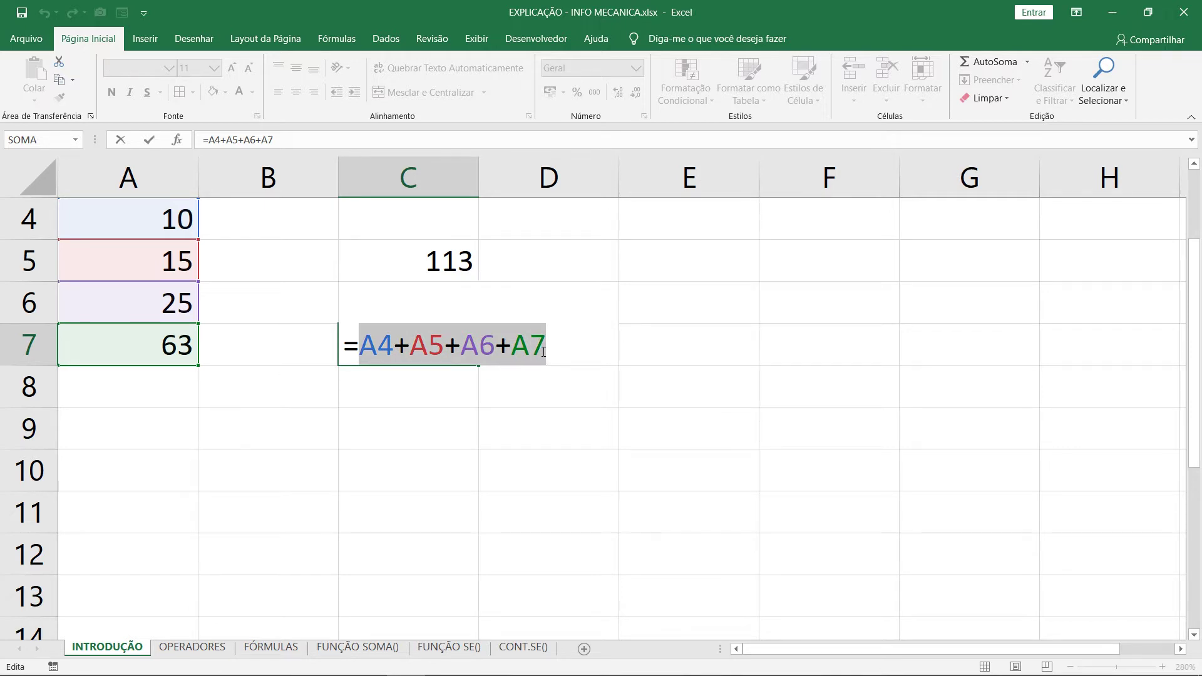
key(Return)
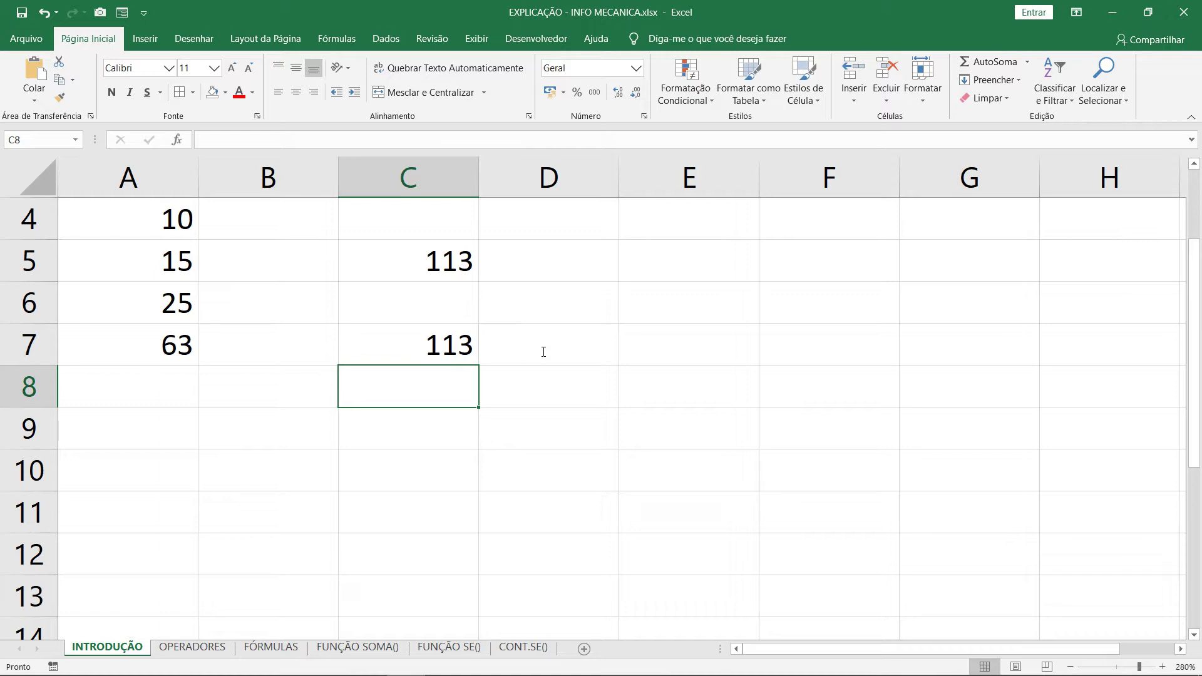
Clear the contents of the range A4:C7.
drag(157, 215, 438, 348)
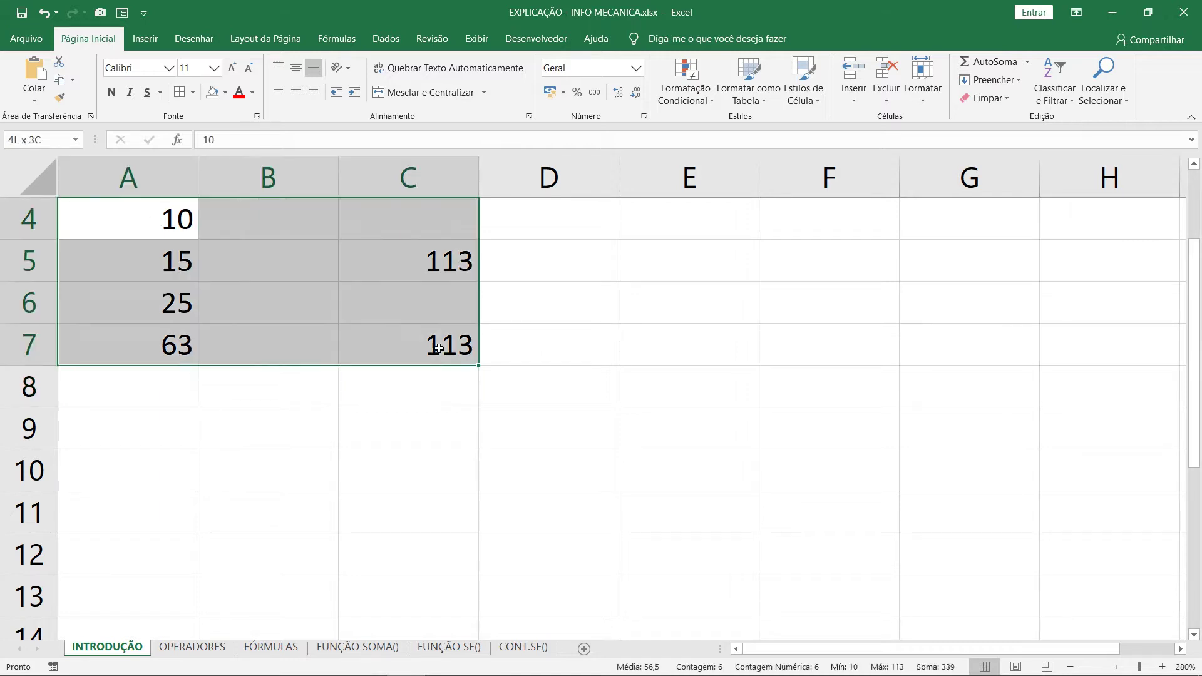
key(Delete)
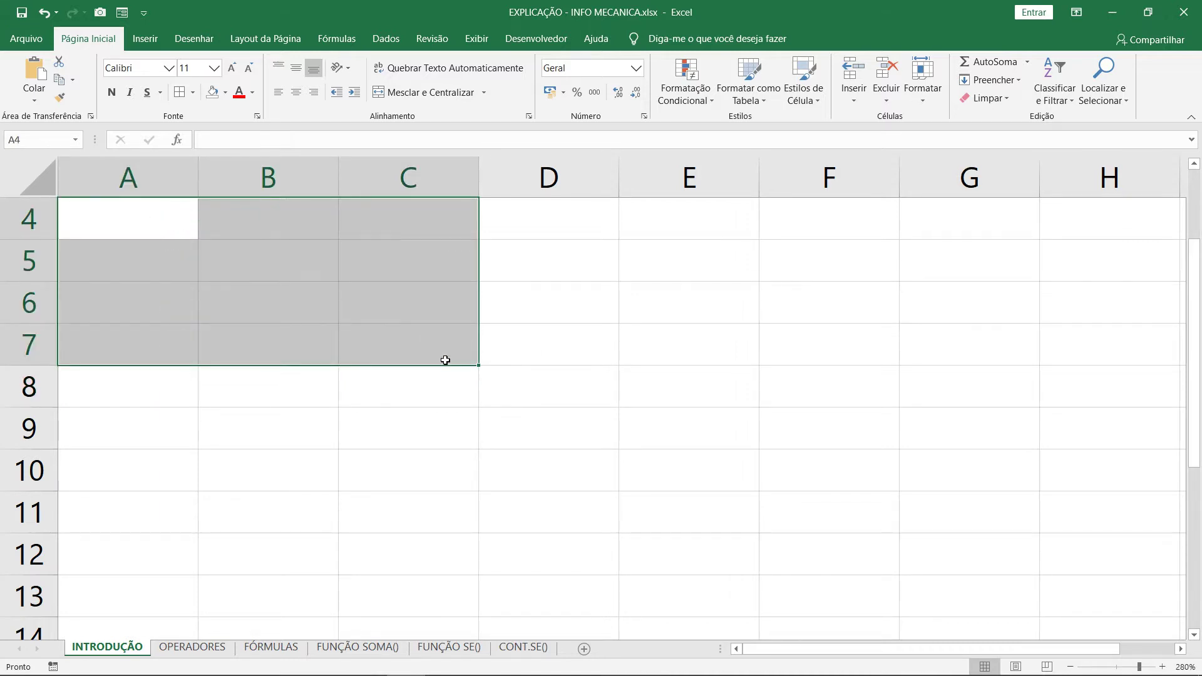
click(446, 326)
Enter the fixed-number formula =1+1 in cell C6.
click(425, 292)
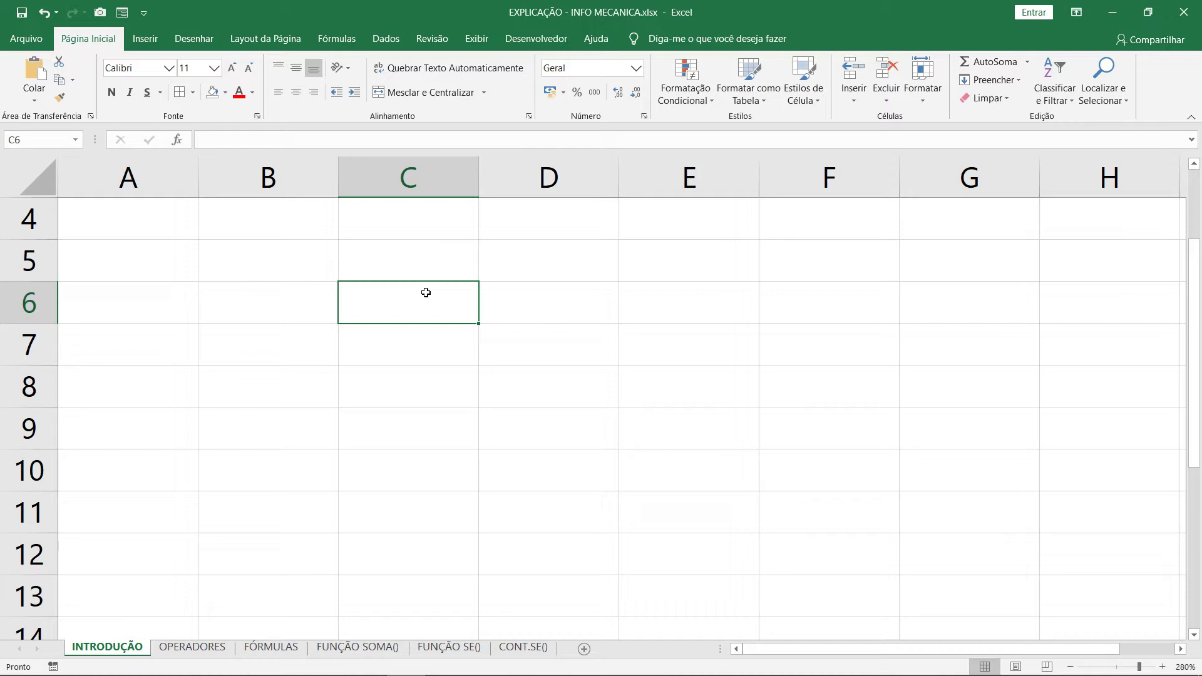
text(=)
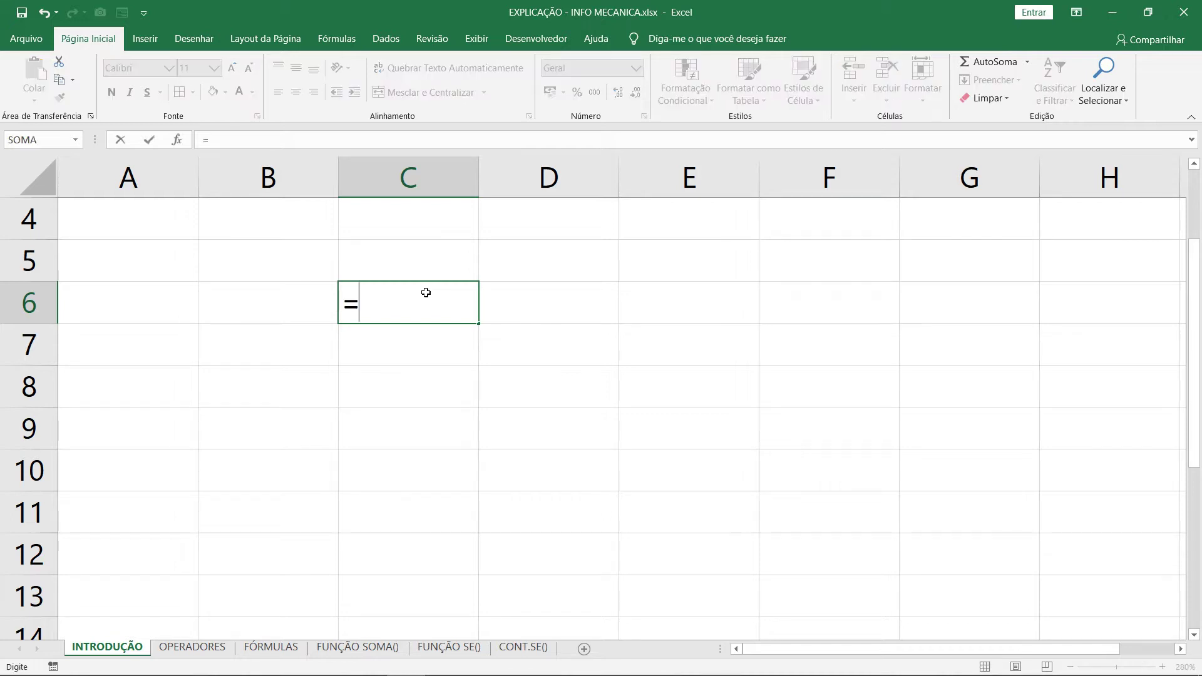
text(1+1)
key(Return)
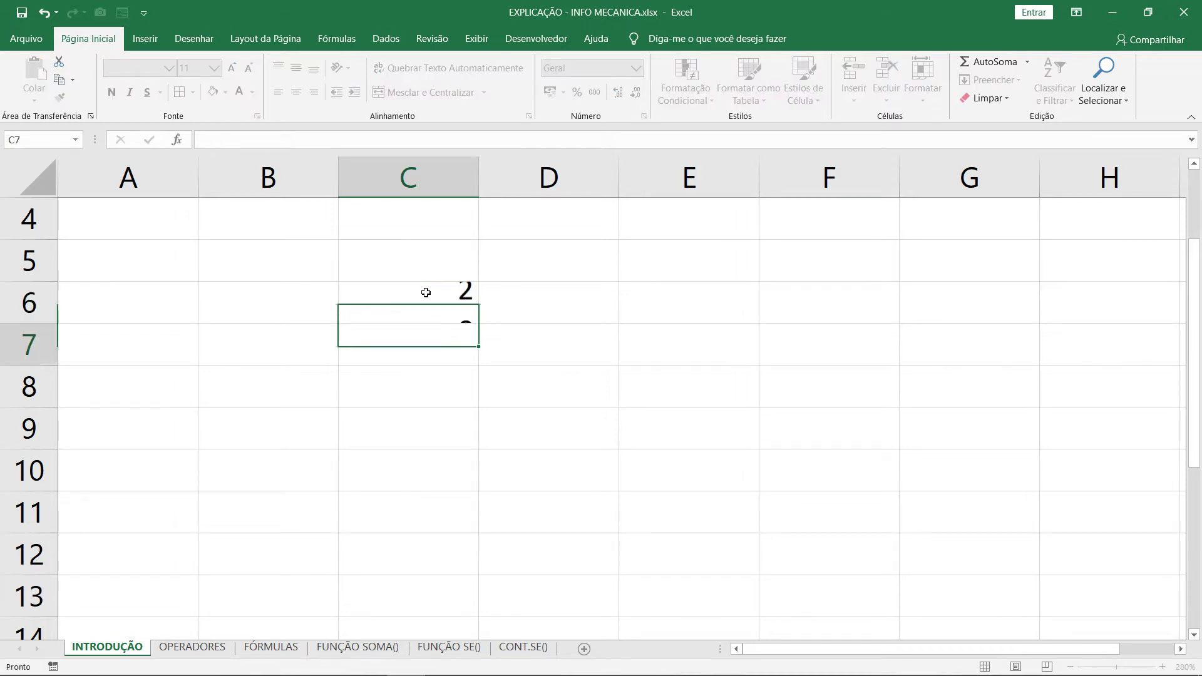
Enter the cell-reference formula =C4+C5 in cell C7.
text(=)
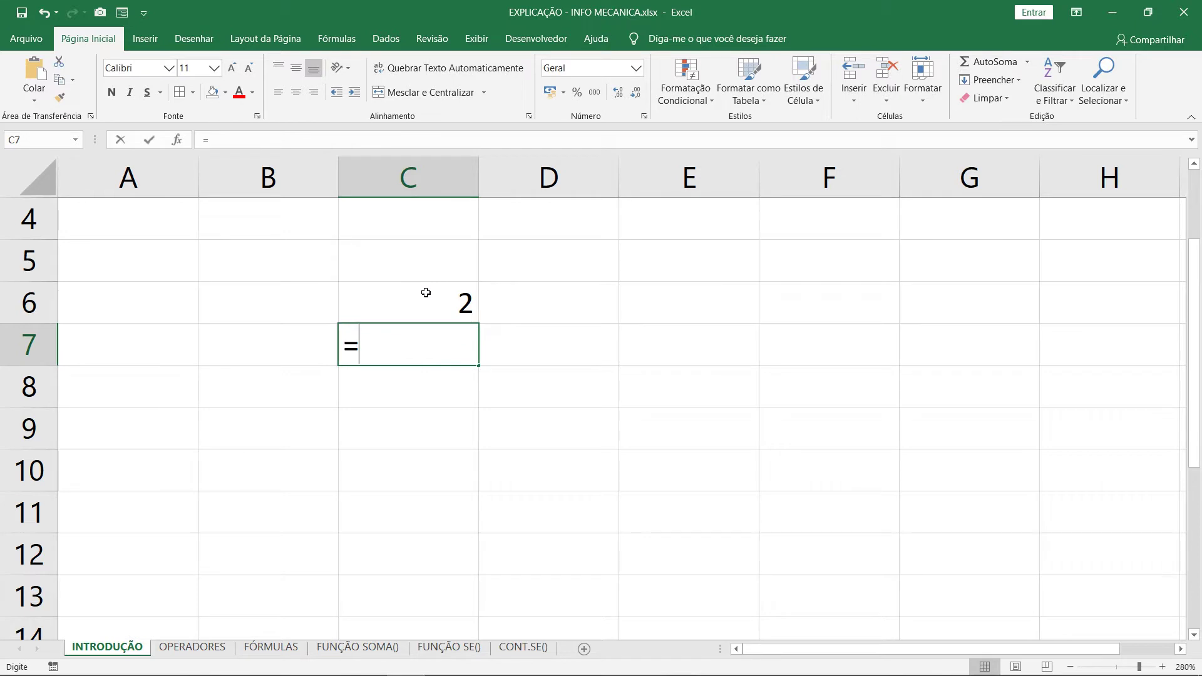
key(Up)
key(Up)
key(Up)
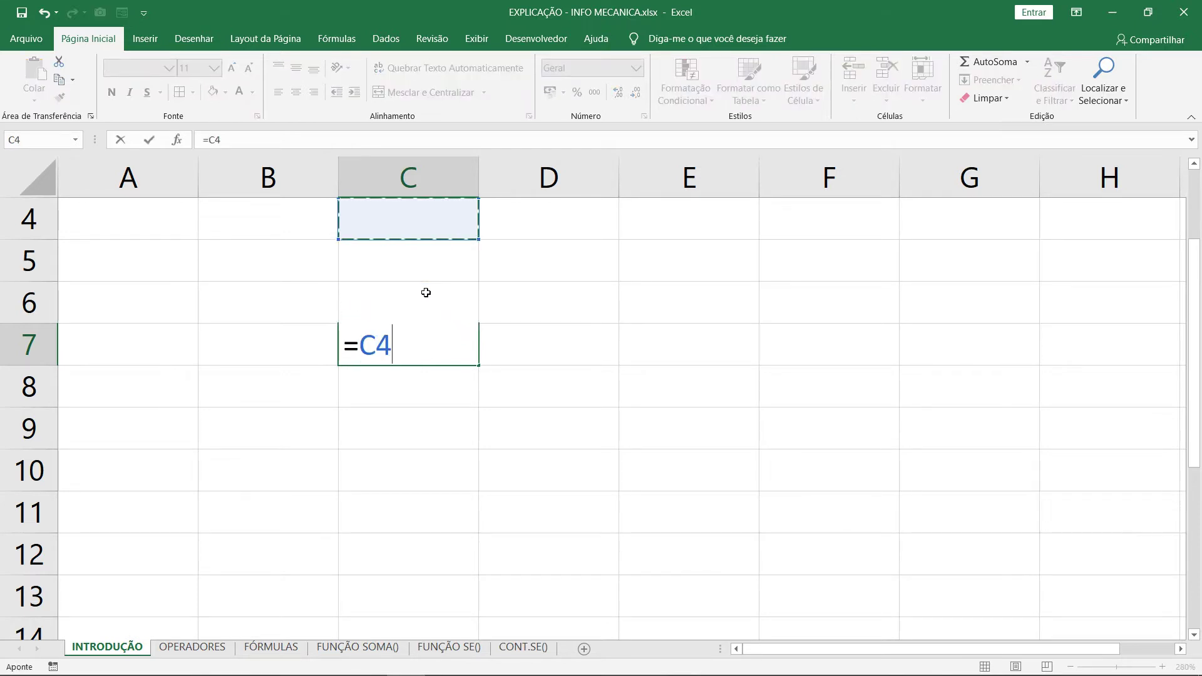
text(+)
key(Up)
key(Up)
key(Return)
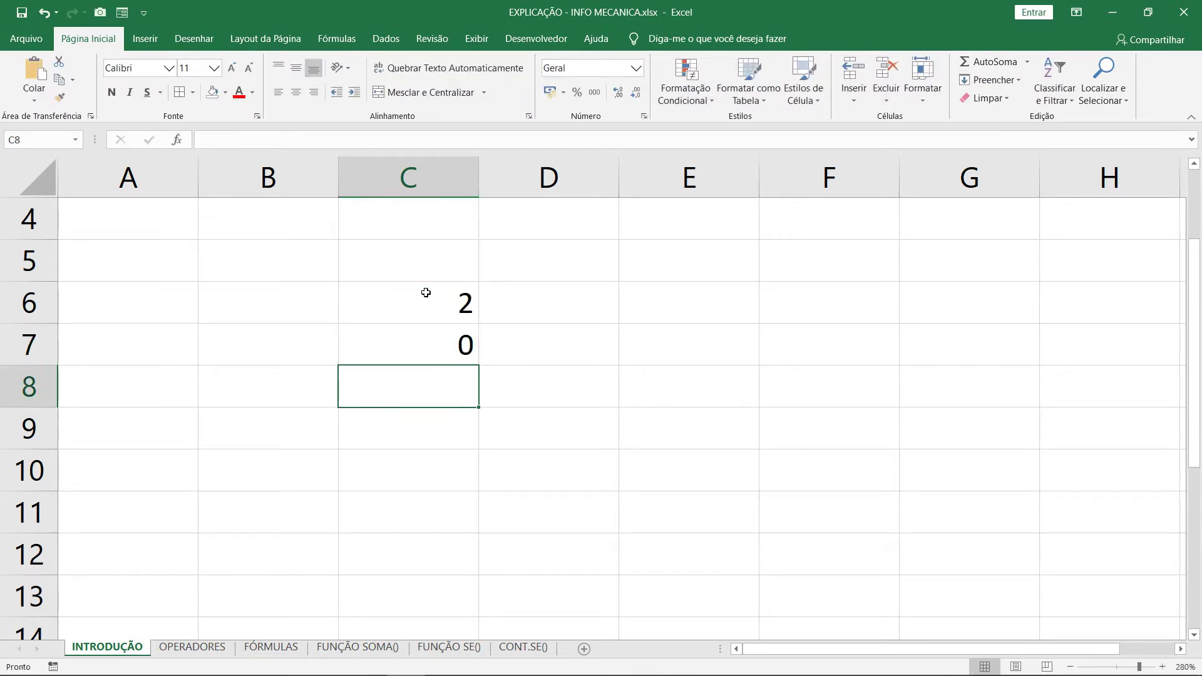
Enter the value 1 in both cells C3 and C4.
key(Up)
key(Up)
key(Up)
key(Up)
key(Up)
text(1)
key(Return)
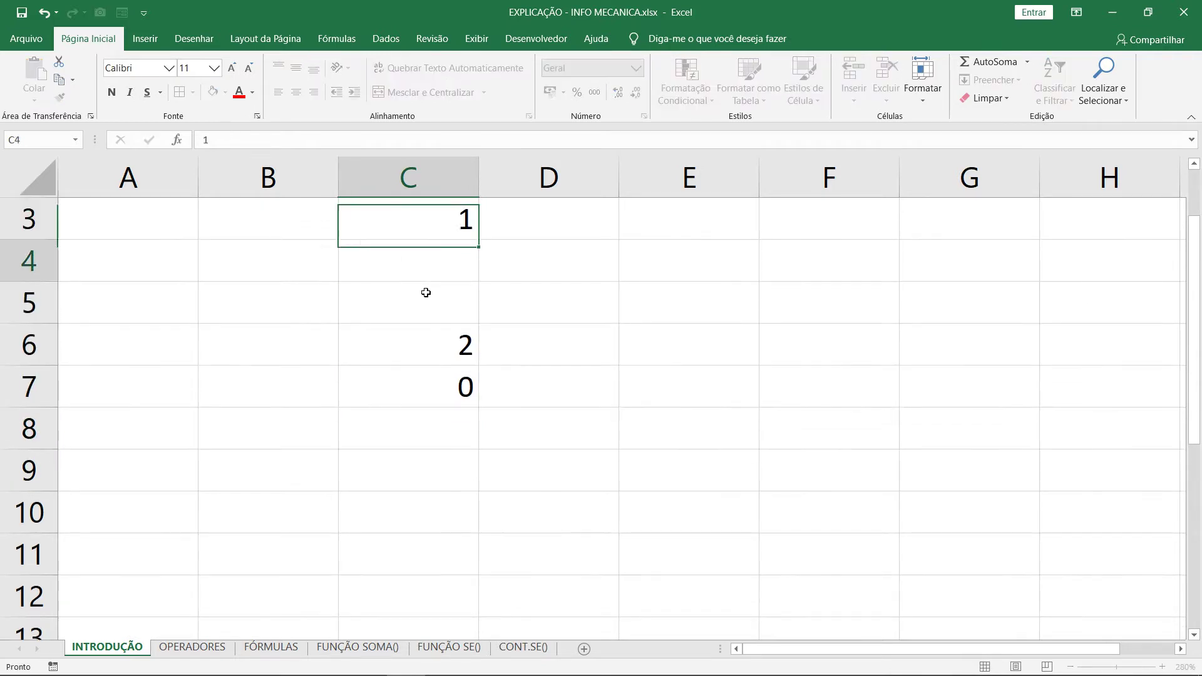
text(1)
key(Return)
key(Up)
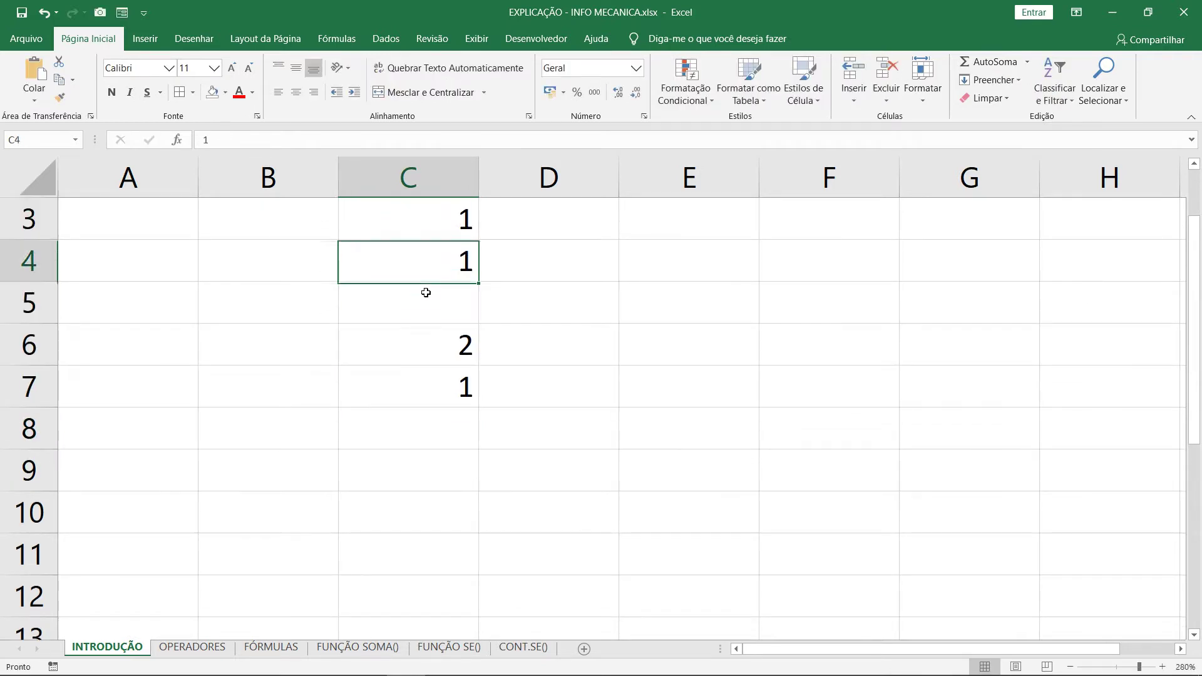
Replace the formula in cell C7 with the cell-reference sum =C3+C4.
key(Down)
key(Down)
key(Down)
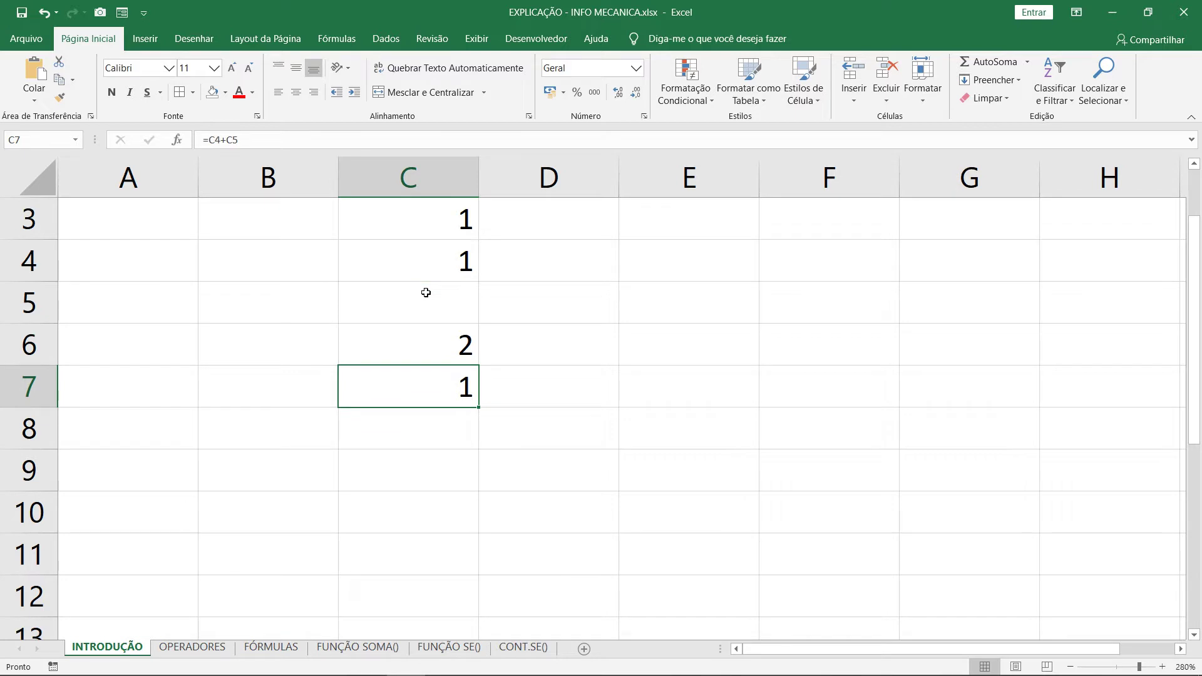
text(=)
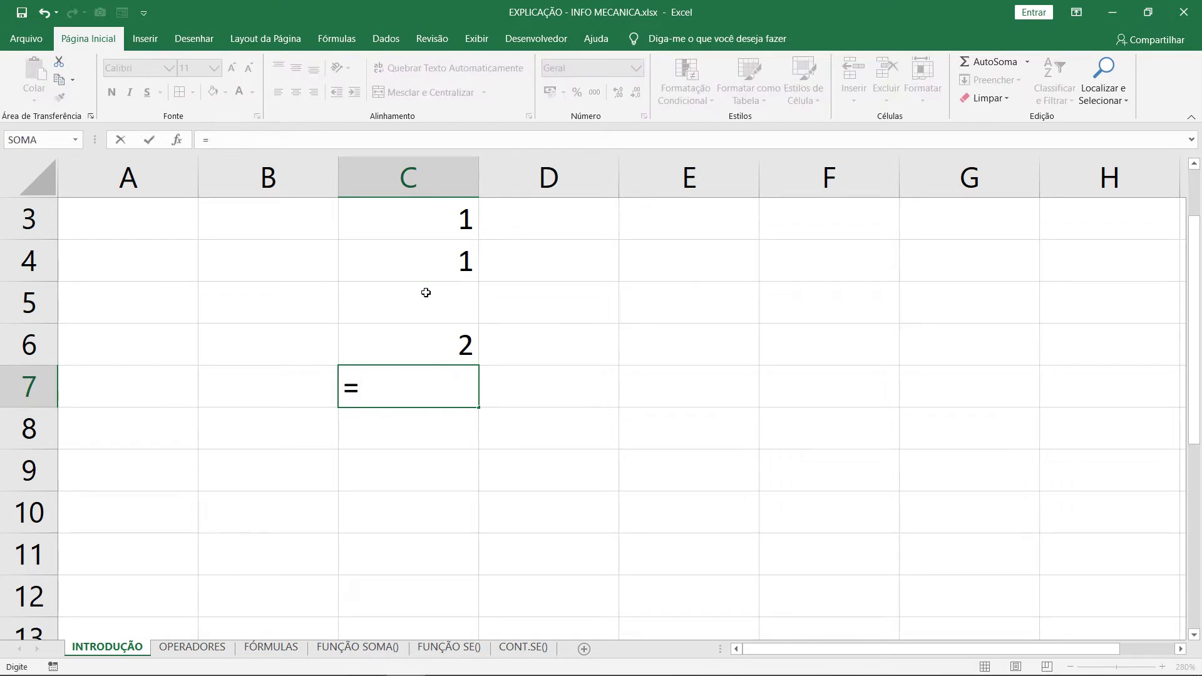
key(Up)
key(Up)
key(Up)
key(Up)
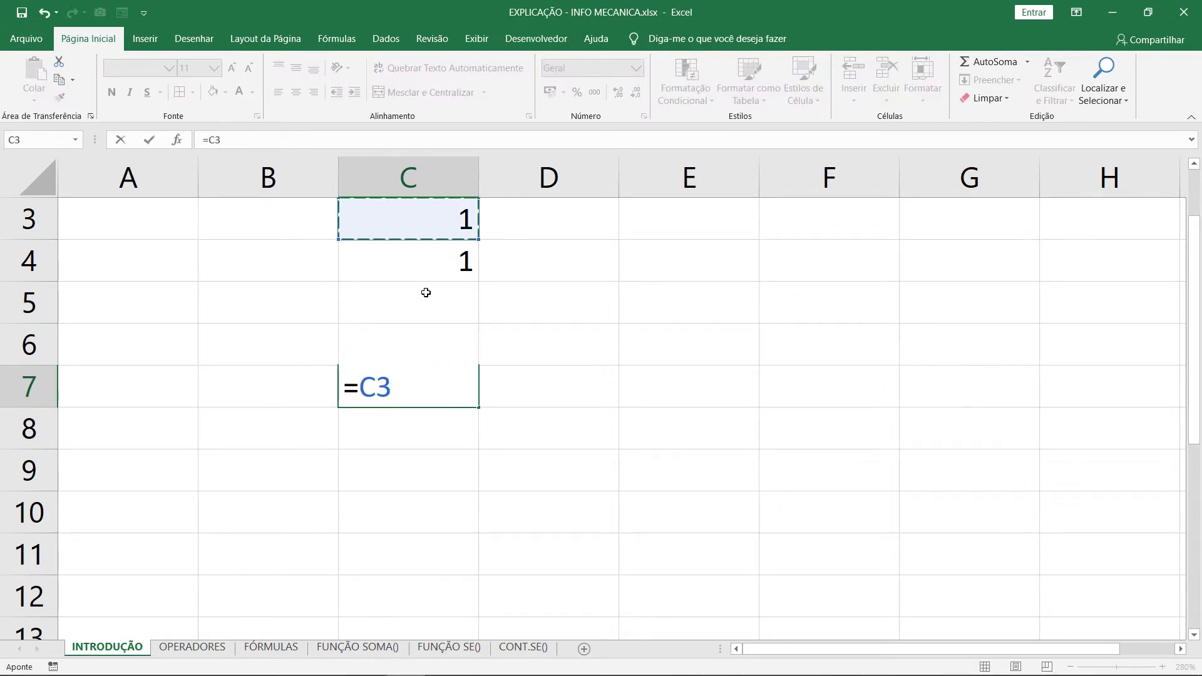
text(+)
key(Up)
key(Up)
key(Up)
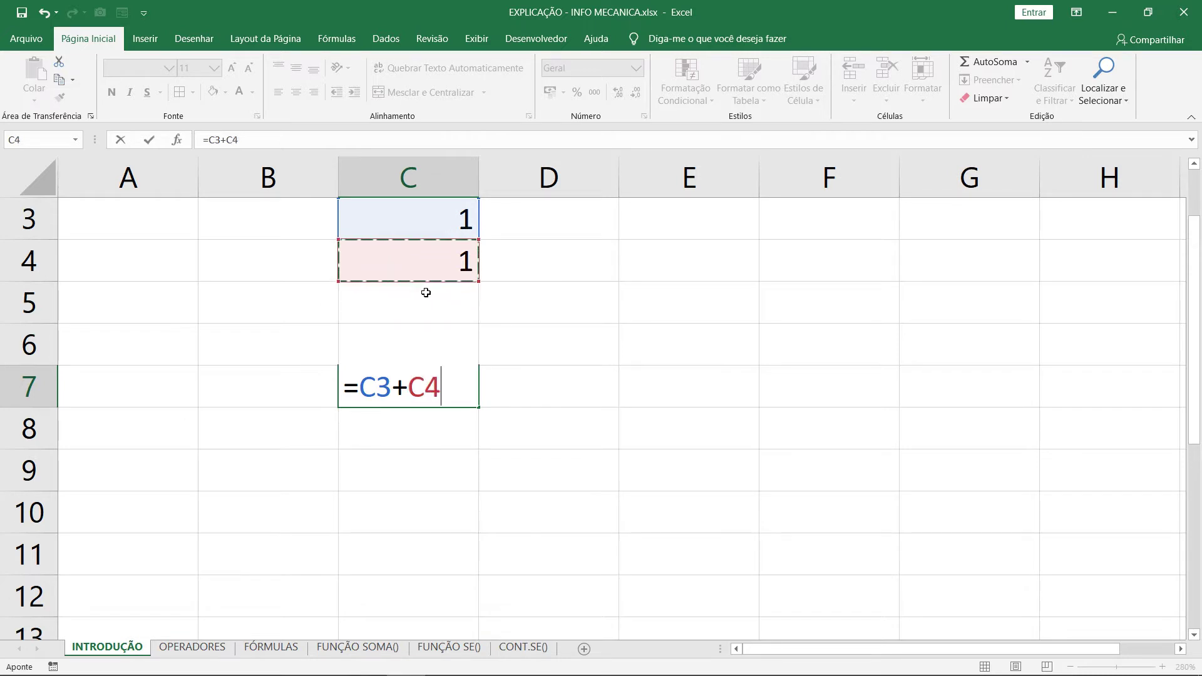
key(Return)
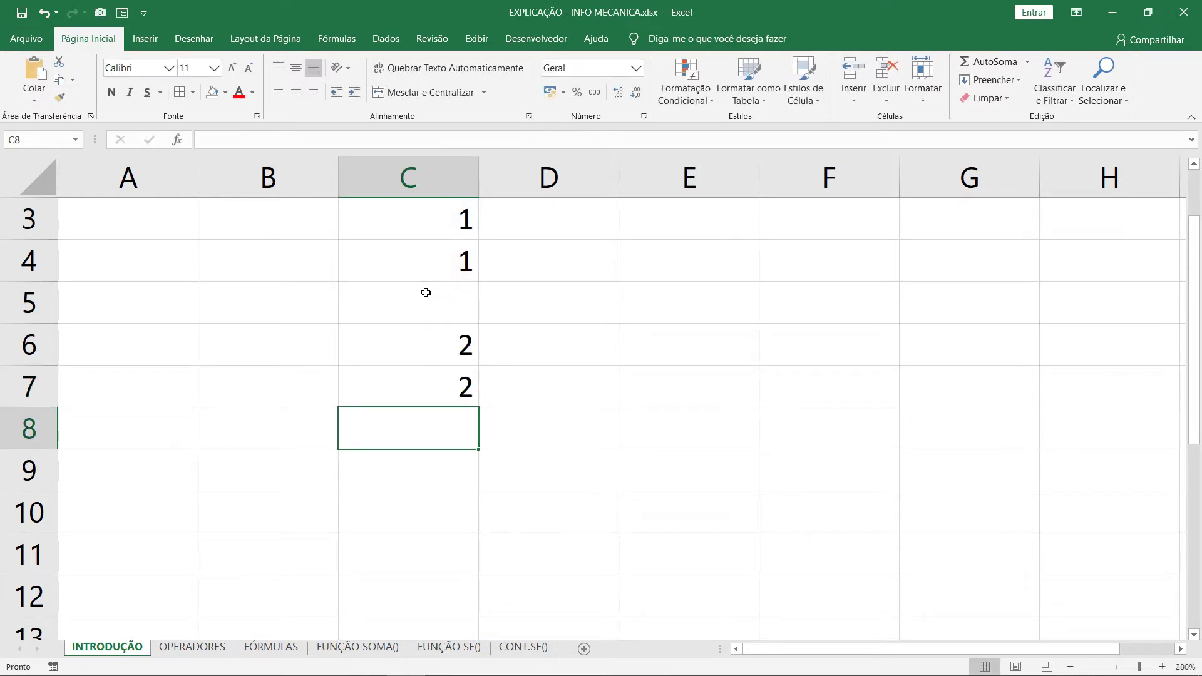
Inspect the cell references used by the formula in C7, keeping the formula as it is.
key(Up)
key(Up)
key(Up)
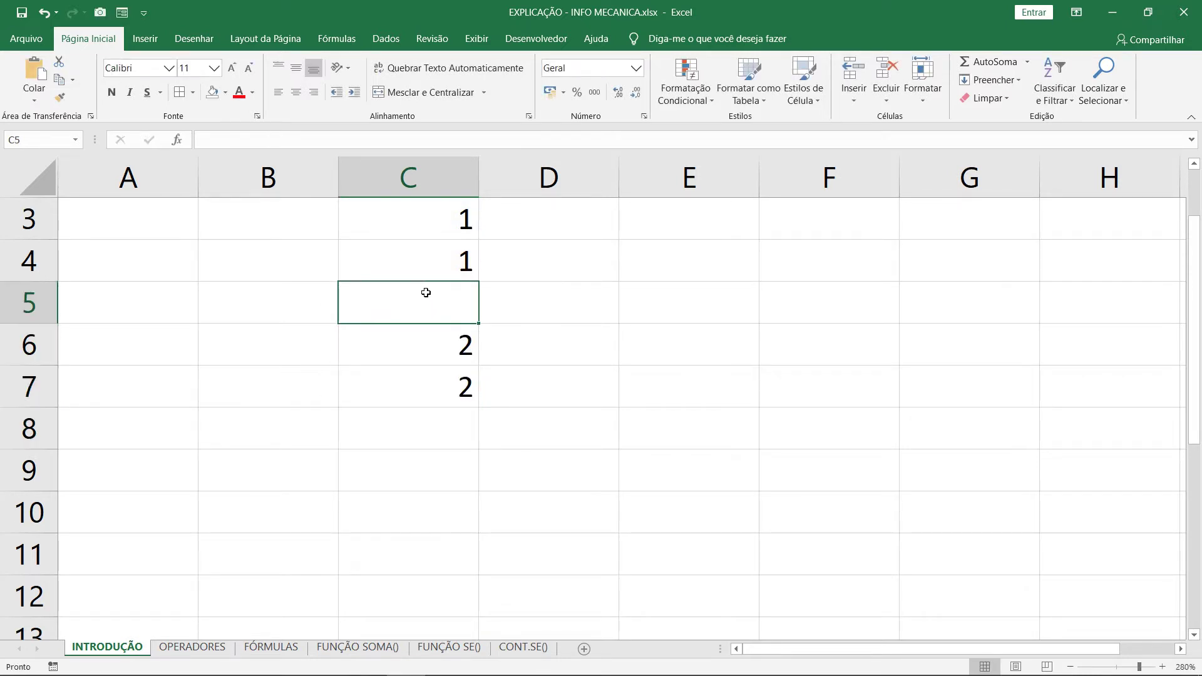
key(Down)
key(Down)
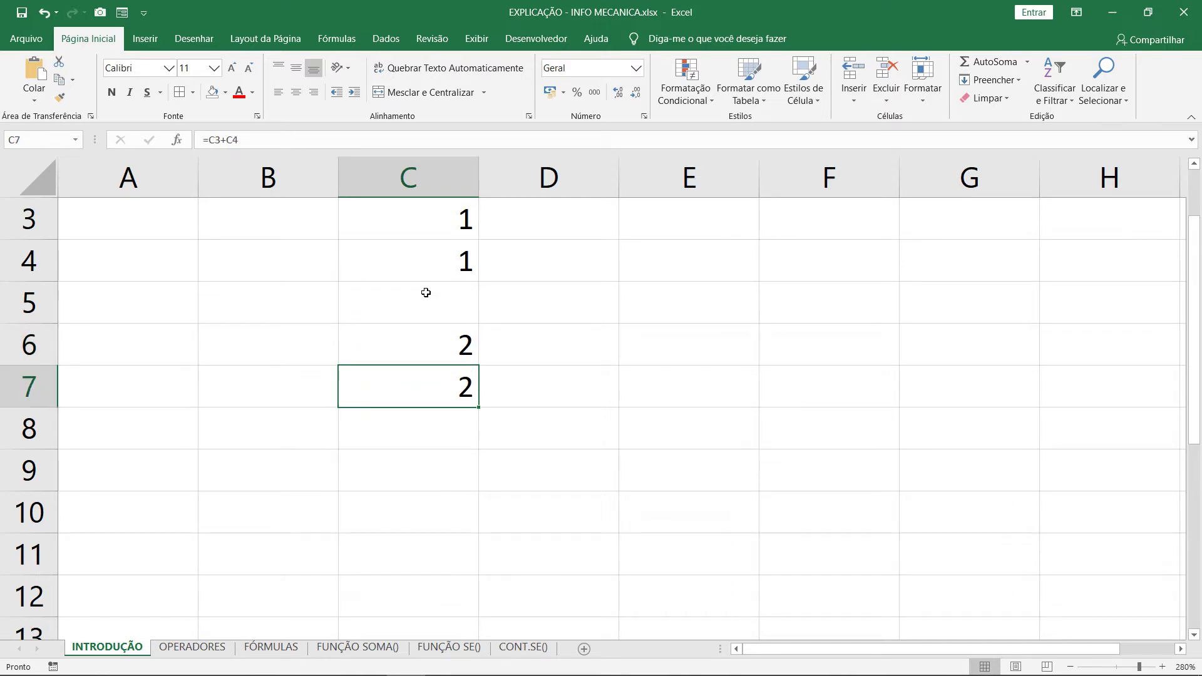
key(F2)
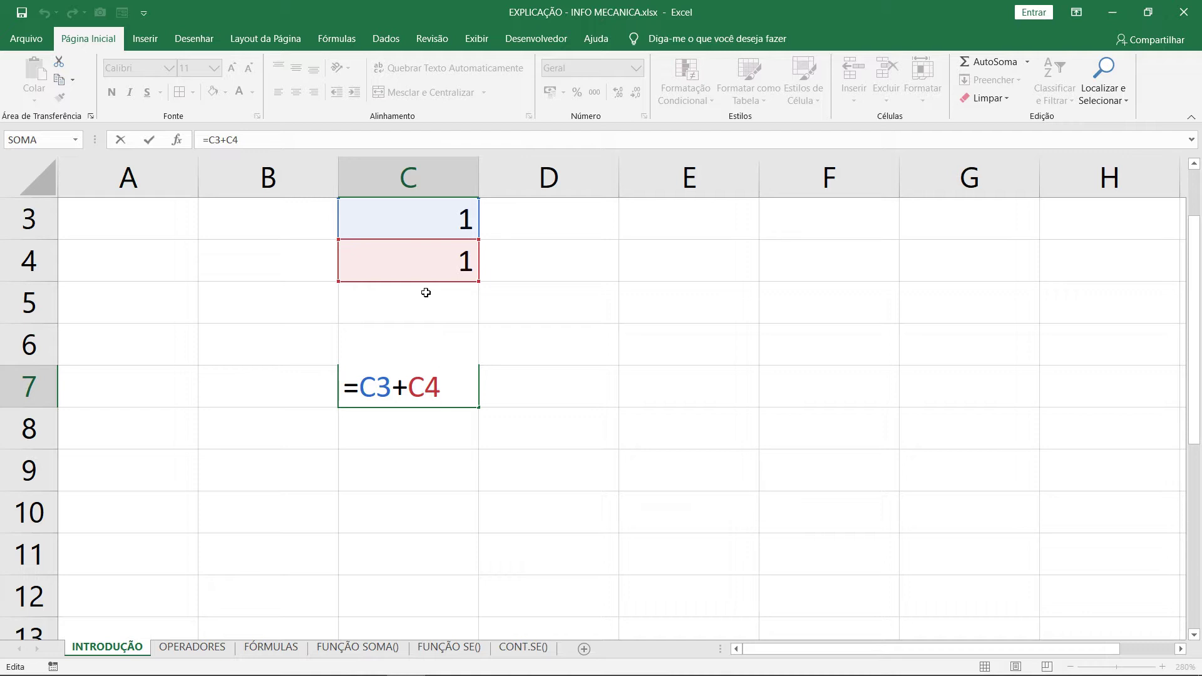
key(ctrl+Return)
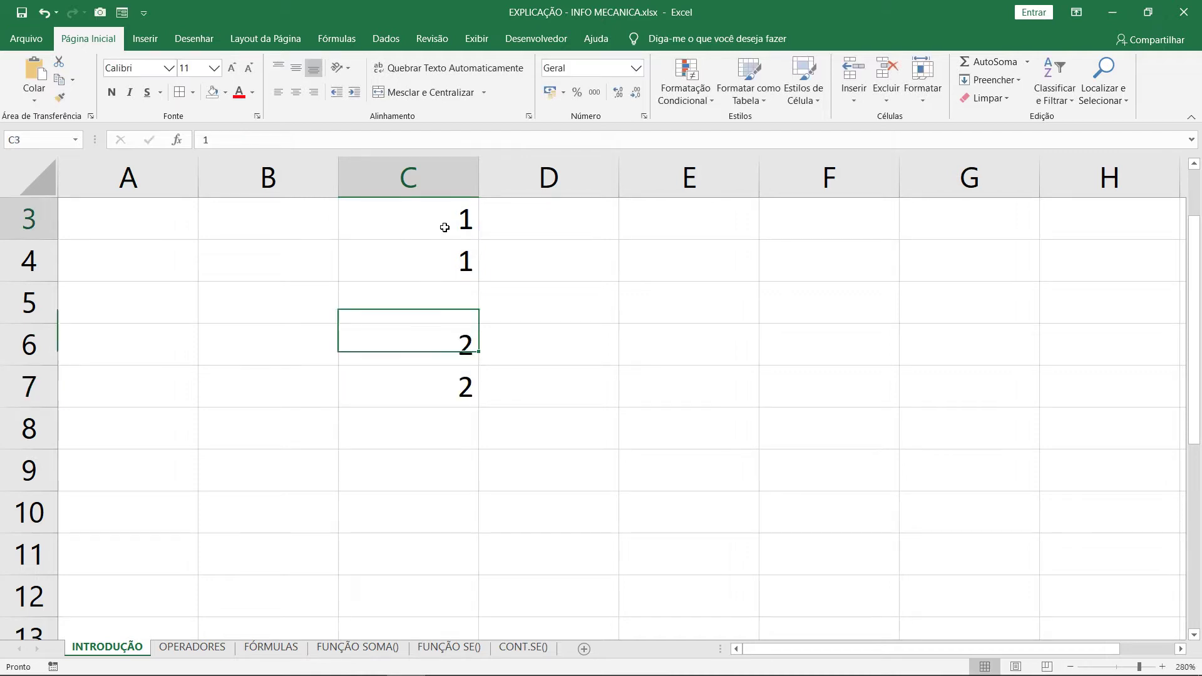
Clear the contents of the range C3:C7 and select cell C4.
drag(445, 228, 437, 384)
key(Delete)
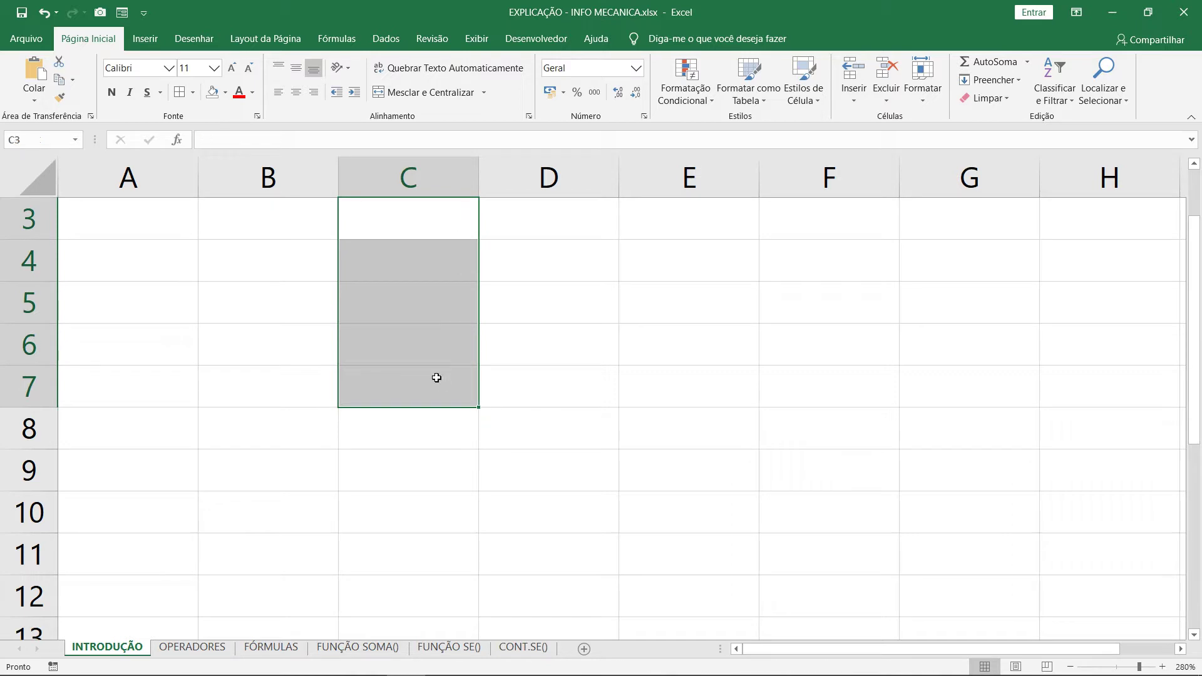
click(444, 247)
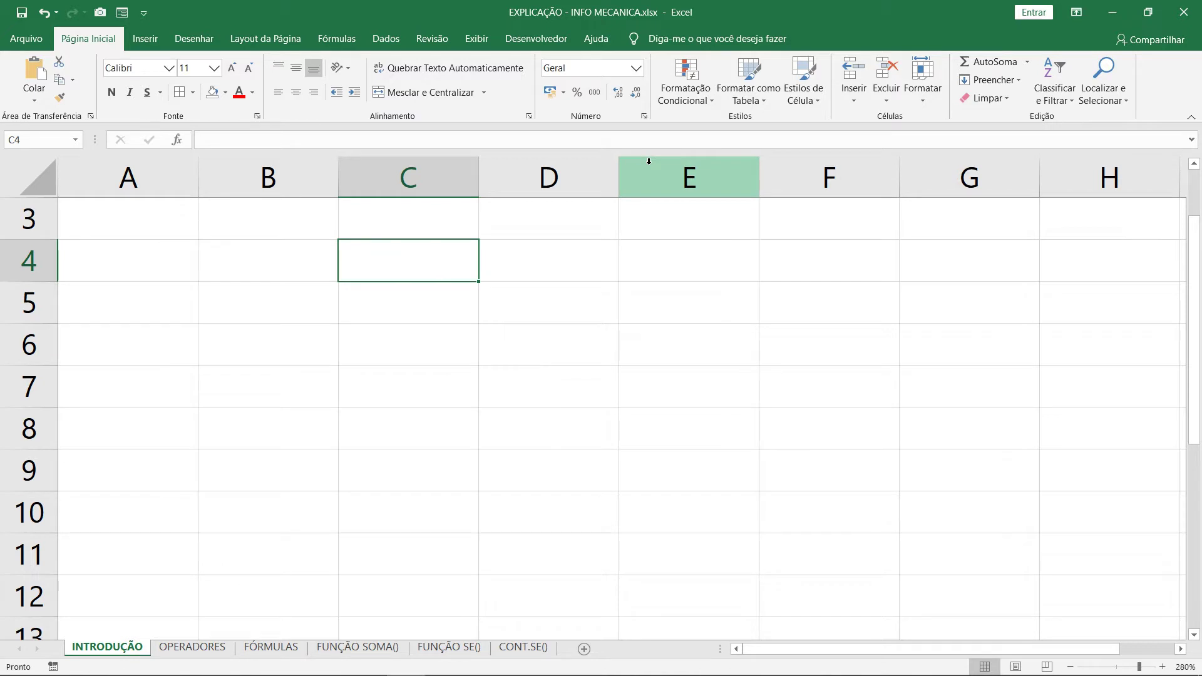
Look over the conditional formatting rules, cell border settings and table styles without applying any, and bring up the insertion commands.
click(692, 82)
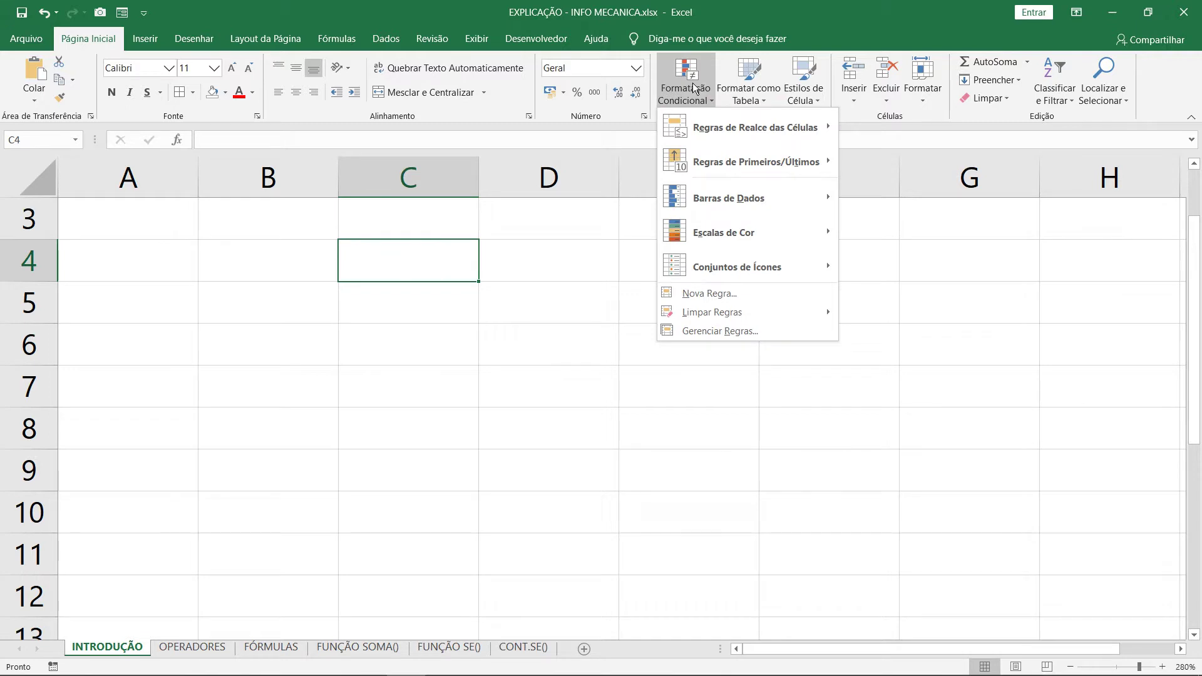
click(894, 261)
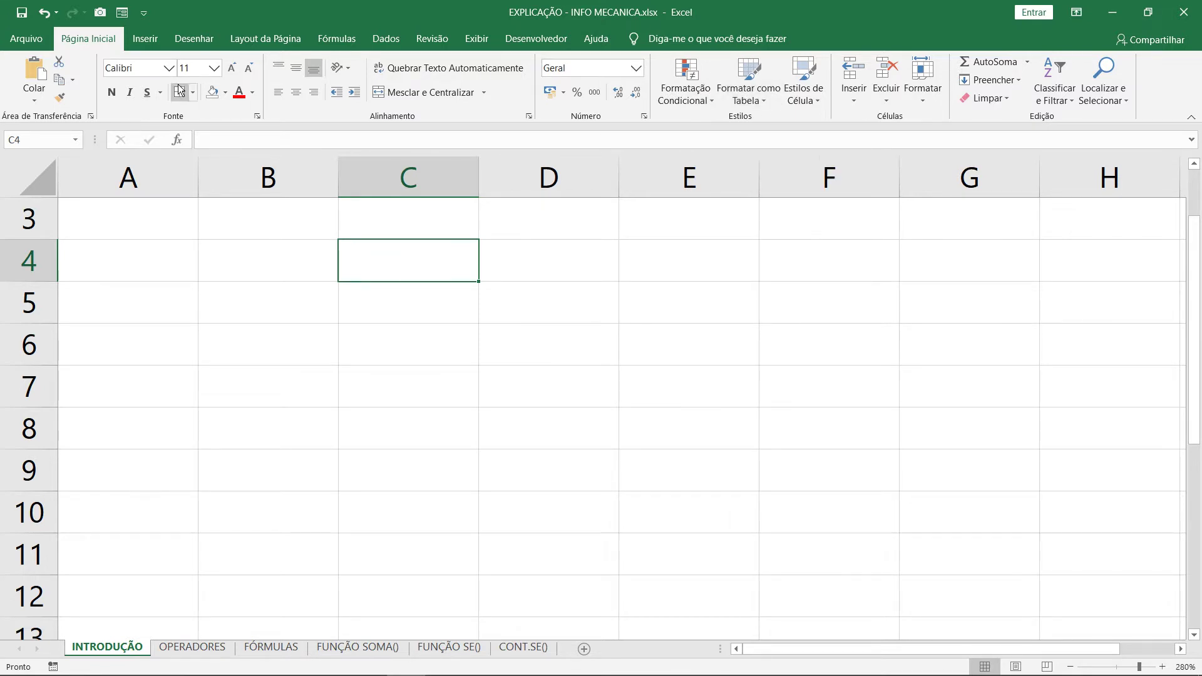
key(ctrl+1)
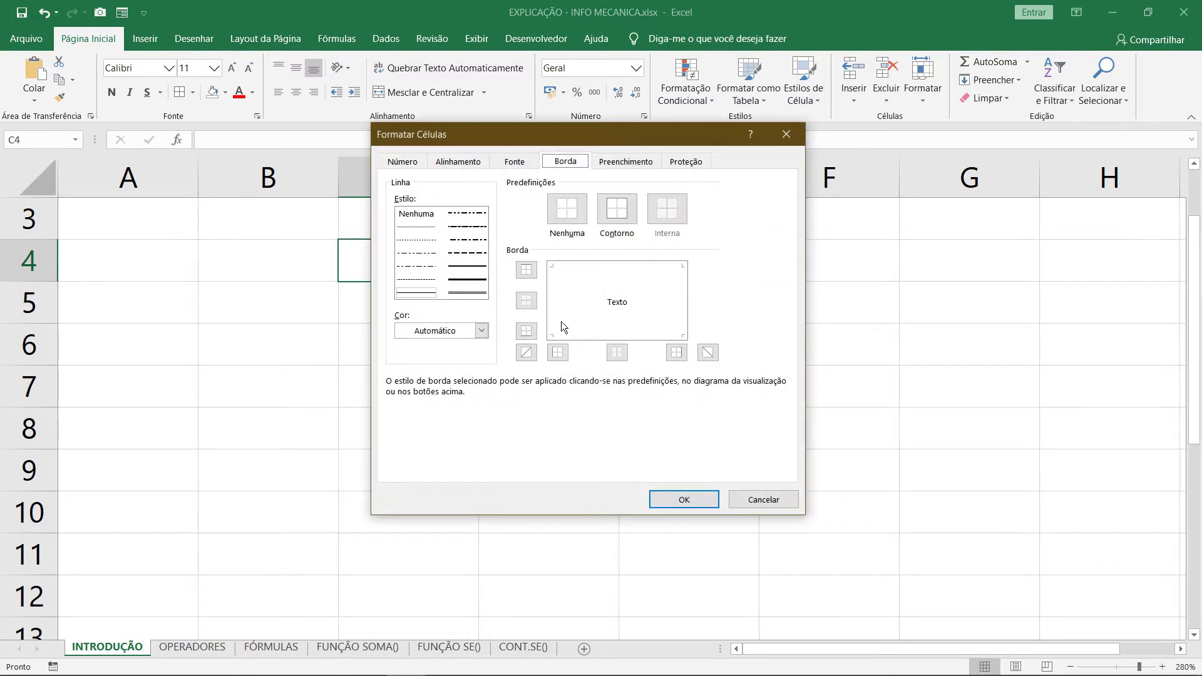
click(762, 499)
click(748, 102)
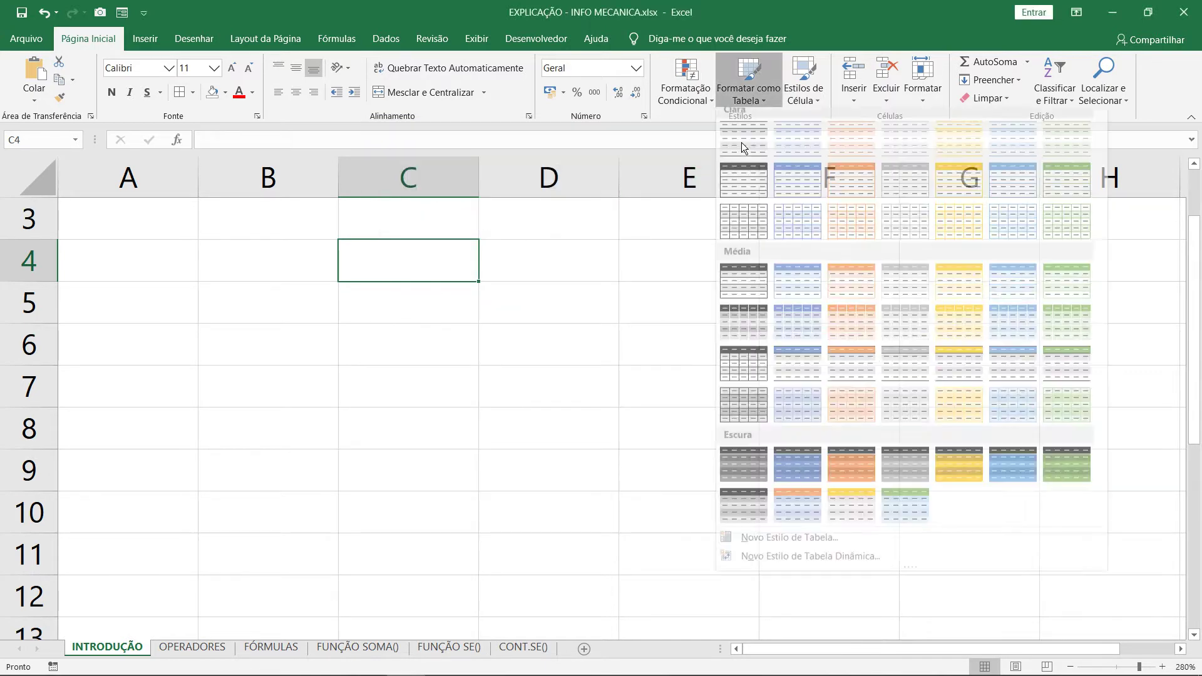
click(658, 260)
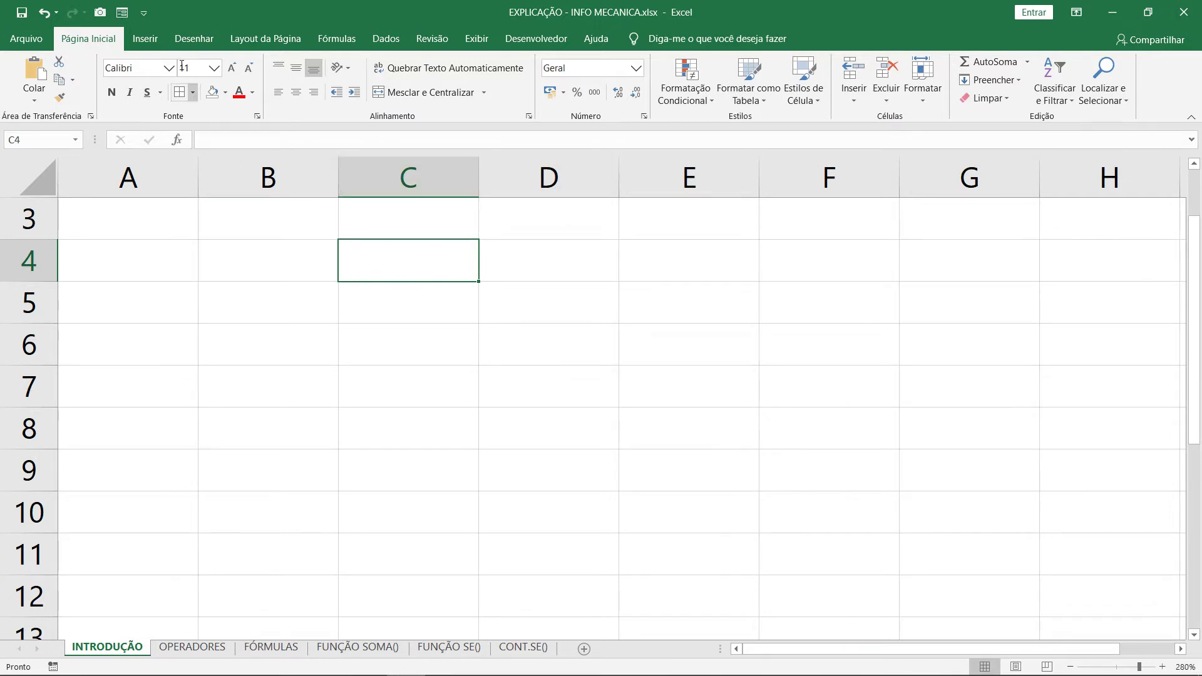
click(145, 41)
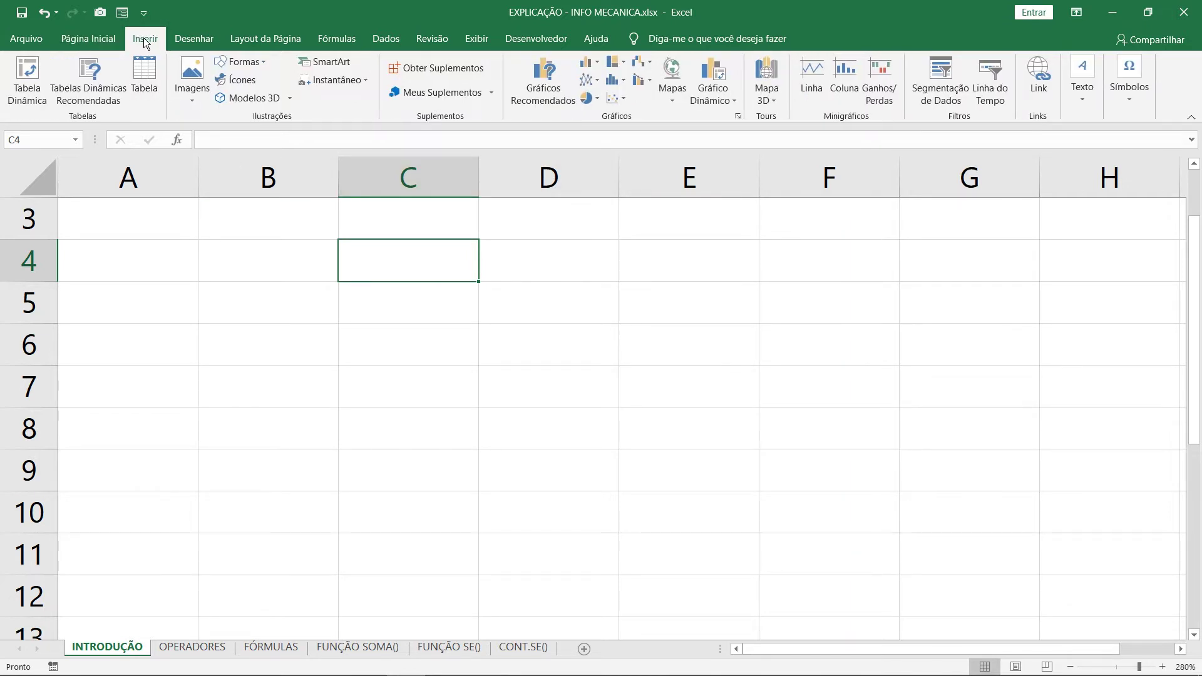
Check the available sources for inserting an image without inserting one.
click(195, 72)
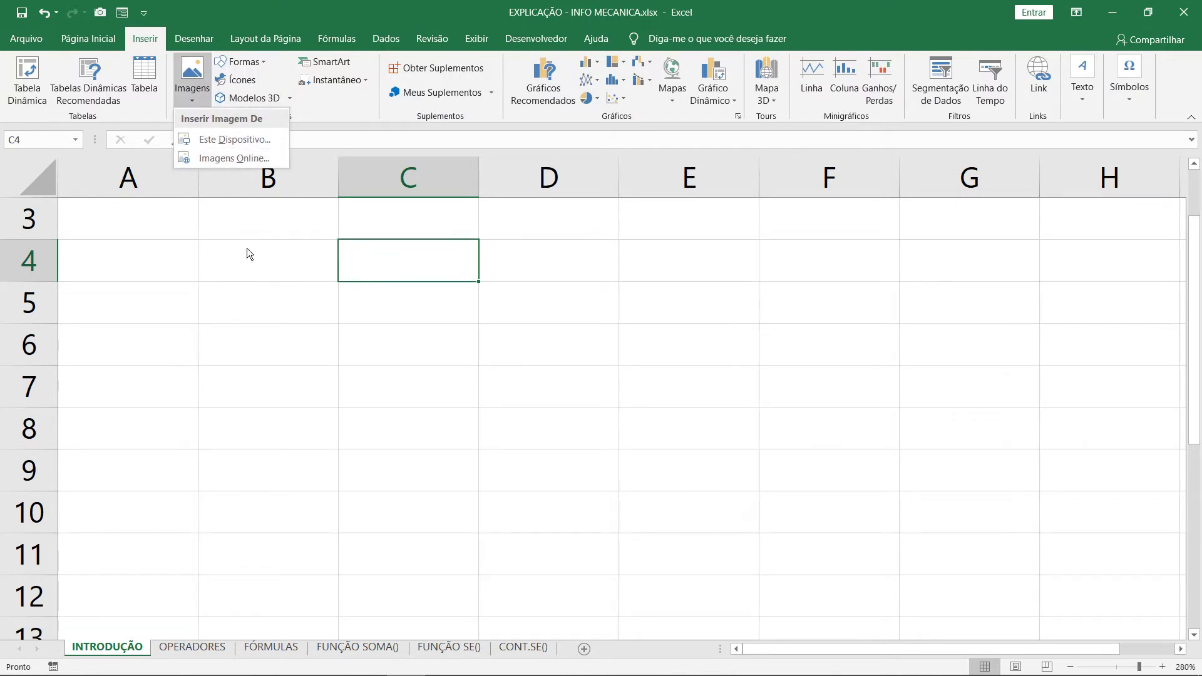
click(268, 288)
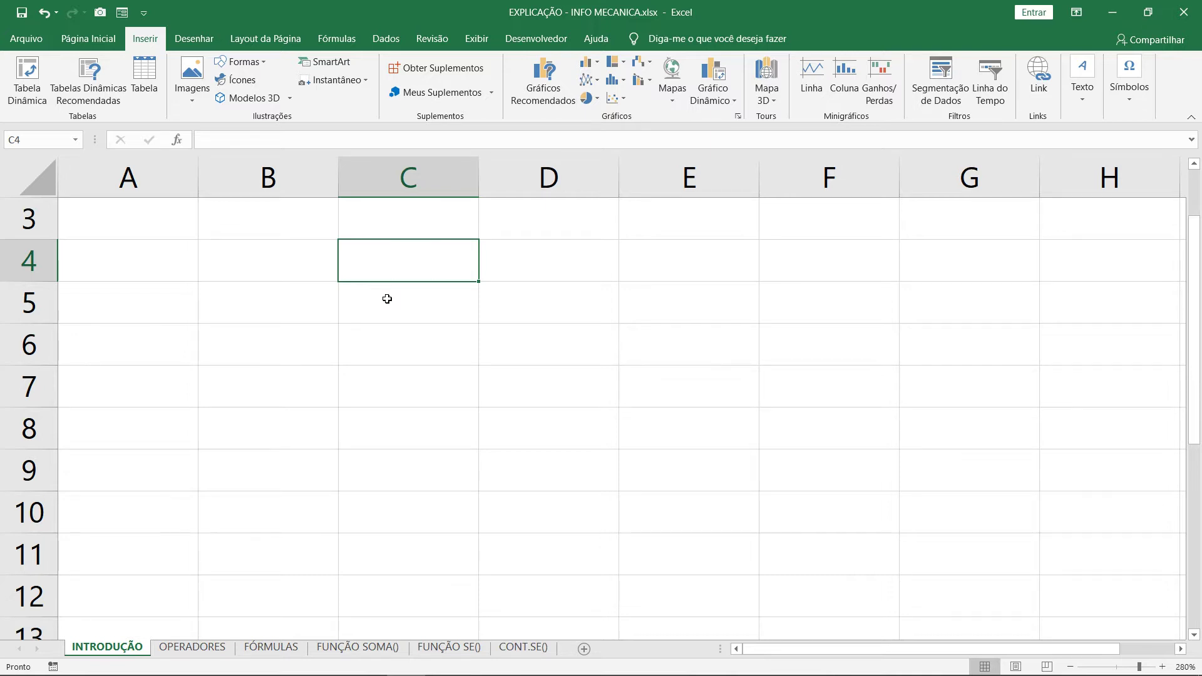
Draw freehand strokes with the red pen over the cells in columns C to F, undo them, and return to the selection tool.
click(186, 42)
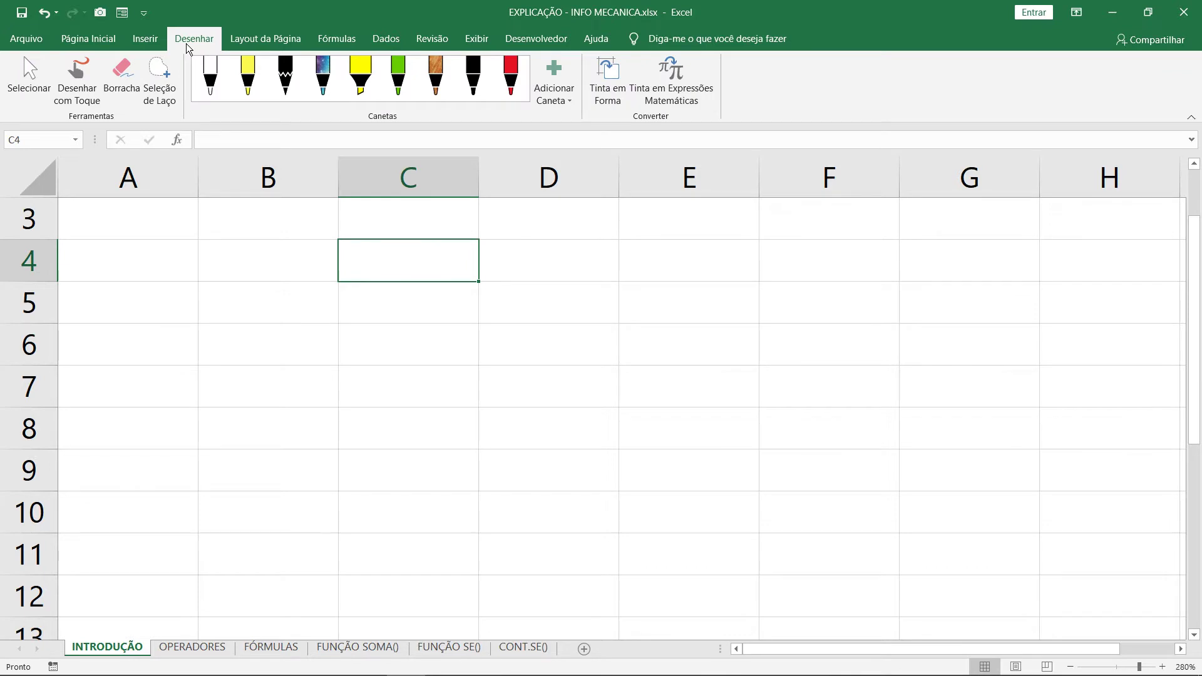
click(510, 72)
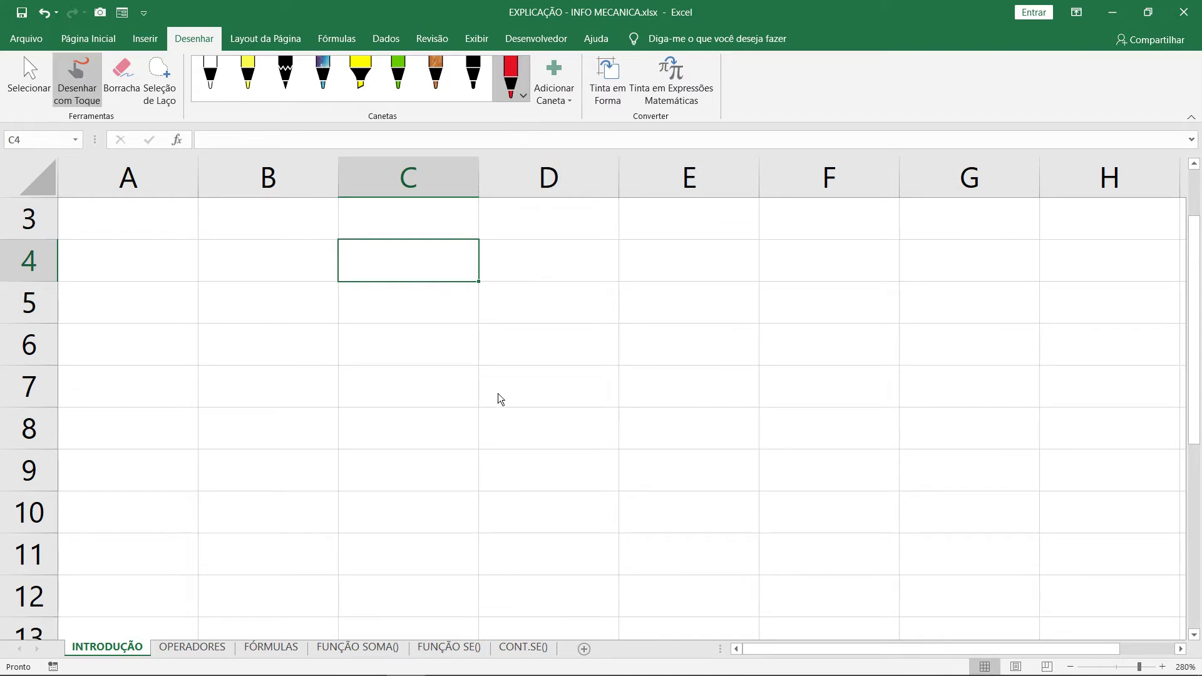
mouse_move(531, 362)
mouse_down()
mouse_move(432, 413)
mouse_move(456, 489)
mouse_up()
mouse_move(712, 334)
mouse_down()
mouse_move(716, 455)
mouse_move(738, 331)
mouse_up()
drag(776, 383, 720, 448)
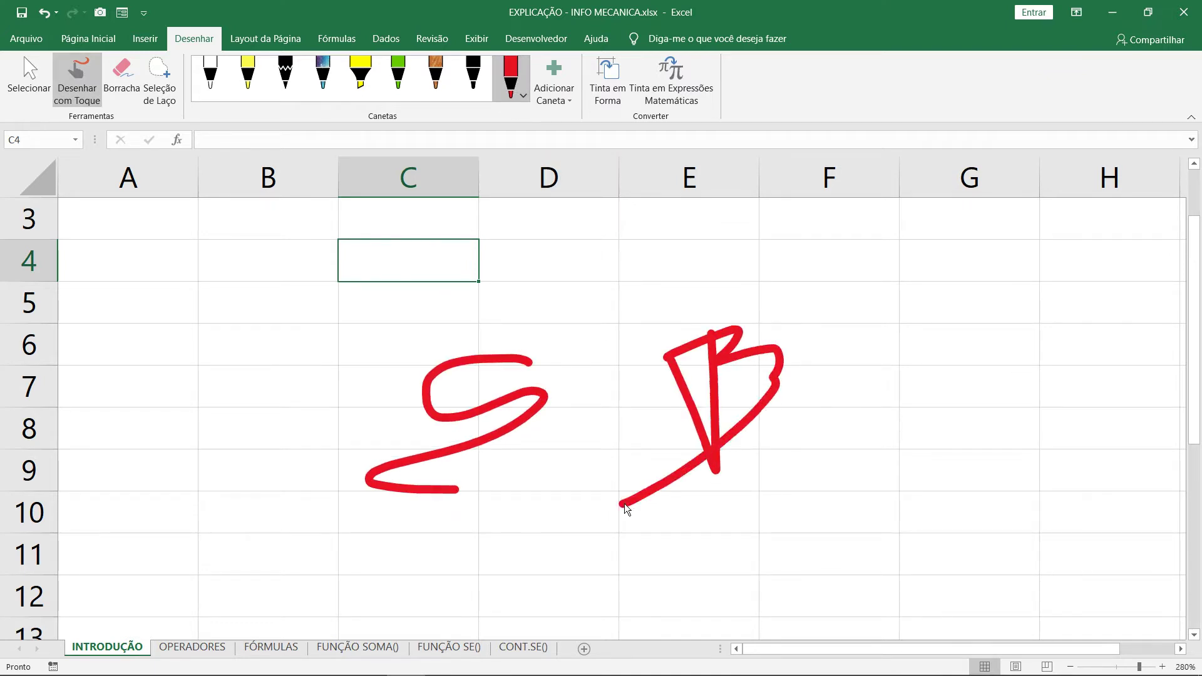
key(ctrl+z)
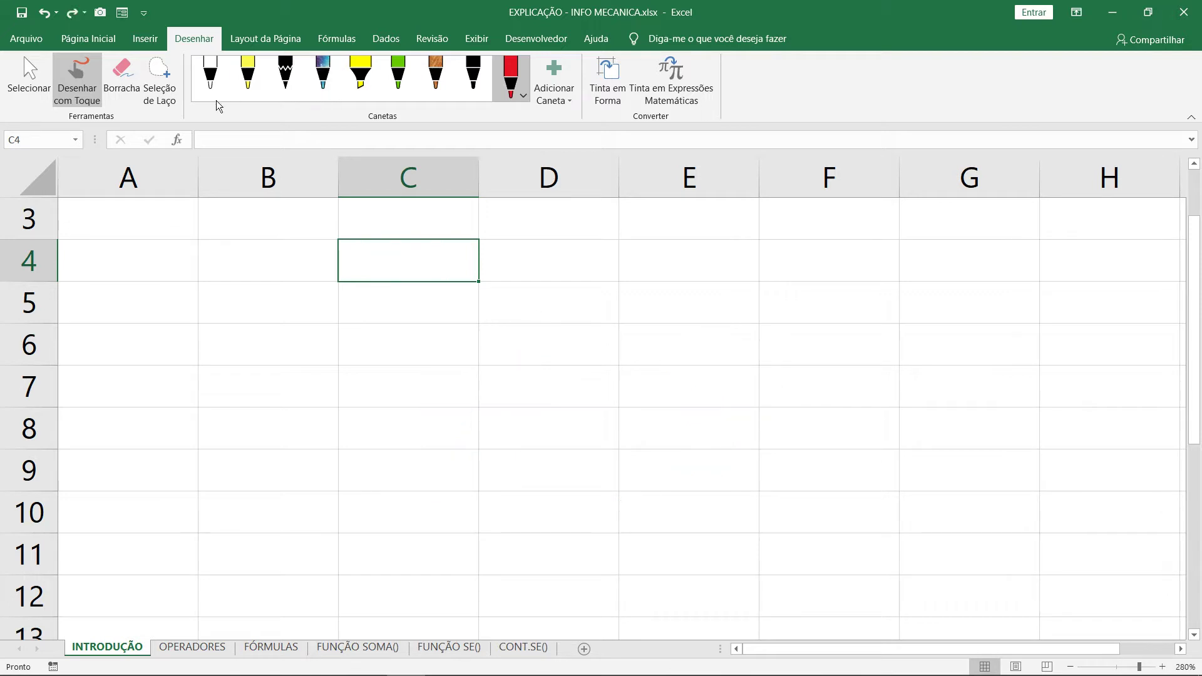
click(121, 73)
click(29, 68)
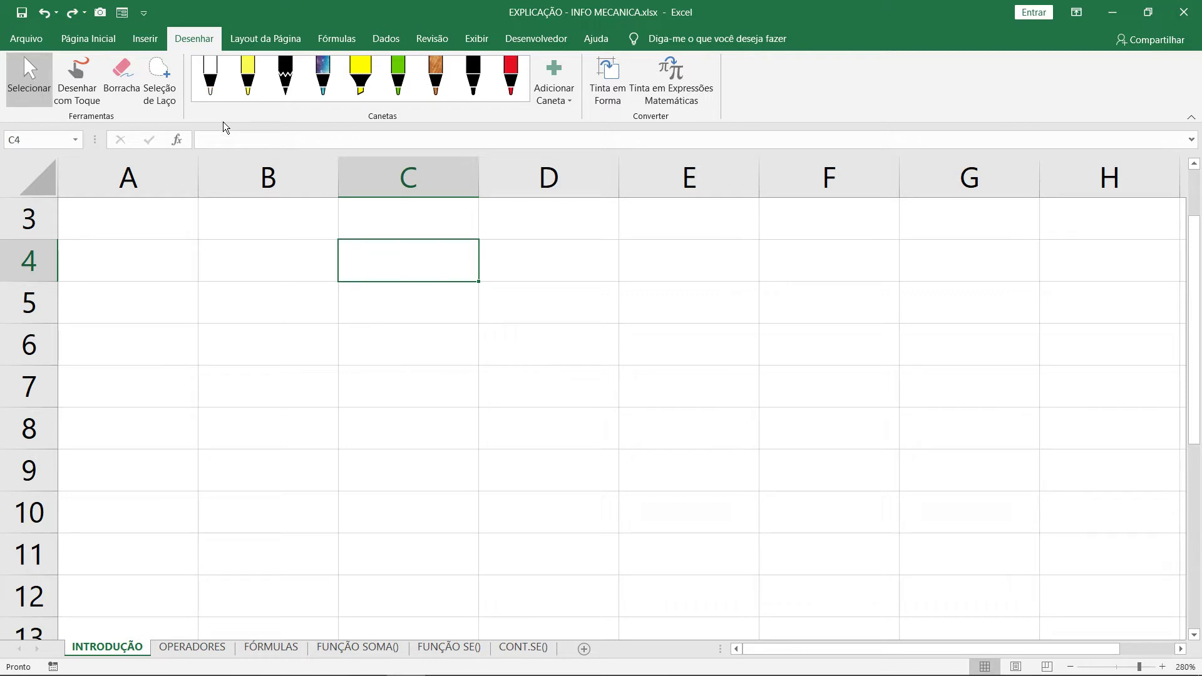
Review the paper size options and the workbook's print settings without changing them, and return to the sheet.
click(268, 39)
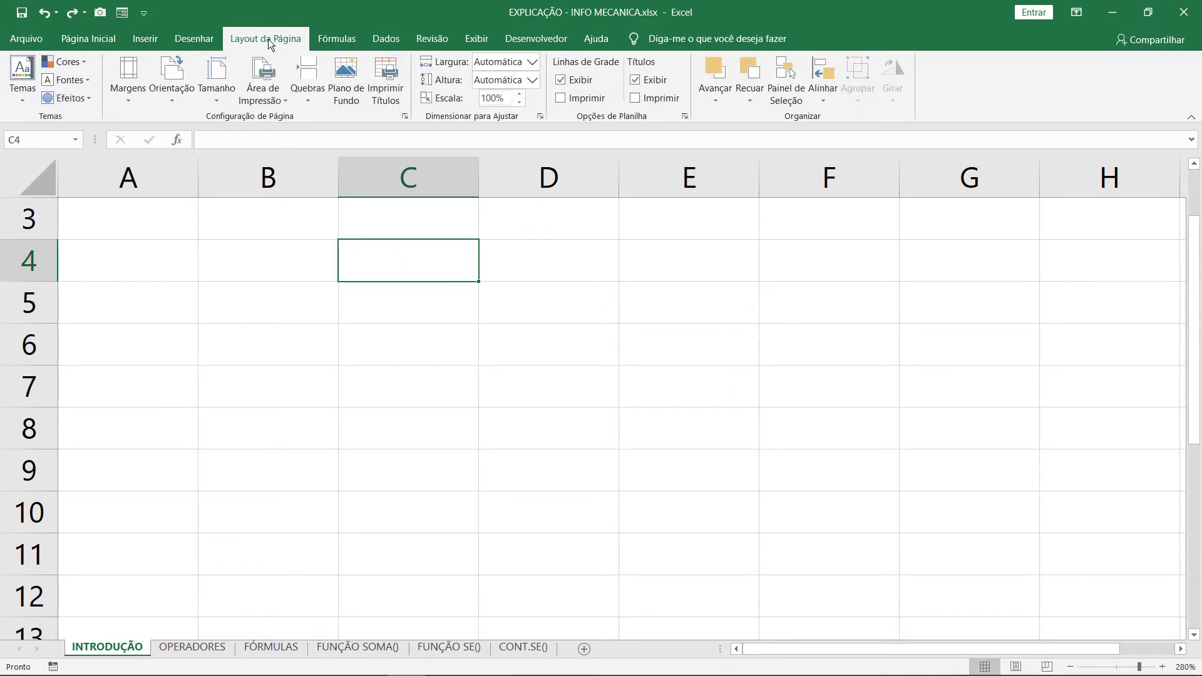
click(227, 89)
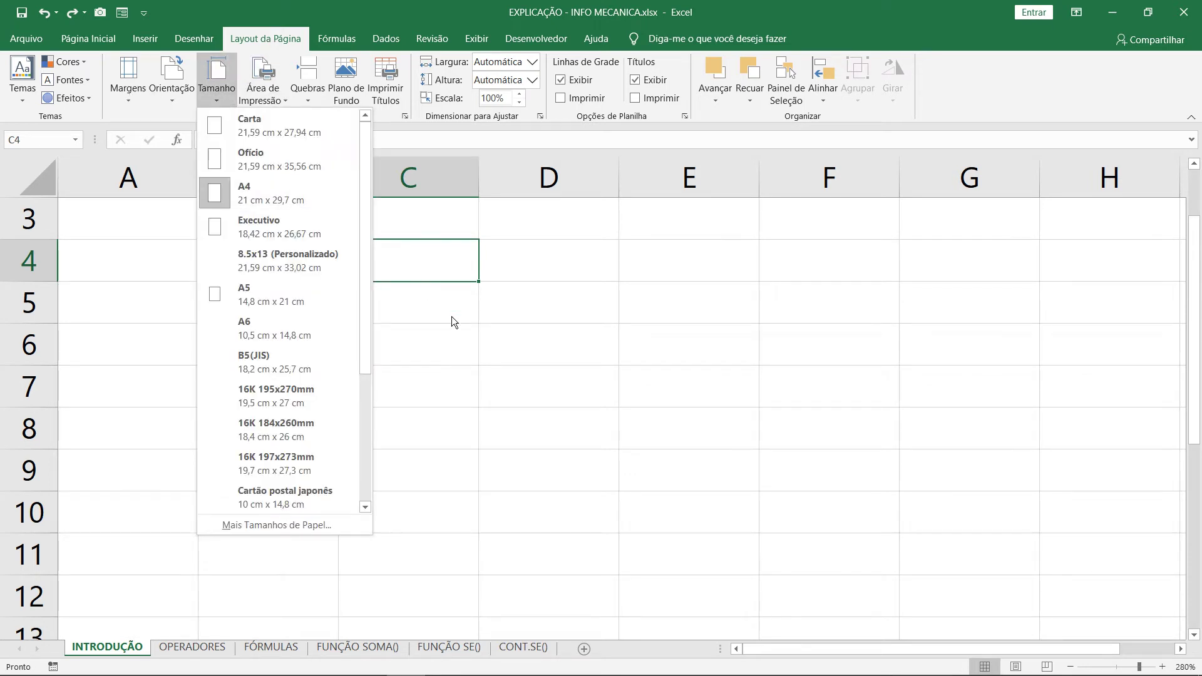
click(531, 370)
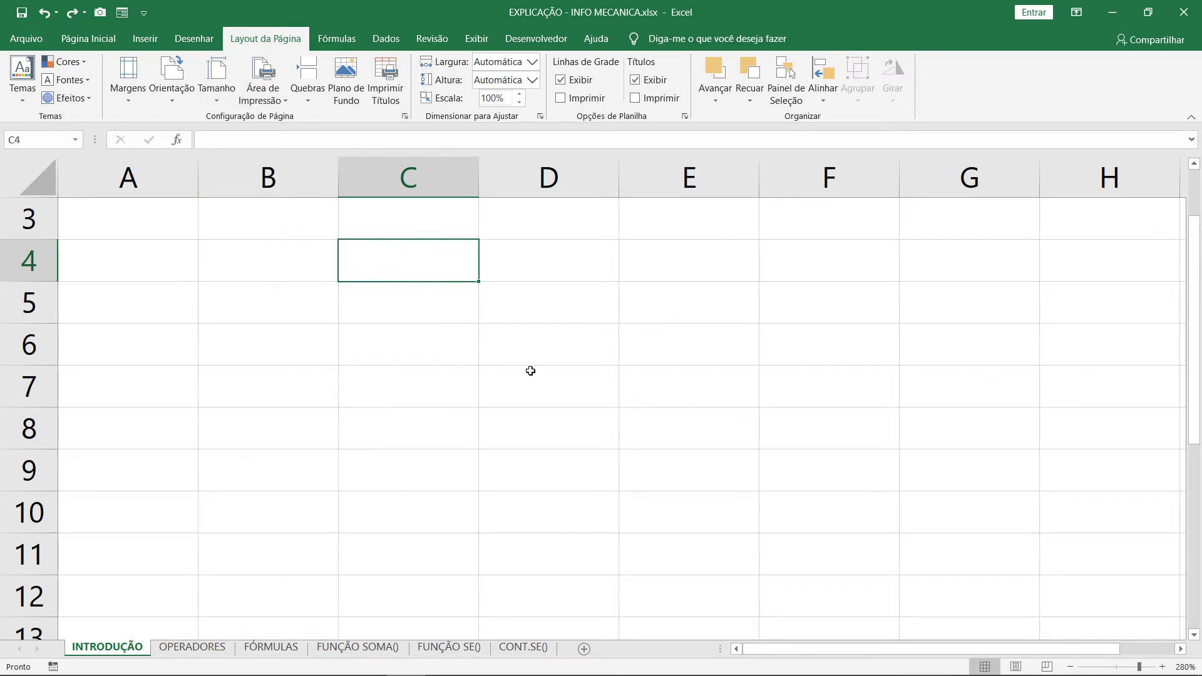
click(20, 35)
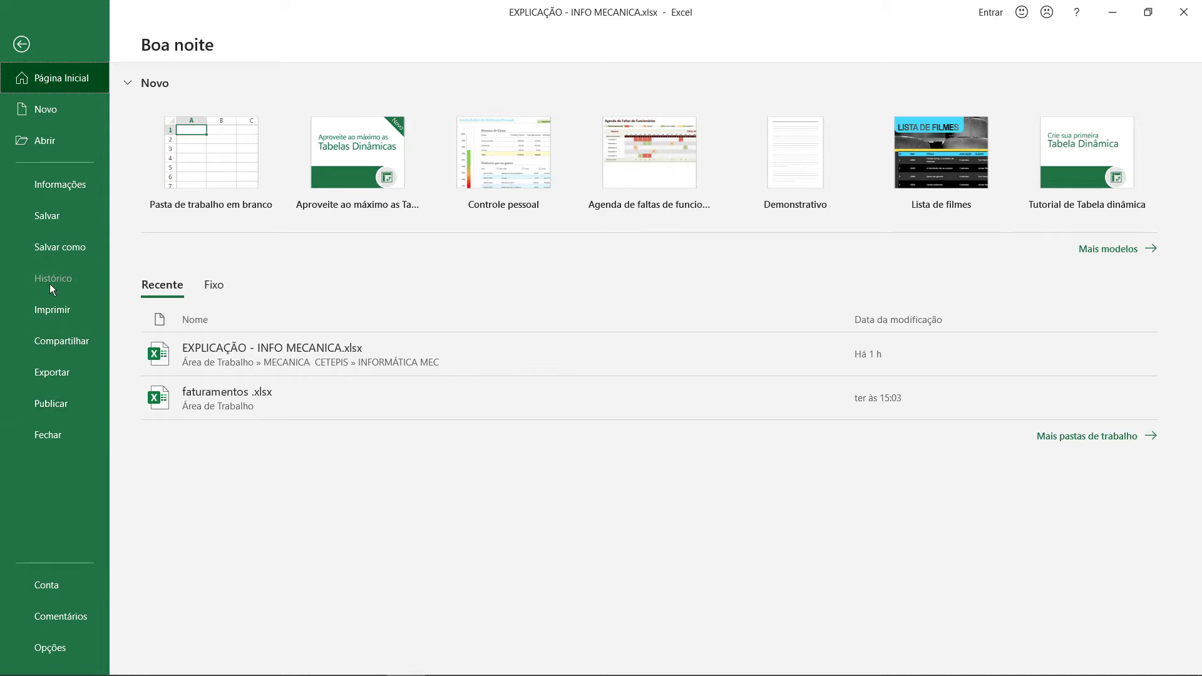
click(53, 320)
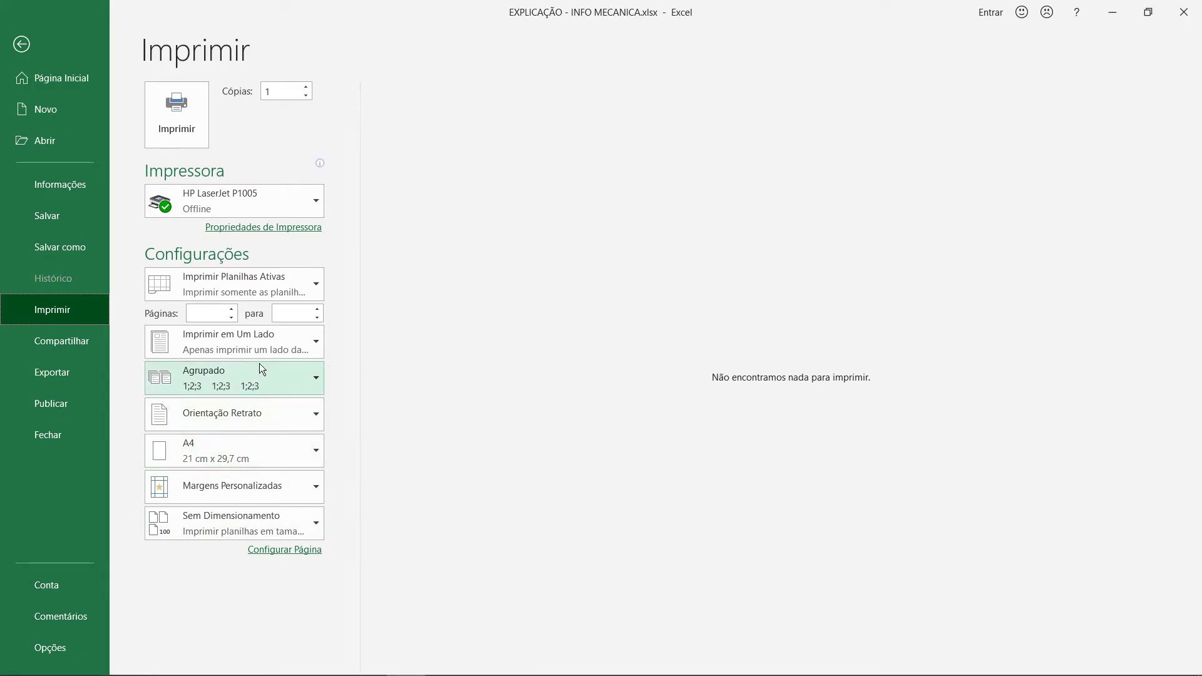
click(27, 43)
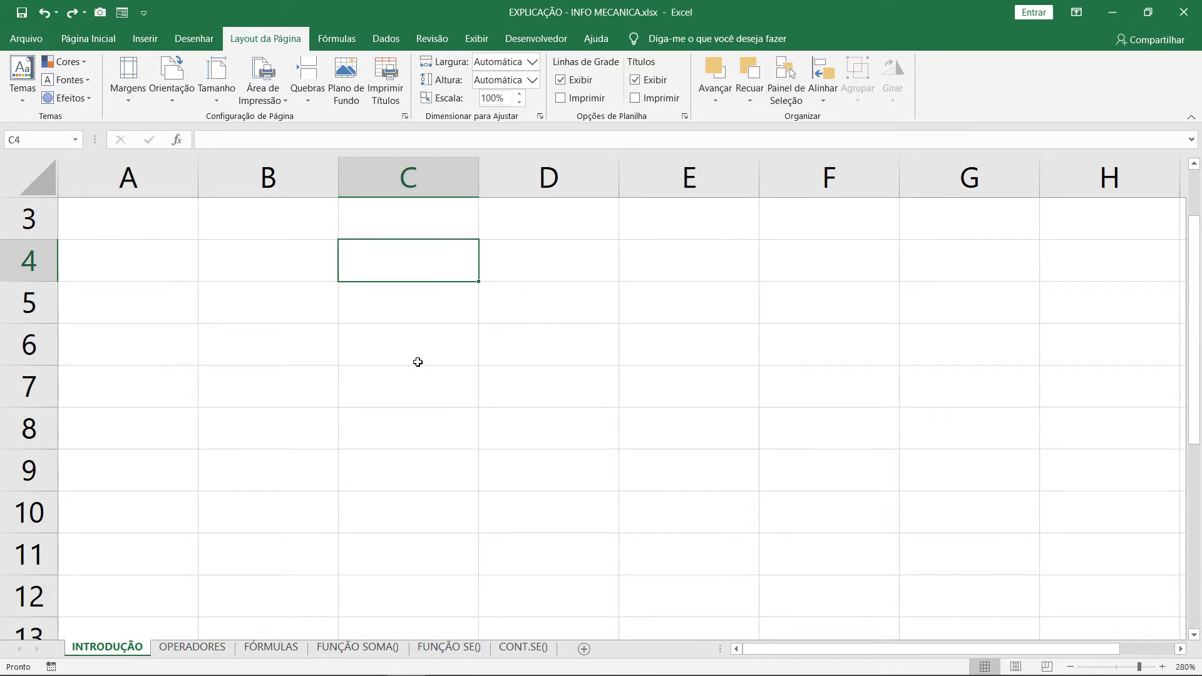
From cell C8, browse the Insert Function list, view the description of CONT.NÚM, and cancel without inserting a function.
click(337, 43)
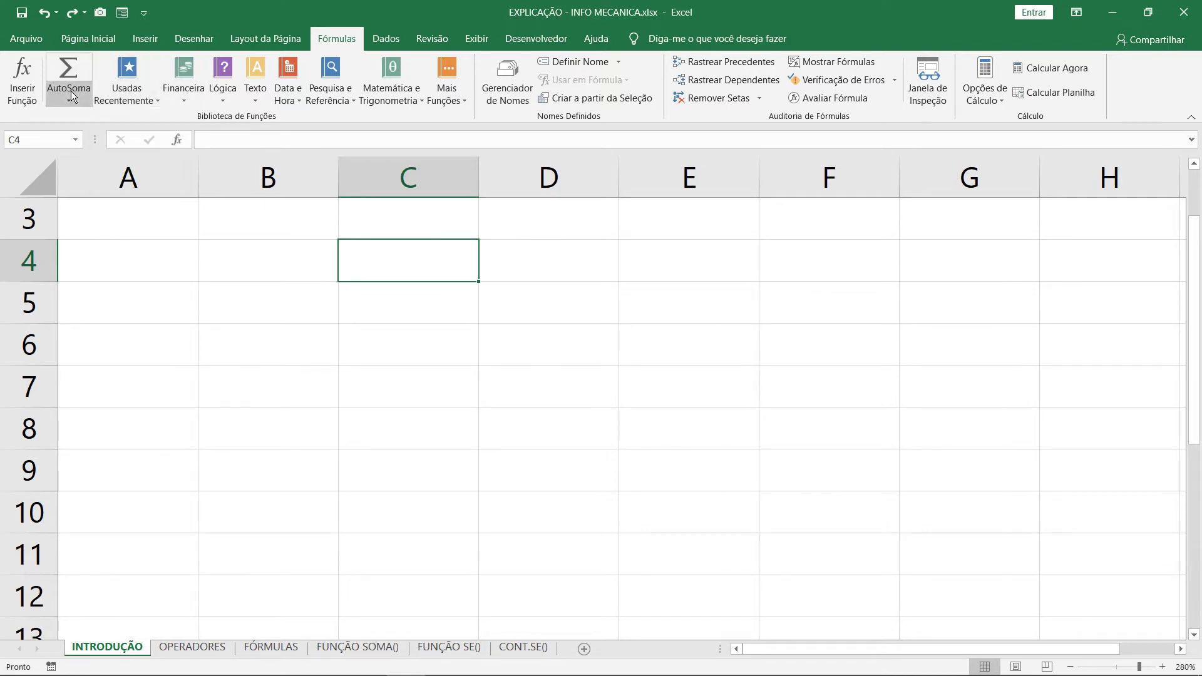
double_click(472, 376)
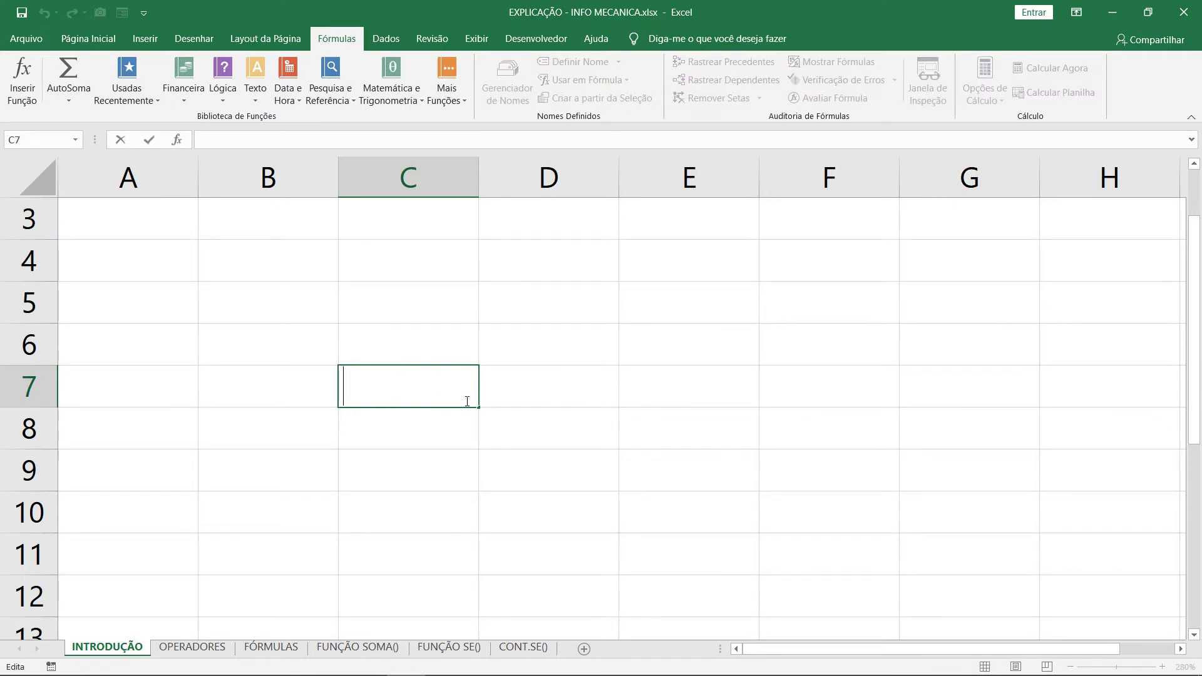
key(Return)
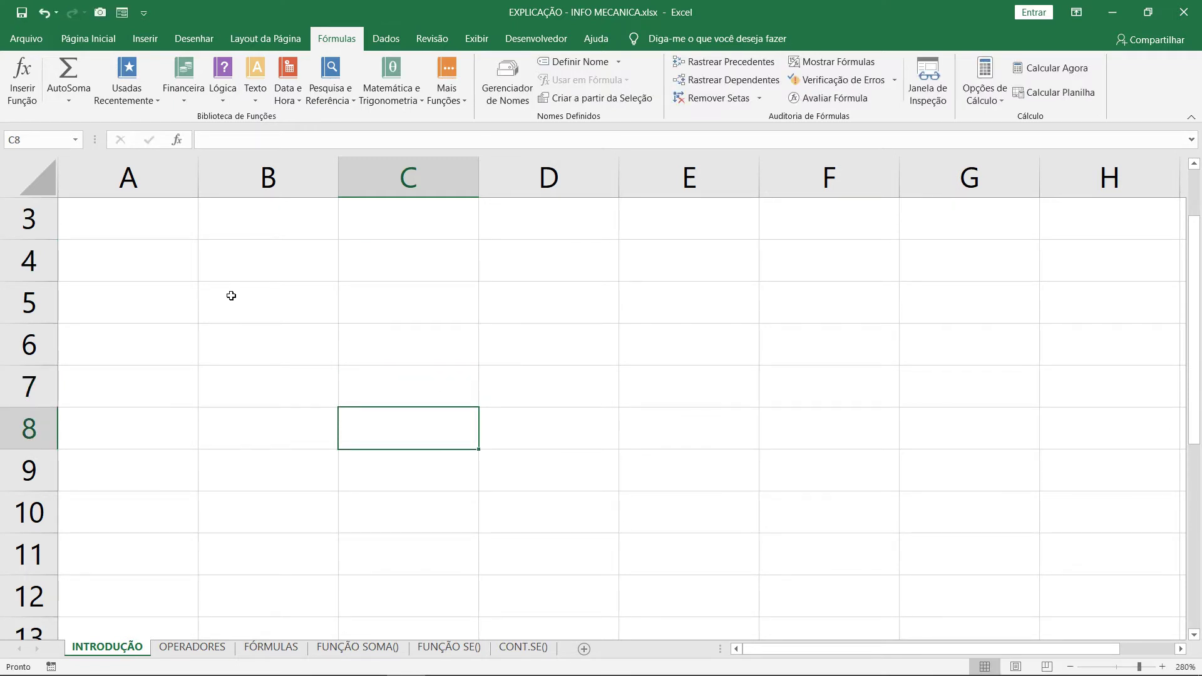
click(22, 85)
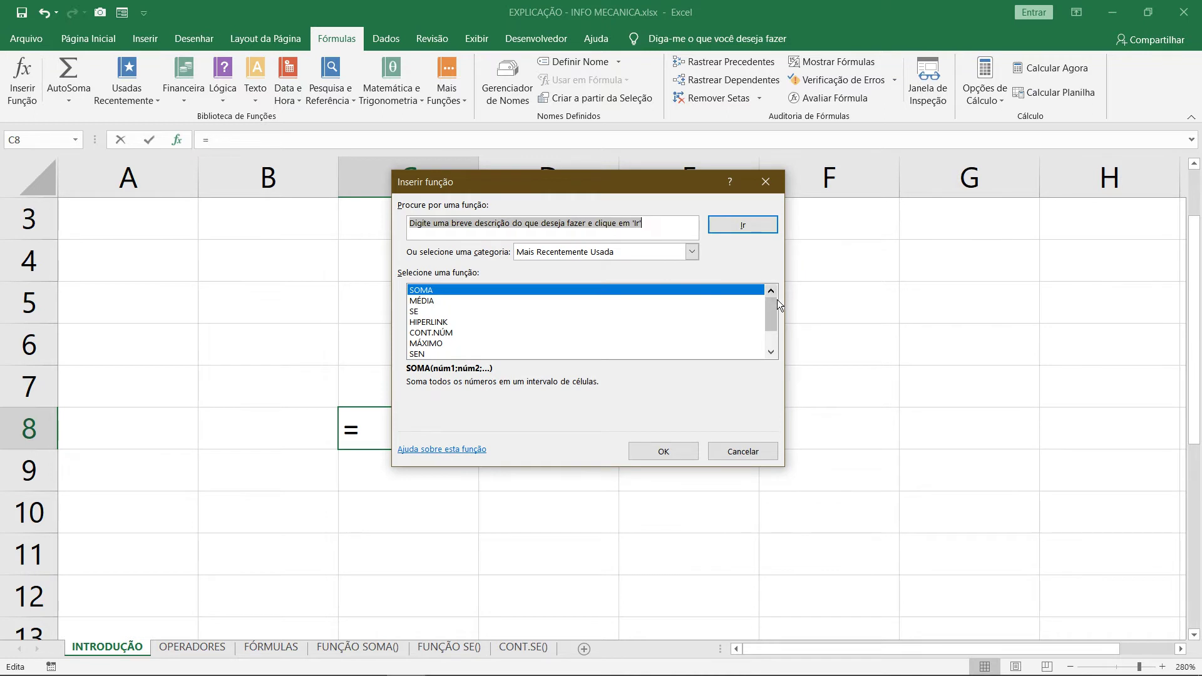
mouse_move(771, 313)
mouse_down()
mouse_move(769, 342)
mouse_move(766, 303)
mouse_up()
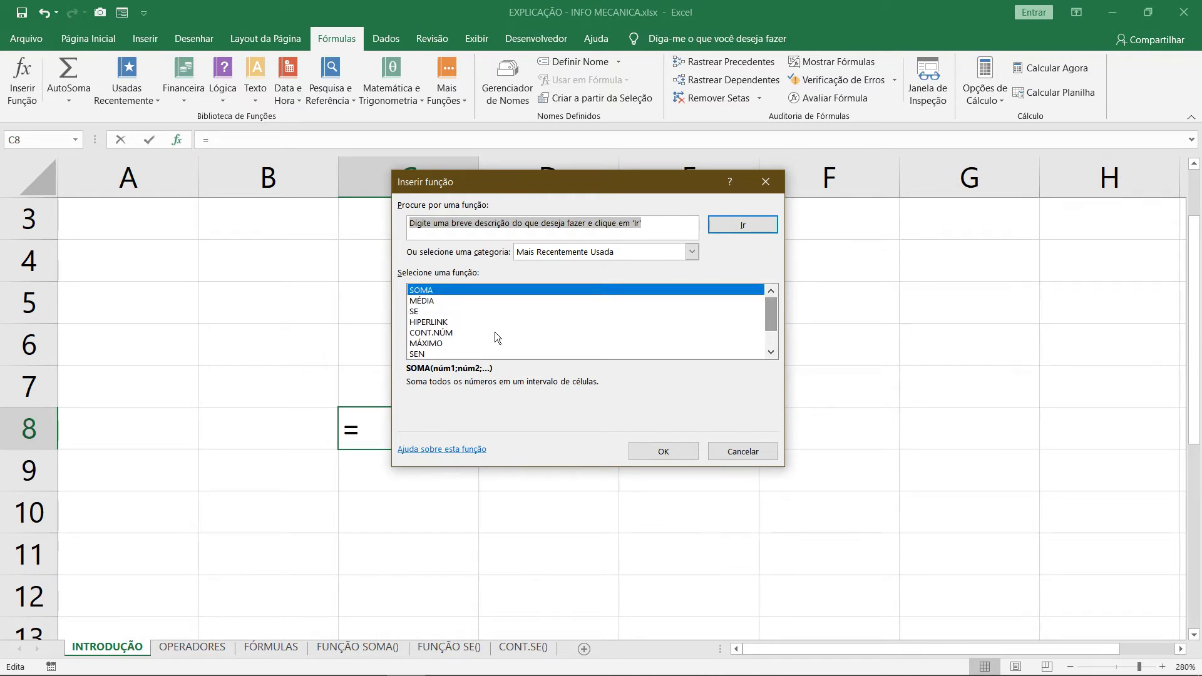
click(432, 322)
click(549, 333)
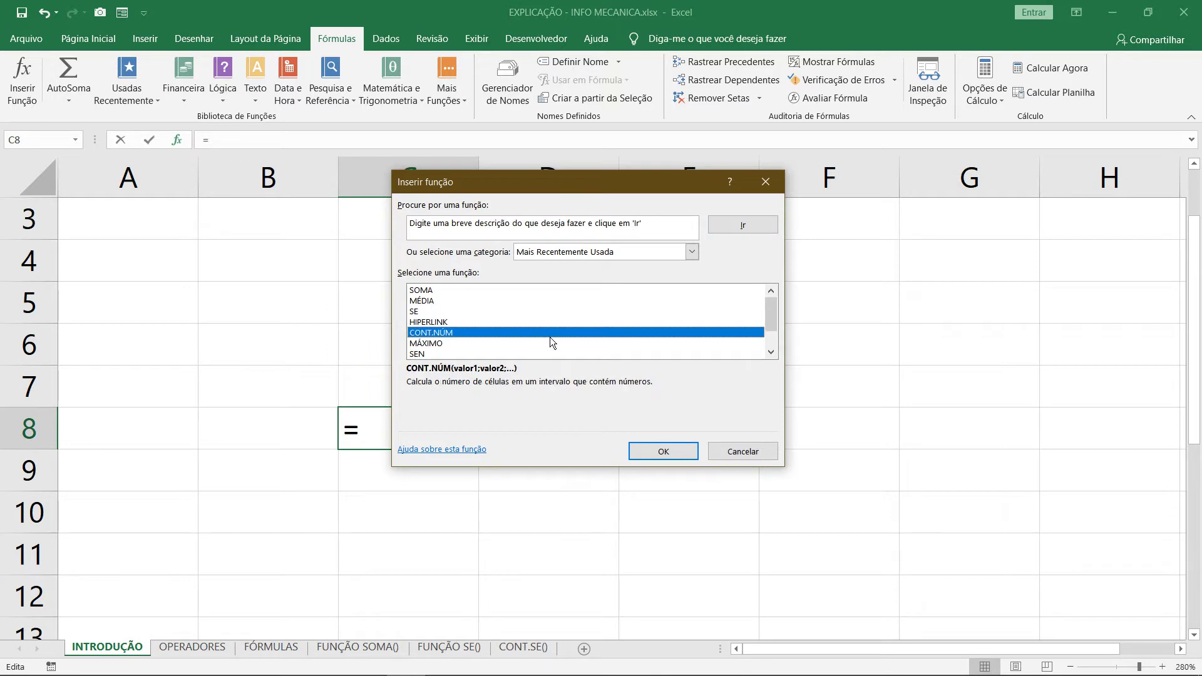
click(713, 452)
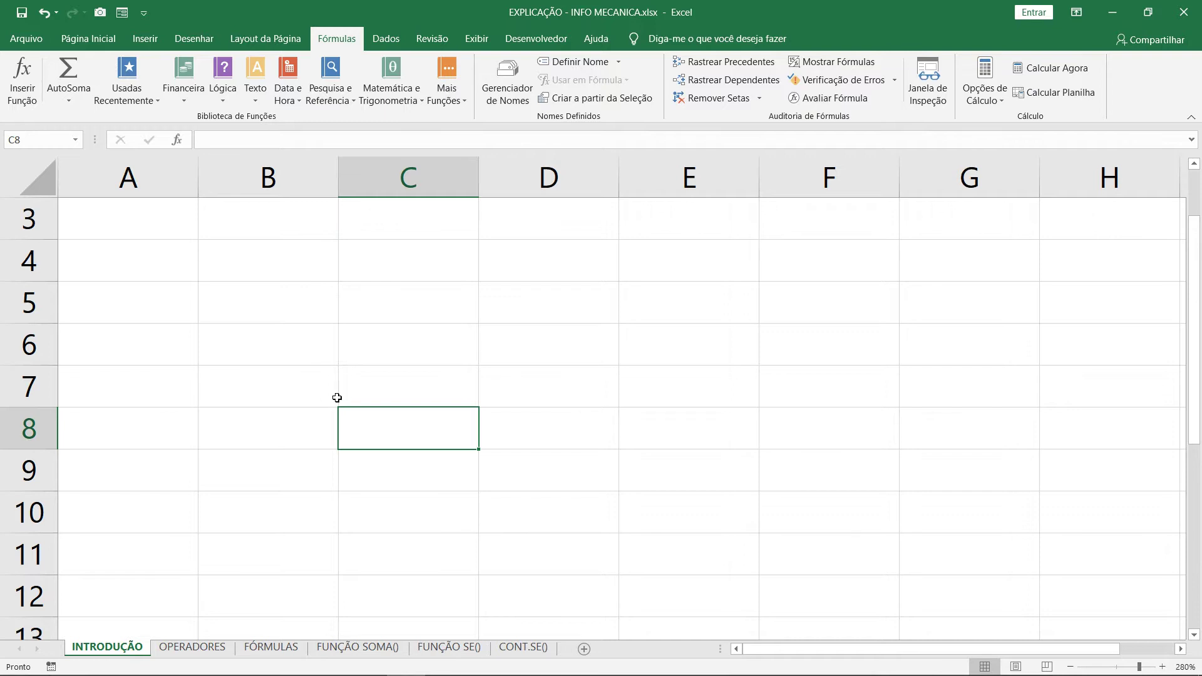
Look over the financial functions and the additional function categories without inserting any.
click(187, 77)
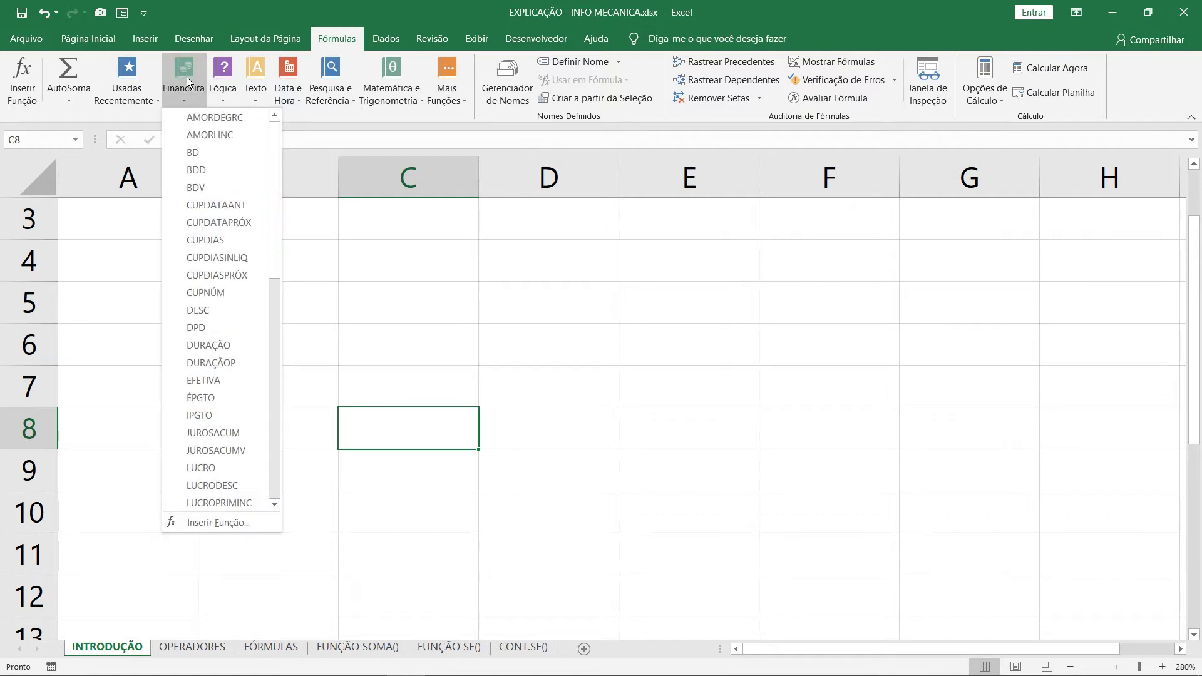
click(467, 283)
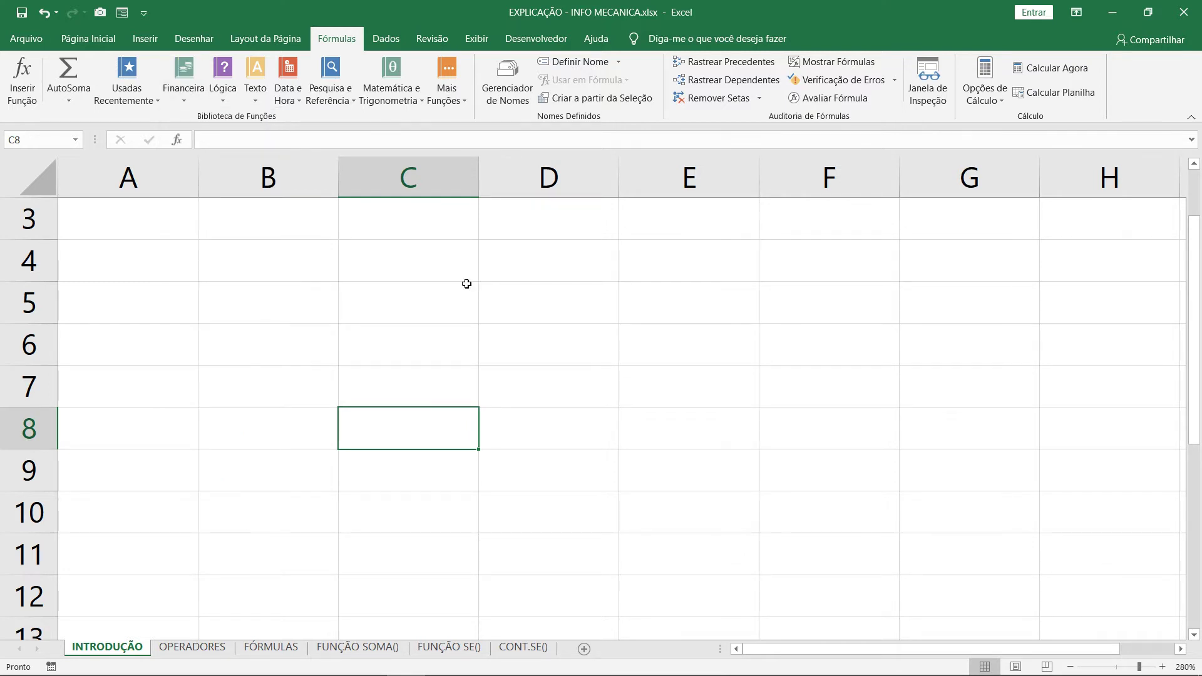
click(447, 101)
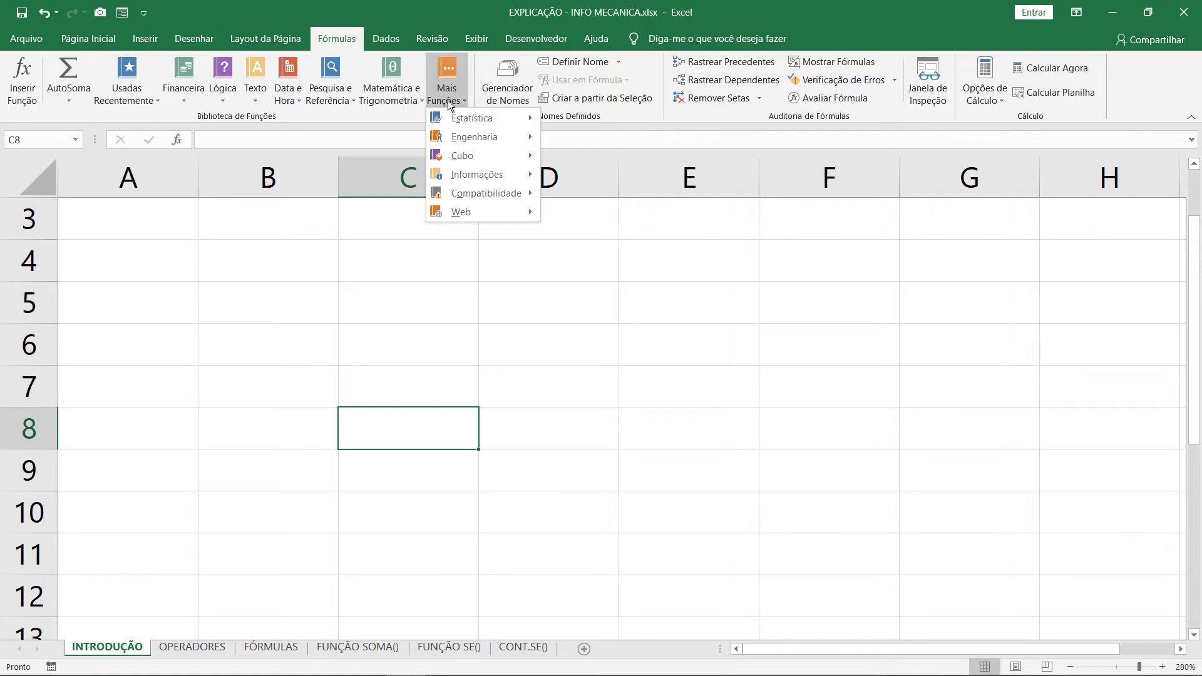
click(577, 251)
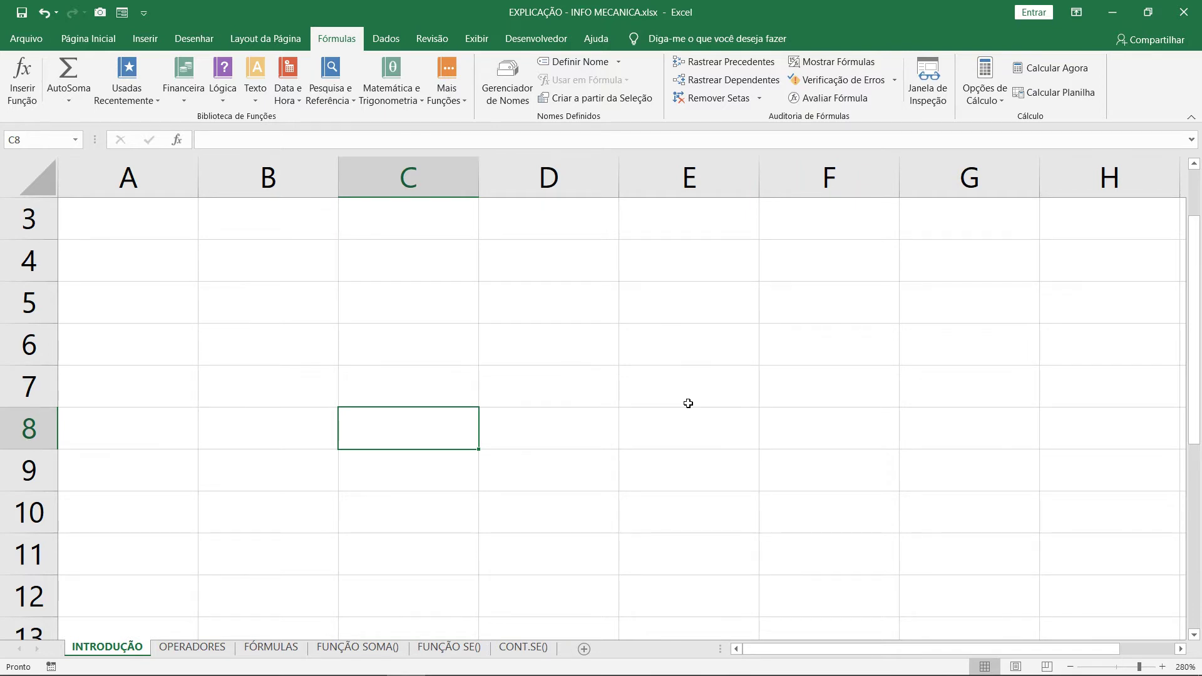
Look over the data and review commands, revisit the drawing, insertion and home commands, and select cell C7.
click(386, 39)
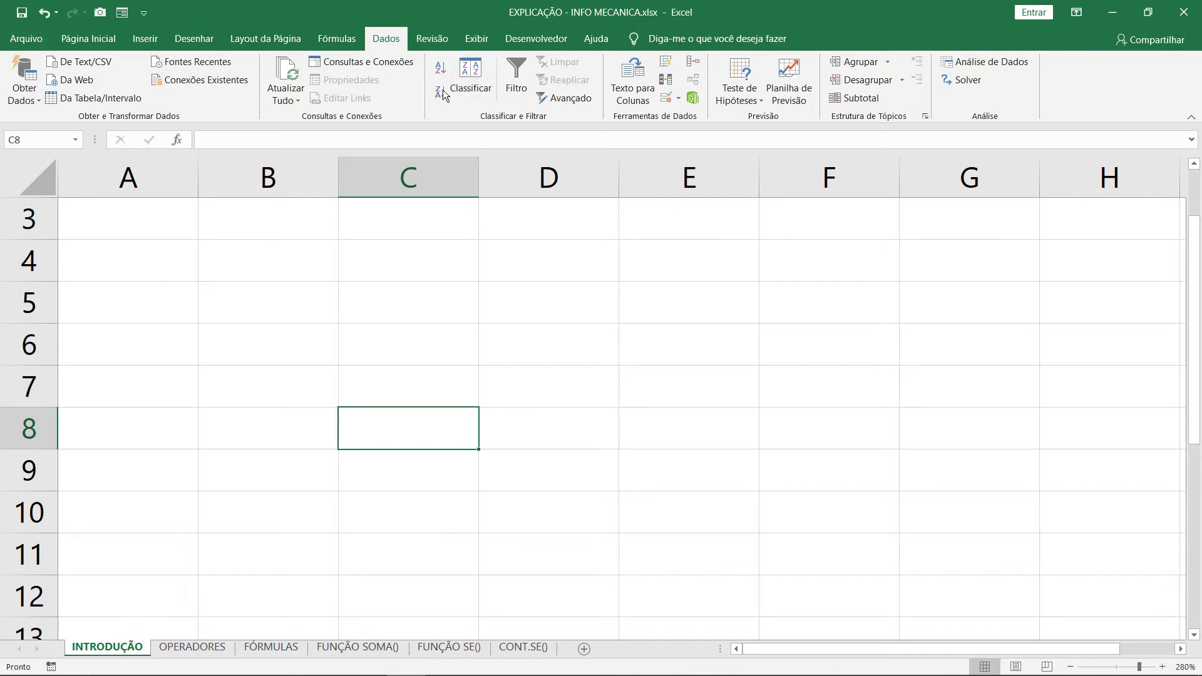
click(437, 40)
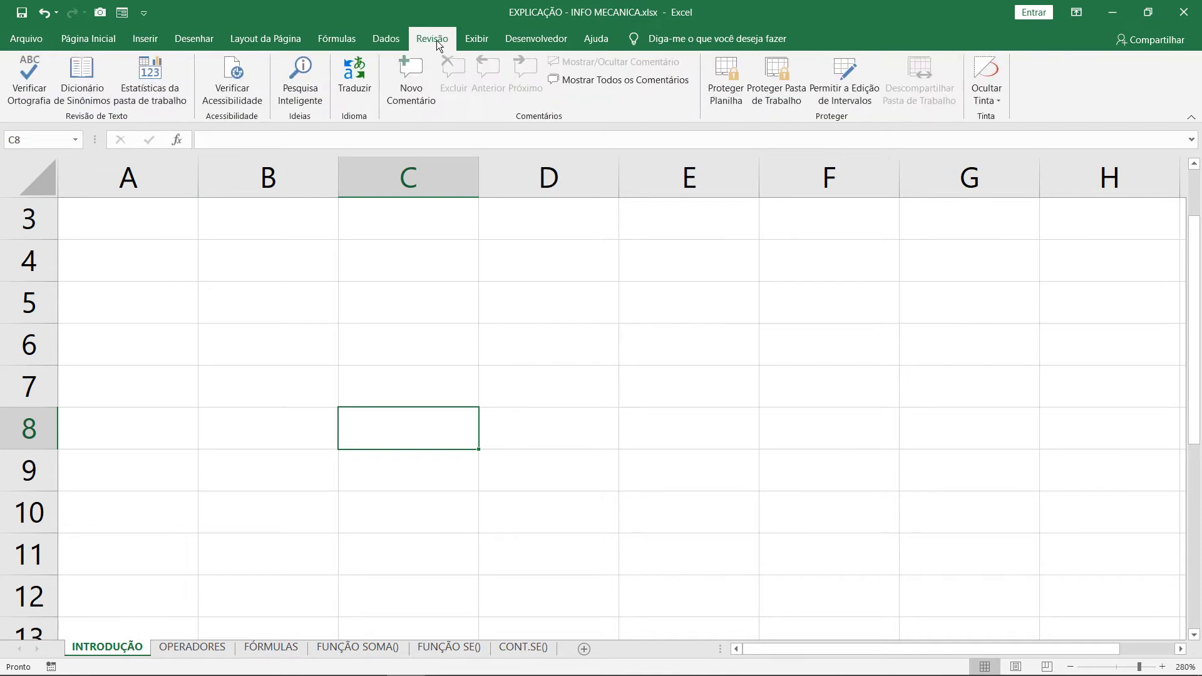
click(570, 339)
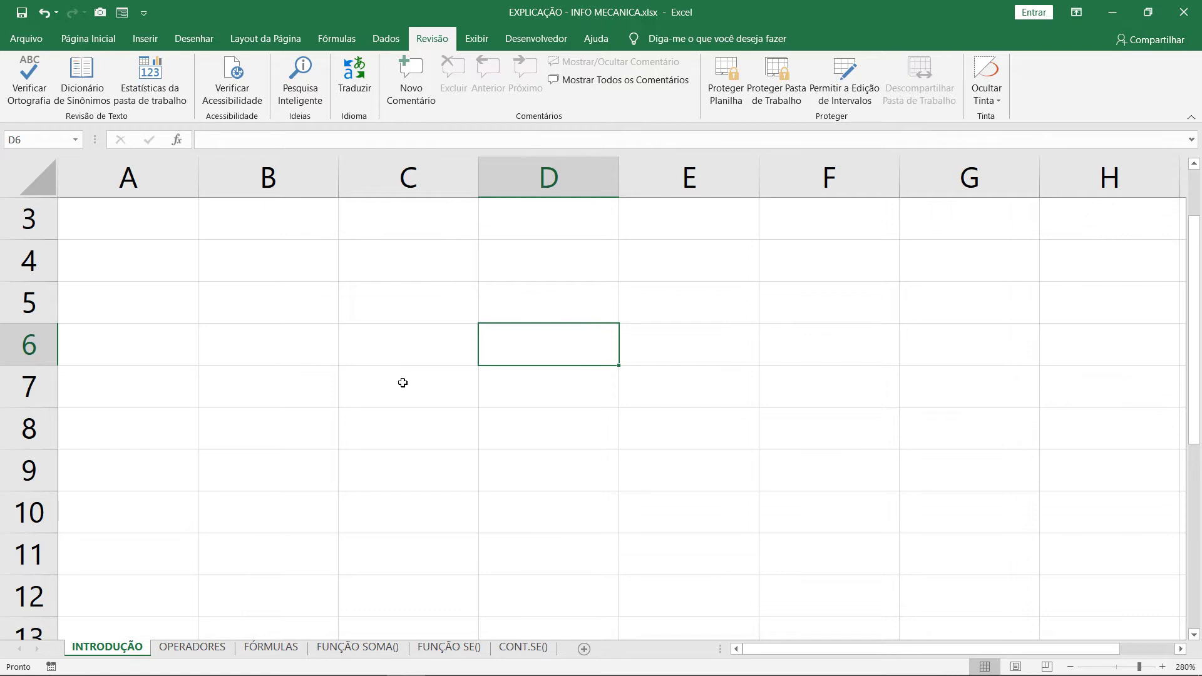
click(85, 39)
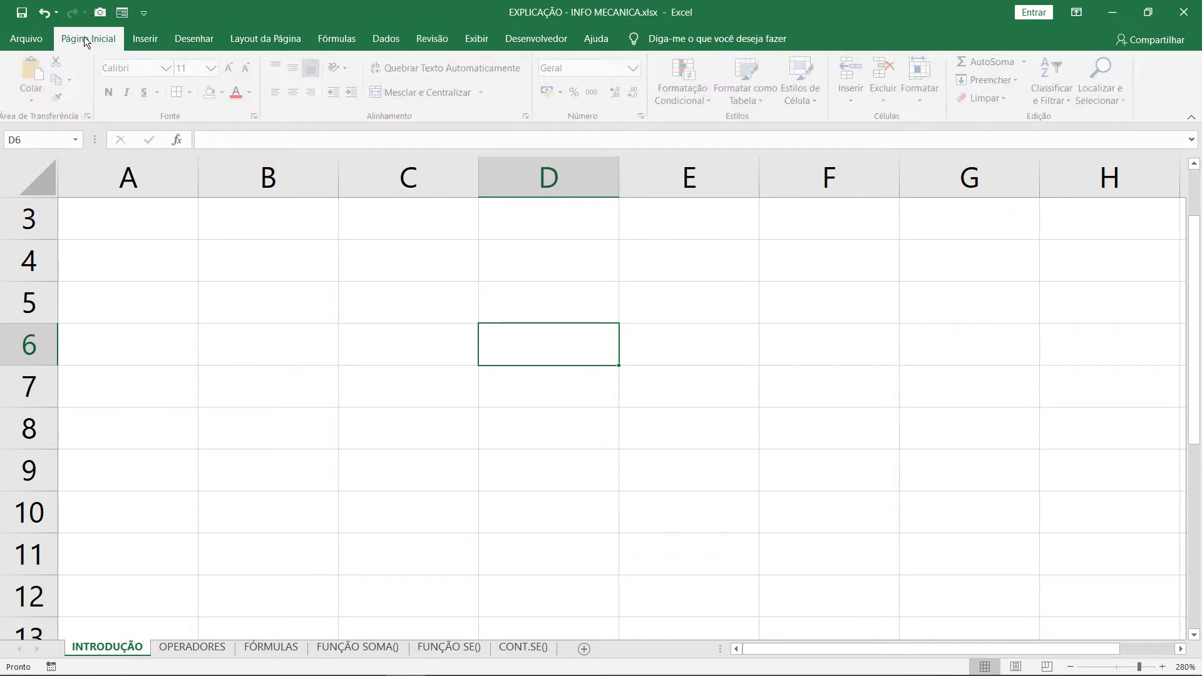
click(191, 39)
click(145, 38)
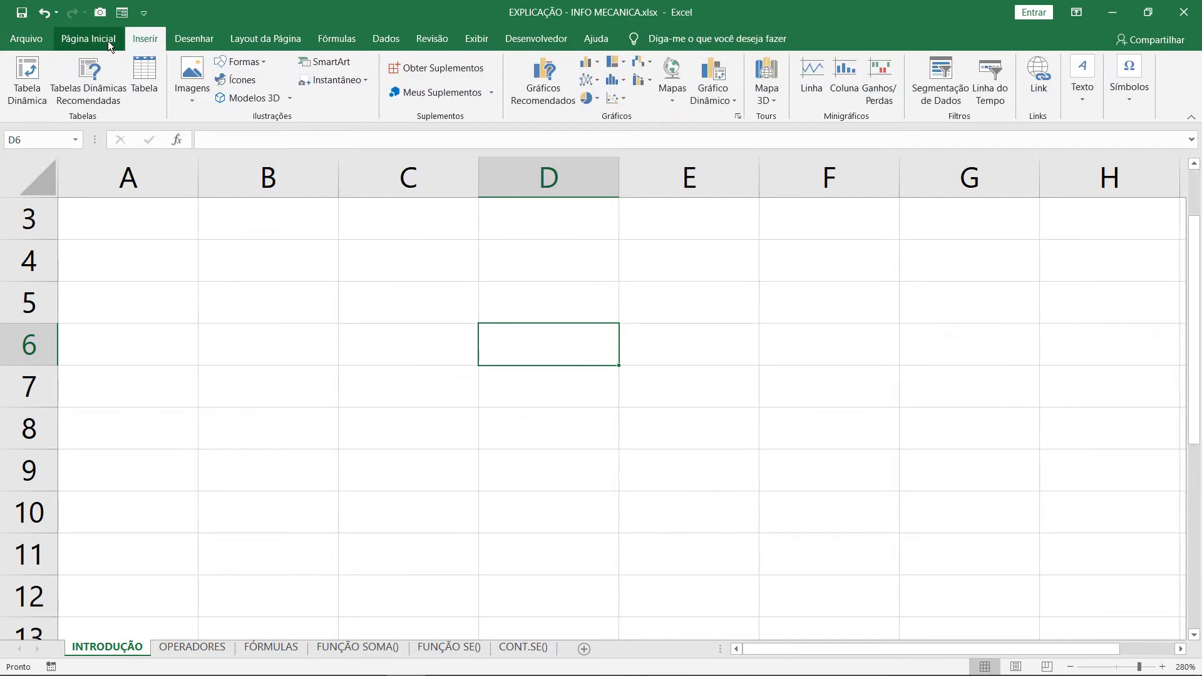
click(108, 40)
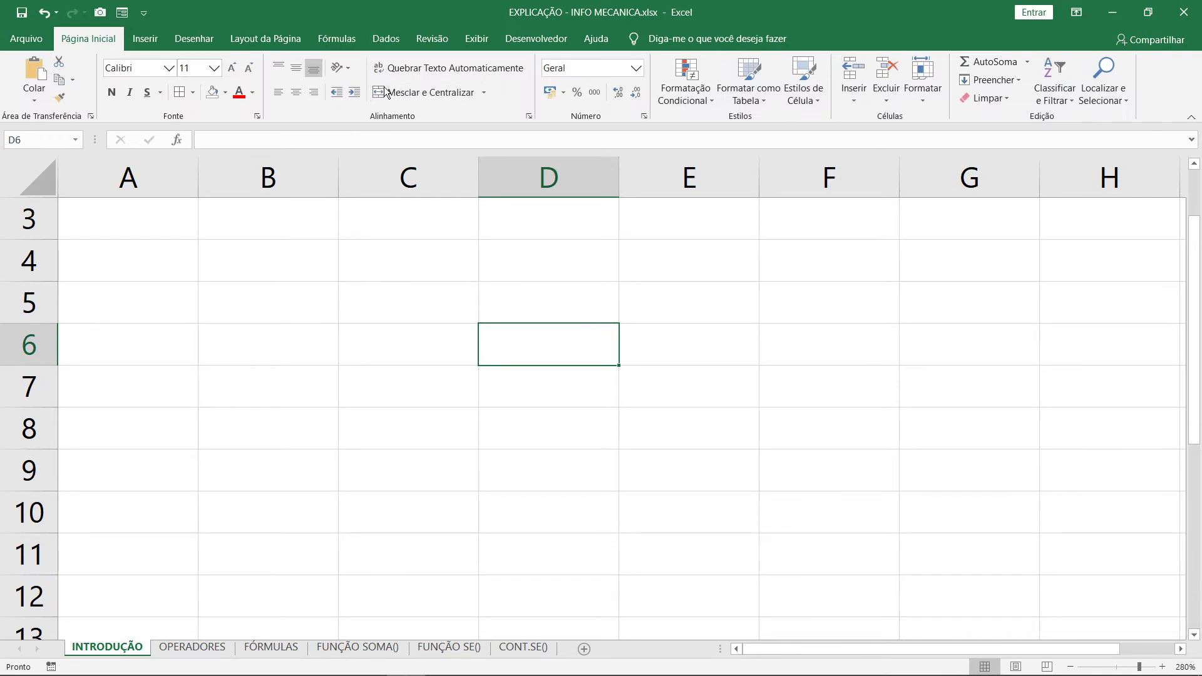
click(450, 381)
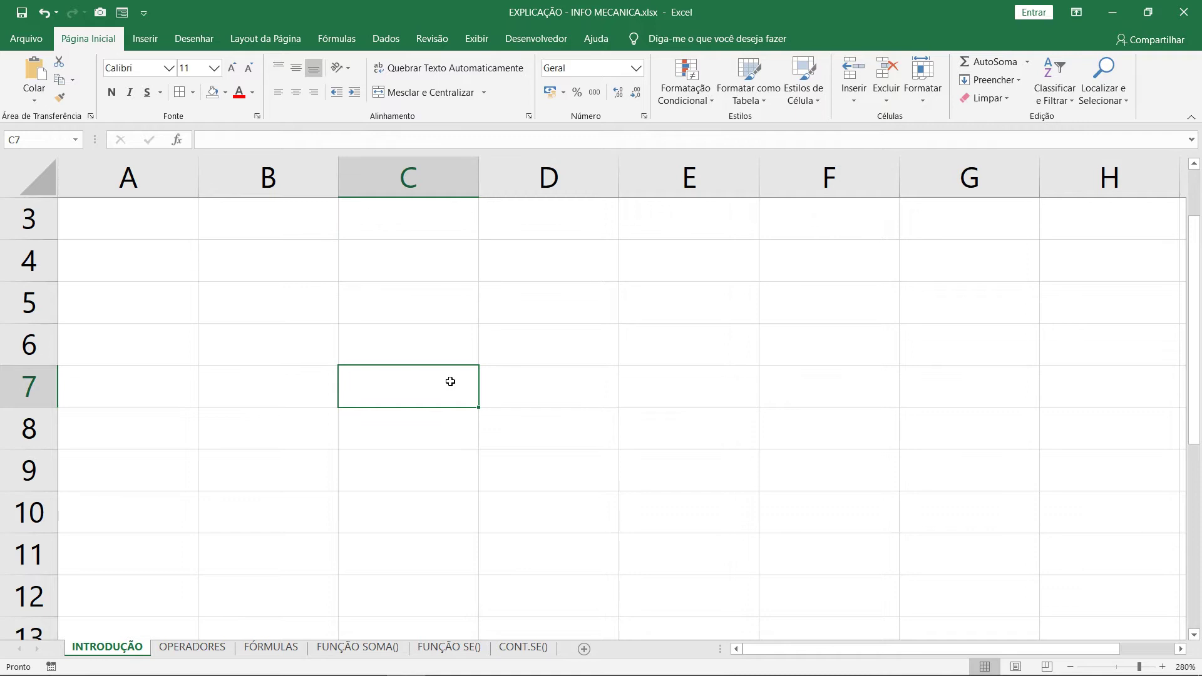
scroll(450, 381, up, 1)
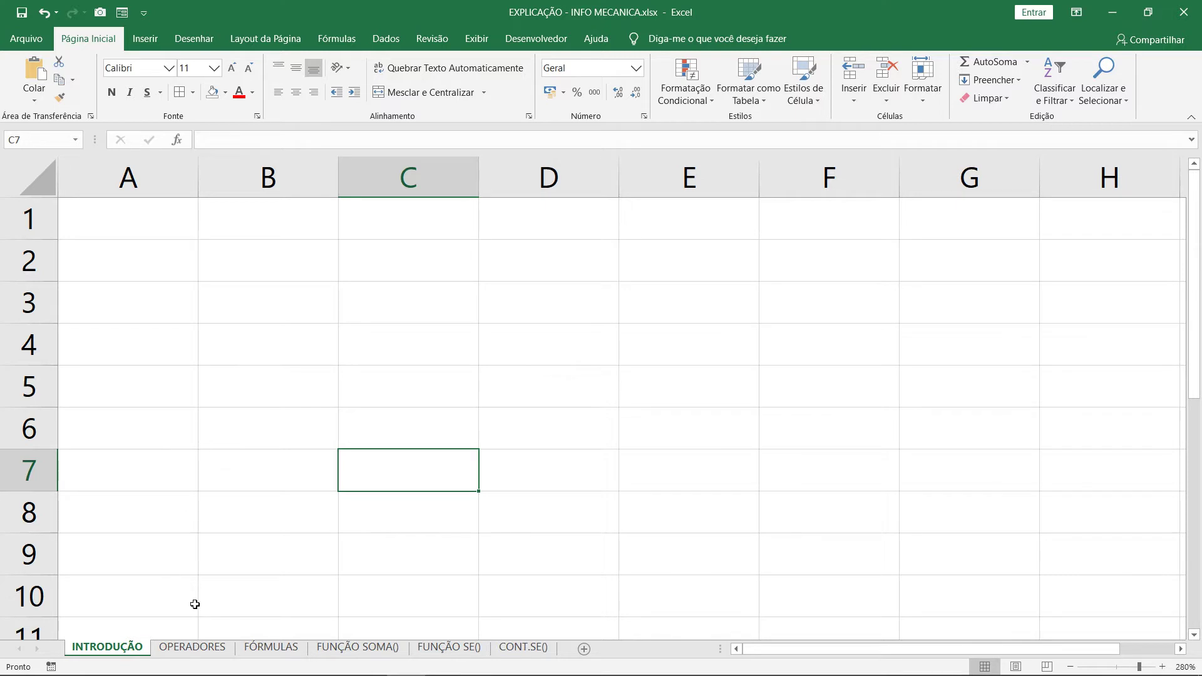
Switch to the OPERADORES sheet and select the range O23:V27 holding the interval, union and quotation mark symbols.
click(193, 647)
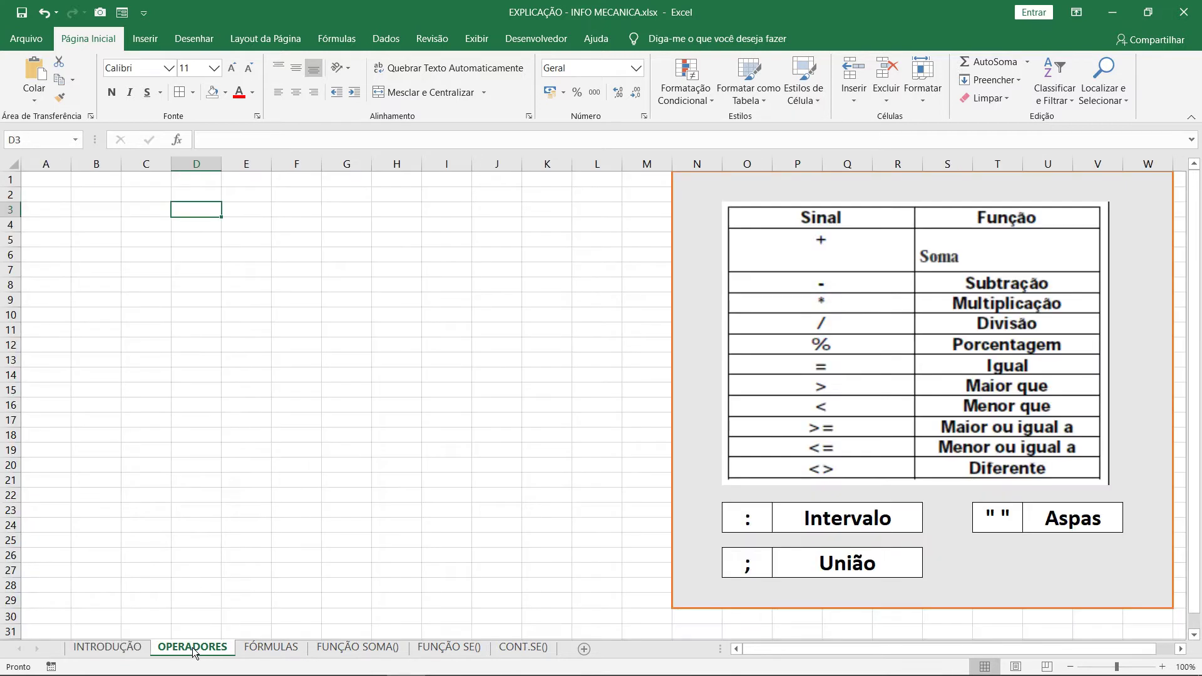
click(883, 278)
click(164, 266)
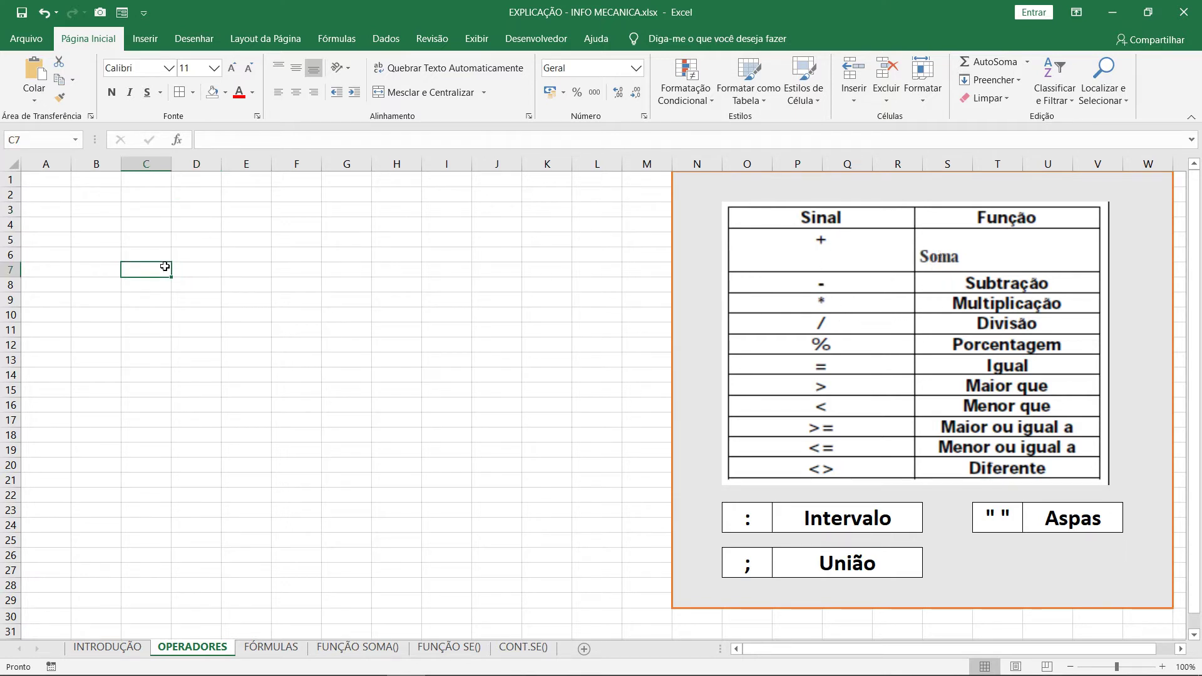
drag(758, 514, 1088, 551)
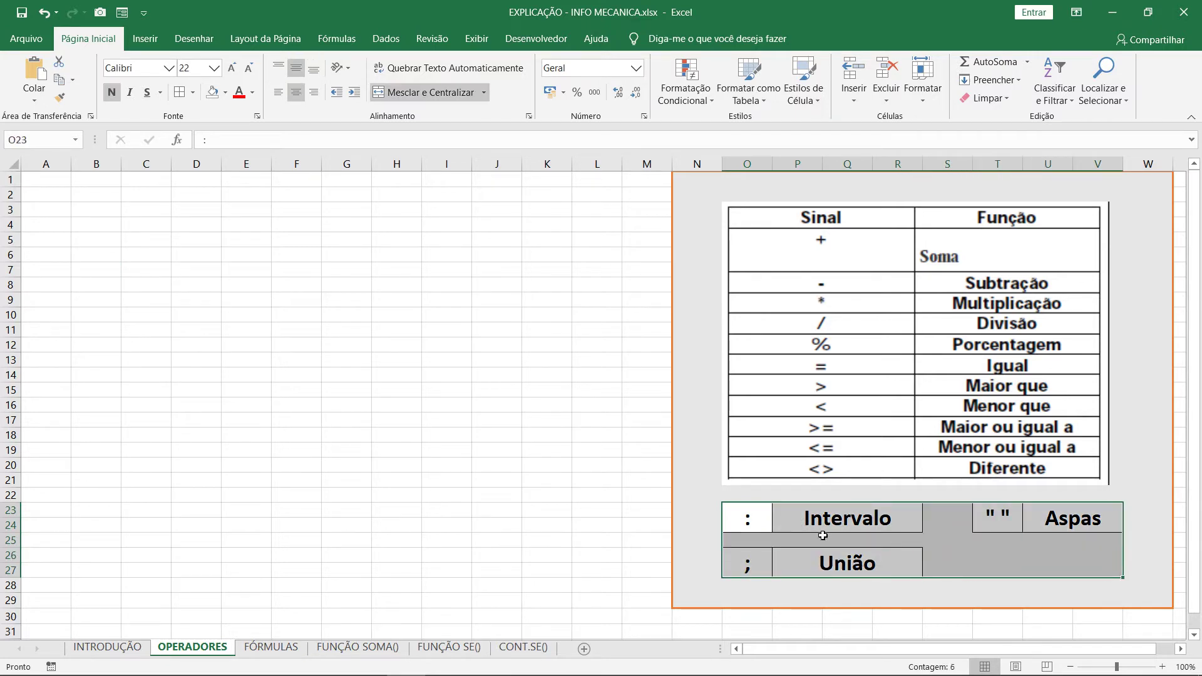
Mark the operator table in red ink, circling the arithmetic signs, redrawing the asterisk and boxing the comparison signs.
click(538, 439)
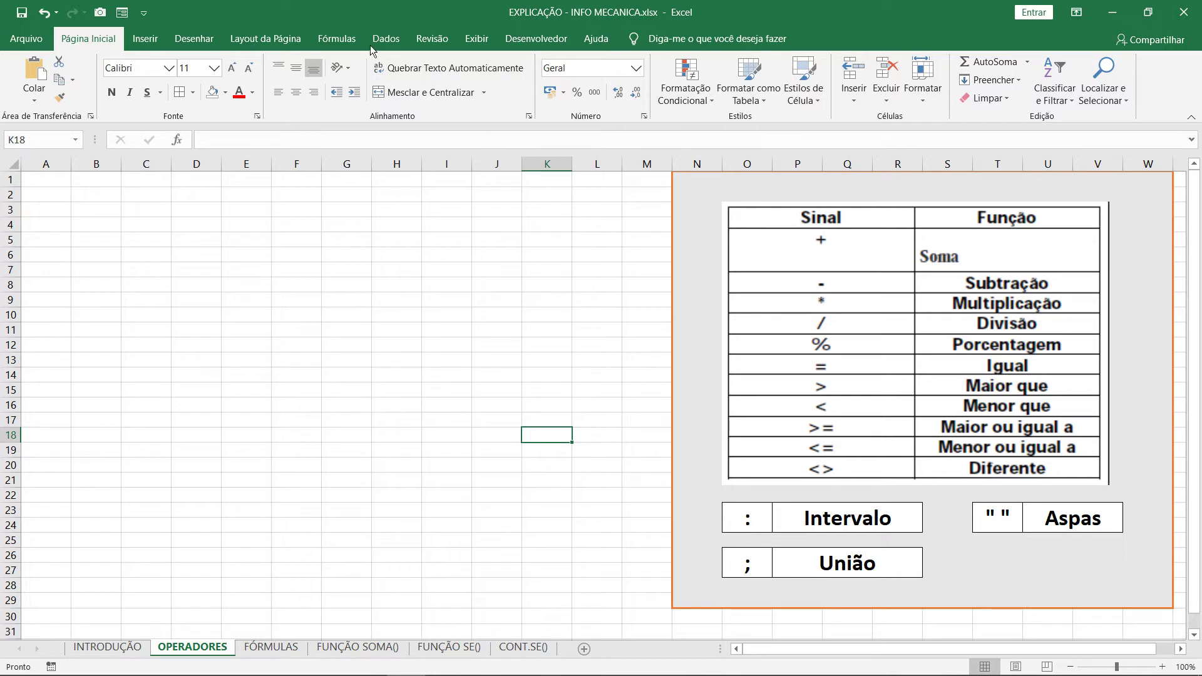
click(195, 40)
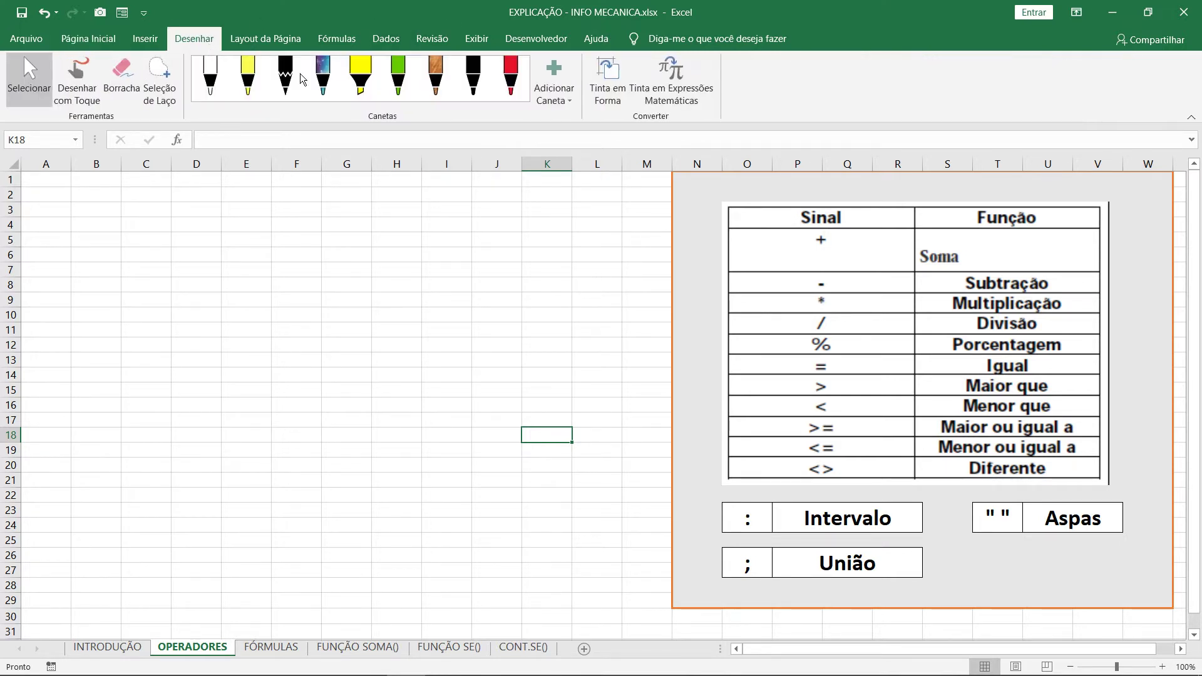
click(509, 76)
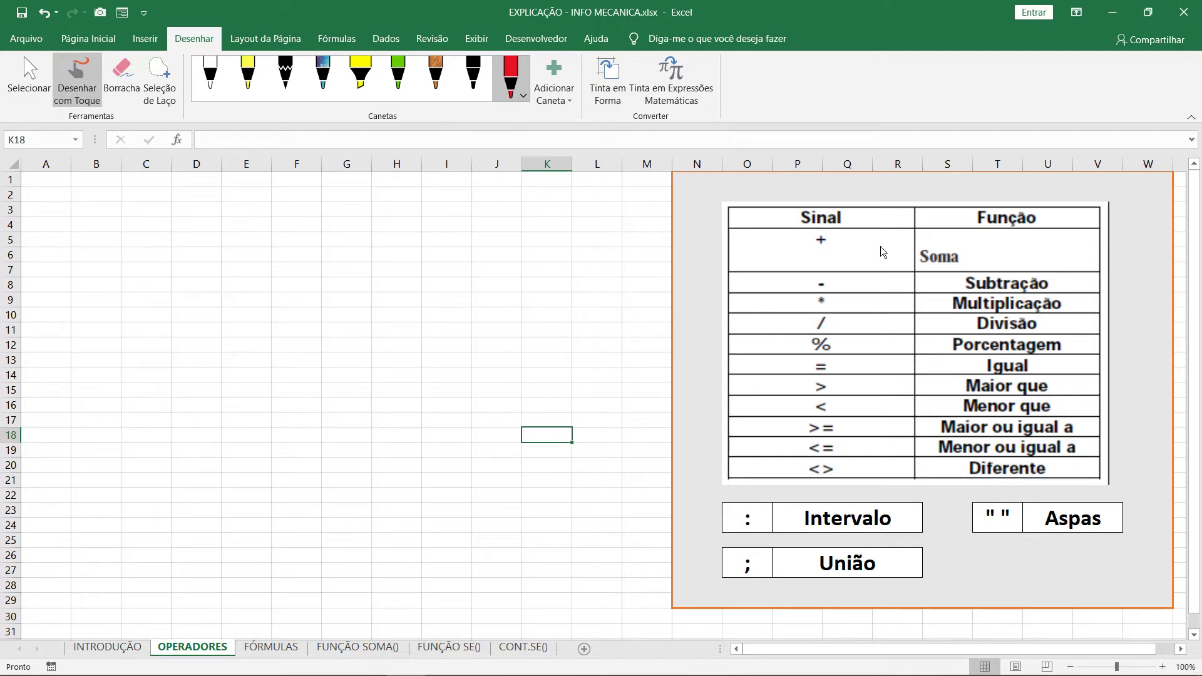
drag(824, 229, 819, 227)
mouse_move(825, 295)
mouse_down()
mouse_move(811, 302)
mouse_move(837, 301)
mouse_move(825, 293)
mouse_move(876, 313)
mouse_up()
drag(878, 295, 868, 314)
drag(859, 306, 883, 300)
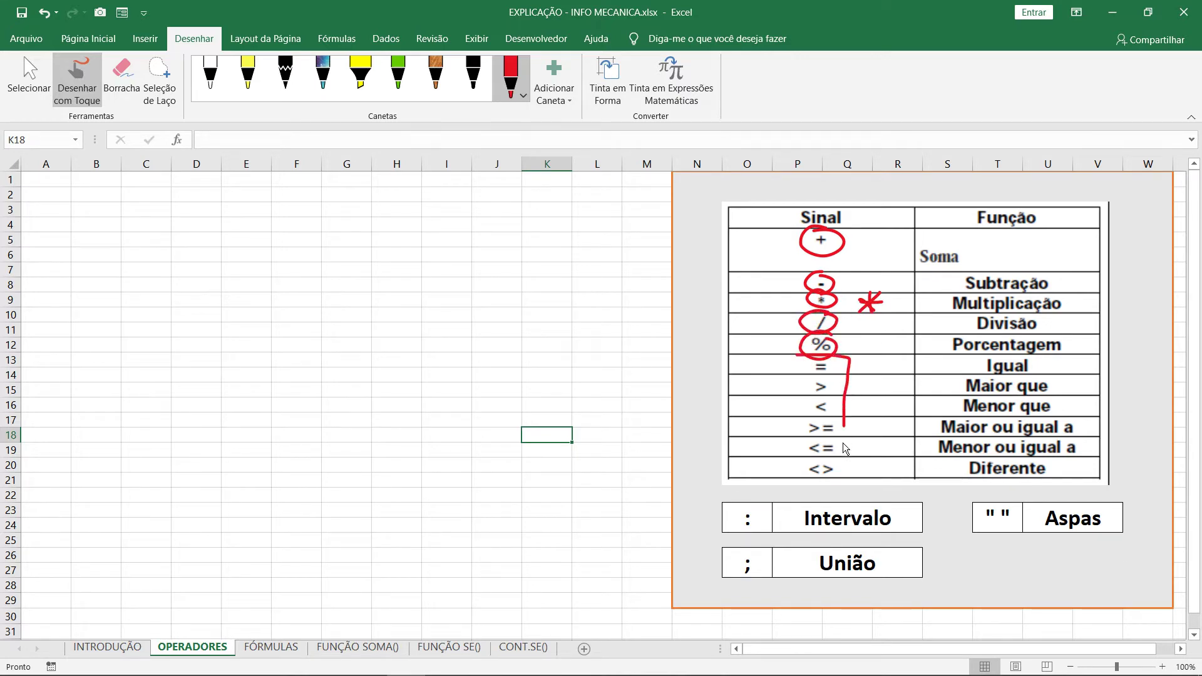
drag(791, 368, 795, 354)
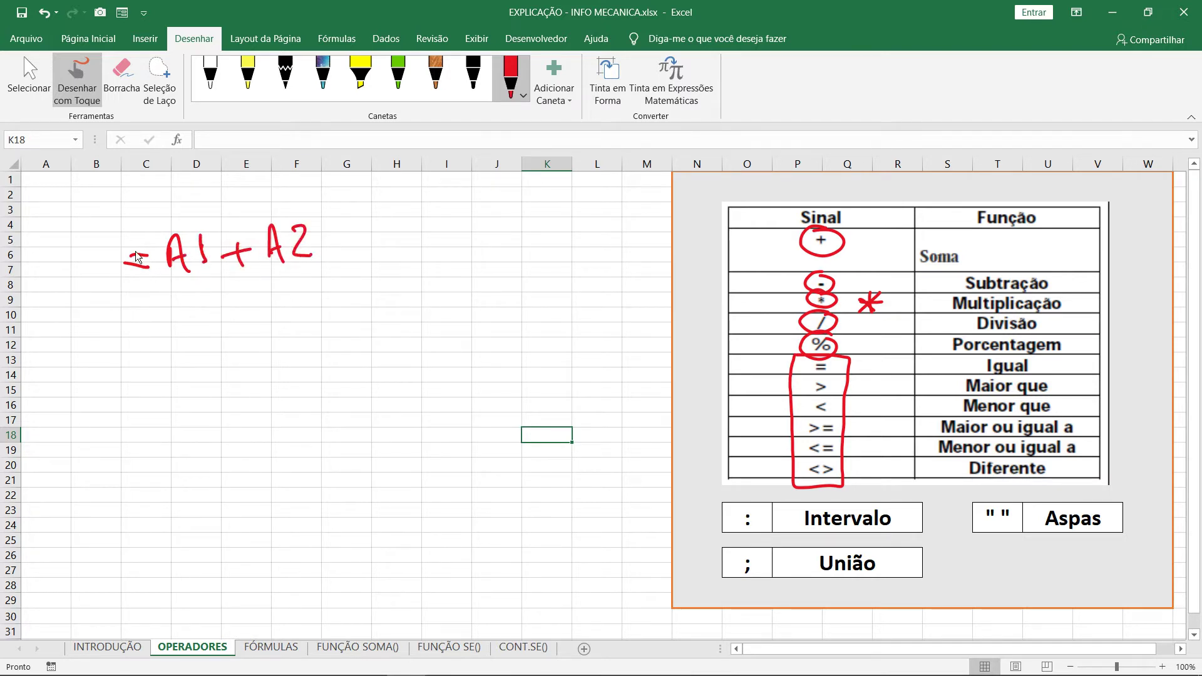
Emphasise the equals sign of the handwritten =A1+A2 and sketch further formula examples in red ink over the blank cells.
drag(131, 236, 168, 267)
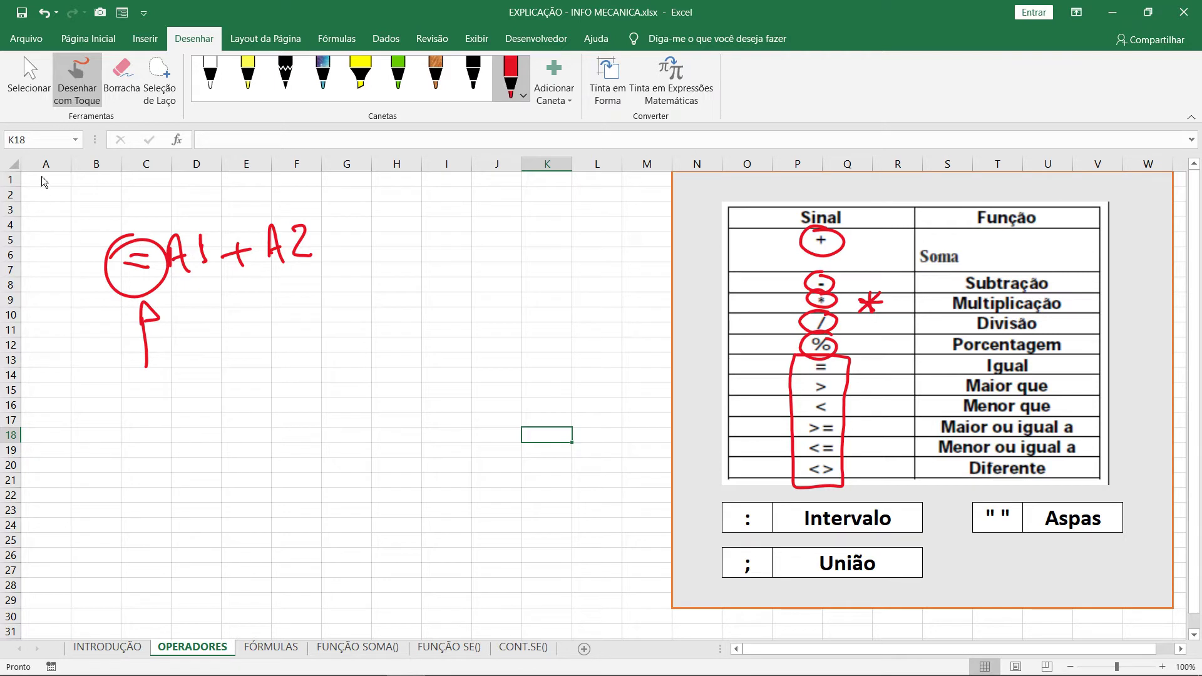
drag(41, 173, 46, 199)
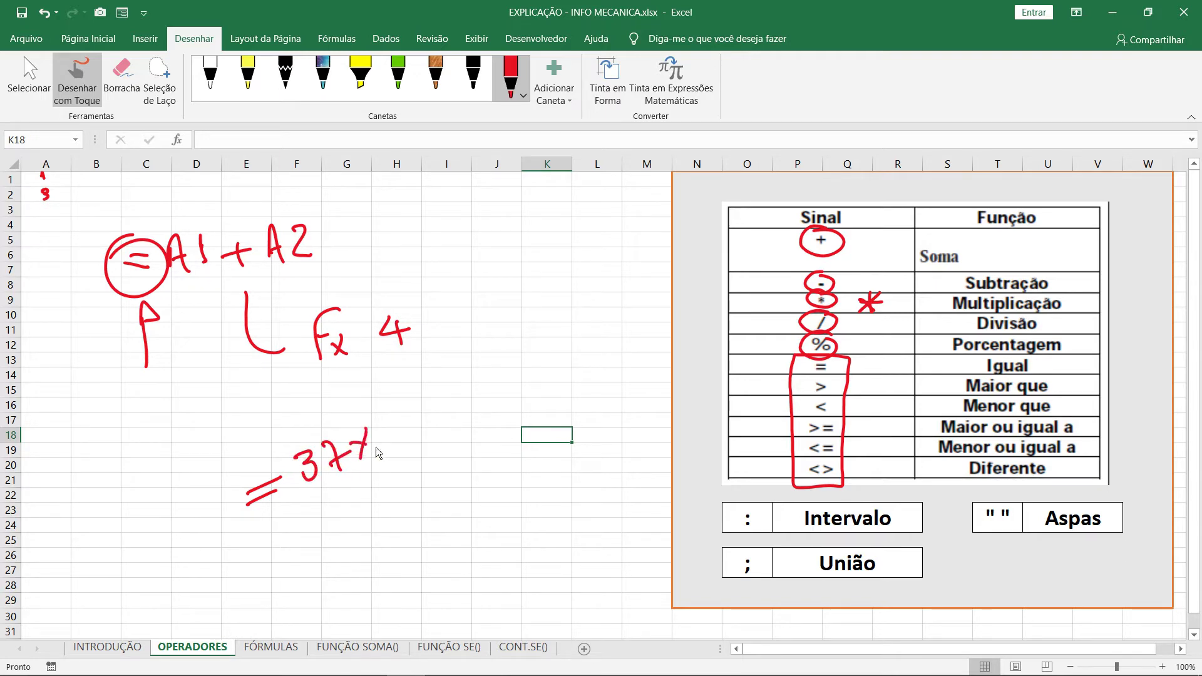
mouse_move(402, 434)
mouse_down()
mouse_move(432, 430)
mouse_move(429, 403)
mouse_up()
Erase the handwritten formula examples from the blank cells, keeping the marks on the operator table.
click(122, 79)
mouse_move(132, 257)
mouse_down()
mouse_move(311, 235)
mouse_move(188, 256)
mouse_move(265, 243)
mouse_up()
mouse_move(265, 347)
mouse_down()
mouse_move(397, 335)
mouse_move(337, 466)
mouse_move(424, 431)
mouse_move(384, 445)
mouse_move(381, 432)
mouse_move(422, 407)
mouse_move(274, 492)
mouse_move(167, 378)
mouse_move(47, 164)
mouse_move(45, 194)
mouse_up()
click(29, 74)
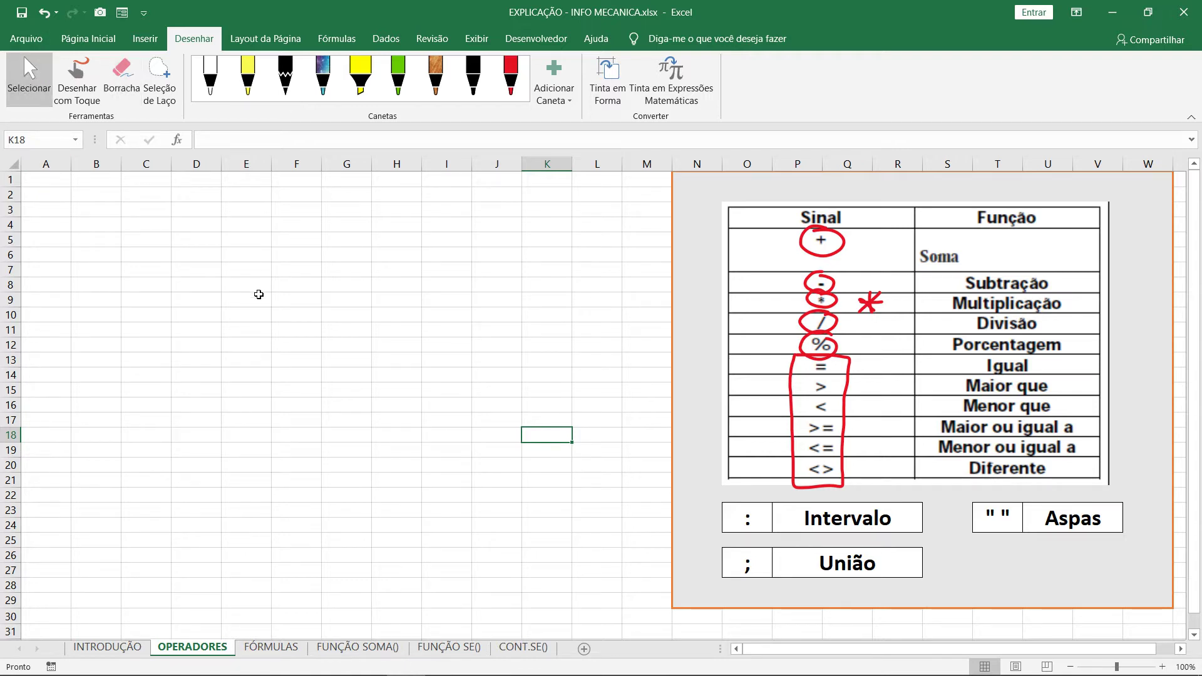
Handwrite "Comp." beside the boxed comparison operators and draw the ≠ and <> signs over the blank cells in red ink.
click(510, 84)
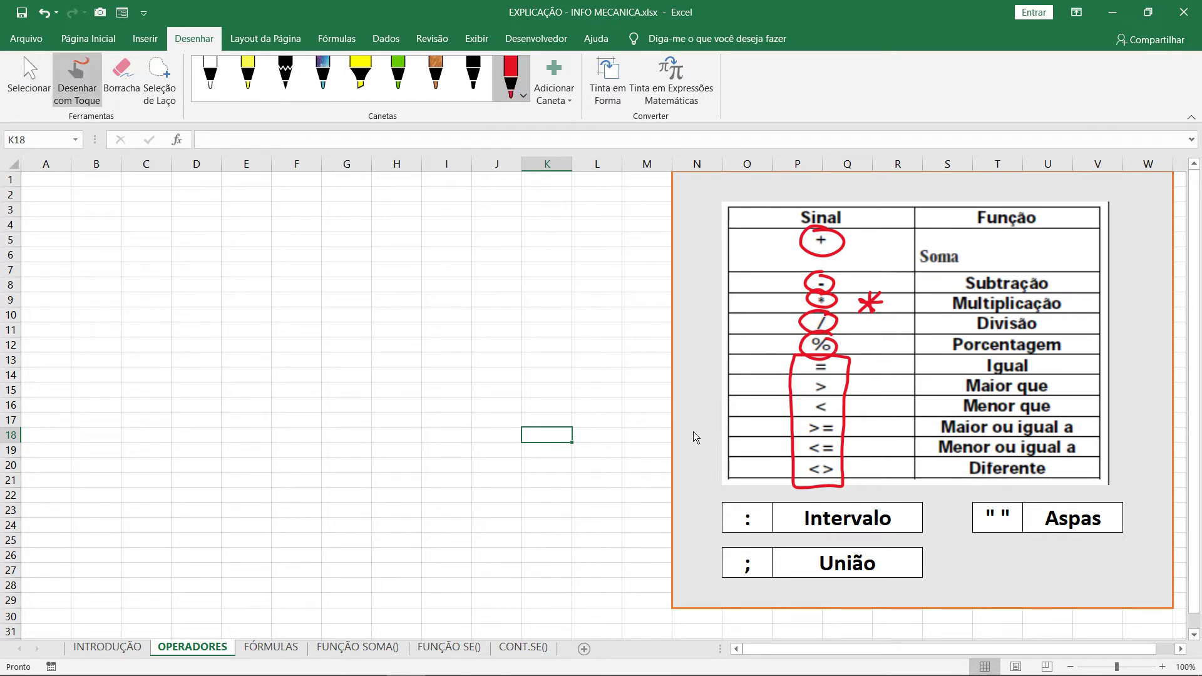
drag(708, 437, 756, 415)
click(769, 405)
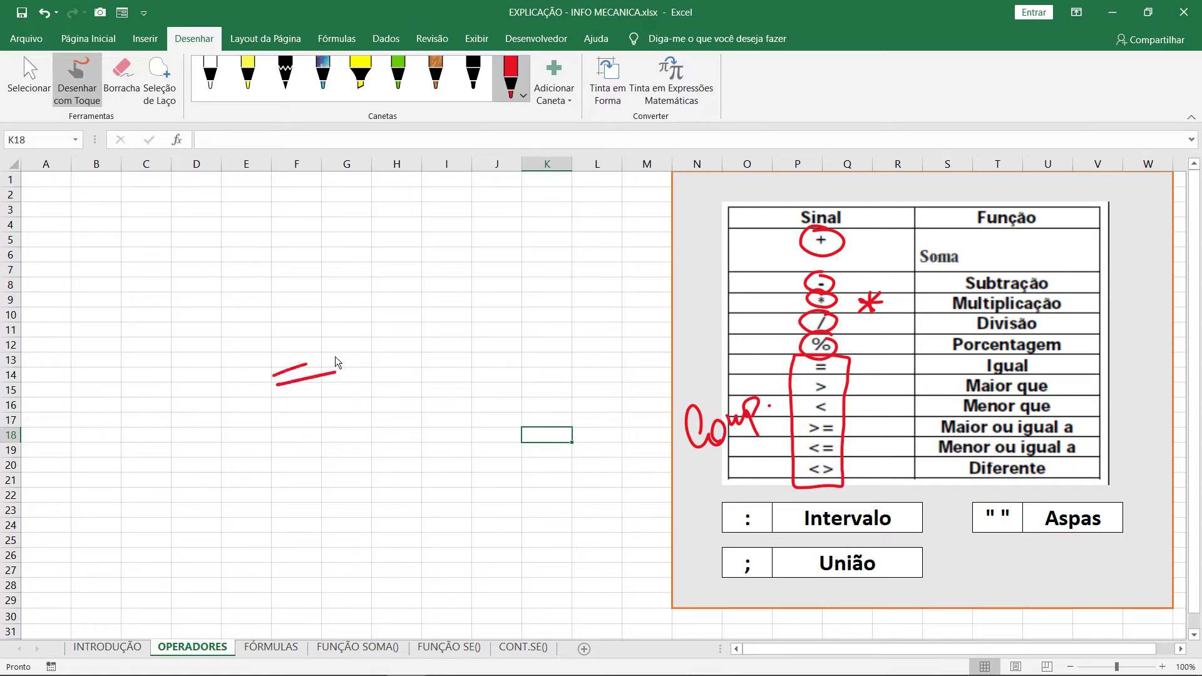
drag(322, 337, 303, 404)
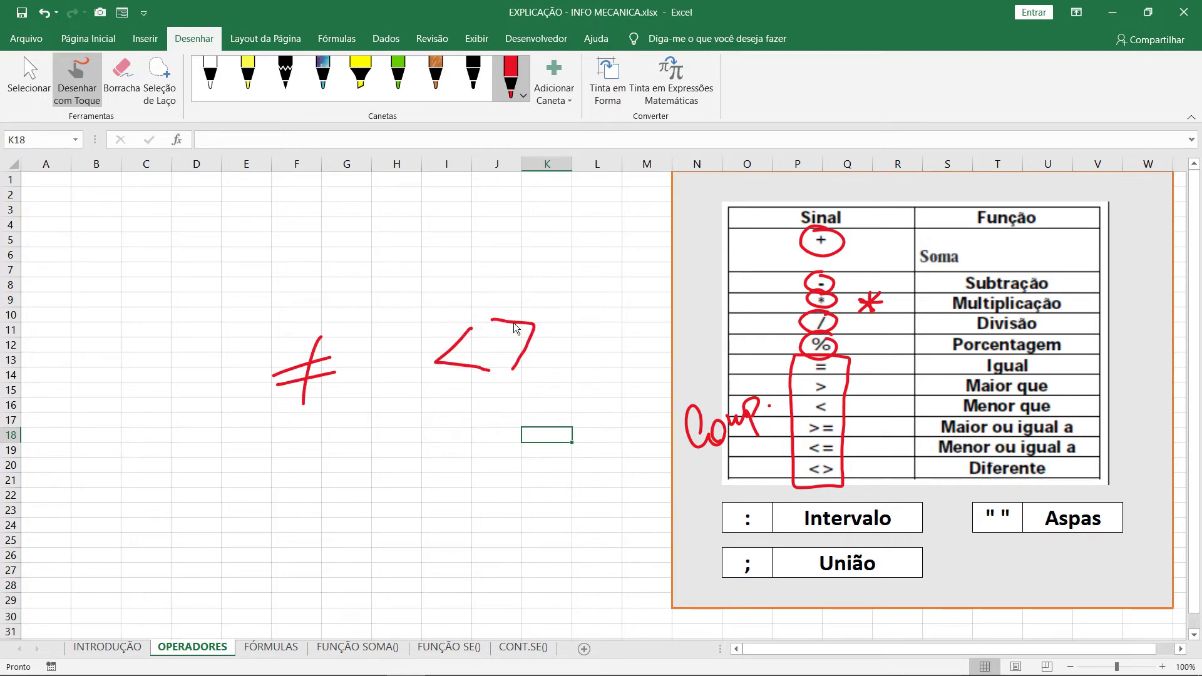
drag(500, 305, 504, 293)
drag(427, 317, 441, 342)
Erase the ≠ and <> drawings and all the red marks on the operator table.
click(122, 78)
mouse_move(470, 308)
mouse_down()
mouse_move(450, 358)
mouse_move(520, 370)
mouse_move(313, 411)
mouse_up()
mouse_move(869, 250)
mouse_down()
mouse_move(814, 337)
mouse_move(778, 476)
mouse_move(680, 445)
mouse_up()
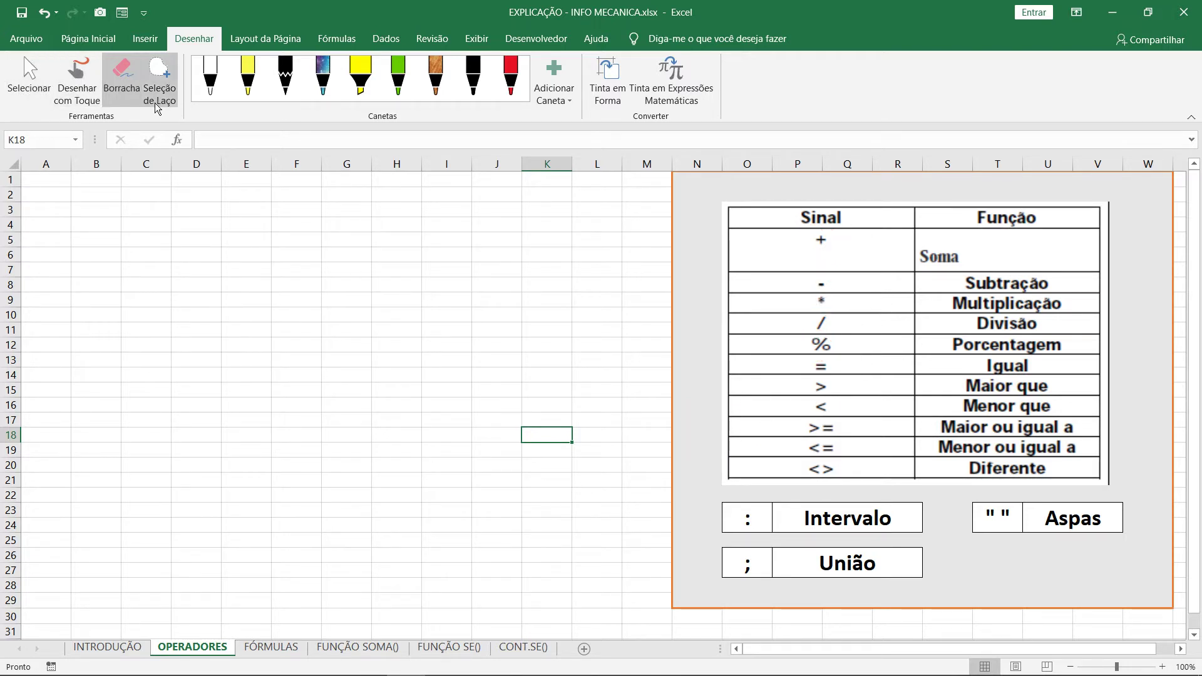
Draw a < and a > sign in red ink over the blank cells, each with a stroke across it, and circle both.
click(508, 83)
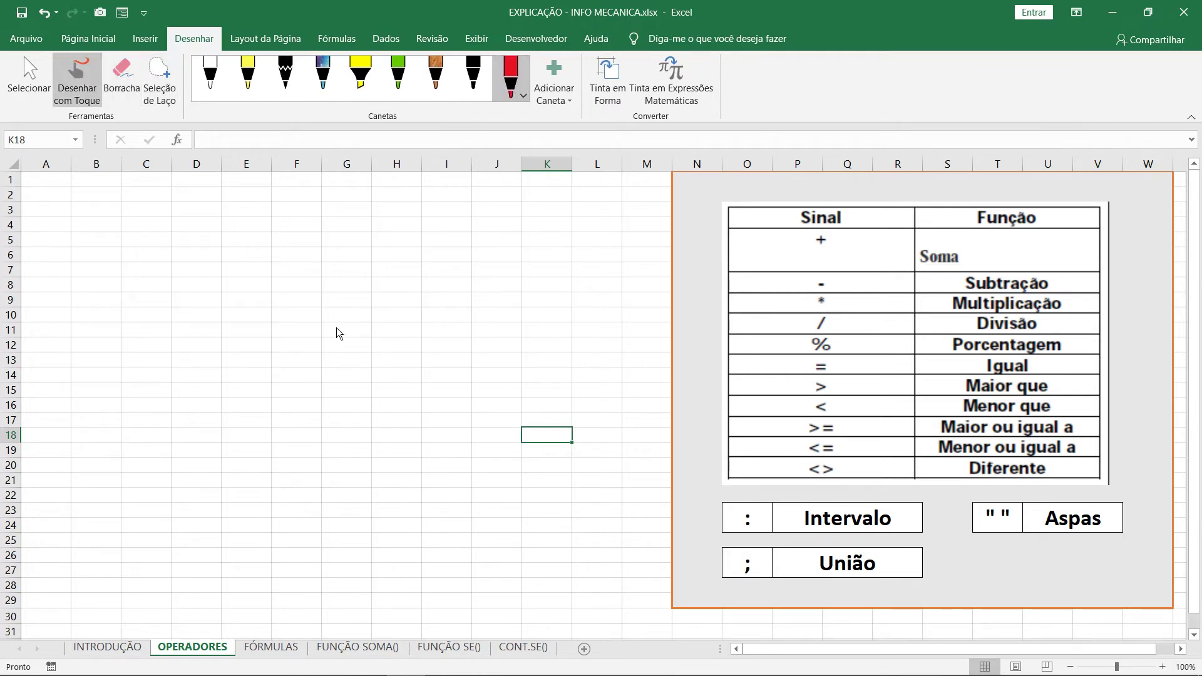
drag(348, 335, 351, 336)
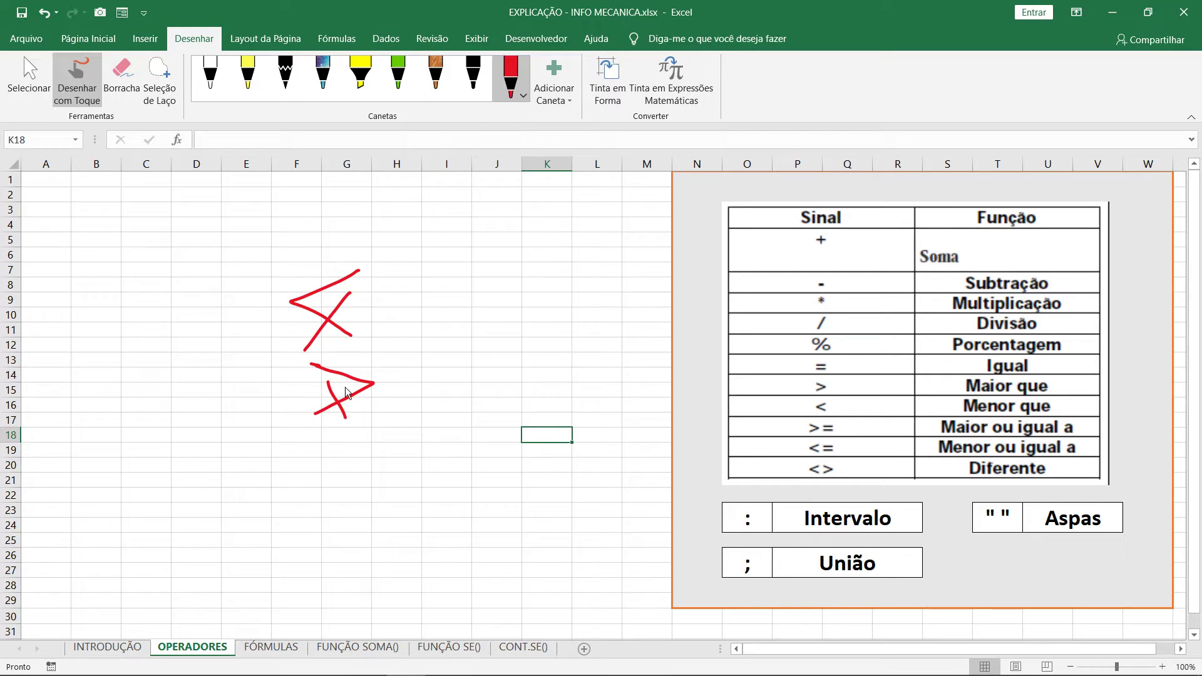
drag(312, 259, 277, 343)
drag(370, 300, 313, 259)
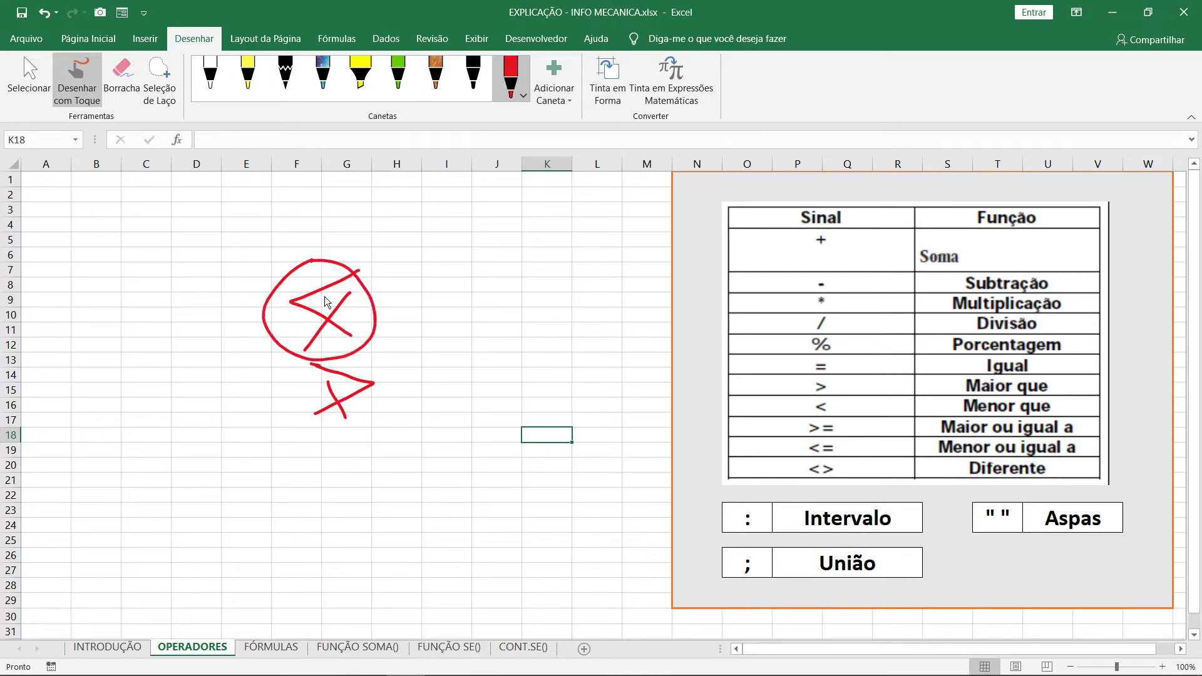
mouse_move(371, 360)
mouse_down()
mouse_move(287, 413)
mouse_move(369, 354)
mouse_up()
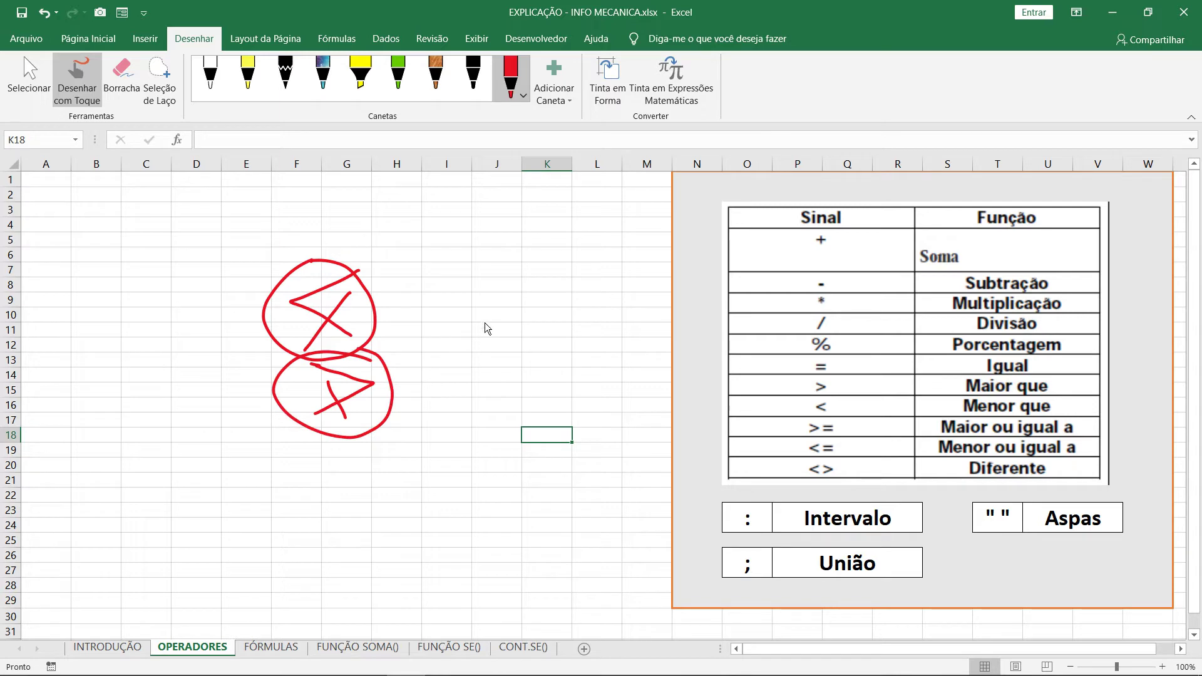
Draw a second pair of stroked < and > signs, and handwrite CHEVRON with an arrow towards the circled signs.
drag(529, 270, 450, 300)
drag(475, 423, 494, 414)
drag(495, 393, 515, 428)
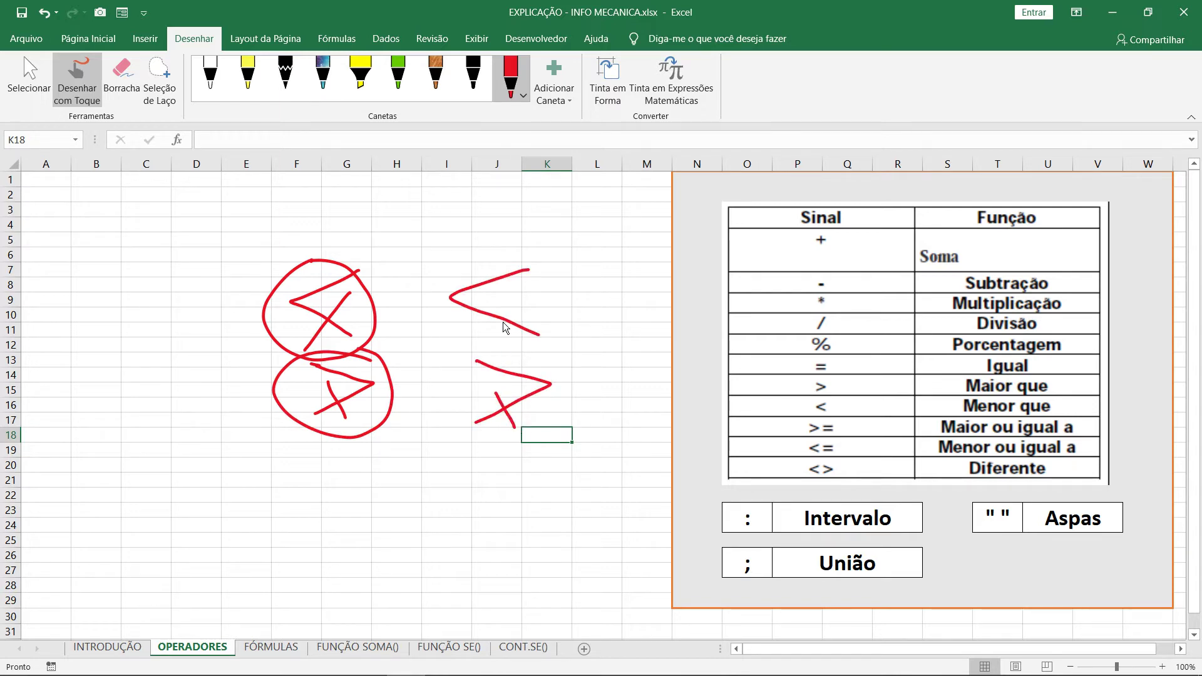
drag(518, 289, 482, 341)
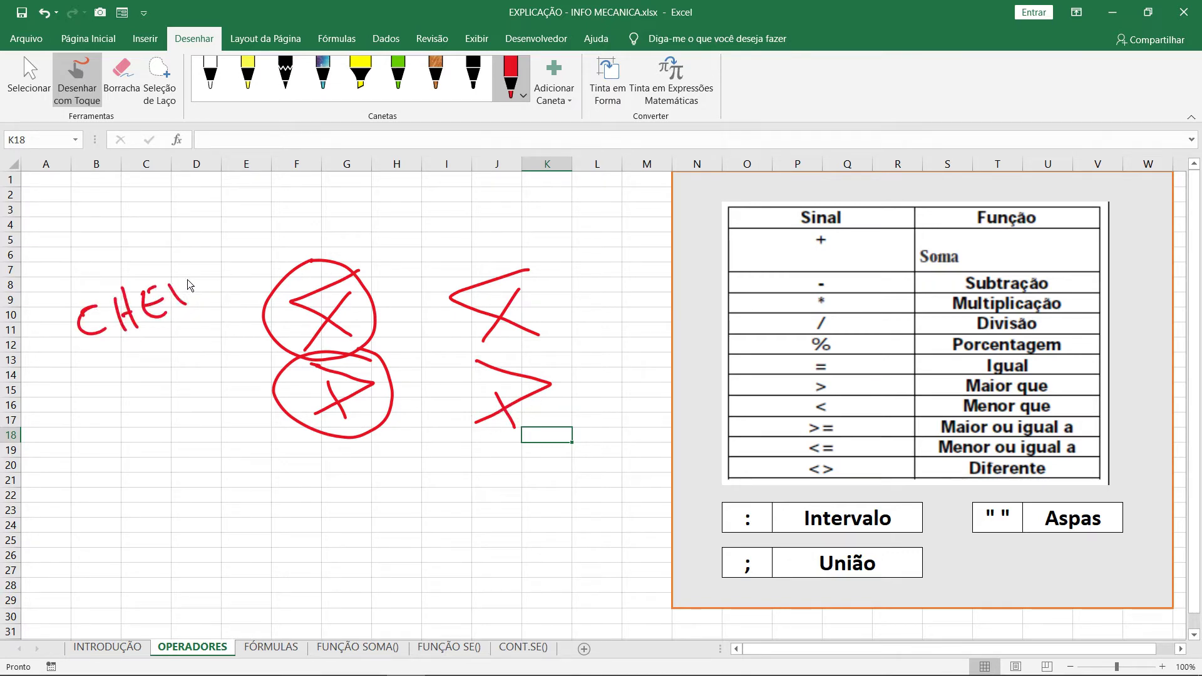
drag(201, 278, 219, 296)
drag(233, 275, 229, 291)
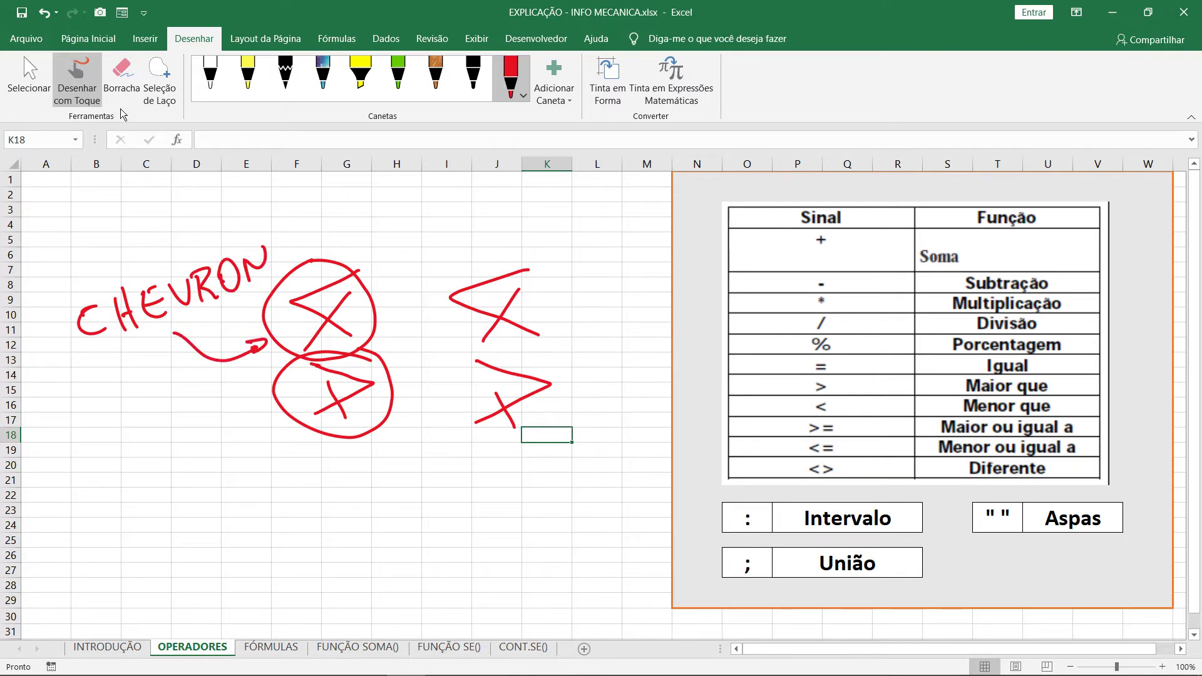
Erase the chevron word and all the stroked < and > drawings.
click(122, 78)
mouse_move(88, 317)
mouse_down()
mouse_move(216, 280)
mouse_move(274, 316)
mouse_move(313, 425)
mouse_up()
mouse_move(422, 404)
mouse_down()
mouse_move(503, 394)
mouse_move(502, 359)
mouse_up()
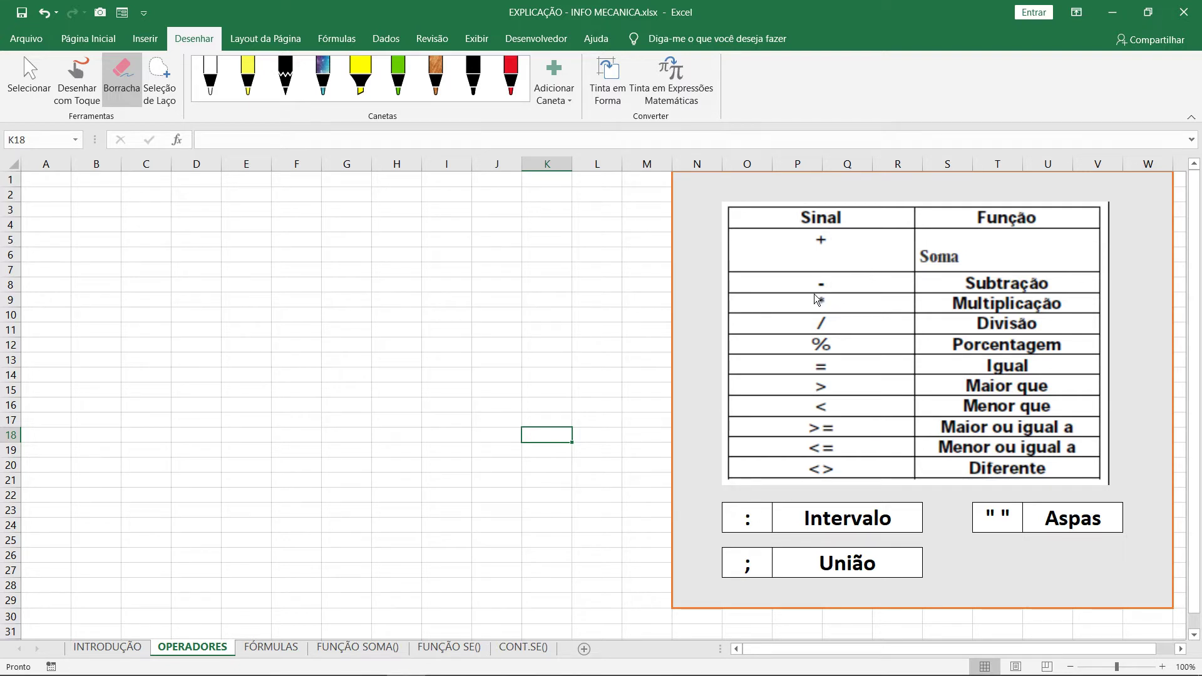
Trace a red wavy line through the operator column and circle the colon, semicolon, quotation marks and Intervalo label, adding a handwritten colon.
click(511, 78)
mouse_move(874, 254)
mouse_down()
mouse_move(786, 353)
mouse_move(827, 483)
mouse_up()
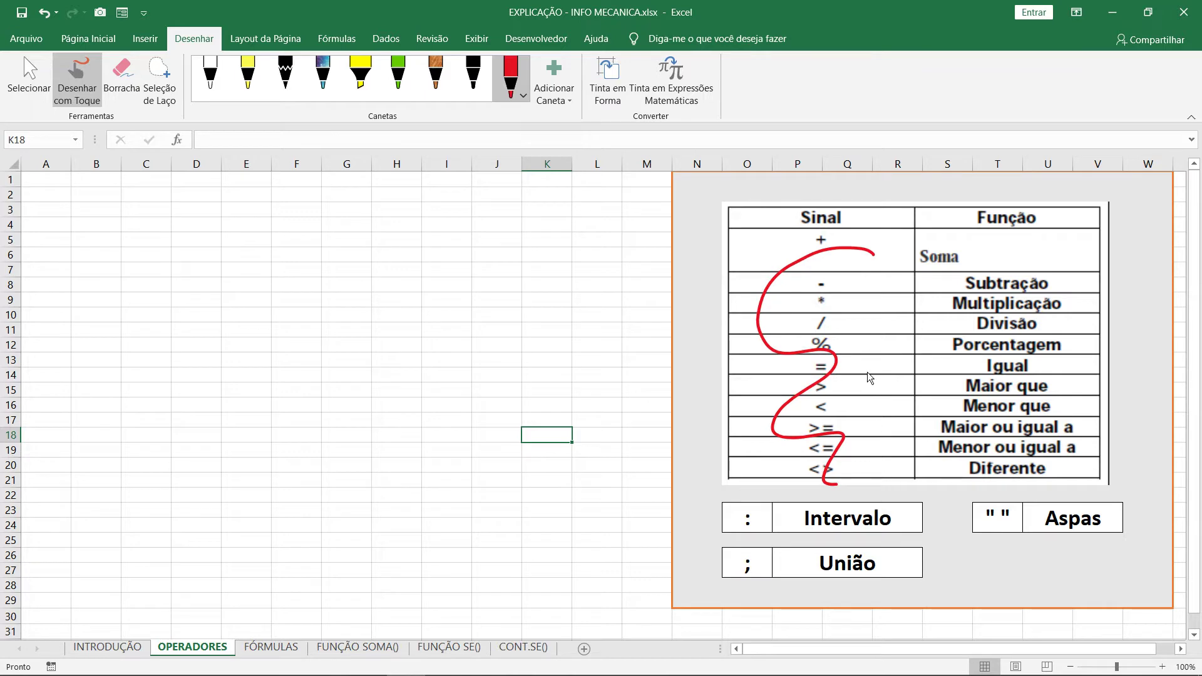
mouse_move(724, 532)
mouse_down()
mouse_move(771, 514)
mouse_move(747, 499)
mouse_up()
mouse_move(759, 546)
mouse_down()
mouse_move(728, 567)
mouse_move(744, 547)
mouse_up()
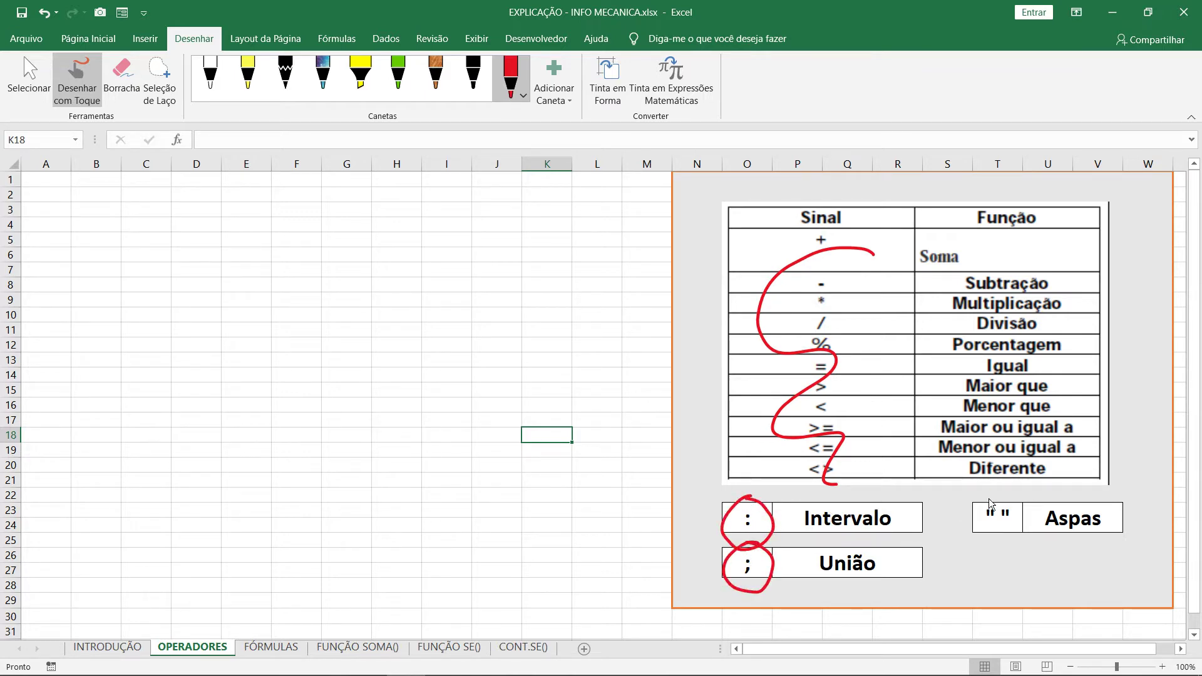
drag(995, 490, 970, 525)
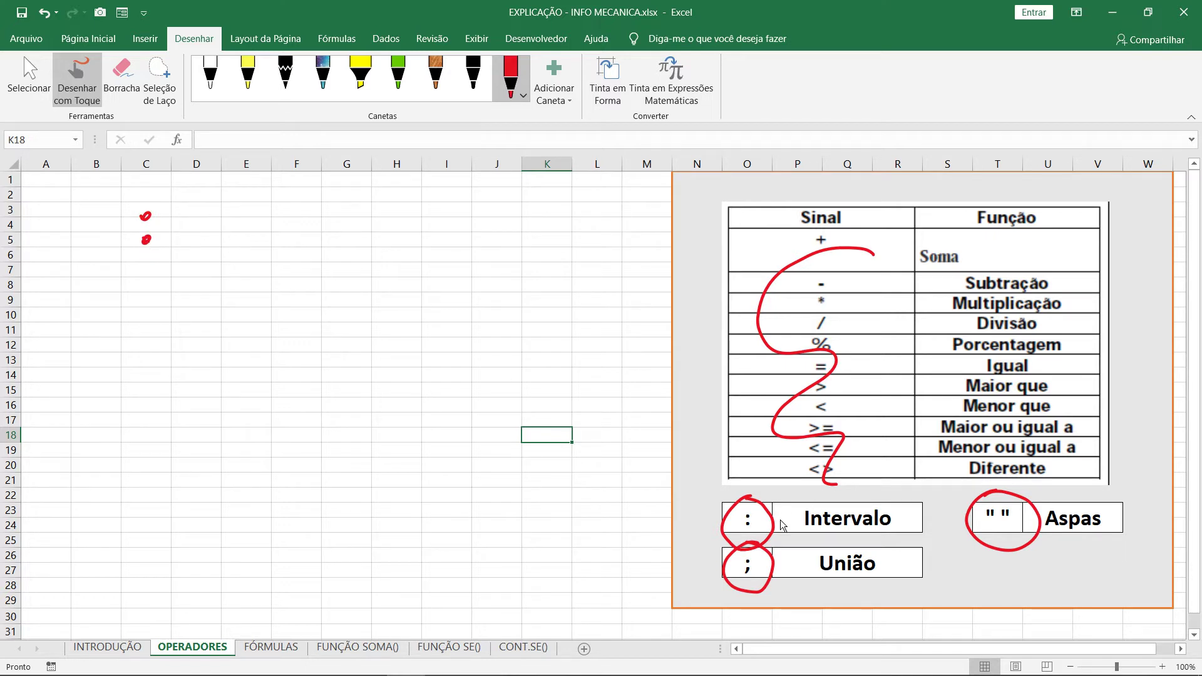
mouse_move(909, 504)
mouse_down()
mouse_move(861, 494)
mouse_move(795, 538)
mouse_move(895, 538)
mouse_move(866, 554)
mouse_up()
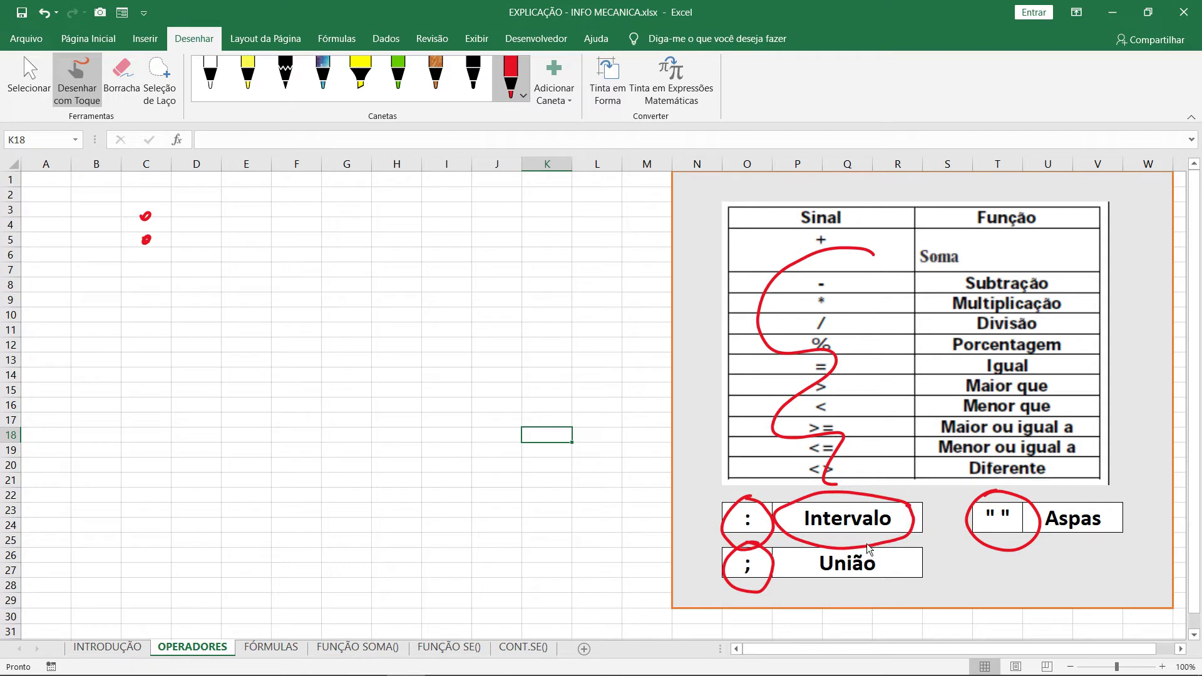
Fill the range E2:E11 with the gold theme colour.
click(29, 78)
click(264, 242)
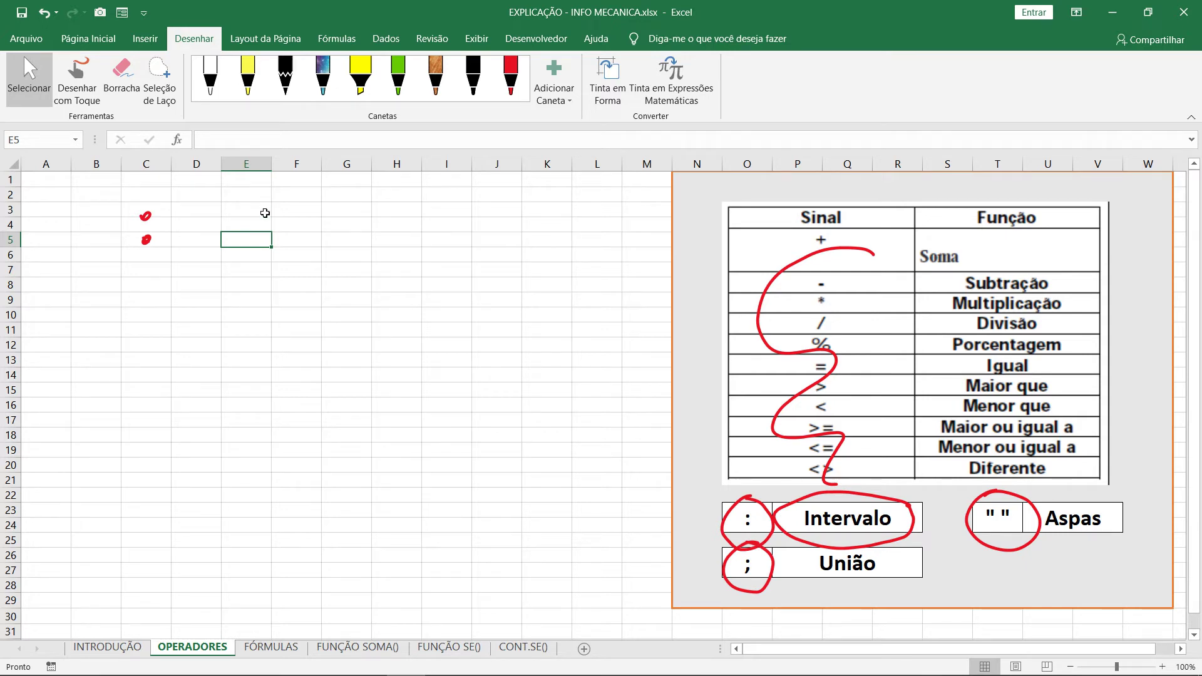
drag(253, 192, 245, 333)
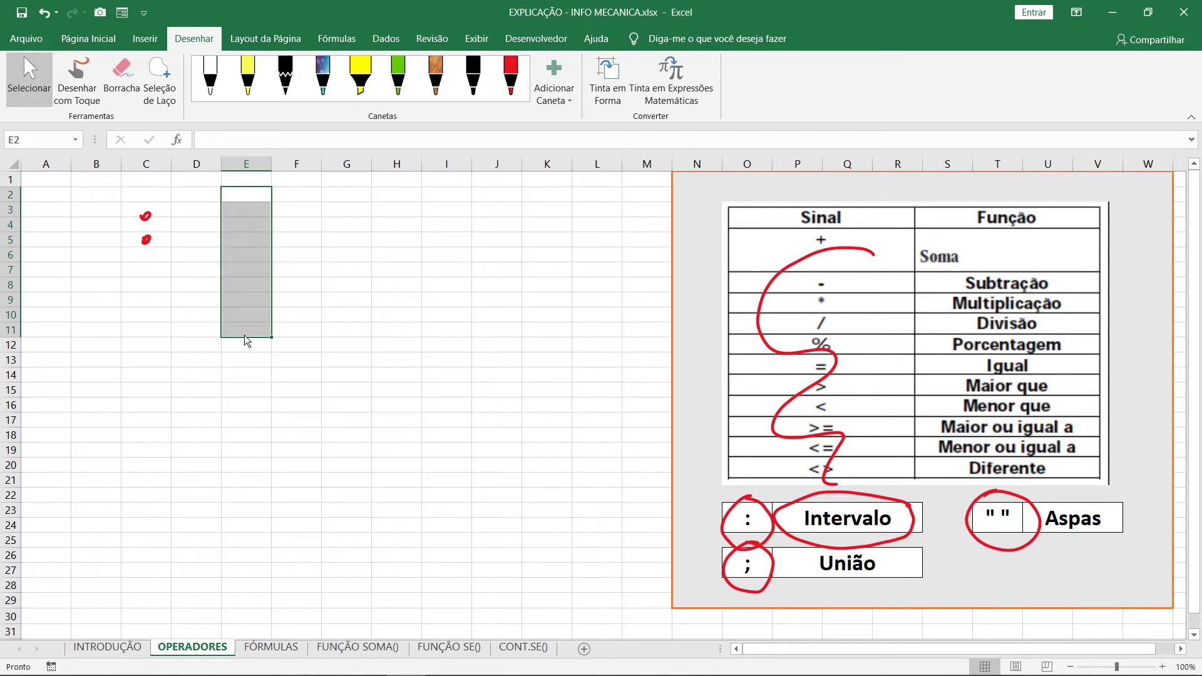
right_click(244, 323)
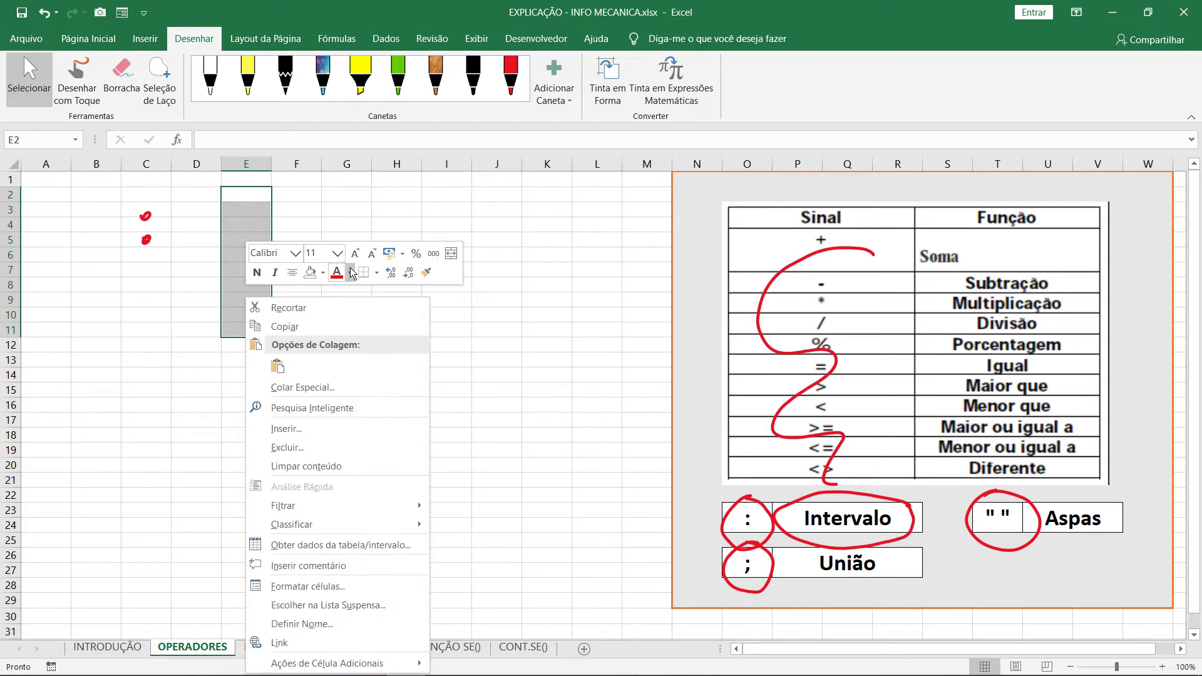
click(323, 272)
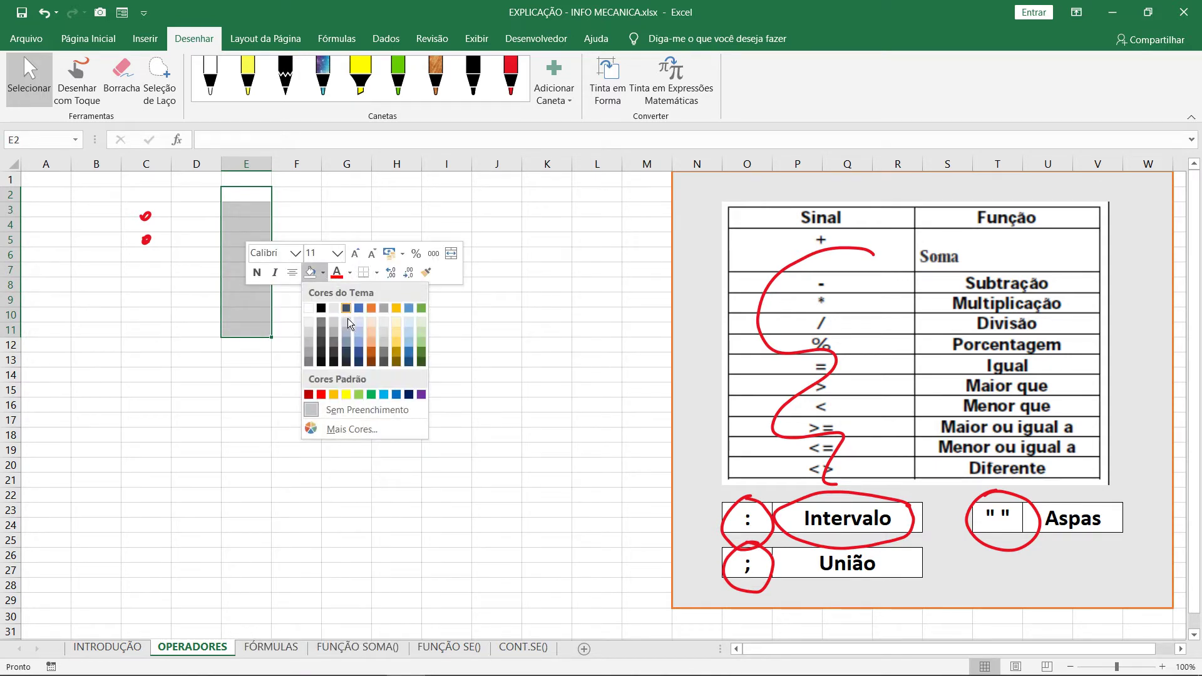
click(396, 307)
click(299, 188)
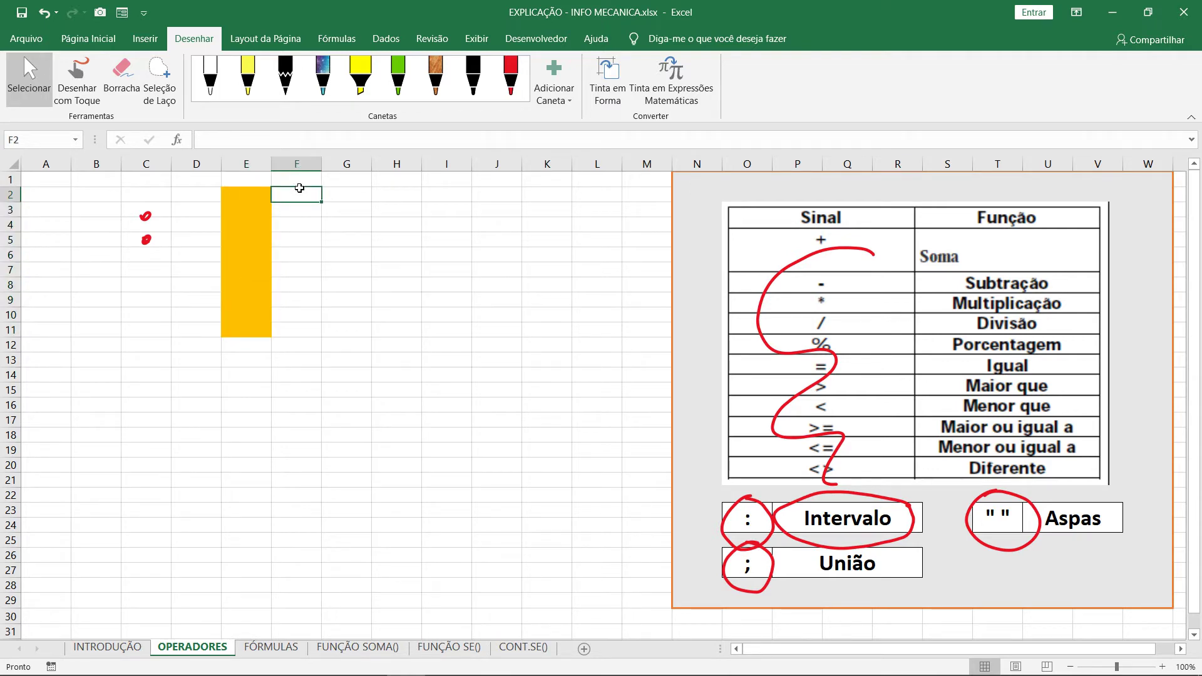
Enter 20, 15, 2, 3, 2, 14, 52, 52, 54 and 62 down the gold cells E2:E11.
scroll(310, 271, up, 9)
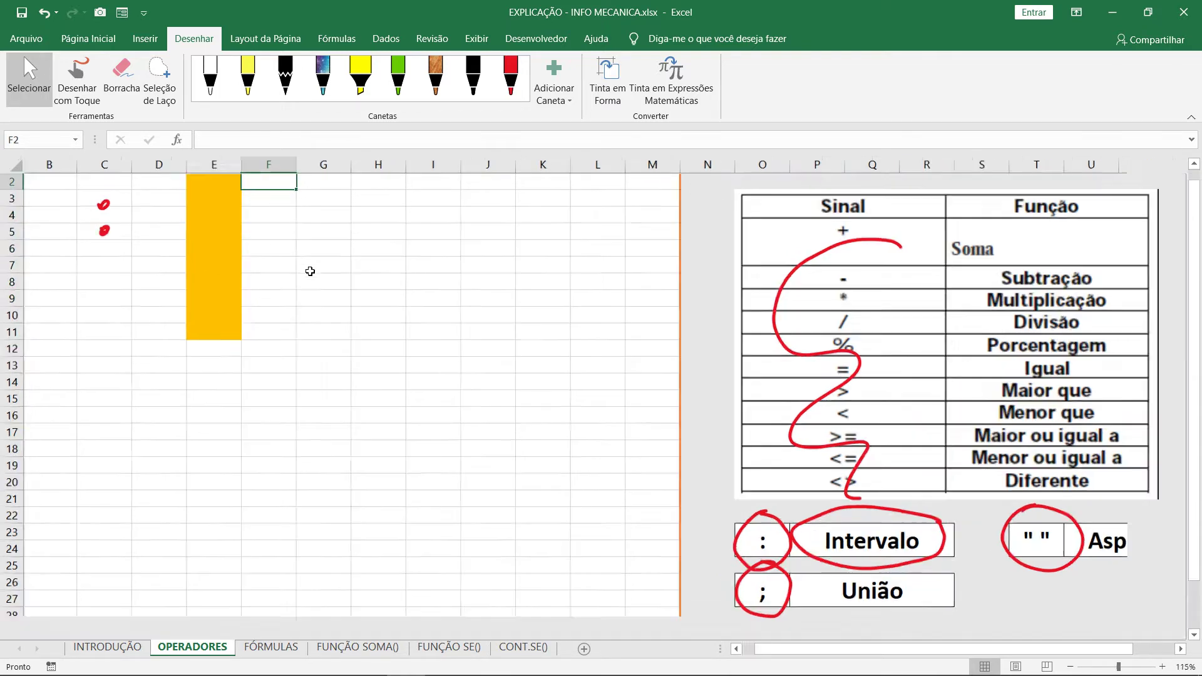
key(ctrl+Home)
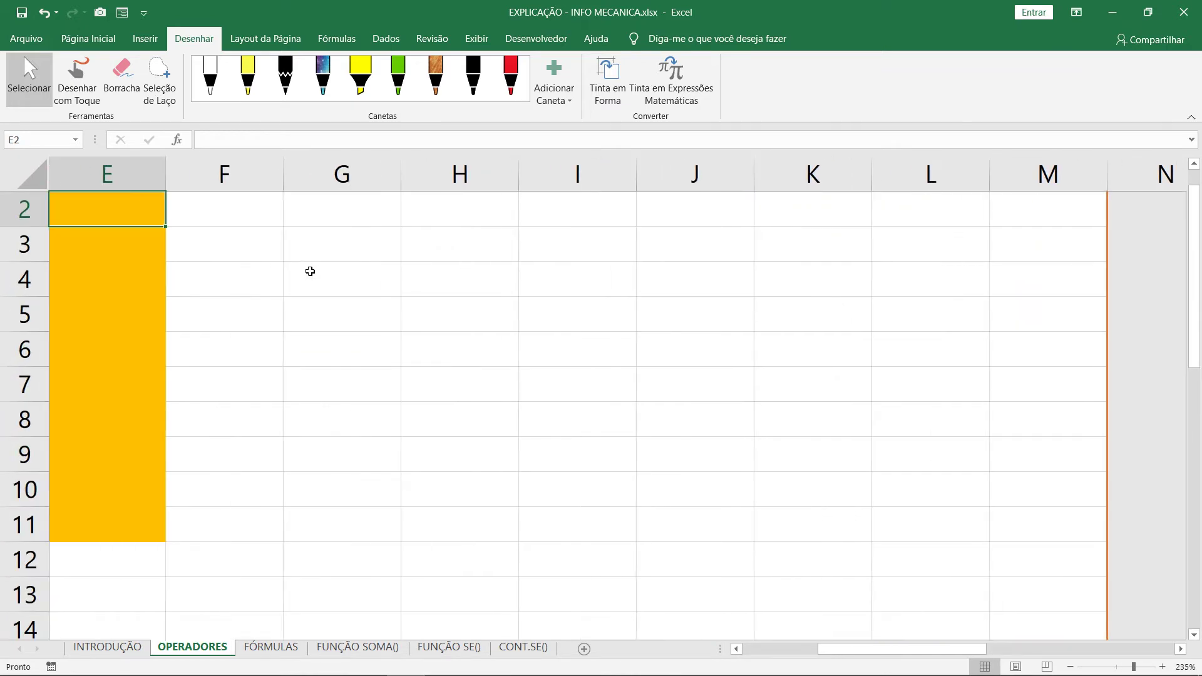
key(Right)
key(Right)
key(Right)
key(Right)
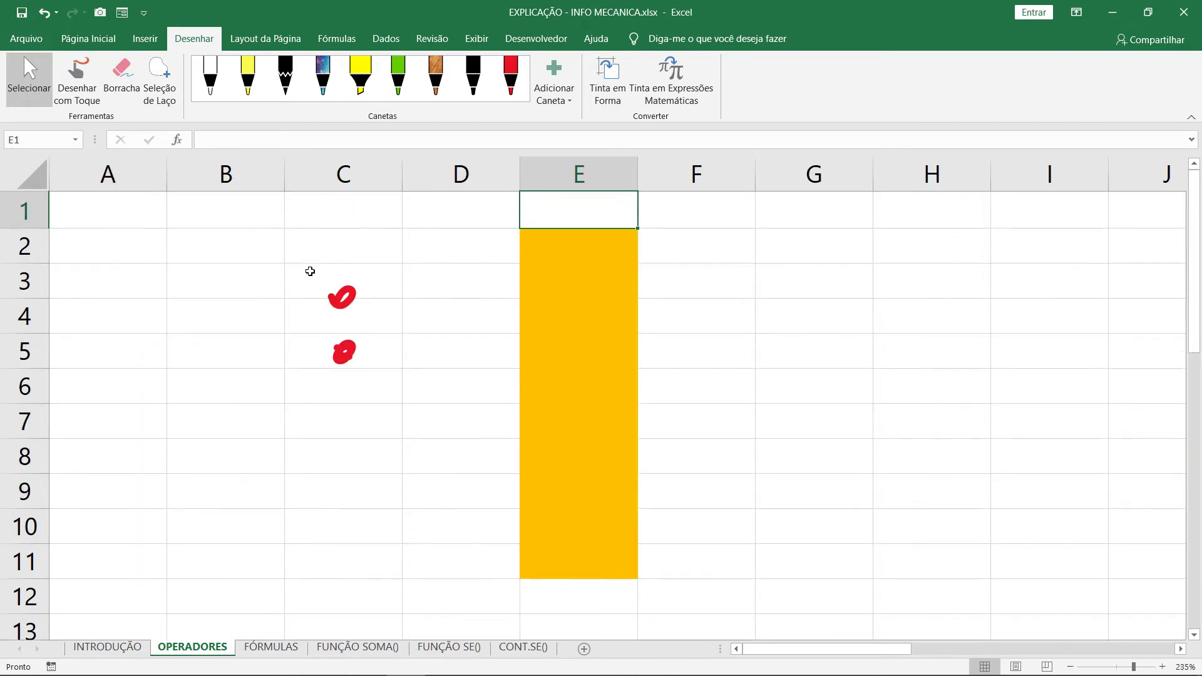
key(Right)
key(Down)
key(Left)
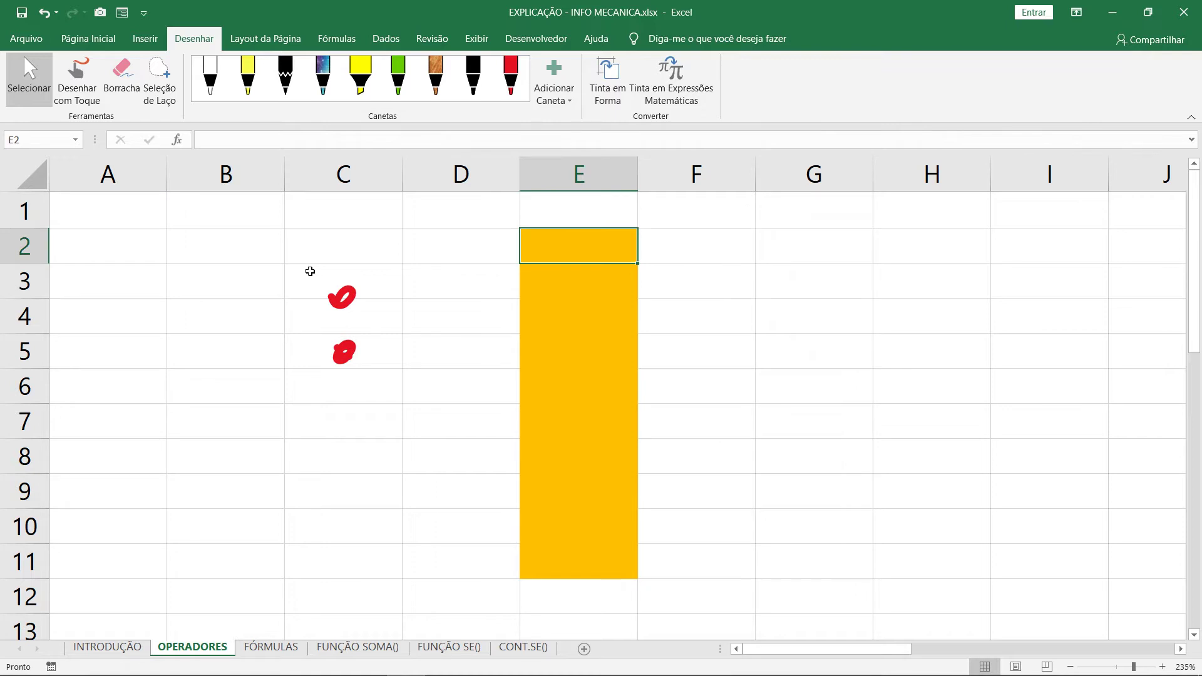
text(20)
key(Return)
text(15)
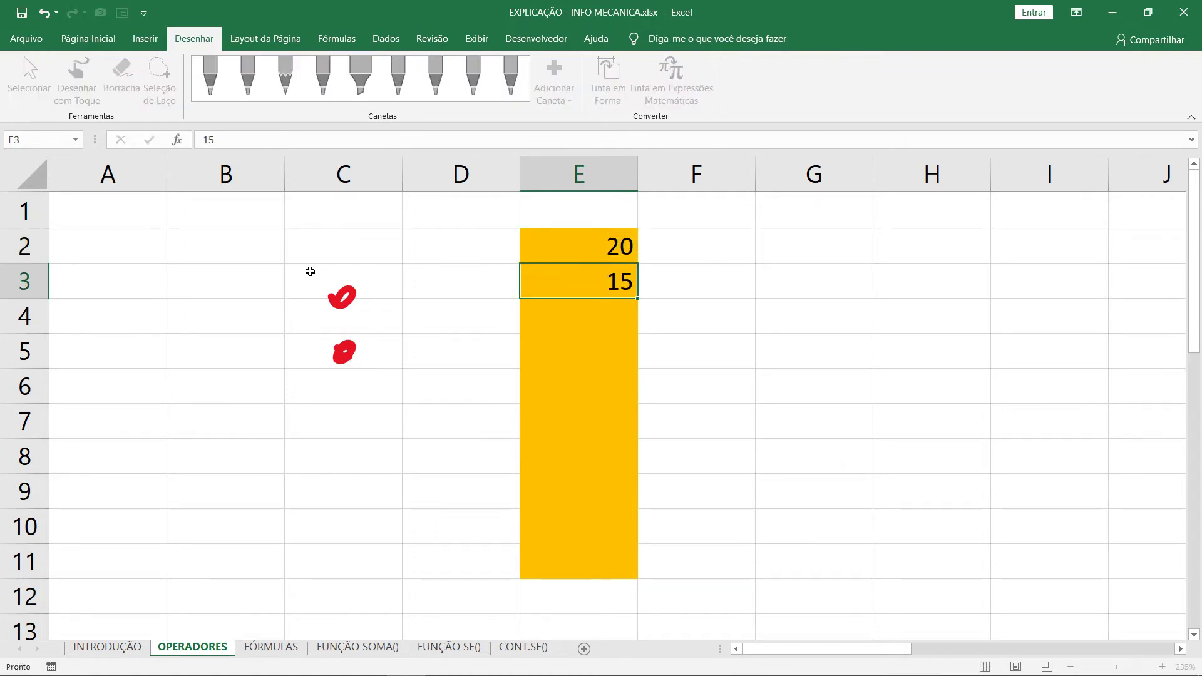
key(Return)
text(2)
key(Return)
text(3)
key(Return)
text(2)
key(Return)
text(14)
key(Return)
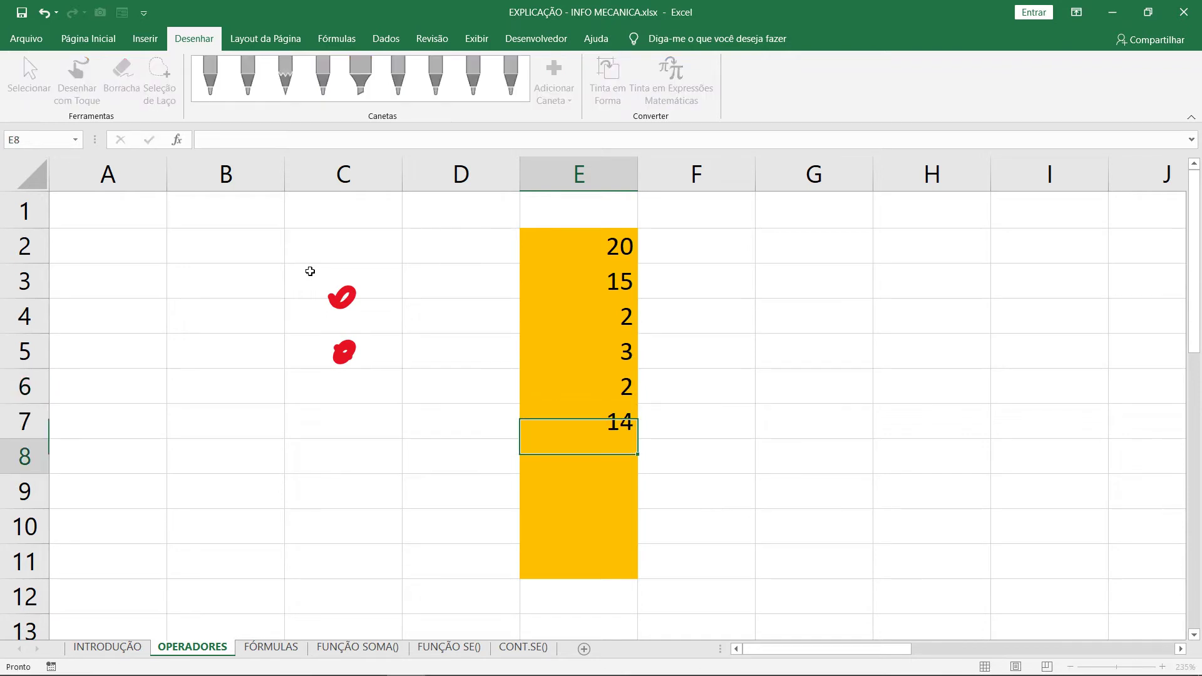
text(52)
key(Return)
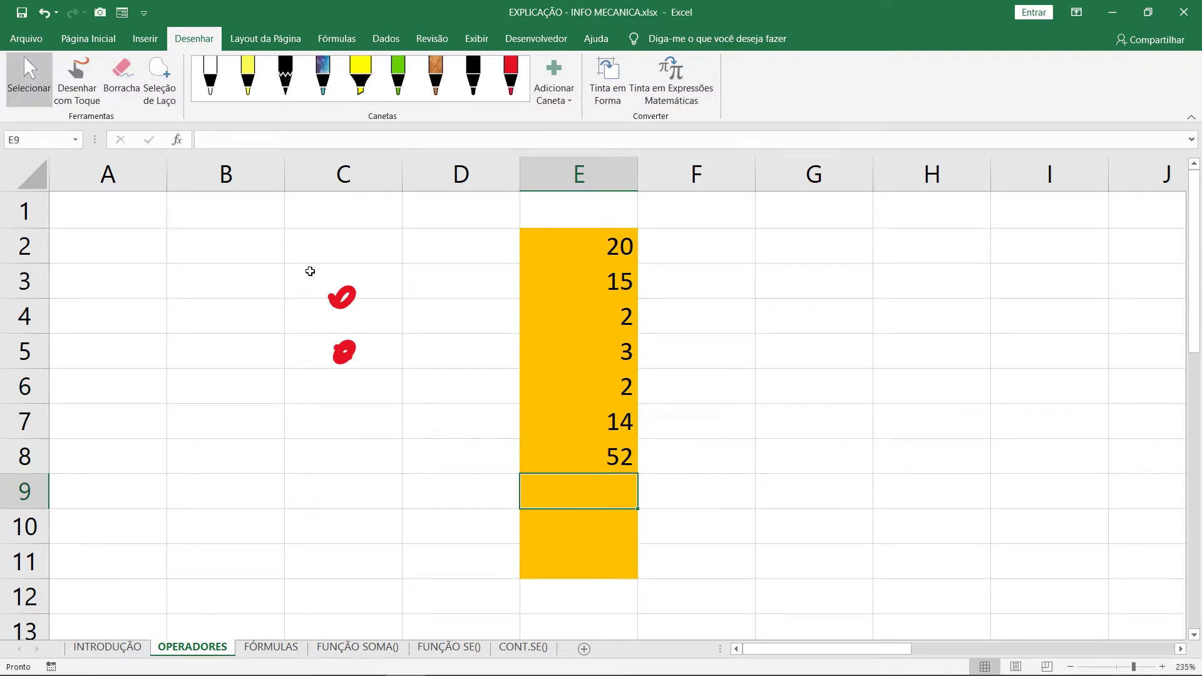
text(52)
key(Return)
text(54)
key(Return)
text(6)
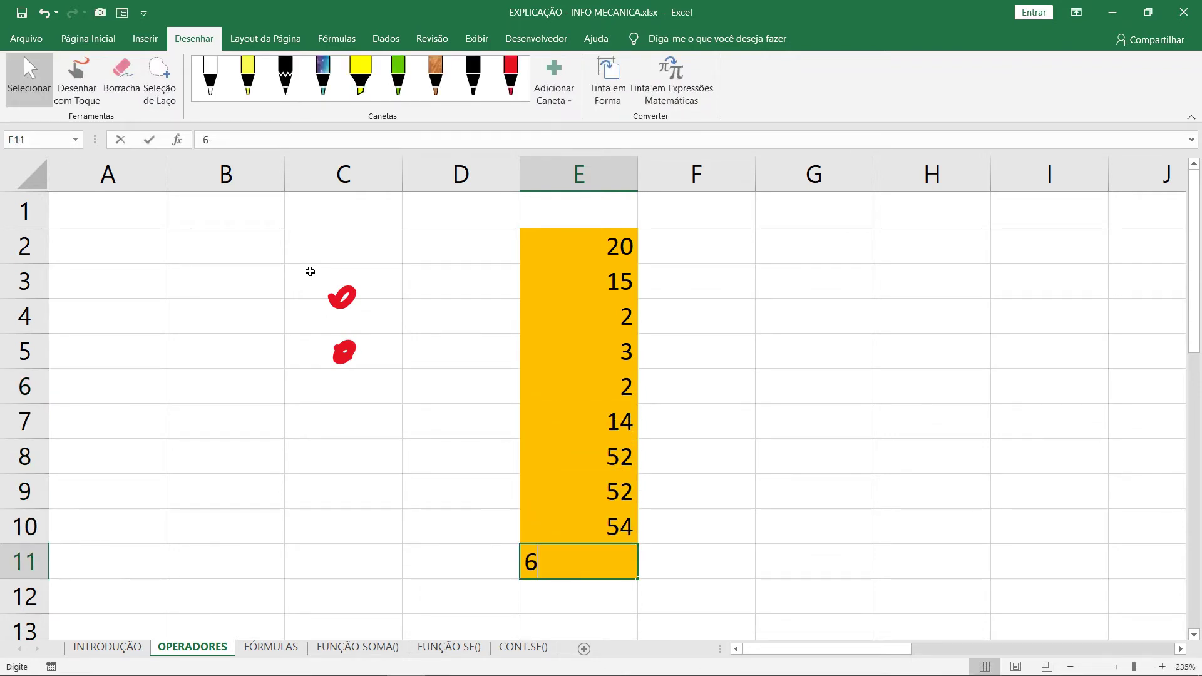
text(2)
key(Return)
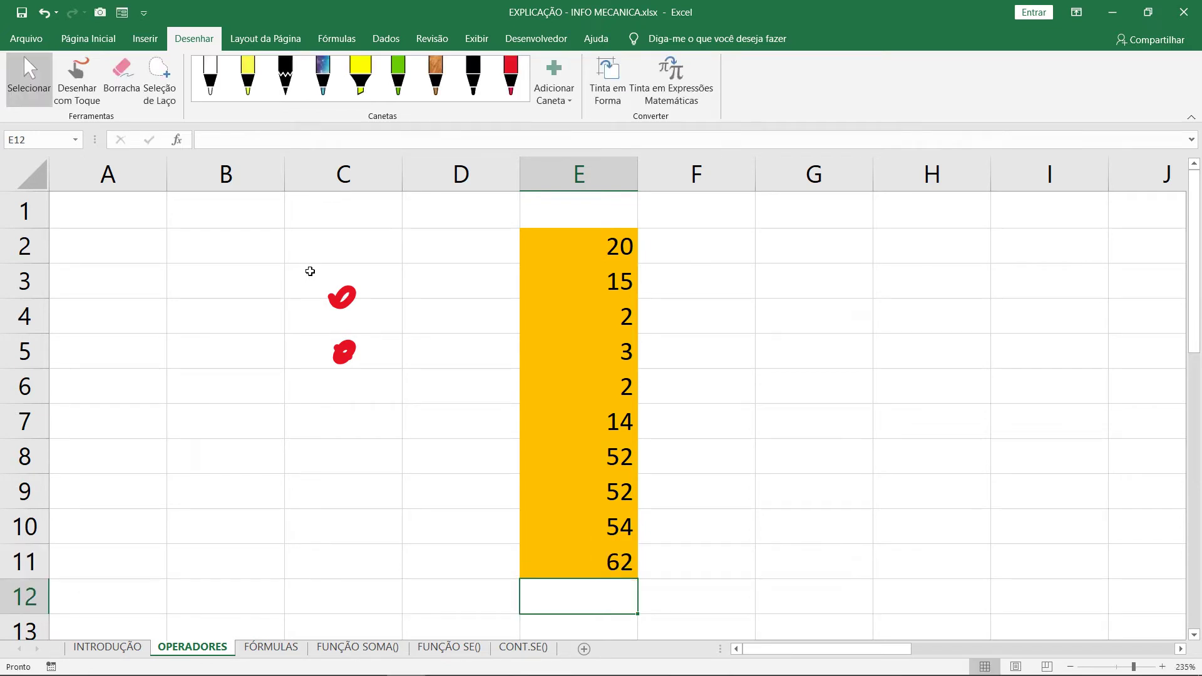
Draw a red curly brace beside the numbers in column E, spanning rows 1 to 12.
click(511, 79)
mouse_move(602, 204)
mouse_down()
mouse_move(674, 371)
mouse_move(624, 609)
mouse_up()
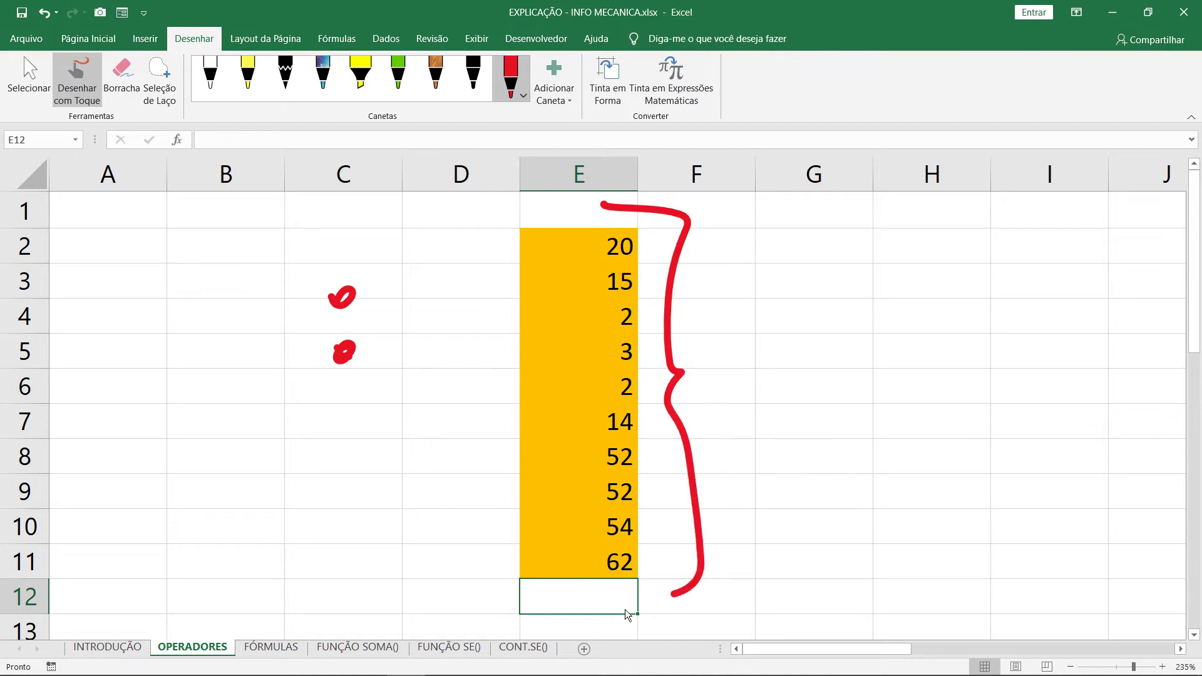
click(42, 86)
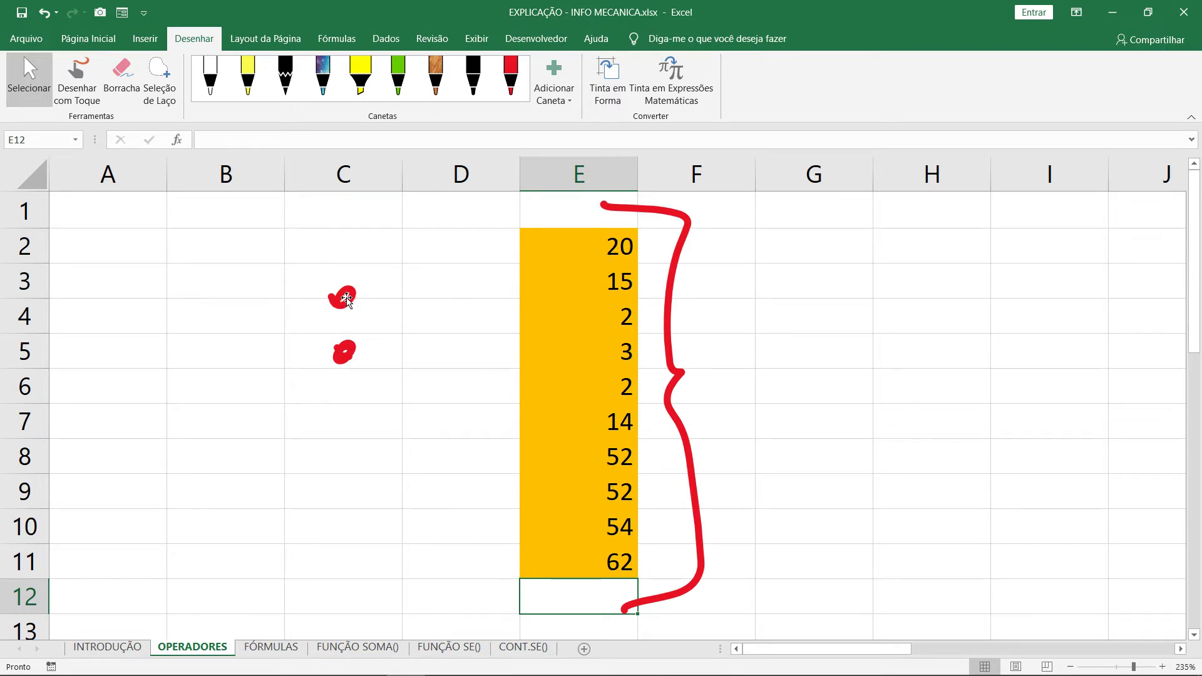
Fill in both dots of the handwritten colon in red, and handwrite a semicolon with the word União below it.
click(513, 76)
drag(337, 300, 346, 298)
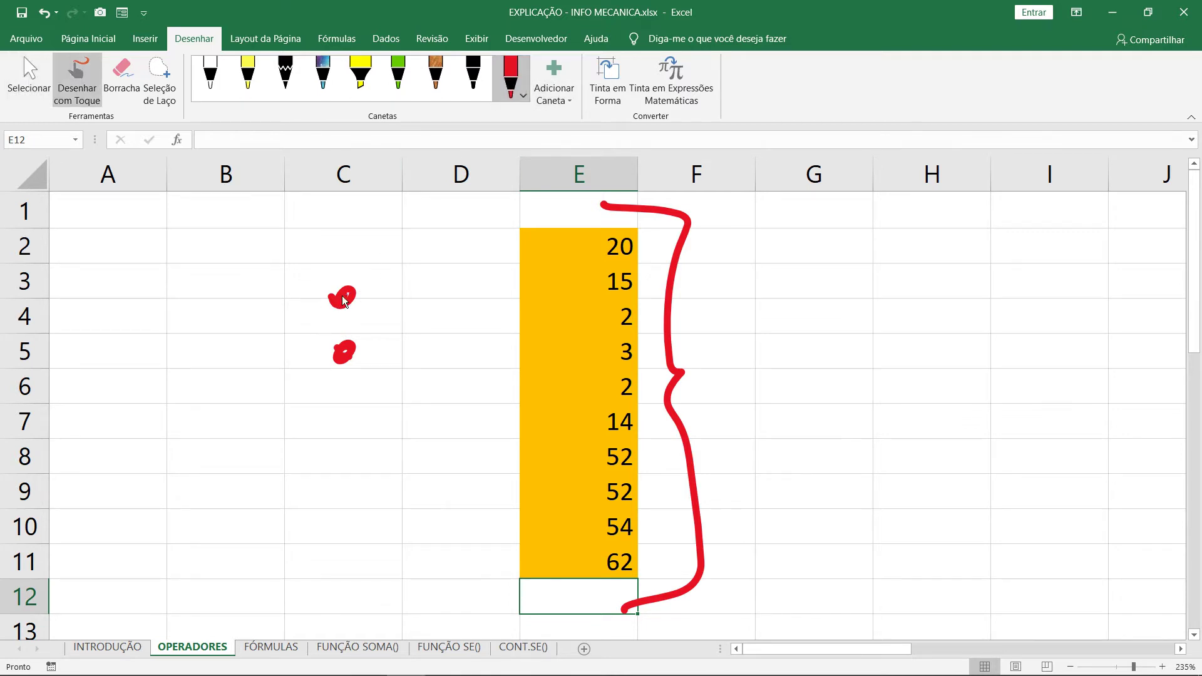
drag(339, 349, 347, 355)
mouse_move(329, 439)
mouse_down()
mouse_move(340, 475)
mouse_move(418, 461)
mouse_up()
drag(427, 445, 429, 460)
click(425, 428)
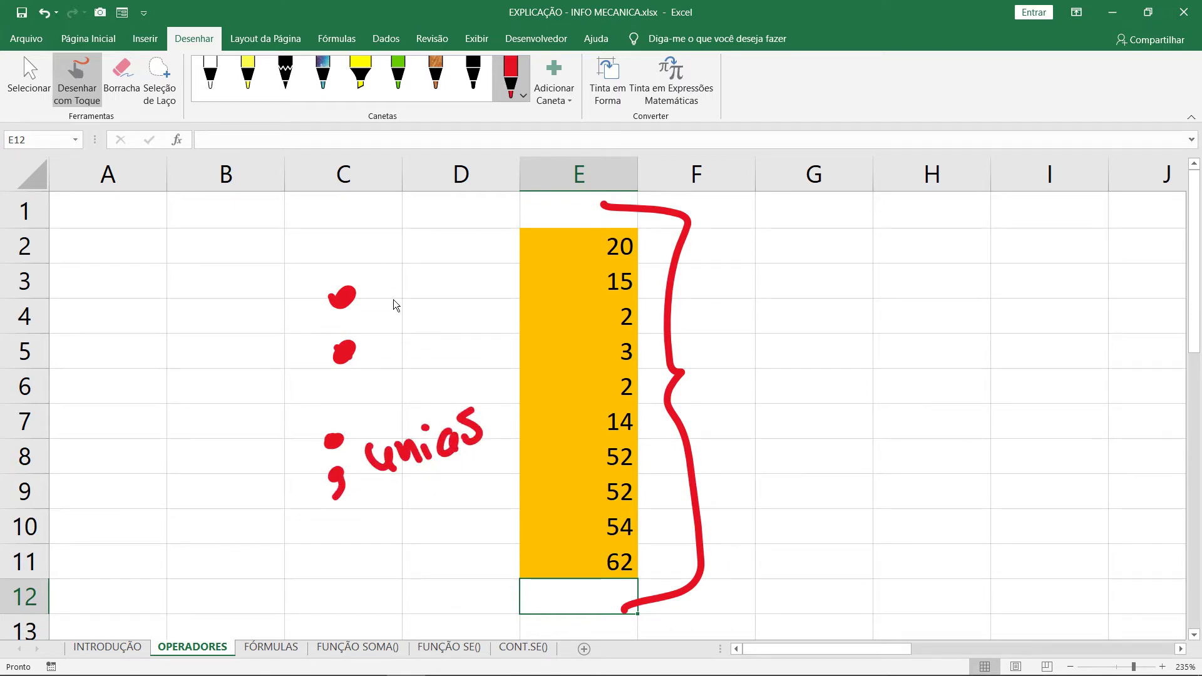
Handwrite the abbreviation Int. in red beside the large colon.
click(373, 313)
mouse_move(383, 310)
mouse_down()
mouse_move(390, 325)
mouse_move(437, 327)
mouse_up()
drag(436, 264, 454, 320)
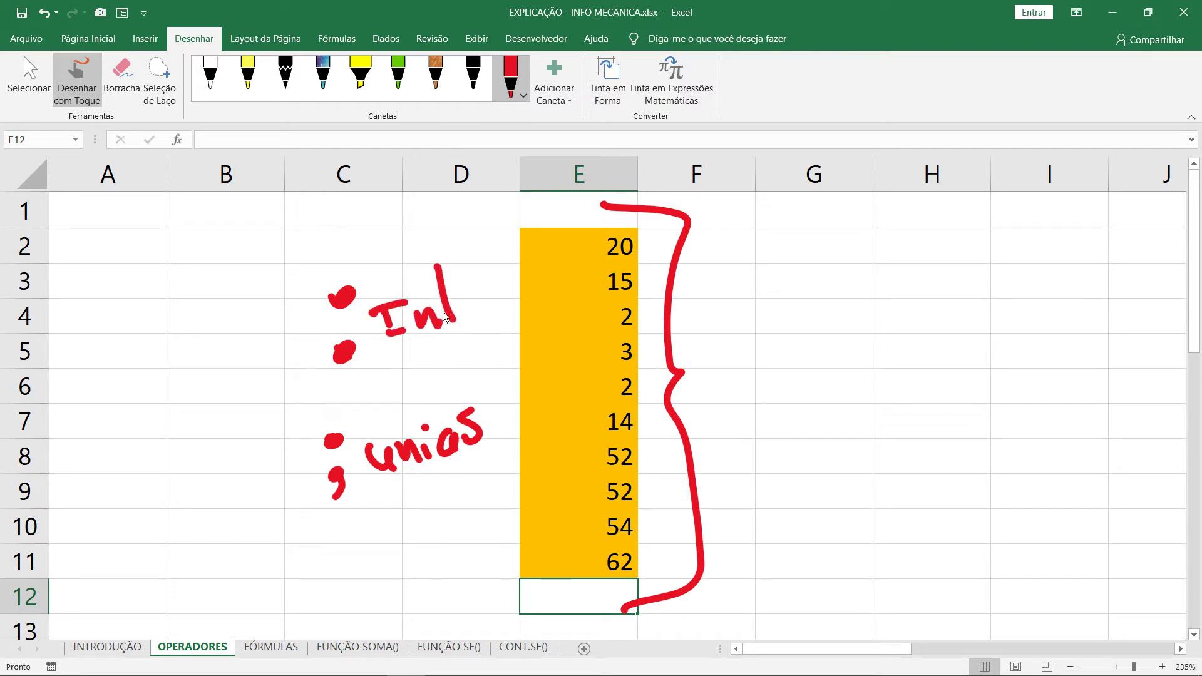
click(35, 82)
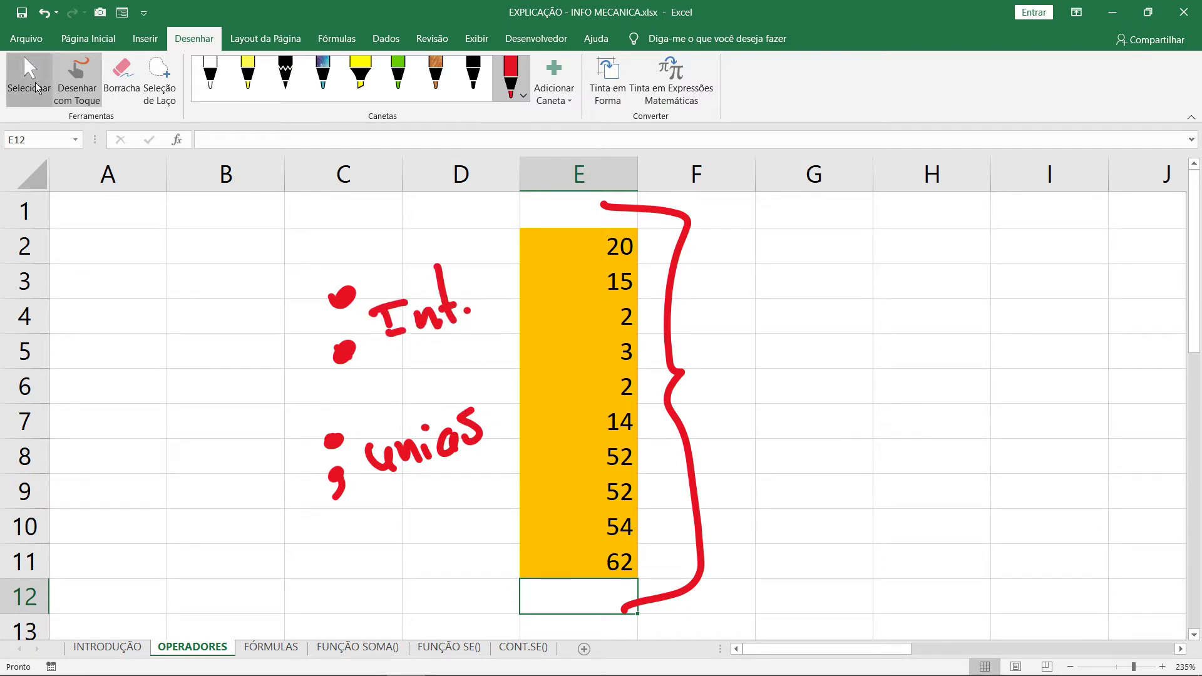
Enter a SOMA formula in cell G3 of the OPERADORES sheet that adds the range E2:E11.
click(791, 293)
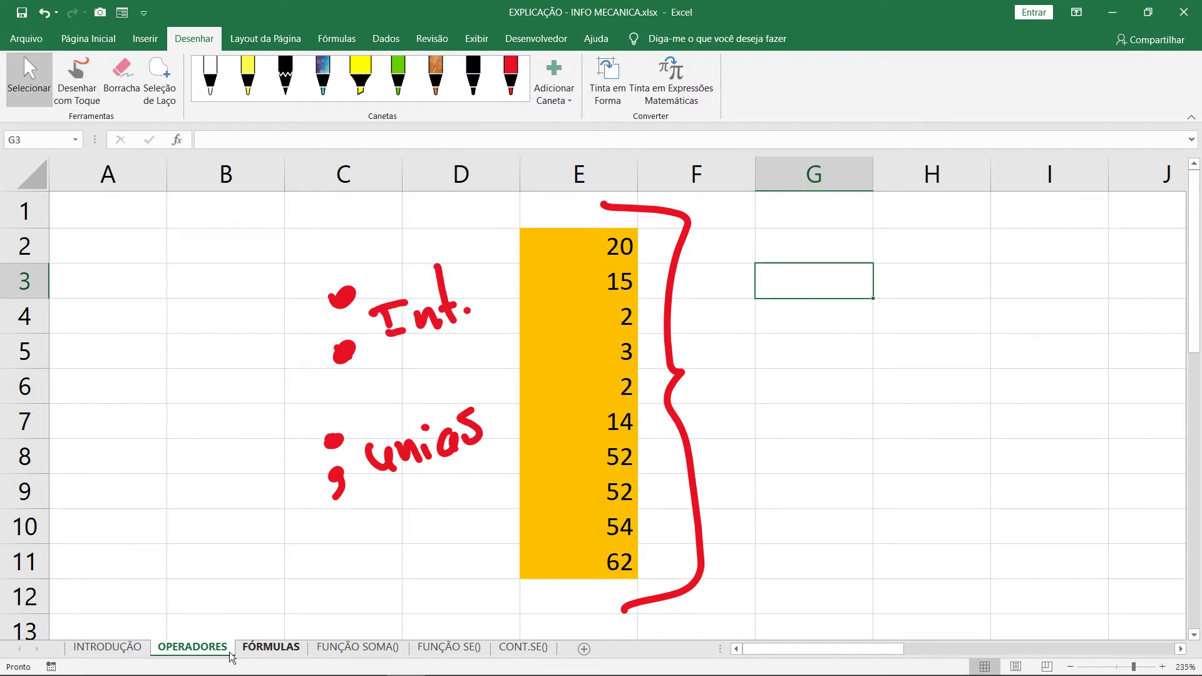
click(367, 651)
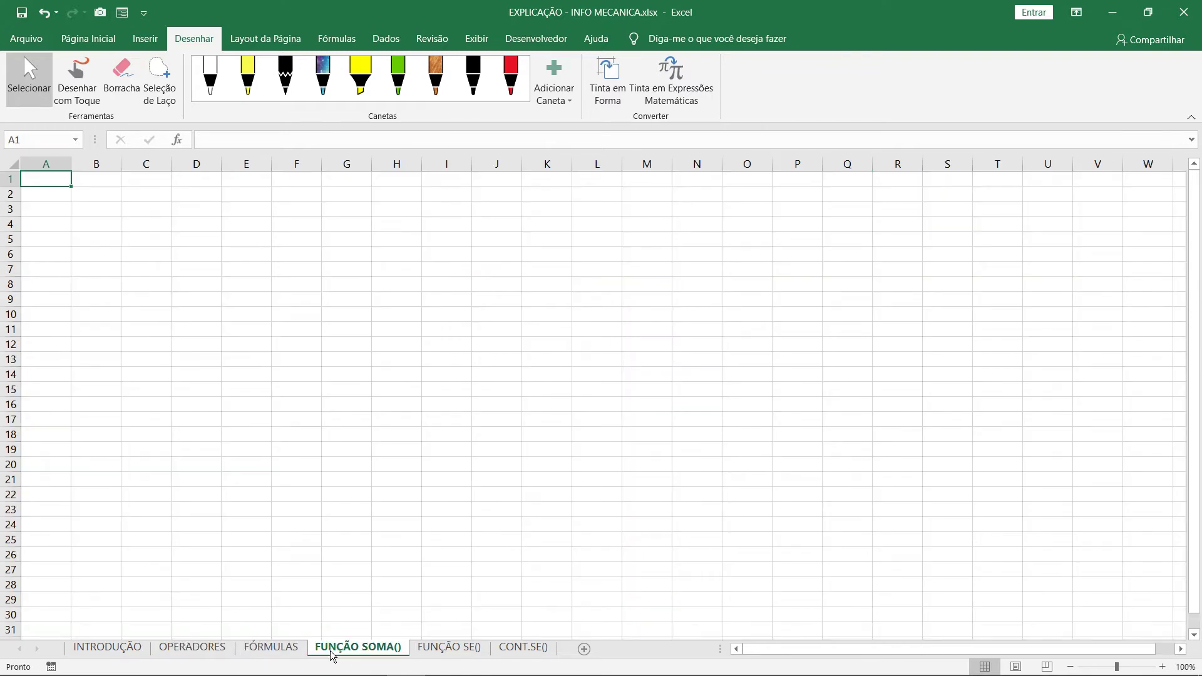
click(206, 651)
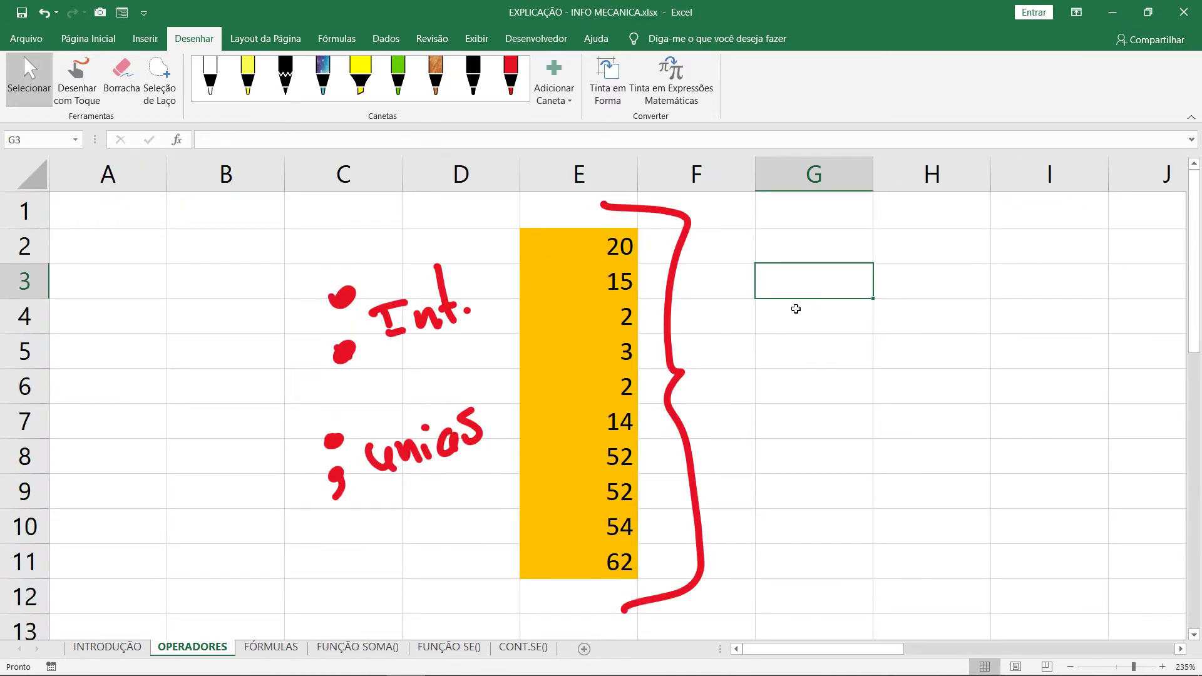
text(=)
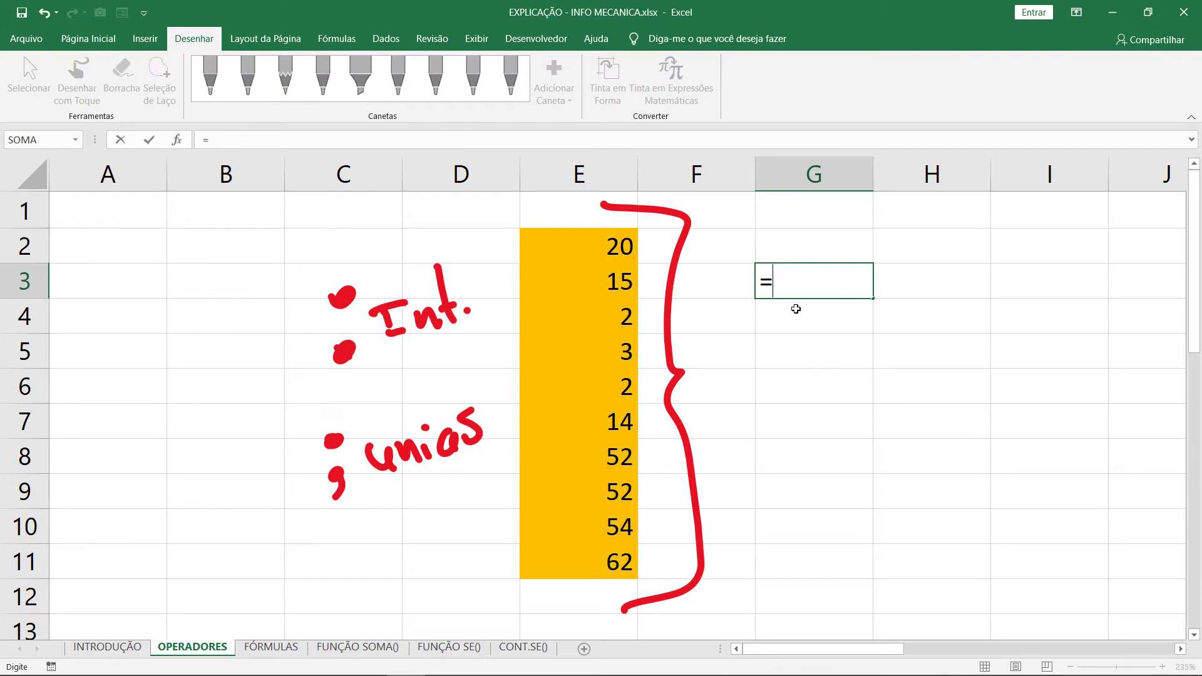
text(soma)
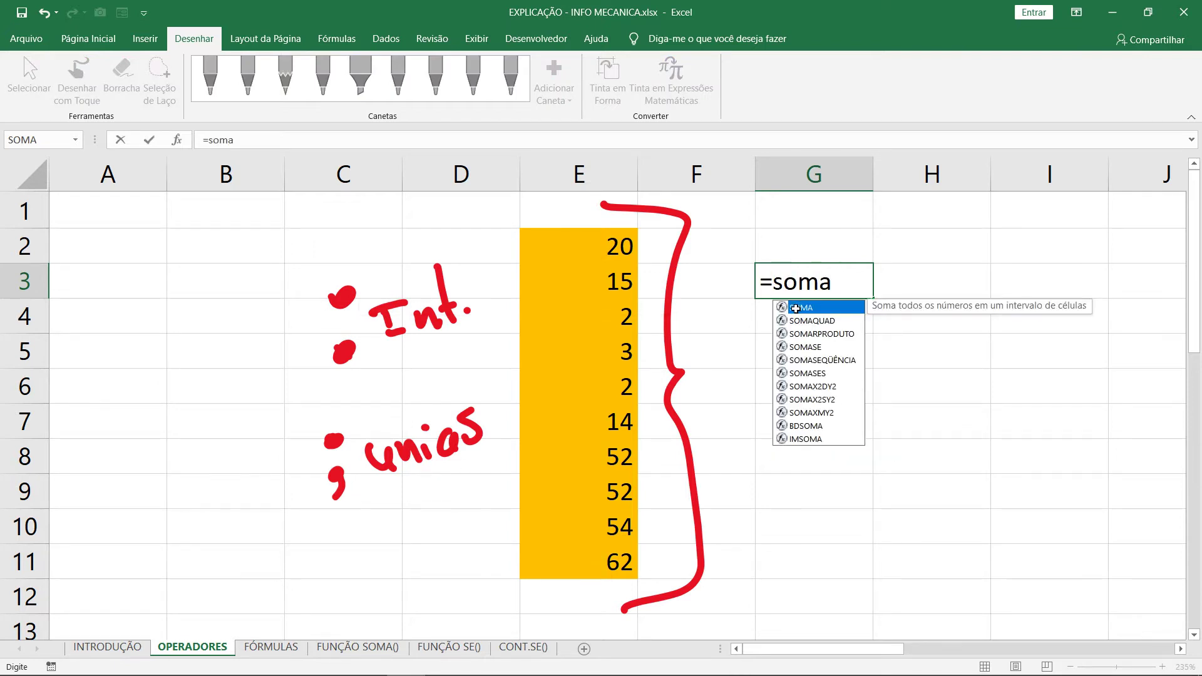
key(Tab)
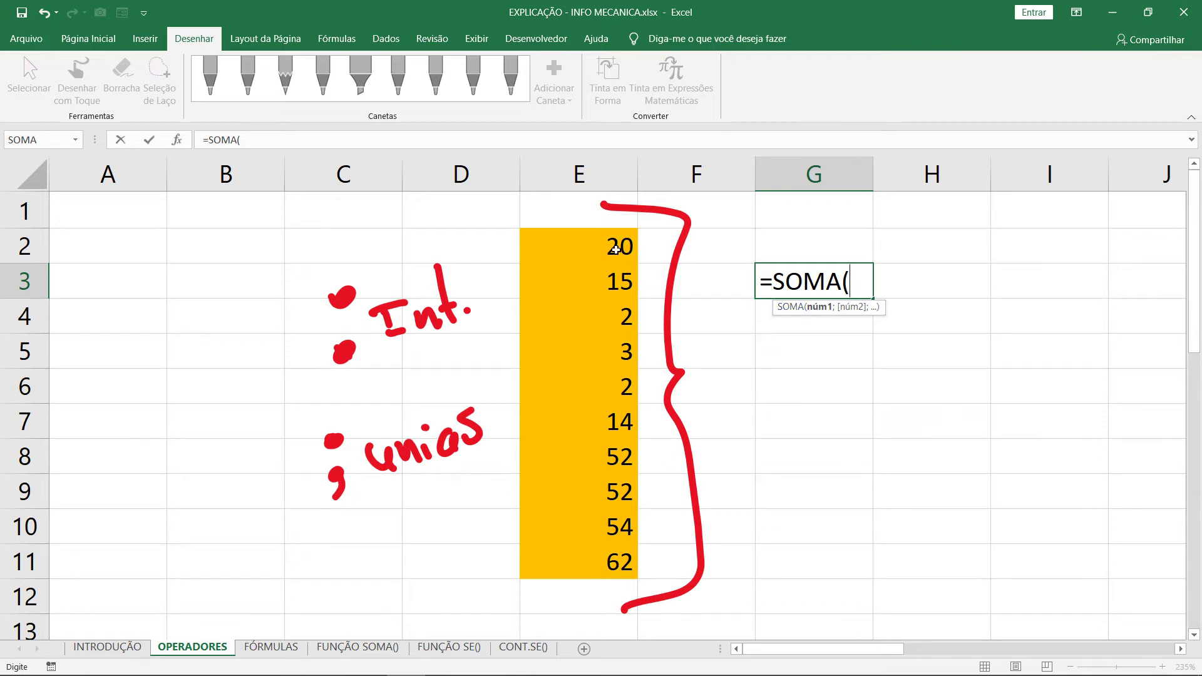
click(616, 250)
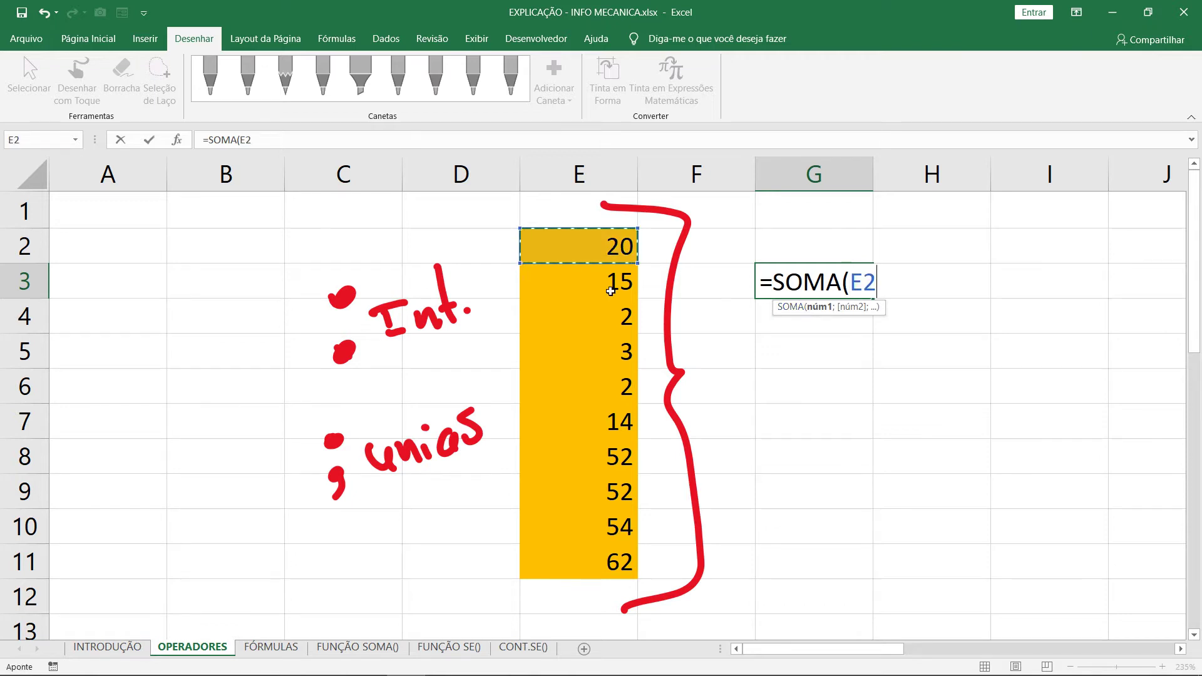
drag(616, 249, 591, 556)
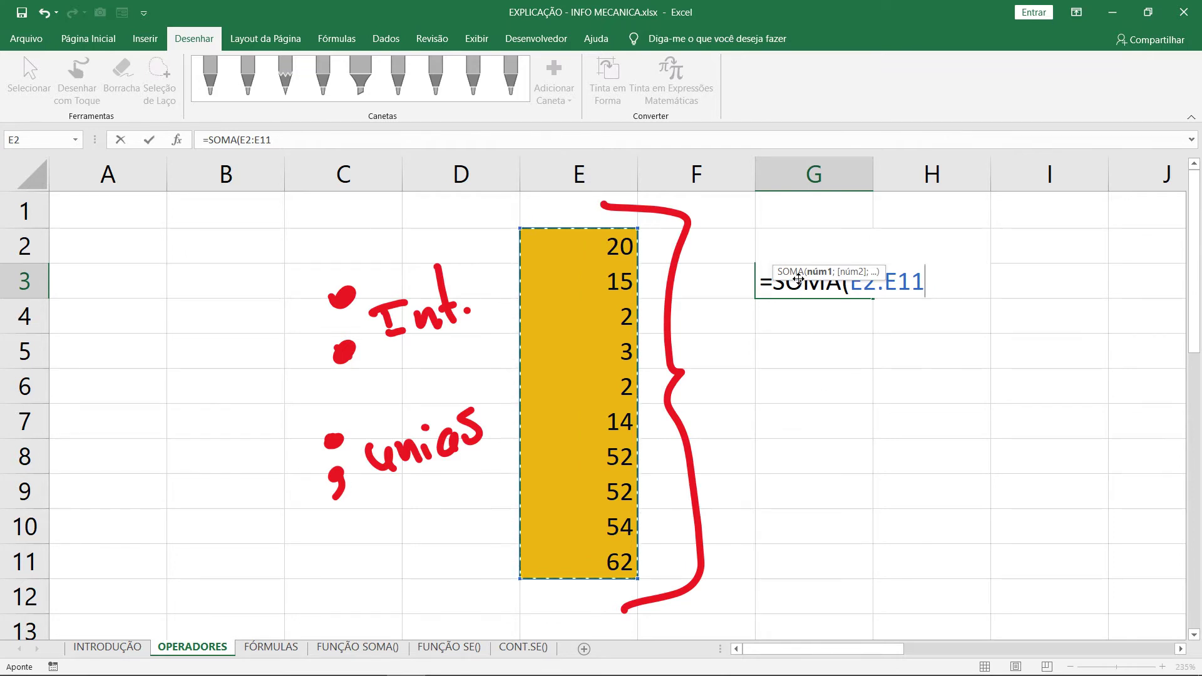
drag(798, 276, 804, 233)
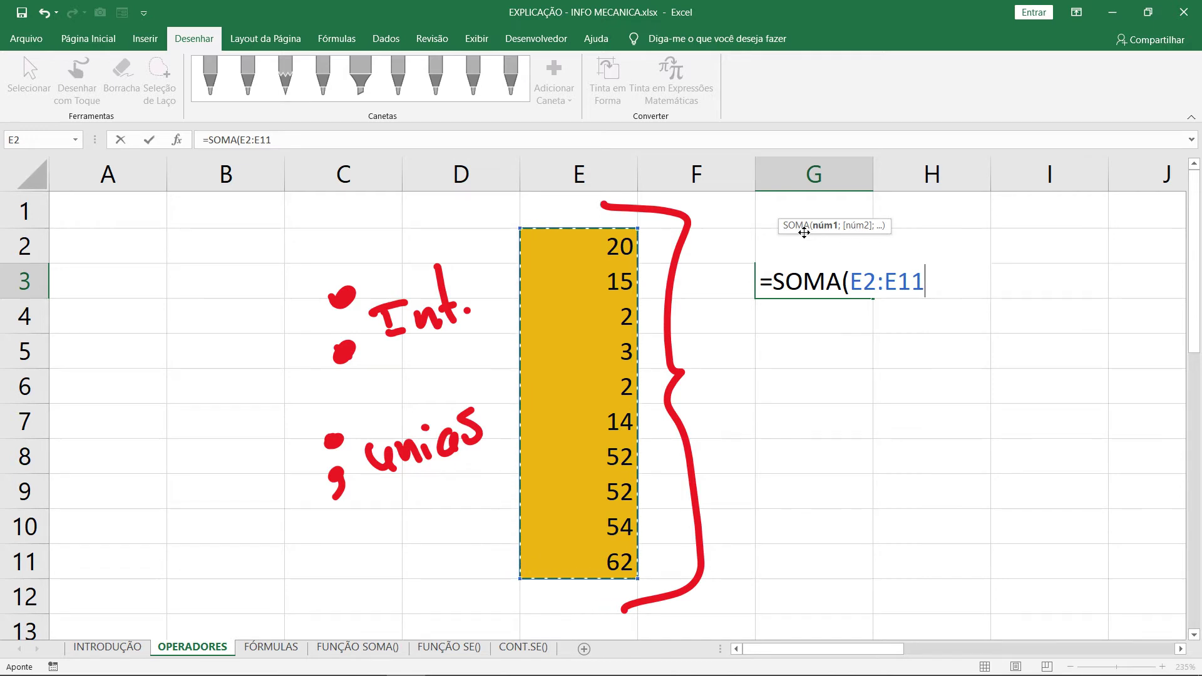
key(Return)
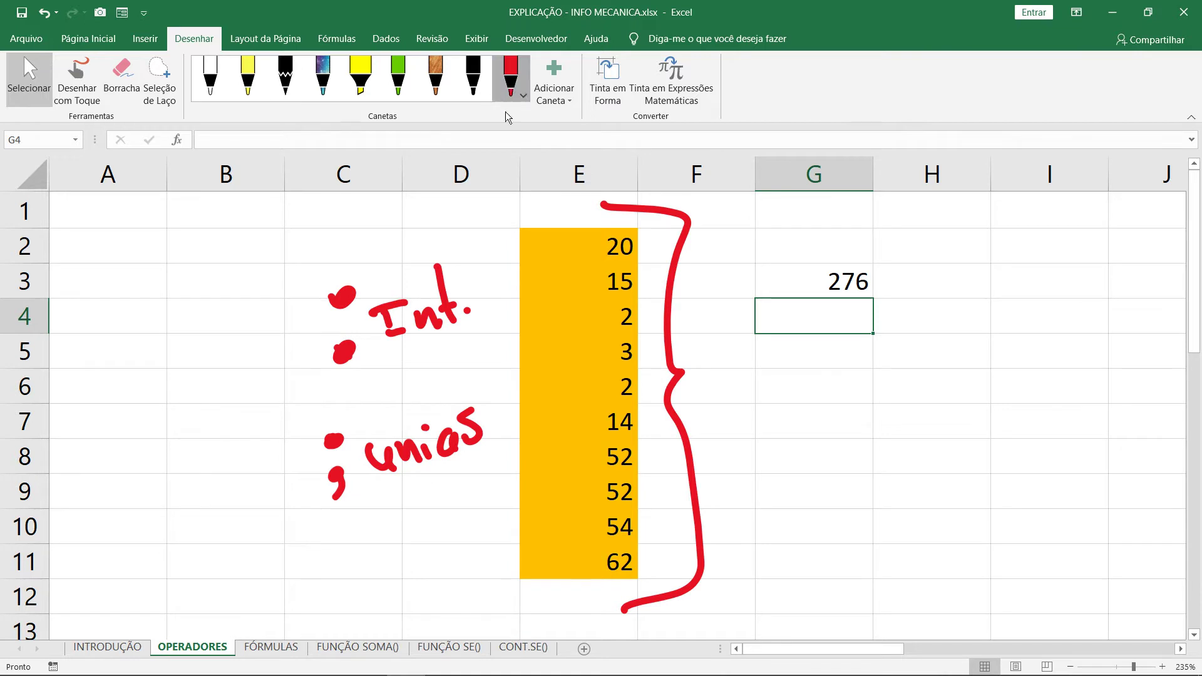
Draw a red downward arrow through the gold cells from E2 to E11.
click(509, 94)
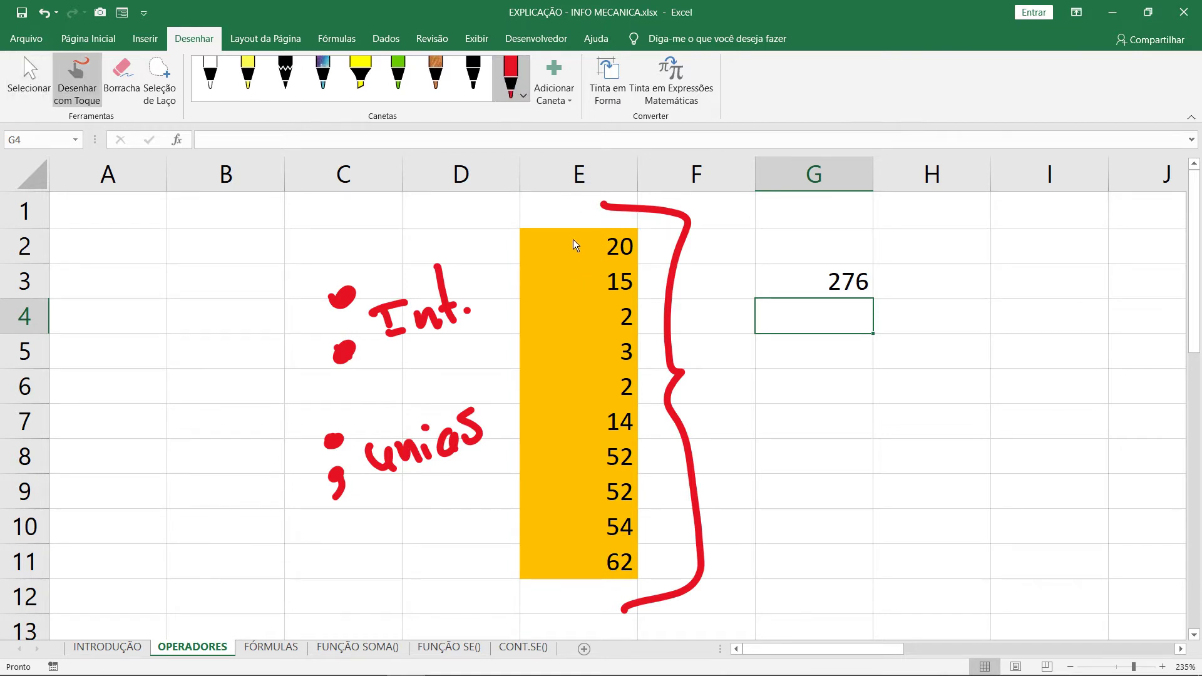
drag(570, 345, 571, 492)
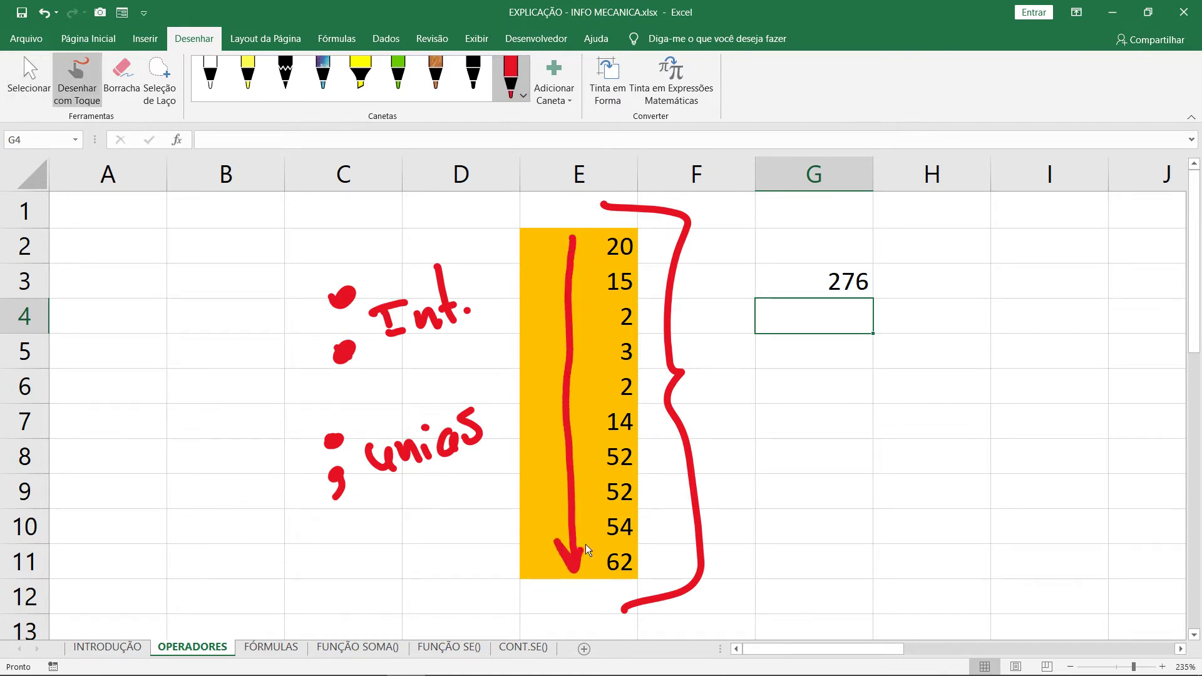
drag(585, 542, 573, 570)
Circle the sum in G3 in red and handwrite an underlined =SOMA() beside it.
mouse_move(866, 246)
mouse_down()
mouse_move(821, 320)
mouse_move(838, 253)
mouse_up()
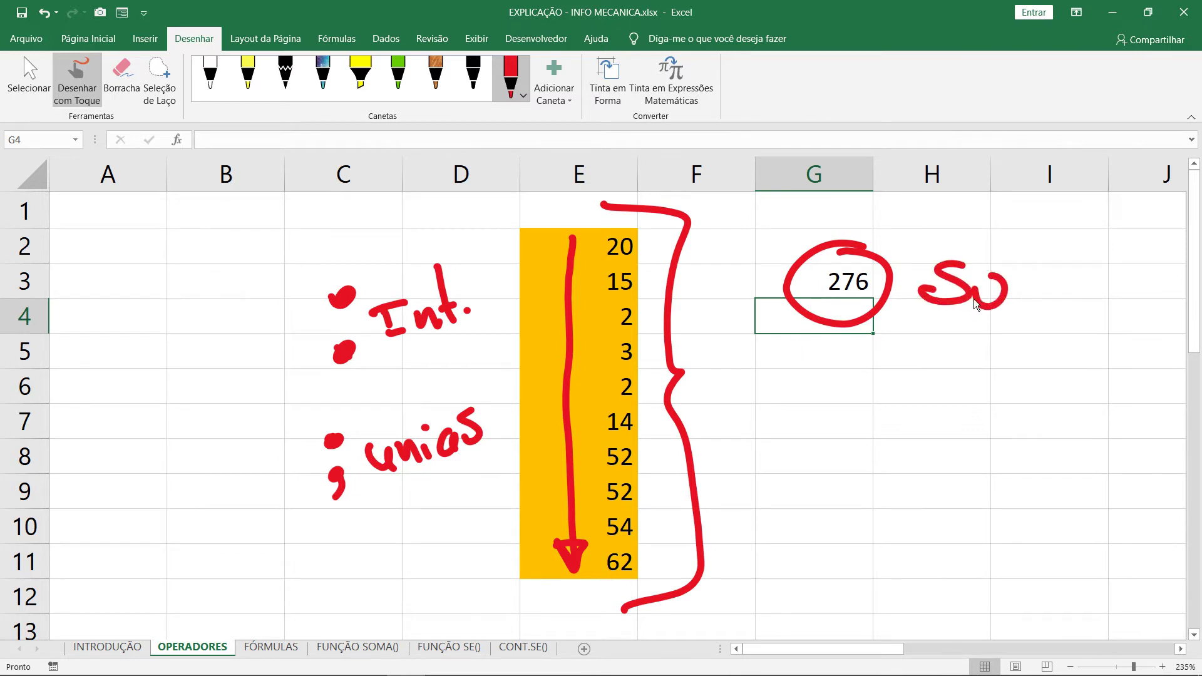
drag(1058, 307, 1079, 306)
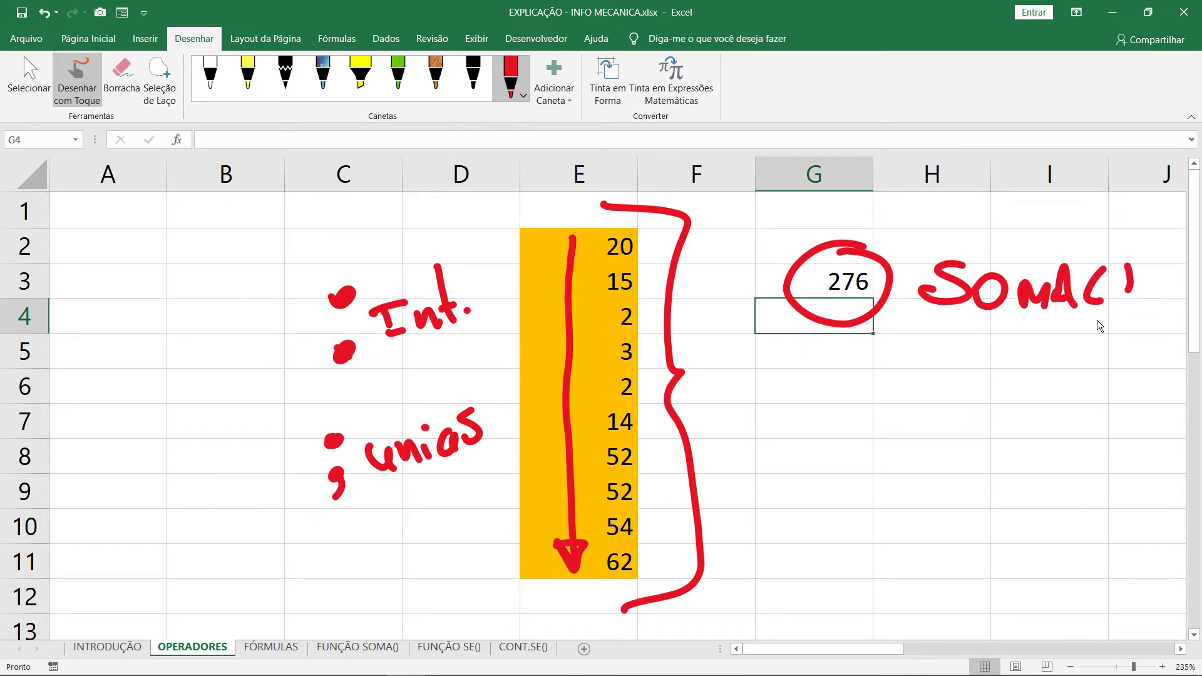
drag(939, 352, 1083, 343)
drag(894, 288, 907, 286)
drag(892, 295, 905, 295)
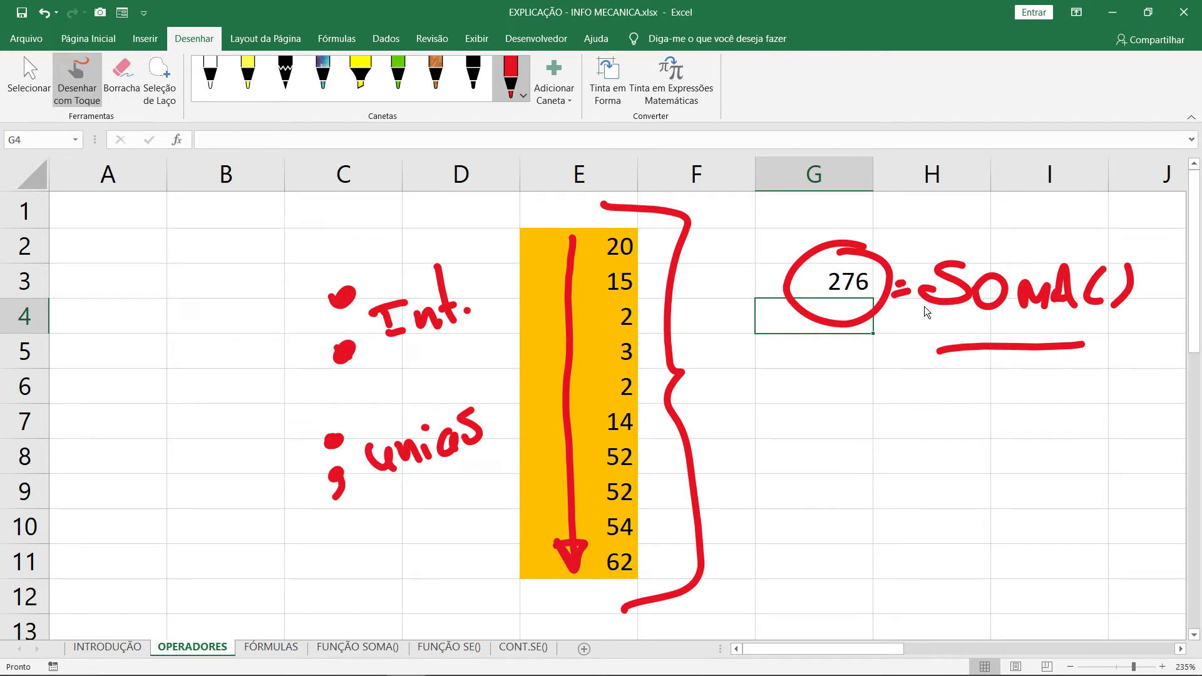
Circle the handwritten colon with its Int. note in red, and draw a second circled colon in column A.
mouse_move(442, 233)
mouse_down()
mouse_move(279, 339)
mouse_move(446, 358)
mouse_up()
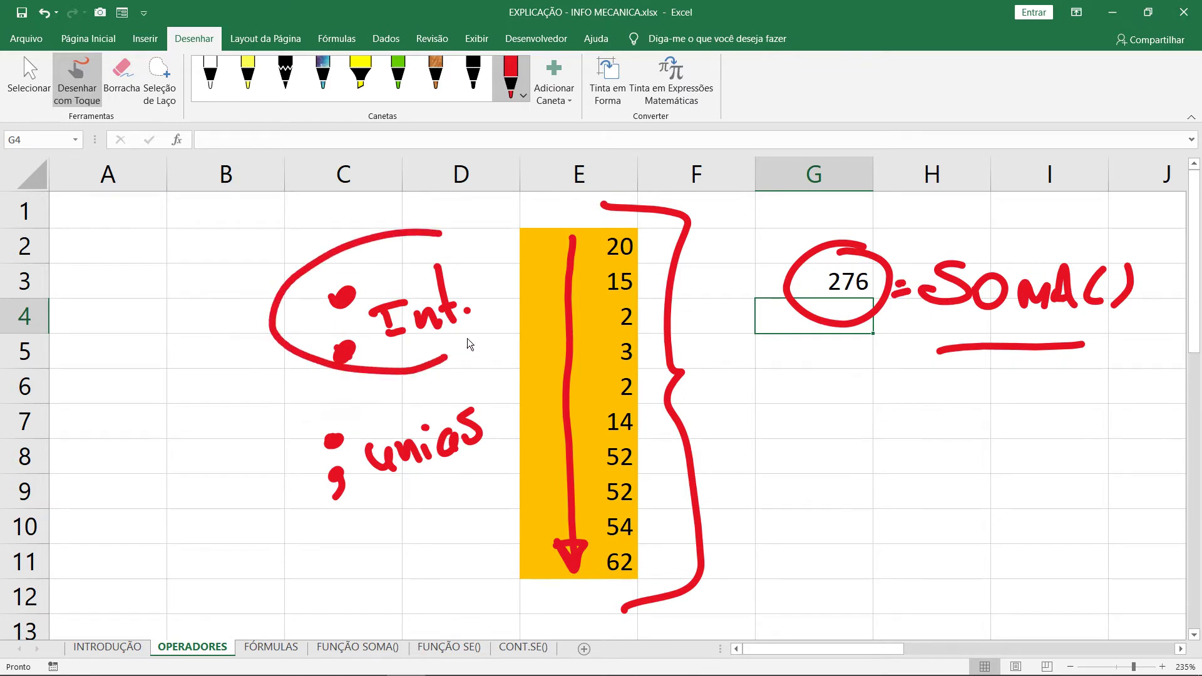
drag(421, 232, 442, 232)
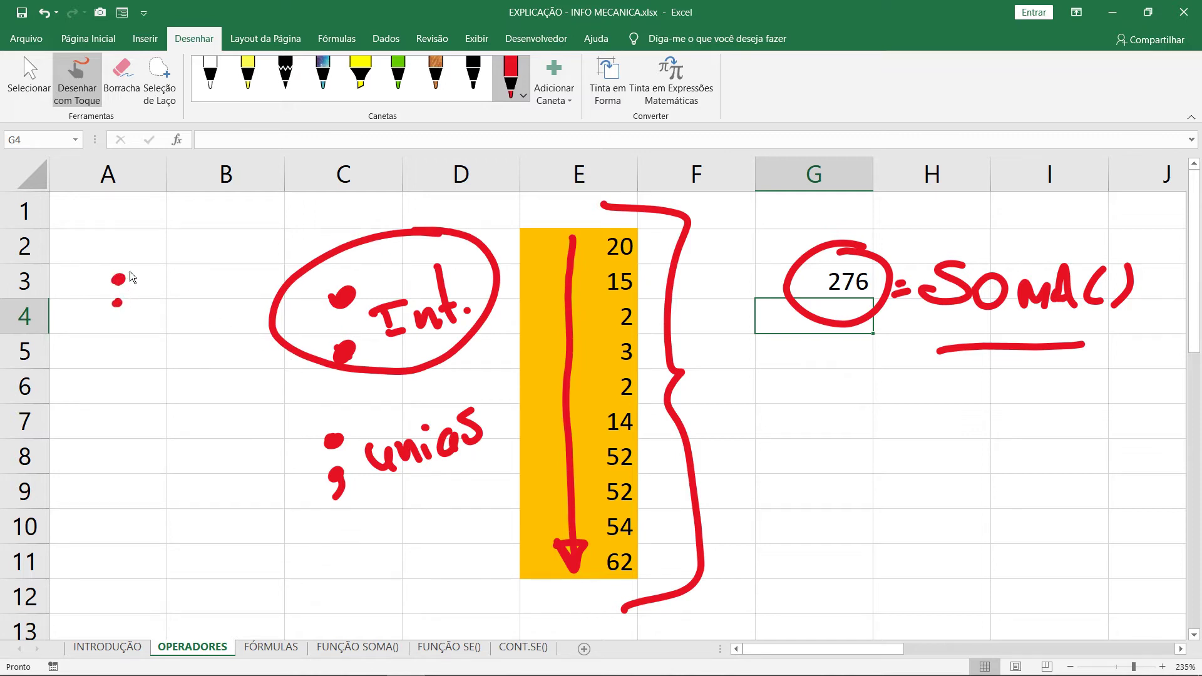
mouse_move(119, 240)
mouse_down()
mouse_move(62, 317)
mouse_move(103, 249)
mouse_up()
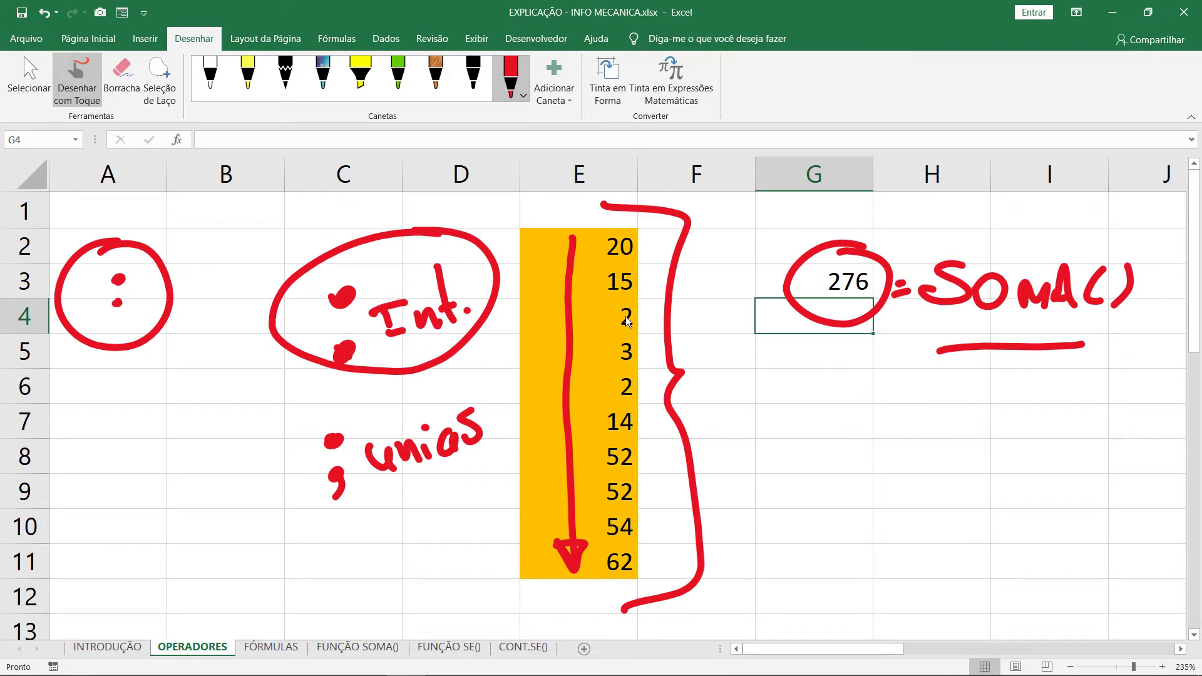
Clear the numbers from cells E4:E9.
click(28, 81)
drag(611, 314, 601, 486)
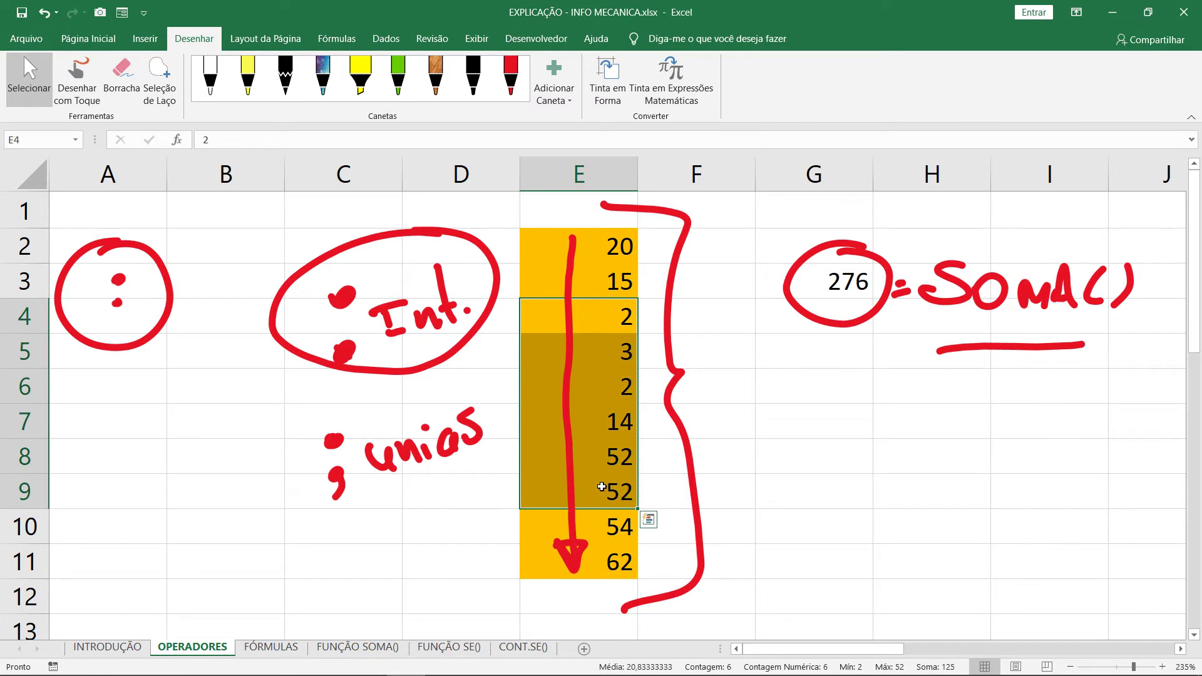
key(Delete)
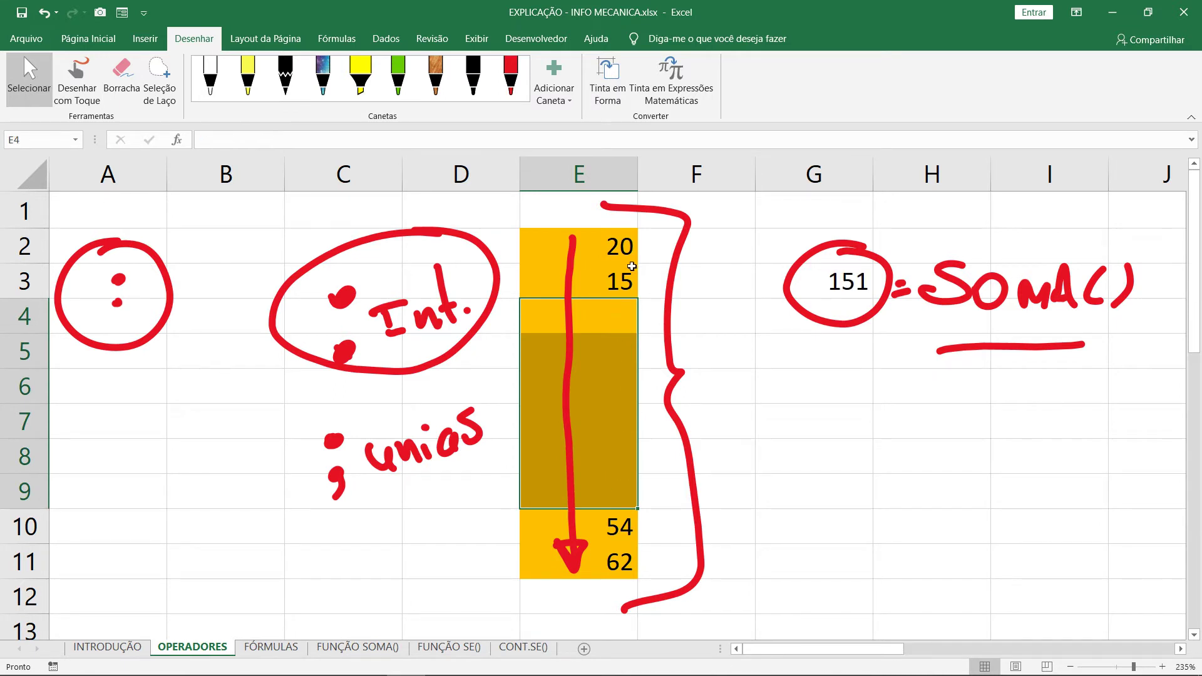
Highlight the numbers in E2:E3 and E10:E11, and enter 43 in cell E7.
drag(619, 251, 610, 281)
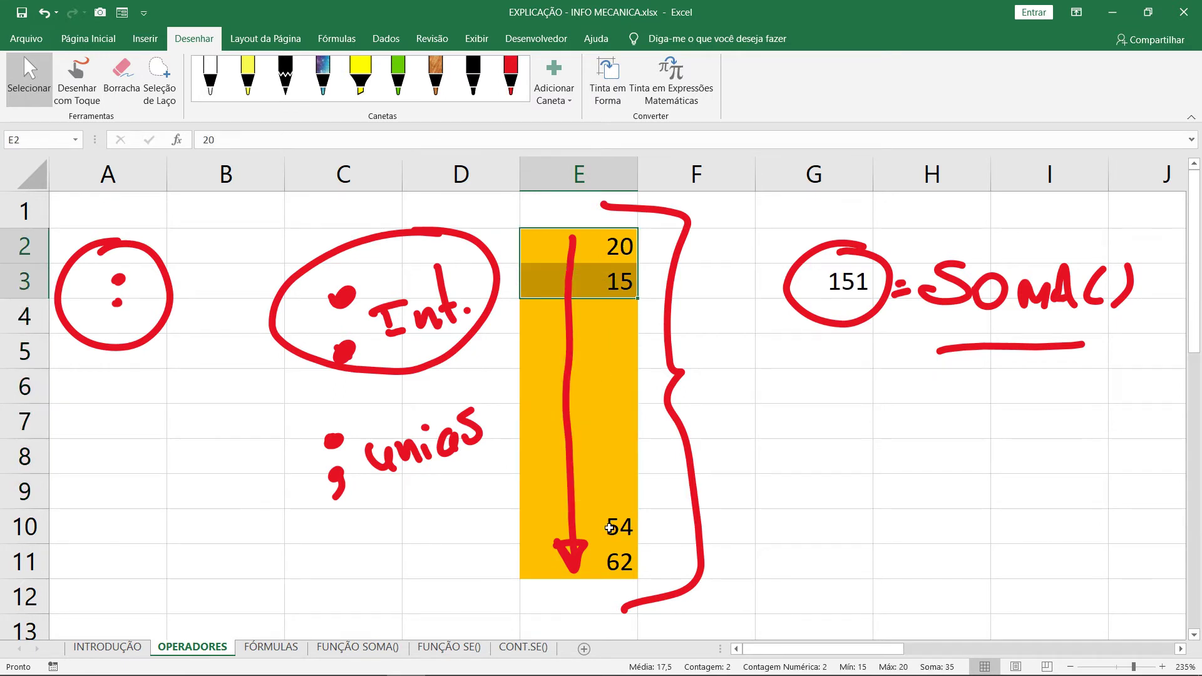
key(ctrl+q)
key(Escape)
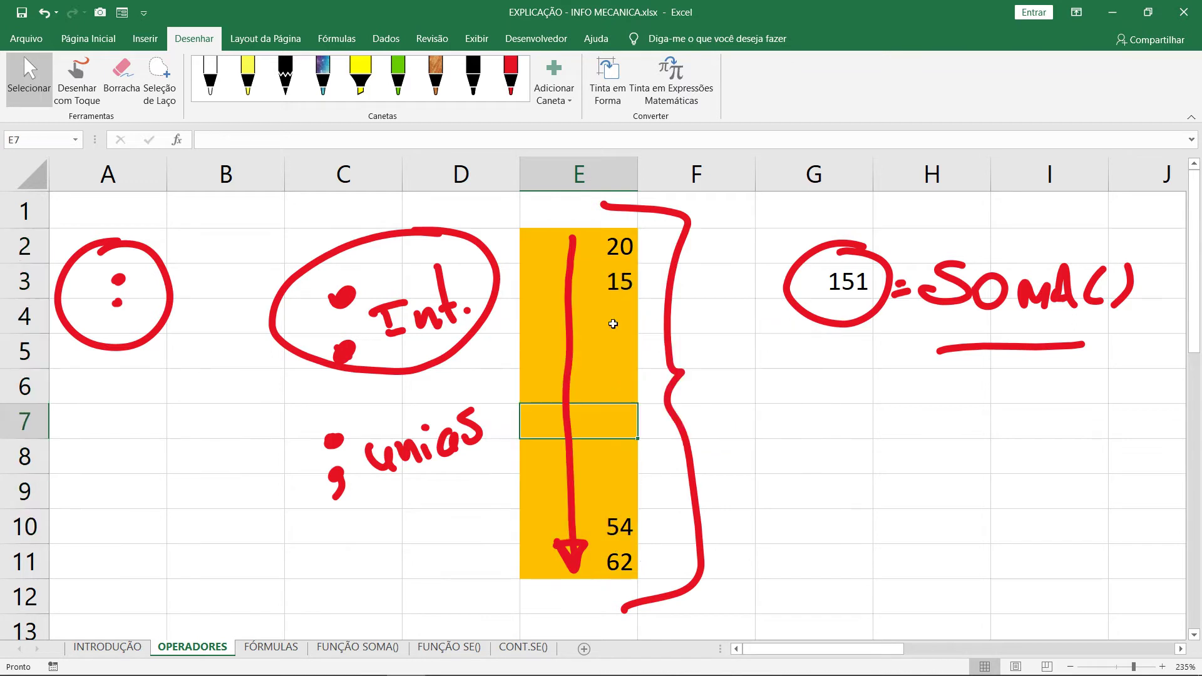
ctrl+drag(594, 521, 595, 561)
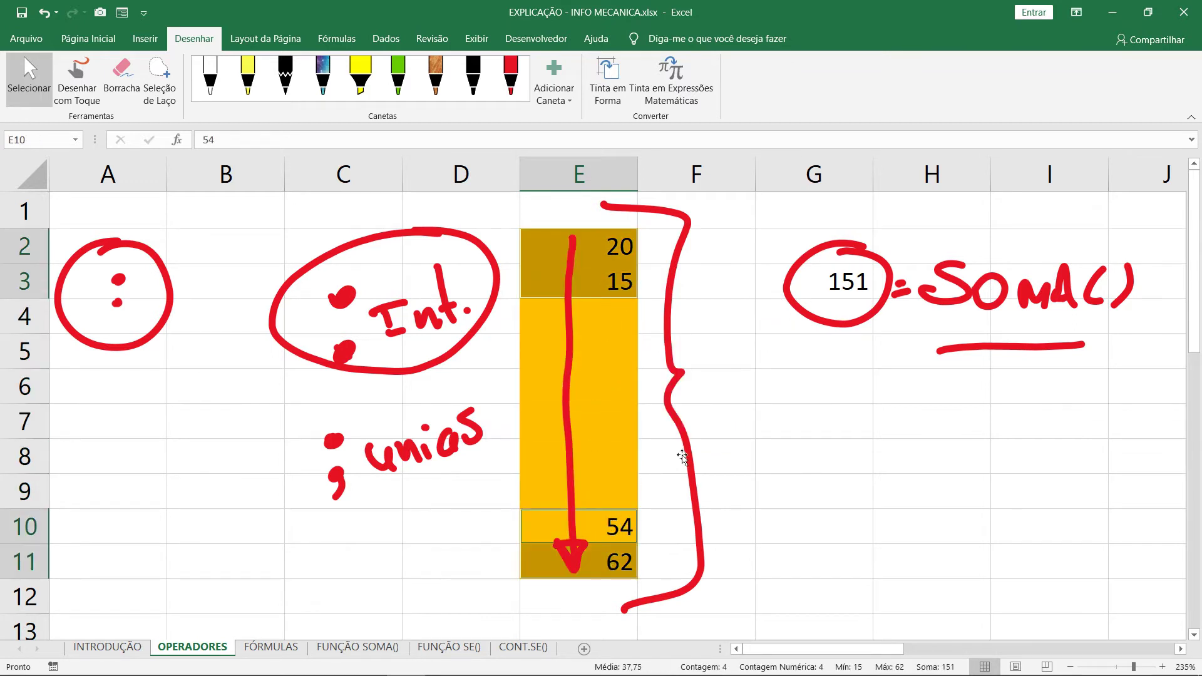
click(604, 416)
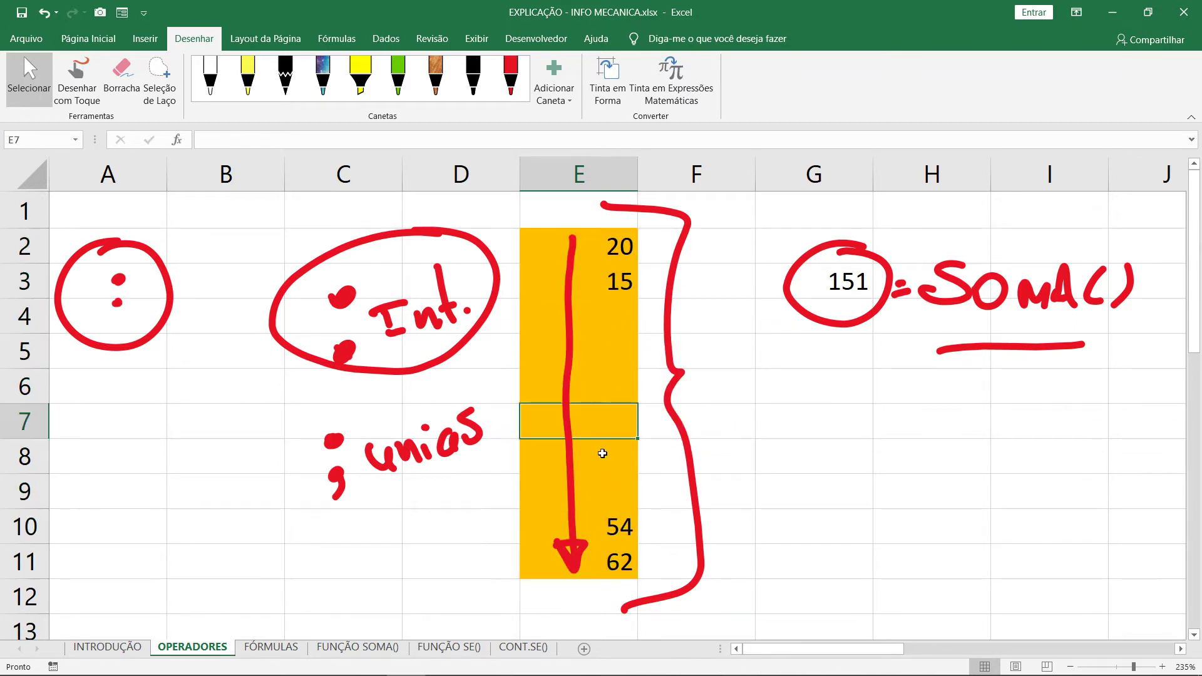
text(43)
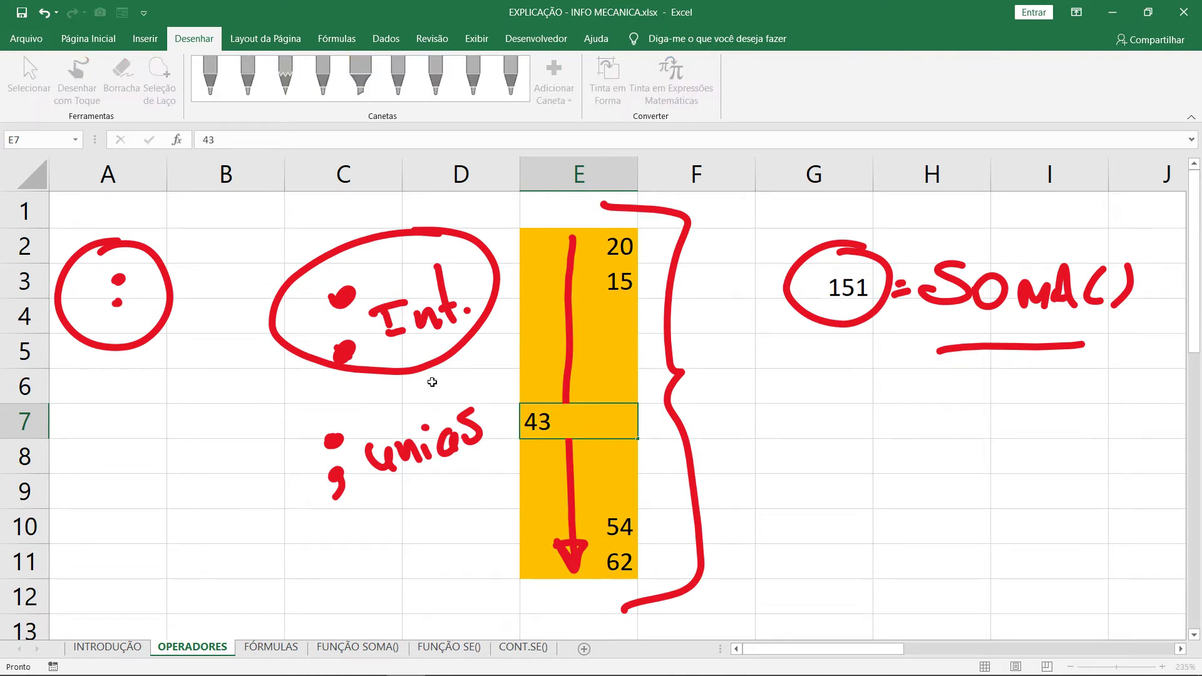
key(Return)
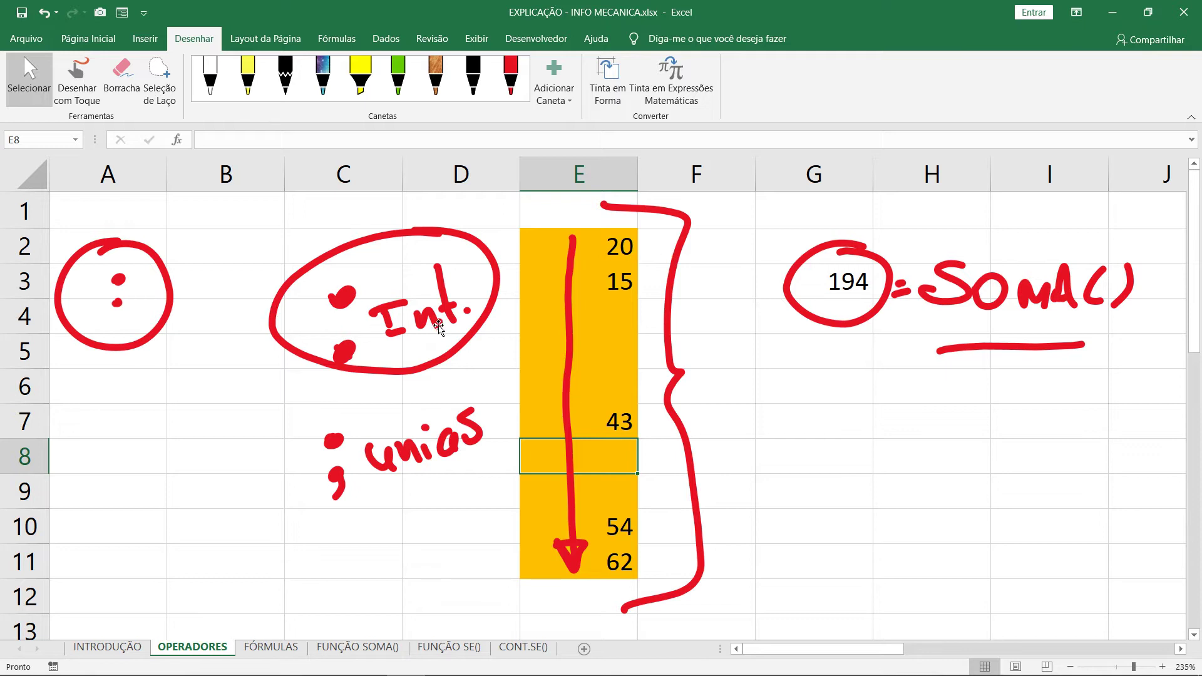
Circle the handwritten semicolon and its union note in red, and reduce the red pen's thickness.
click(511, 78)
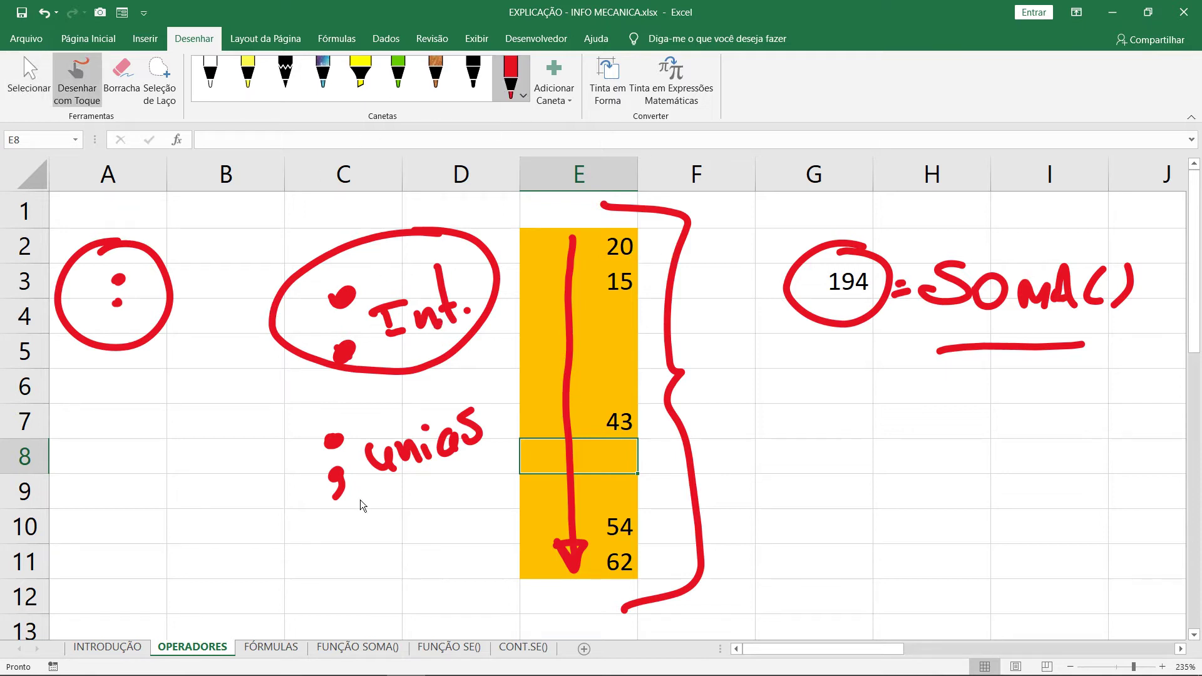
mouse_move(449, 385)
mouse_down()
mouse_move(271, 483)
mouse_move(464, 358)
mouse_move(375, 365)
mouse_up()
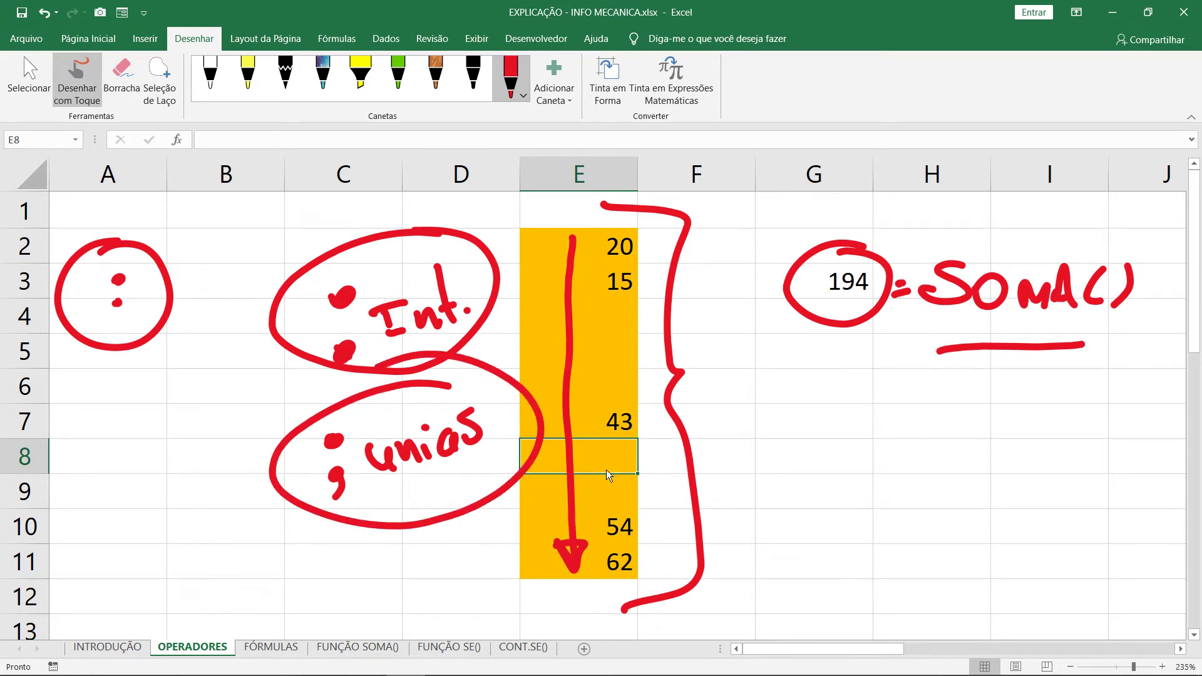
click(524, 96)
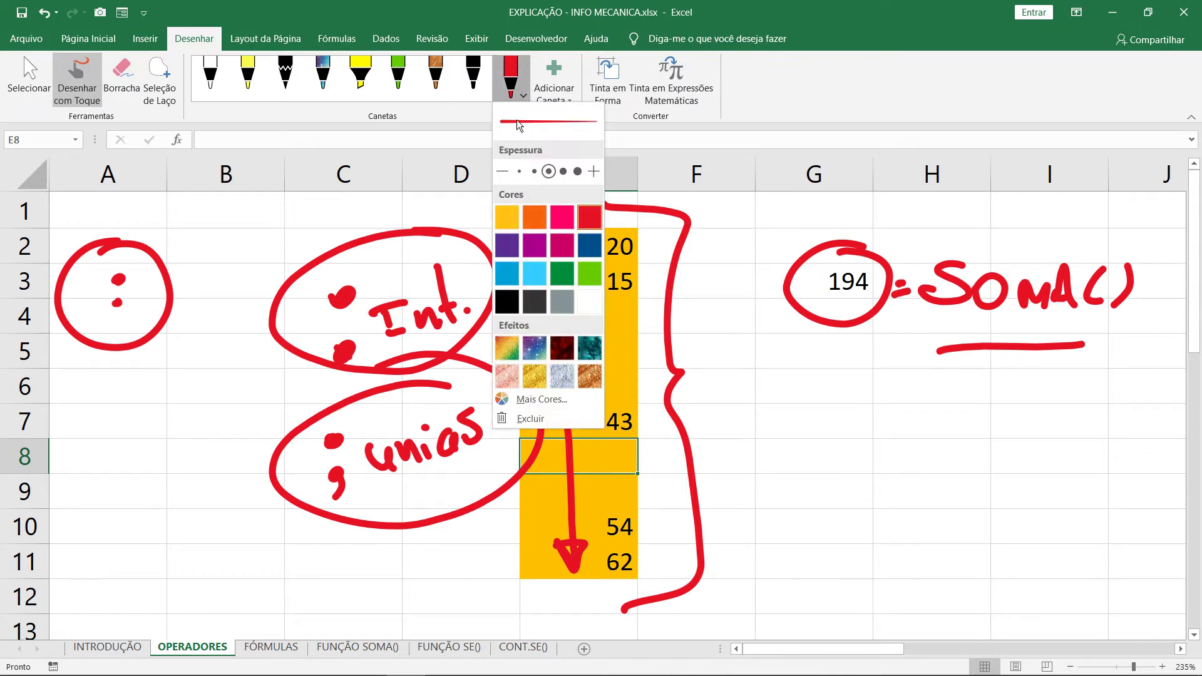
click(531, 171)
Handwrite =SOMA(E2:E11) in thin red ink below the underlined =SOMA() note.
click(839, 439)
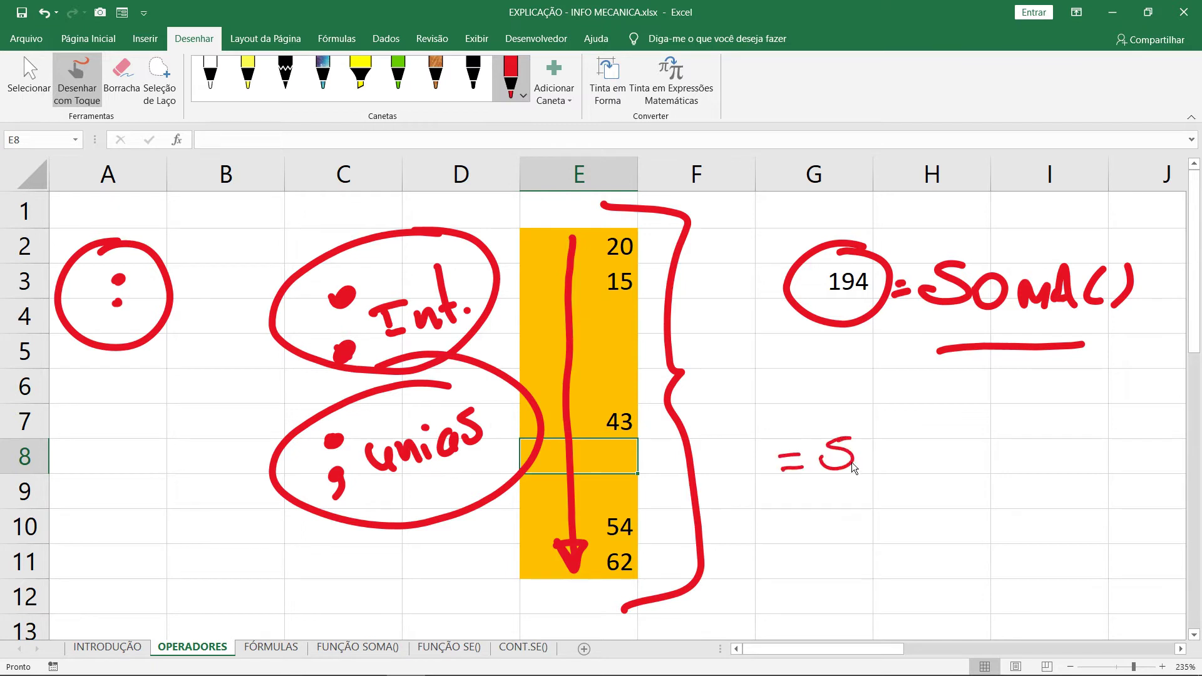
drag(866, 464, 864, 464)
drag(895, 440, 896, 460)
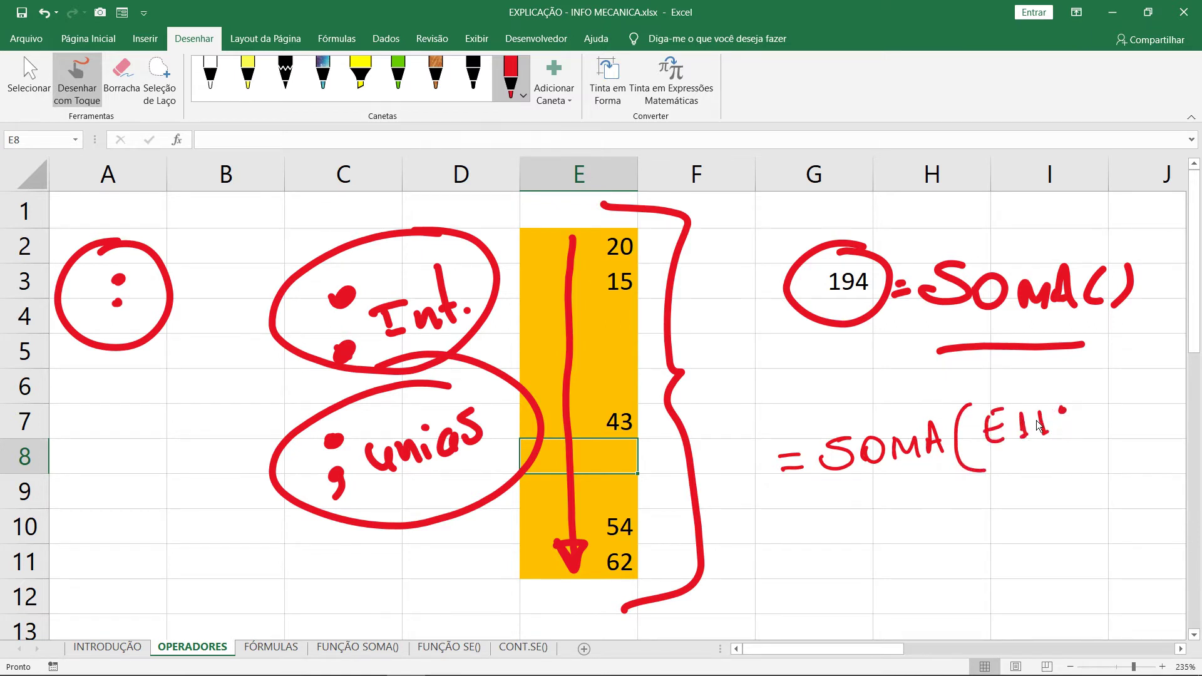
key(ctrl+z)
key(ctrl+z)
drag(1029, 408, 1032, 439)
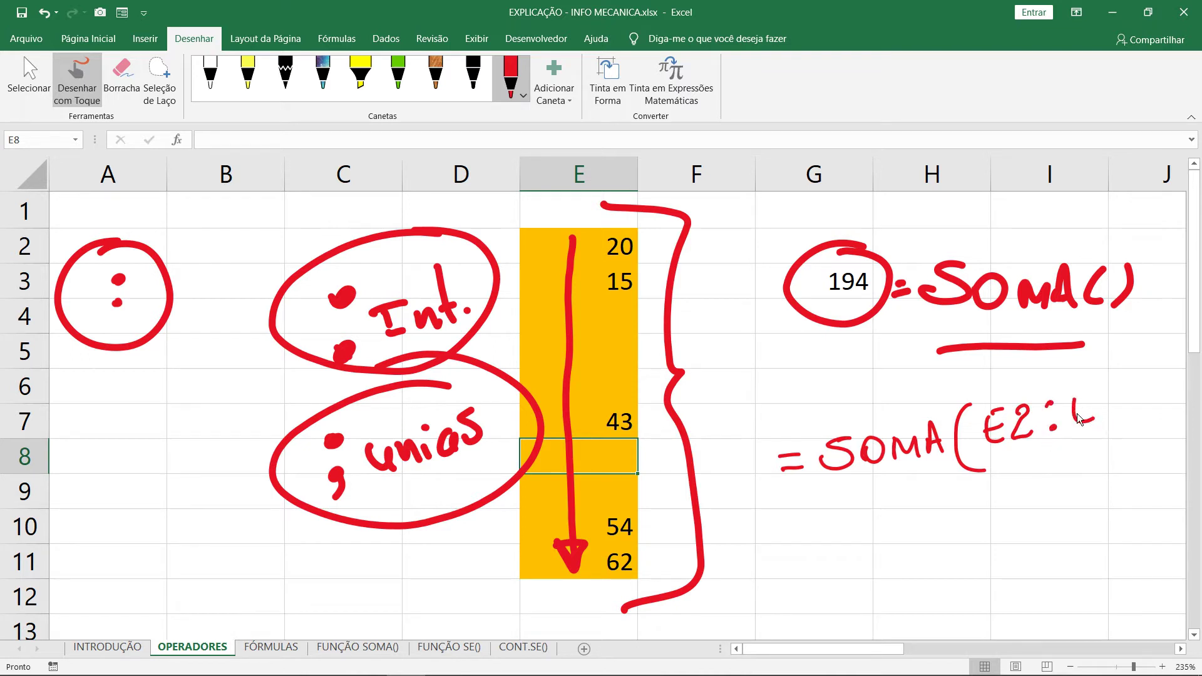
drag(1077, 417, 1092, 400)
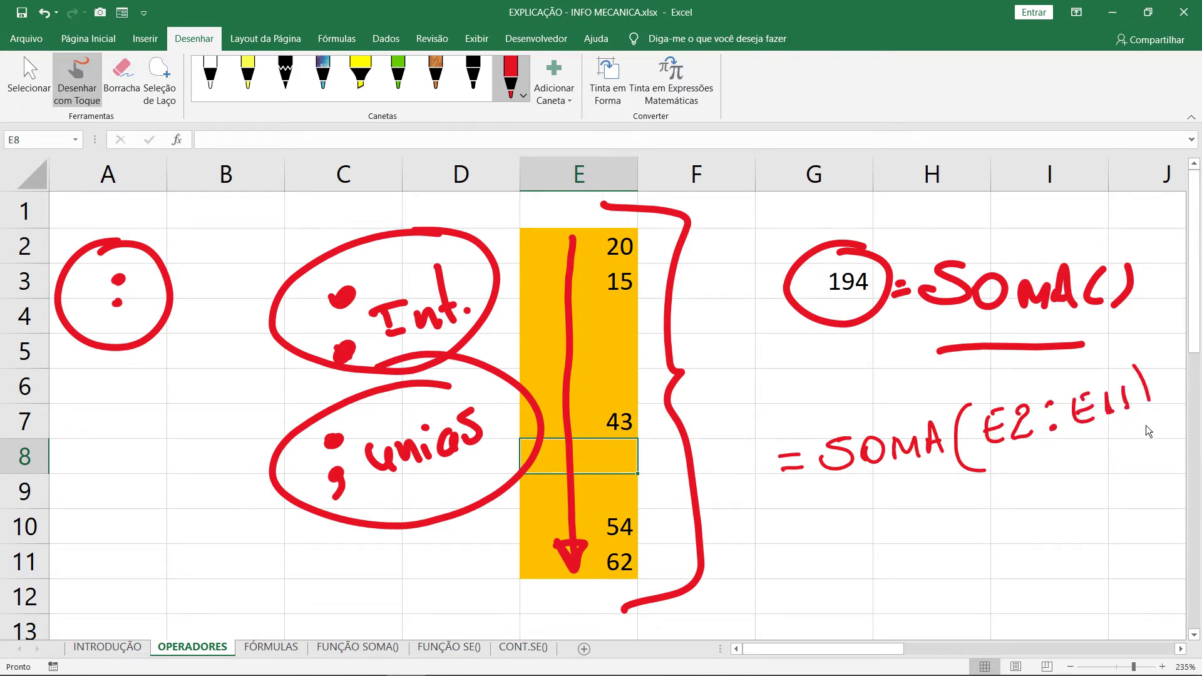
Point a red arrow at the union semicolon and handwrite =SOMA(E2;E3;E7 ...) below the interval formula, marking a semicolon under its colon.
drag(1056, 438, 1055, 445)
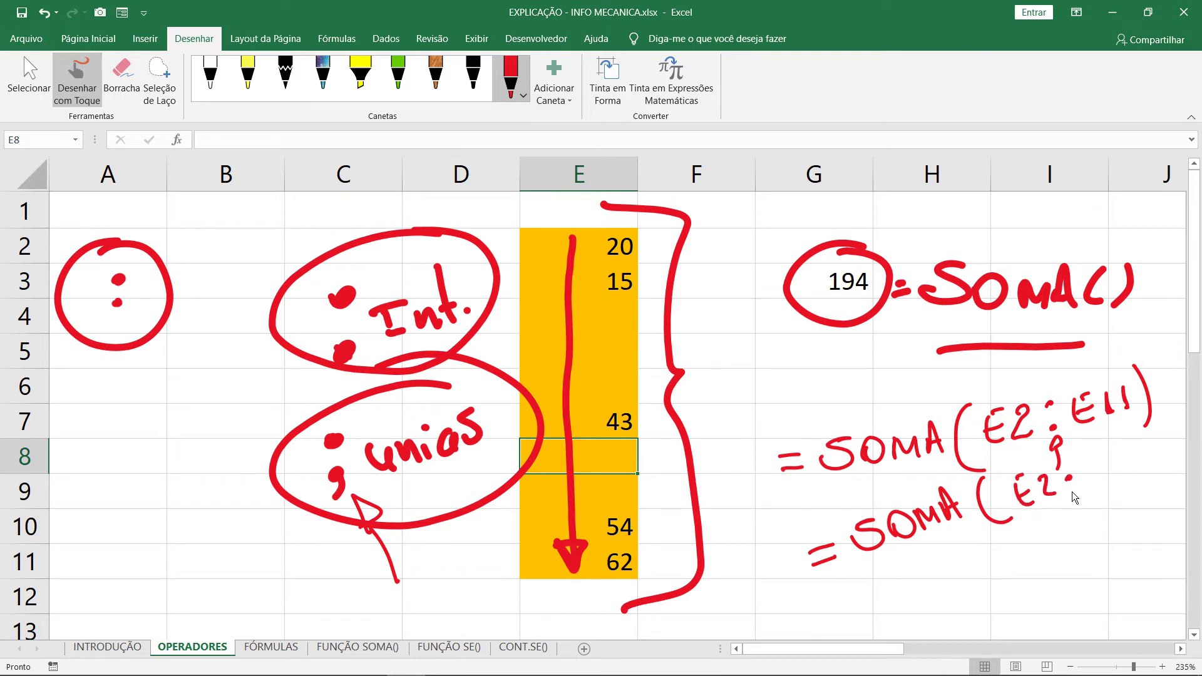
drag(1089, 468, 1106, 484)
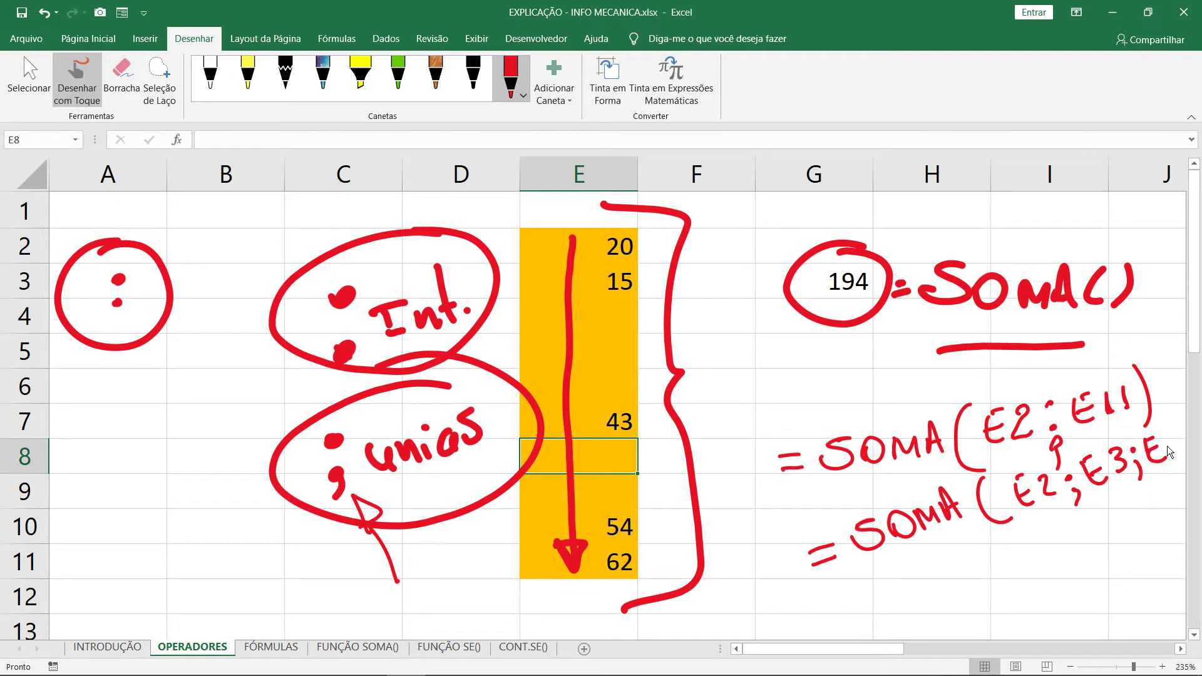
drag(1170, 442, 1174, 453)
Enter the formula =SOMA(E2;E3;E7;E10) in cell A9, picking each cell in column E individually.
click(16, 73)
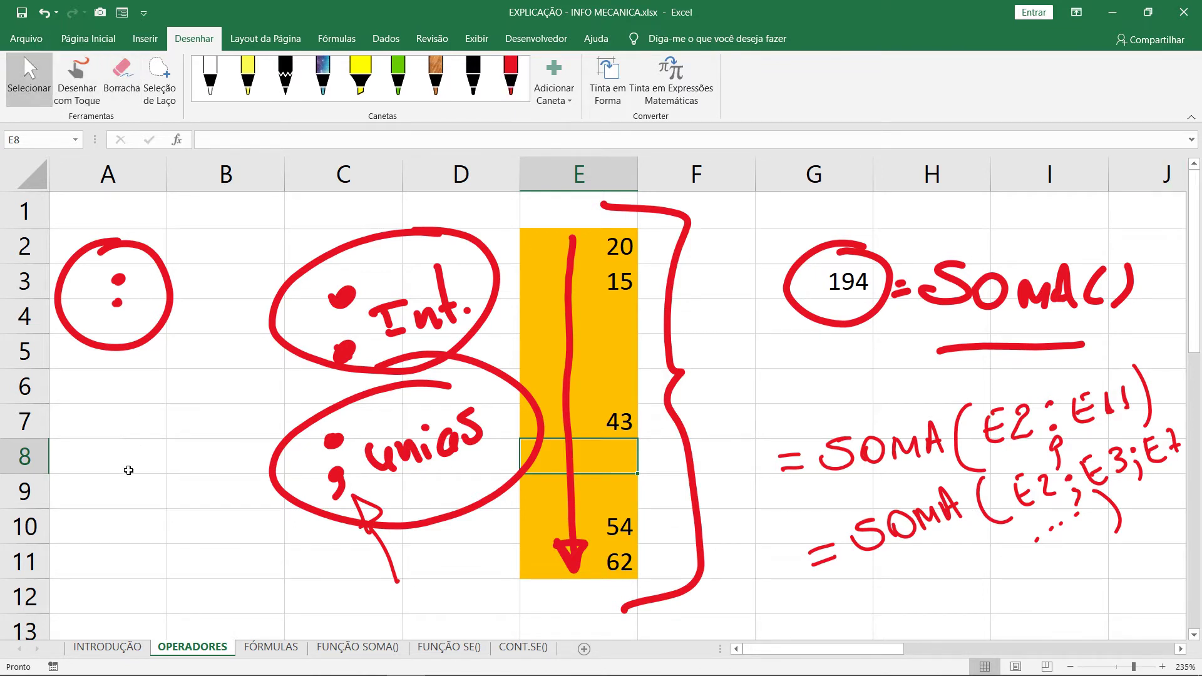
click(122, 492)
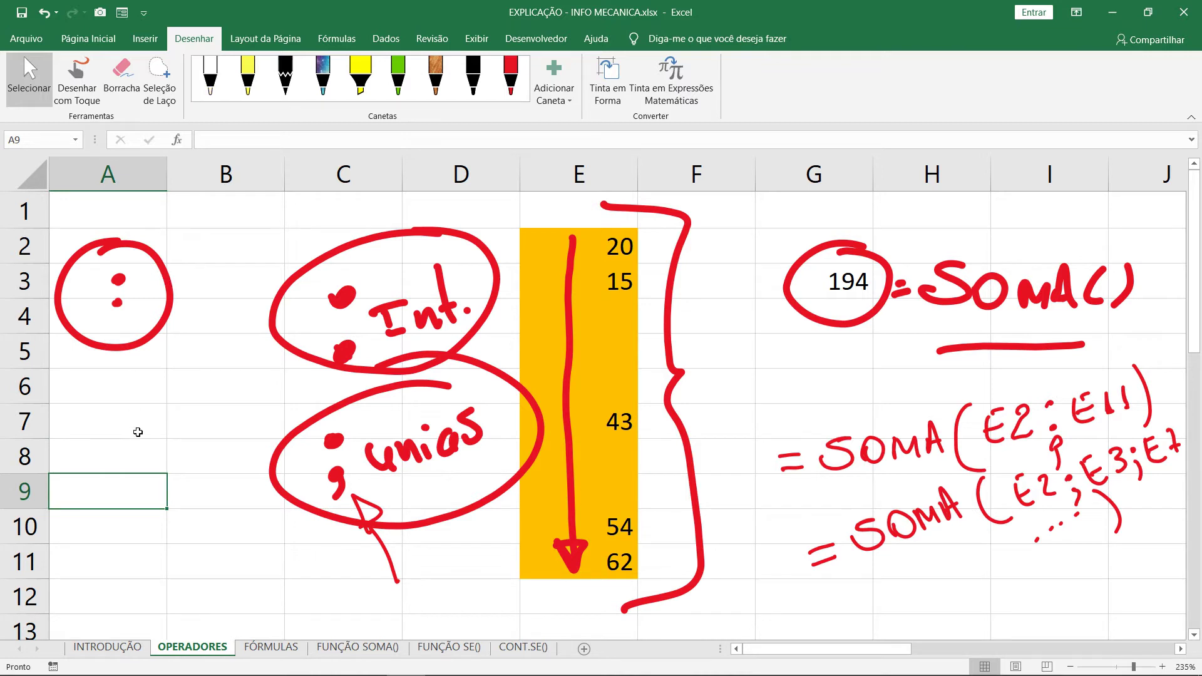
text(=)
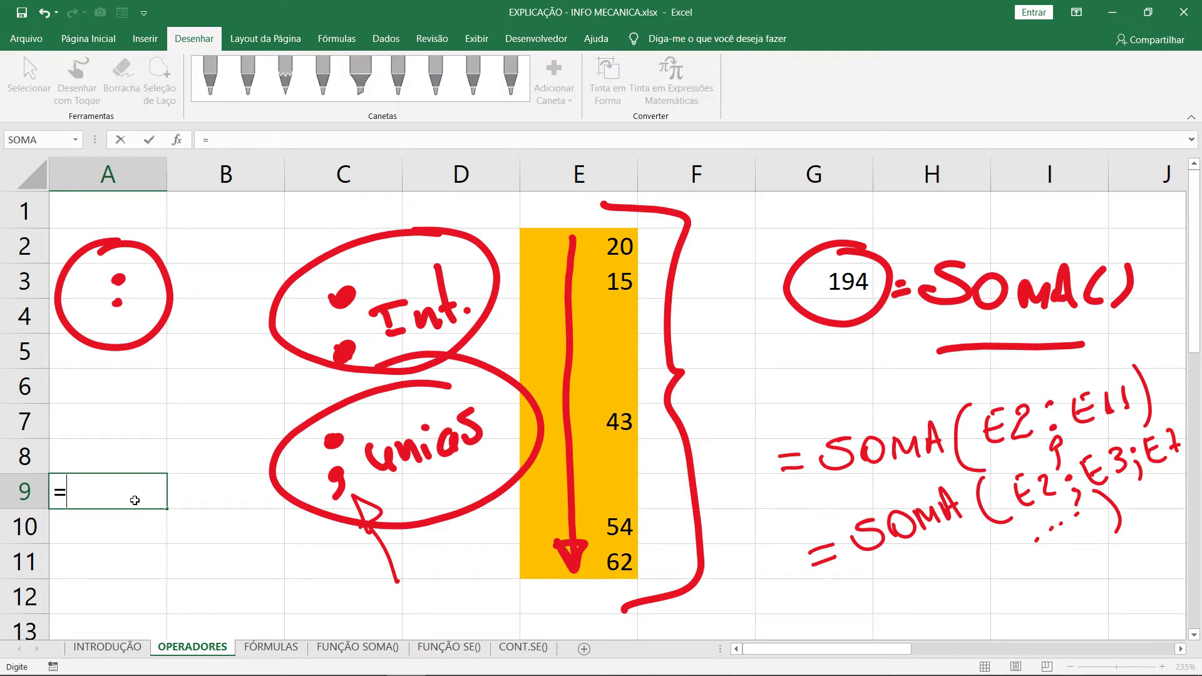
text(soma)
key(Tab)
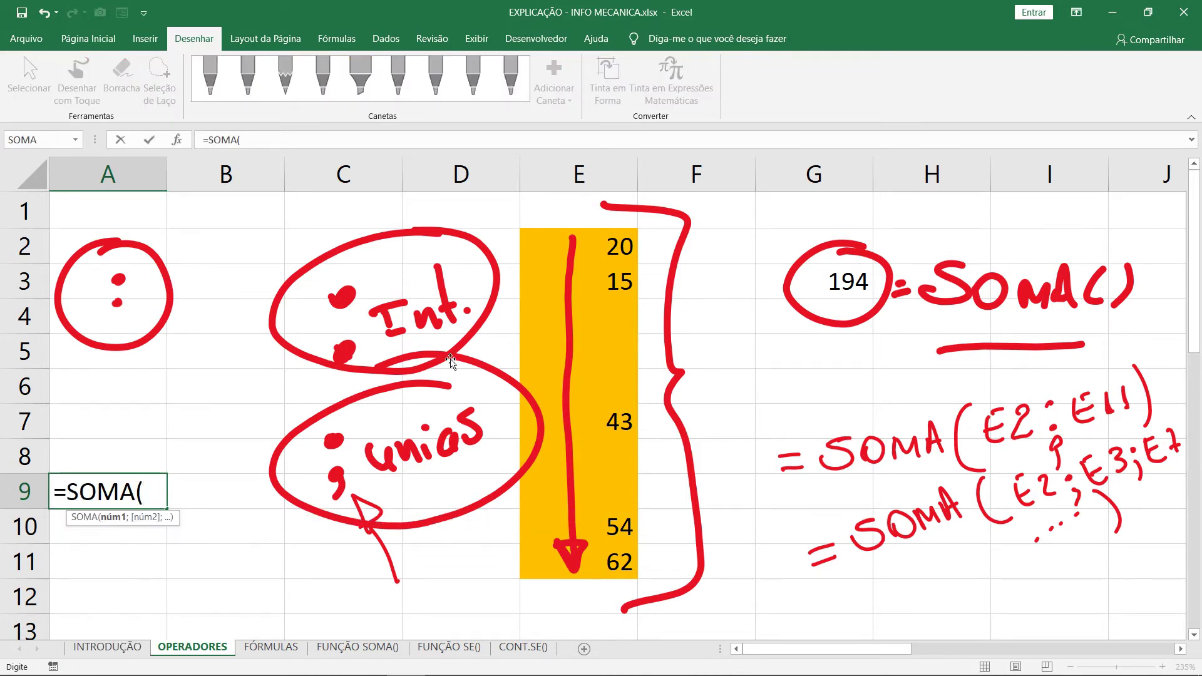
click(604, 252)
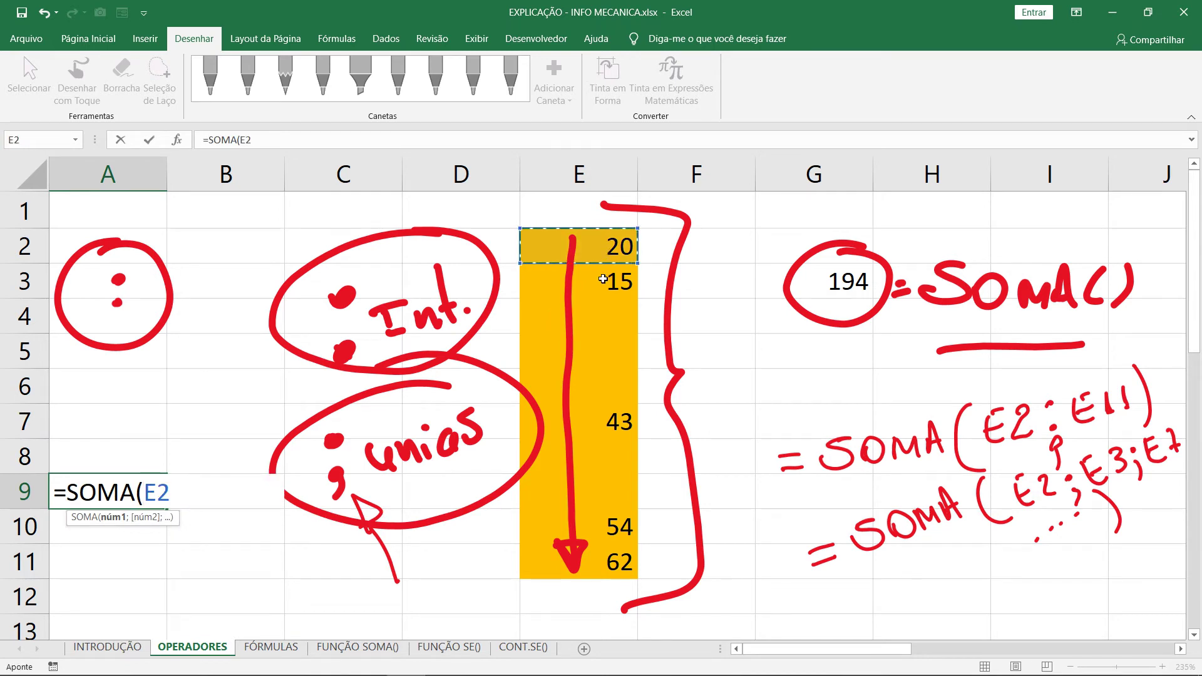
text(;)
click(603, 279)
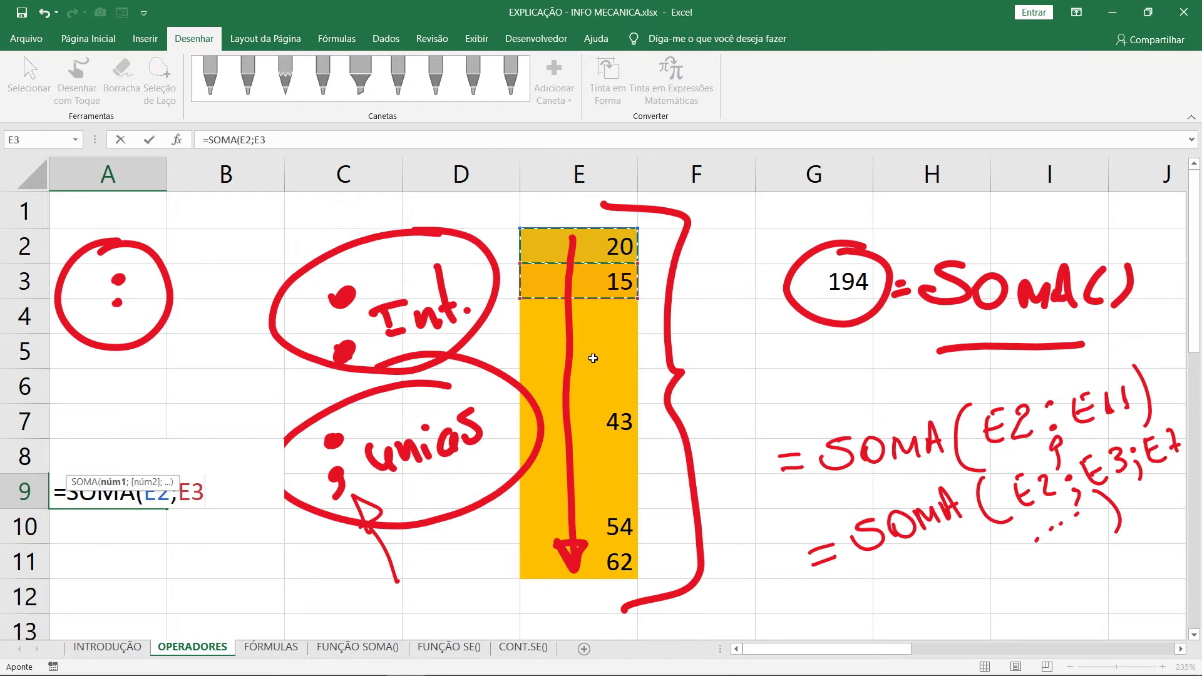
text(;)
click(594, 423)
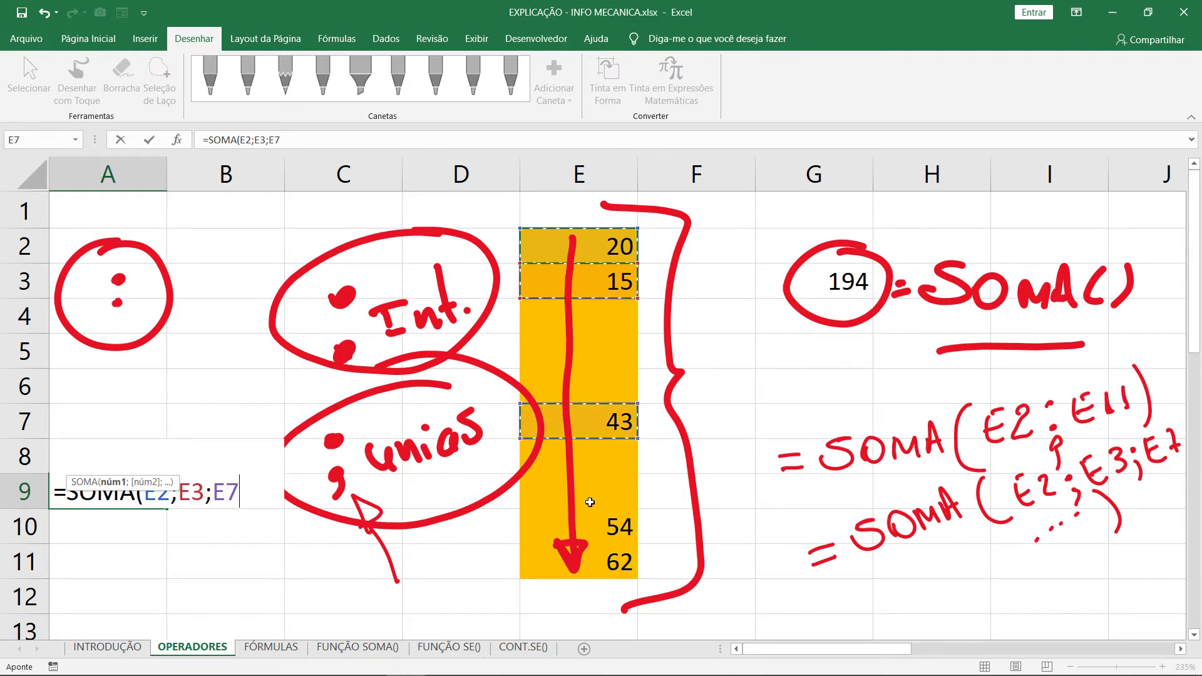
text(;)
click(588, 526)
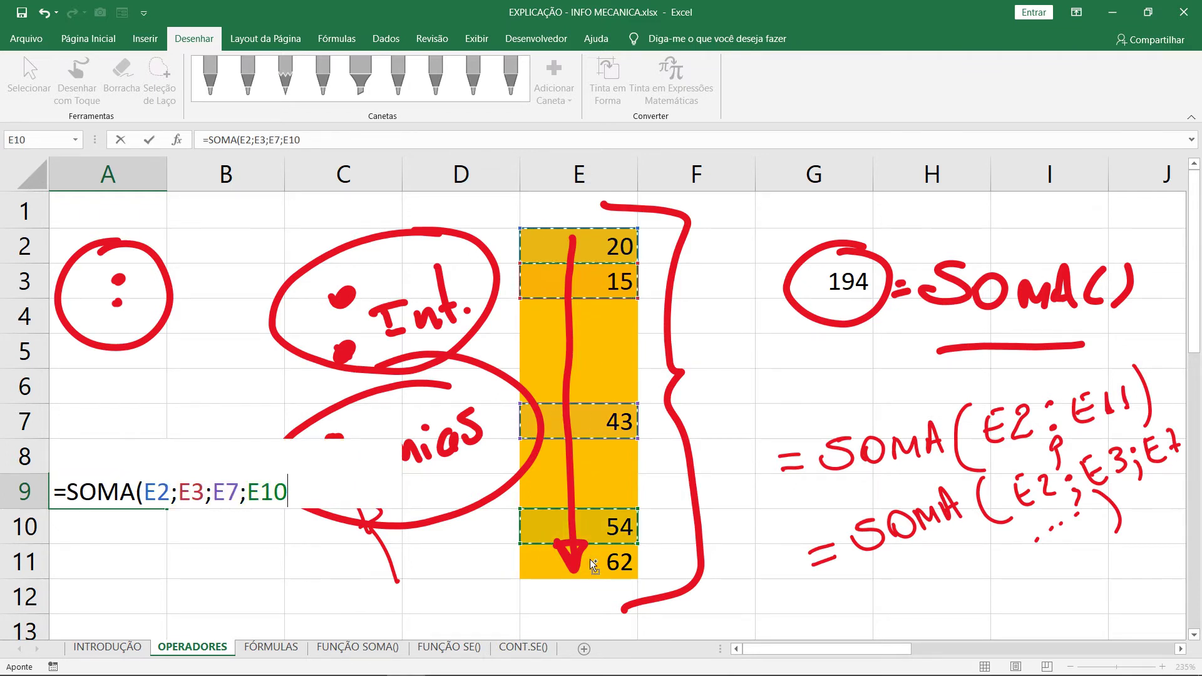
click(589, 559)
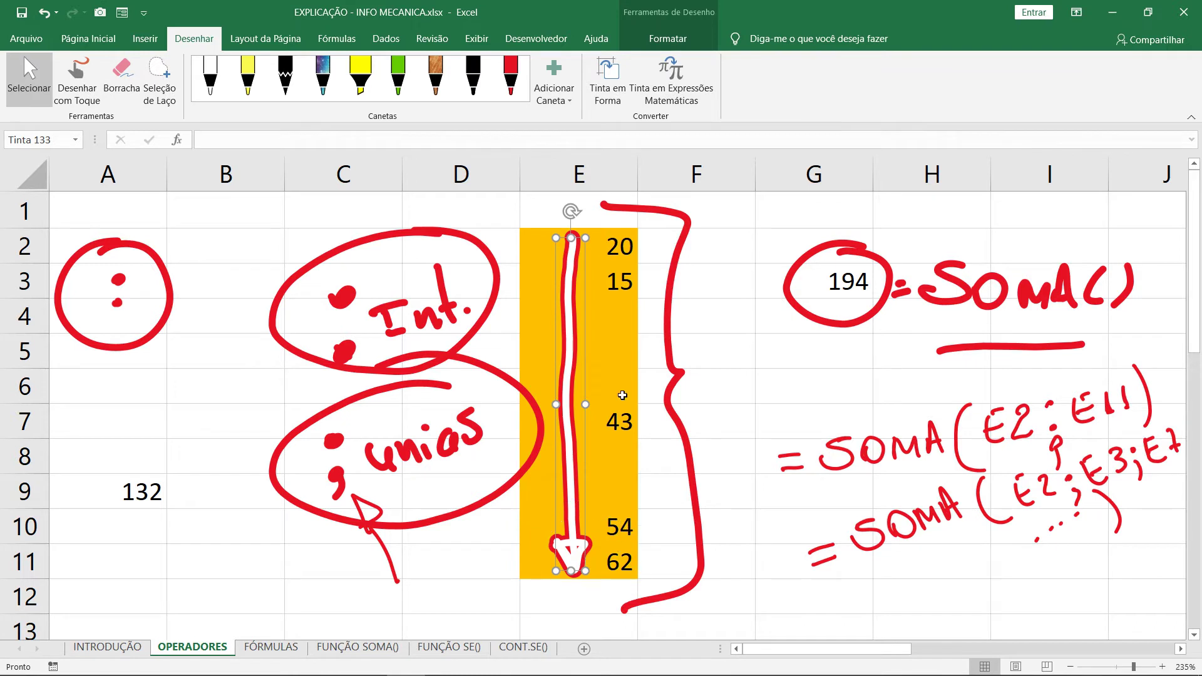
key(Escape)
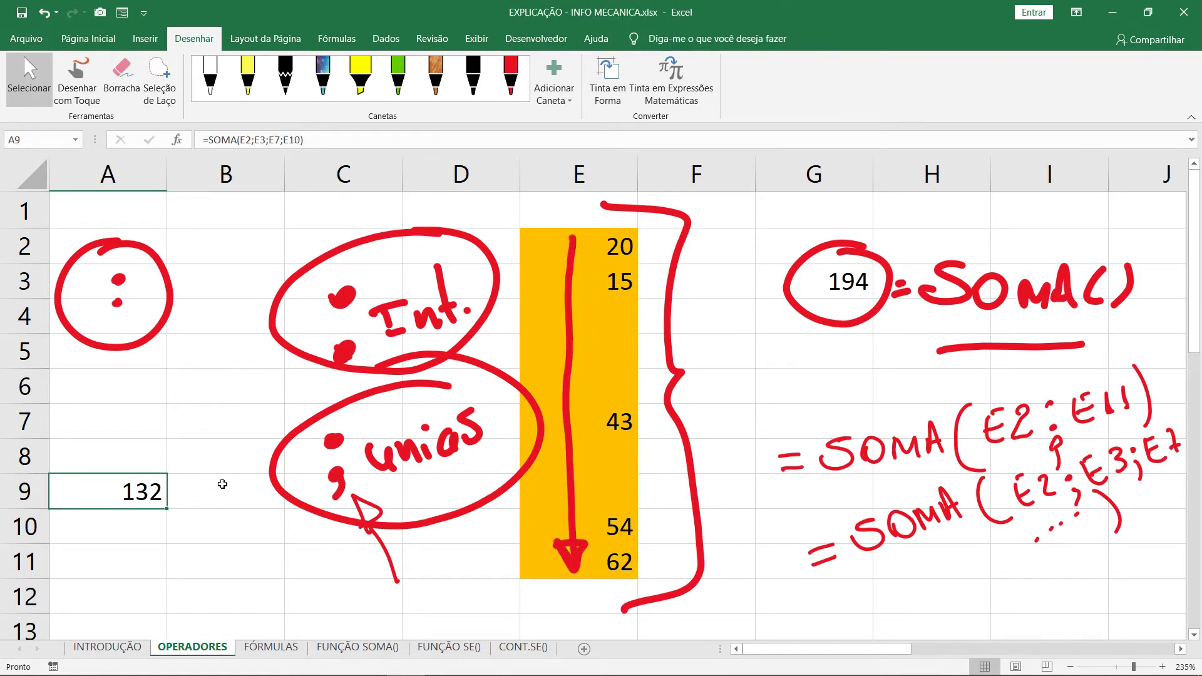
Append a semicolon after E10 in the A9 formula, and delete the red ink arrow covering column E.
click(127, 491)
double_click(127, 491)
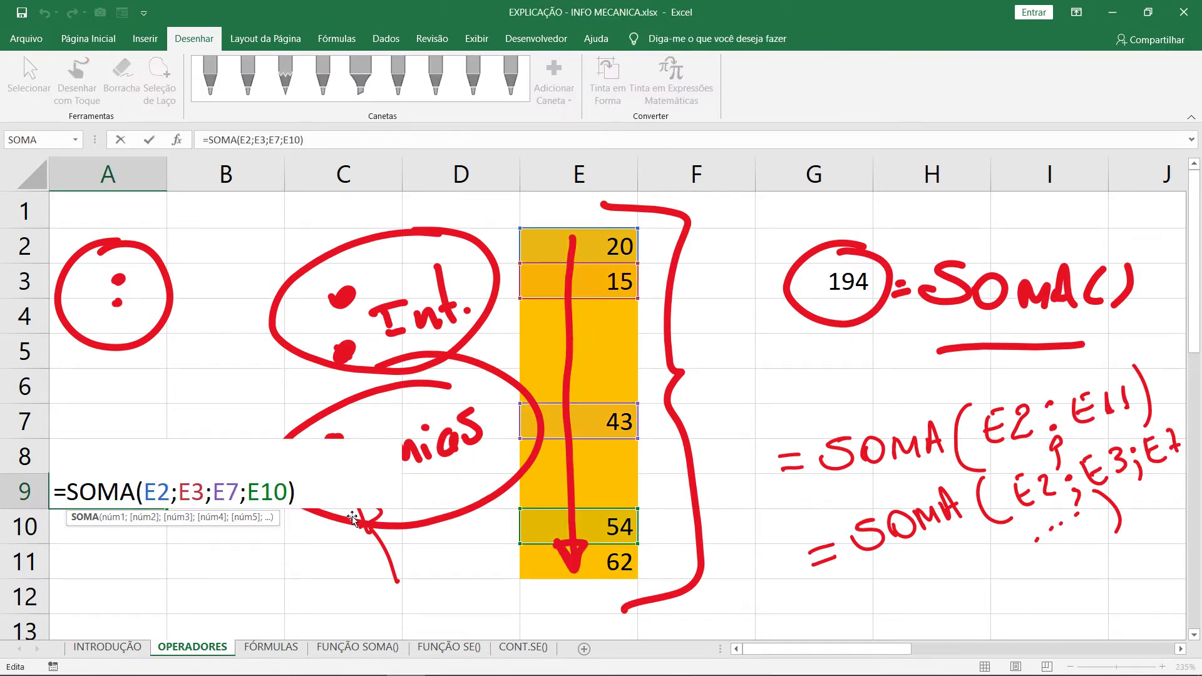
click(290, 493)
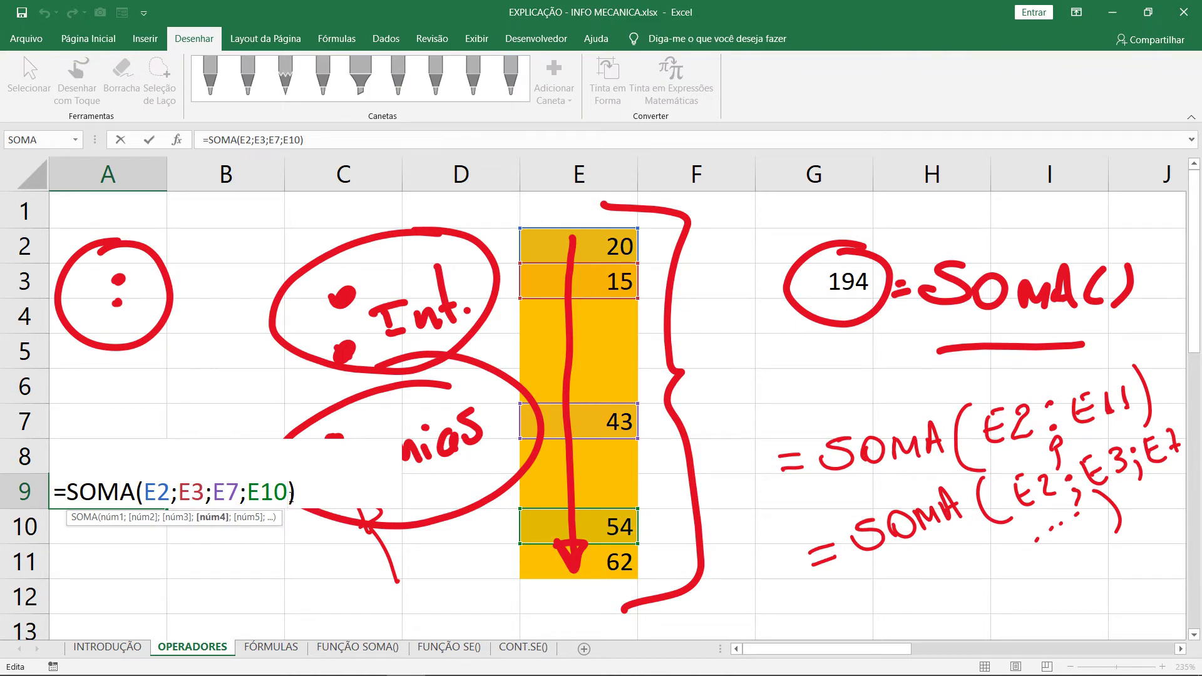
text(;)
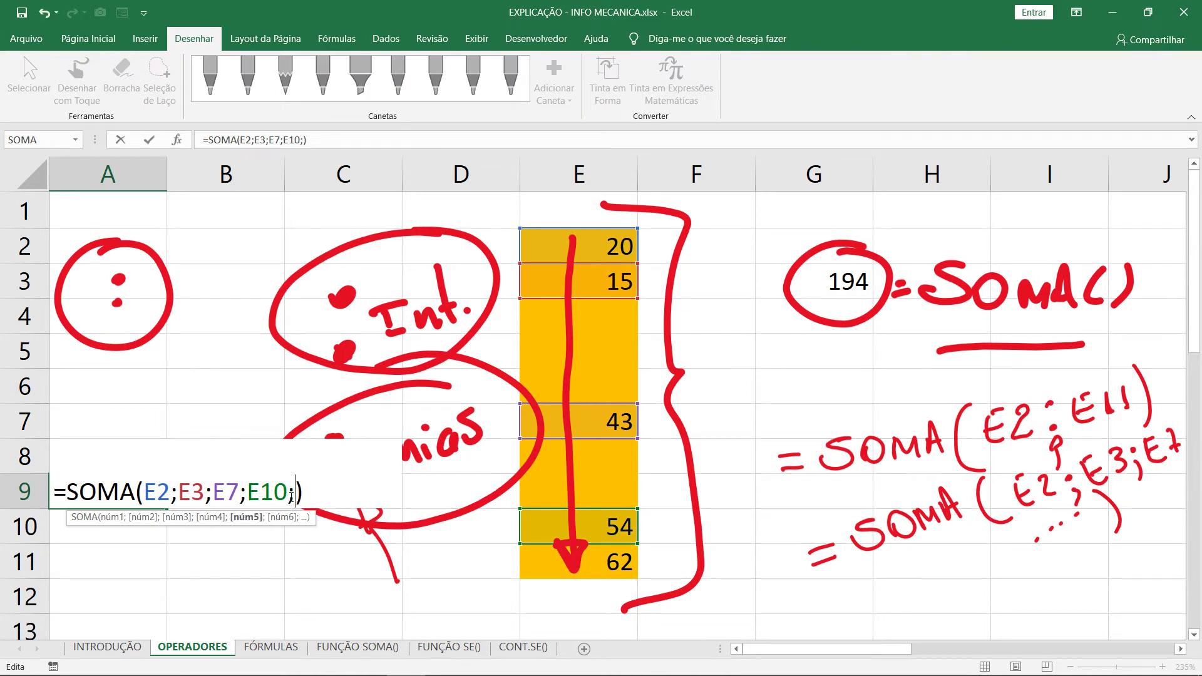
click(576, 562)
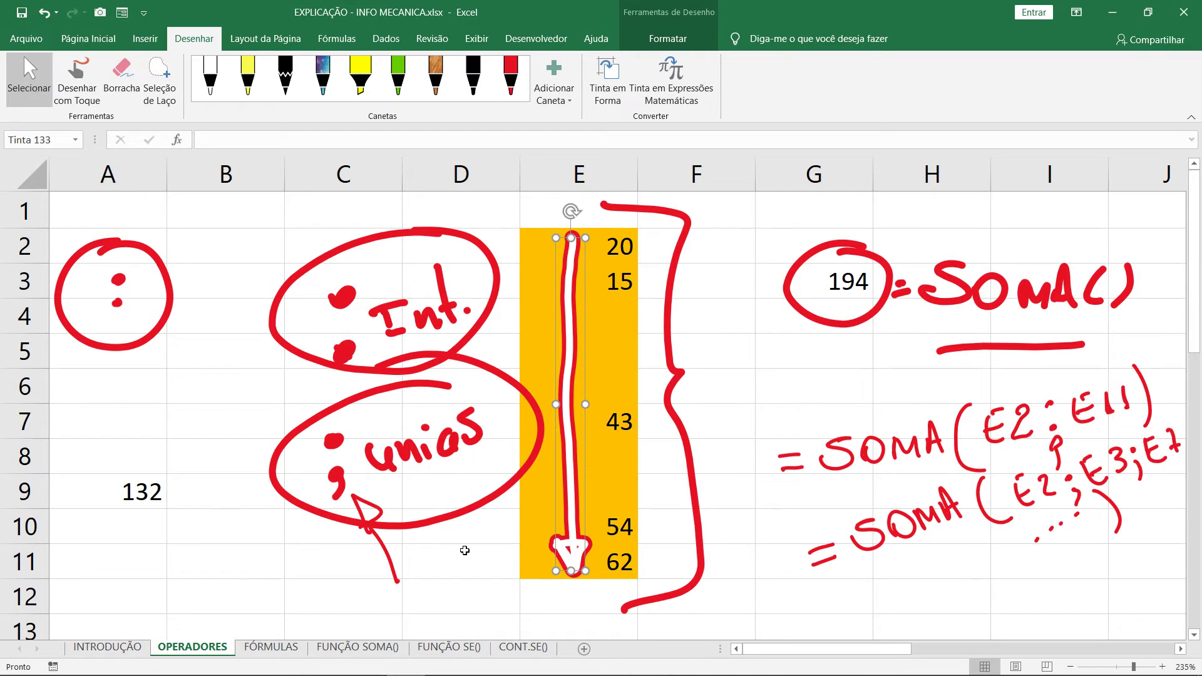
key(Escape)
click(567, 551)
key(Delete)
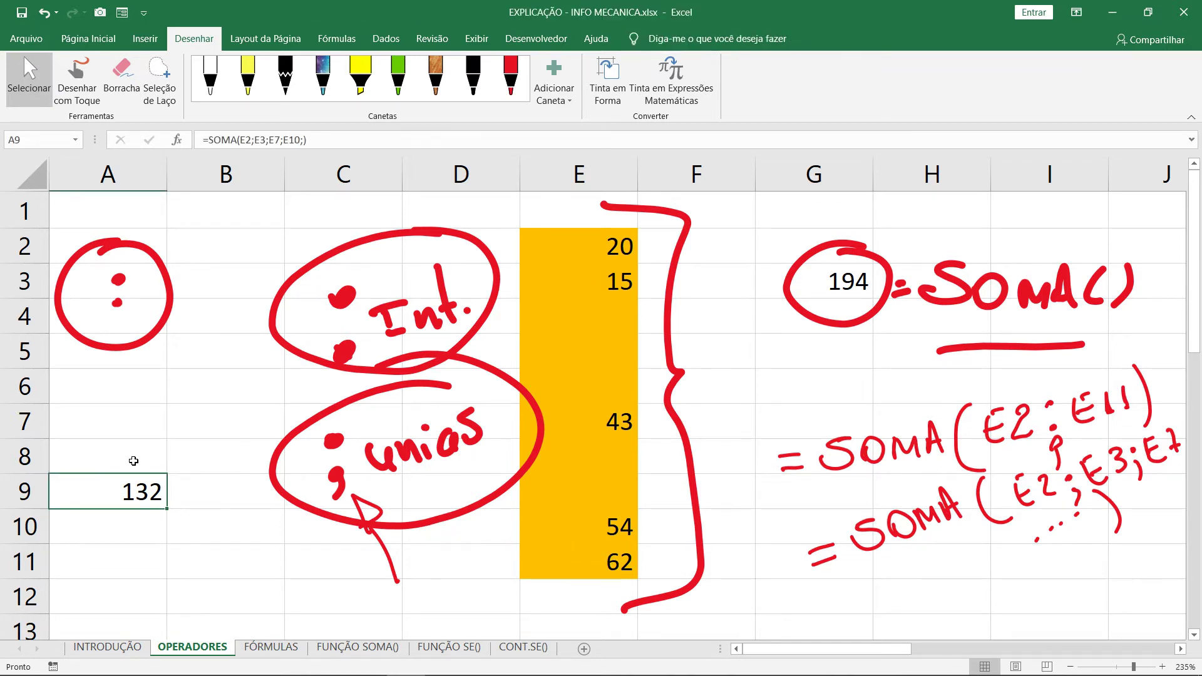
Add E11 as the last argument of the SOMA formula in A9.
double_click(123, 498)
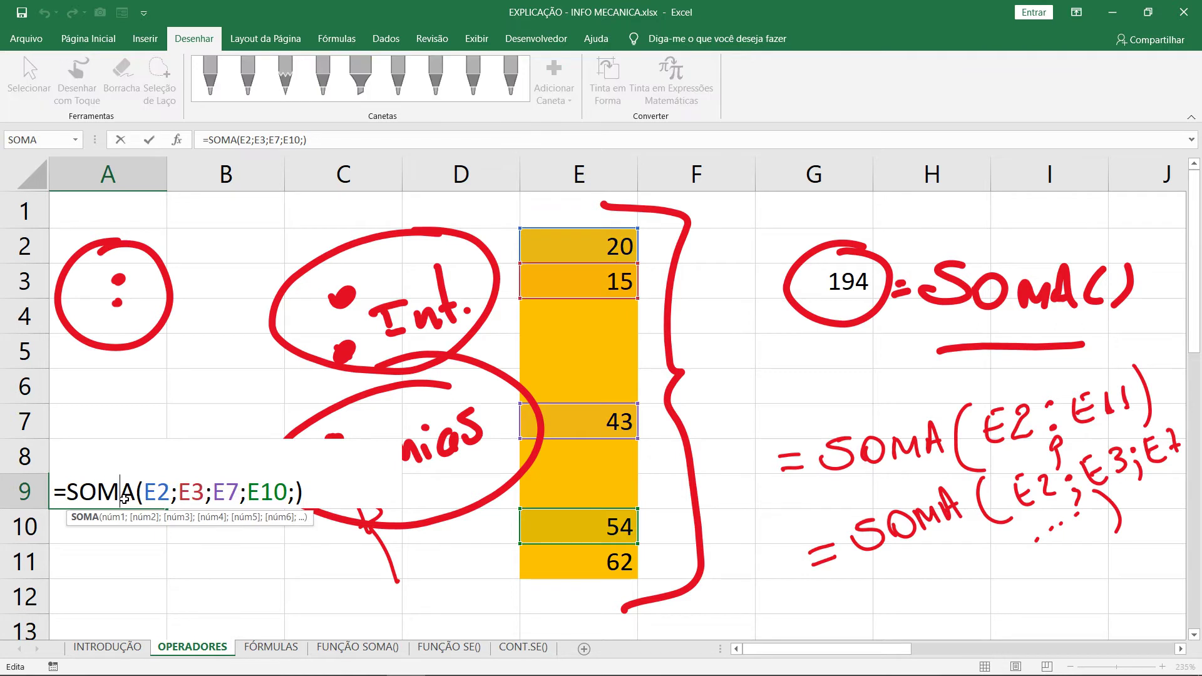
click(296, 492)
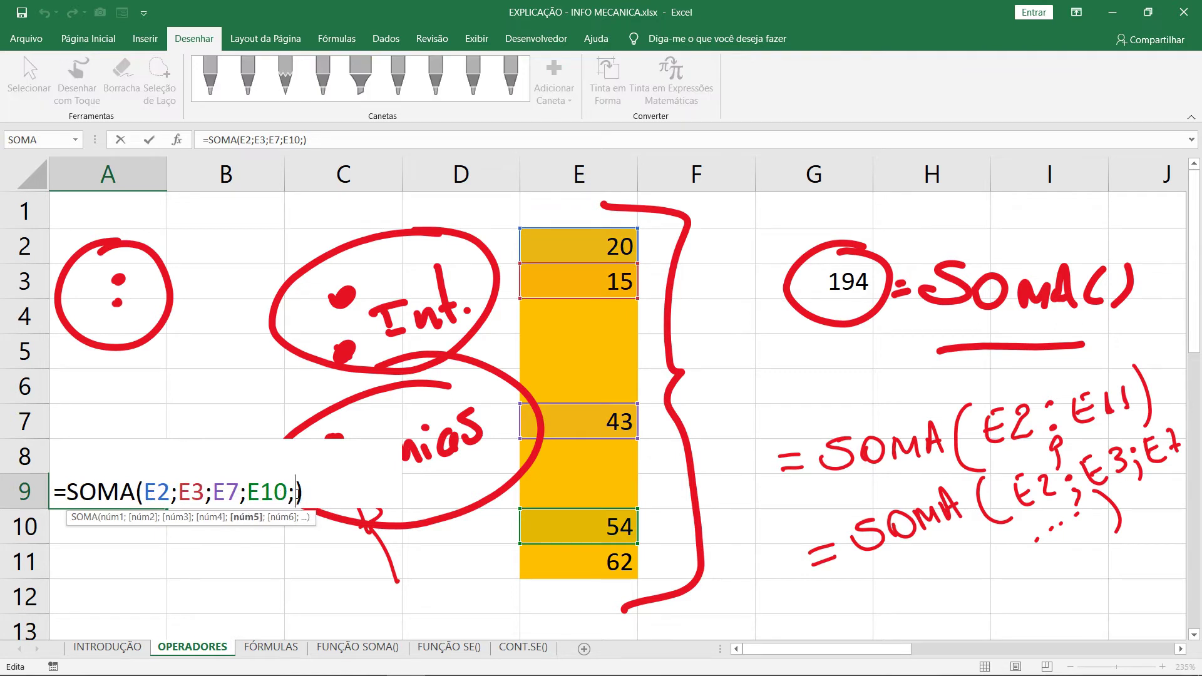
click(585, 564)
key(Return)
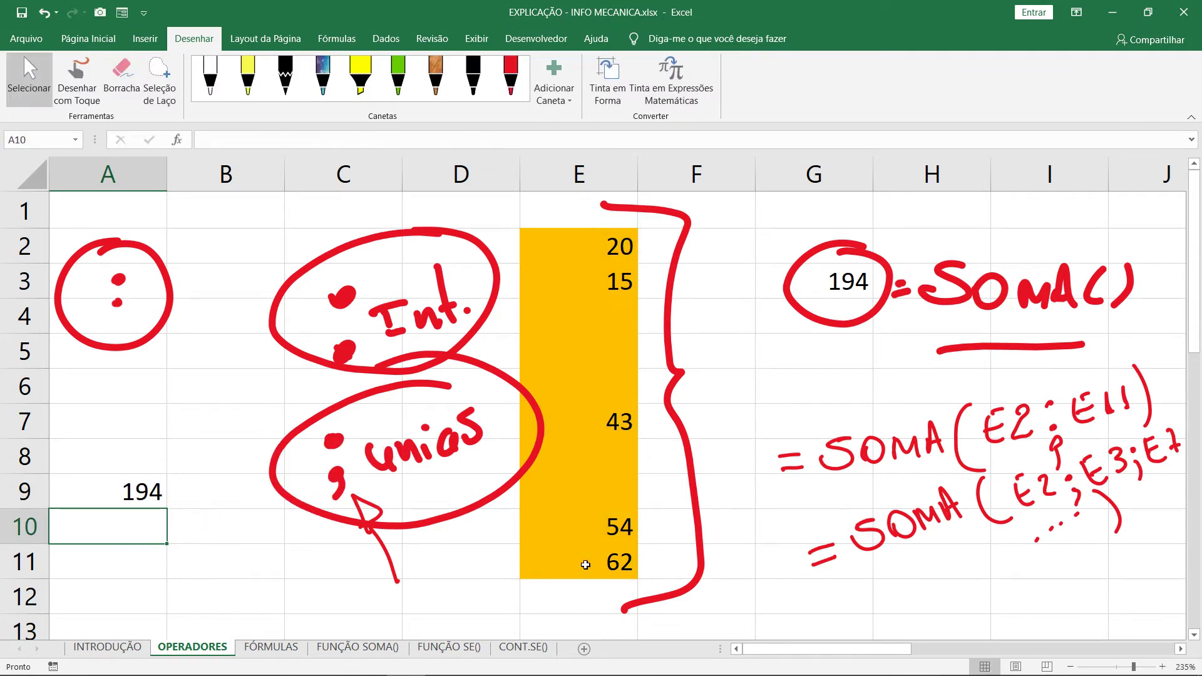
Compare the sums in G3 and A9, and highlight the empty cells E5:E6.
click(857, 291)
click(143, 488)
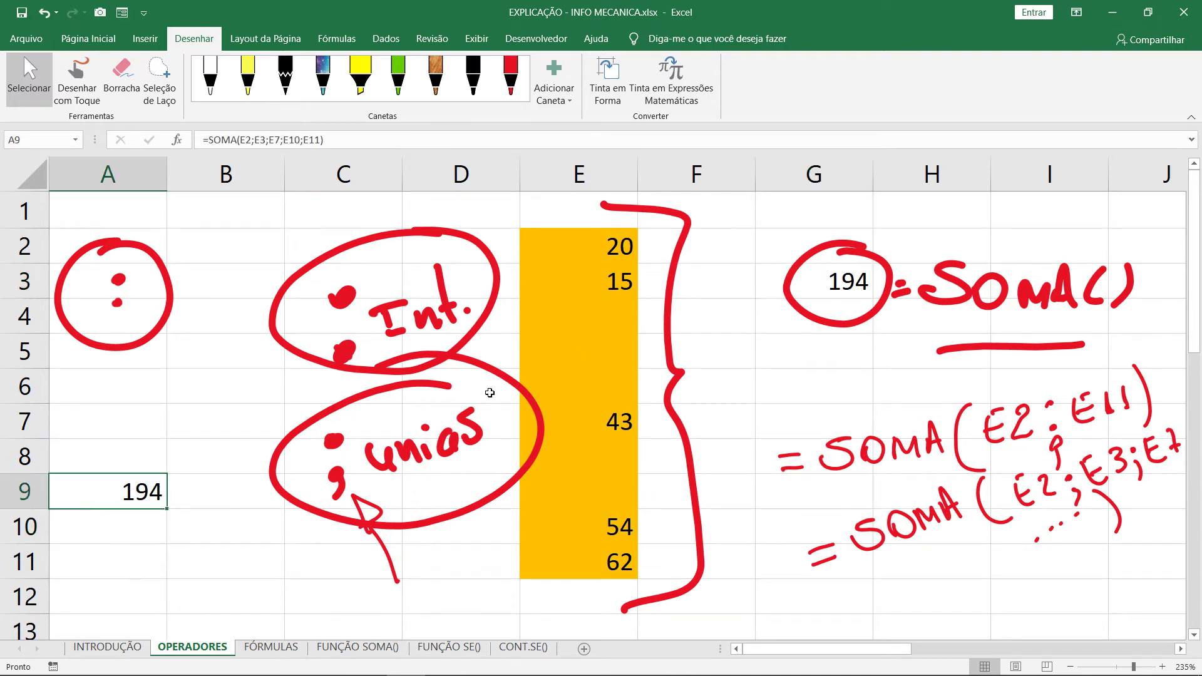
click(584, 354)
drag(584, 354, 606, 385)
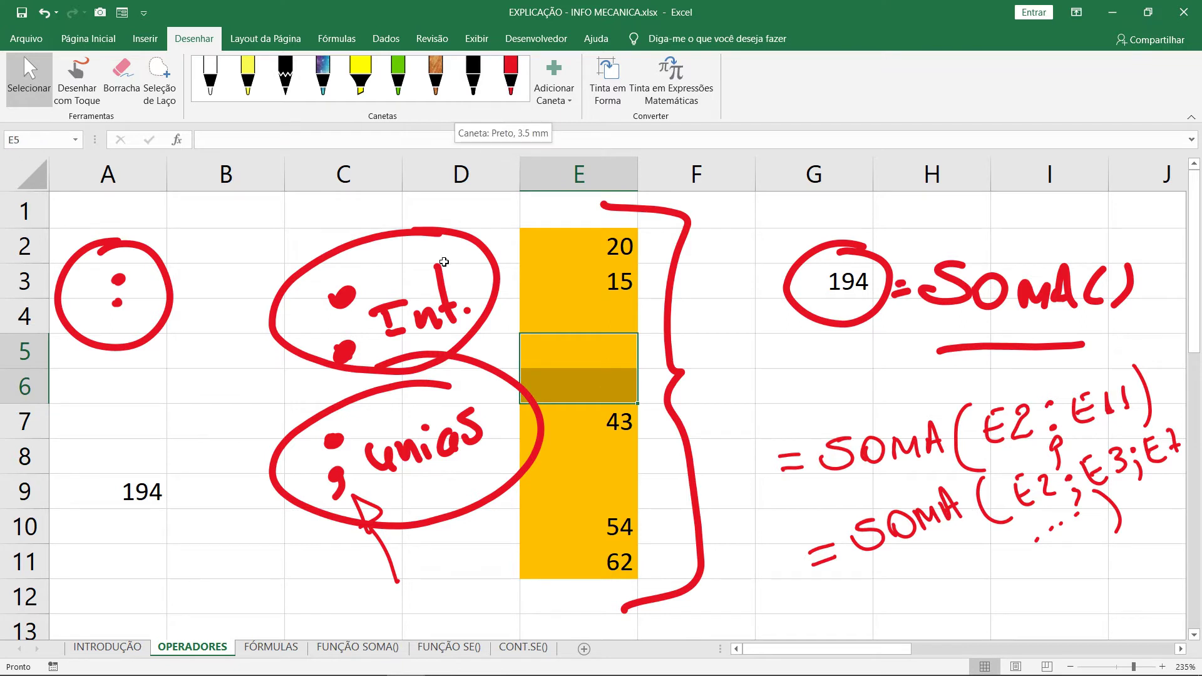
Enter 100 in cell E5 and compare the interval sum in G3 with the union sum in A9.
click(564, 356)
text(100)
key(Return)
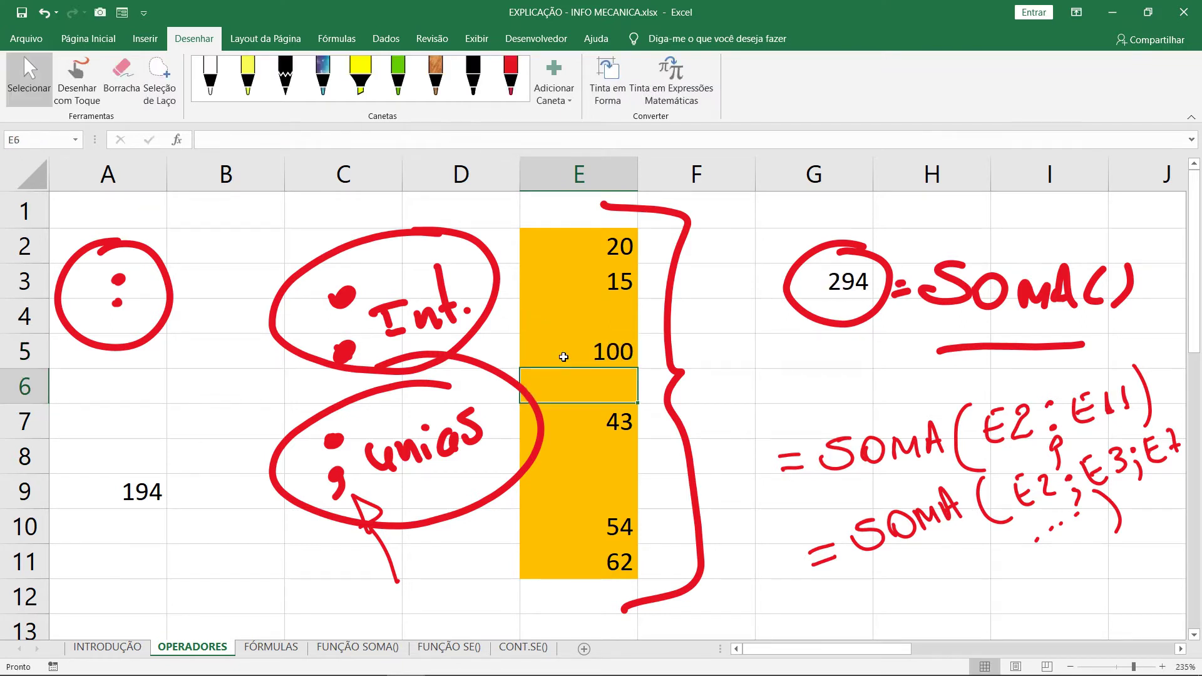
click(848, 288)
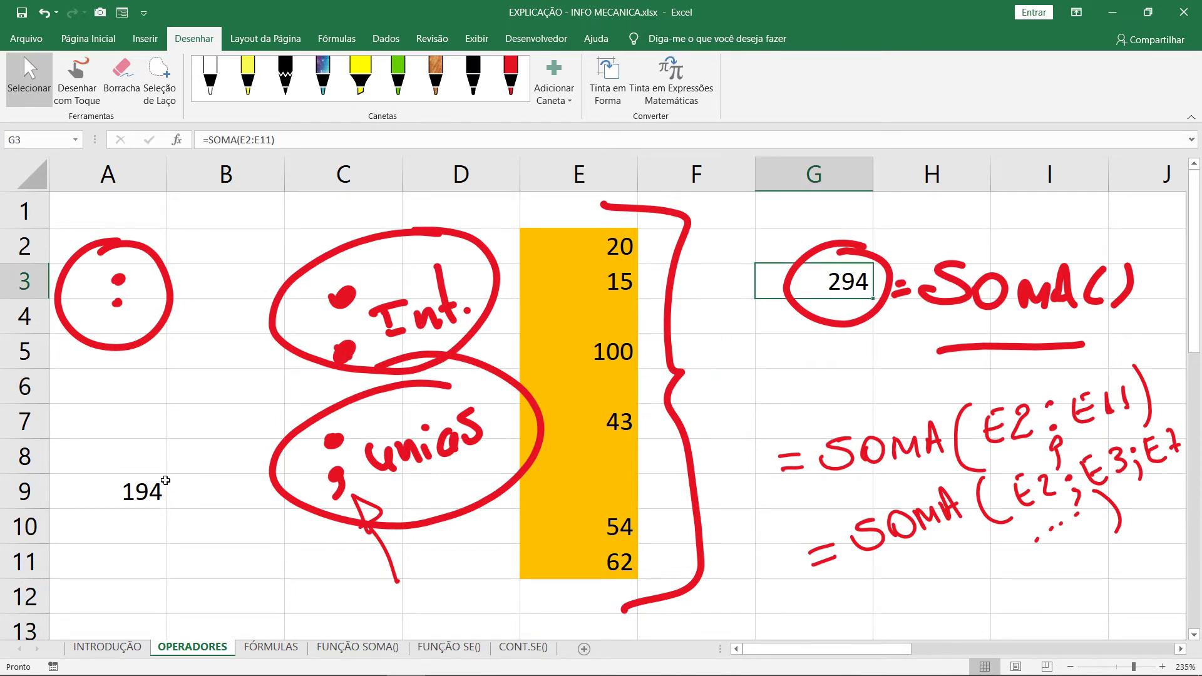
click(132, 487)
click(593, 346)
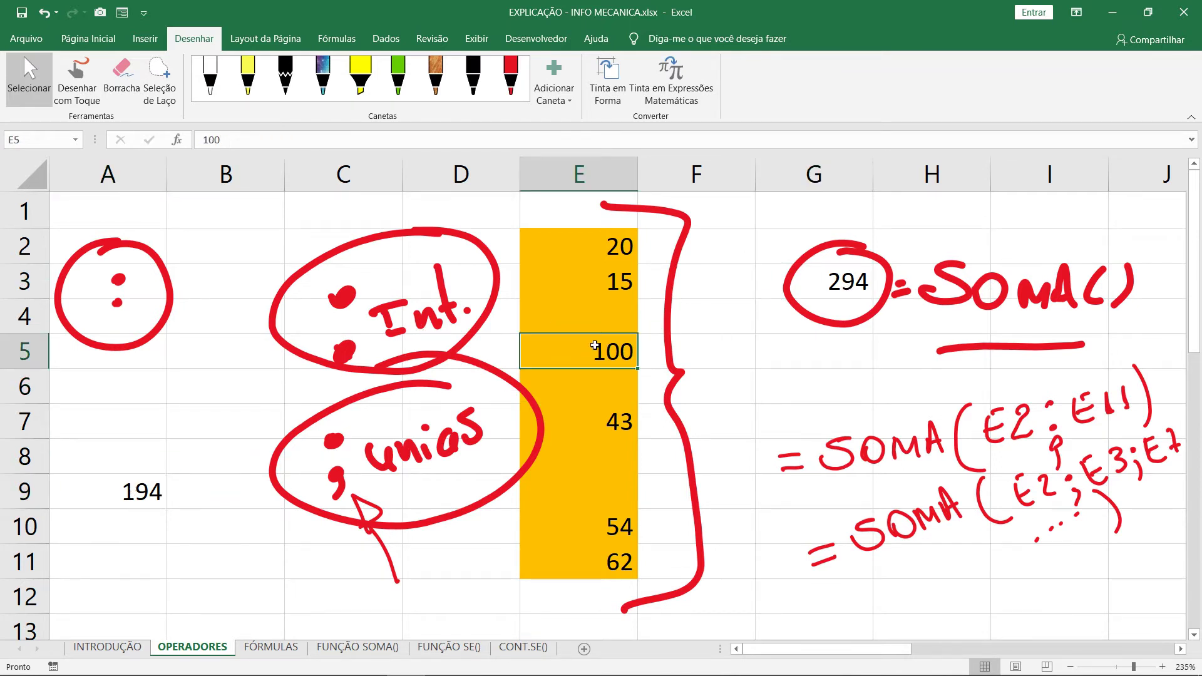
drag(599, 219, 597, 274)
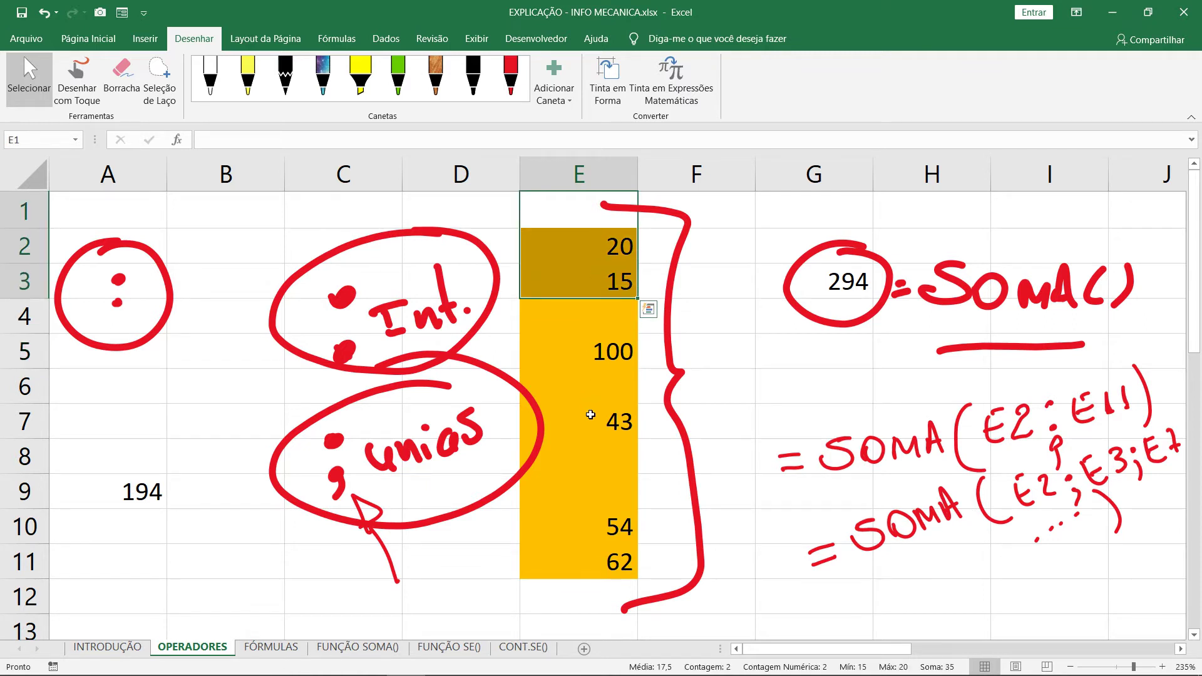
Fill cells C15 to C19 with the values 10, 20, 20, 20 and 20.
scroll(247, 529, down, 4)
click(246, 529)
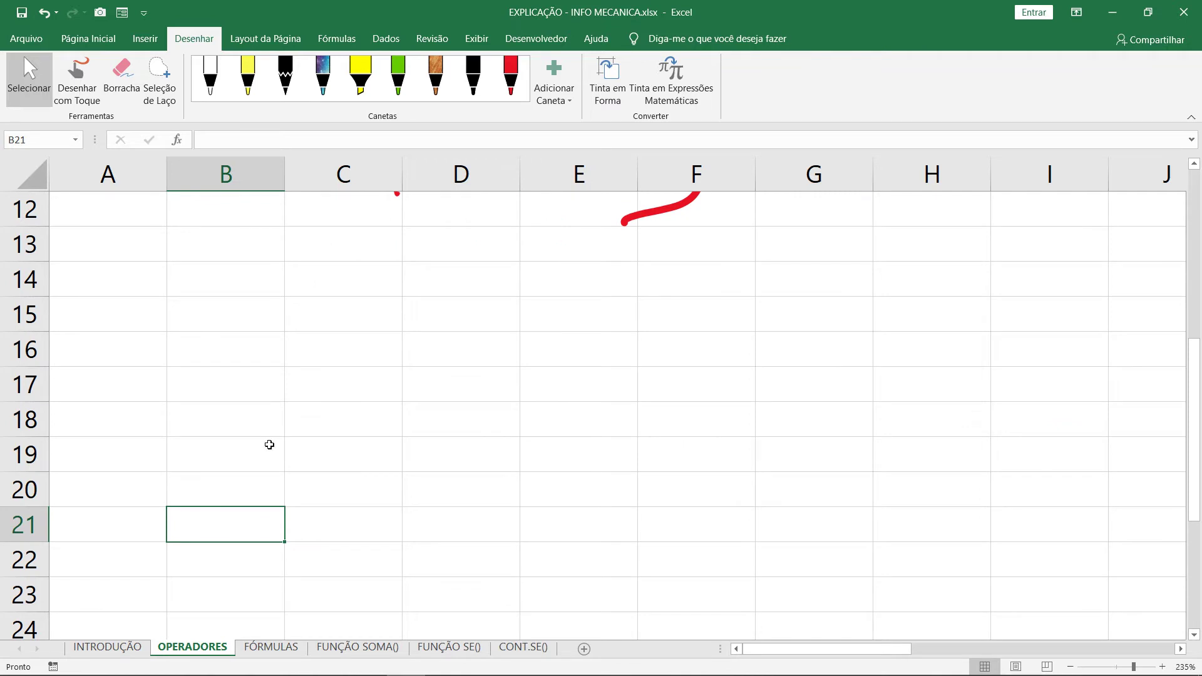
click(325, 315)
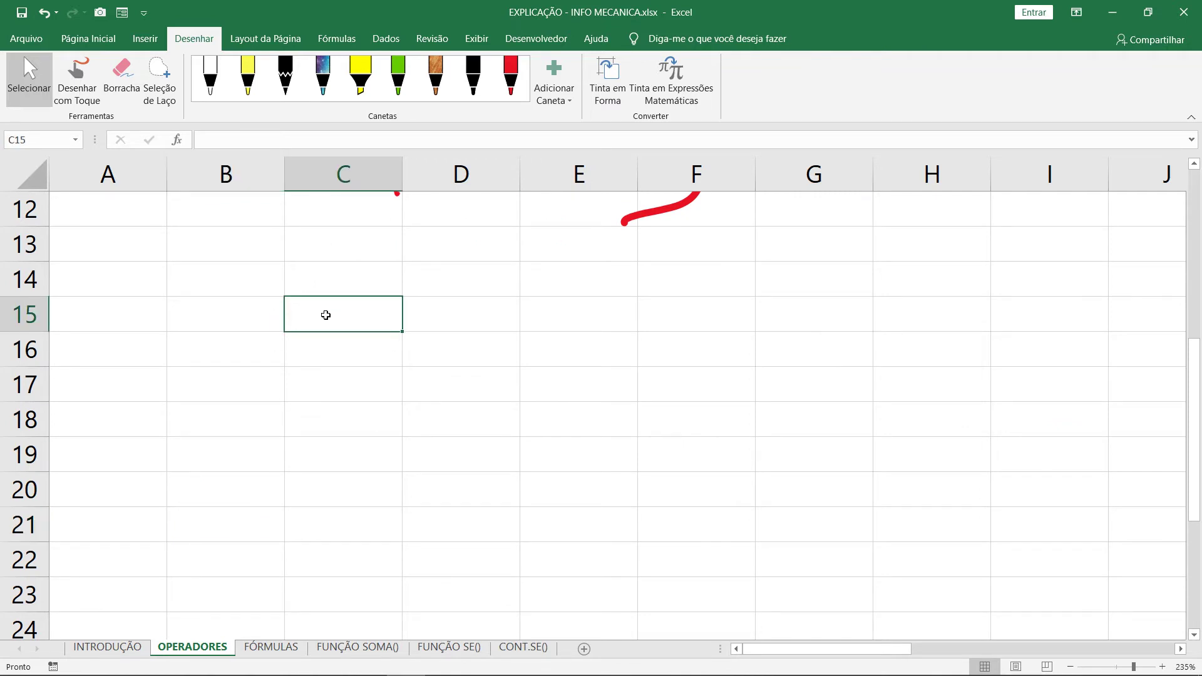
text(10)
key(Return)
text(20)
key(Return)
text(20)
key(Return)
text(20)
key(Return)
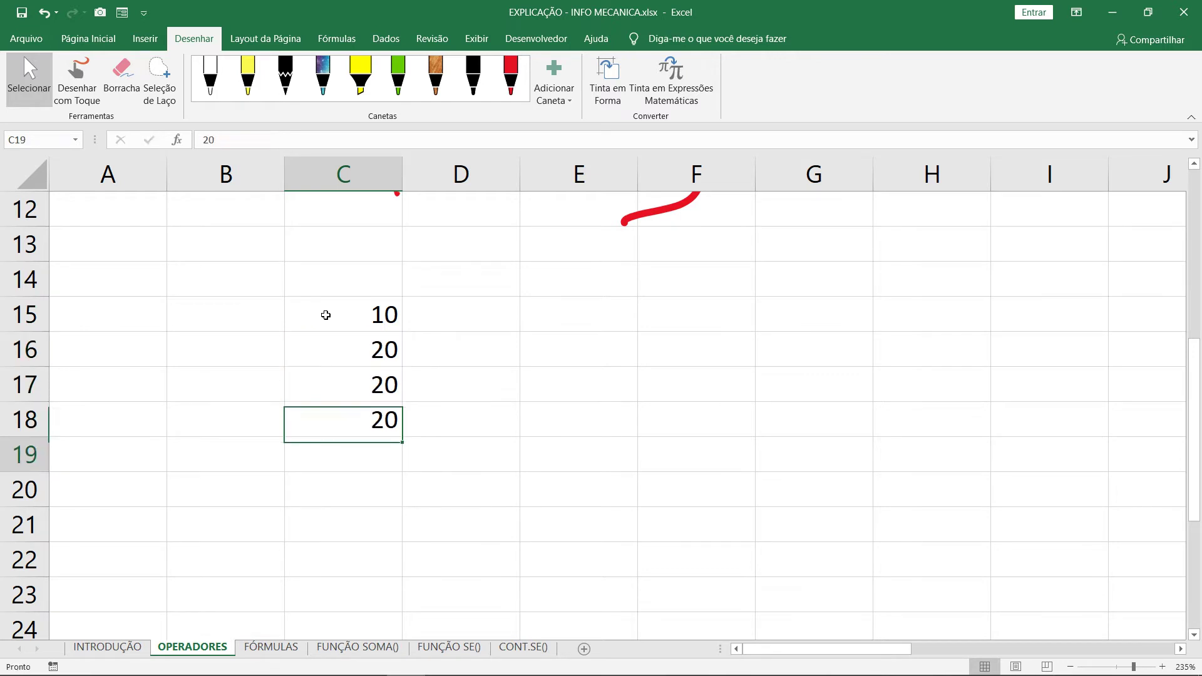
text(20)
click(476, 390)
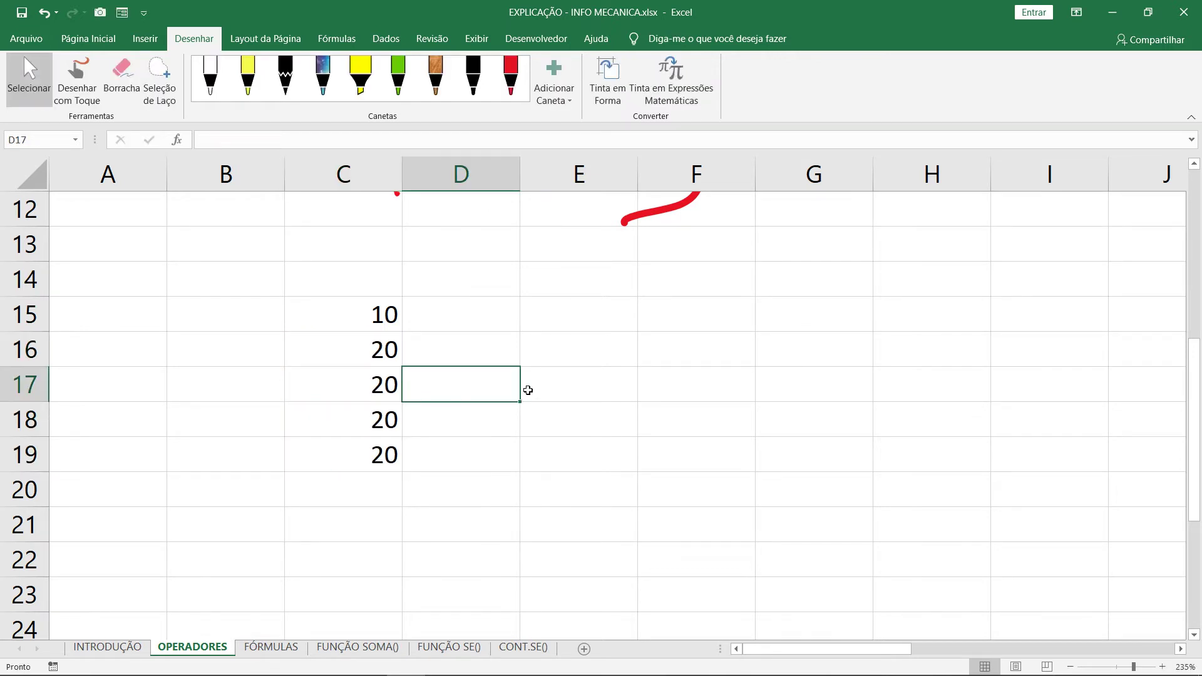
Write the formula =SOMA(C15:C19) in cell E17, prefixed with an apostrophe so it displays as text.
click(532, 390)
text(=somaq)
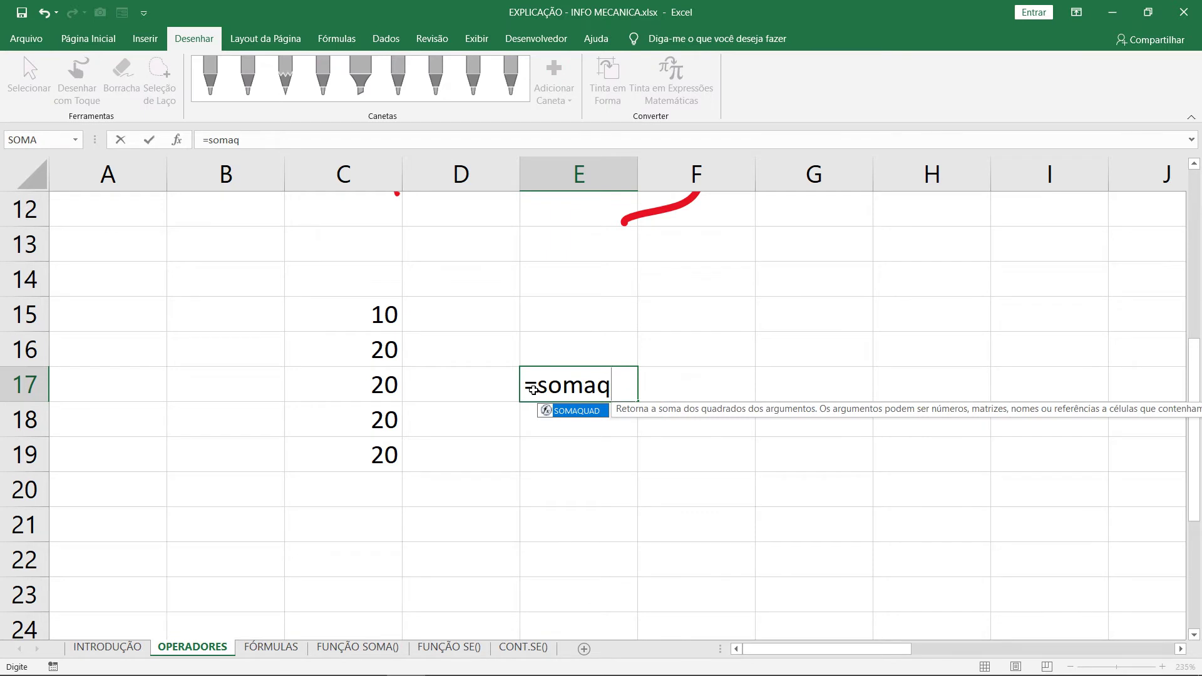
key(BackSpace)
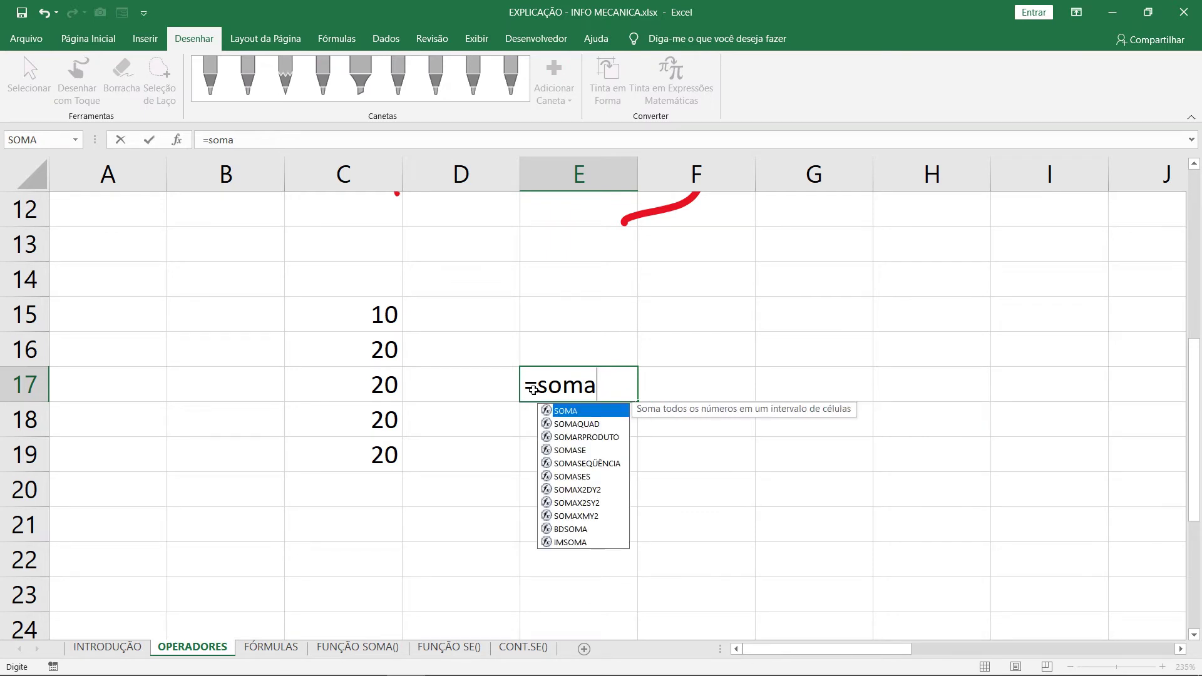
key(Tab)
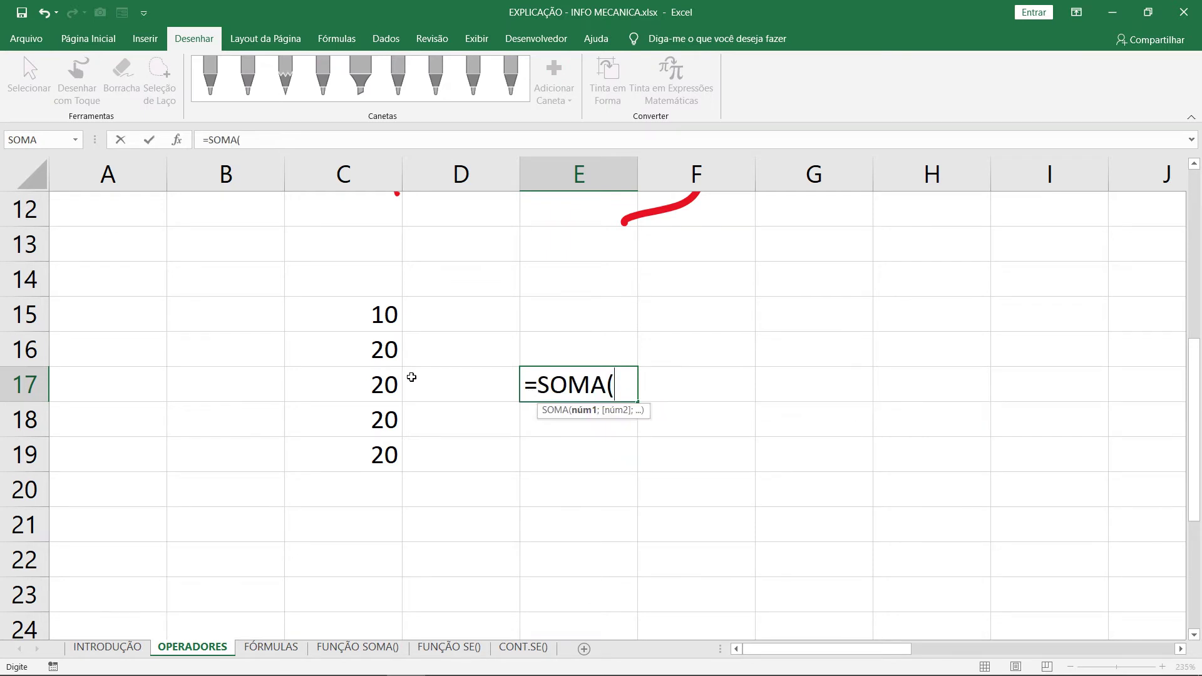
drag(383, 323, 381, 451)
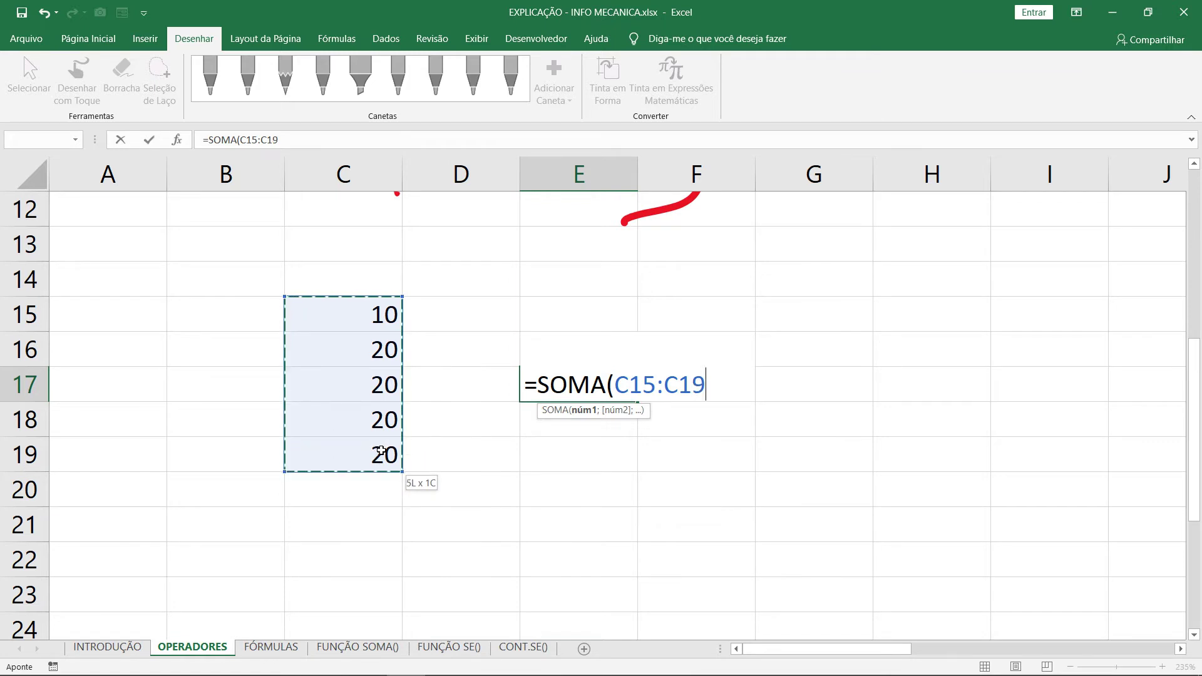
text())
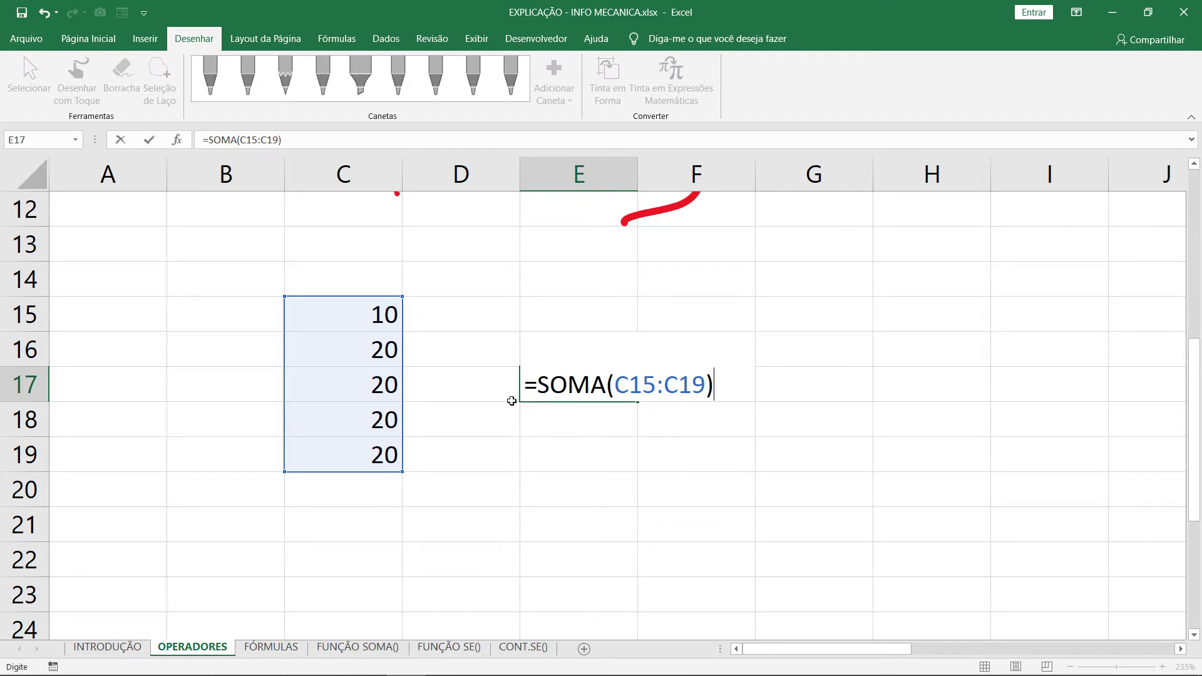
click(526, 384)
text(')
key(Return)
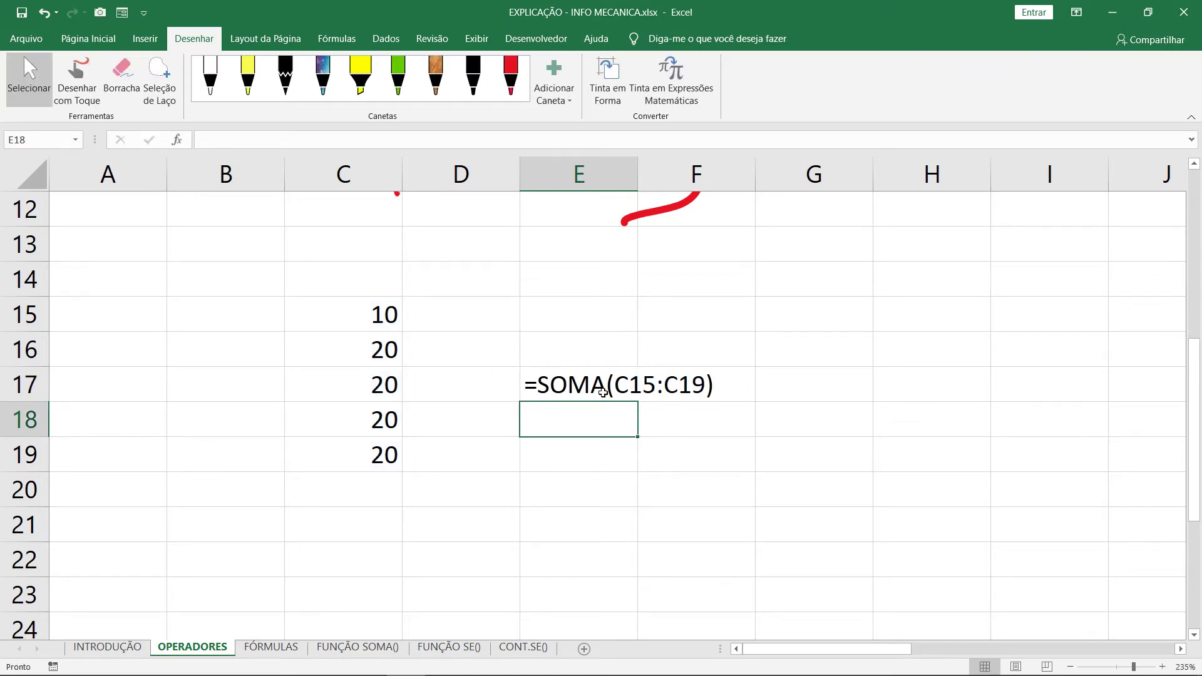
Enlarge the font of the formula text in E17 by four size increments.
click(575, 389)
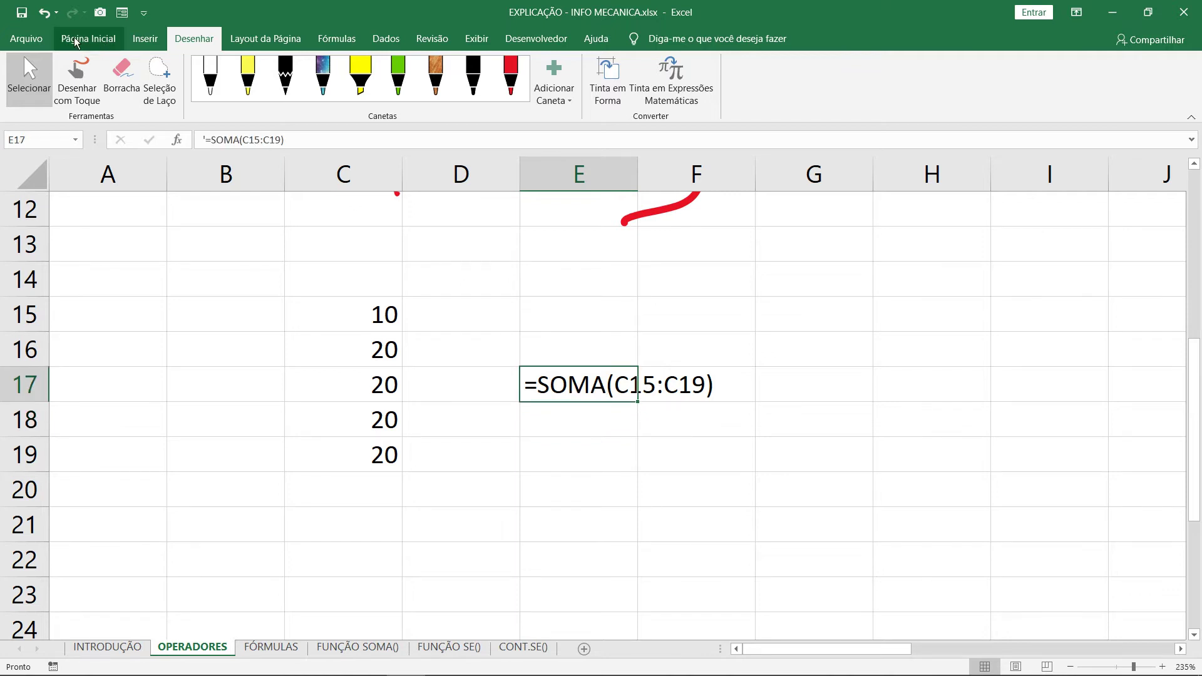
click(94, 39)
click(233, 69)
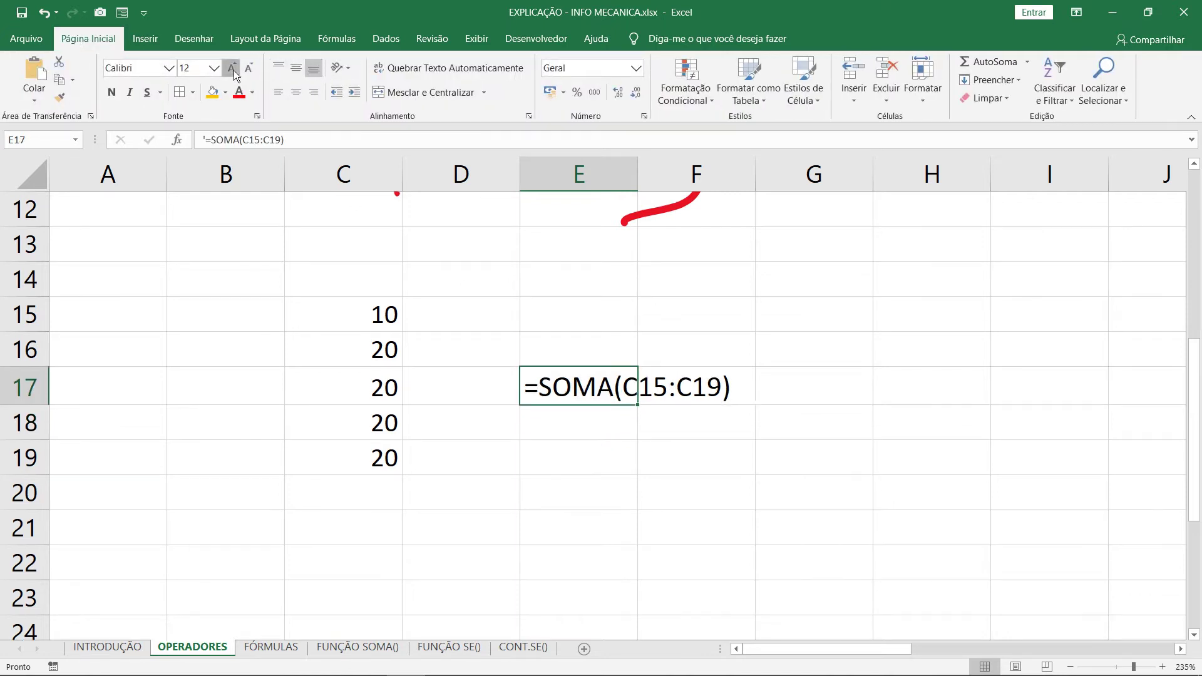
click(233, 68)
click(233, 69)
click(233, 68)
click(625, 447)
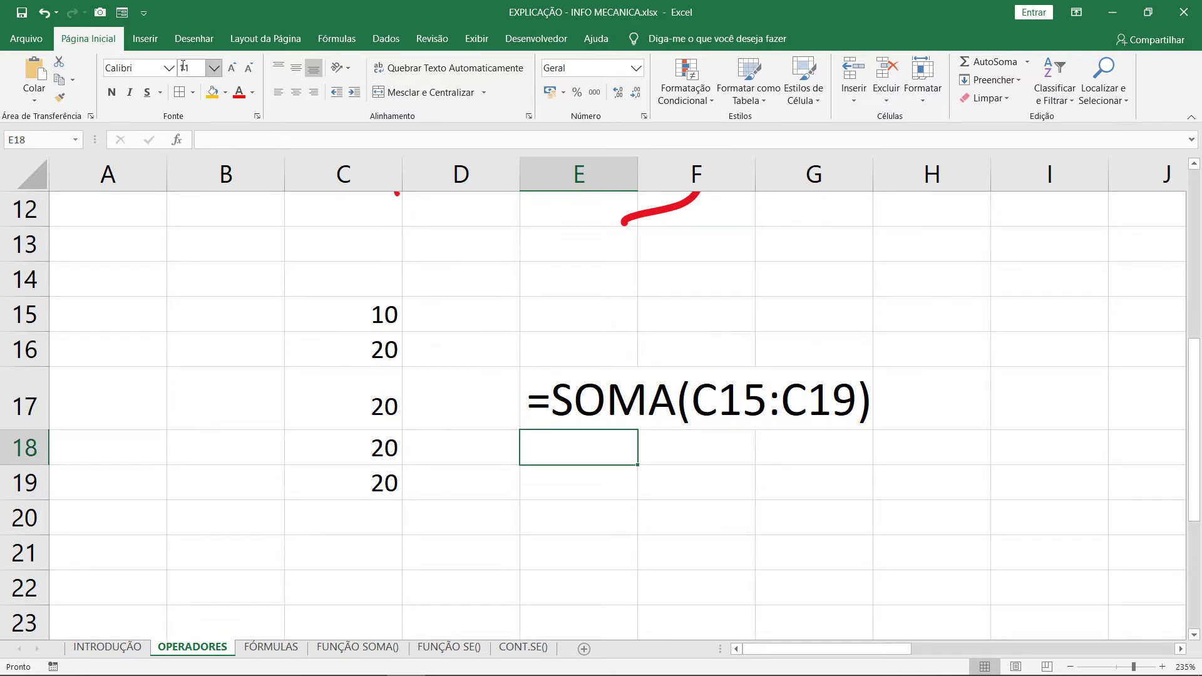
In red ink, bracket =SOMA and label it "fx", write "I" above C15 and "F." above C19, and draw a line beneath the colon.
click(191, 40)
click(511, 75)
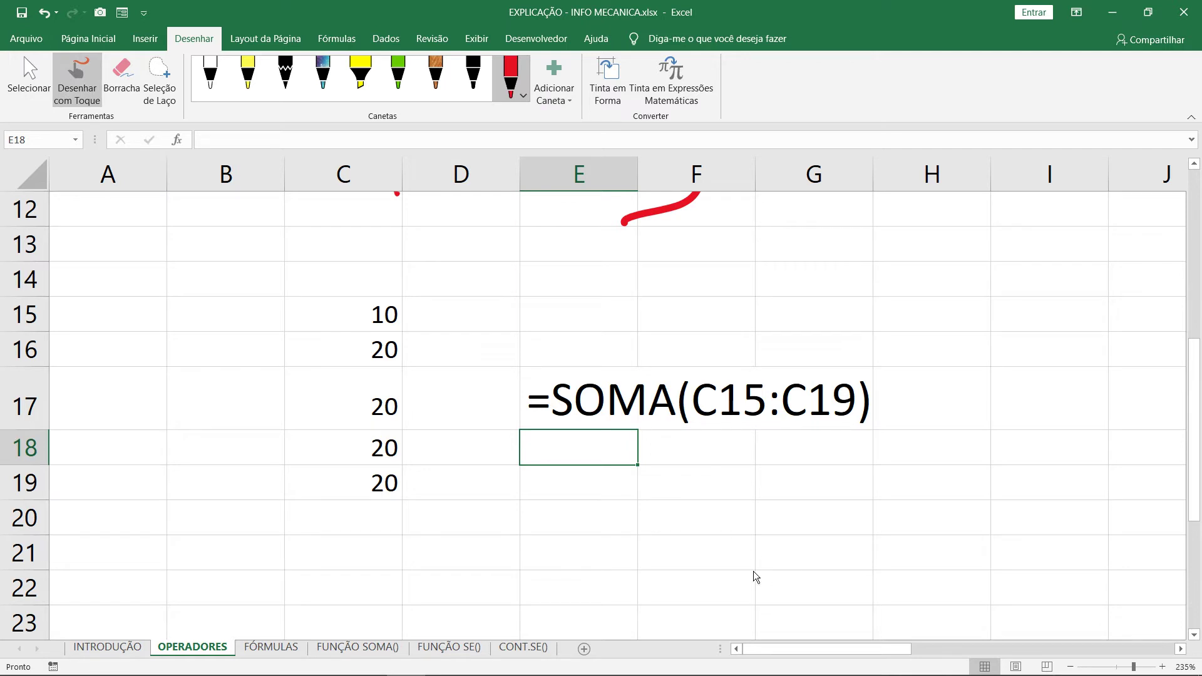
drag(543, 411, 626, 455)
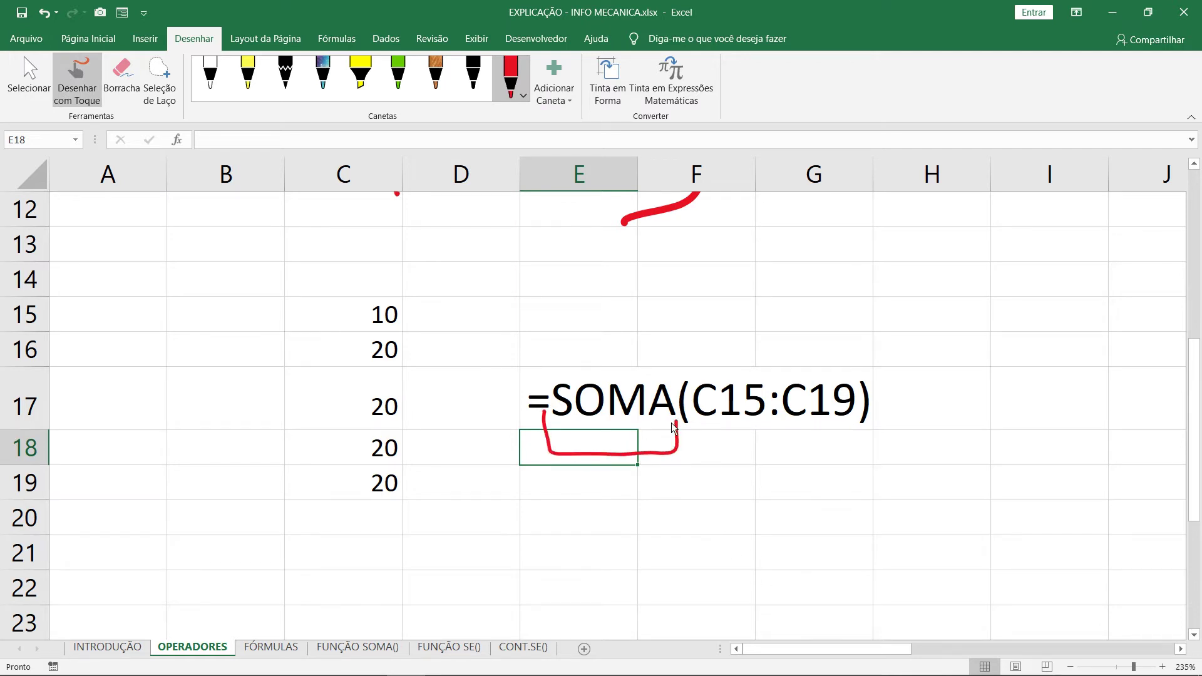
drag(585, 518, 593, 512)
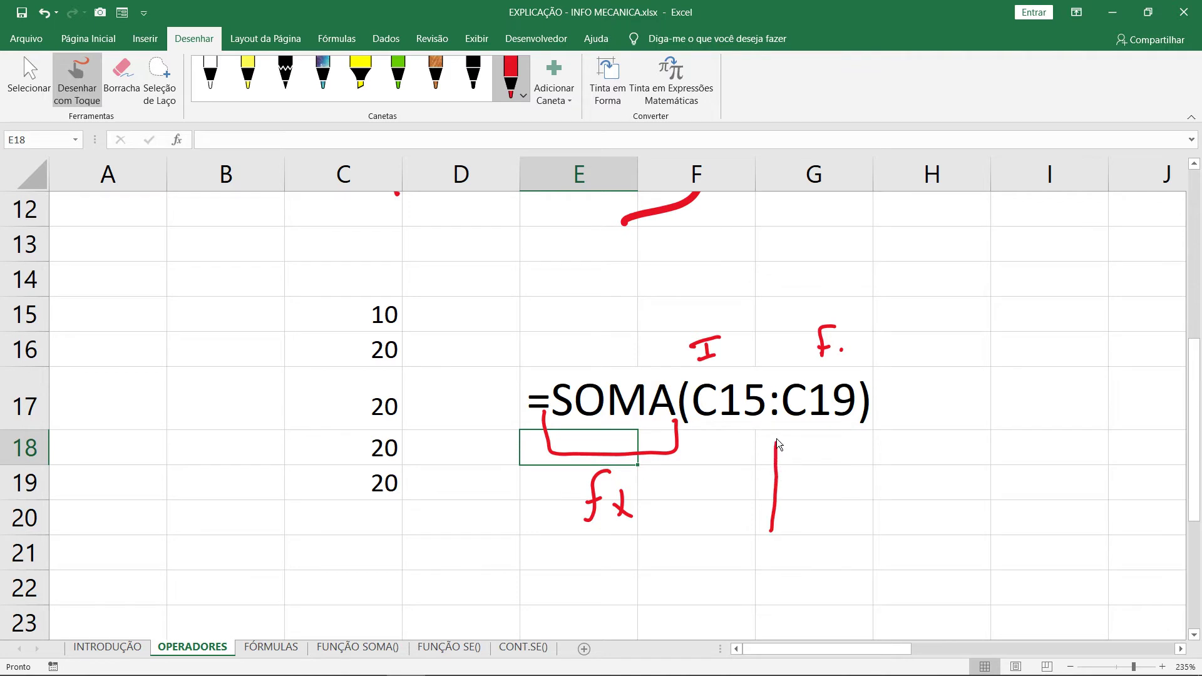
Circle the colon in the formula and handwrite "de A15 Até A19" beside the column C numbers, with a large colon in column D.
drag(772, 383, 786, 441)
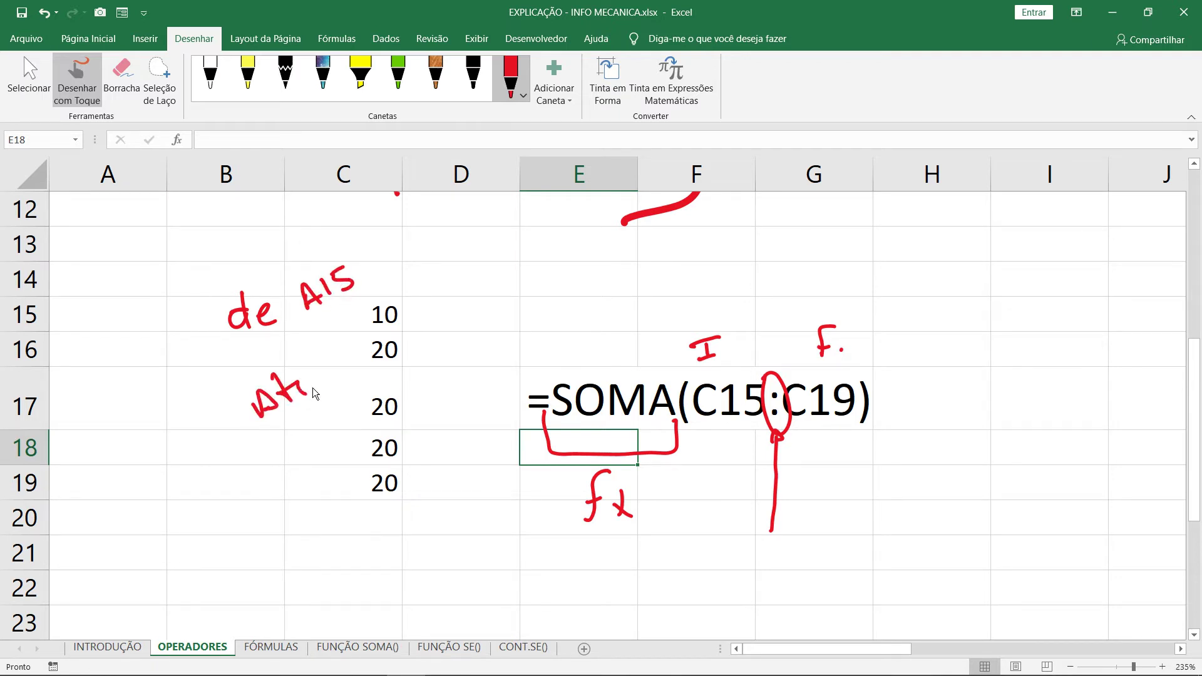
drag(309, 356, 305, 365)
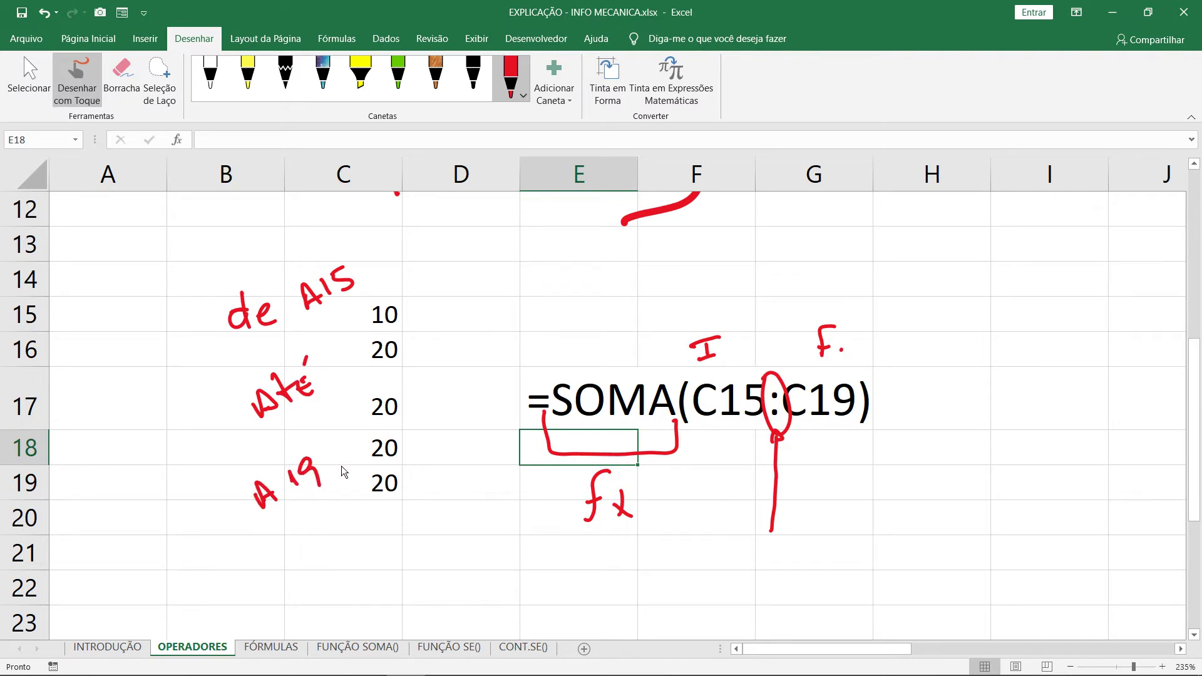
drag(426, 390, 432, 413)
mouse_move(875, 374)
mouse_down()
mouse_move(472, 380)
mouse_move(864, 457)
mouse_move(708, 361)
mouse_up()
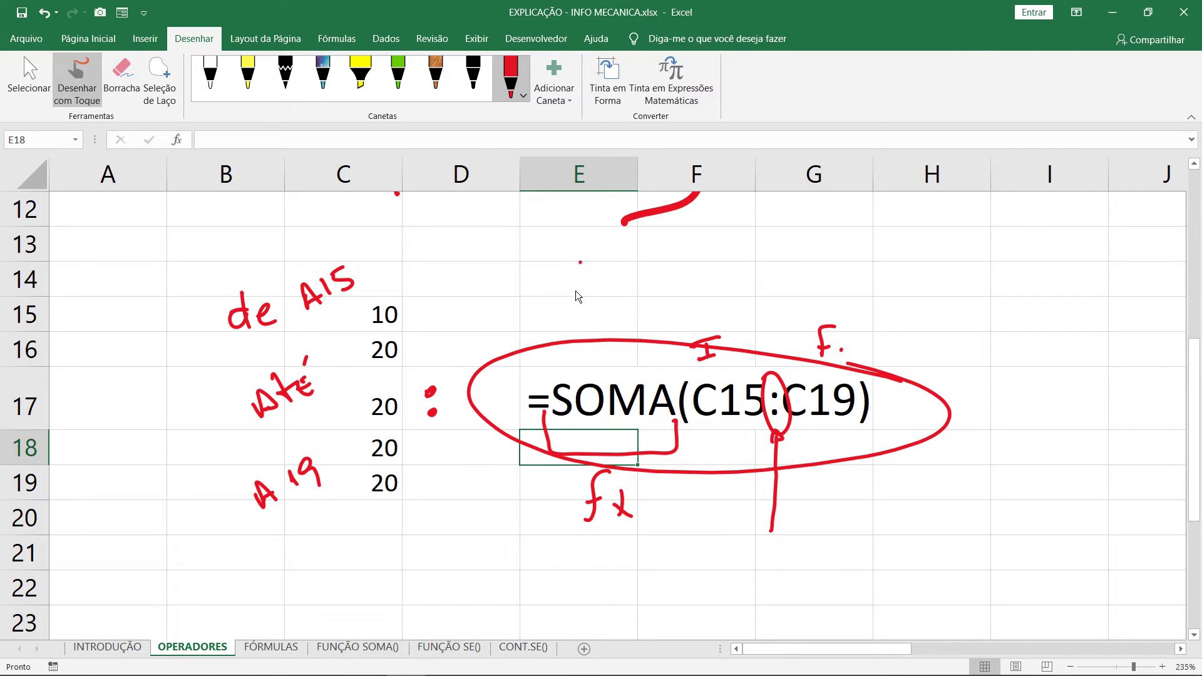
key(ctrl+z)
key(ctrl+z)
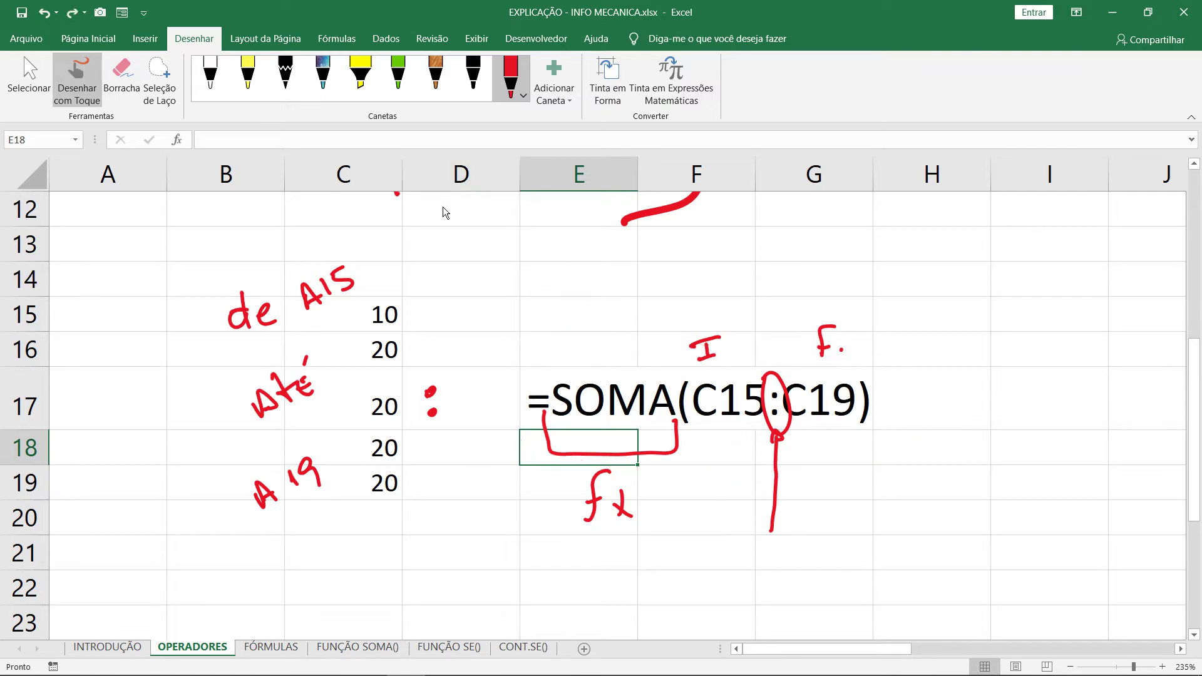
Circle =SOMA in red ink, draw arrows up to C15 and C19, and mark the colon between them with a line above it.
mouse_move(671, 367)
mouse_down()
mouse_move(538, 418)
mouse_move(646, 436)
mouse_up()
drag(675, 374, 664, 368)
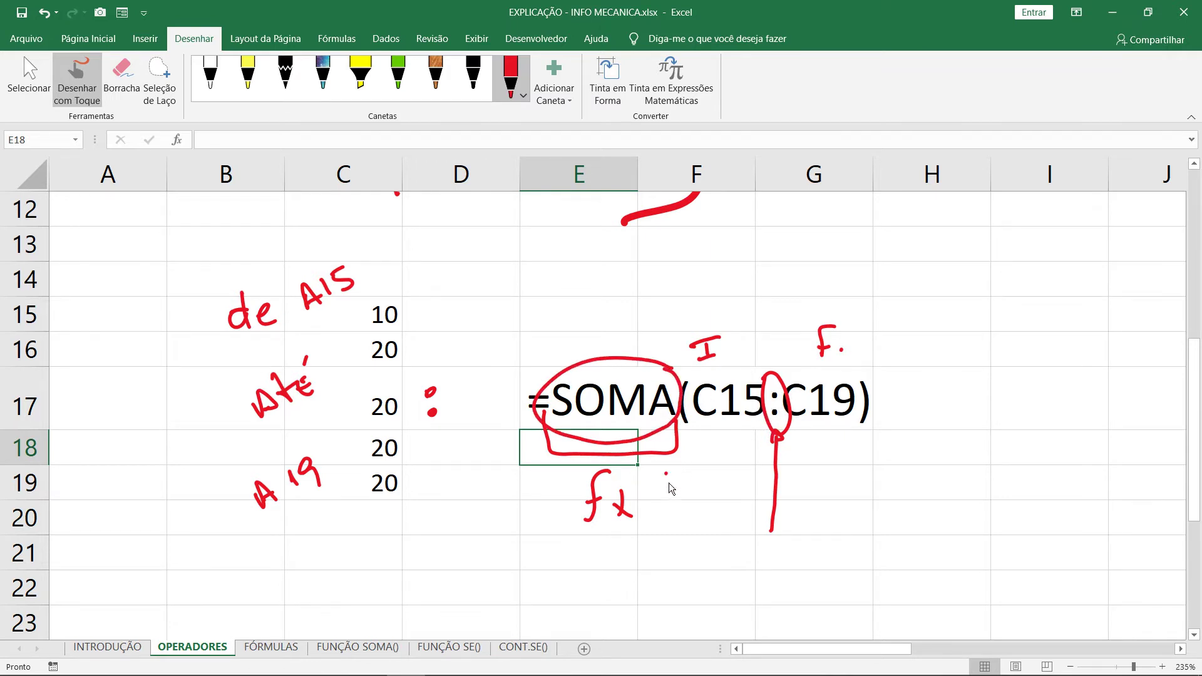
drag(815, 484, 831, 436)
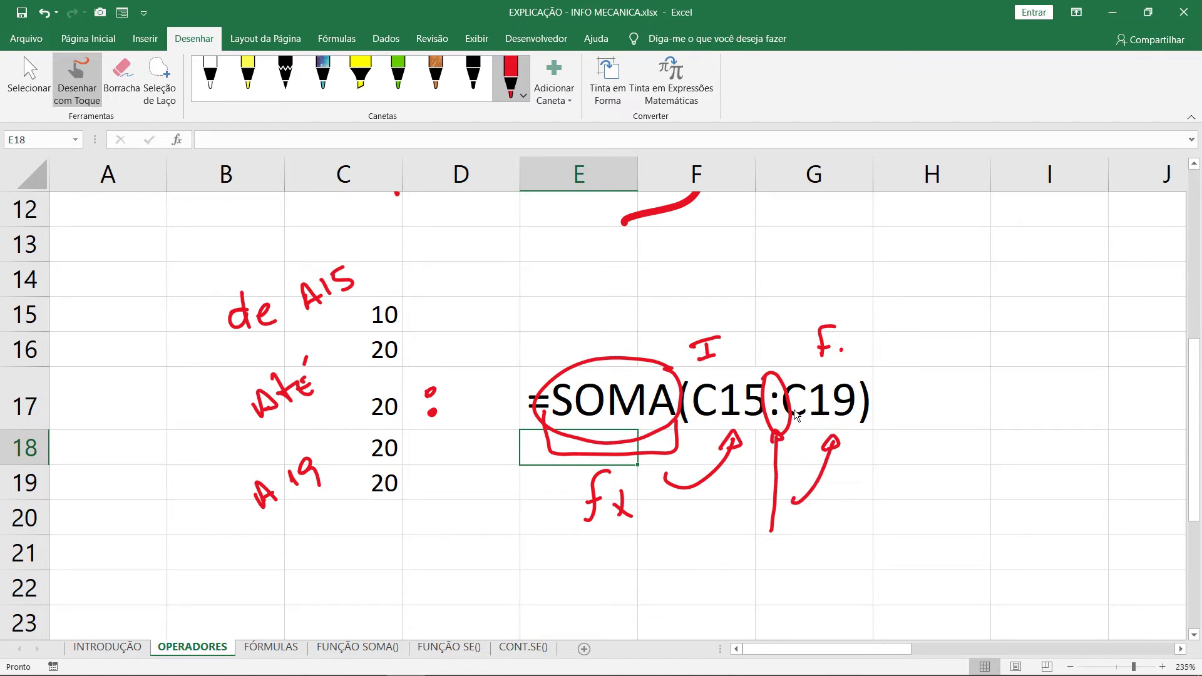
drag(771, 338, 764, 381)
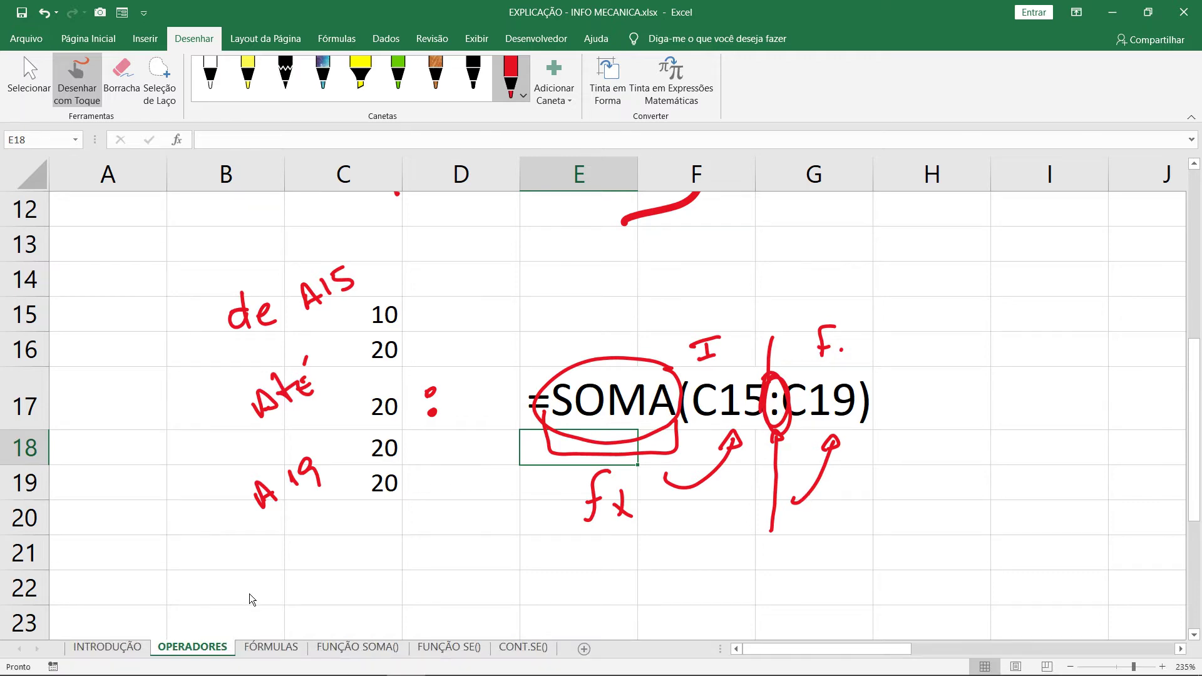
On the FÓRMULAS sheet, circle =SOMA(A1:A8) and its colon, and mark the semicolon in =SOMA(A1;A8) with a circle and an arrow.
click(259, 647)
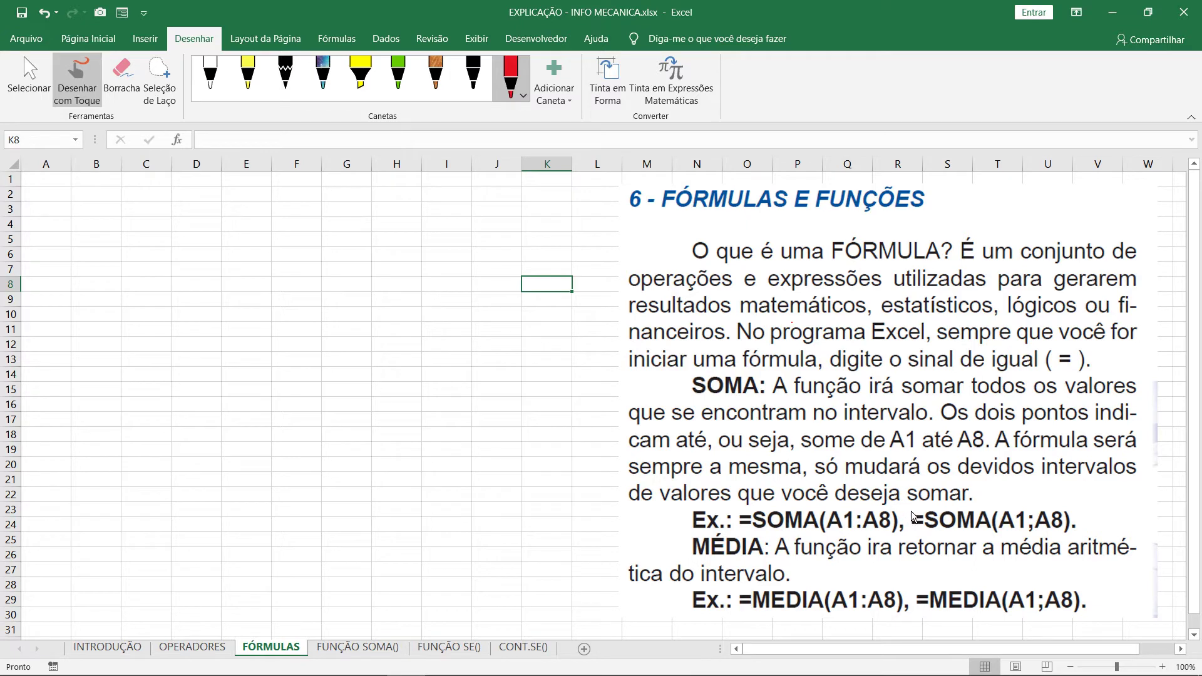
mouse_move(749, 539)
mouse_down()
mouse_move(851, 542)
mouse_move(910, 518)
mouse_up()
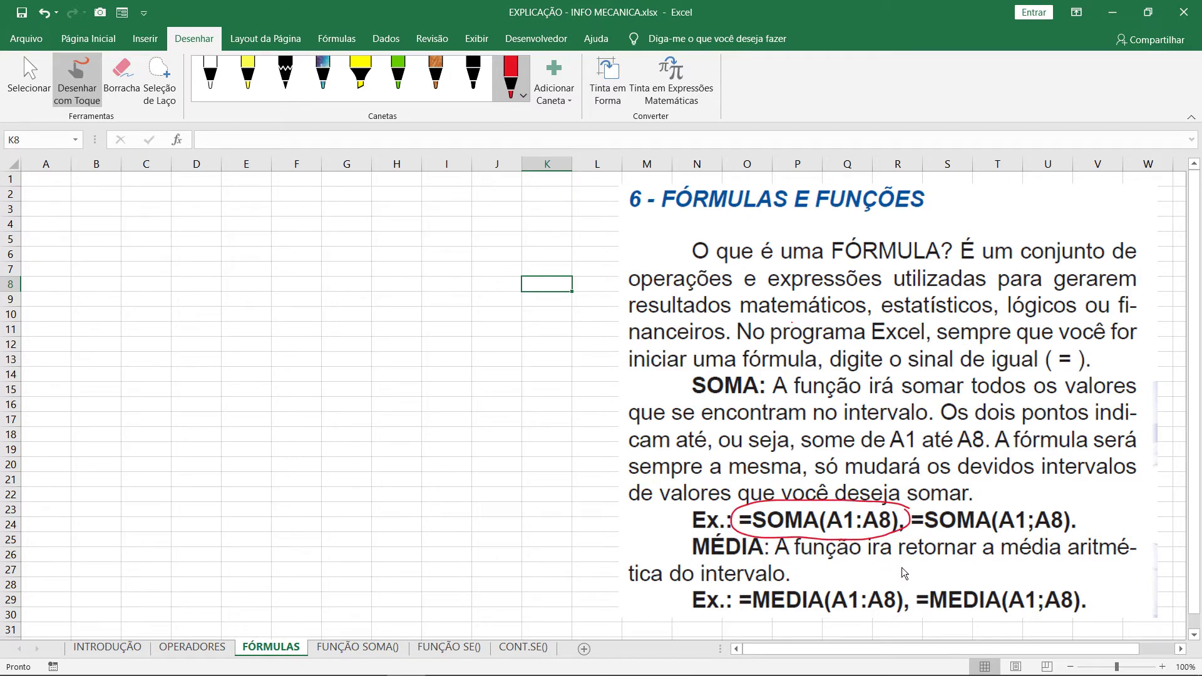
mouse_move(862, 520)
mouse_down()
mouse_move(853, 516)
mouse_move(859, 536)
mouse_move(868, 508)
mouse_move(857, 504)
mouse_up()
mouse_move(1035, 503)
mouse_down()
mouse_move(1042, 536)
mouse_move(1033, 505)
mouse_up()
drag(1058, 481, 1037, 503)
mouse_move(1049, 503)
mouse_down()
mouse_move(1038, 501)
mouse_move(1049, 497)
mouse_up()
Return to the OPERADORES sheet and circle the whole annotated =SOMA(C15:C19) example in red ink.
click(192, 646)
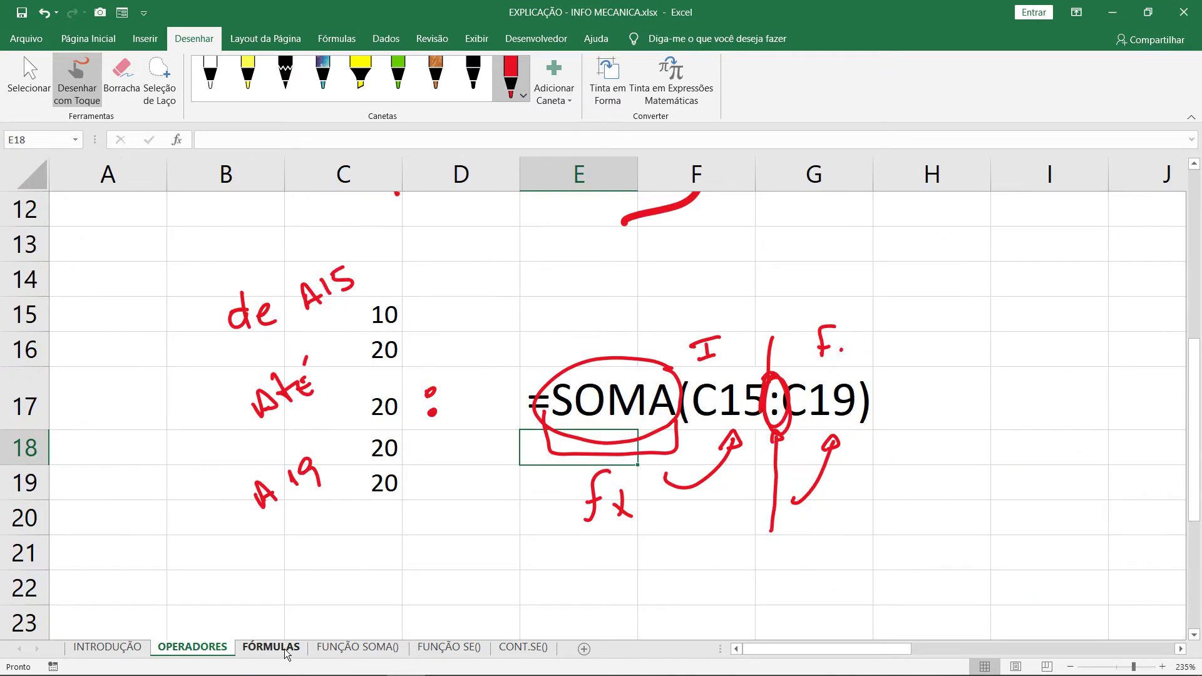
scroll(285, 651, up, 4)
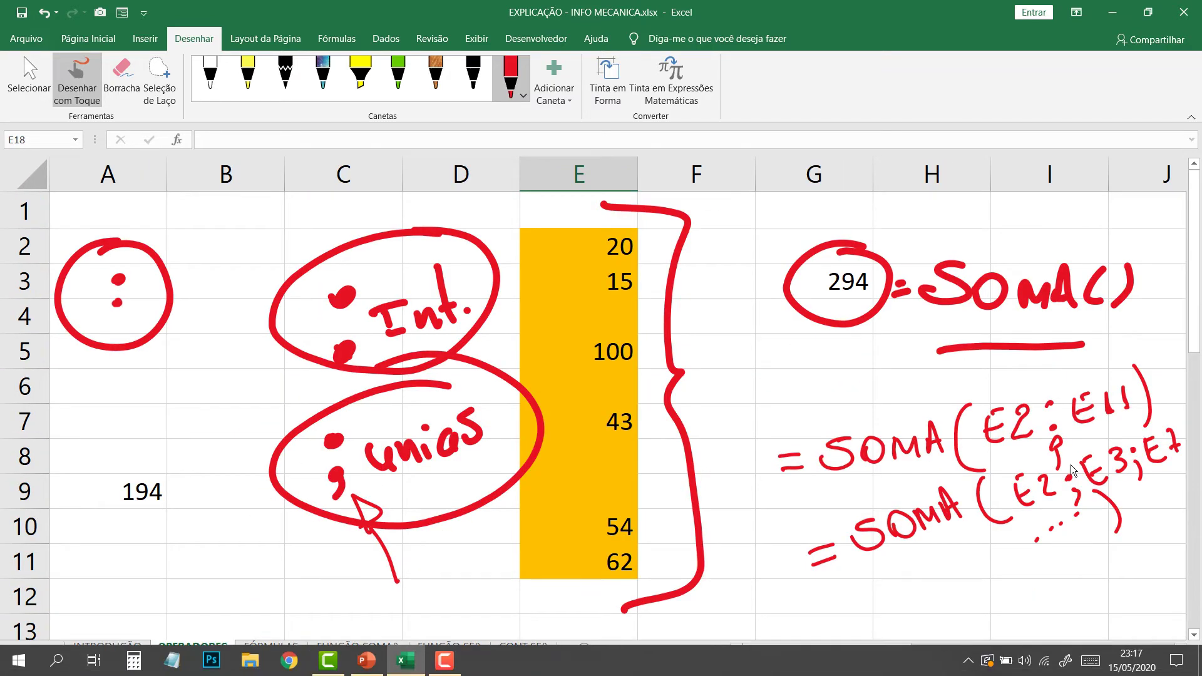
click(1116, 666)
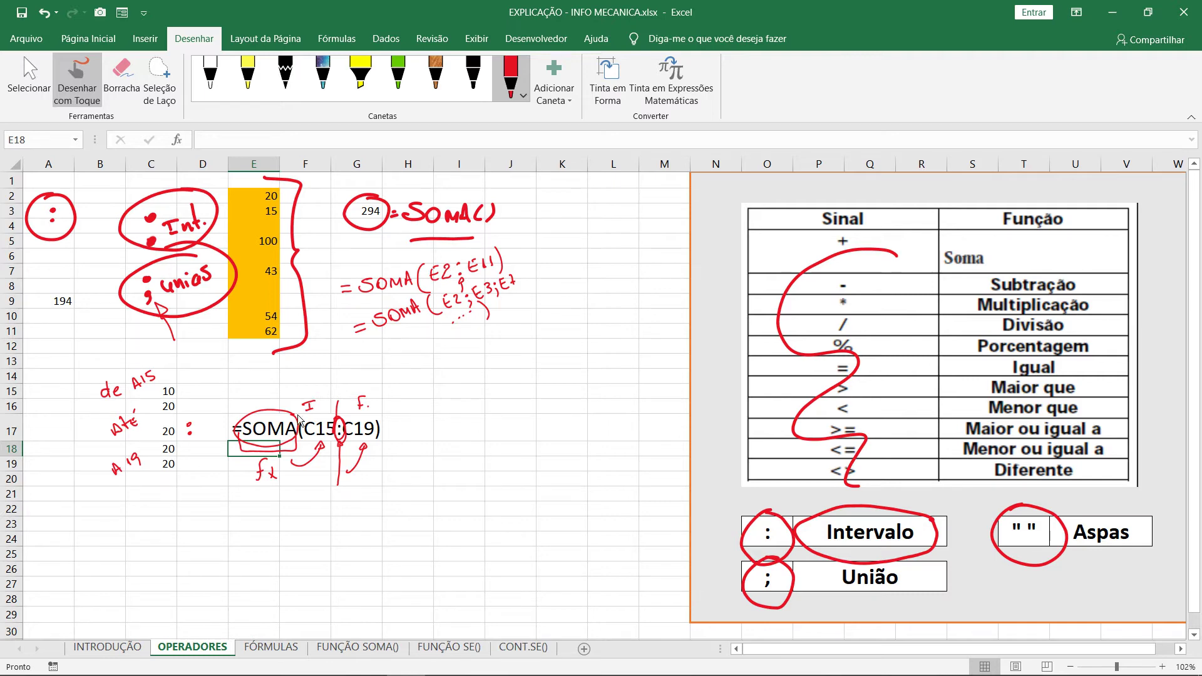
mouse_move(406, 359)
mouse_down()
mouse_move(288, 355)
mouse_move(304, 543)
mouse_move(390, 403)
mouse_move(348, 375)
mouse_up()
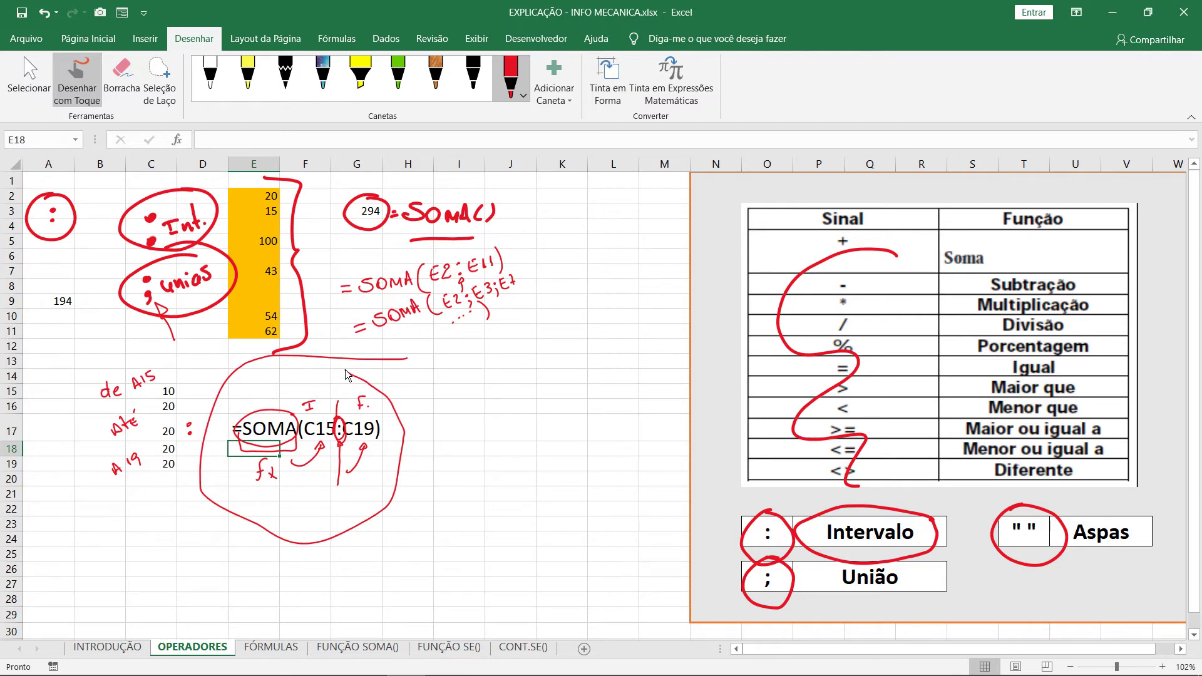
Revisit the FÓRMULAS sheet and open the FUNÇÃO SE() sheet.
click(329, 648)
key(ctrl+Page_Up)
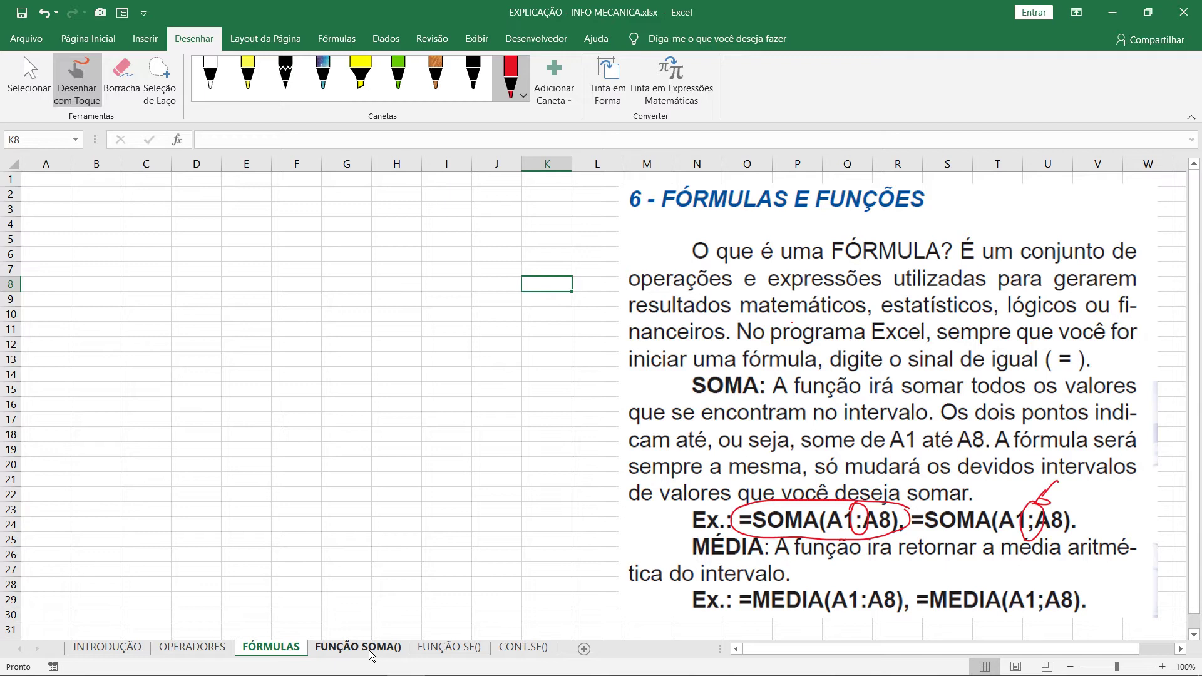
click(439, 655)
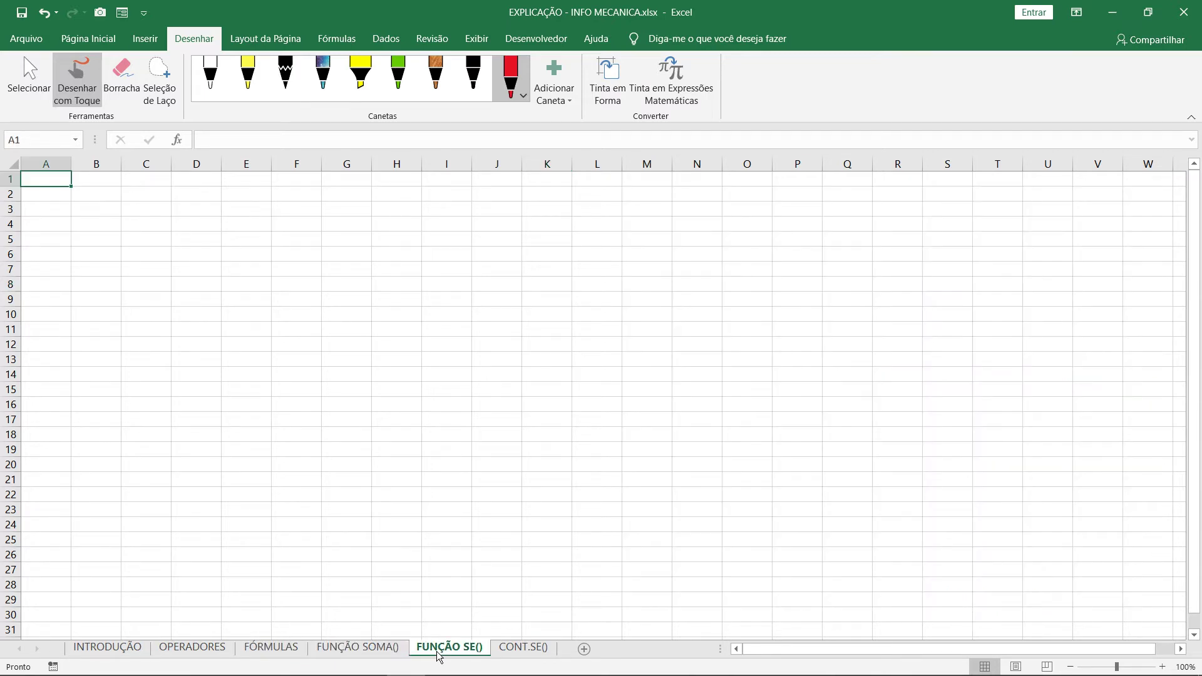
Open the FUNÇÃO SE() sheet and enlarge its view to 170%.
key(ctrl+Page_Up)
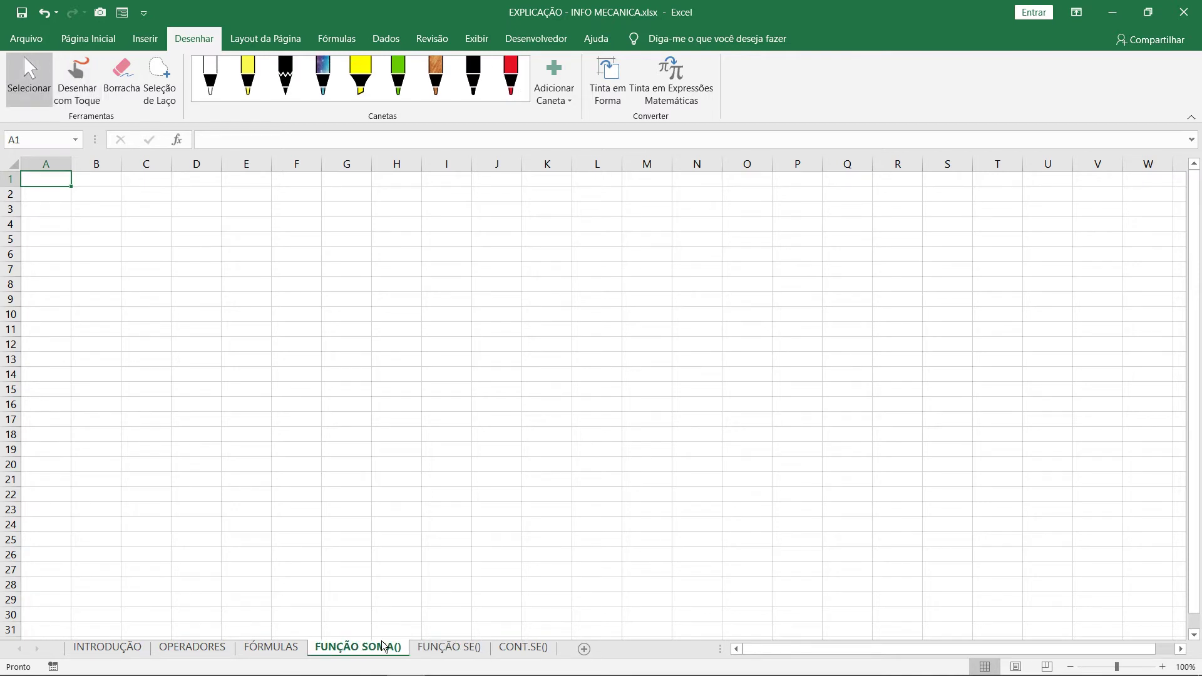
click(427, 651)
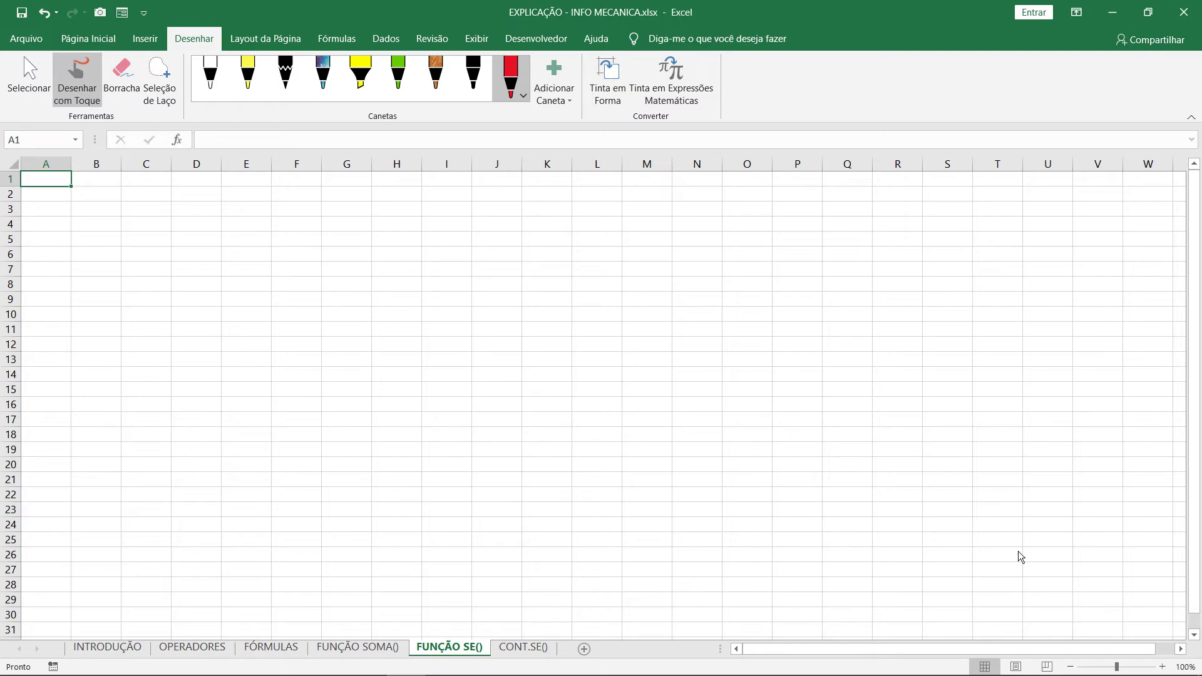
click(1162, 667)
click(1162, 667)
click(1163, 667)
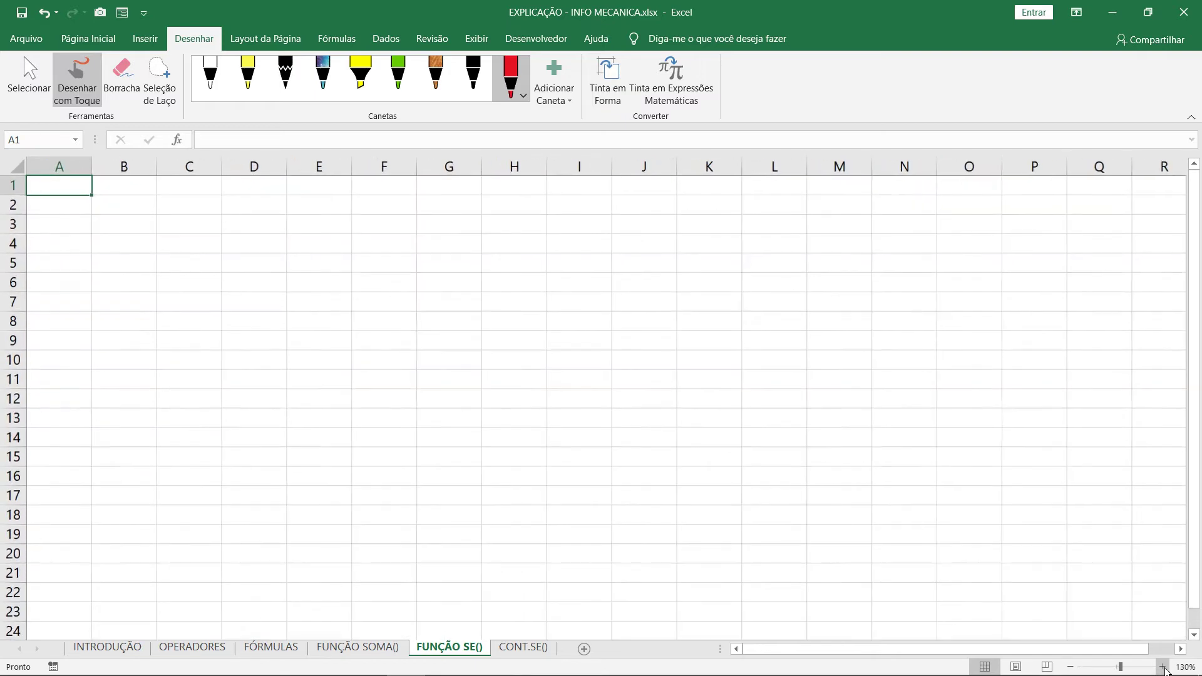
click(1162, 667)
click(1162, 667)
click(1162, 667)
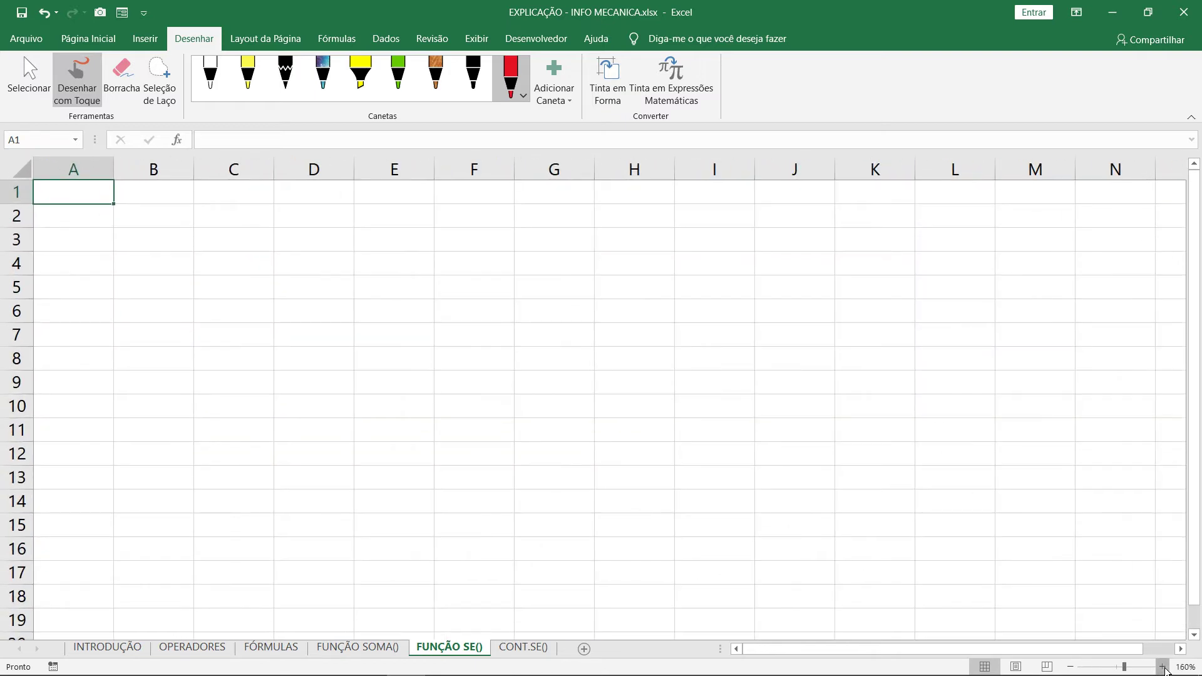
click(1162, 667)
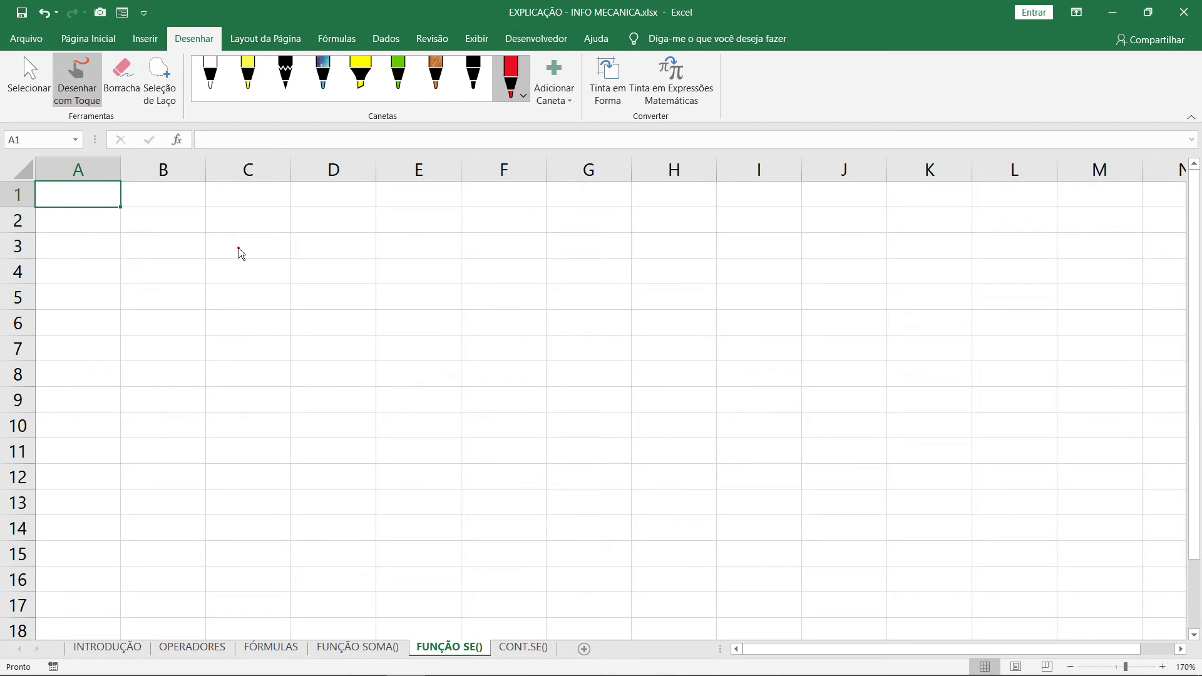
Undo the stray ink mark and handwrite a red equals sign in cell C8.
key(ctrl+z)
drag(208, 370, 217, 369)
click(336, 45)
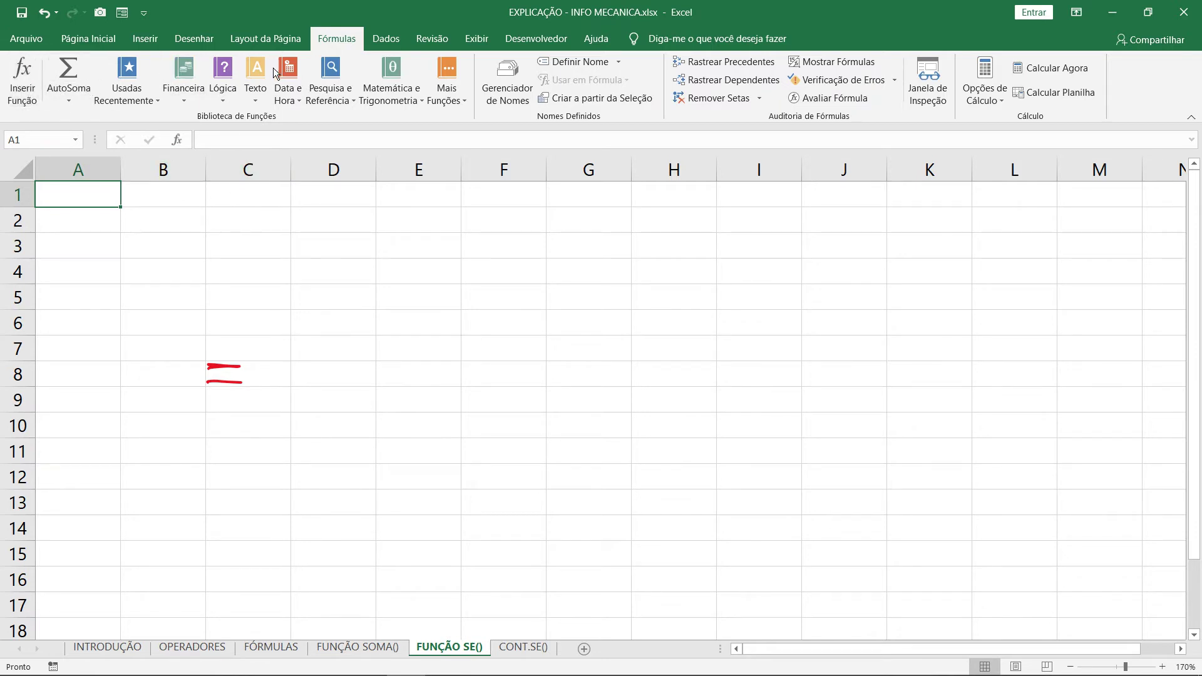
click(194, 38)
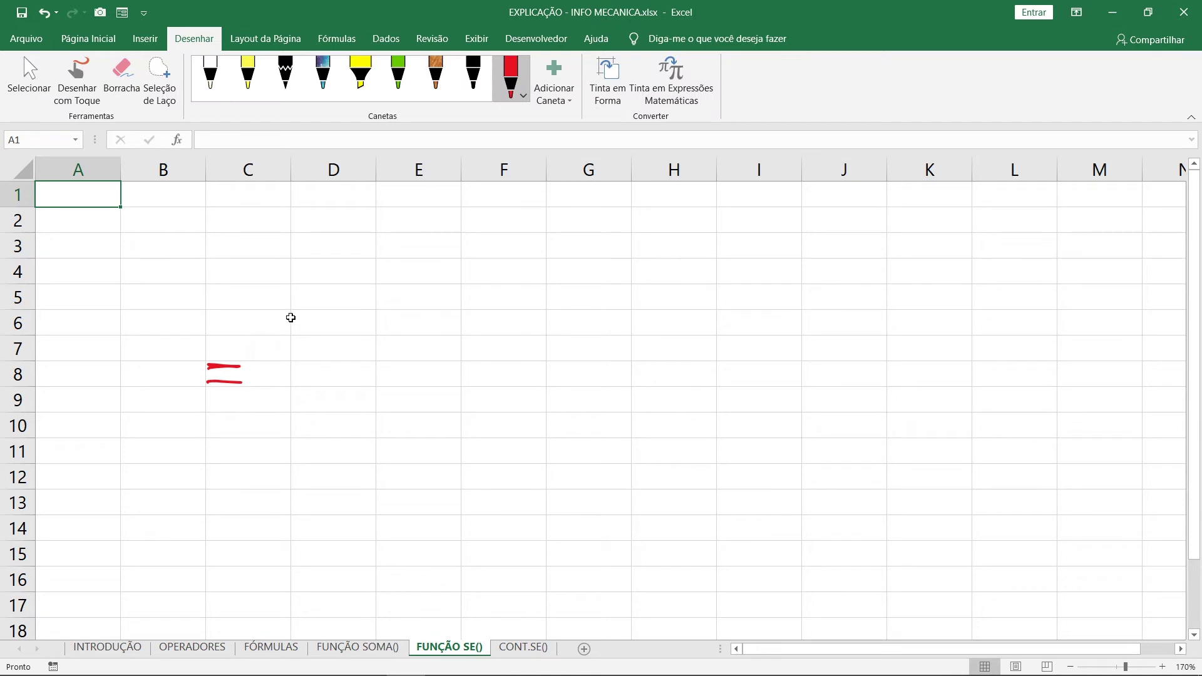
Reactivate the red pen and handwrite SE( after the equals sign.
click(510, 79)
click(277, 366)
click(507, 77)
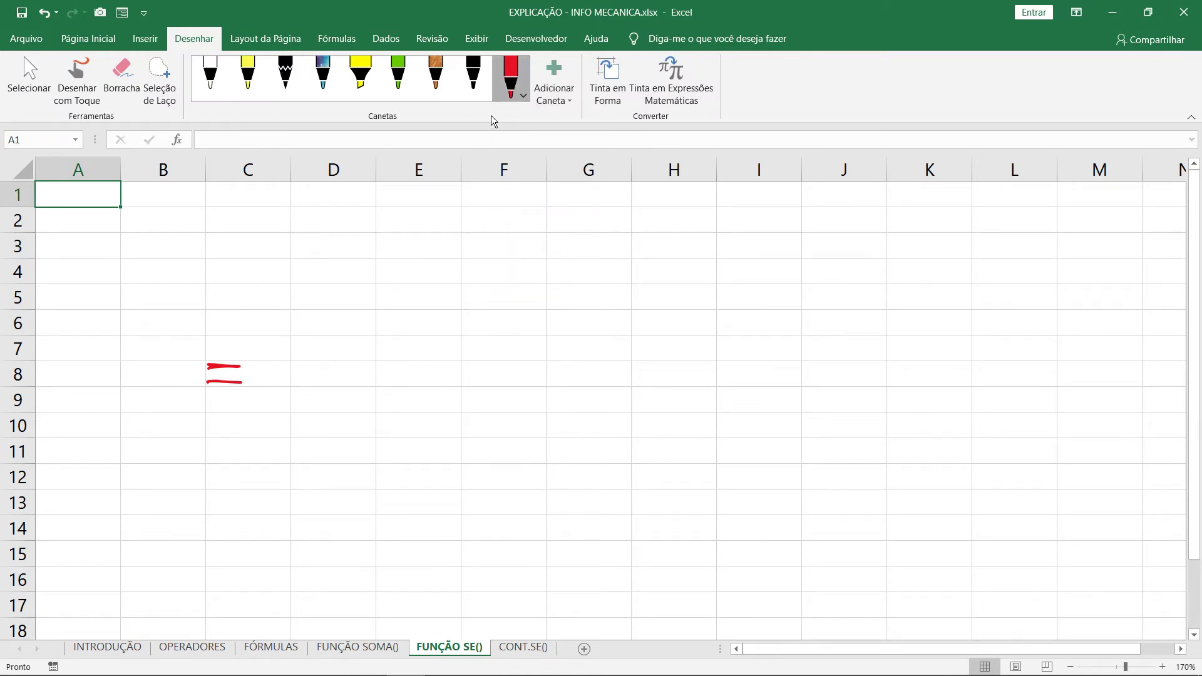
click(280, 358)
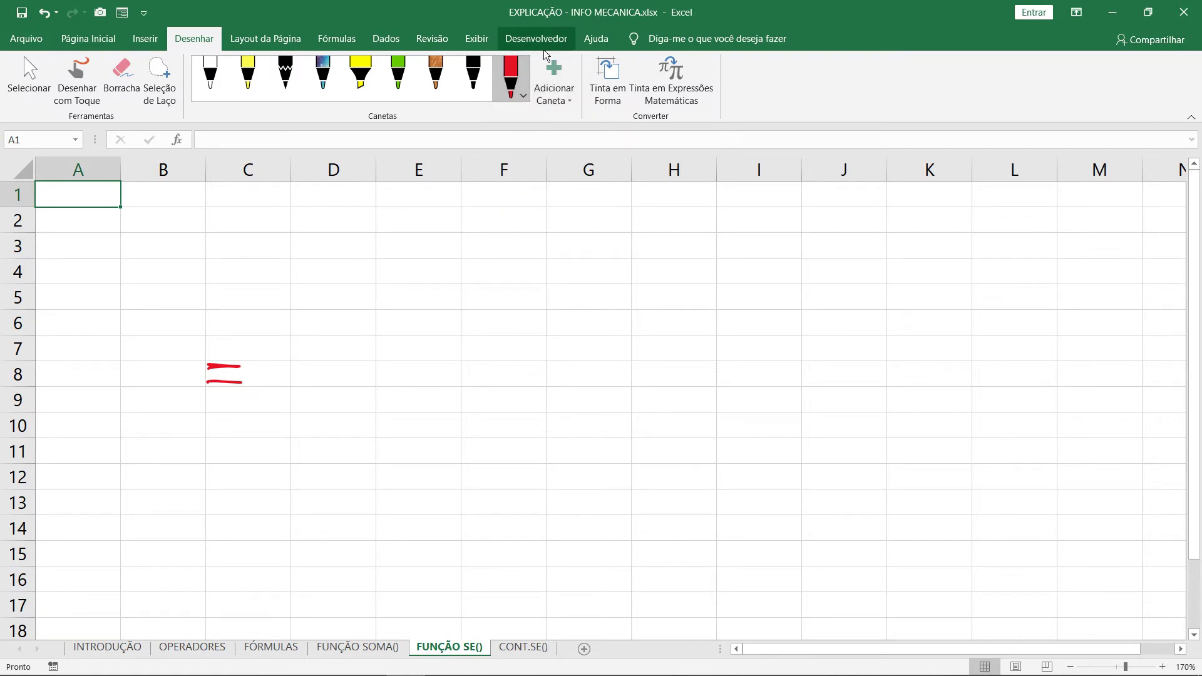
click(518, 77)
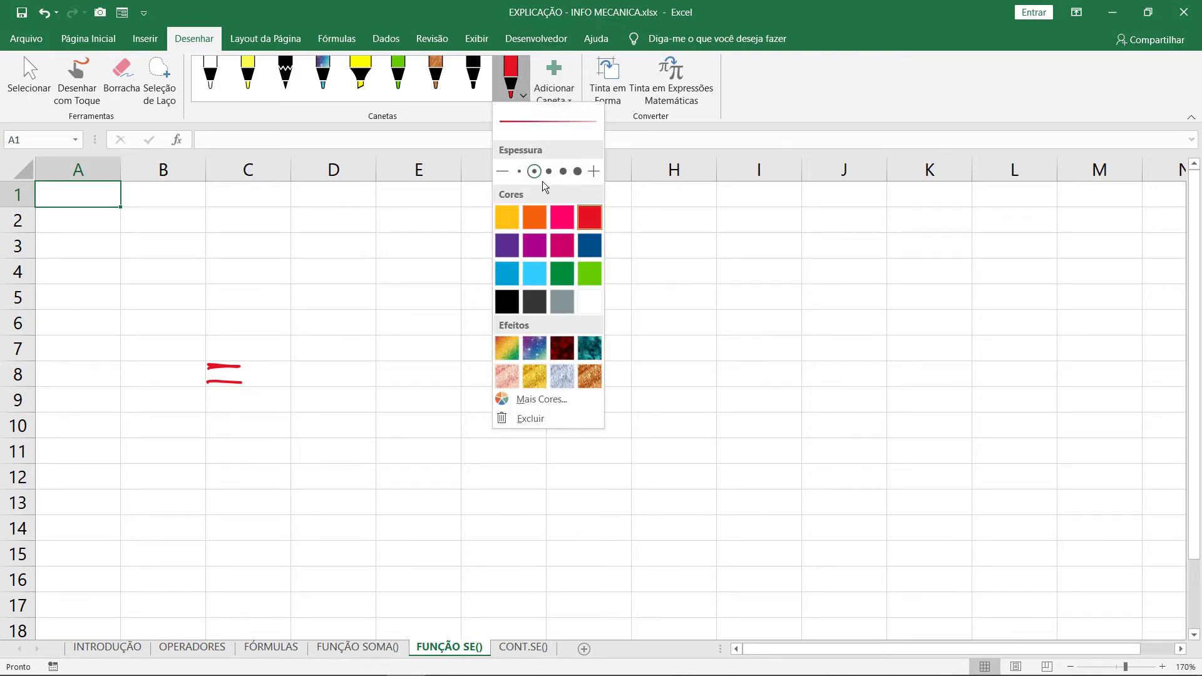
click(590, 219)
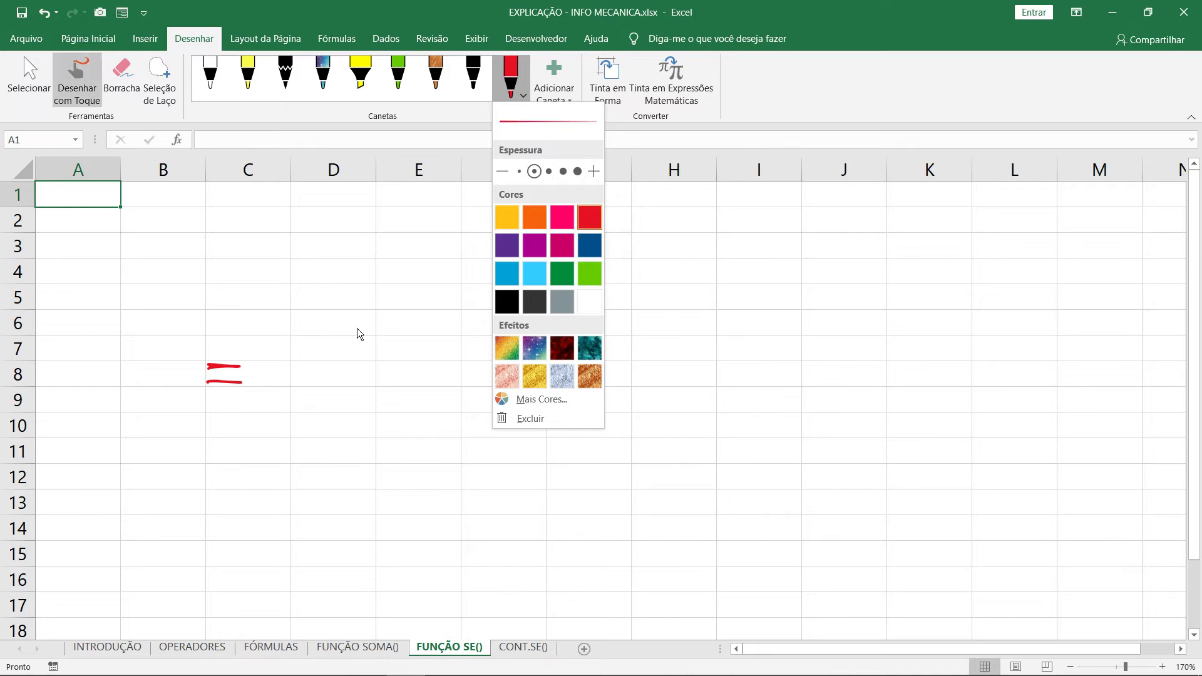
click(274, 344)
mouse_move(297, 335)
mouse_down()
mouse_move(287, 355)
mouse_move(335, 366)
mouse_up()
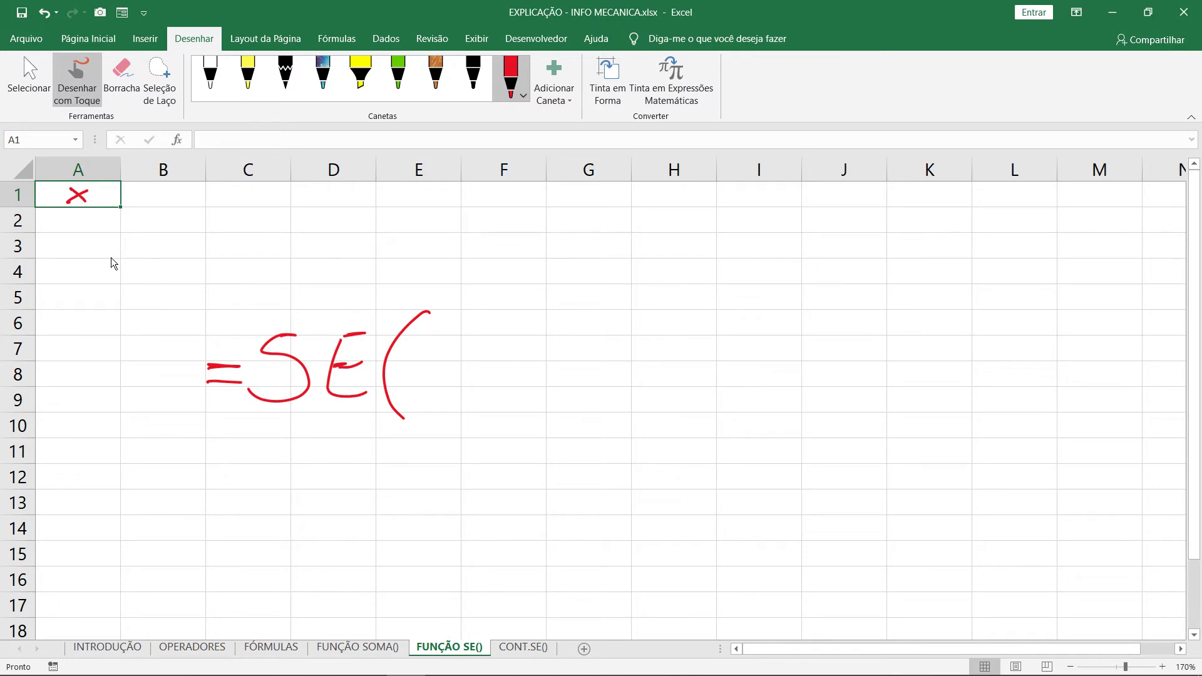
Mark B1 with an x and C1 with fx, and handwrite the condition A1=A2 in the formula.
mouse_move(156, 199)
mouse_down()
mouse_move(176, 186)
mouse_move(176, 198)
mouse_up()
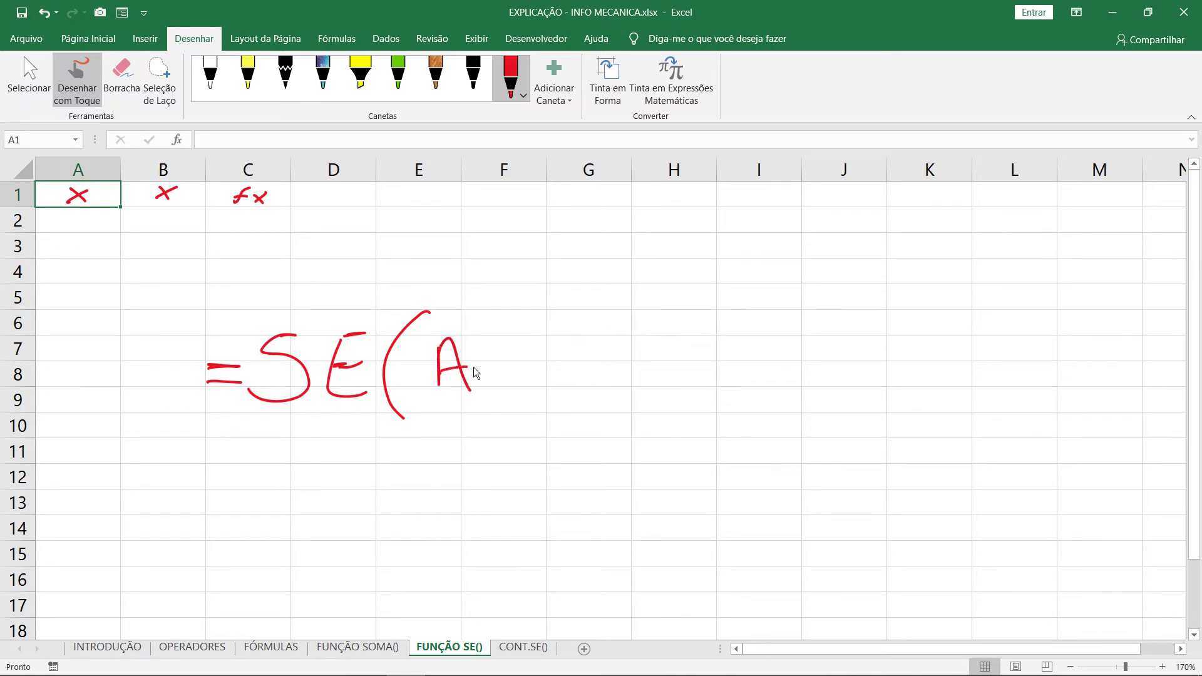
drag(495, 360, 493, 387)
drag(489, 388, 506, 386)
drag(638, 331, 619, 382)
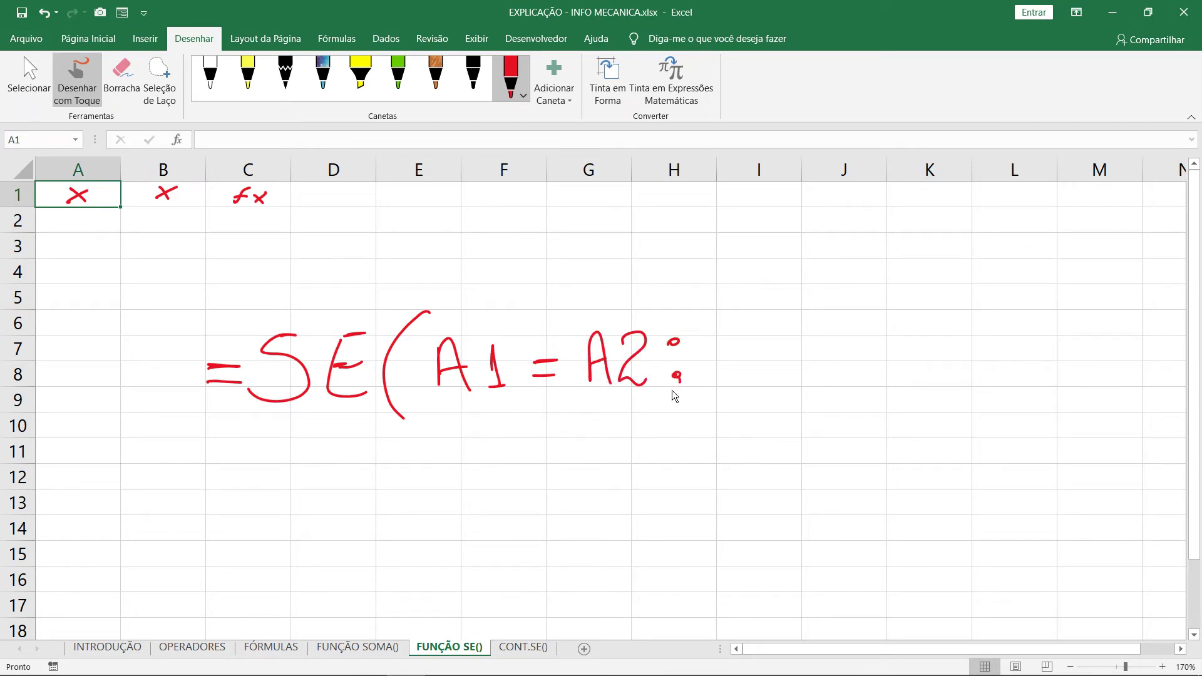
Complete the handwritten formula in red ink with ;"OK";"CANCELAR").
drag(671, 341, 675, 346)
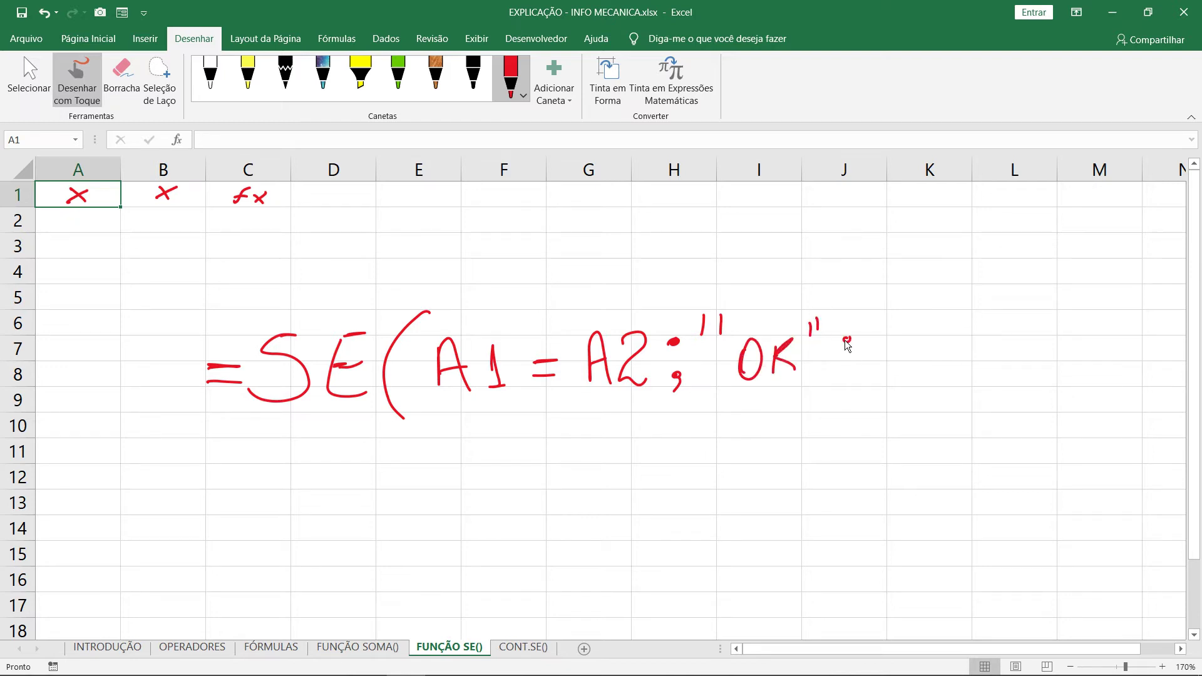
drag(846, 374, 848, 388)
drag(877, 315, 876, 325)
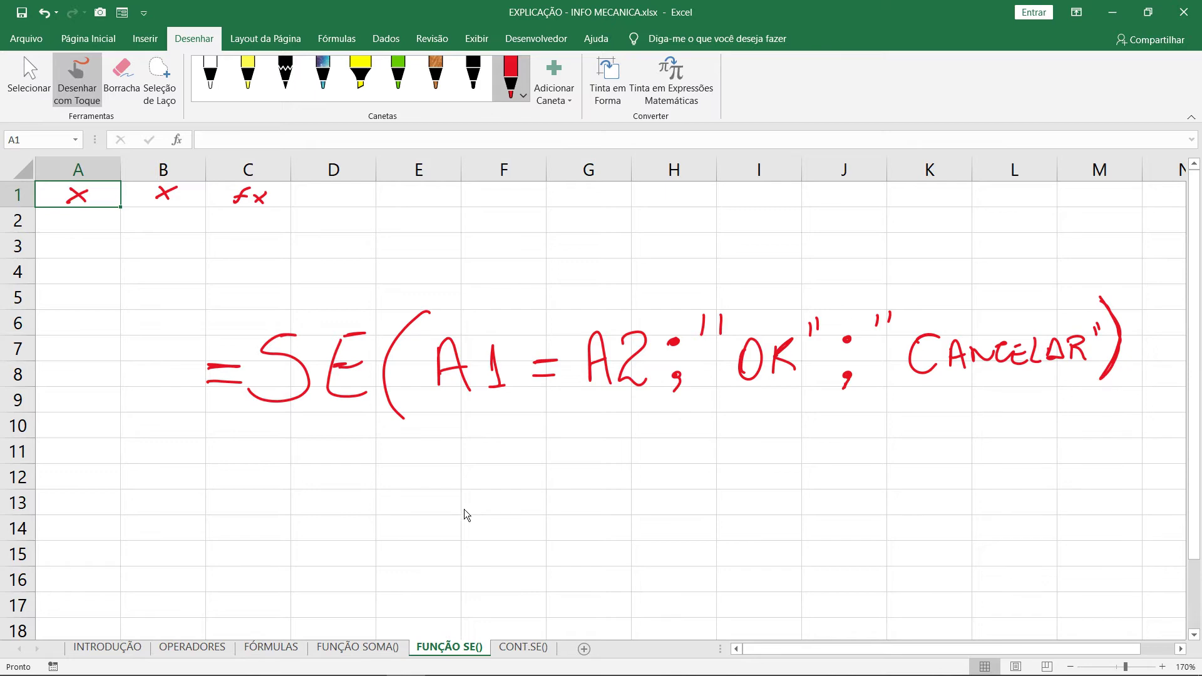
Mark the quotation-mark symbol beside Aspas in red on the OPERADORES sheet, and return to FUNÇÃO SE().
click(201, 647)
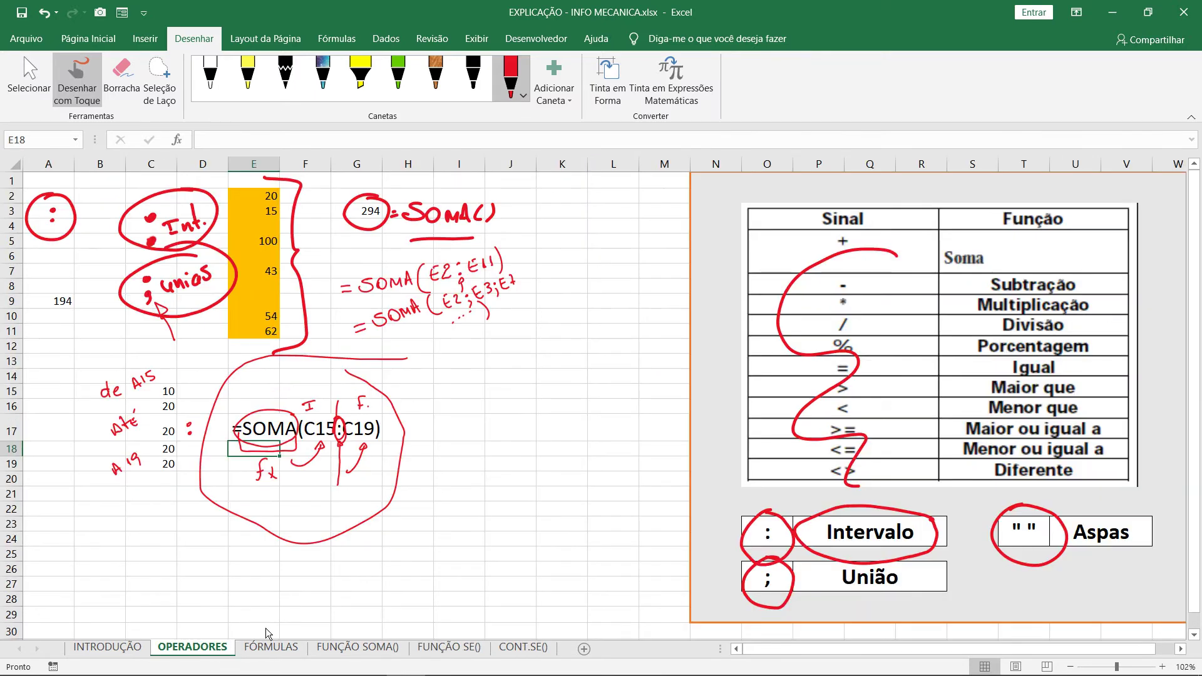
mouse_move(1017, 550)
mouse_down()
mouse_move(1066, 534)
mouse_move(1061, 546)
mouse_up()
click(436, 648)
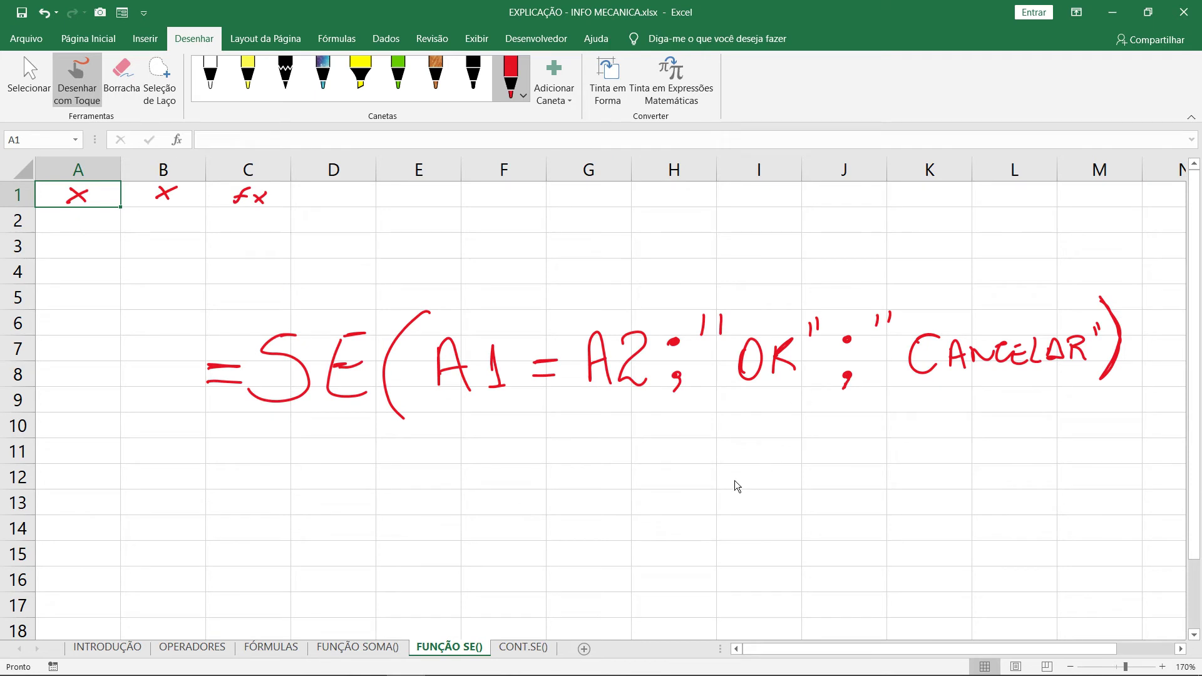
Draw red arrows pointing up at OK and CANCELAR, and circle the fx mark in C1.
drag(770, 425, 765, 433)
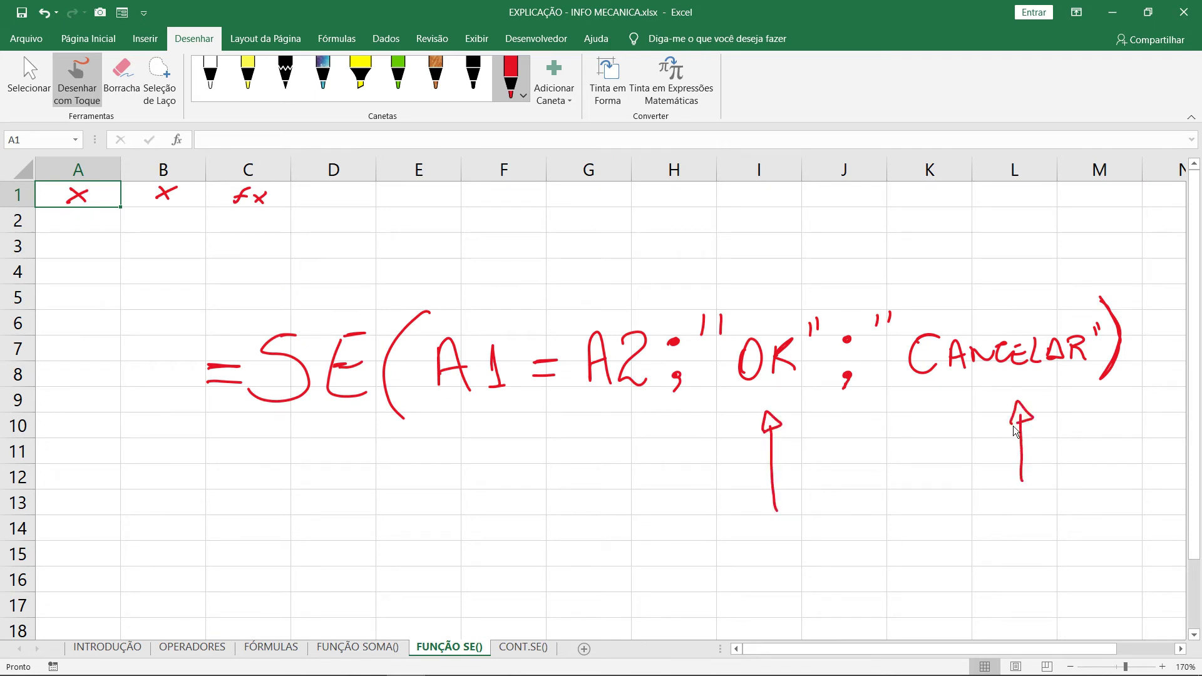
drag(259, 185, 218, 205)
Erase the ink marks in row 1 and the red arrows under OK and CANCELAR.
click(121, 78)
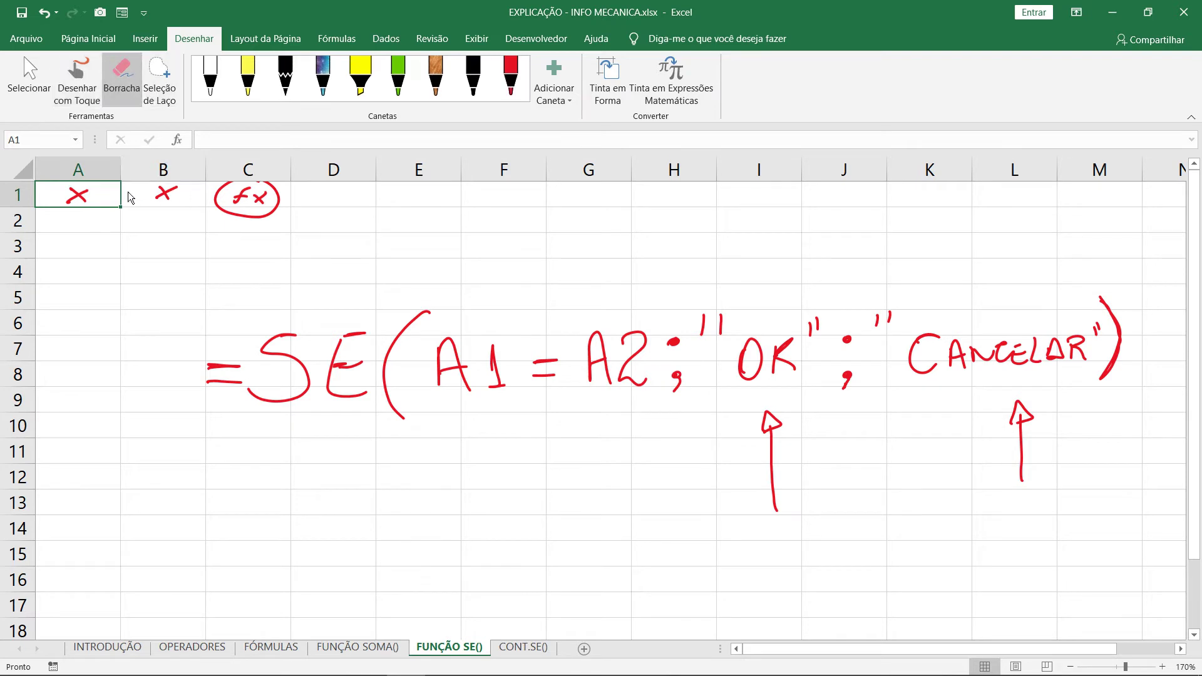
drag(70, 195, 275, 201)
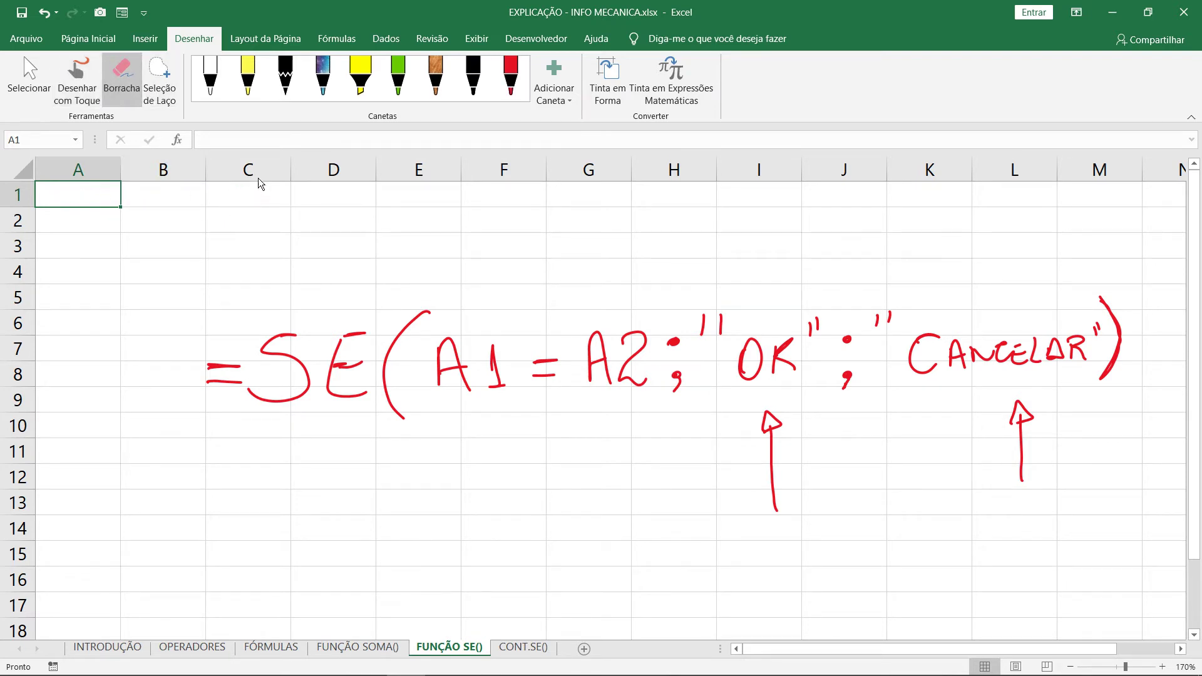
drag(688, 426, 773, 445)
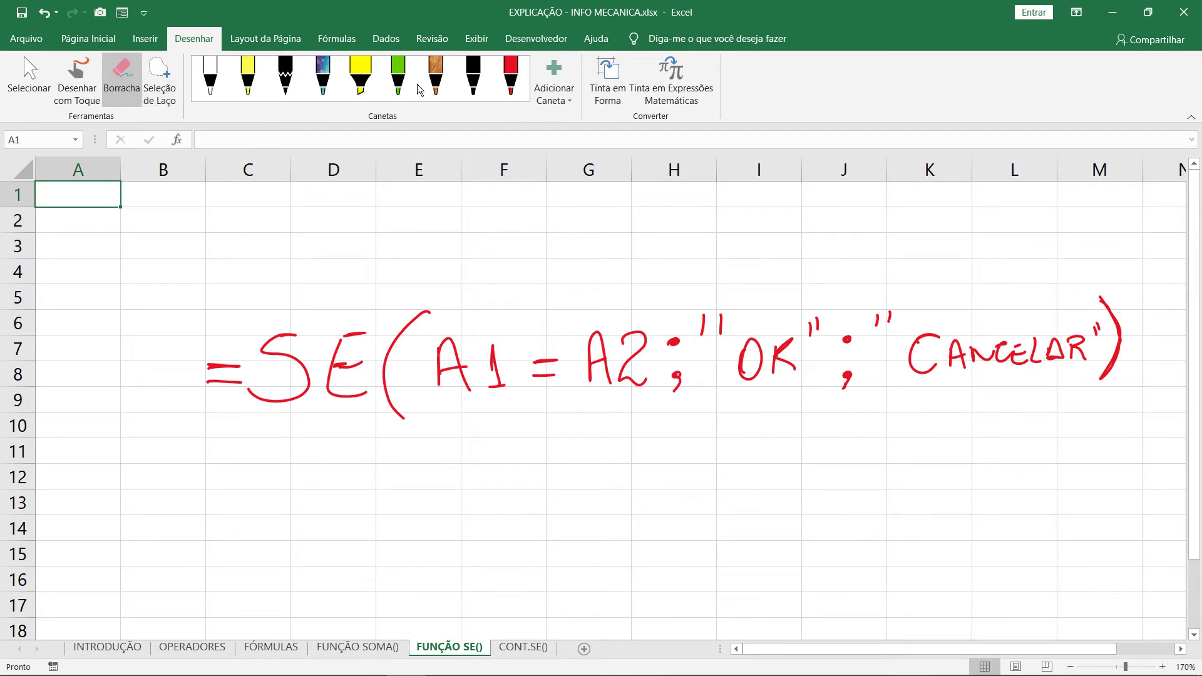
Annotate the formula in green ink with an fx arrow to SE and a circled "Ref." label pointing to A1.
click(398, 78)
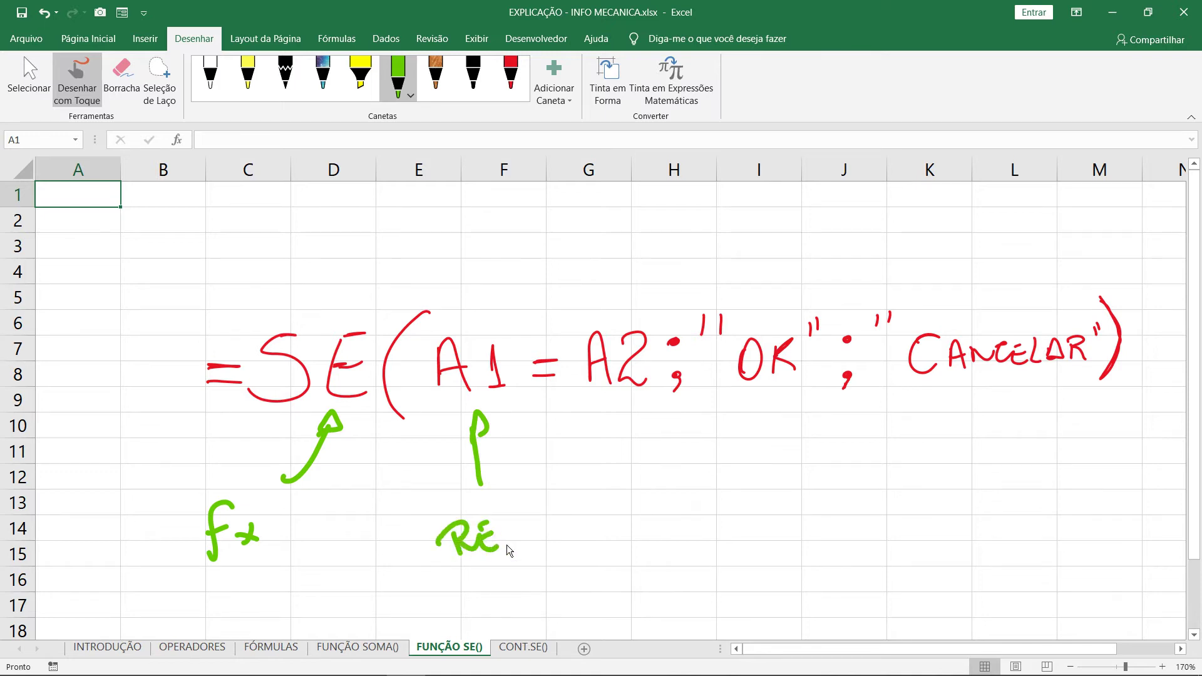
click(521, 535)
drag(515, 490, 444, 571)
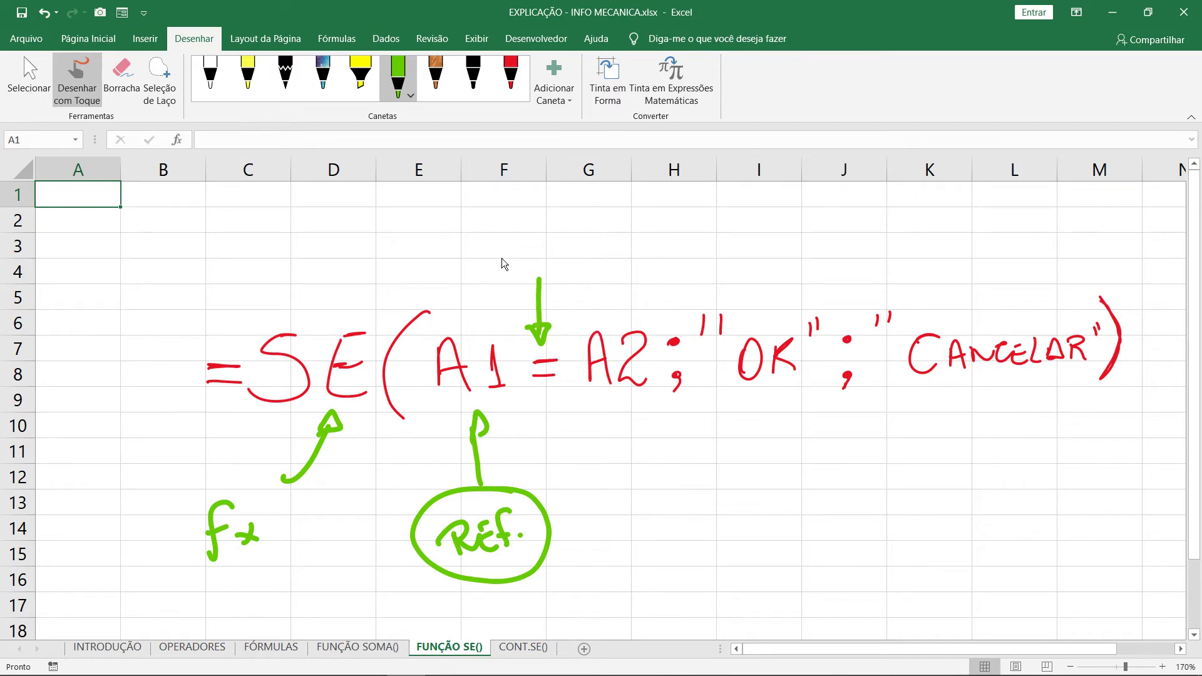
Label the comparison sign "op comp." in green, and bracket the =A2 part with an arrow to the word "Critério".
drag(499, 268, 496, 253)
drag(514, 250, 523, 251)
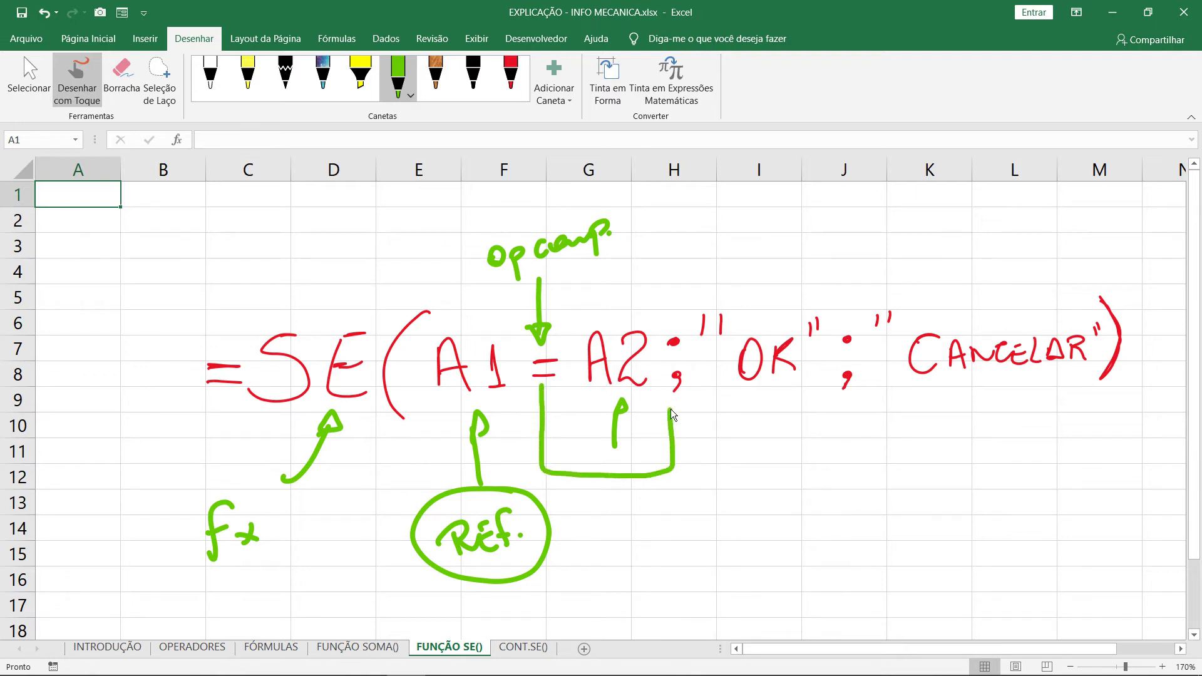
drag(636, 553, 654, 551)
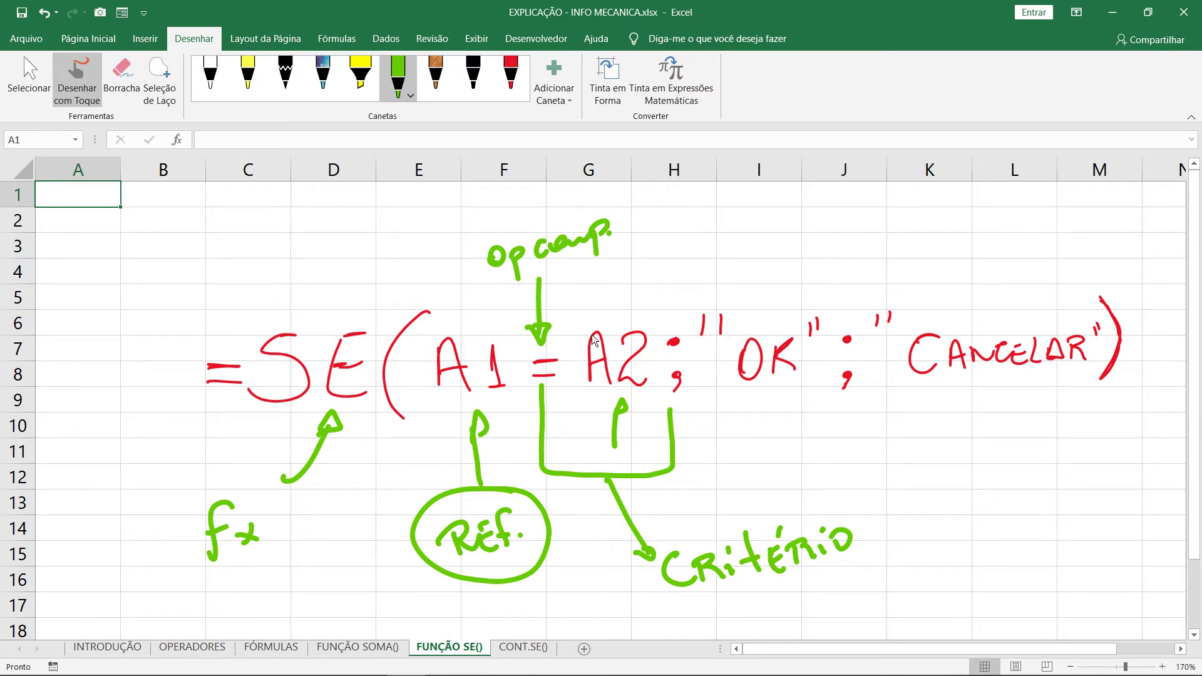
Switch to the black pen, undo its stray marks, and label the first semicolon with an arrow and the word "Entao".
click(479, 88)
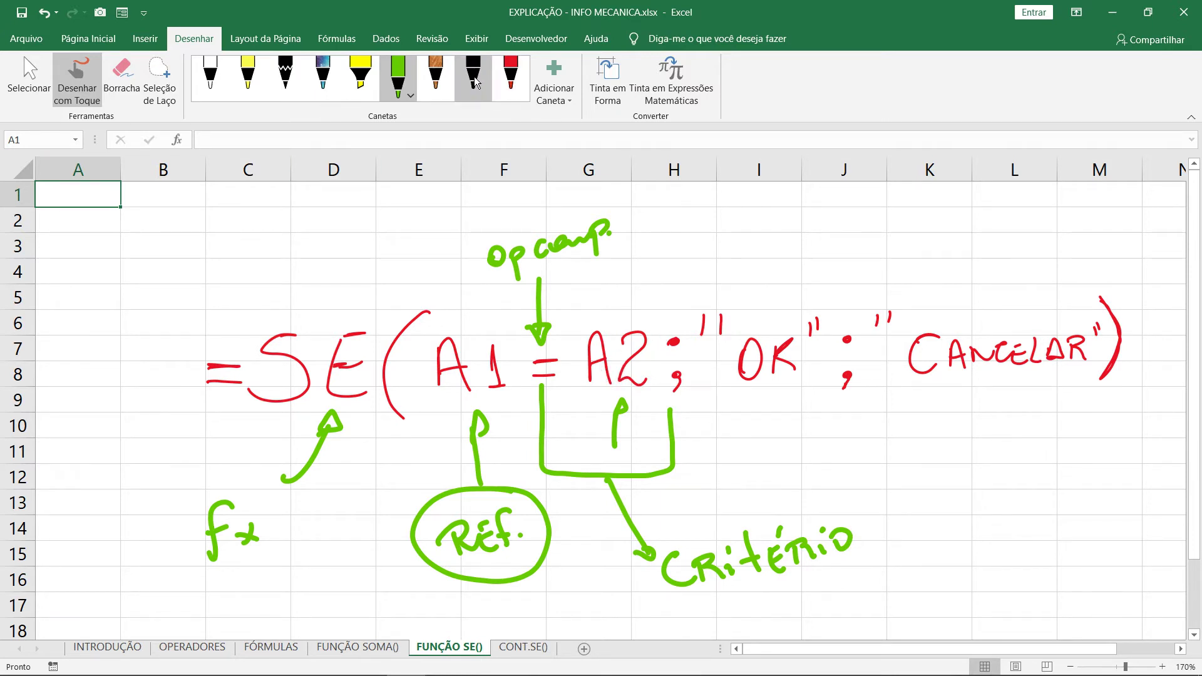
drag(695, 266, 668, 336)
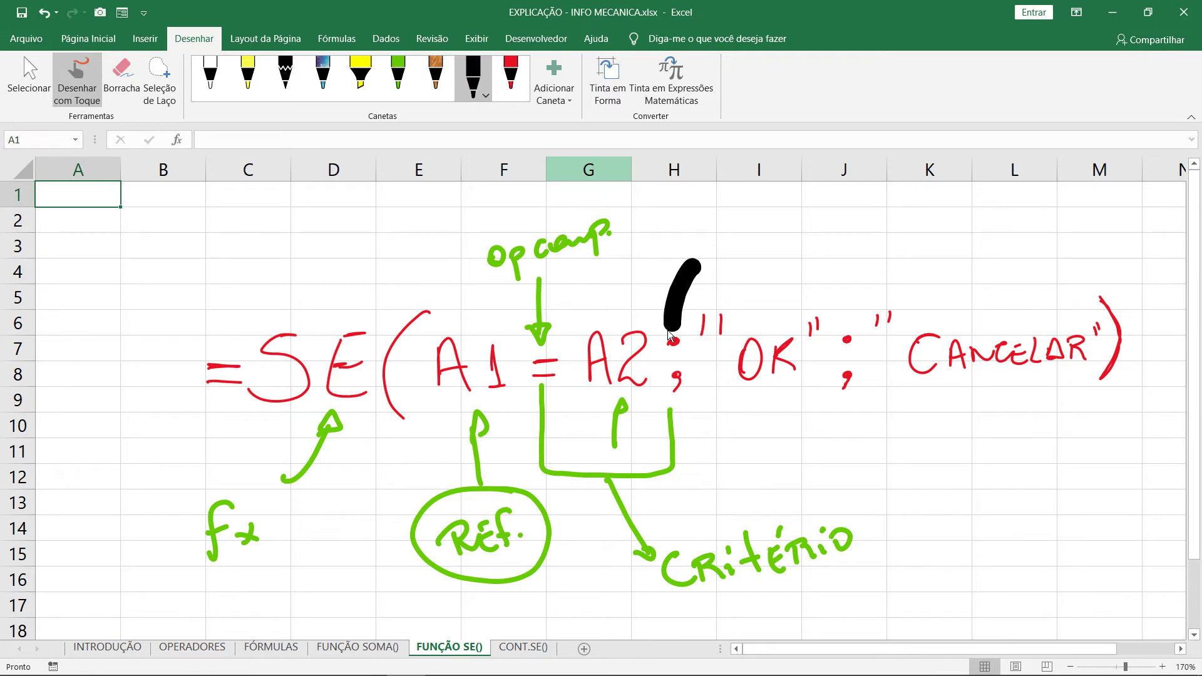
click(485, 94)
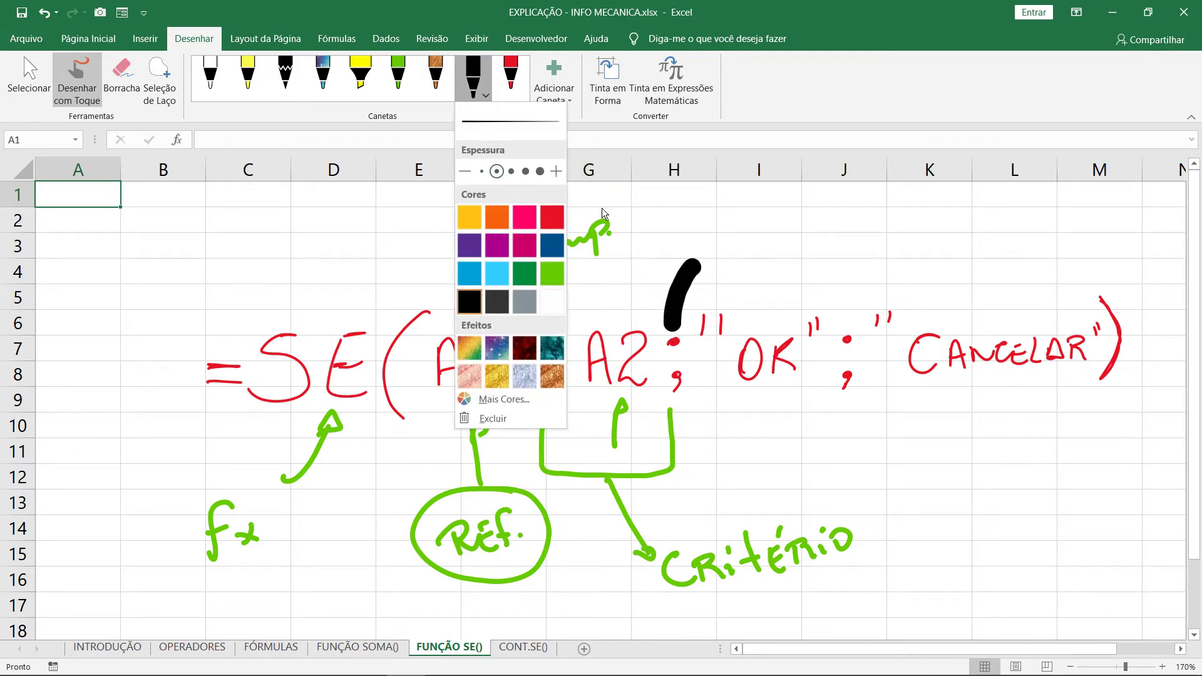
click(679, 230)
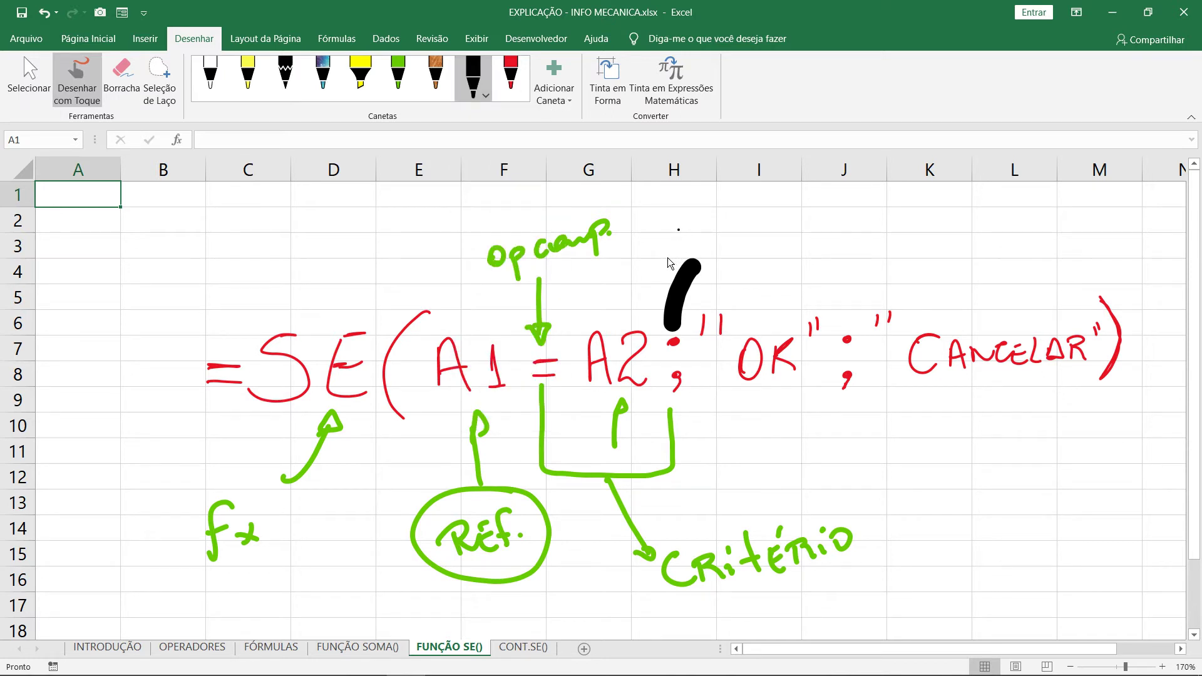
key(ctrl+z)
key(ctrl+z)
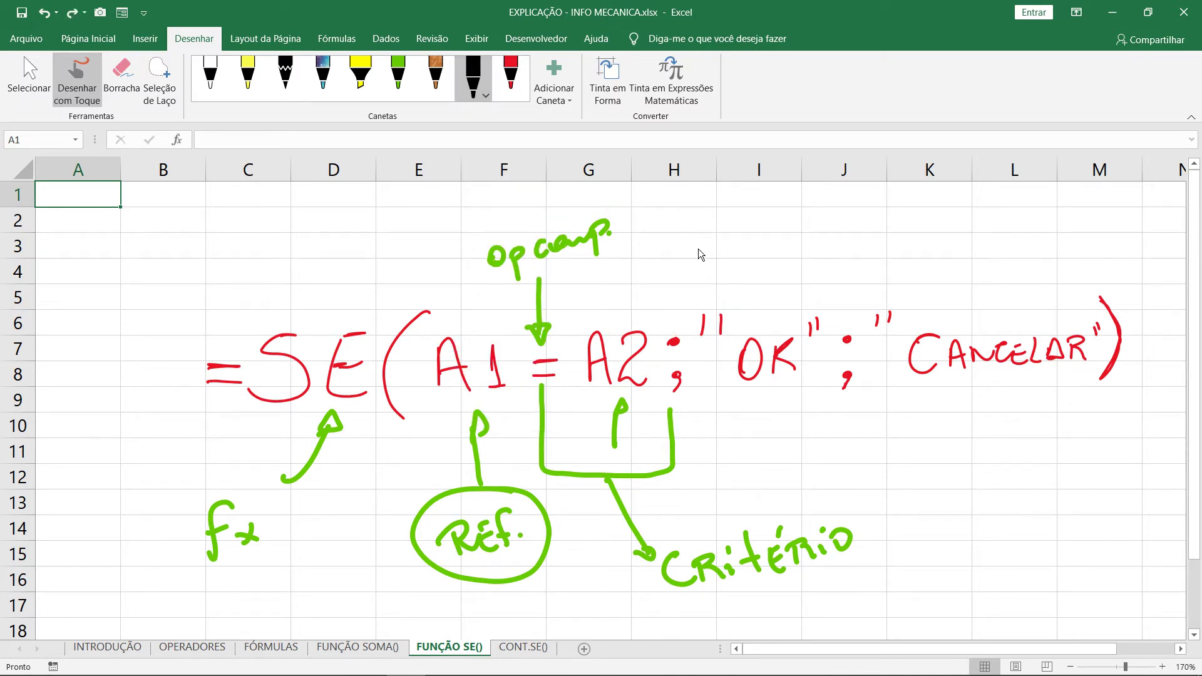
mouse_move(675, 275)
mouse_down()
mouse_move(669, 316)
mouse_move(683, 298)
mouse_up()
mouse_move(719, 210)
mouse_down()
mouse_move(712, 233)
mouse_move(765, 230)
mouse_move(772, 206)
mouse_up()
drag(777, 223, 797, 214)
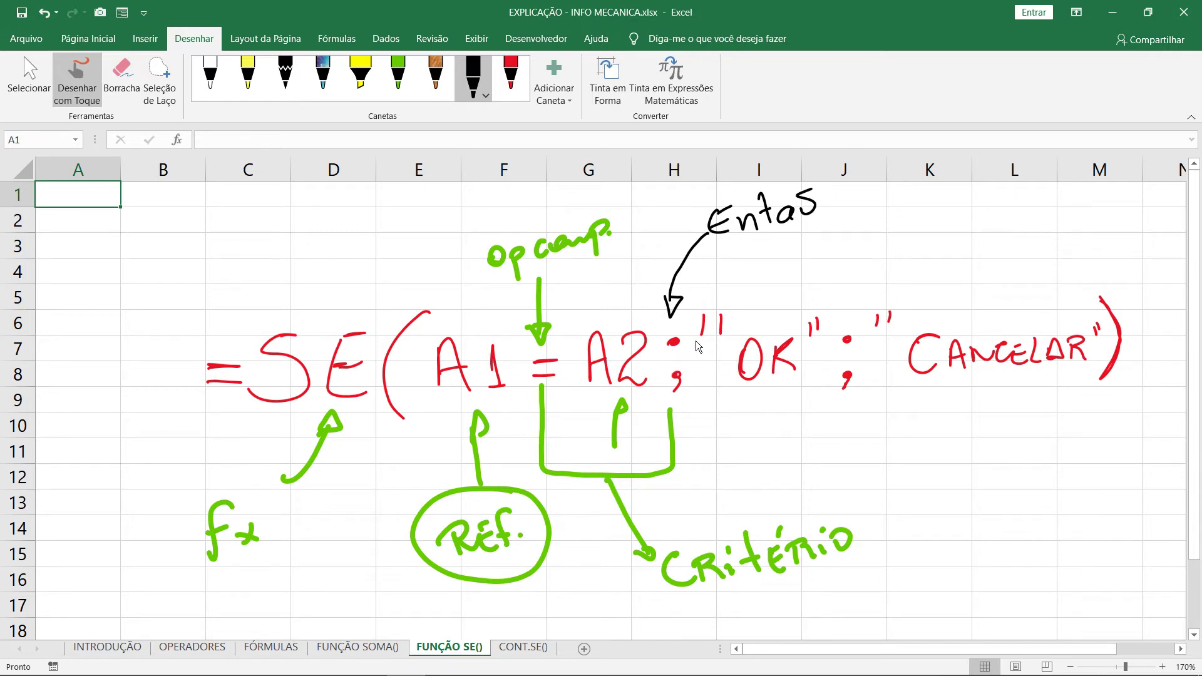
Bracket the "OK" argument in black ink and draw an arrow from it to the handwritten label "VERDADEIRO".
drag(695, 325, 727, 415)
drag(835, 393, 835, 363)
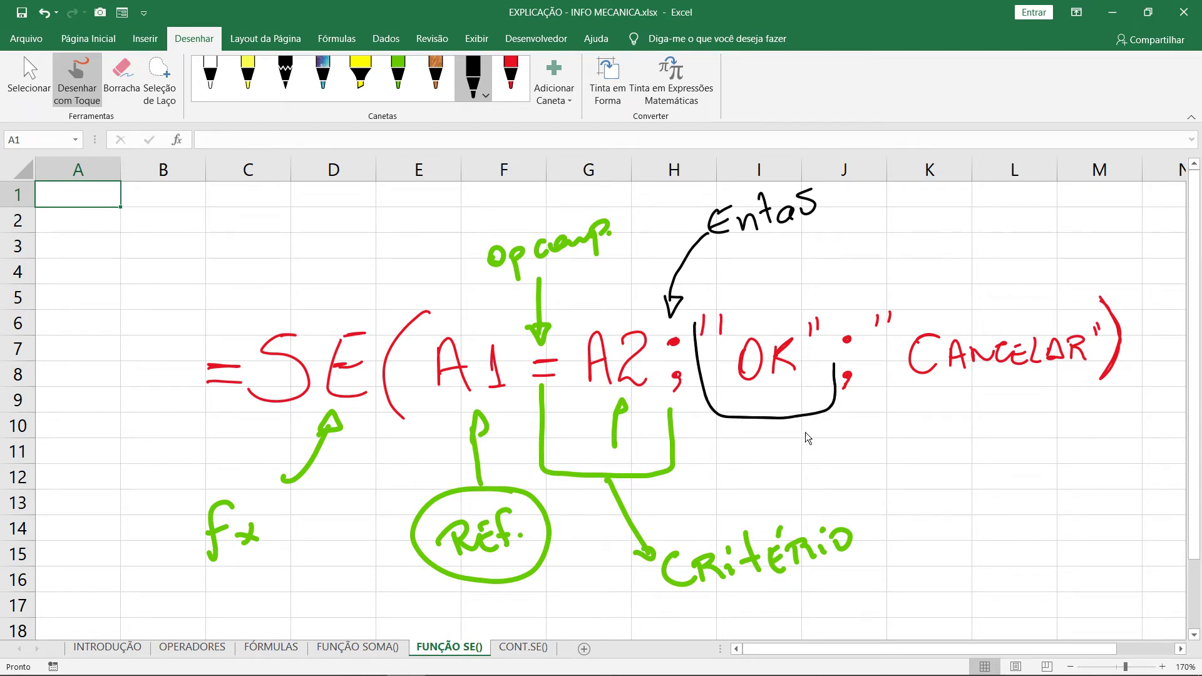
mouse_move(775, 419)
mouse_down()
mouse_move(777, 447)
mouse_move(824, 473)
mouse_up()
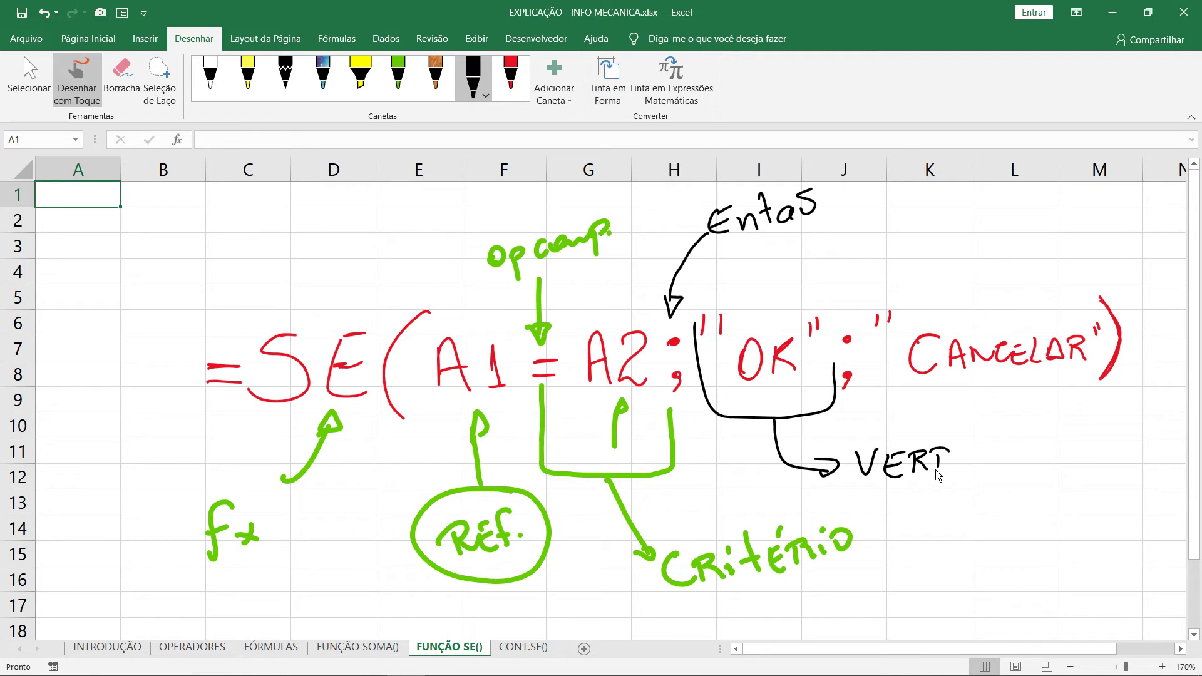
mouse_move(938, 449)
mouse_down()
mouse_move(939, 474)
mouse_move(1067, 442)
mouse_up()
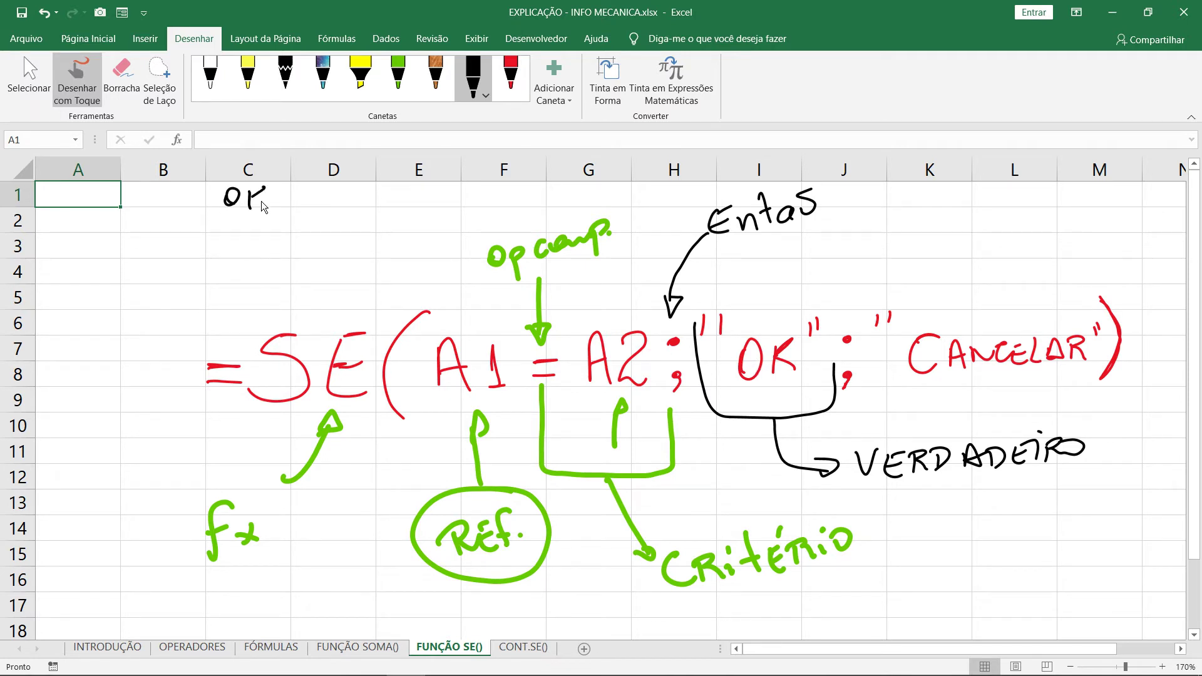
Undo the stray black writing in row 1 and label the second semicolon with an arrow and the words "Se nao".
key(ctrl+z)
key(ctrl+z)
key(ctrl+z)
drag(855, 304, 858, 307)
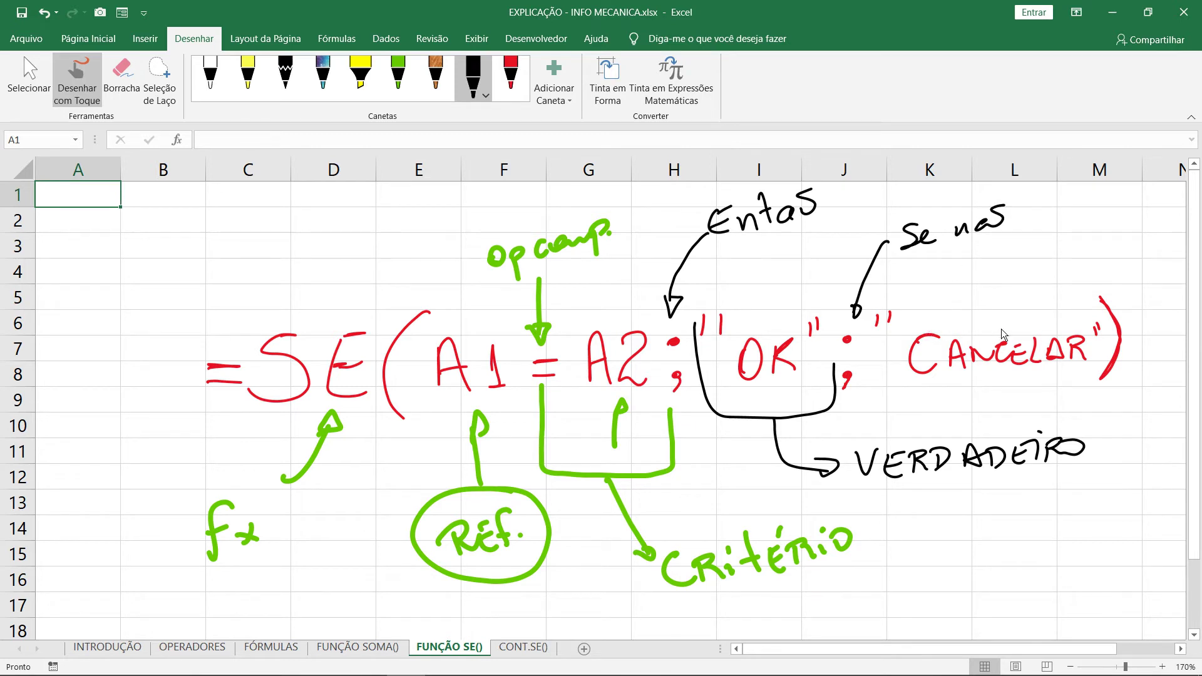
Bracket the "CANCELAR" argument in black ink and draw an arrow from it to the handwritten label "FALSO".
mouse_move(885, 306)
mouse_down()
mouse_move(984, 283)
mouse_move(1074, 321)
mouse_up()
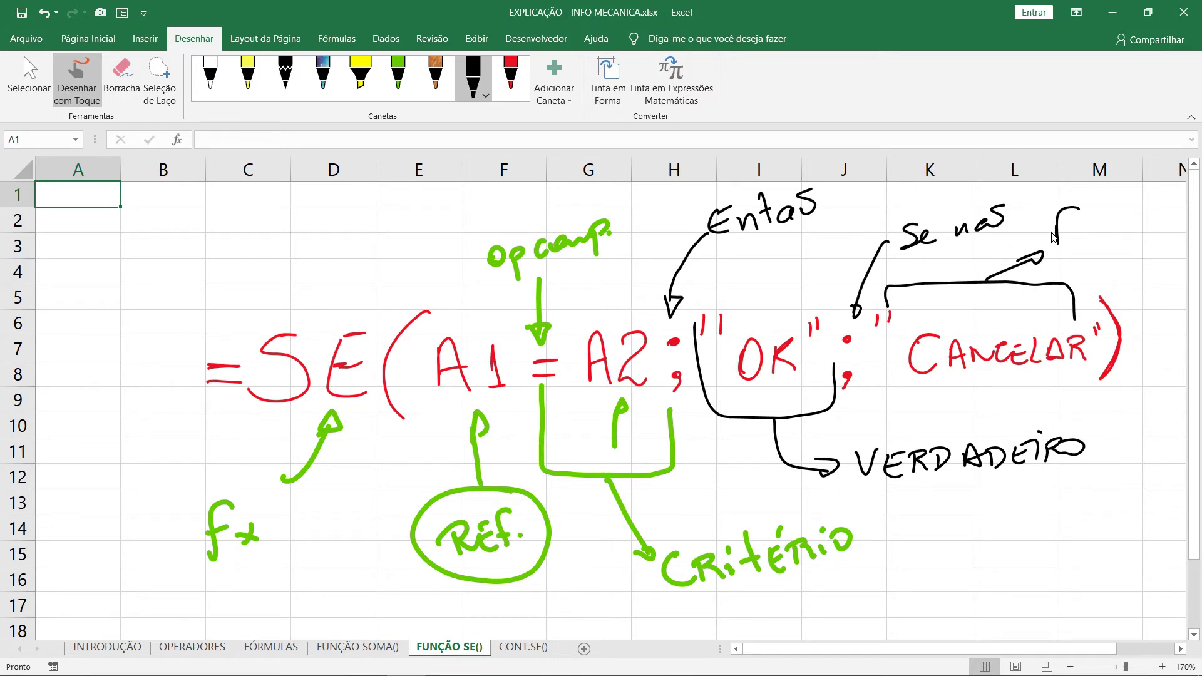
mouse_move(1136, 214)
mouse_down()
mouse_move(1124, 248)
mouse_move(1149, 209)
mouse_up()
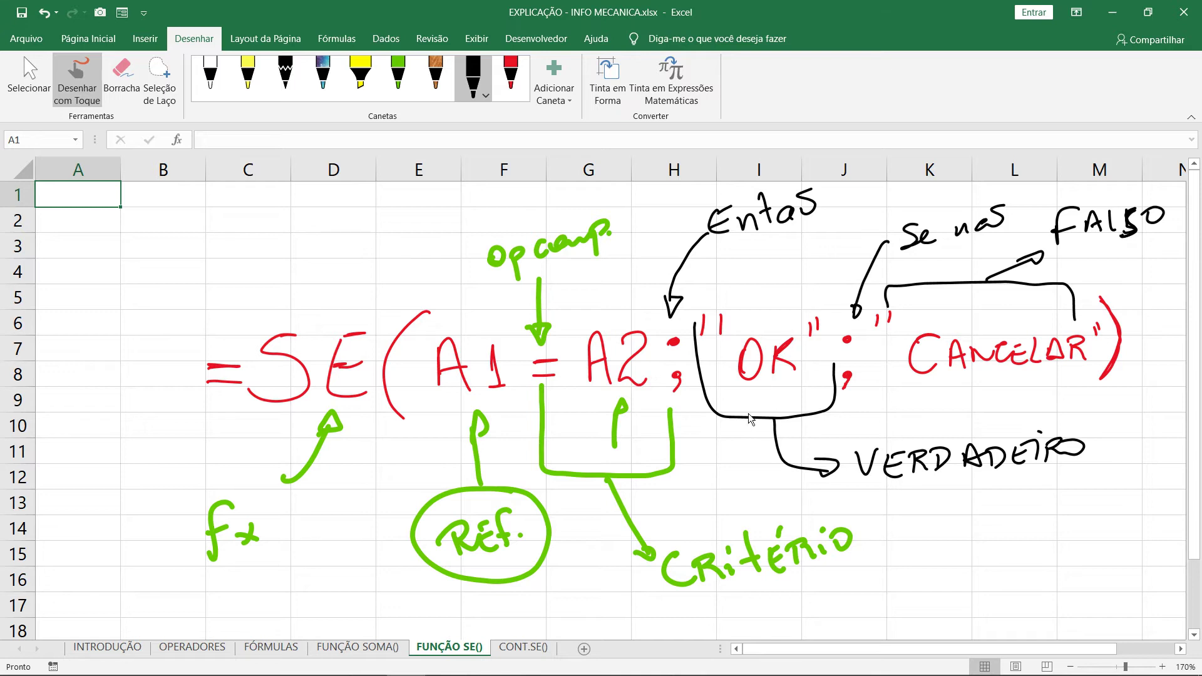
Emphasize the logic in black ink with an arrow to the "OK" bracket and circles around =A2 and "FALSO".
mouse_move(714, 481)
mouse_down()
mouse_move(752, 423)
mouse_move(730, 423)
mouse_up()
mouse_move(650, 315)
mouse_down()
mouse_move(529, 378)
mouse_move(670, 385)
mouse_move(658, 317)
mouse_up()
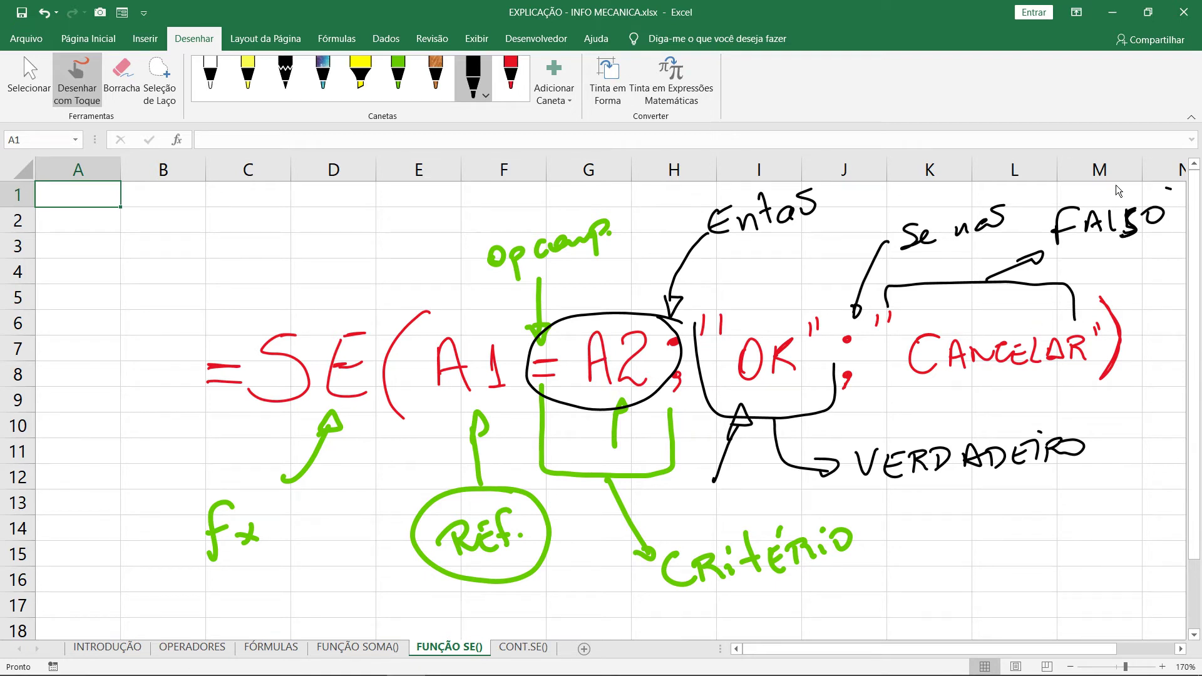
mouse_move(1116, 185)
mouse_down()
mouse_move(1141, 264)
mouse_move(1189, 206)
mouse_move(1168, 187)
mouse_up()
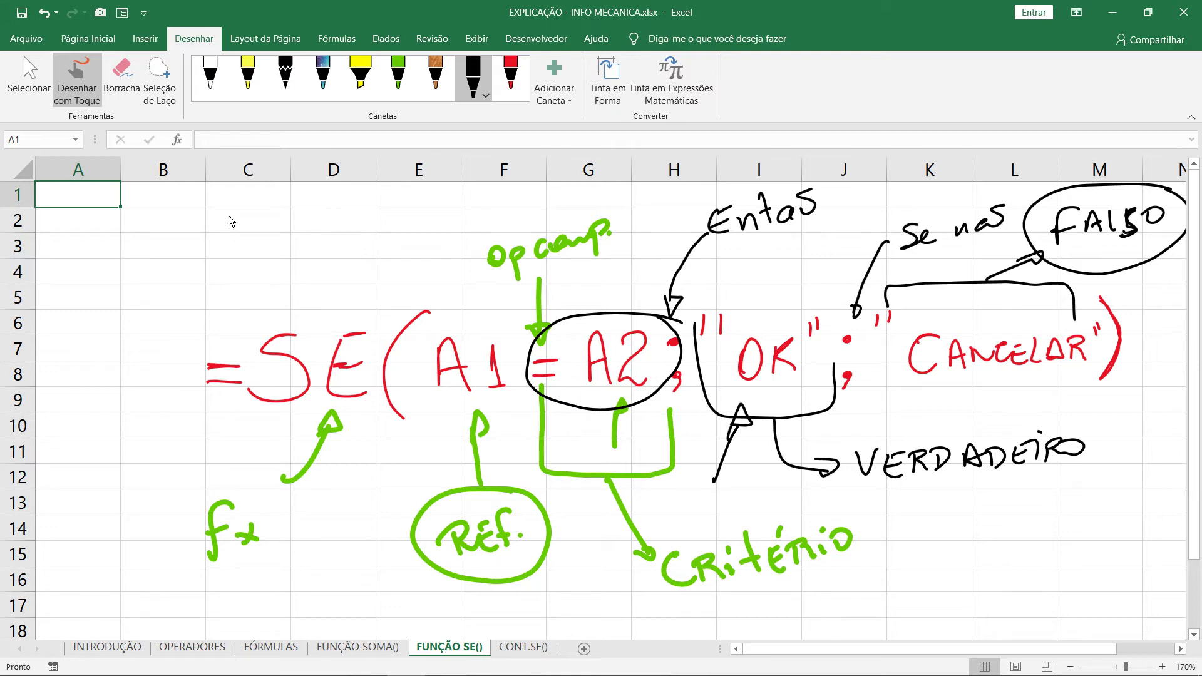
Erase strokes across the handwritten formula and its annotations with the eraser.
click(126, 81)
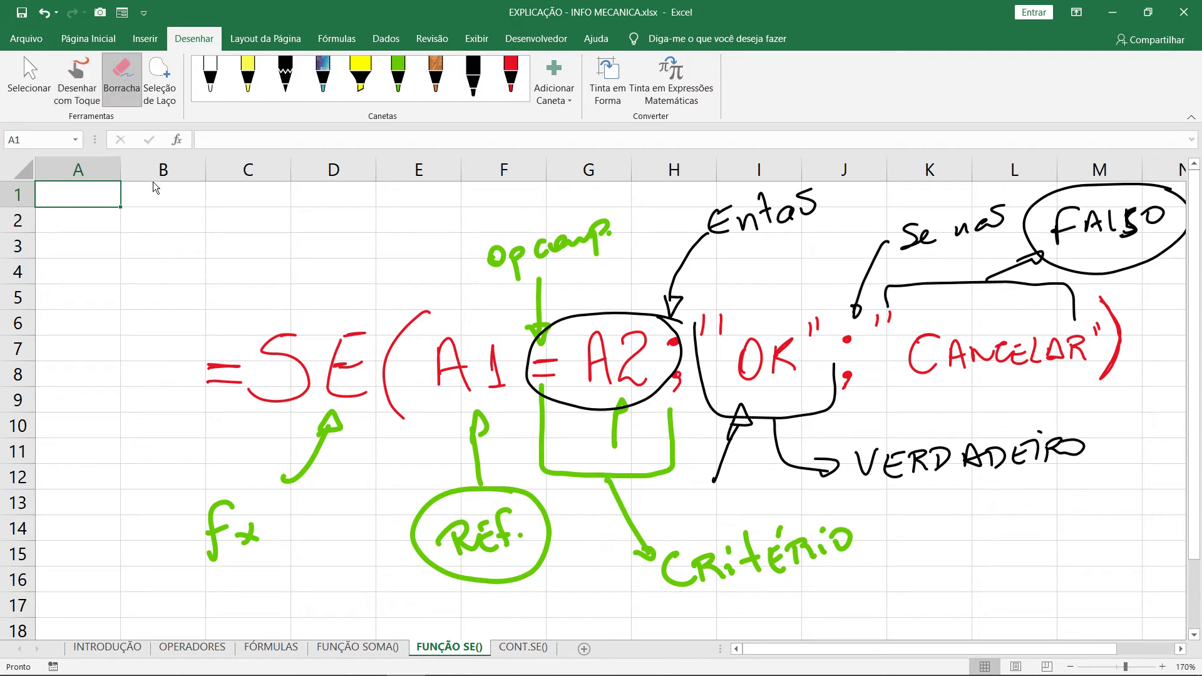
mouse_move(216, 353)
mouse_down()
mouse_move(241, 375)
mouse_move(442, 397)
mouse_move(491, 277)
mouse_up()
drag(312, 486, 220, 562)
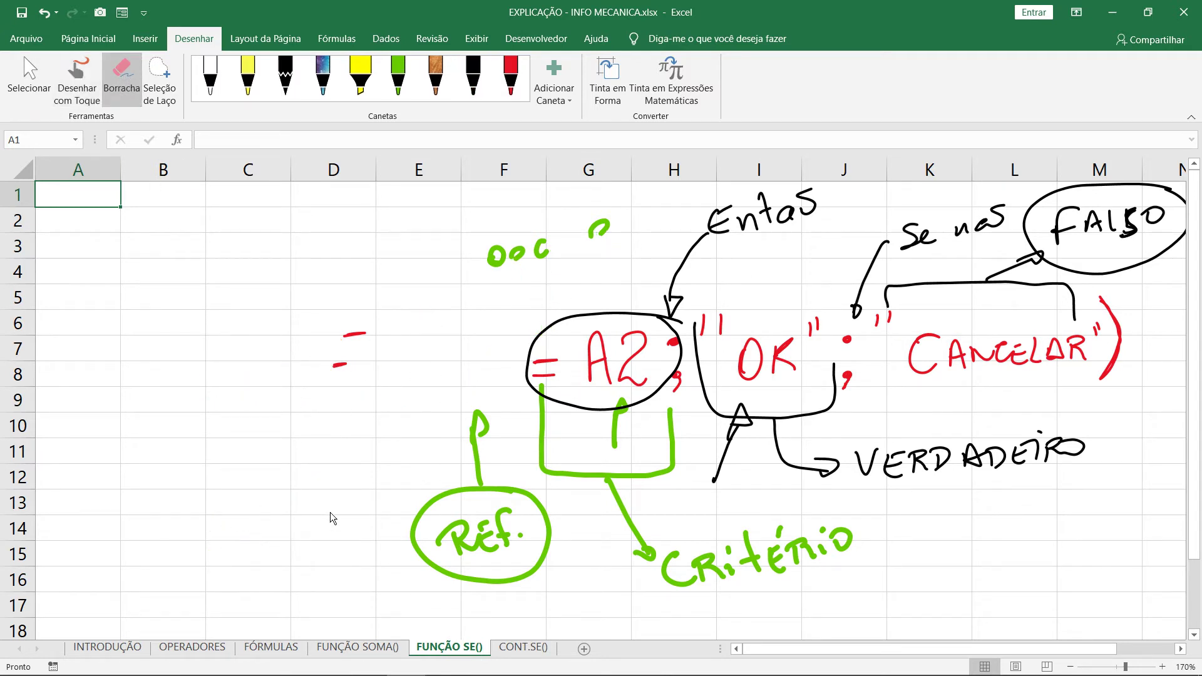
mouse_move(330, 517)
mouse_down()
mouse_move(760, 382)
mouse_move(657, 350)
mouse_move(1071, 225)
mouse_move(1064, 405)
mouse_move(973, 348)
mouse_move(438, 257)
mouse_move(570, 330)
mouse_move(607, 375)
mouse_up()
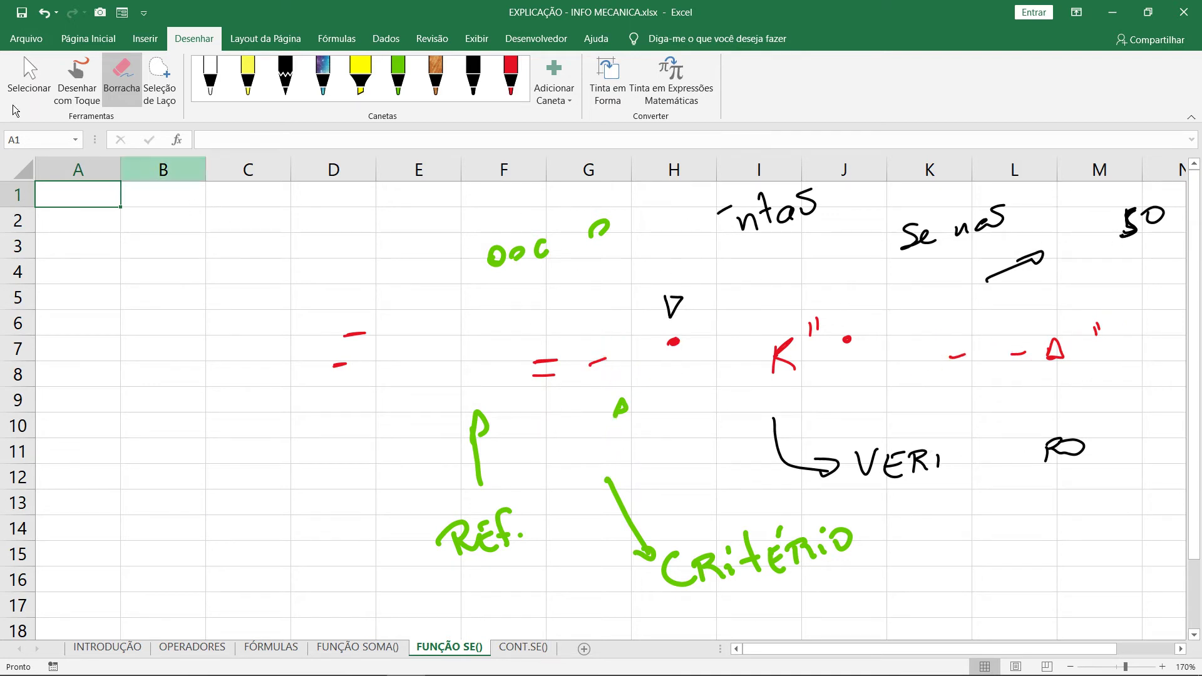
Select all remaining ink on the sheet with Go To Special set to Objetos and delete it.
click(21, 82)
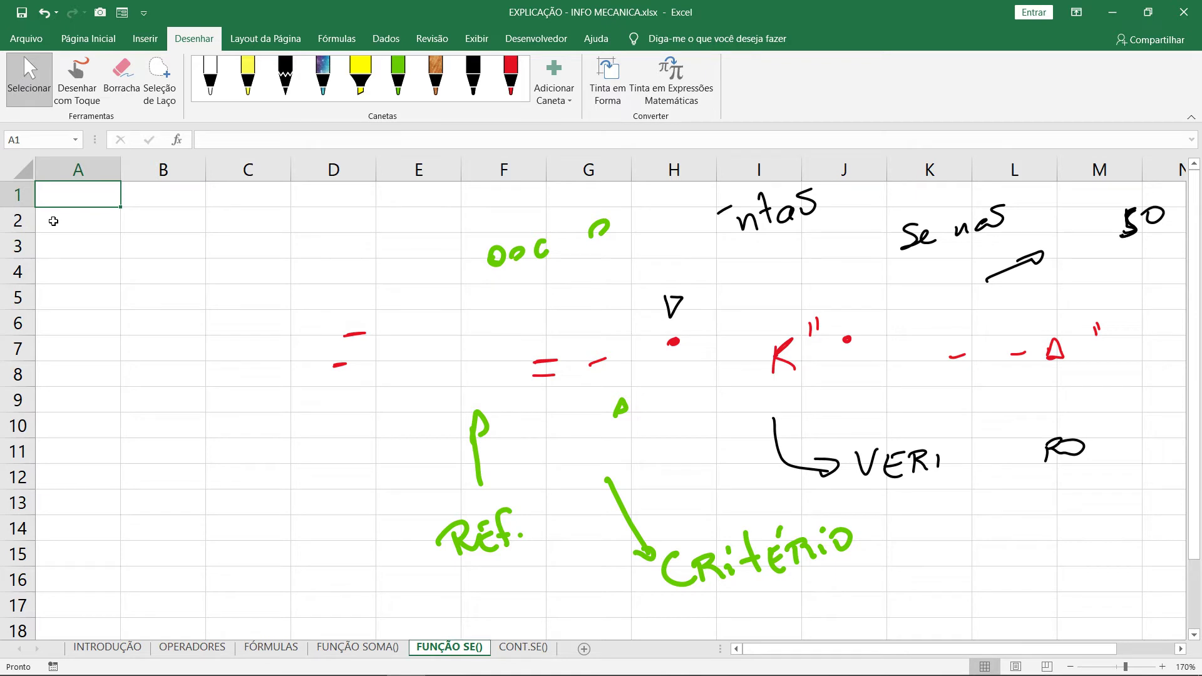
click(470, 314)
key(F5)
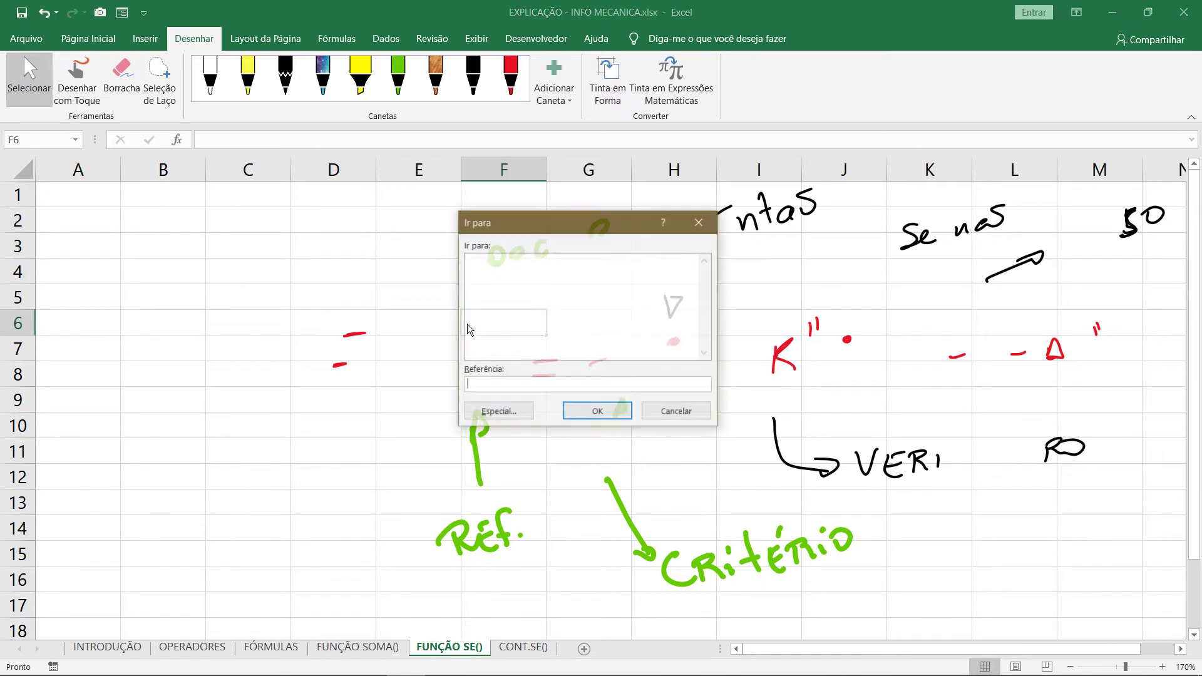
click(519, 411)
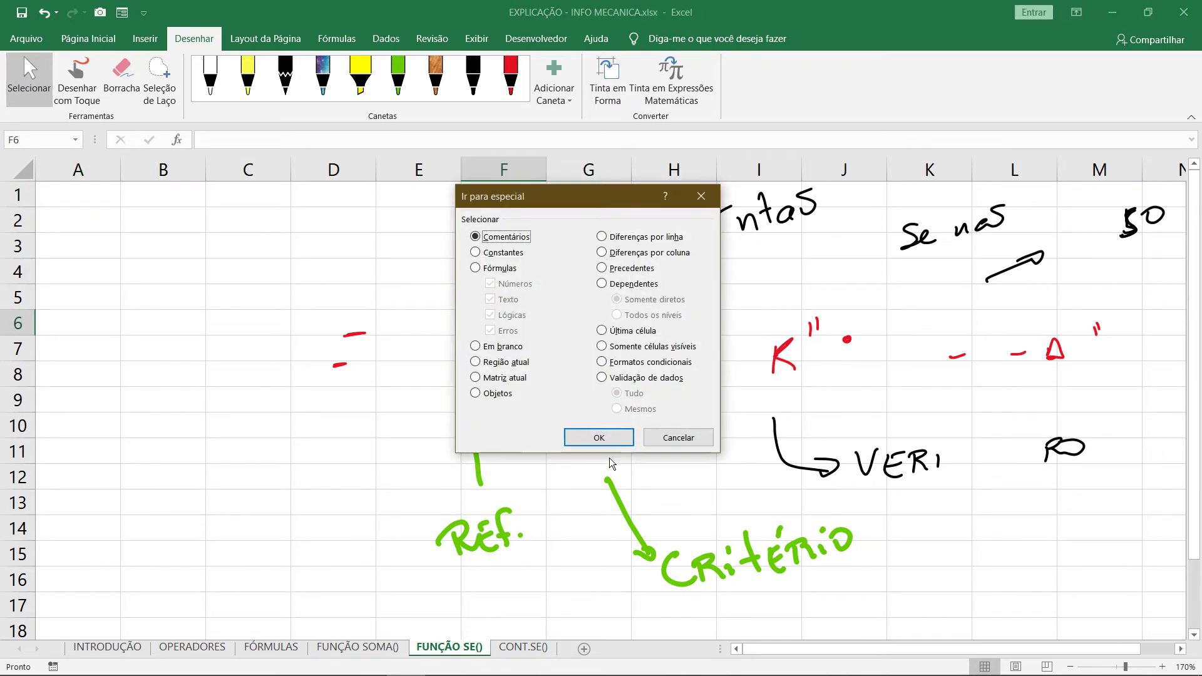
click(496, 393)
click(598, 437)
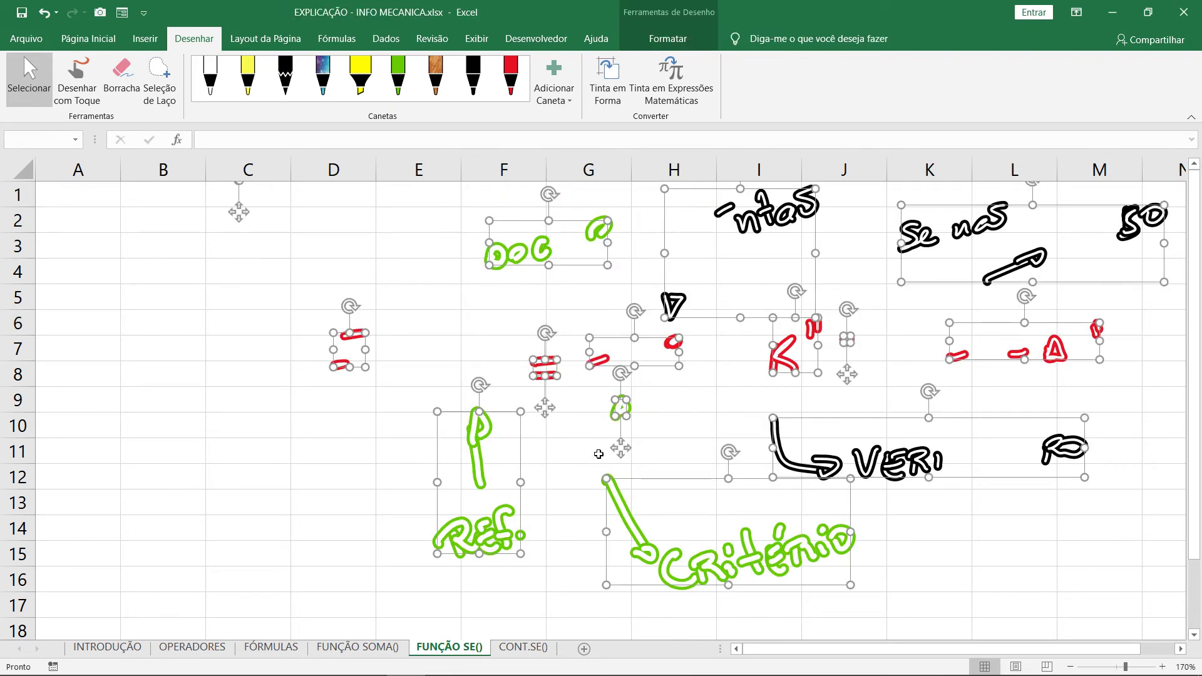
key(Delete)
click(388, 357)
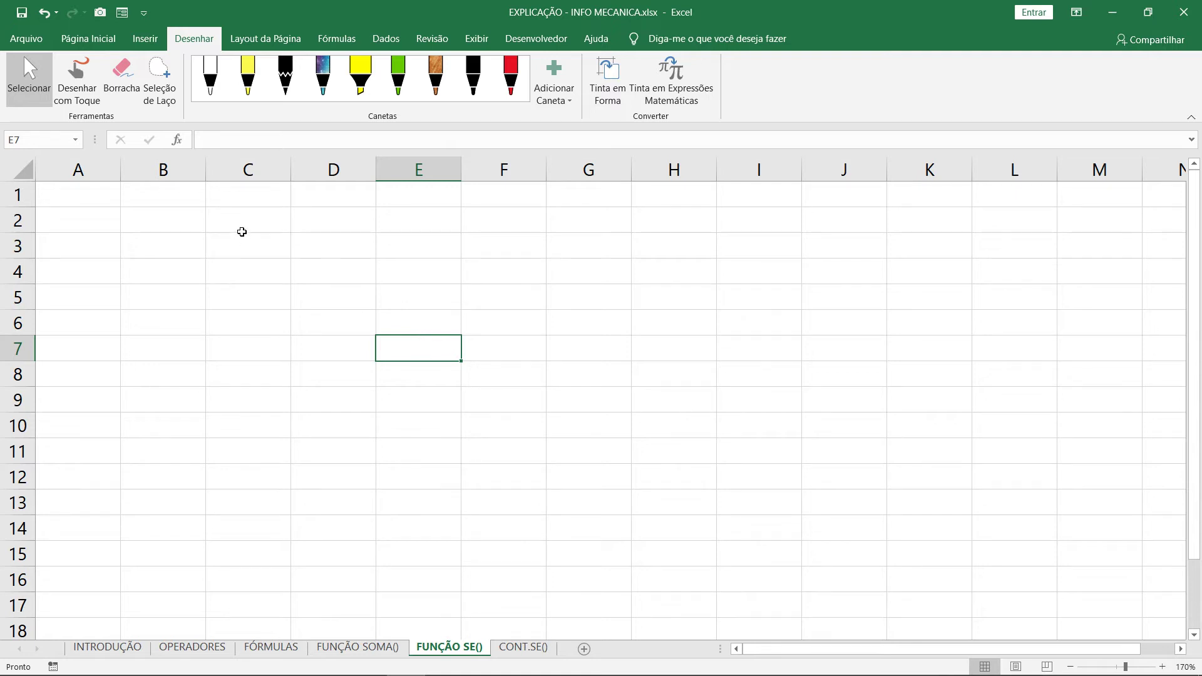
Enter 12 in cell A1 and 15 in cell B1.
ctrl+scroll(246, 222, up, 6)
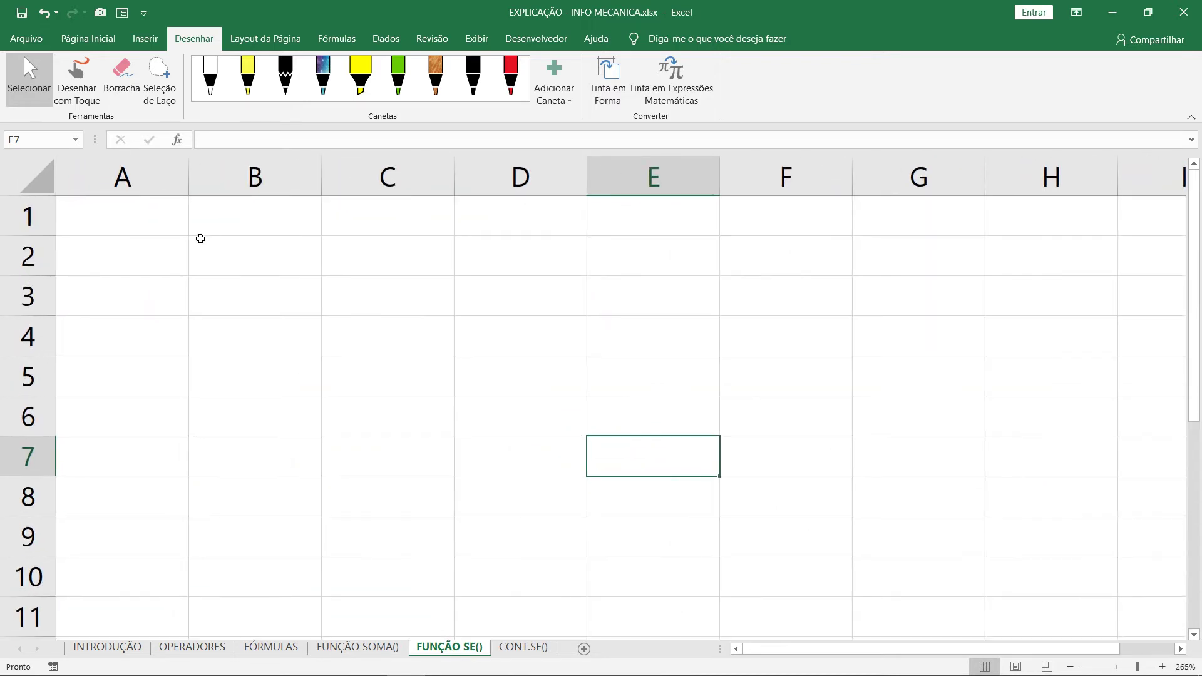
click(161, 223)
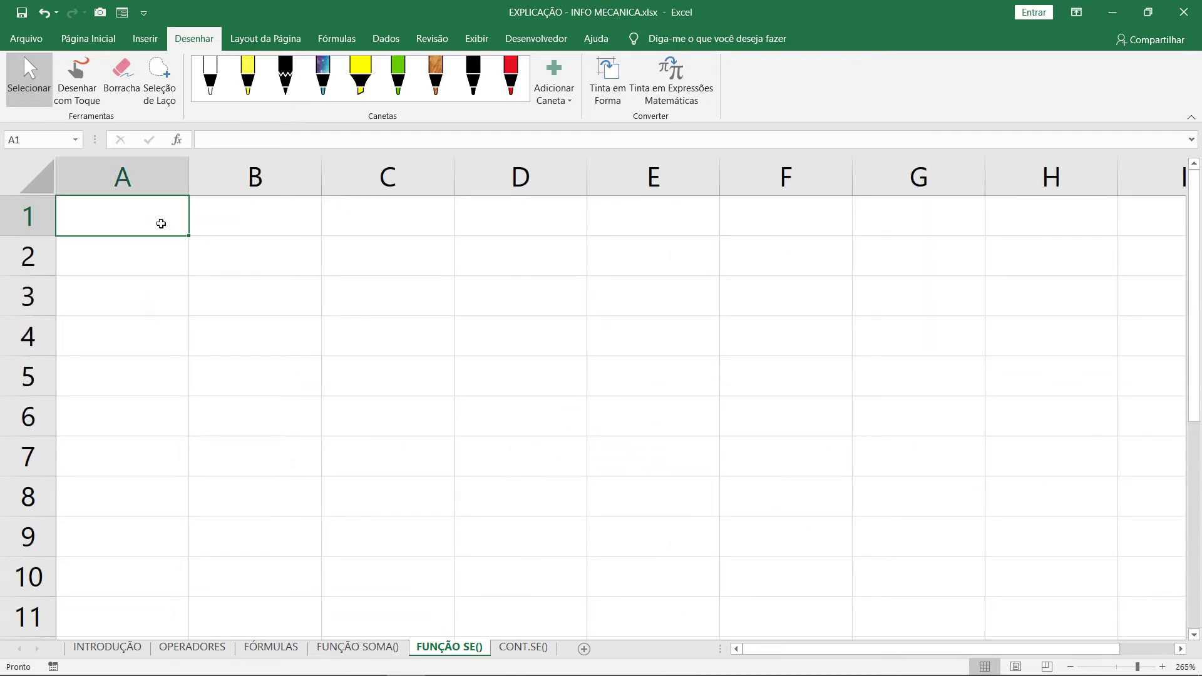
text(12)
key(Tab)
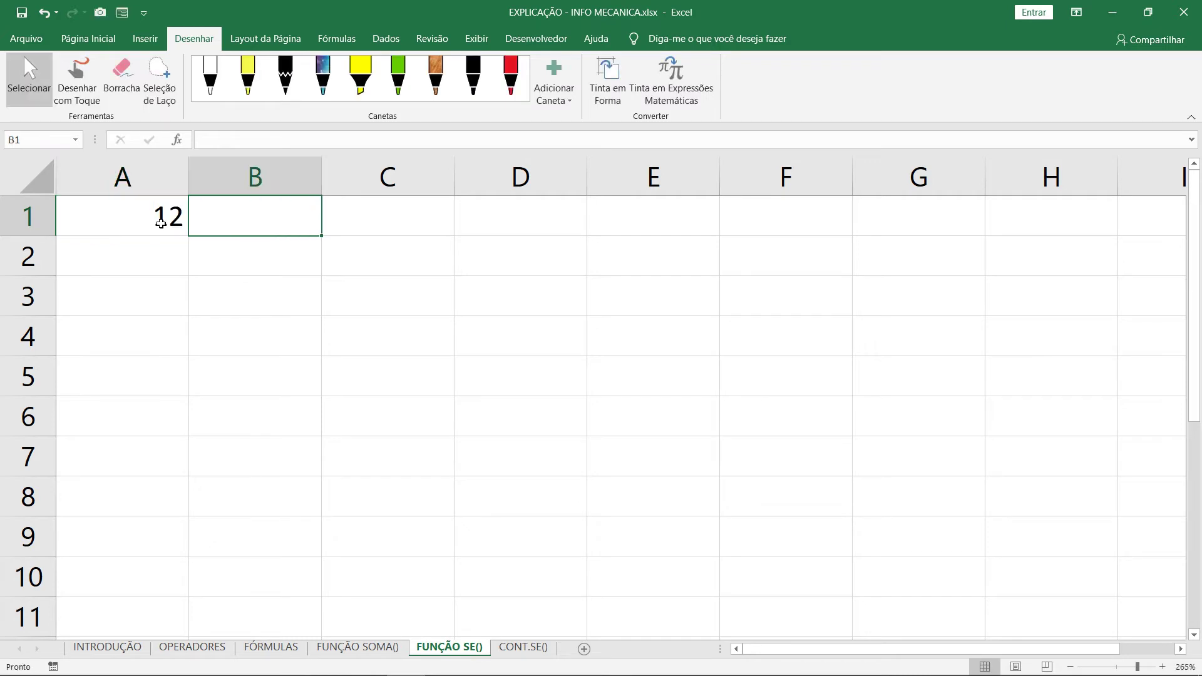
text(15)
key(Tab)
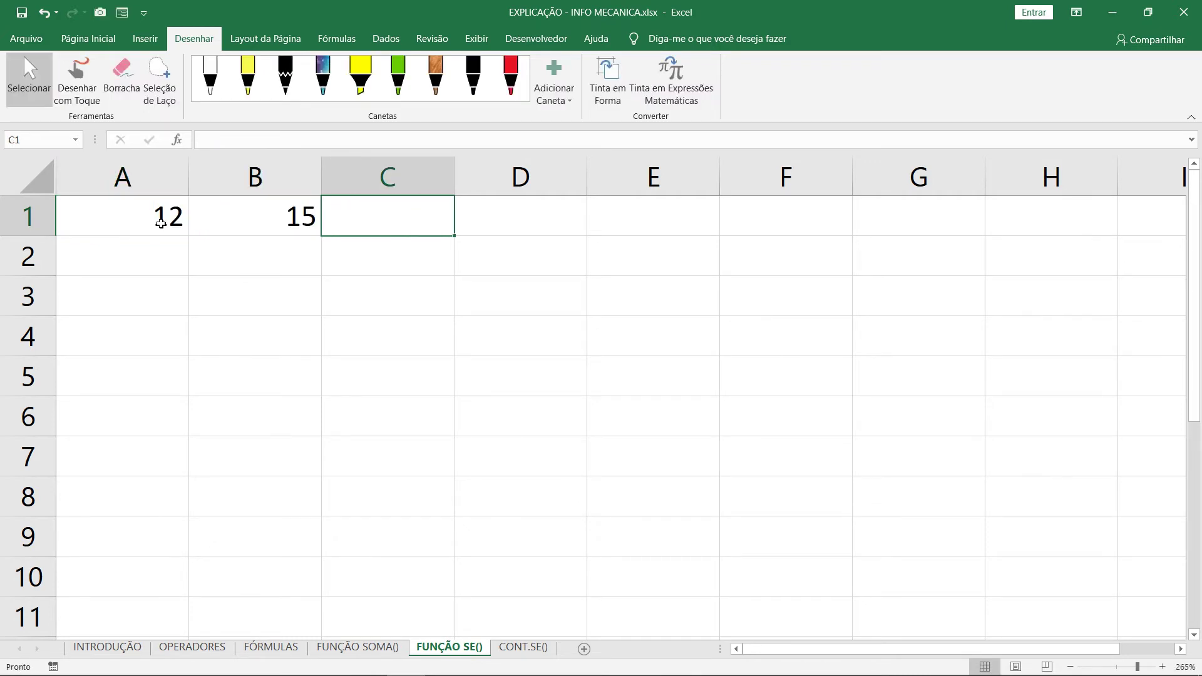
Handwrite the start of the formula, "=SE(A1=", in red ink around row 5.
scroll(160, 223, up, 9)
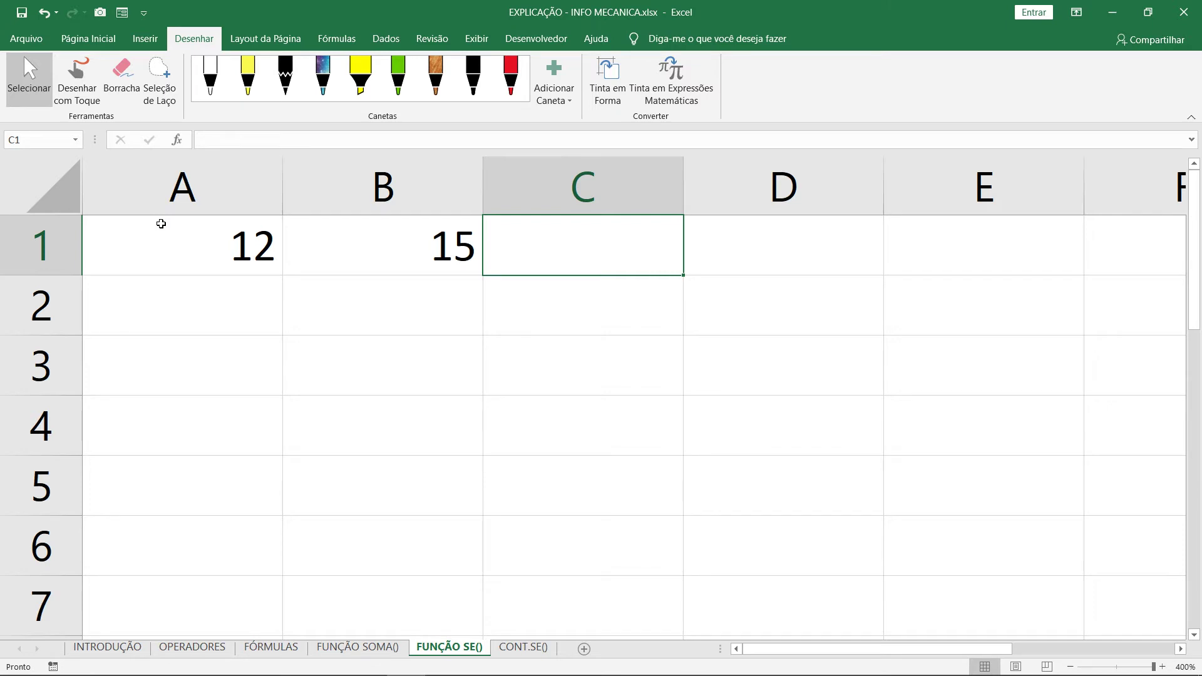
text(=)
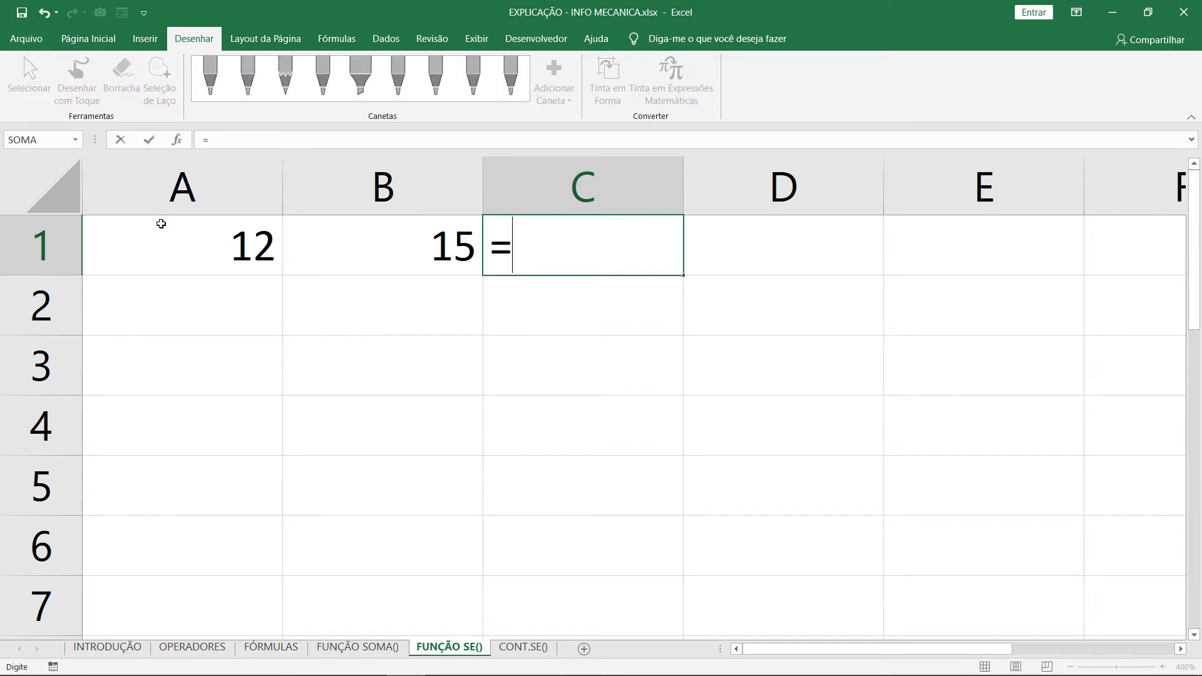
key(Escape)
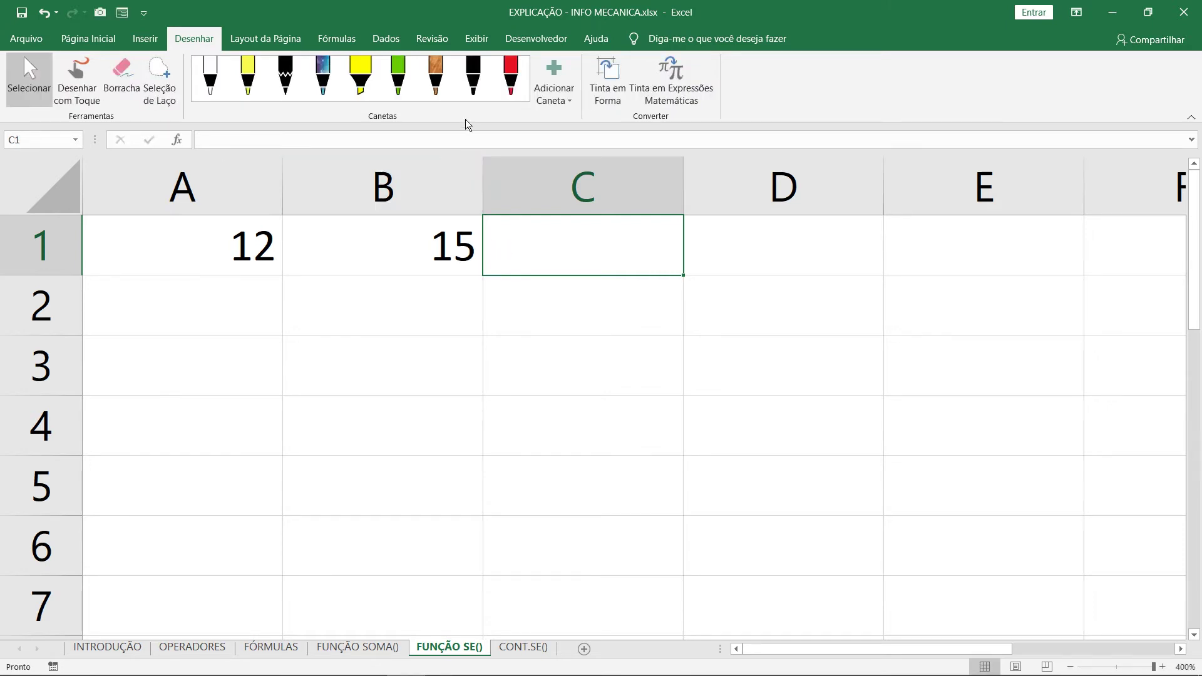
click(513, 81)
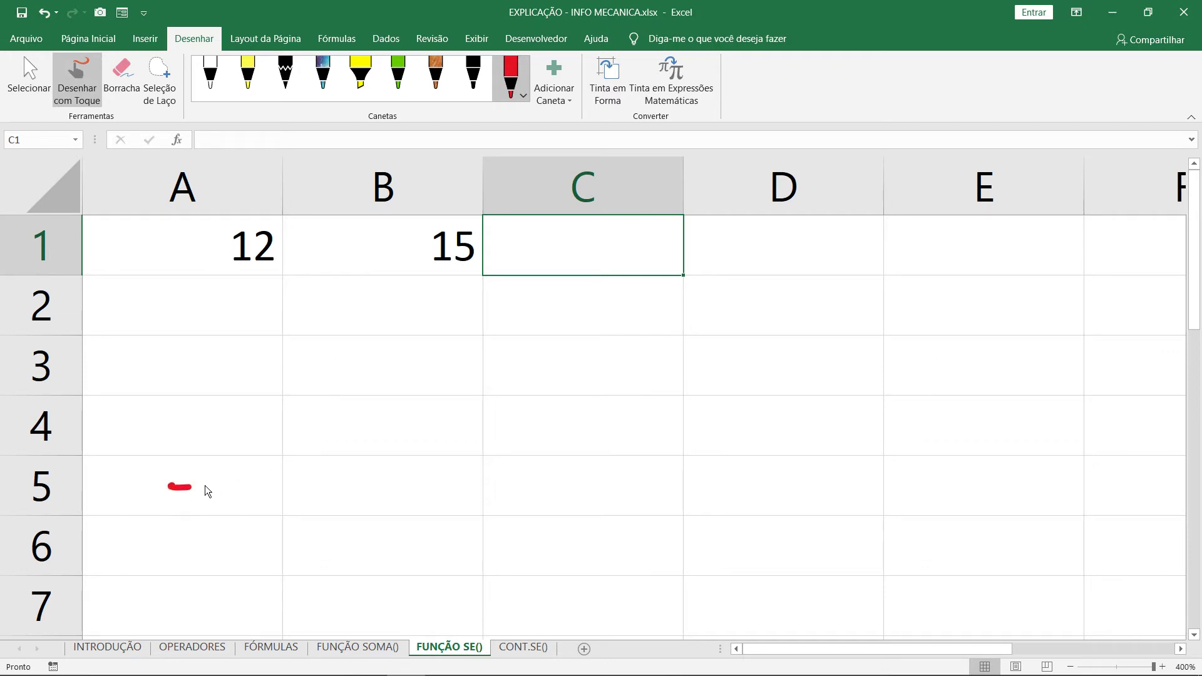
drag(205, 485, 207, 485)
drag(169, 467, 207, 469)
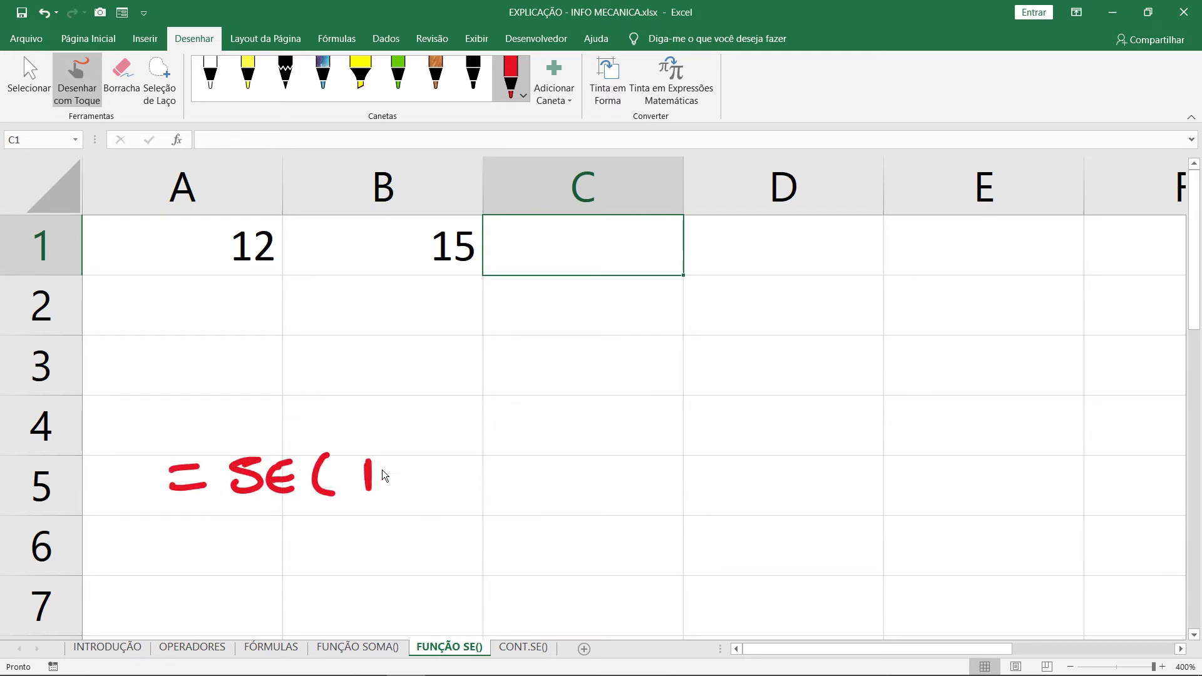
drag(370, 452, 390, 488)
mouse_move(368, 476)
mouse_down()
mouse_move(462, 469)
mouse_move(495, 442)
mouse_move(506, 485)
mouse_up()
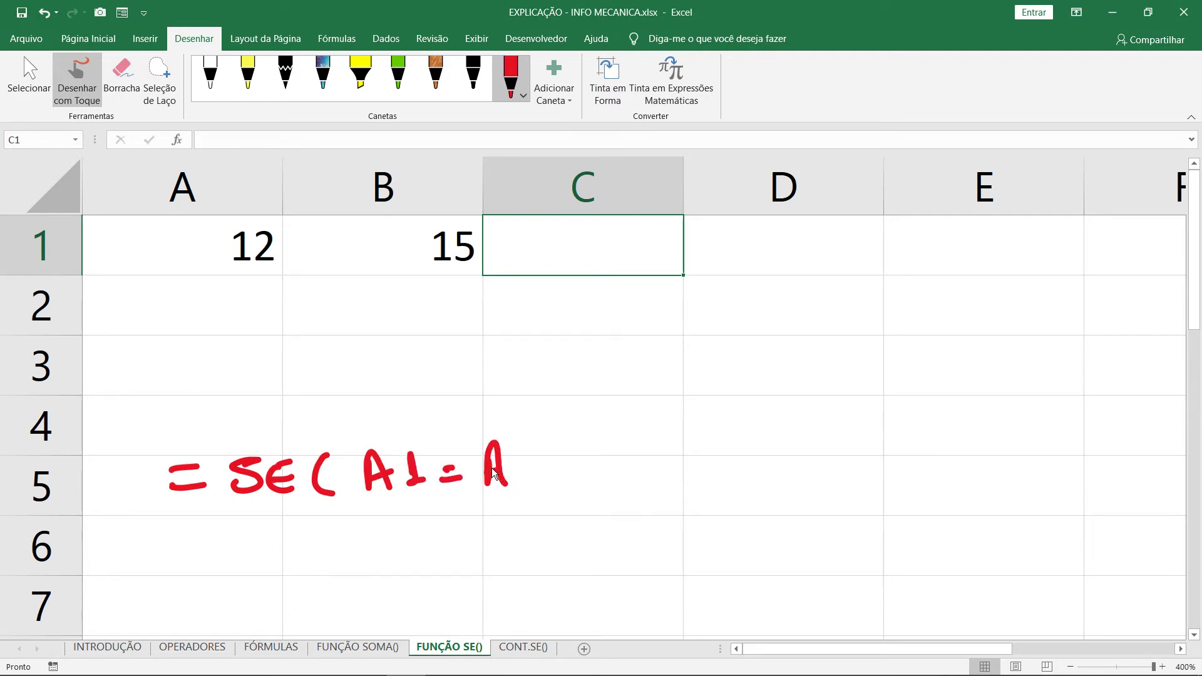
Undo the wrong letter after the equals sign and complete the red formula with B1;"OK";"Canc.").
key(ctrl+z)
drag(475, 452, 489, 478)
key(ctrl+z)
click(557, 452)
drag(559, 467, 562, 475)
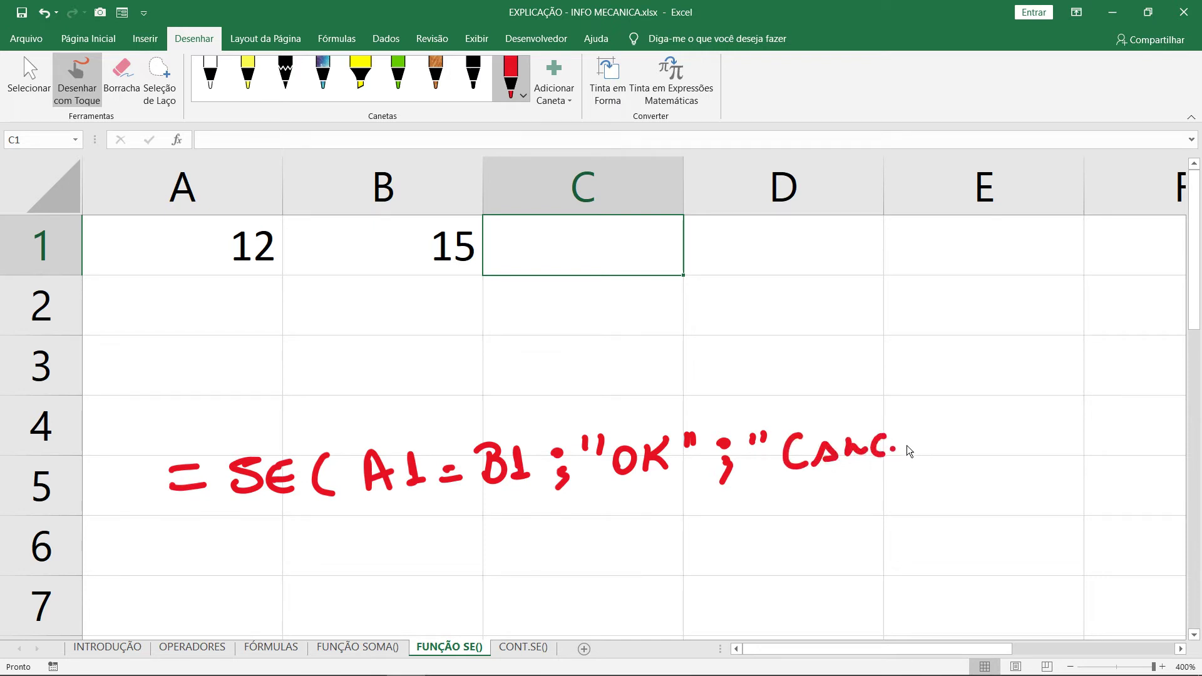
drag(928, 388, 924, 479)
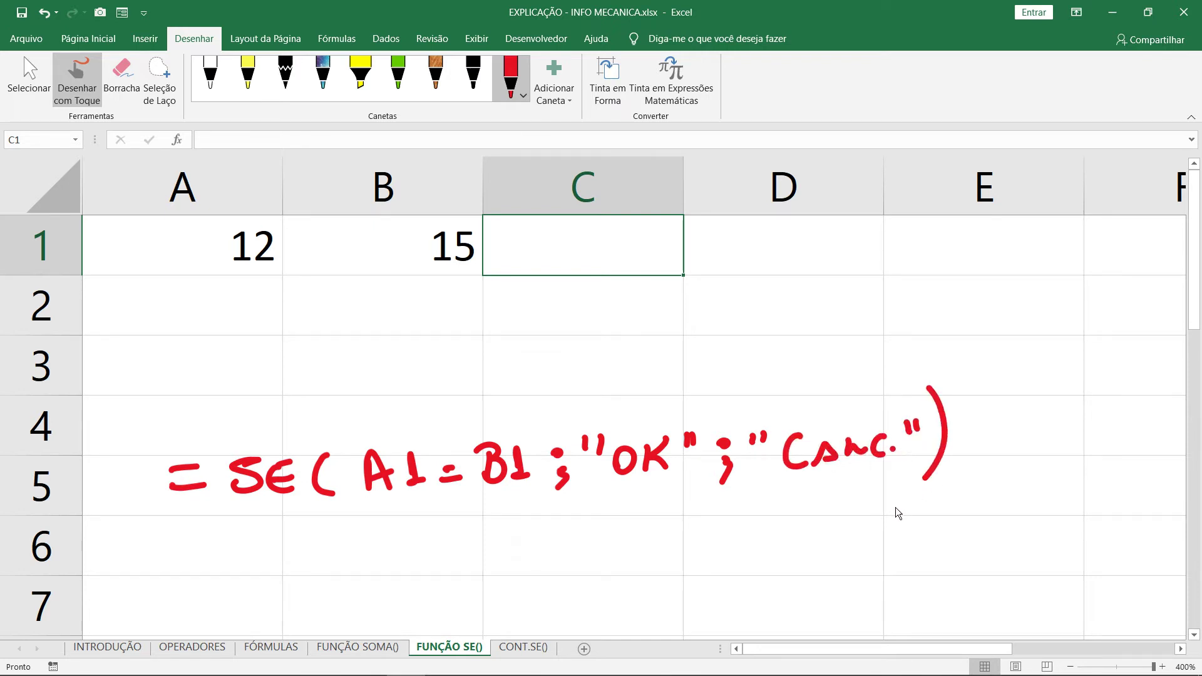
Erase the handwritten opening parenthesis and redraw it larger in red just before A1.
click(122, 78)
click(320, 463)
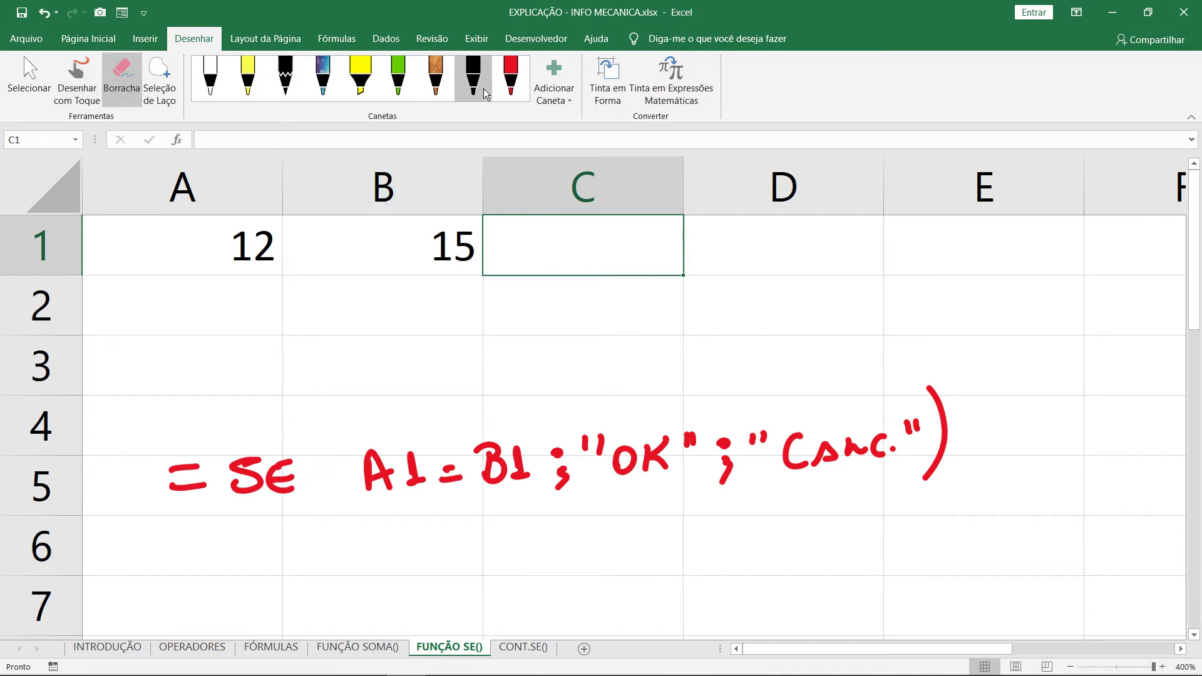
click(511, 78)
drag(373, 412, 361, 500)
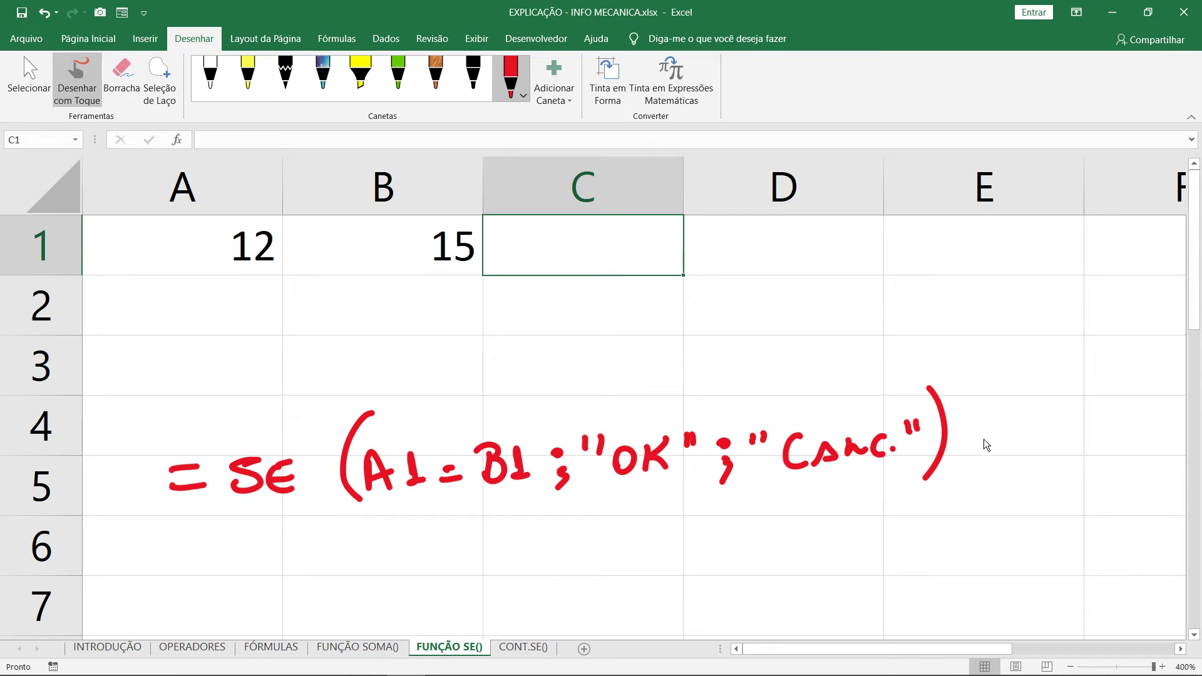
Start an SE formula in cell C1 with the logical test A1=B1.
click(28, 76)
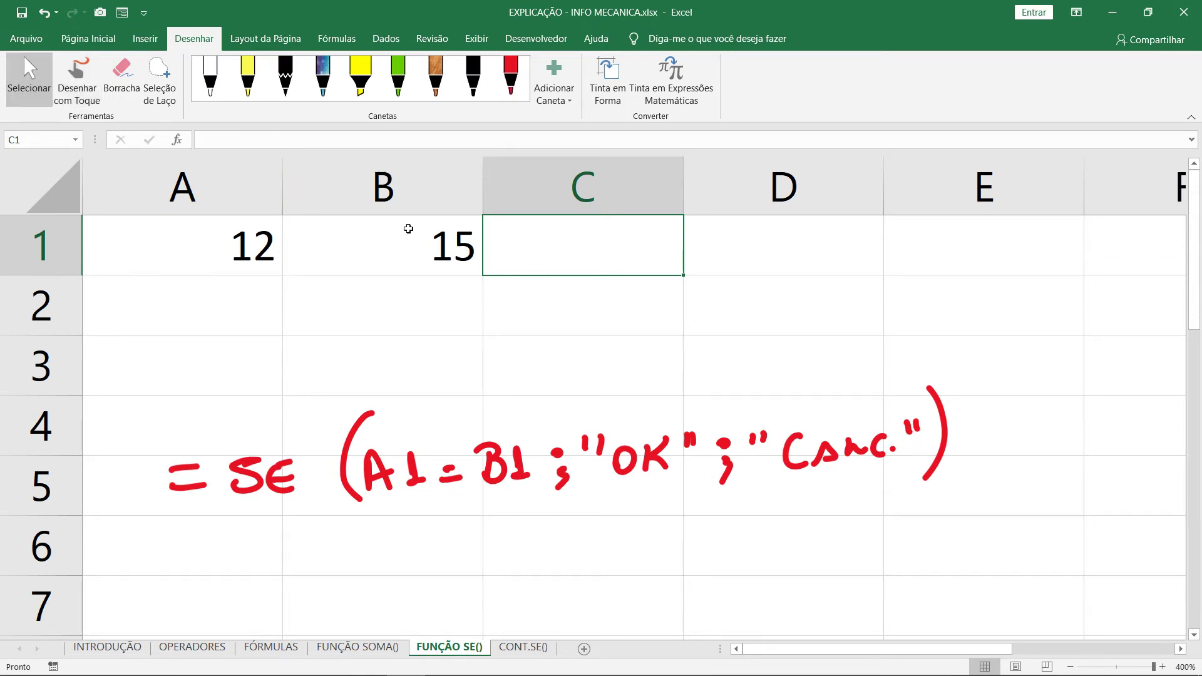
text(=se)
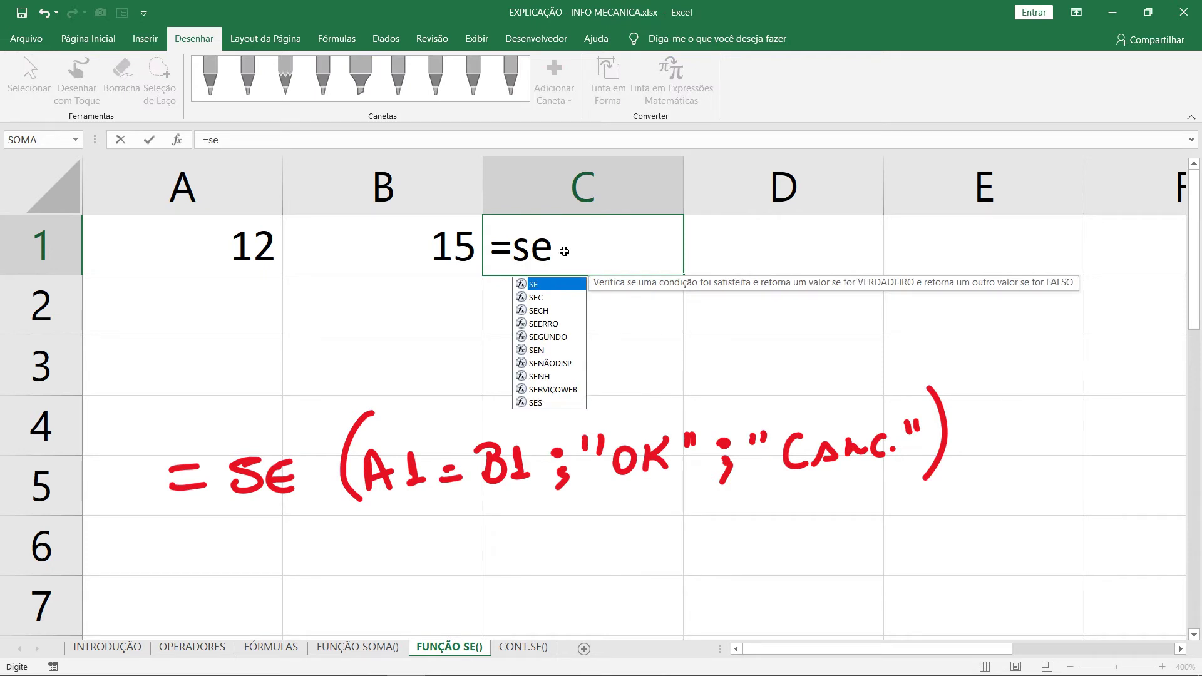
key(Tab)
key(Left)
key(Left)
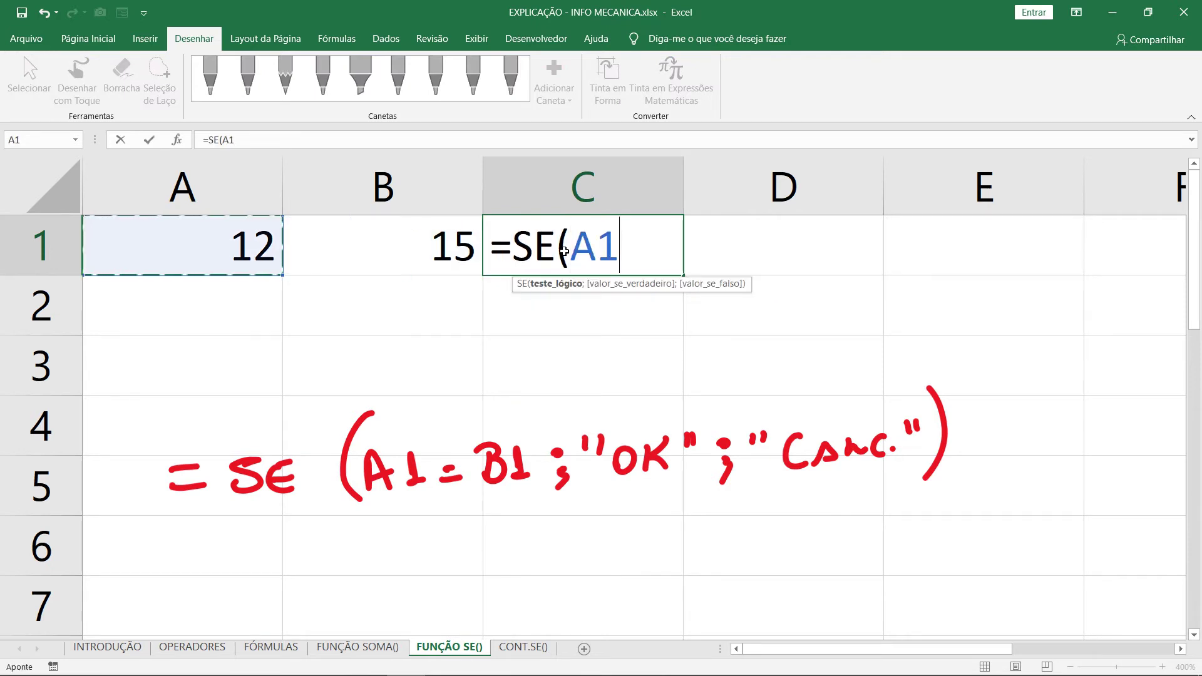
text(=)
key(Left)
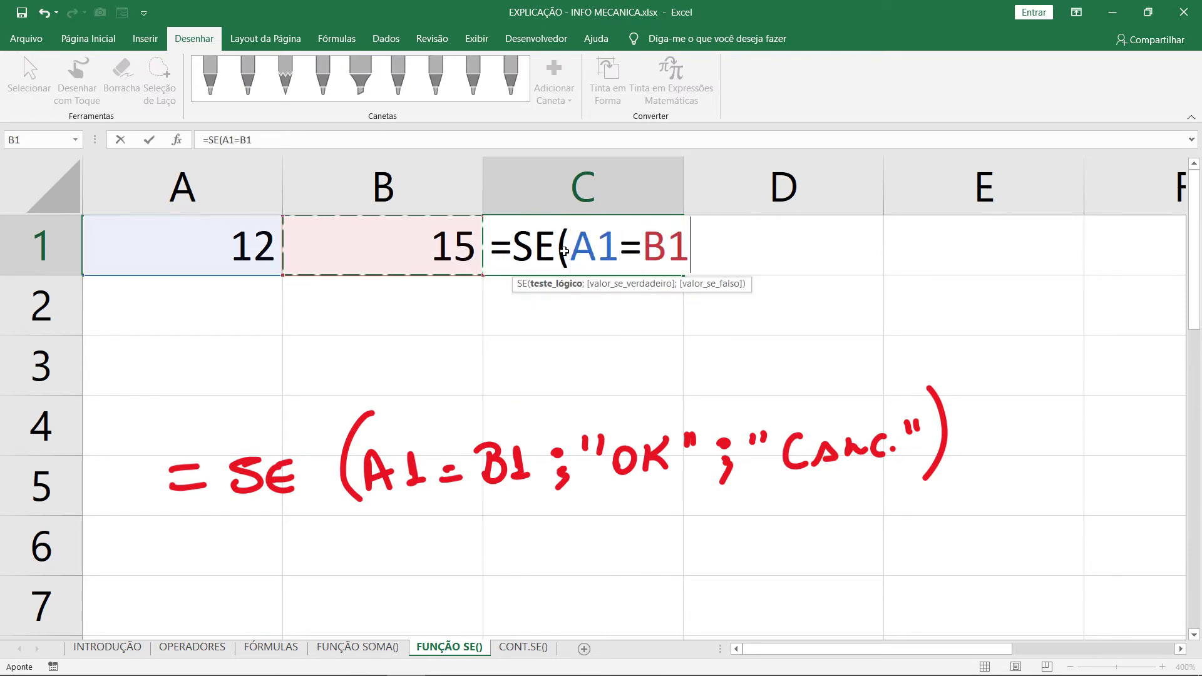
Add "ok" as the value if true and "cancelar" as the value if false, and close the formula's parenthesis.
text(;"ok")
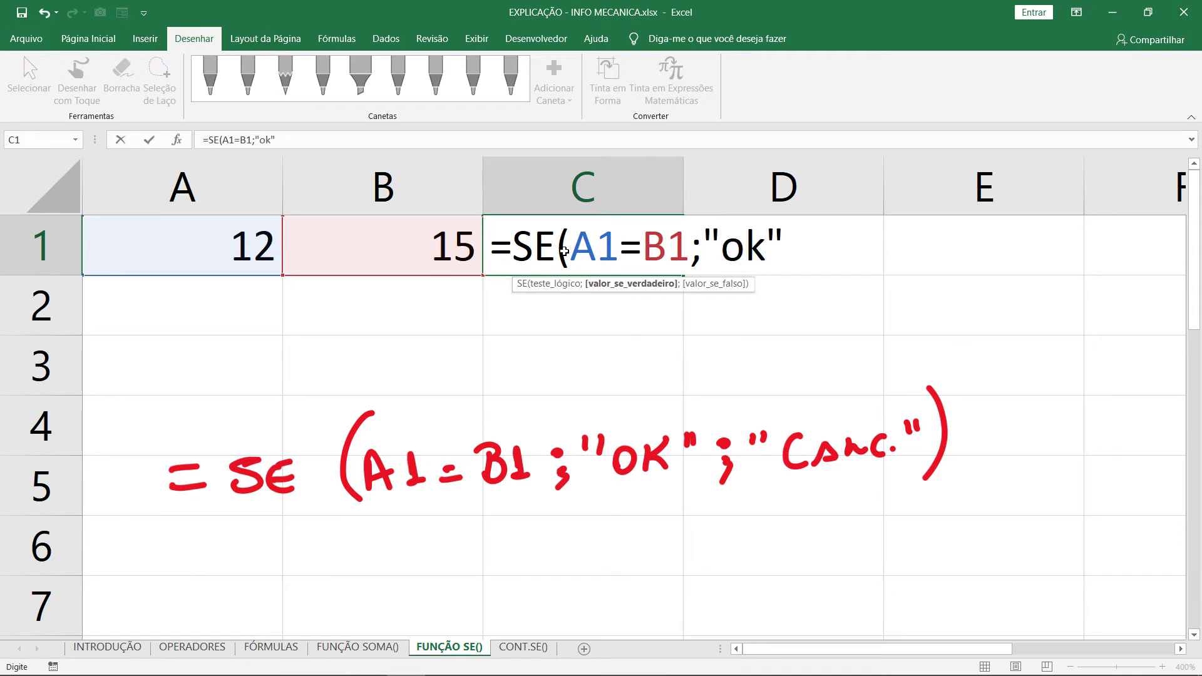
text(;")
text(c)
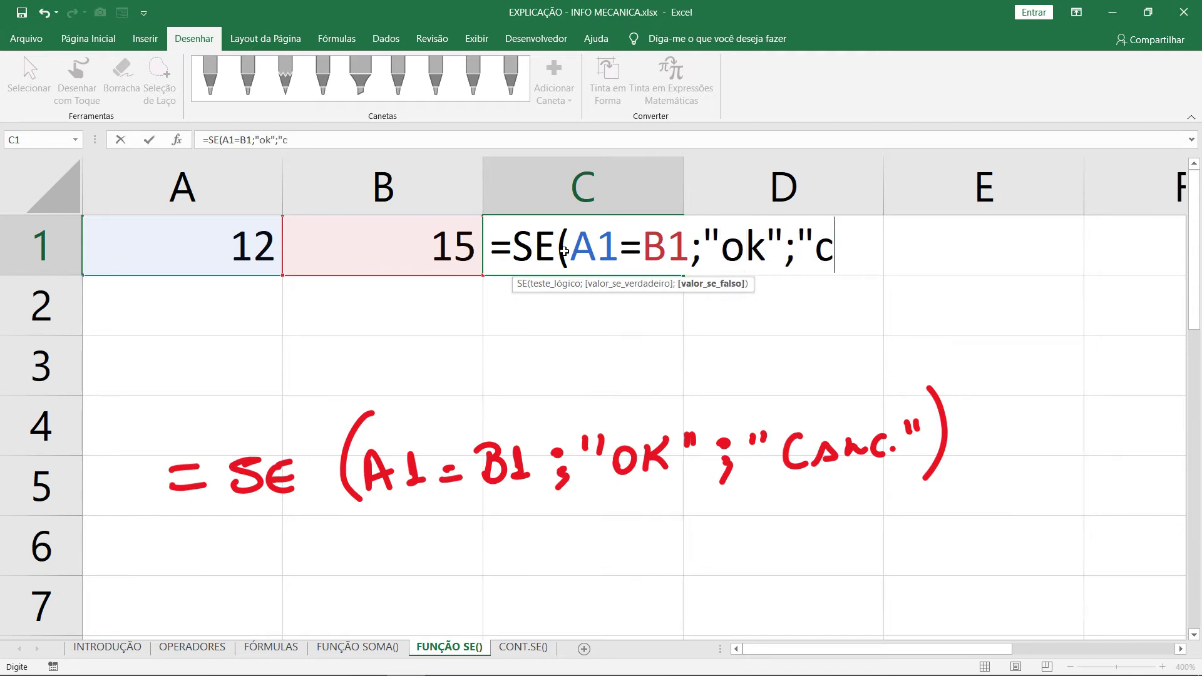
text(ancelar")
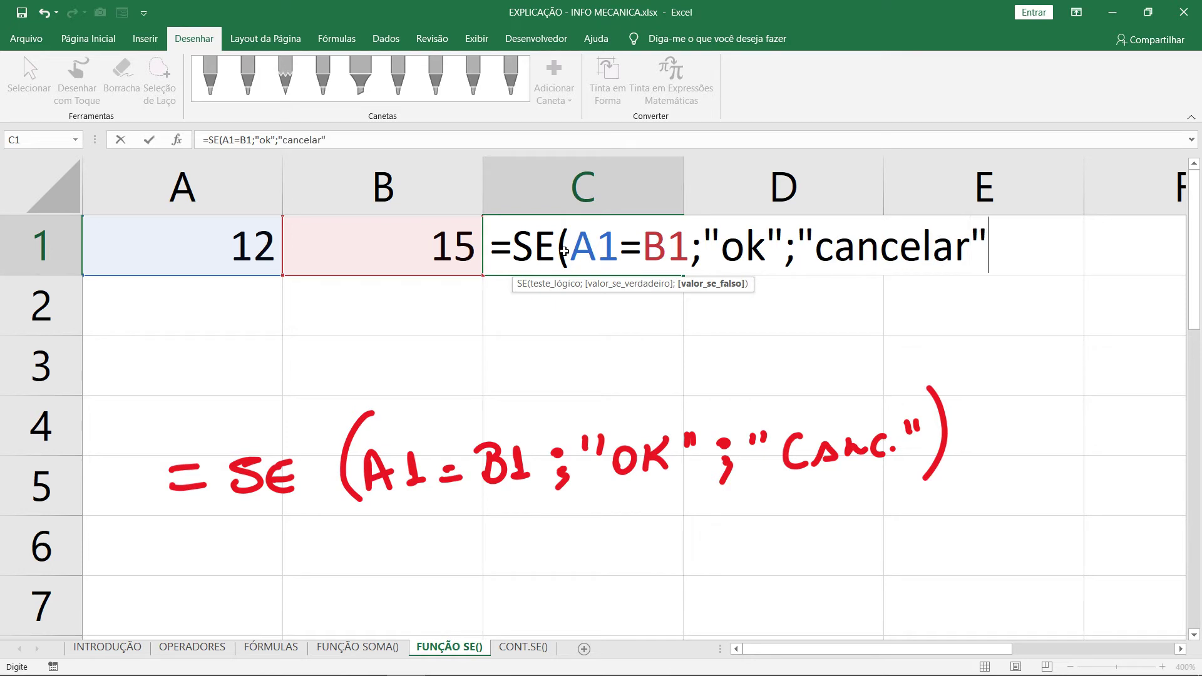
text())
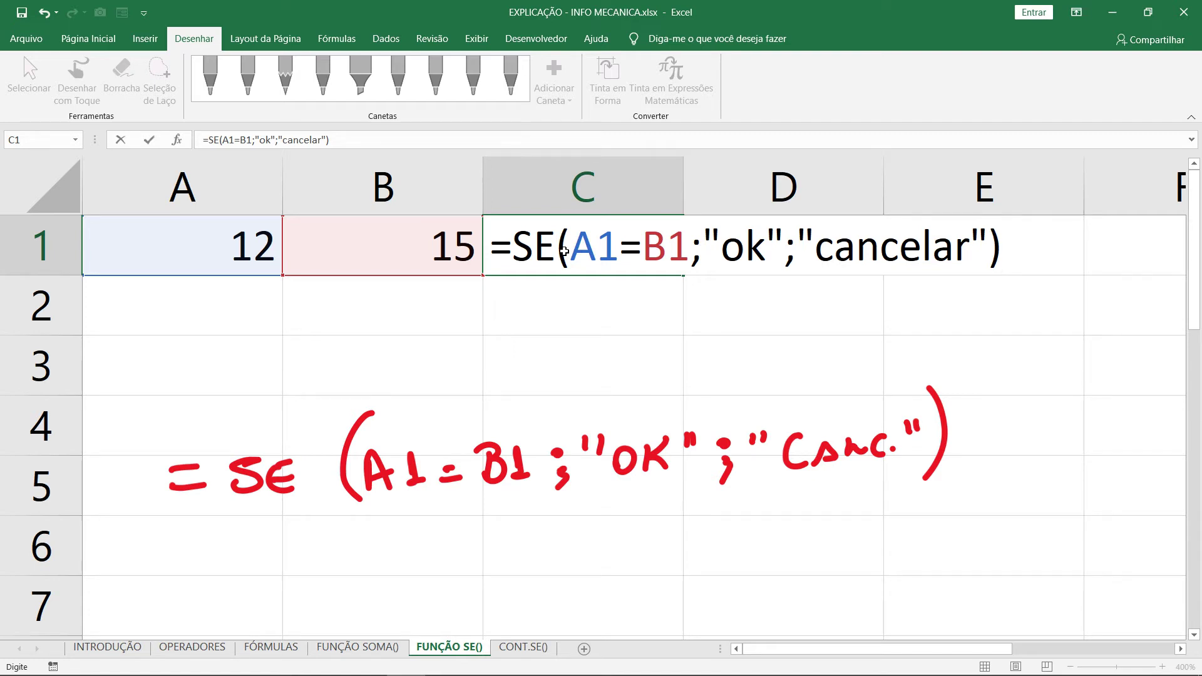
Retype the closing parenthesis and enter the SE formula in cell C1.
key(BackSpace)
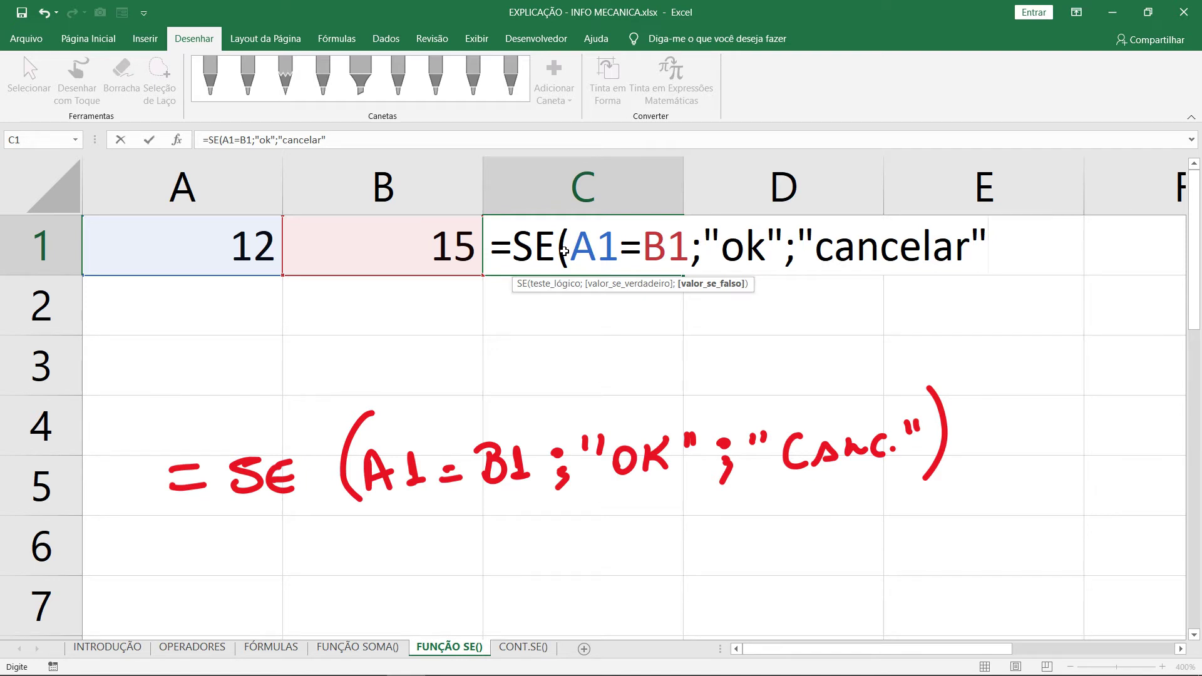
text())
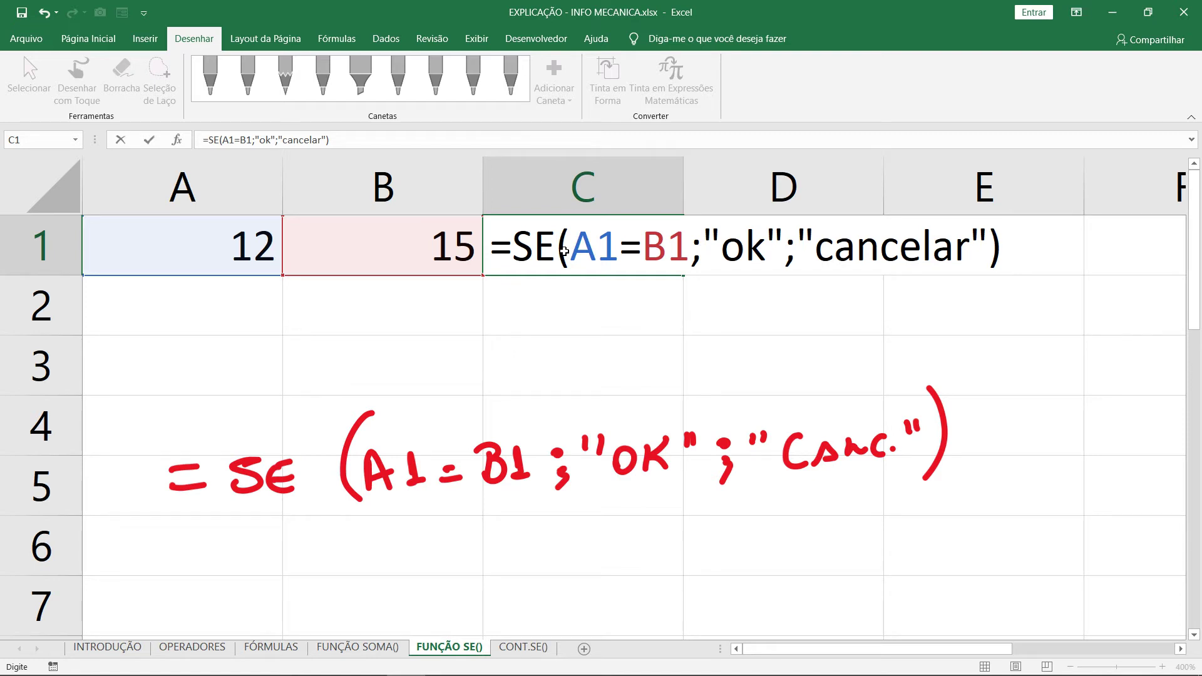
key(Return)
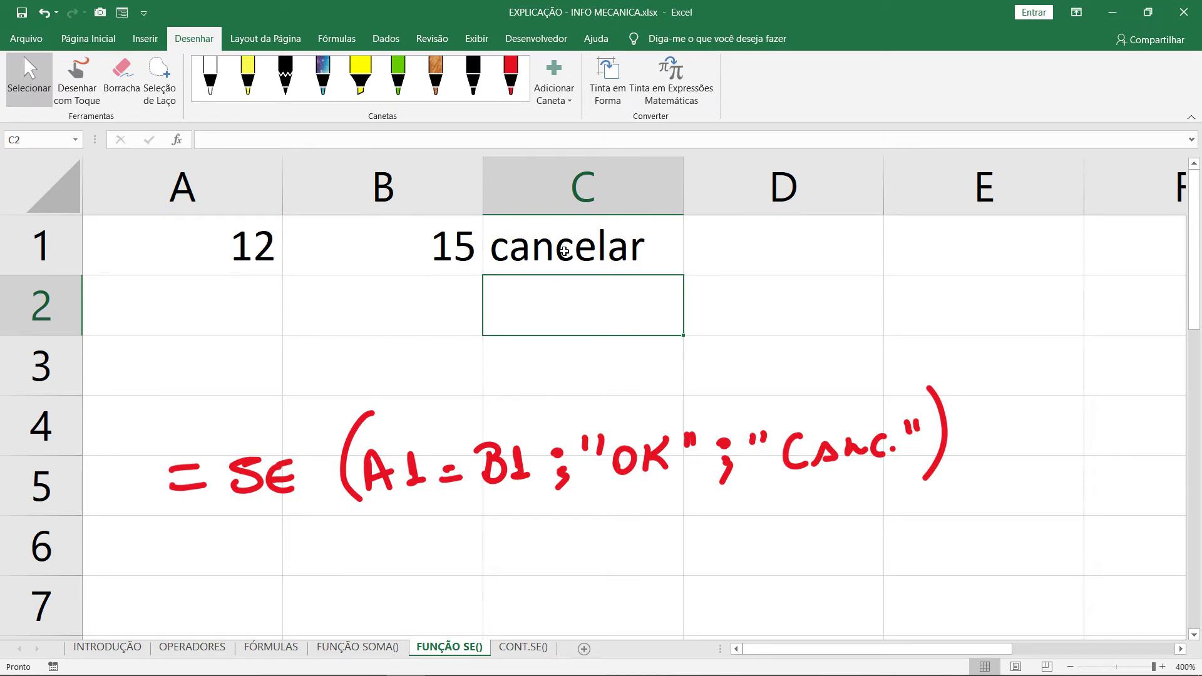
Test the C1 formula with matching numbers by setting A1 to 15.
click(564, 251)
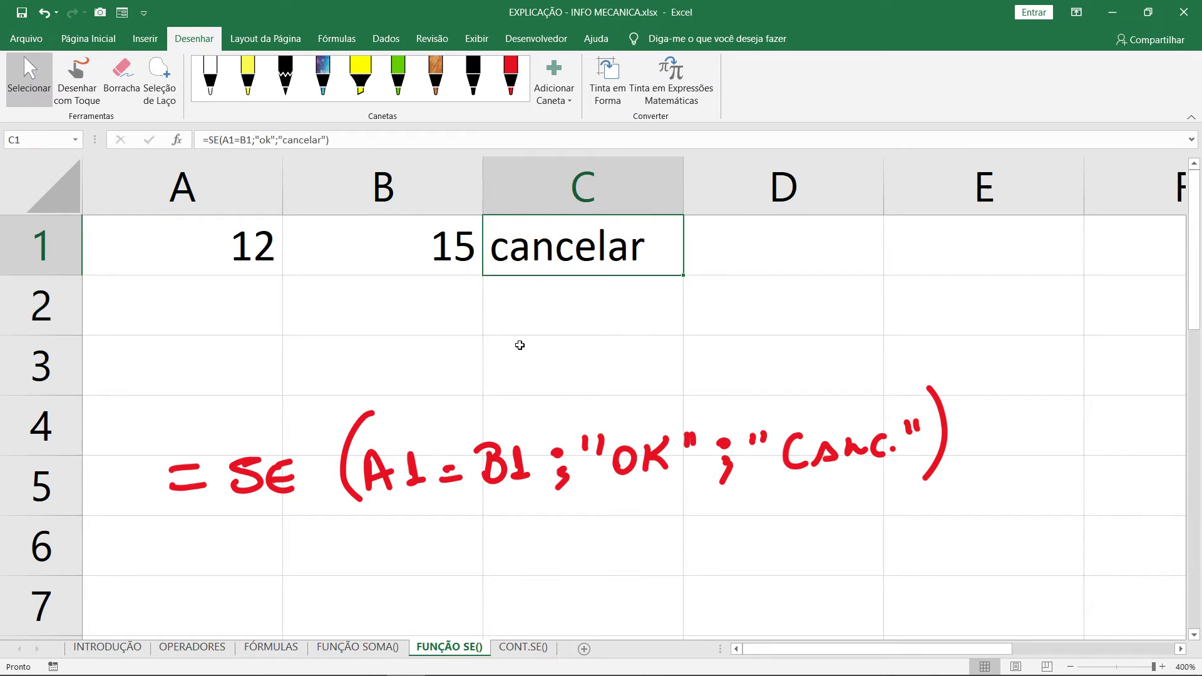
key(Left)
key(Left)
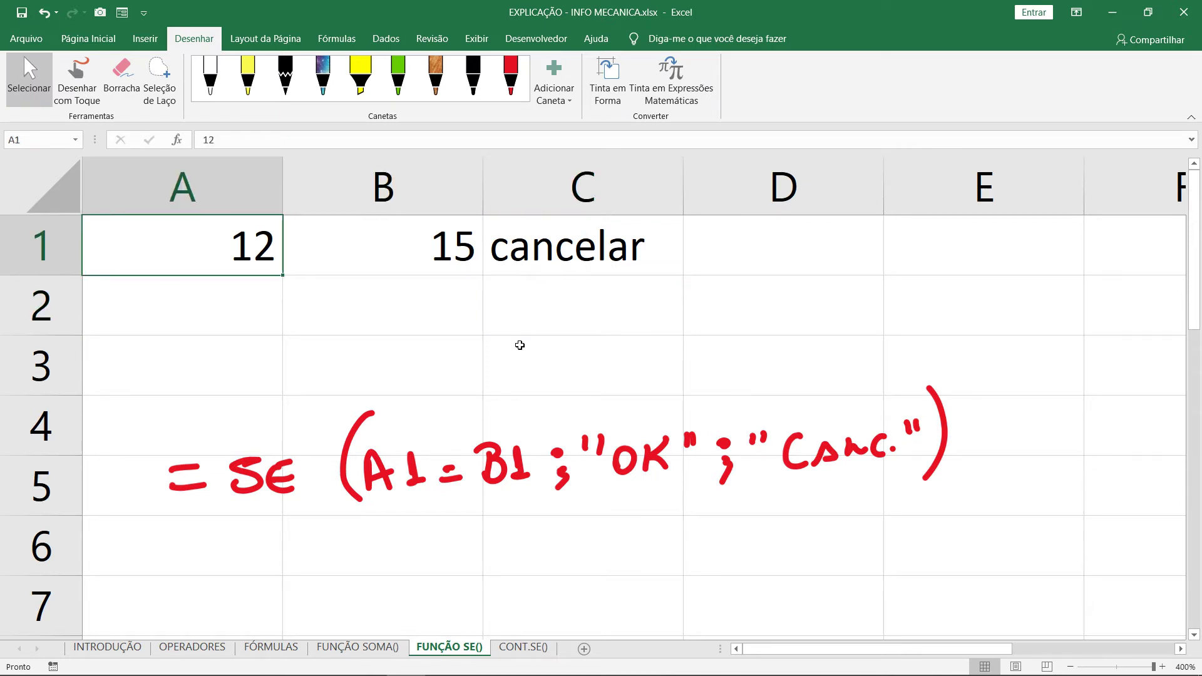
text(15)
key(Return)
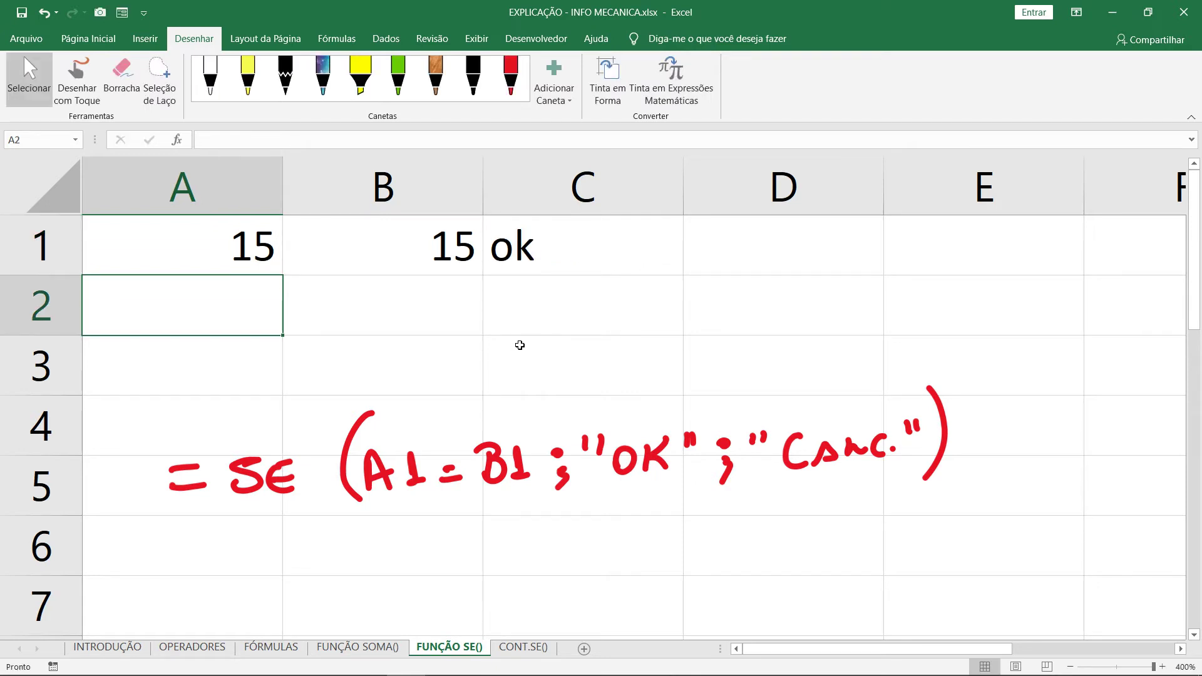
Test the SE formula with matching text by entering CETEPIS in both A1 and B1.
key(Up)
key(Right)
key(Left)
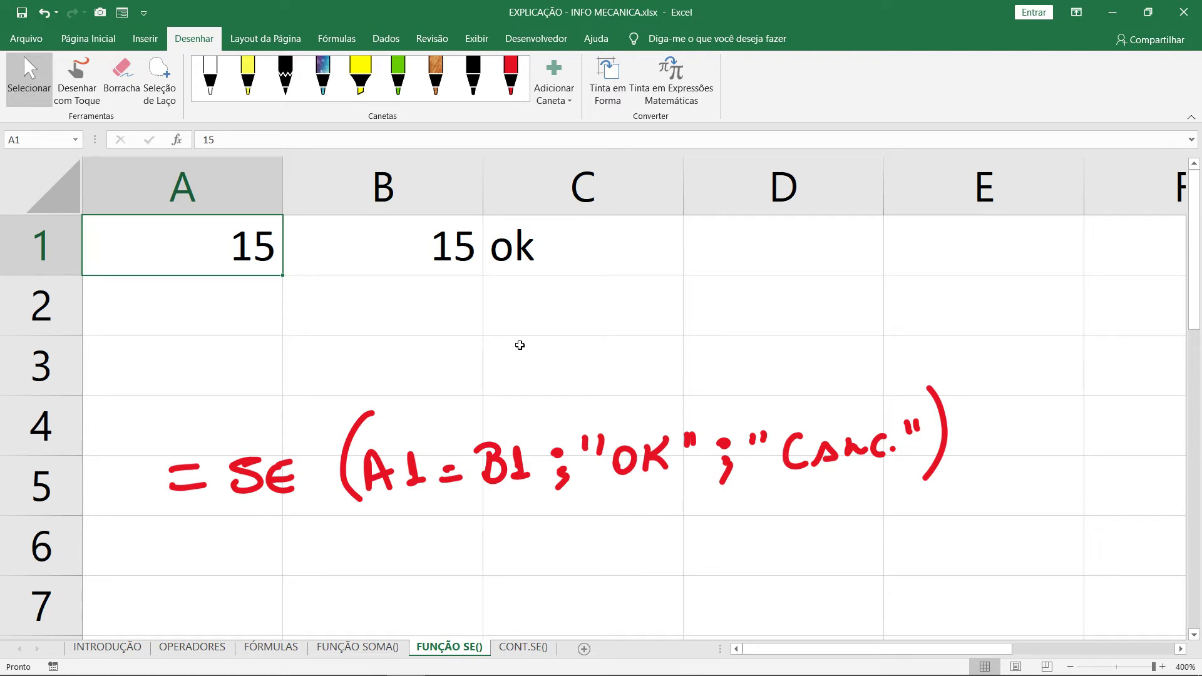
text(CETEPIS)
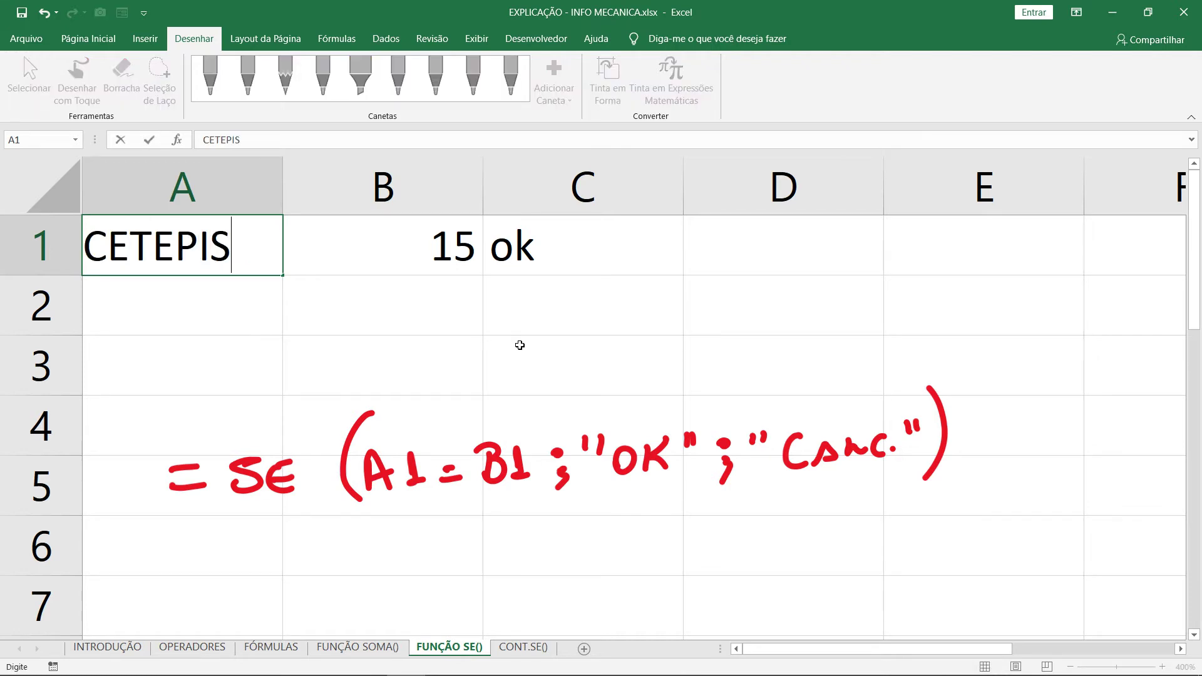
key(Tab)
text(CETEPIS)
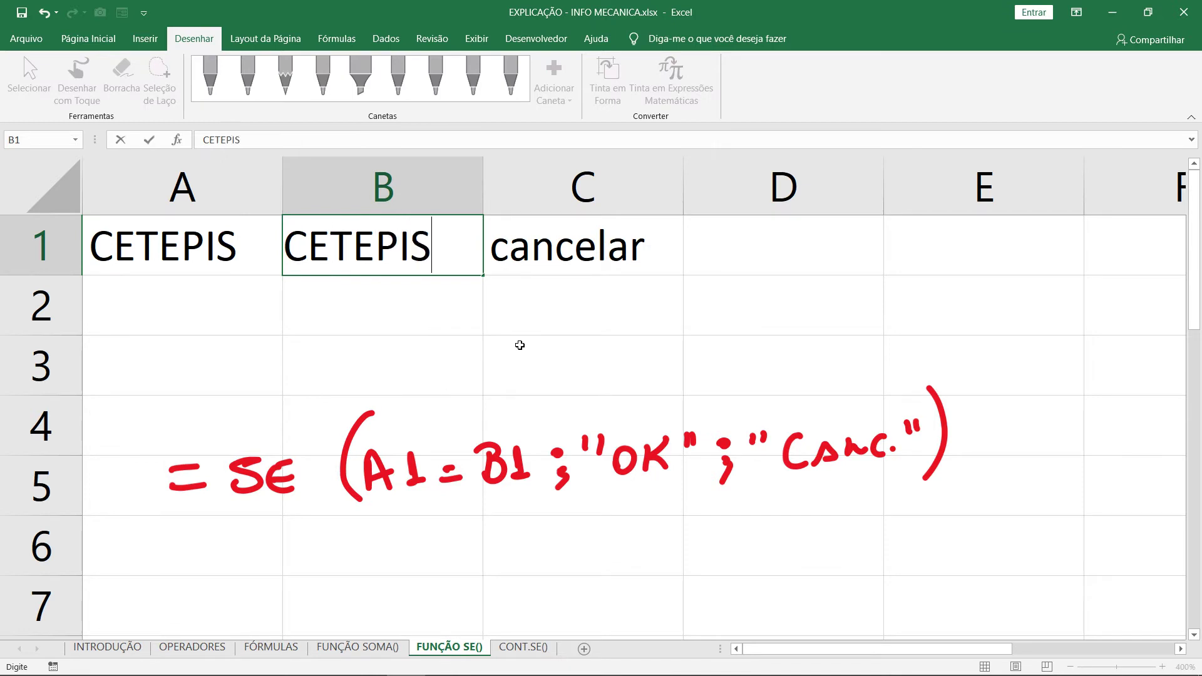
key(Return)
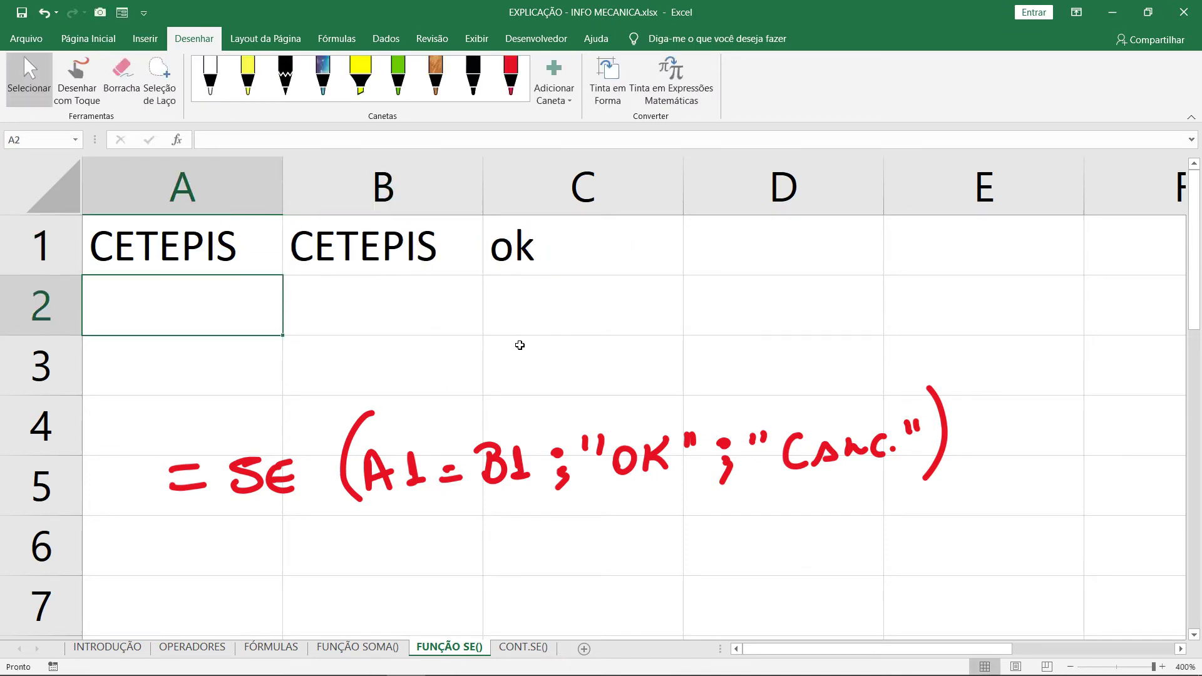
Test the SE formula with different texts by entering Parafuso in A1 and Porca in B1.
key(Up)
key(Right)
key(Left)
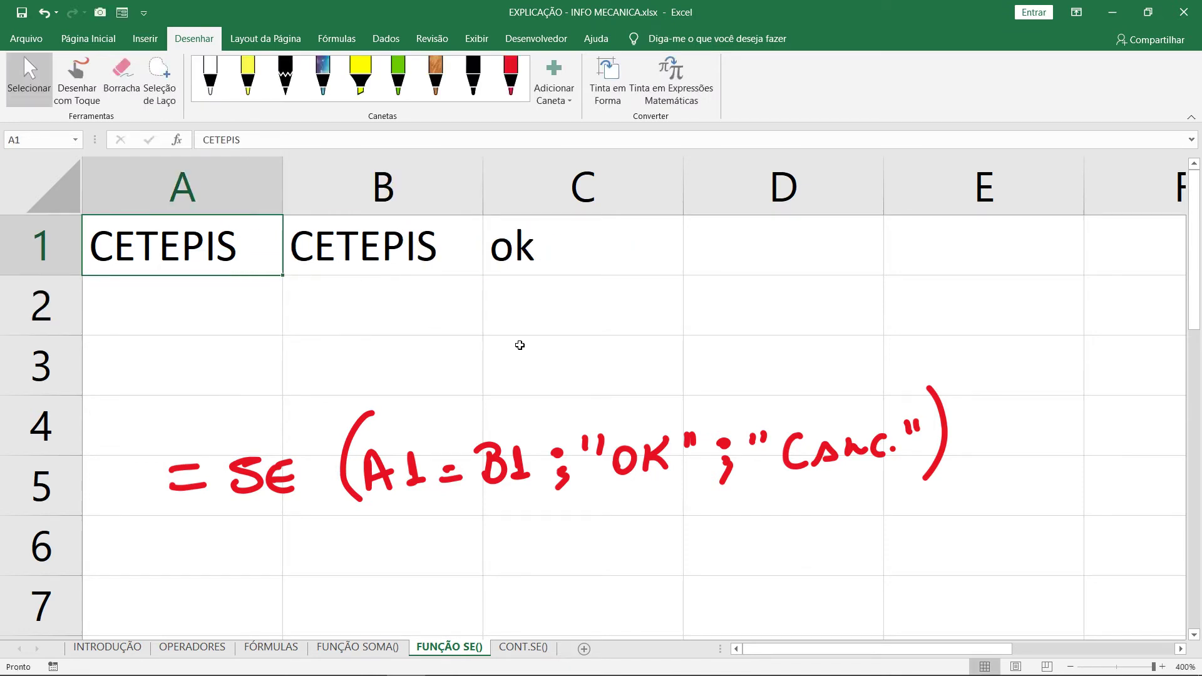
key(Right)
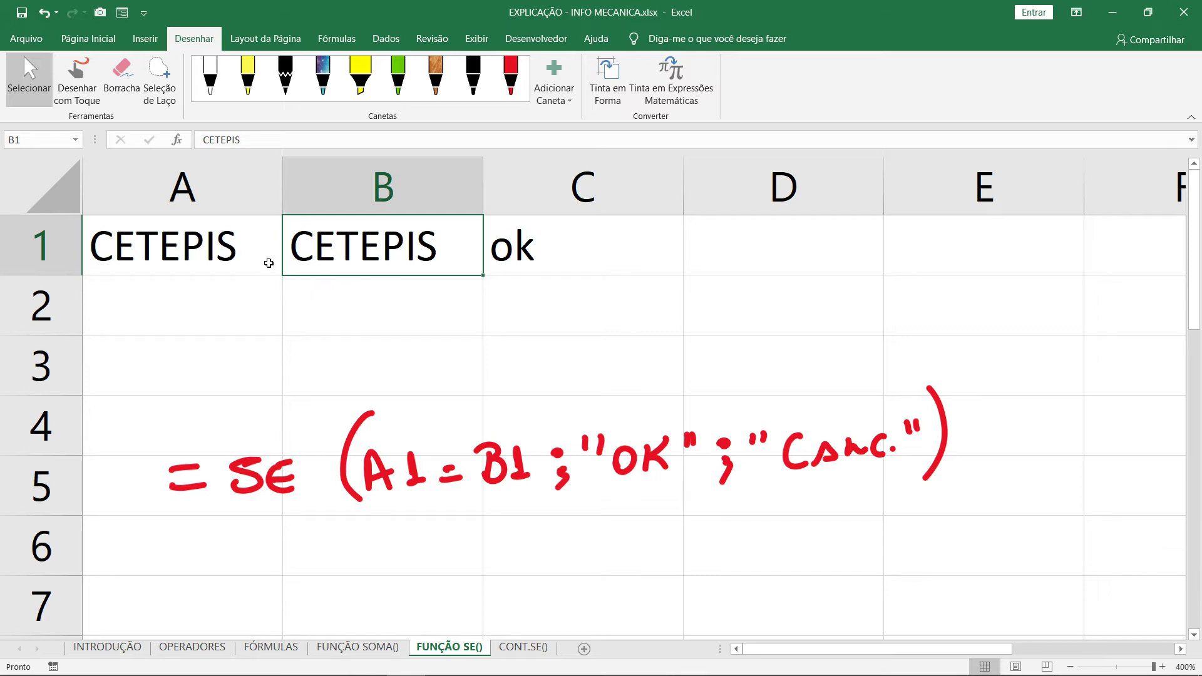
click(255, 246)
text(PAr)
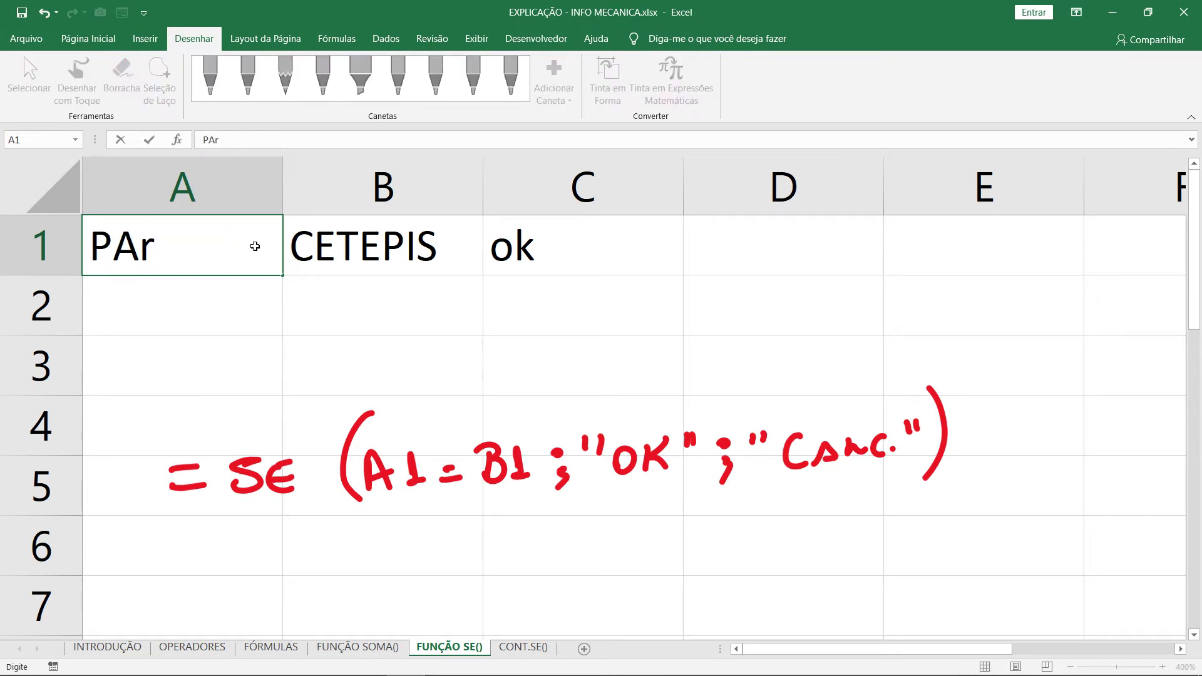
text(afuso)
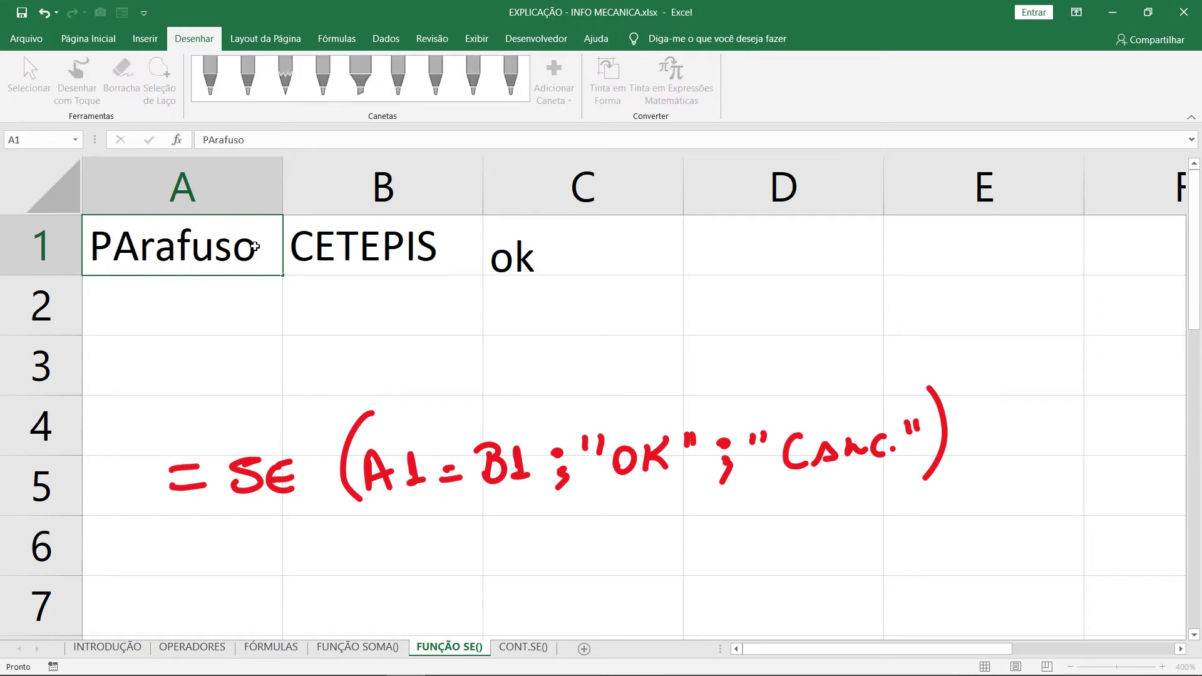
key(Tab)
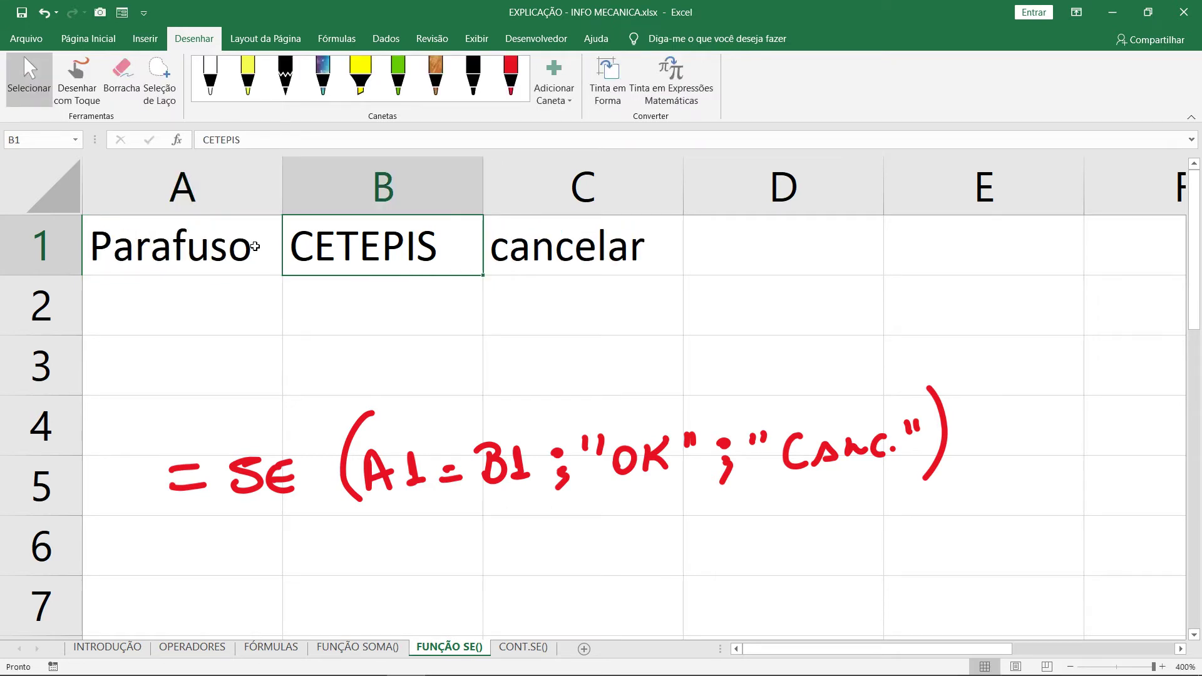
text(Porca)
key(Return)
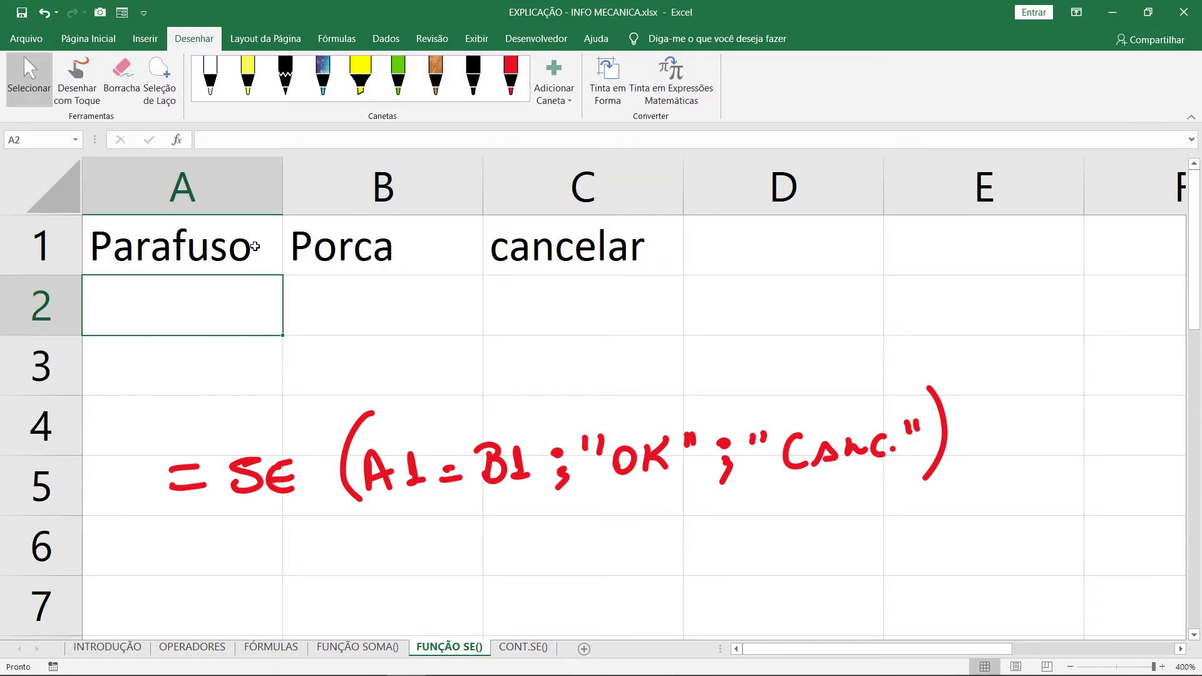
Compare the texts in A1 and B1 with the SE formula's result in C1.
click(255, 247)
key(Right)
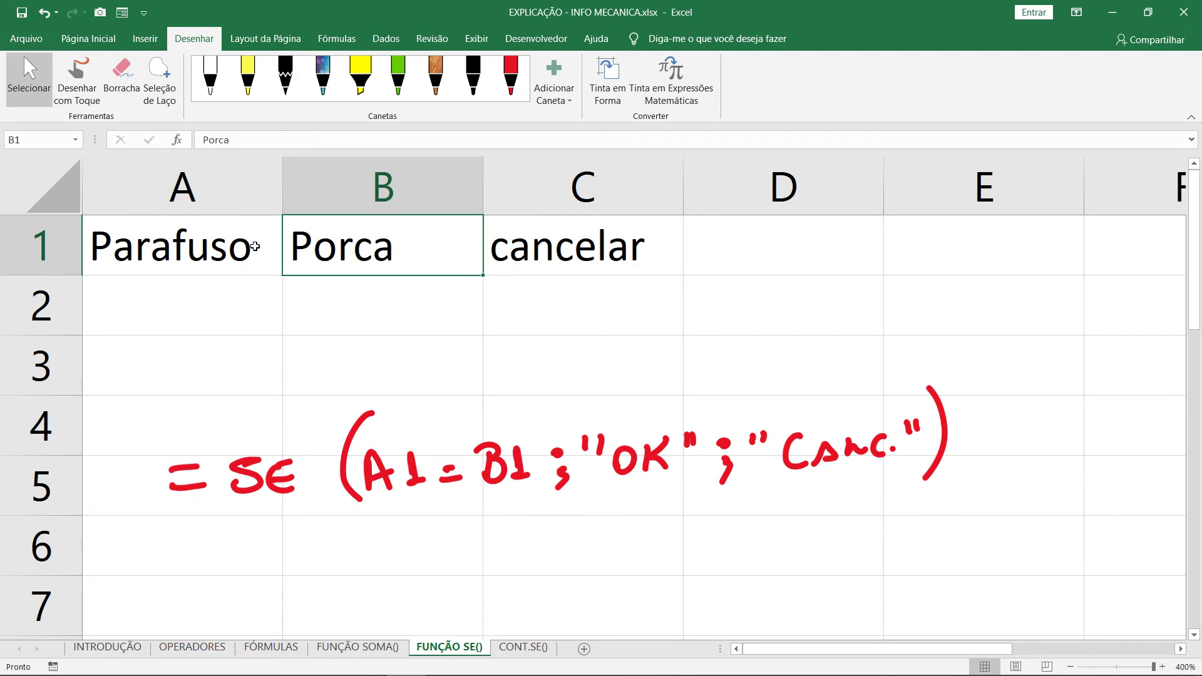
key(Left)
key(Right)
key(Right)
key(Left)
key(Left)
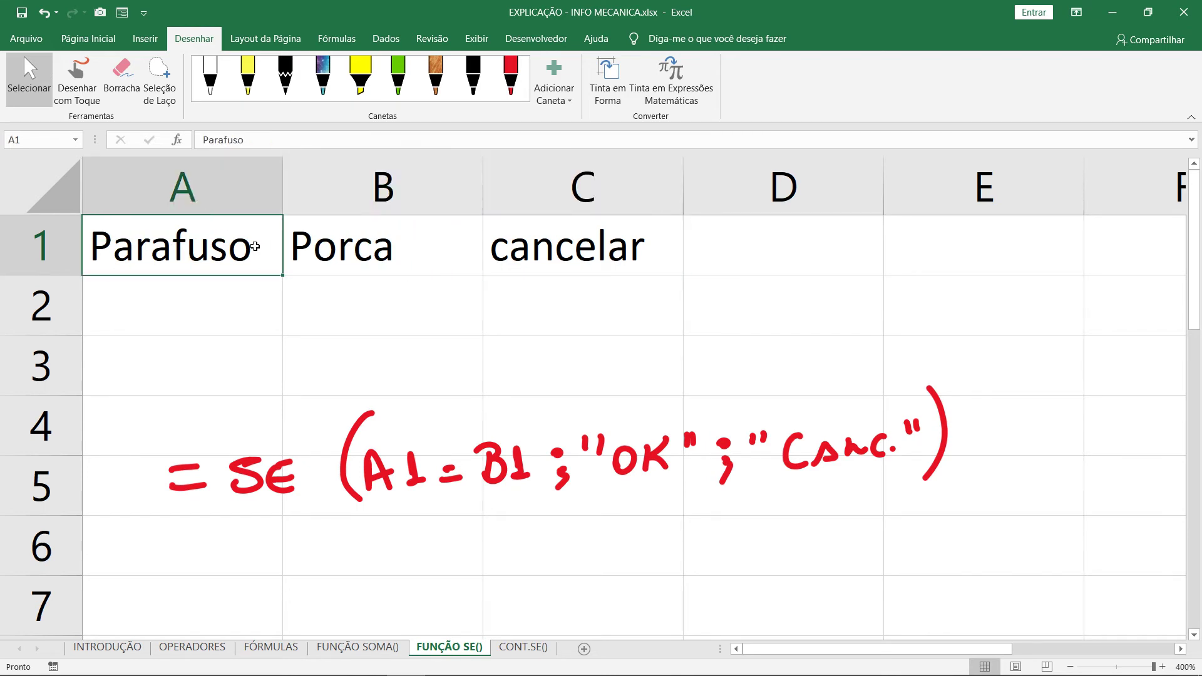
key(Right)
key(Right)
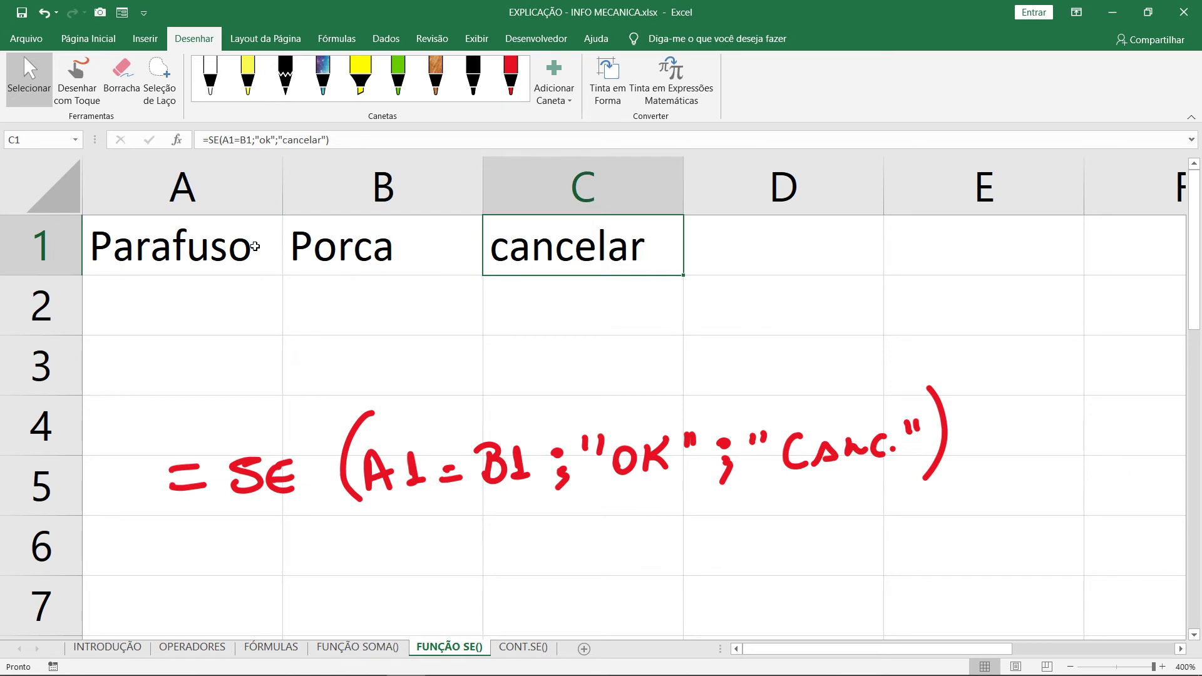
Clear the contents of A1 and B1 together.
key(Left)
shift+click(254, 246)
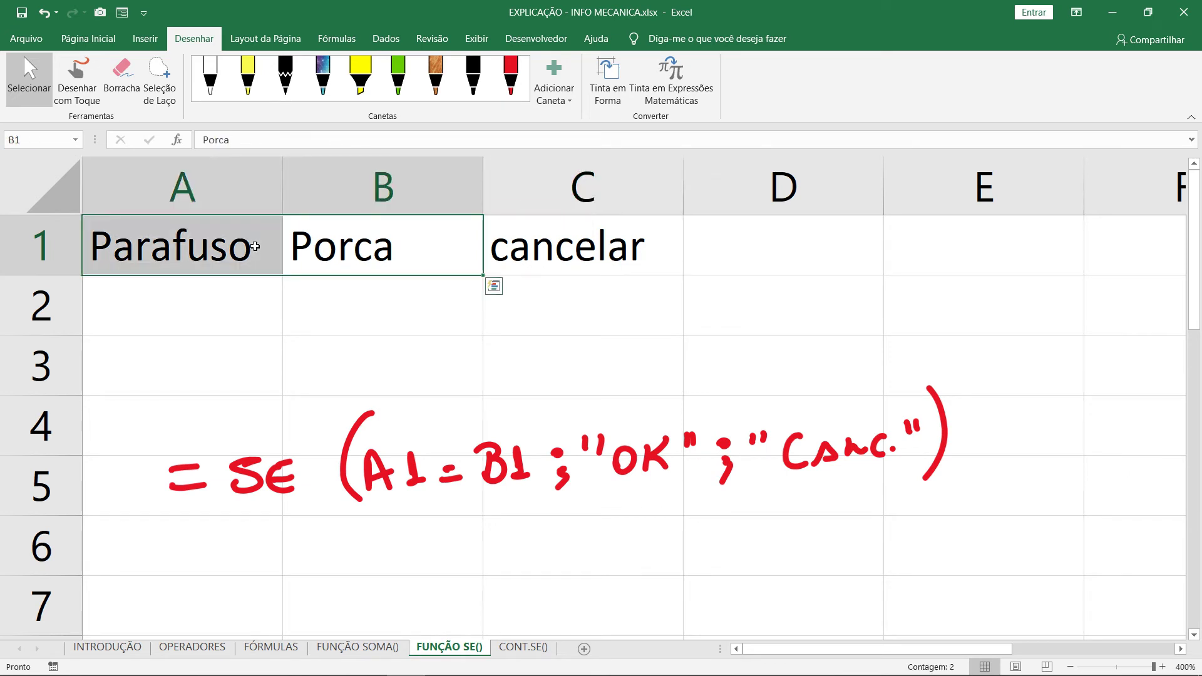
key(Delete)
key(Right)
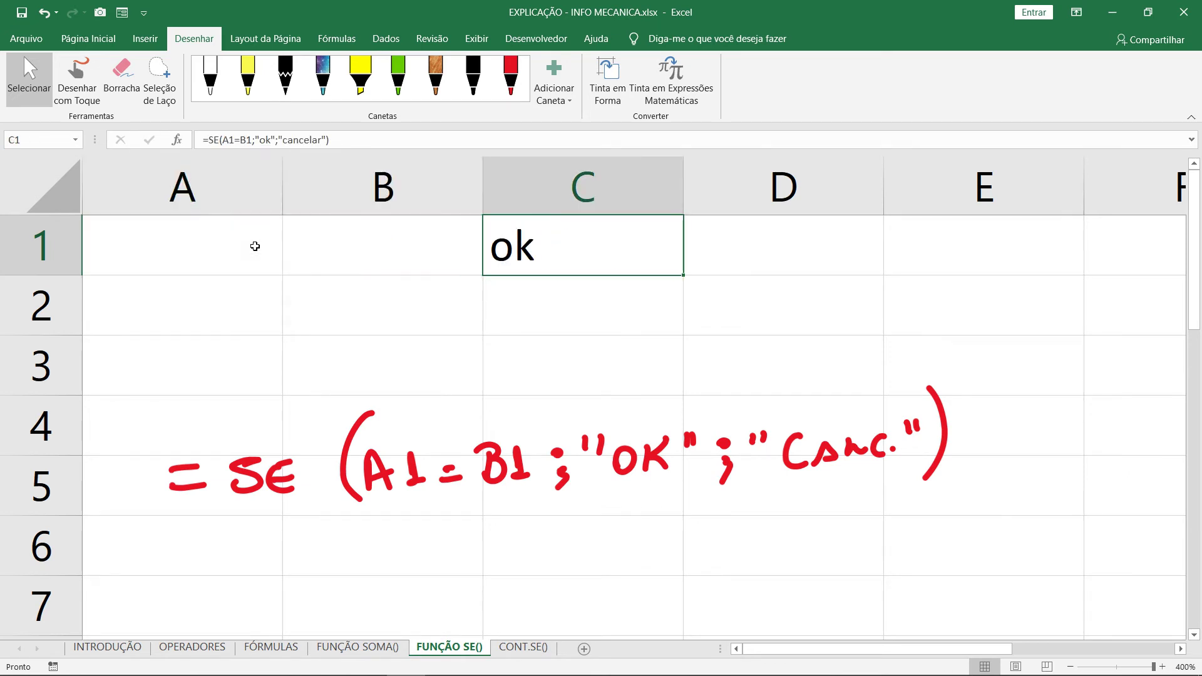
Examine the empty cells A1 and B1 alongside the formula result in C1.
key(Left)
key(Left)
key(Right)
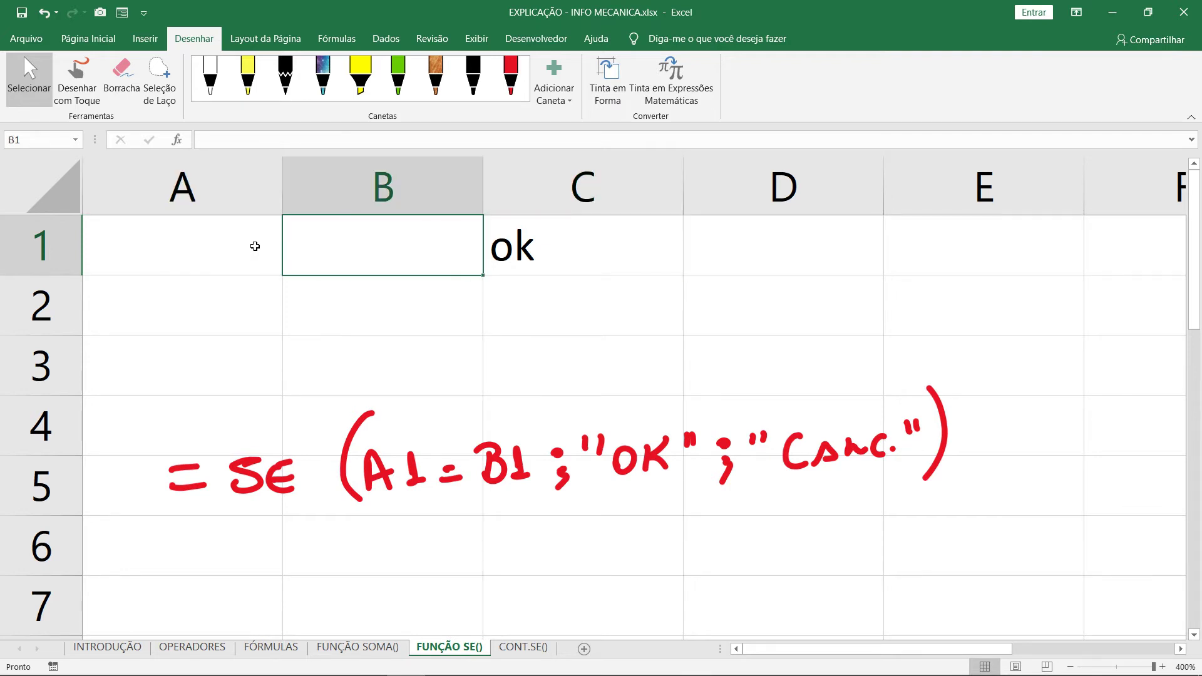
key(Left)
key(Right)
key(Left)
key(Right)
key(Left)
key(Right)
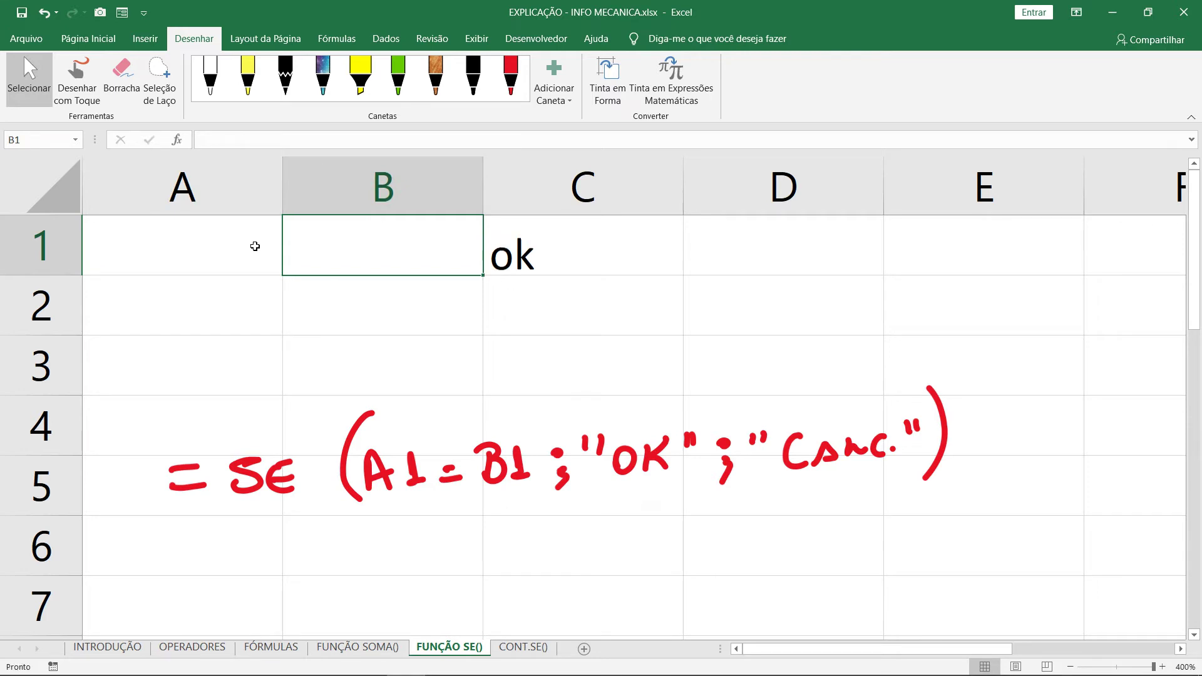
Clear the leftover blank entry from the cells compared by the SE formula.
key(Right)
key(Left)
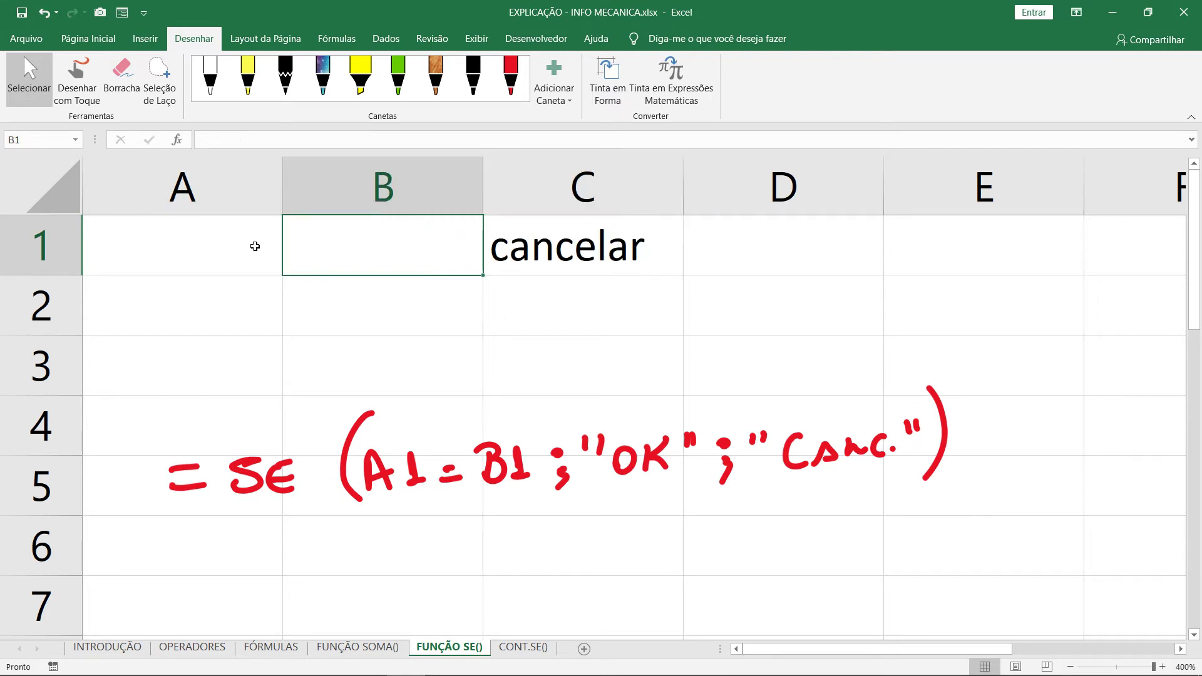
key(BackSpace)
key(Return)
key(Left)
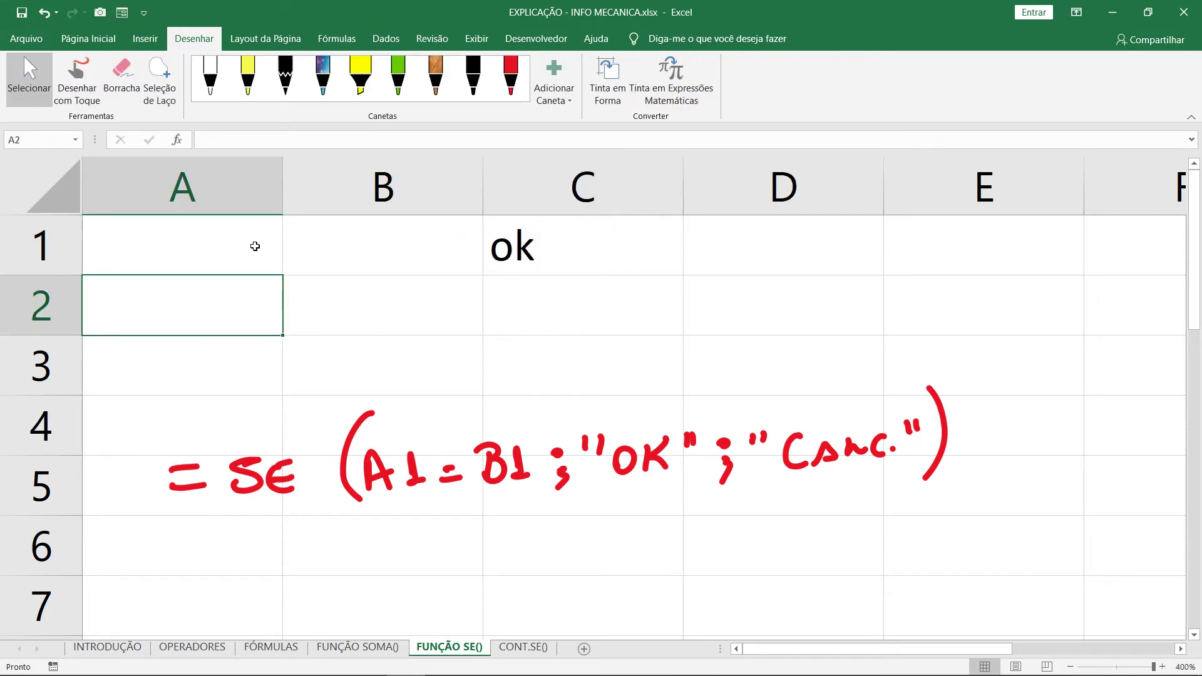
Delete the SE formula from cell C1.
key(Up)
key(Right)
key(Right)
key(Delete)
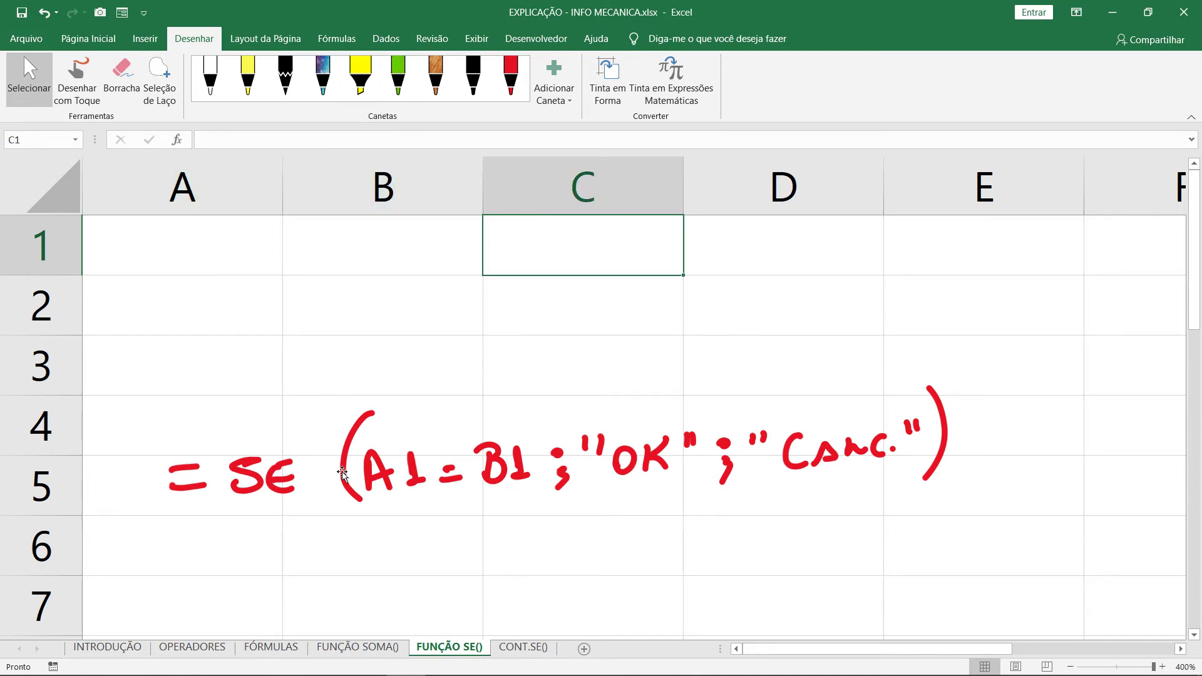
Mark the parts of the handwritten SE formula in green with arrows at SE and the semicolons and brackets around B1, "OK" and "Canc.".
click(398, 79)
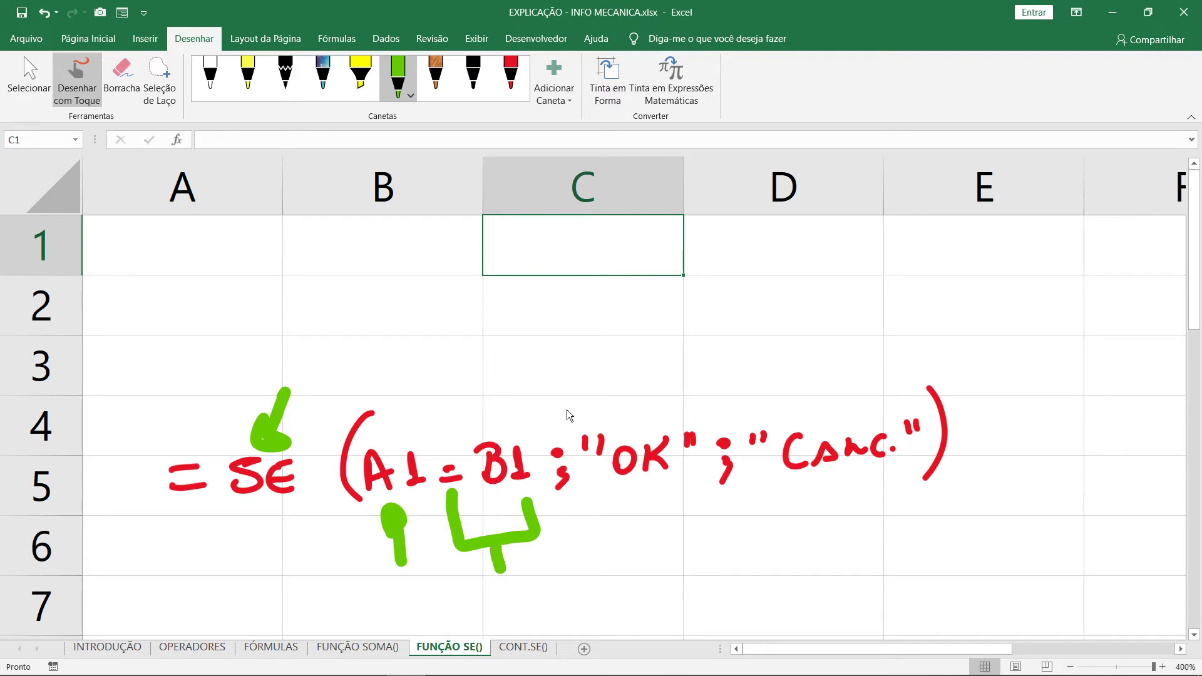
drag(553, 378, 550, 416)
drag(633, 398, 676, 431)
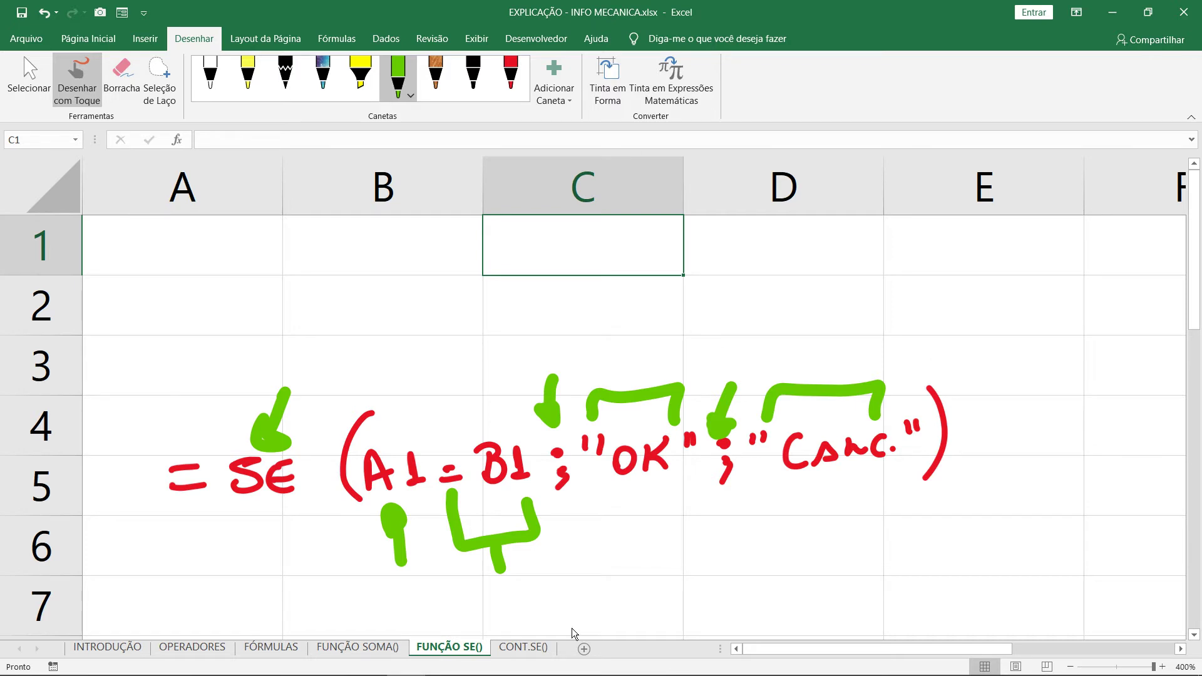
Make the green pen thinner and handwrite "Condicional" above the formula with an arrow leading to "SE".
click(529, 649)
click(470, 651)
click(398, 96)
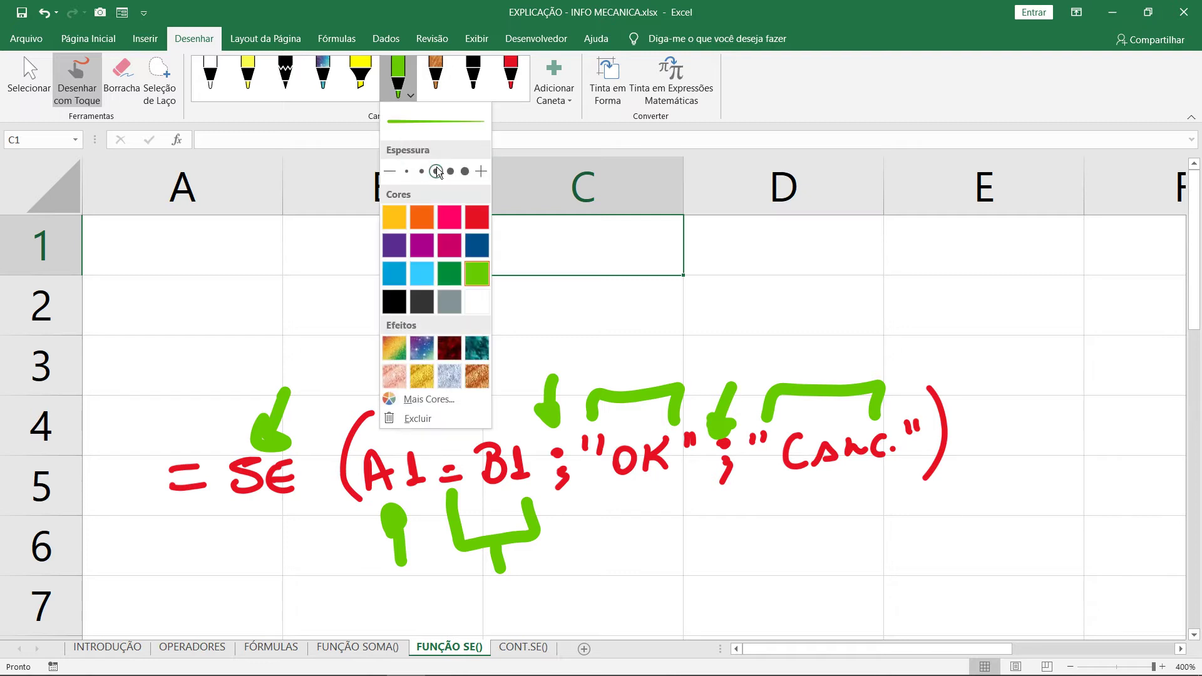
click(421, 171)
click(467, 303)
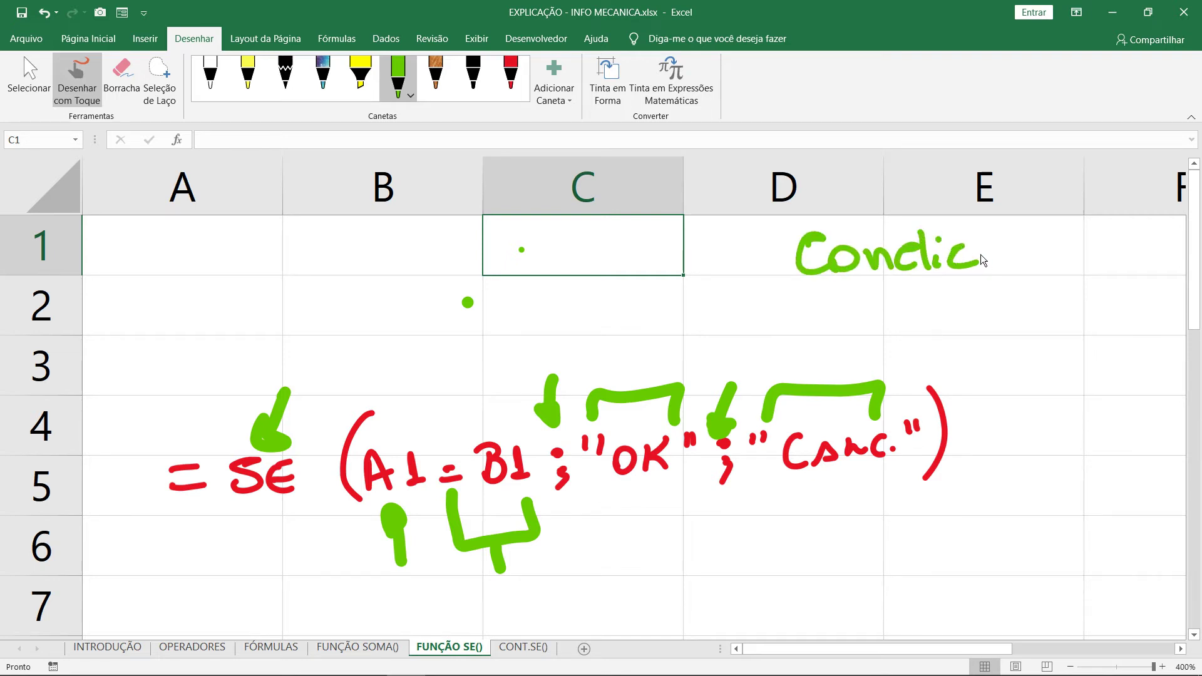
drag(1026, 244, 1047, 269)
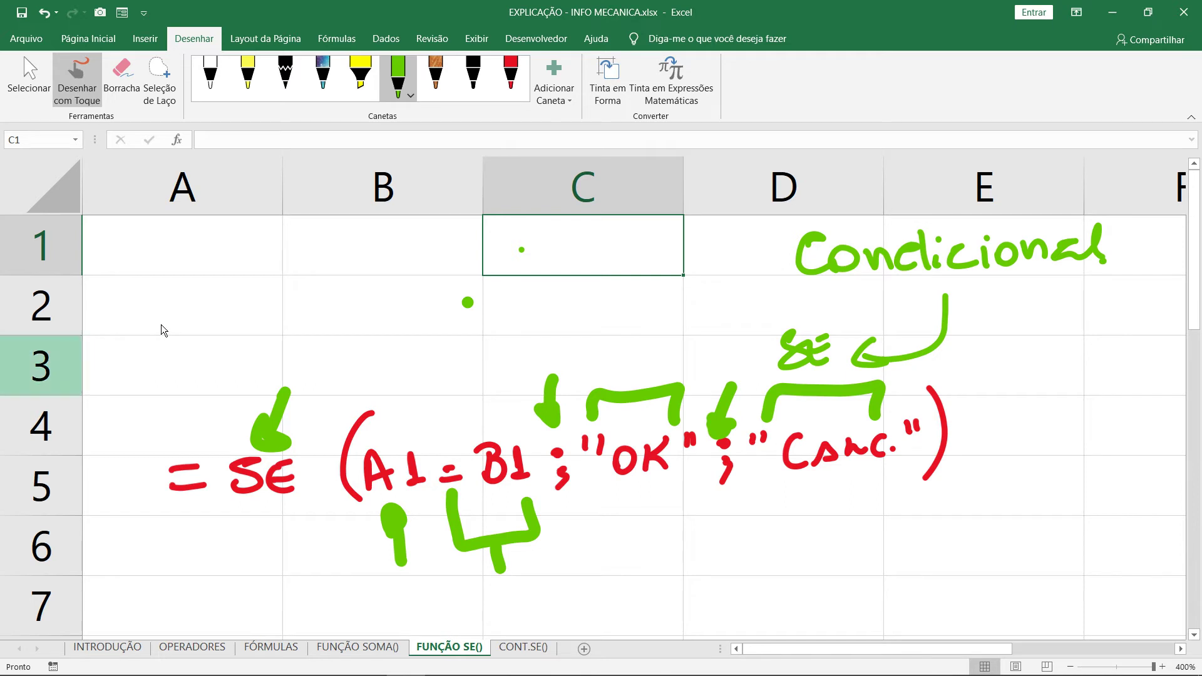
Handwrite "VERD" and "Falso" in green above the formula's SE and enclose both words in parentheses.
mouse_move(199, 292)
mouse_down()
mouse_move(223, 326)
mouse_move(237, 321)
mouse_up()
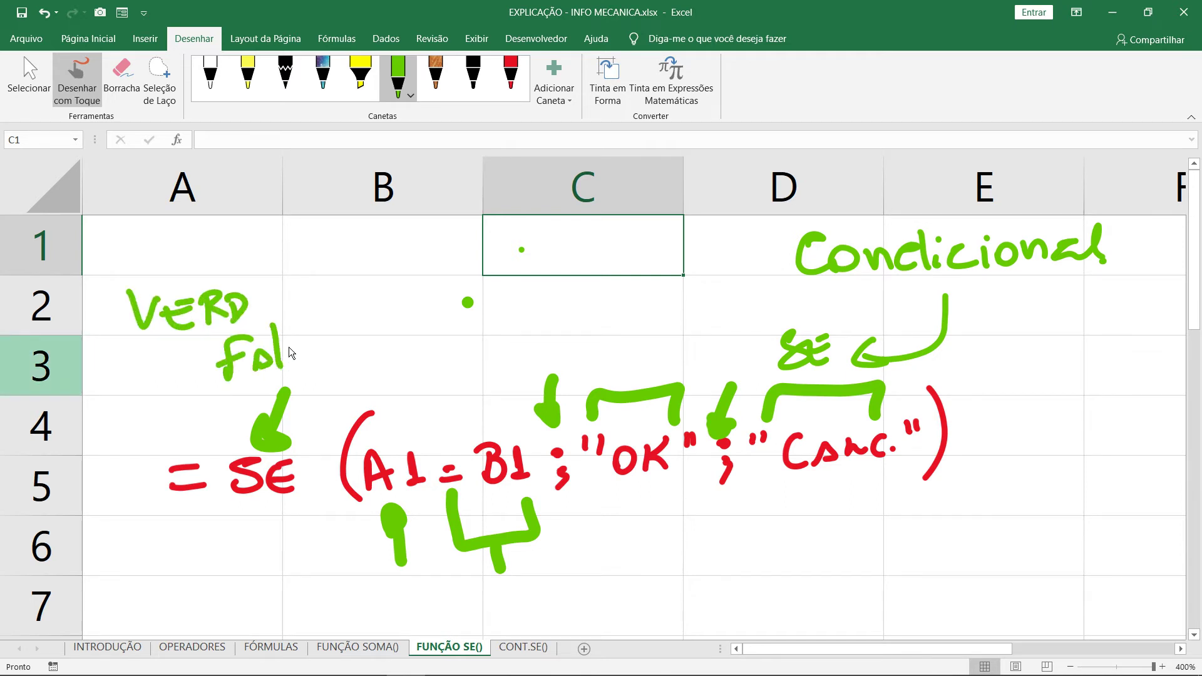
mouse_move(307, 255)
mouse_down()
mouse_move(336, 351)
mouse_move(323, 366)
mouse_up()
mouse_move(144, 283)
mouse_down()
mouse_move(123, 305)
mouse_move(174, 385)
mouse_up()
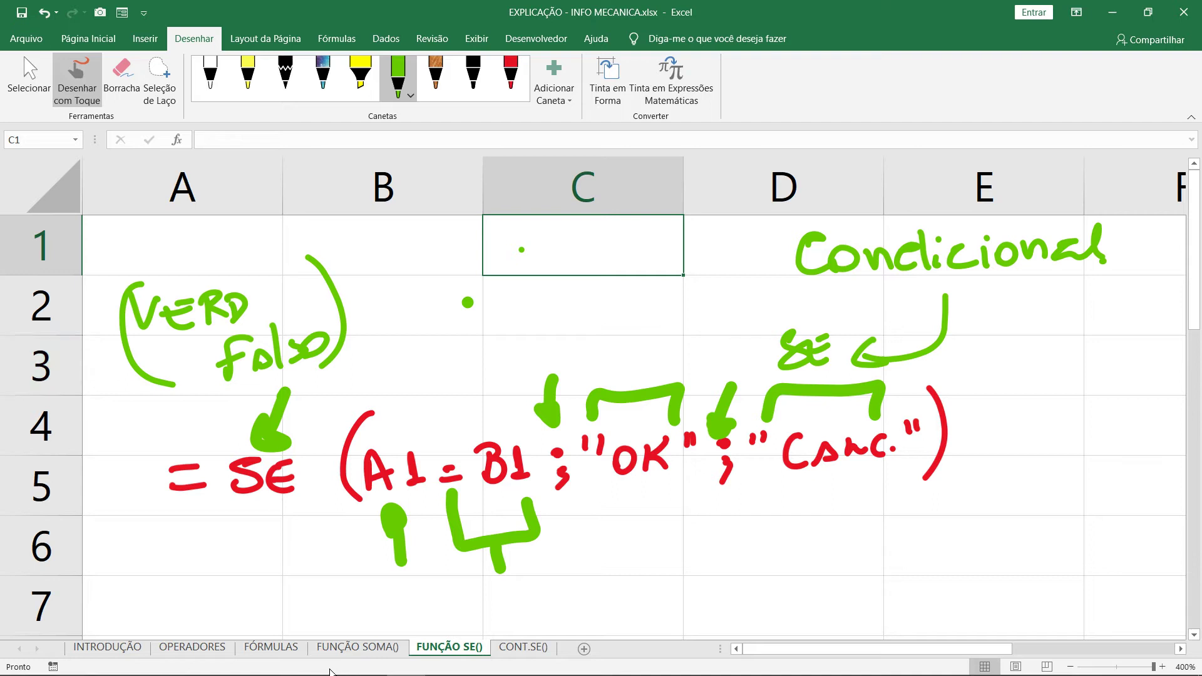
On the CONT.SE() sheet, shrink the explanation picture and move it to the upper area of columns P to V.
click(510, 648)
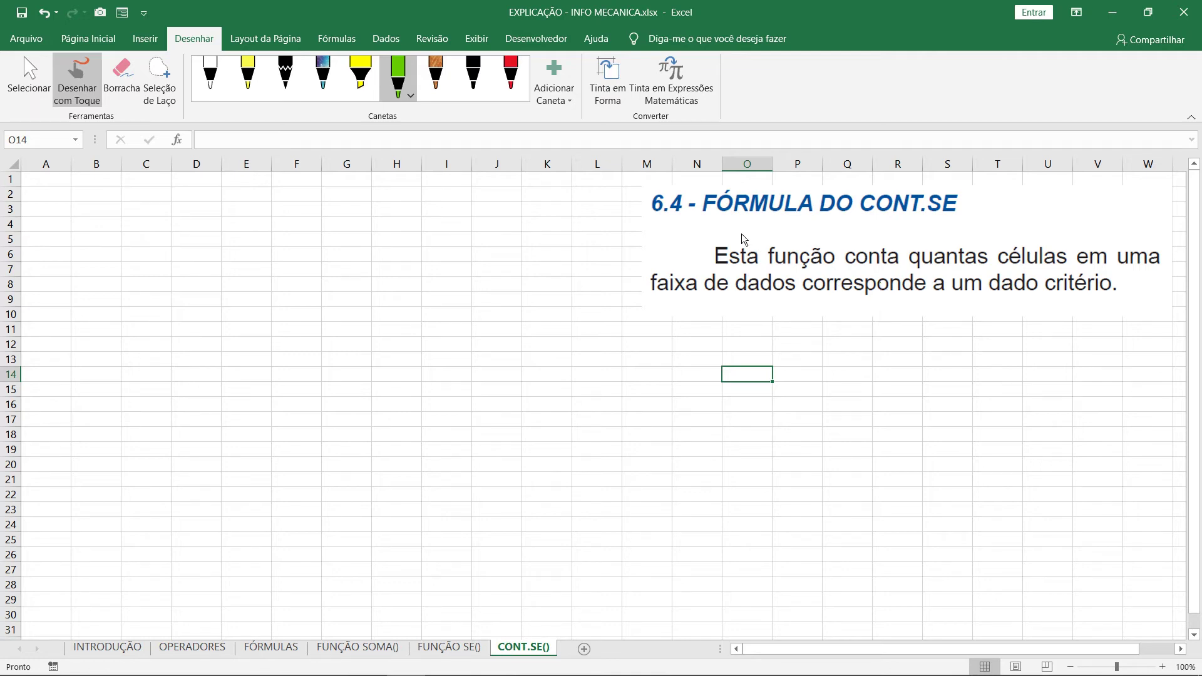
click(28, 79)
click(672, 247)
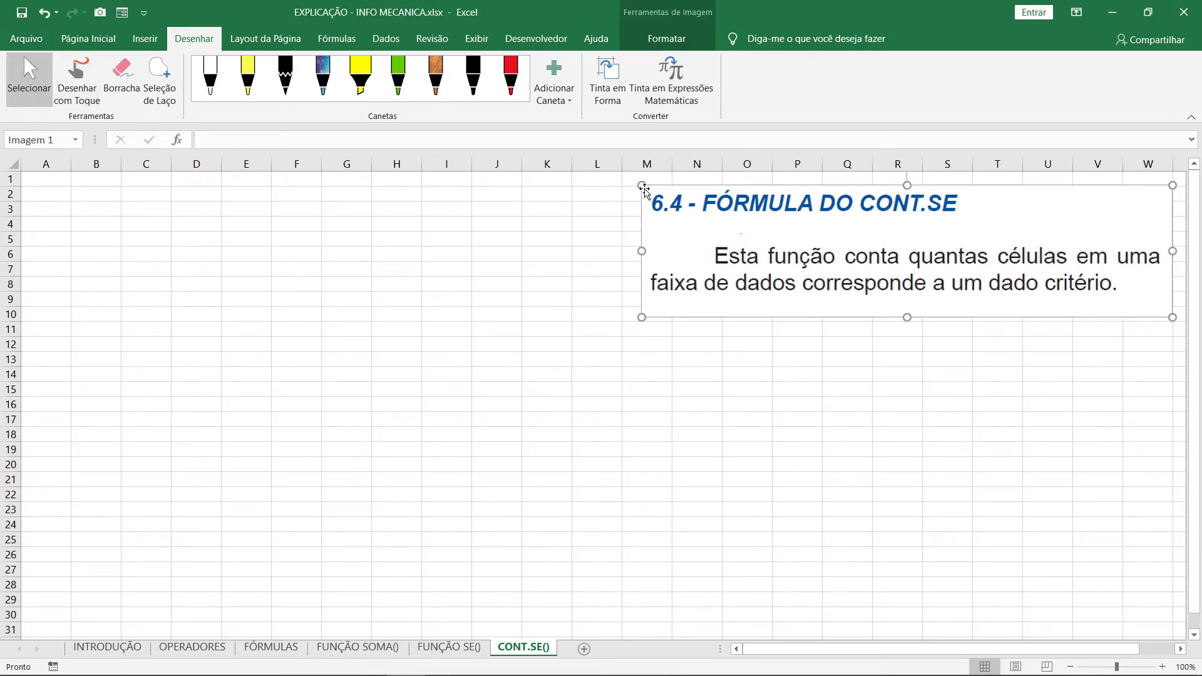
drag(703, 215, 866, 244)
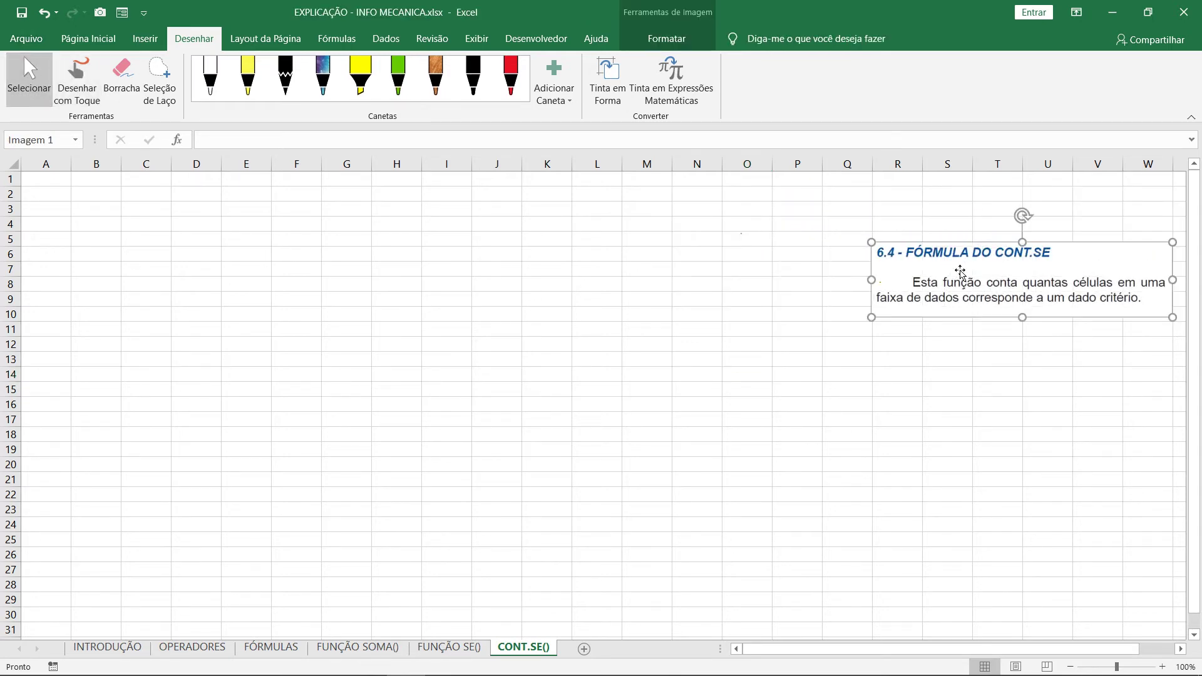
drag(960, 273, 886, 213)
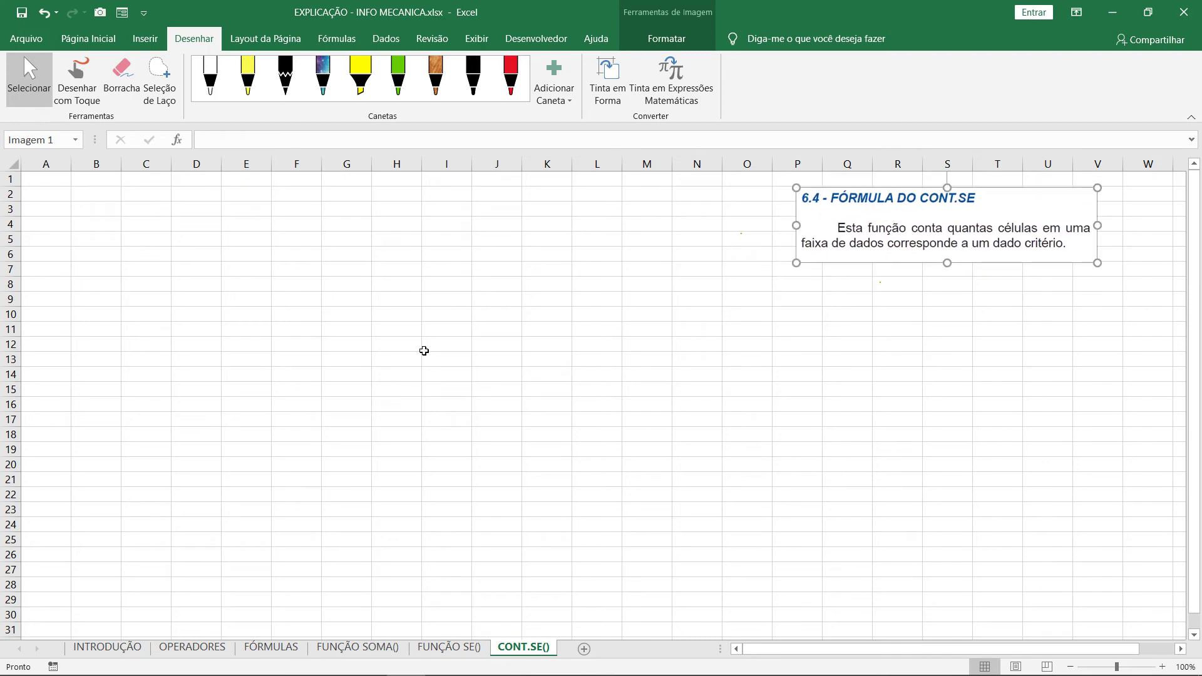
click(424, 351)
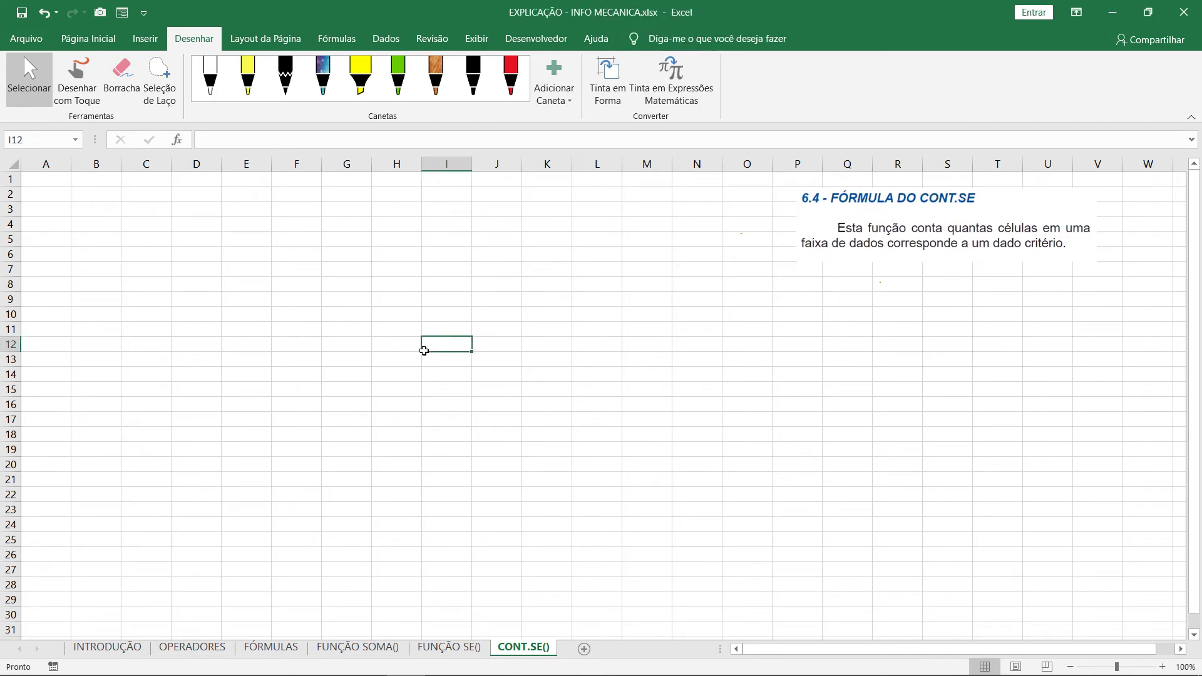
Enter VR, VR, BM and RJ in cells B3 to B6.
ctrl+scroll(424, 351, up, 11)
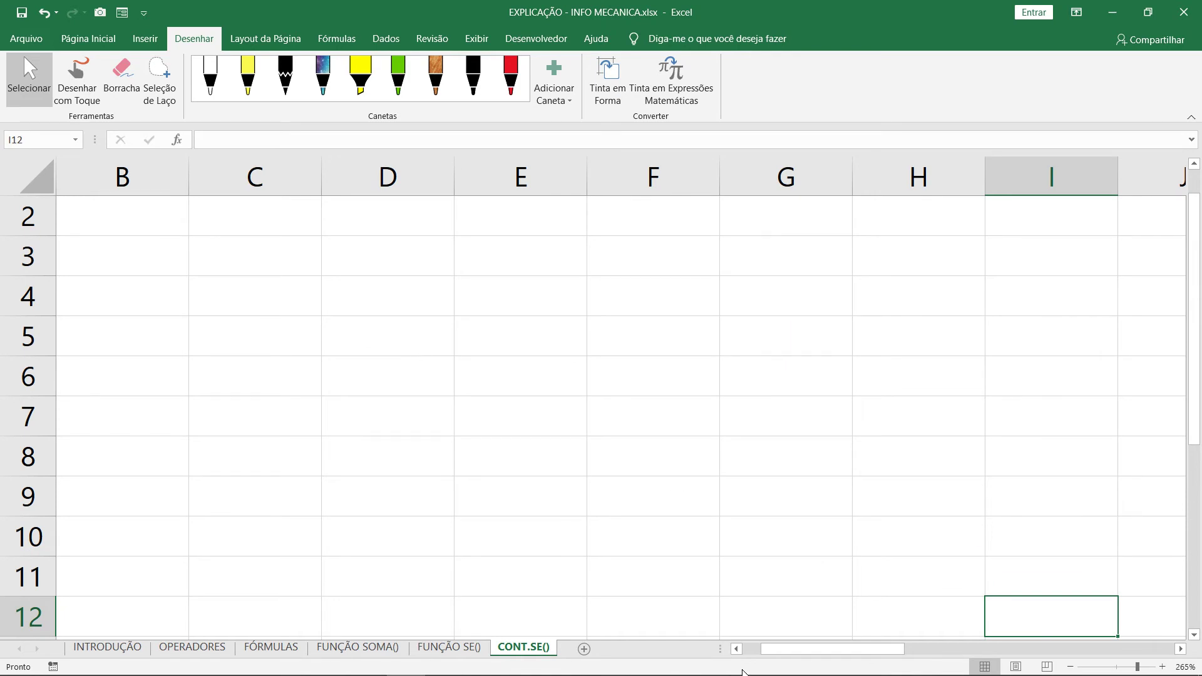
drag(775, 653, 1006, 659)
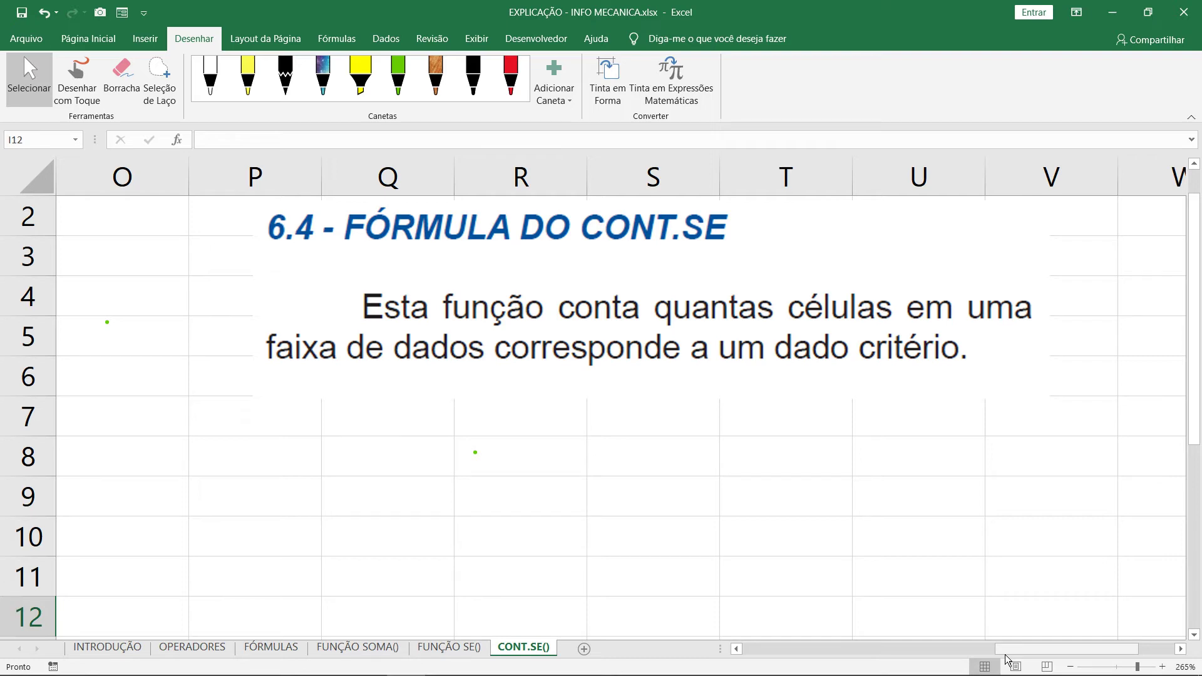
drag(1006, 659, 785, 673)
click(246, 259)
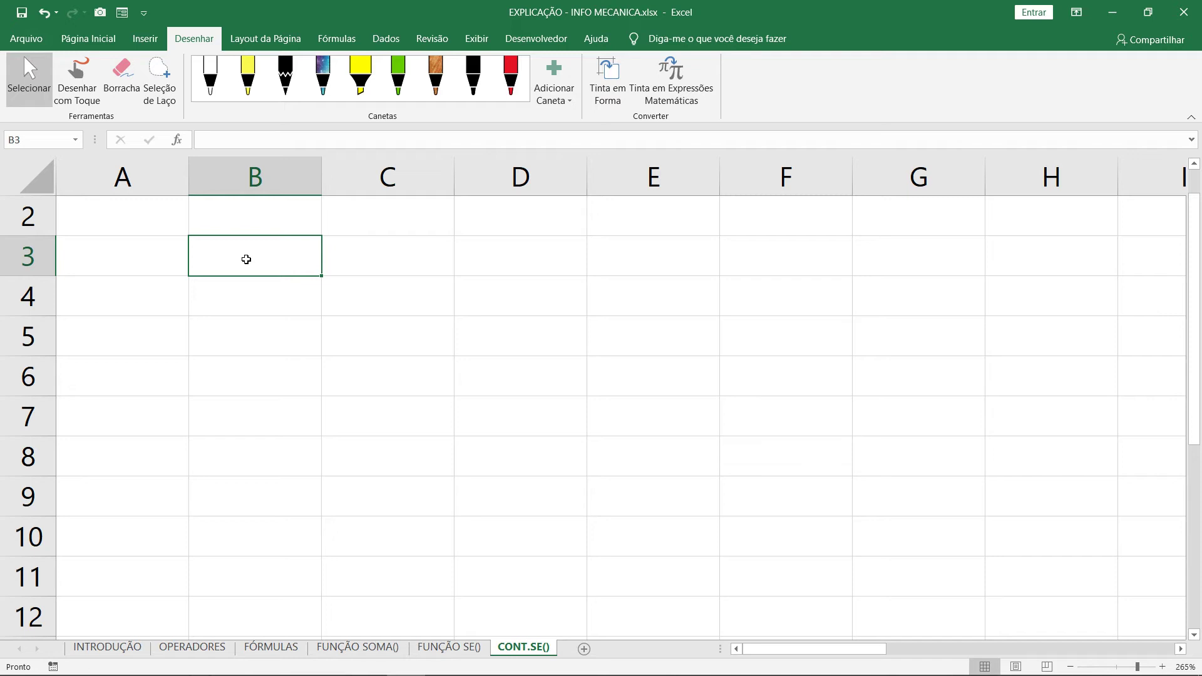
text(VR)
key(Return)
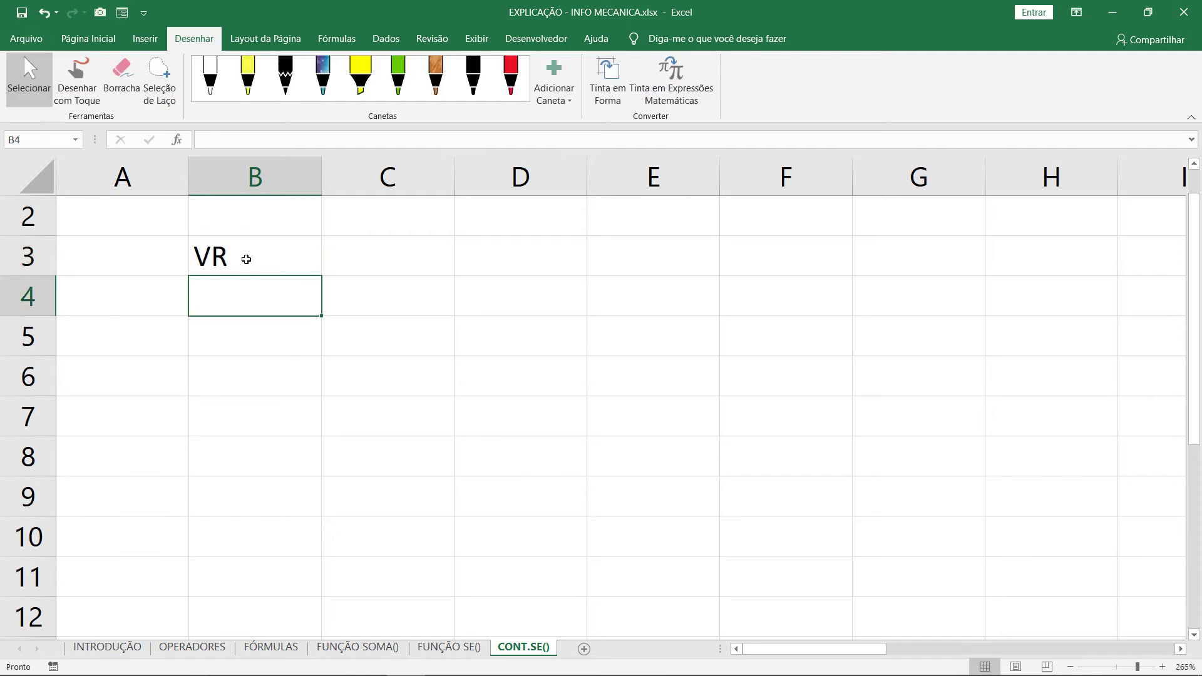
text(VR)
key(Return)
text(BM)
key(Return)
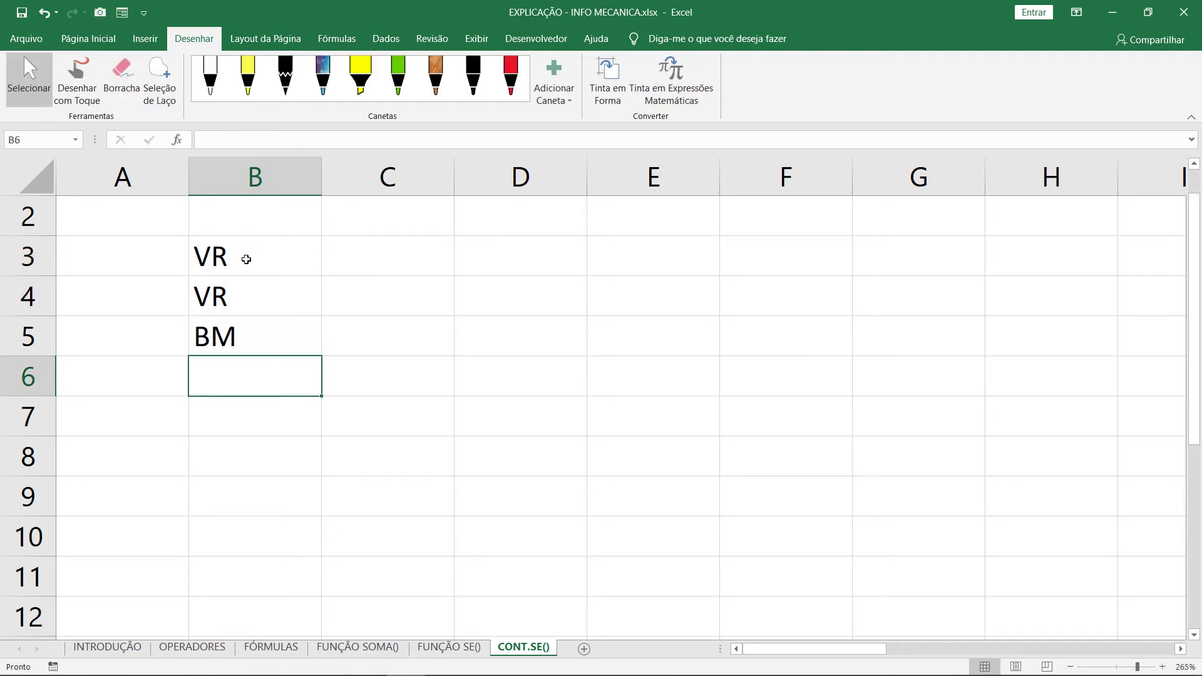
text(RJ)
key(Return)
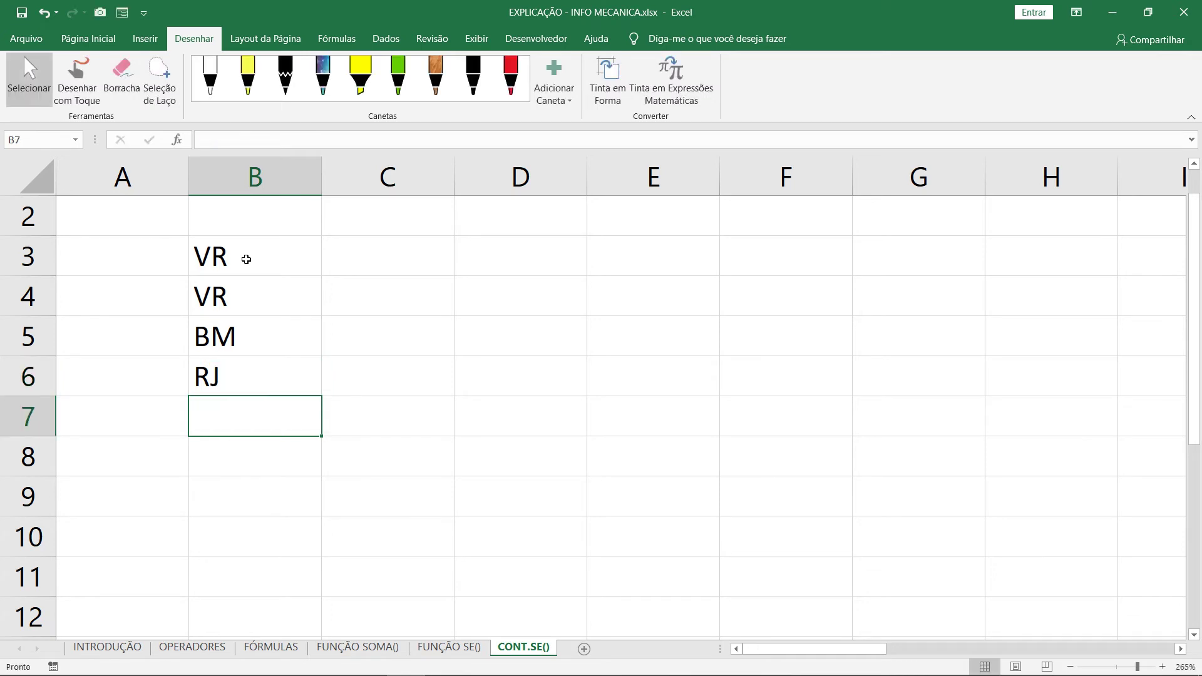
Continue the list in column B with RC in B7 and BP in B8.
key(Return)
key(BackSpace)
key(Up)
text(RC)
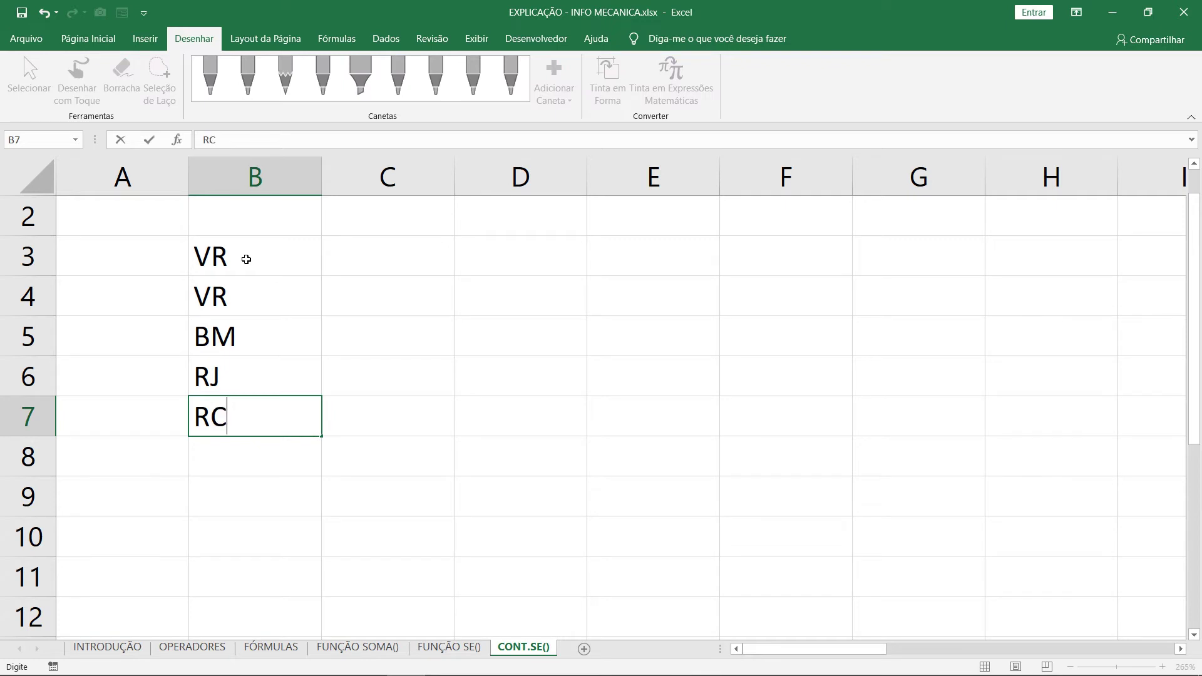
key(Return)
text(BP)
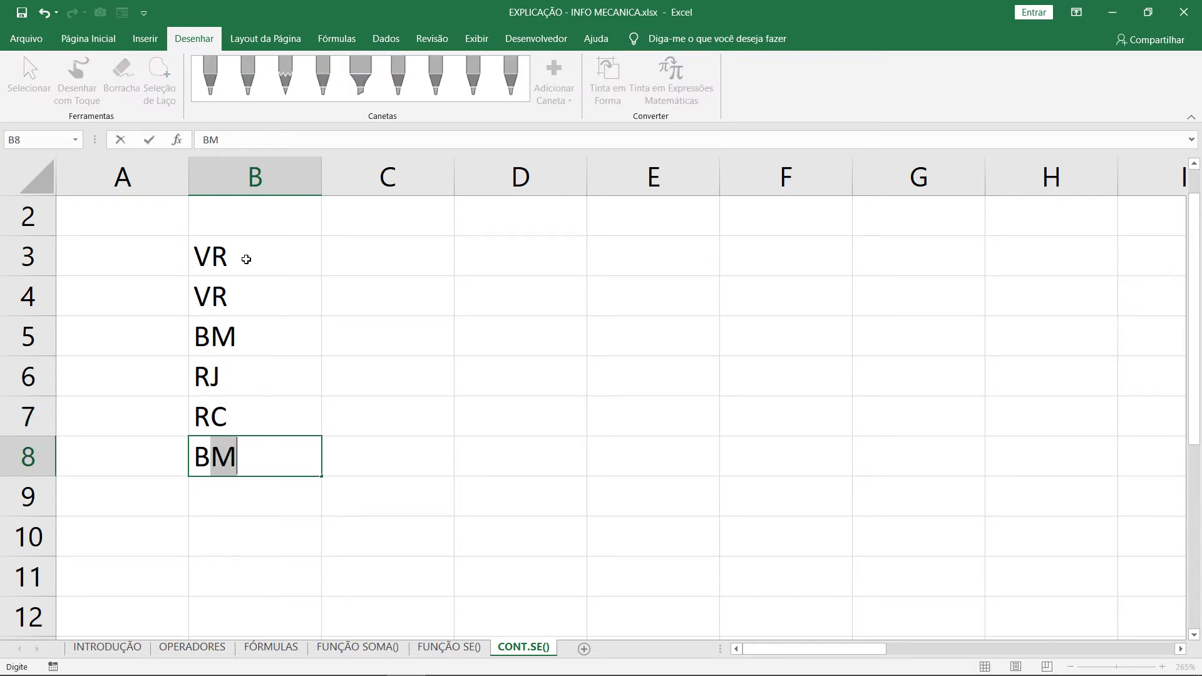
key(Return)
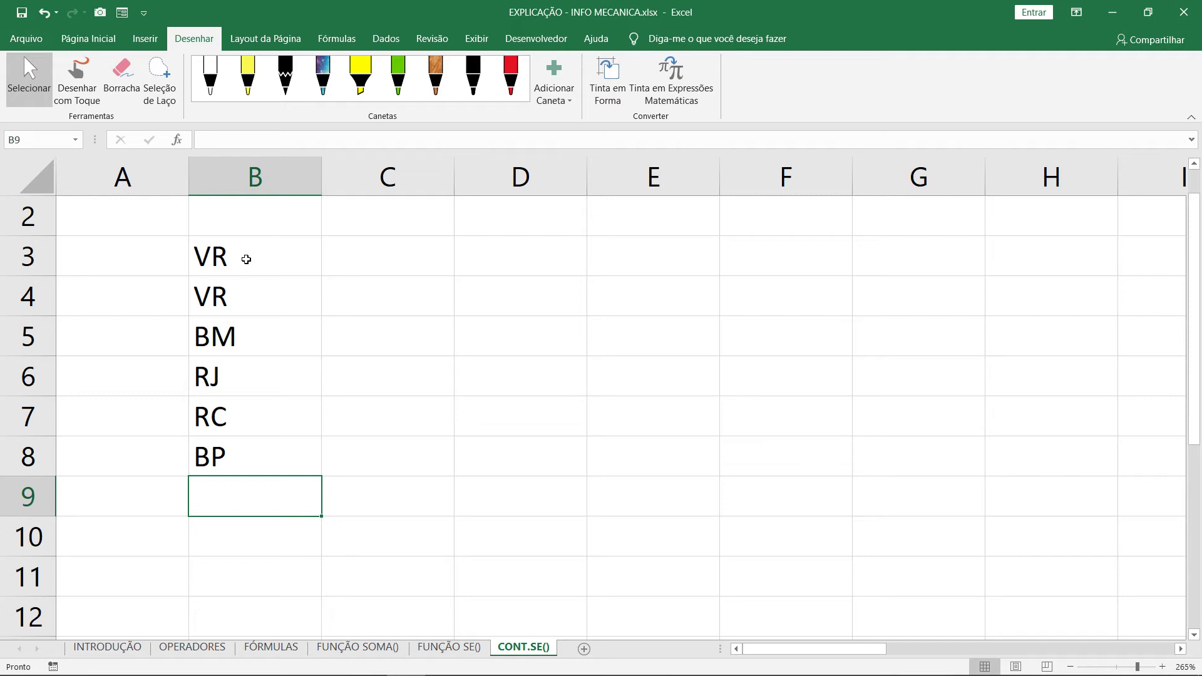
Complete the list with VR in B9, BM in B10 and BP in B11.
text(V)
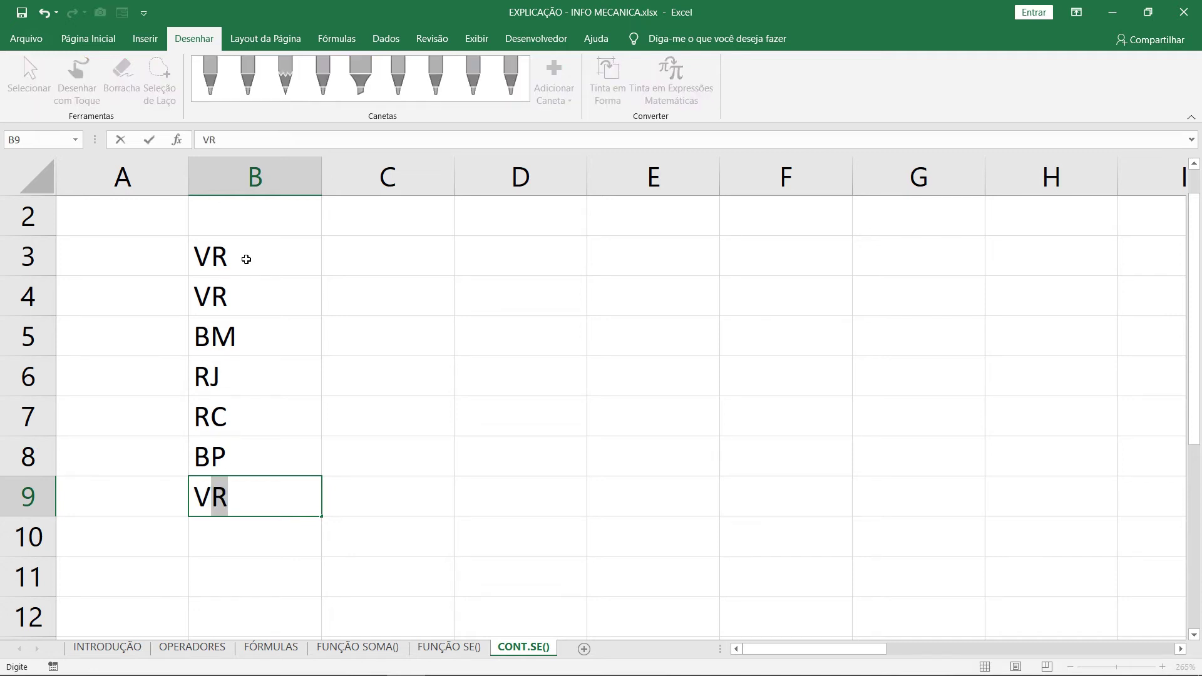
key(BackSpace)
text(BM)
key(Return)
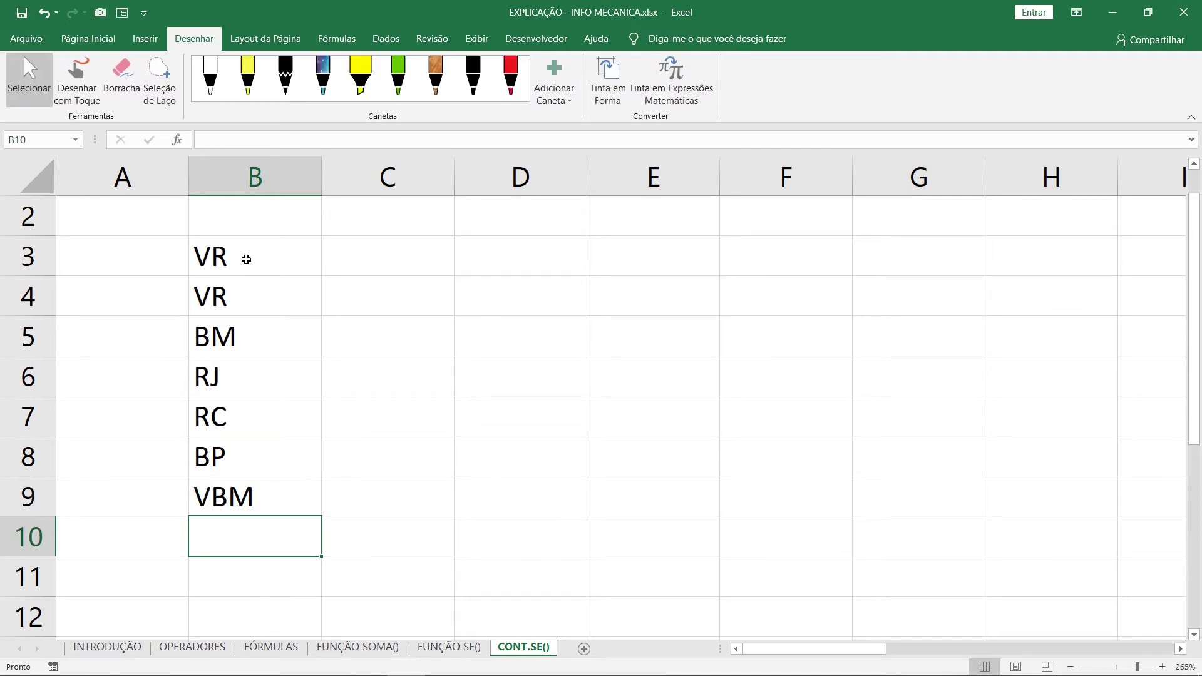
text(BM)
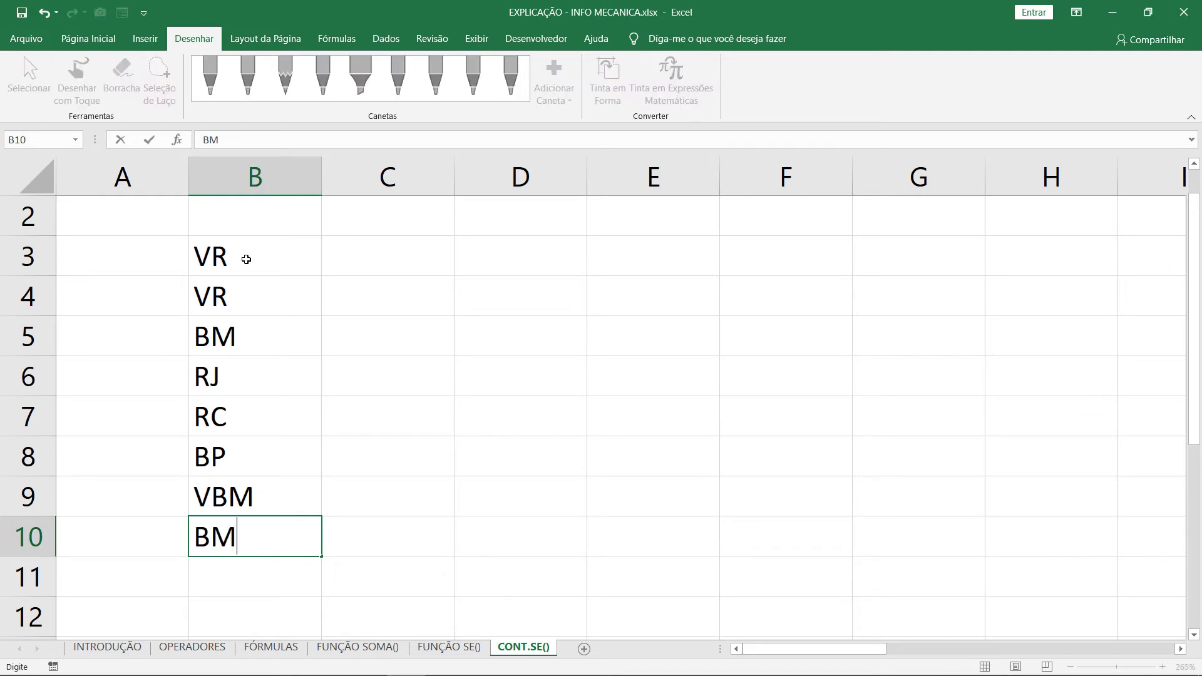
key(Up)
text(VR)
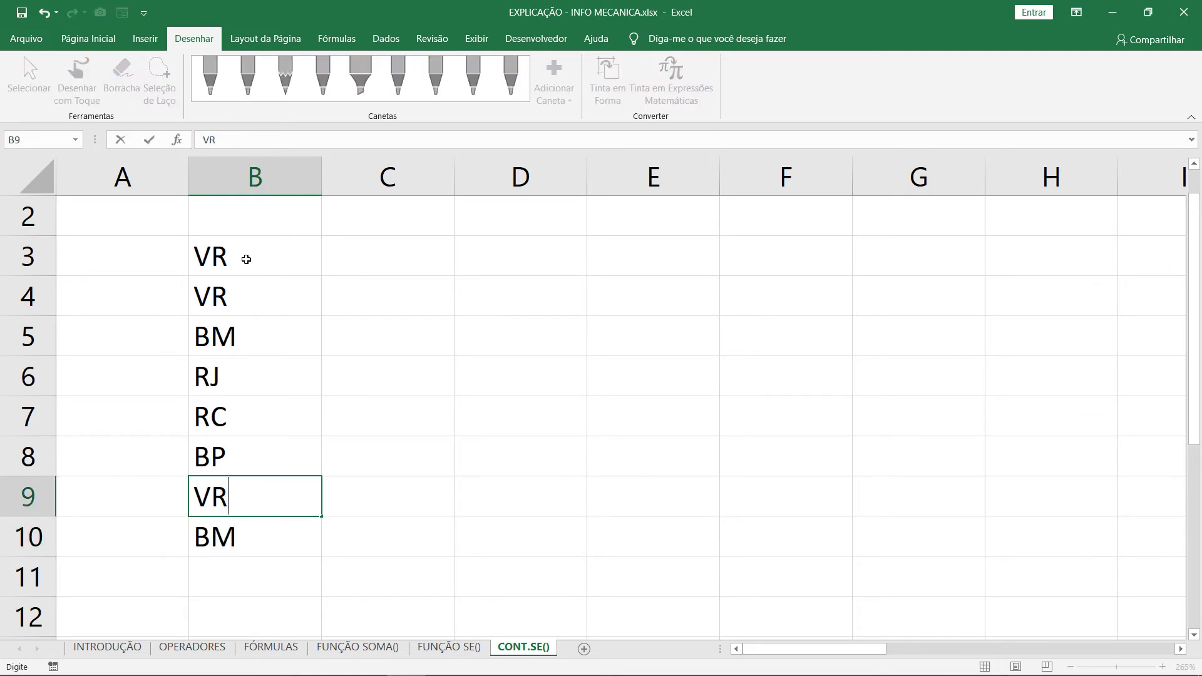
key(Return)
key(Return)
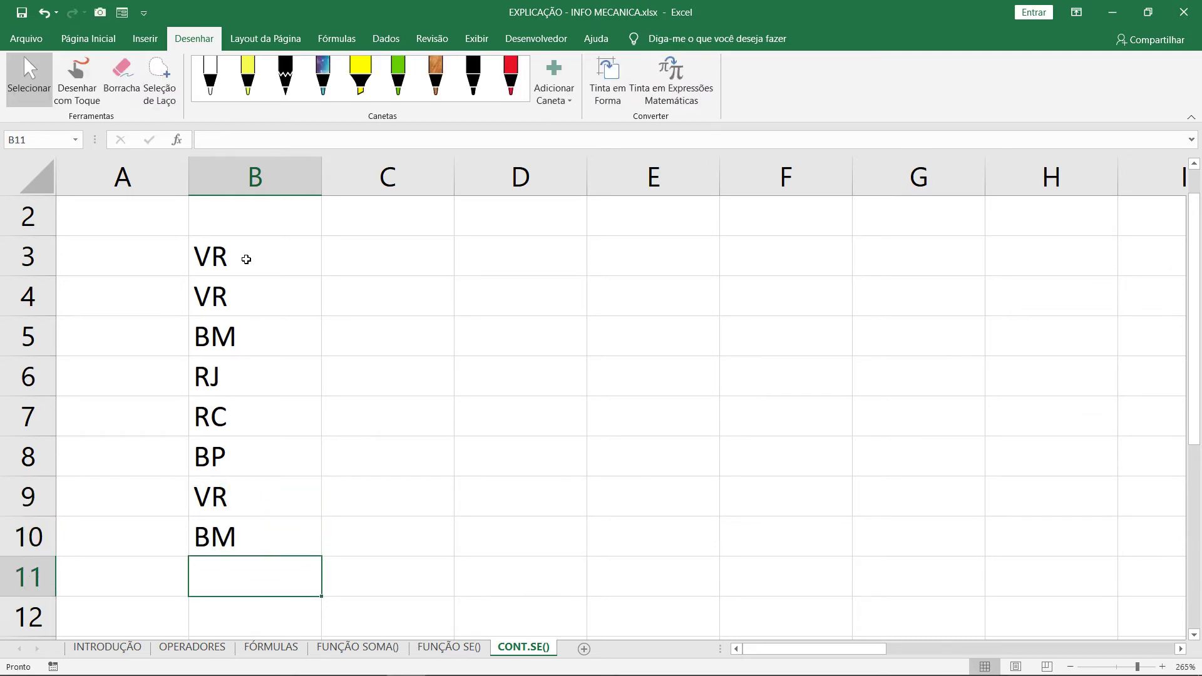
text(BP)
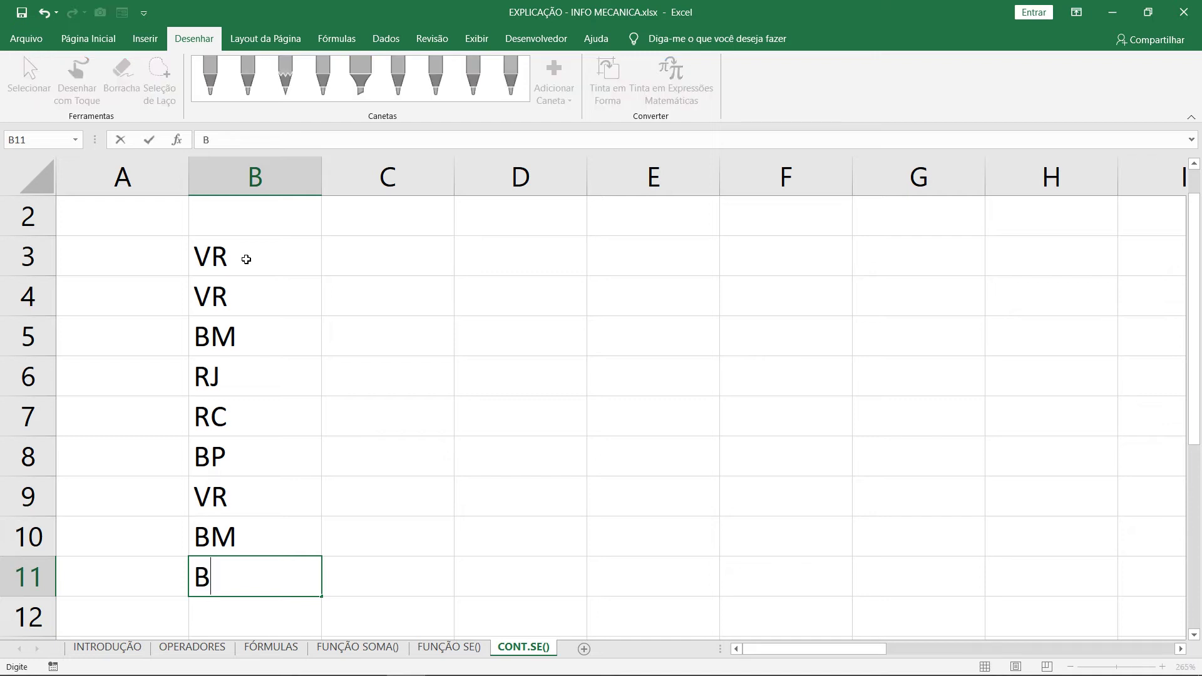
key(Return)
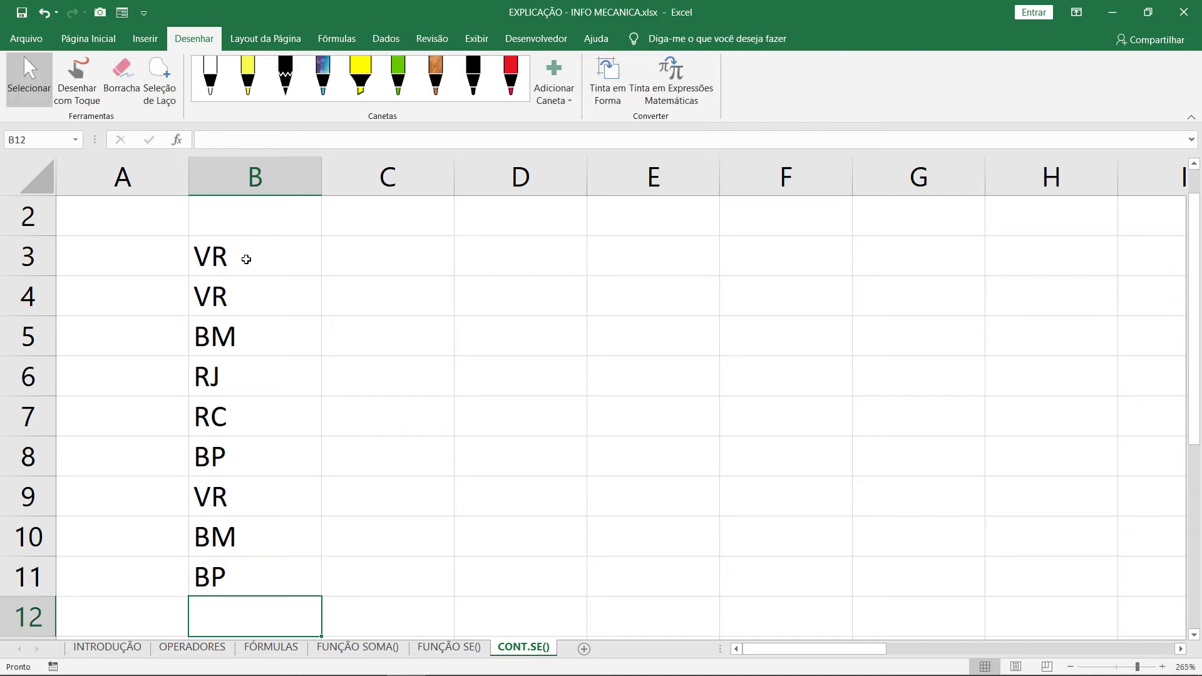
Copy the list in B3:B11 and paste it starting at cell D3.
click(393, 258)
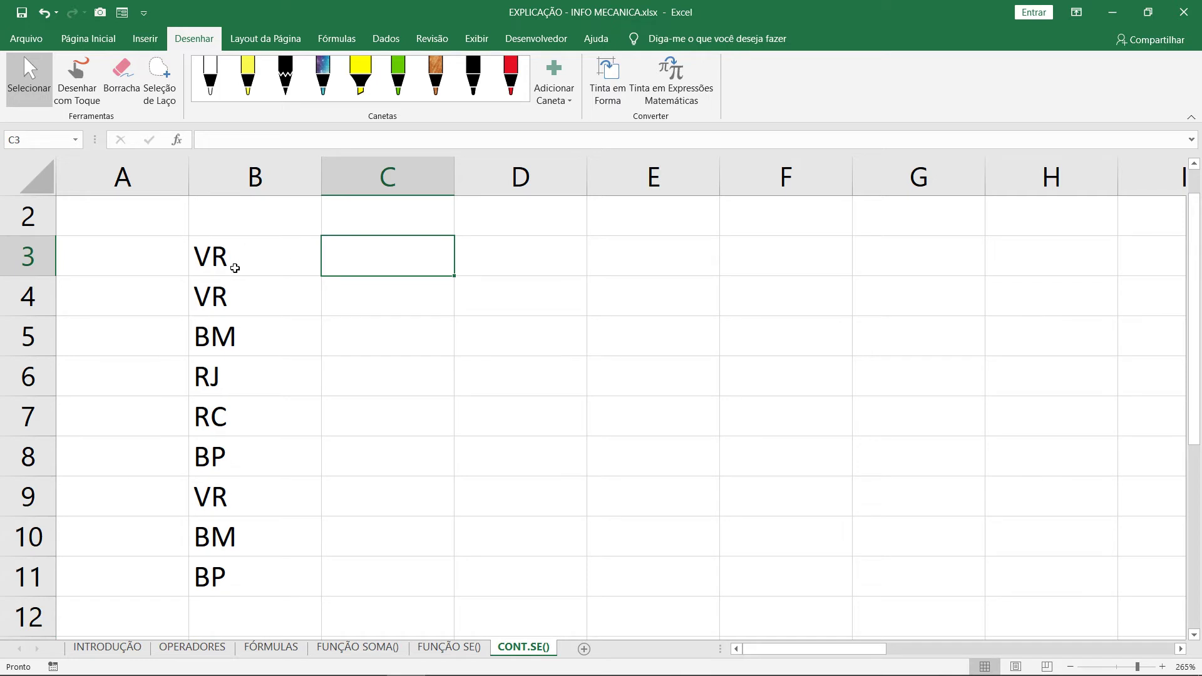
drag(236, 268, 238, 543)
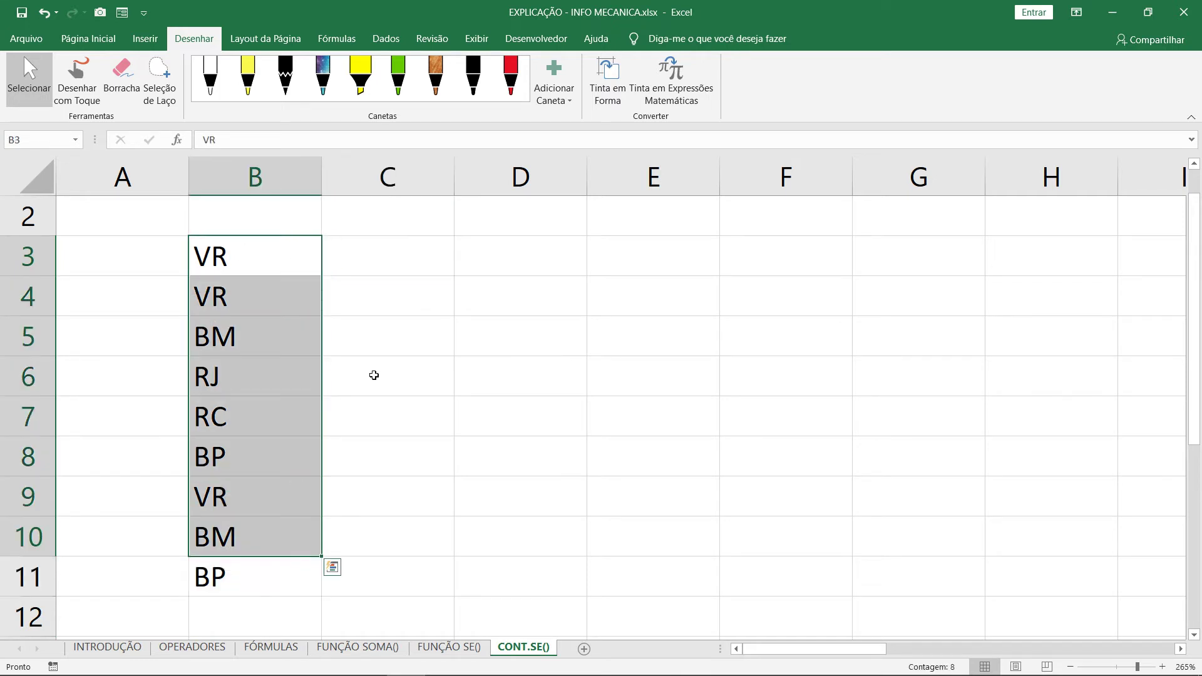
click(267, 574)
drag(269, 263, 248, 573)
key(ctrl+c)
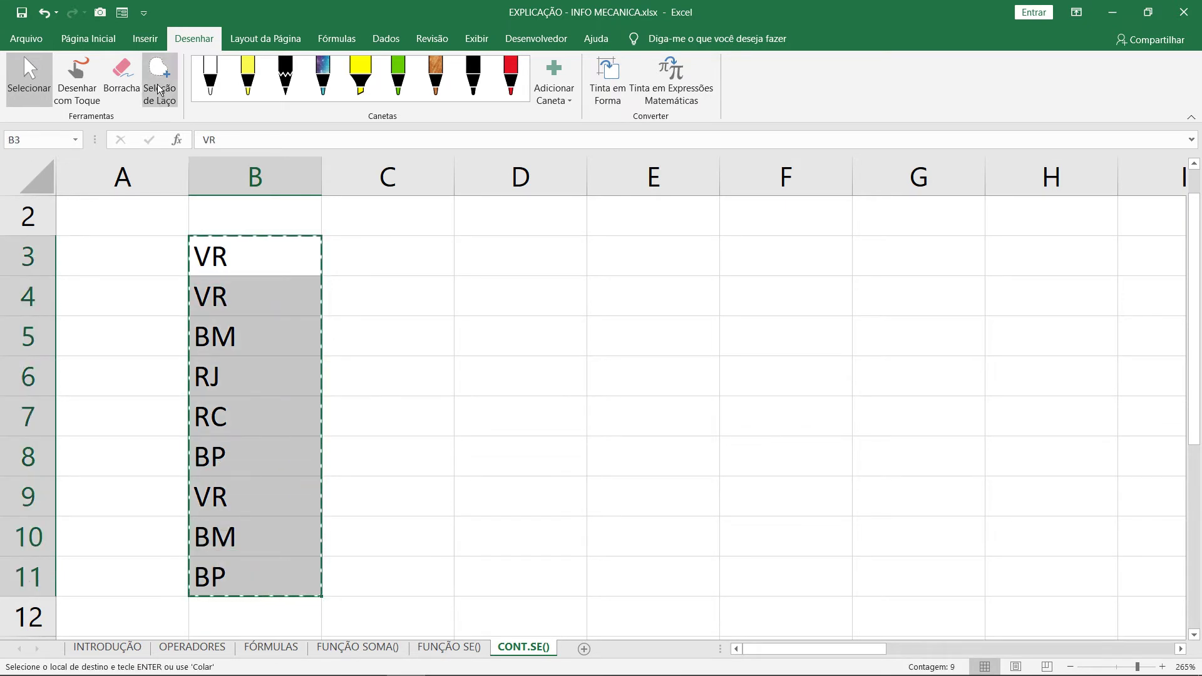
click(383, 39)
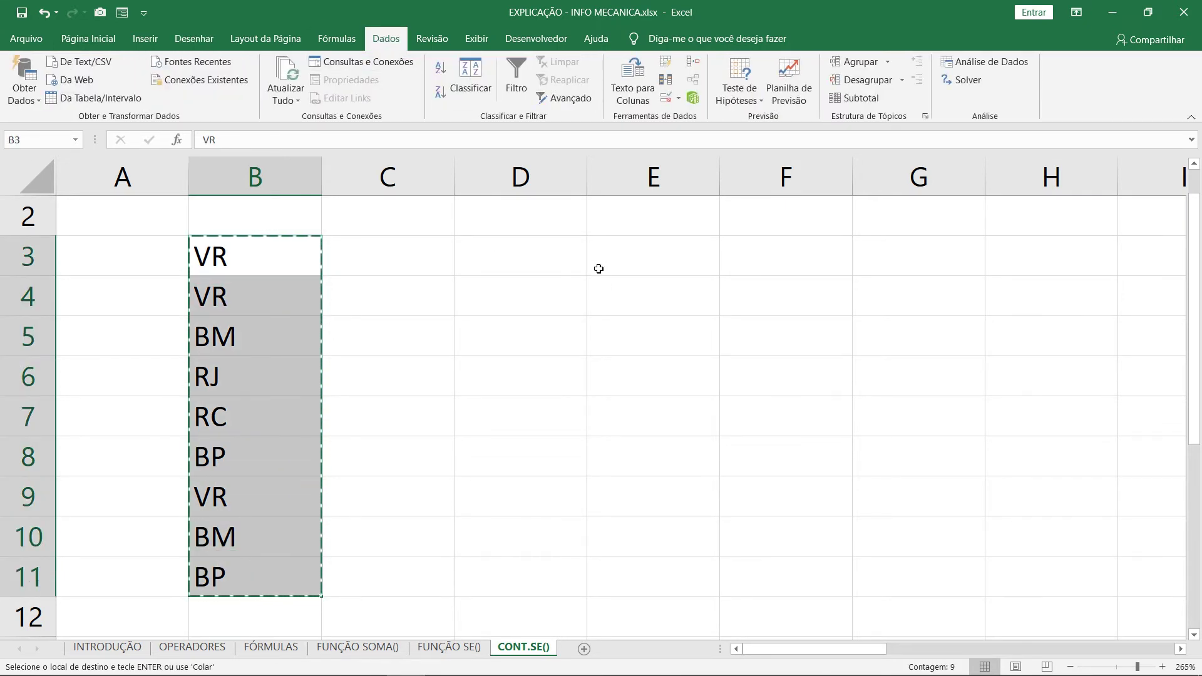
click(548, 264)
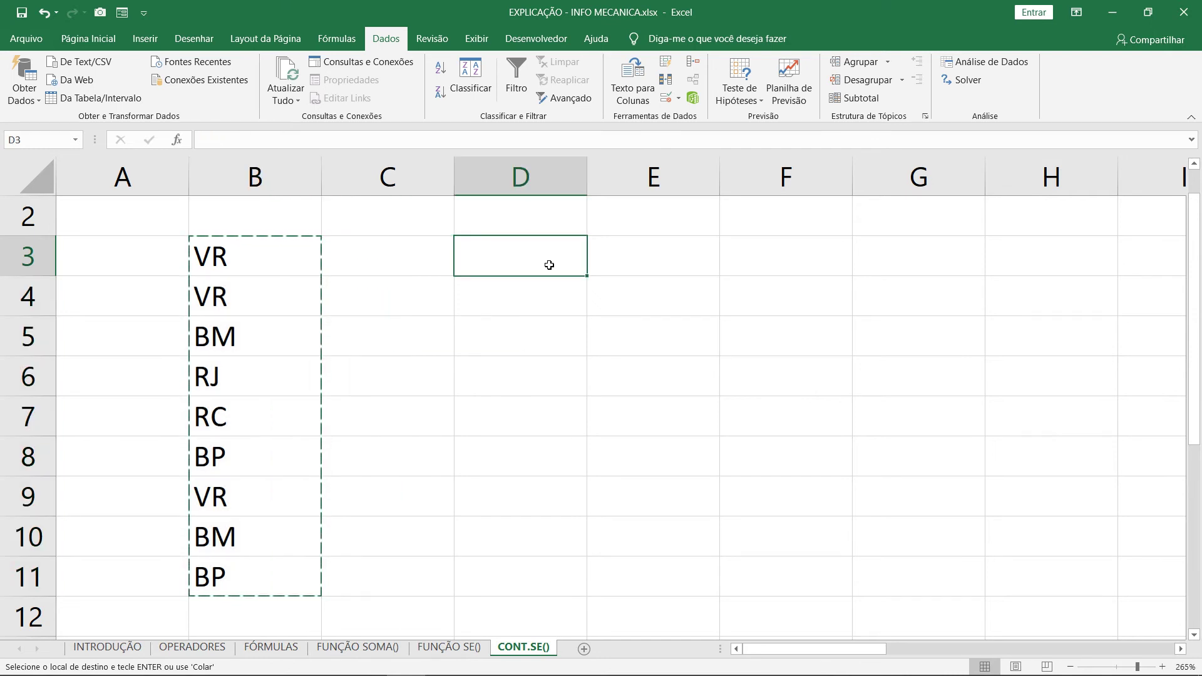
key(ctrl+v)
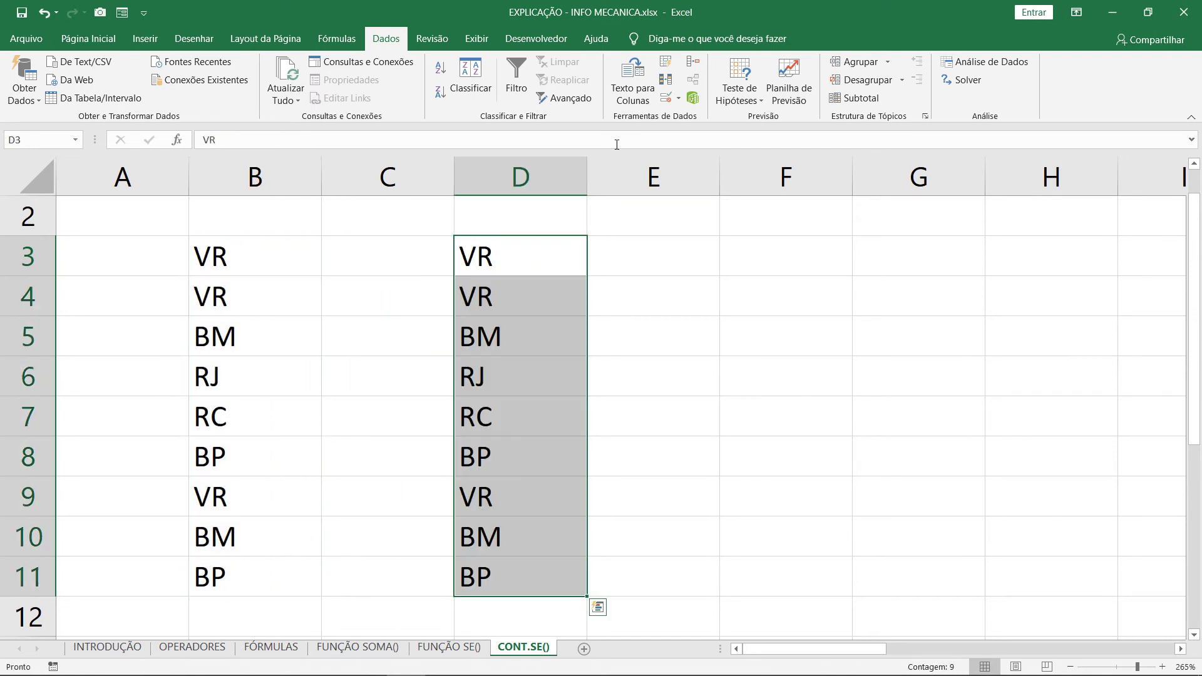
Remove the duplicates from the copied list in column D and sort the remaining entries from A to Z.
click(666, 80)
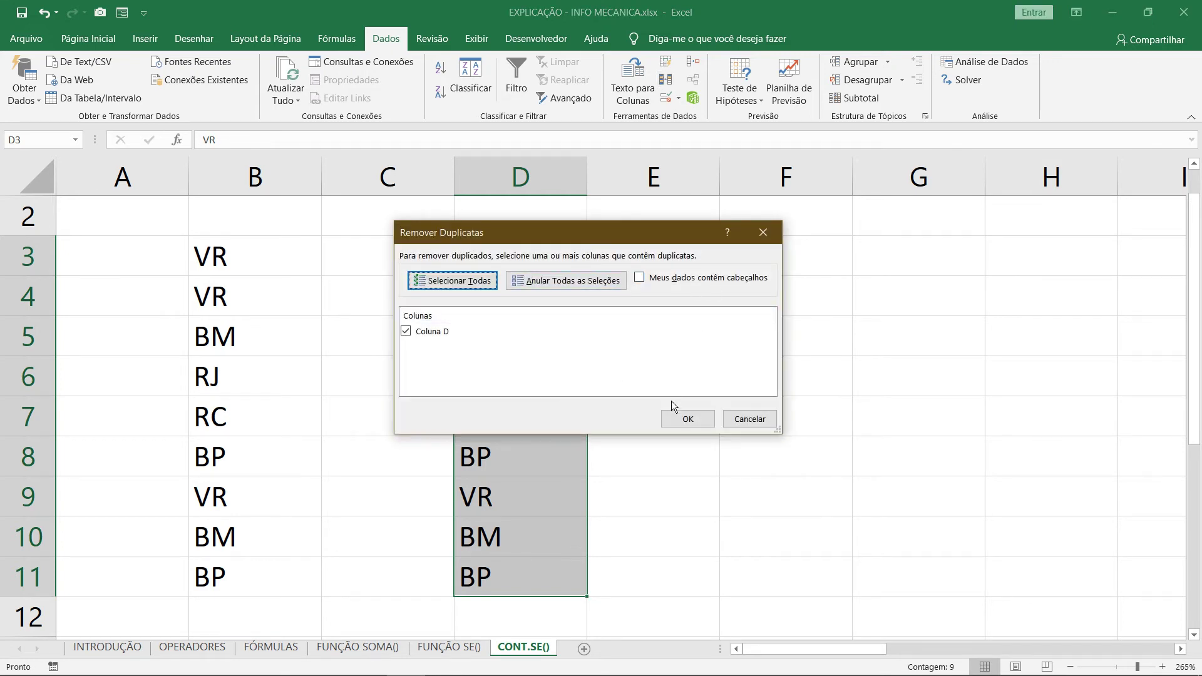
click(687, 418)
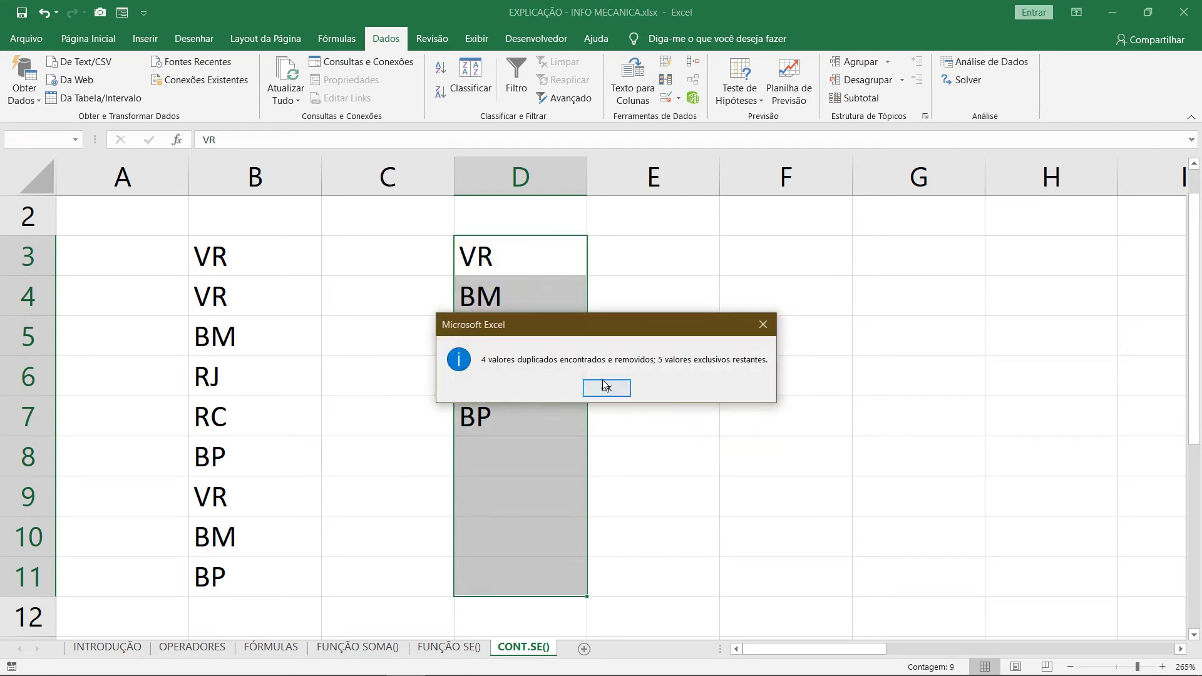
click(606, 387)
click(628, 259)
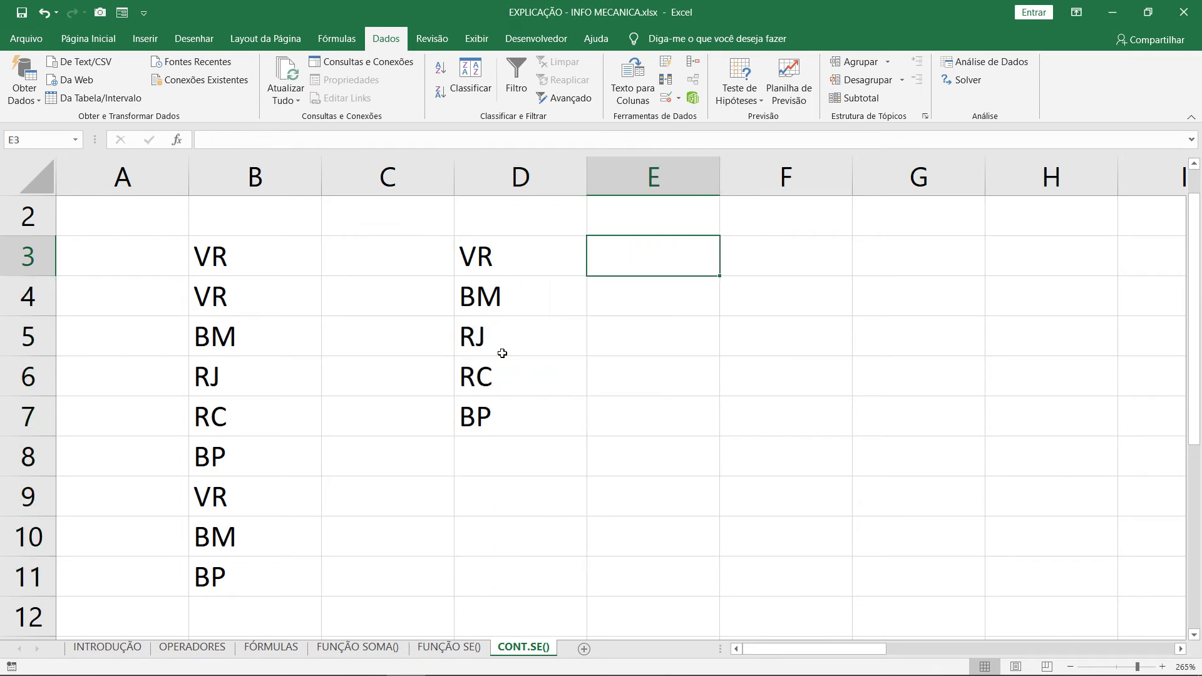
drag(554, 250, 539, 415)
click(441, 75)
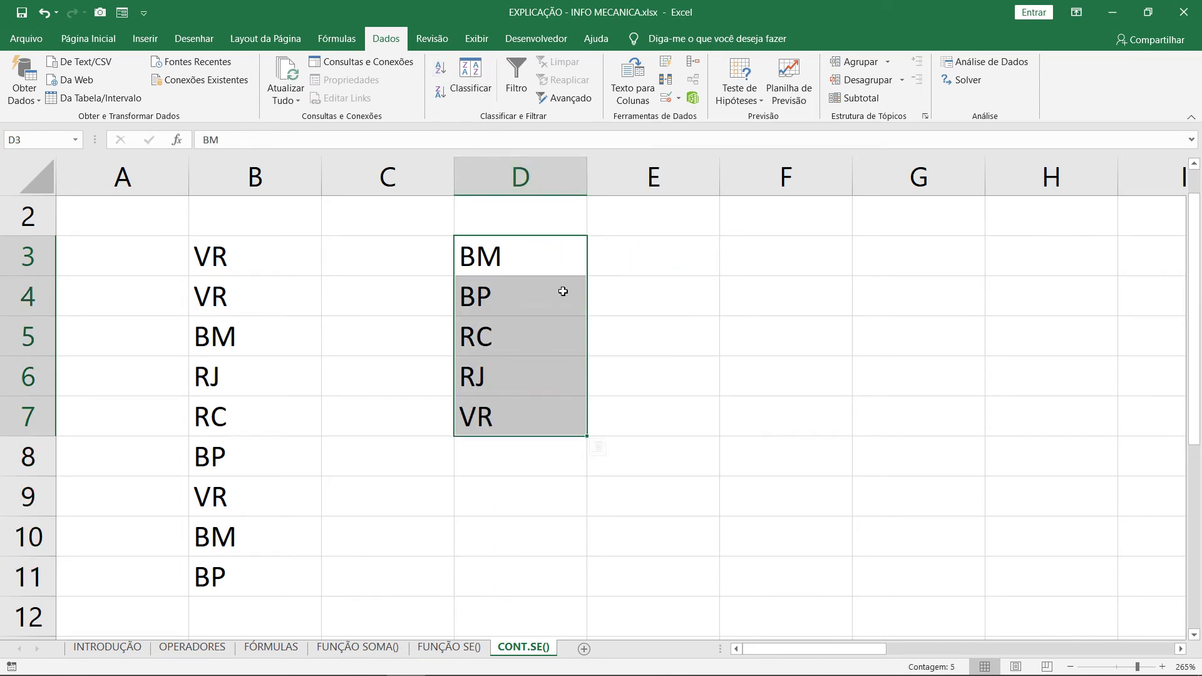
click(622, 262)
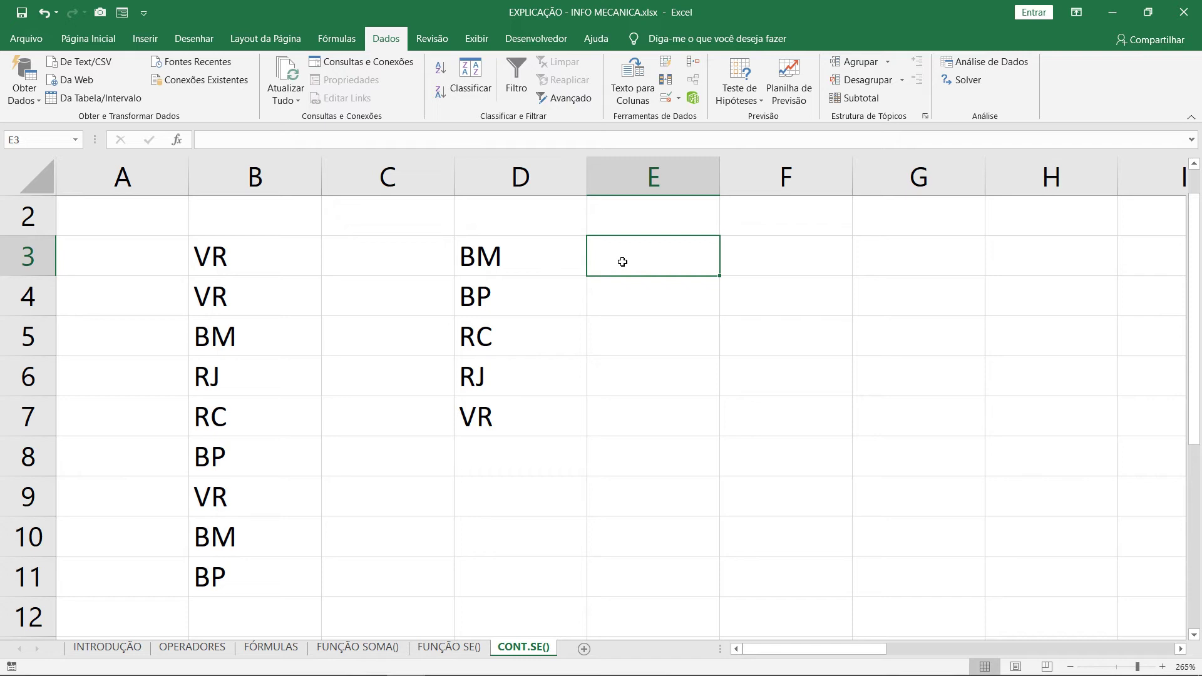
text(=CONT.NÚM()
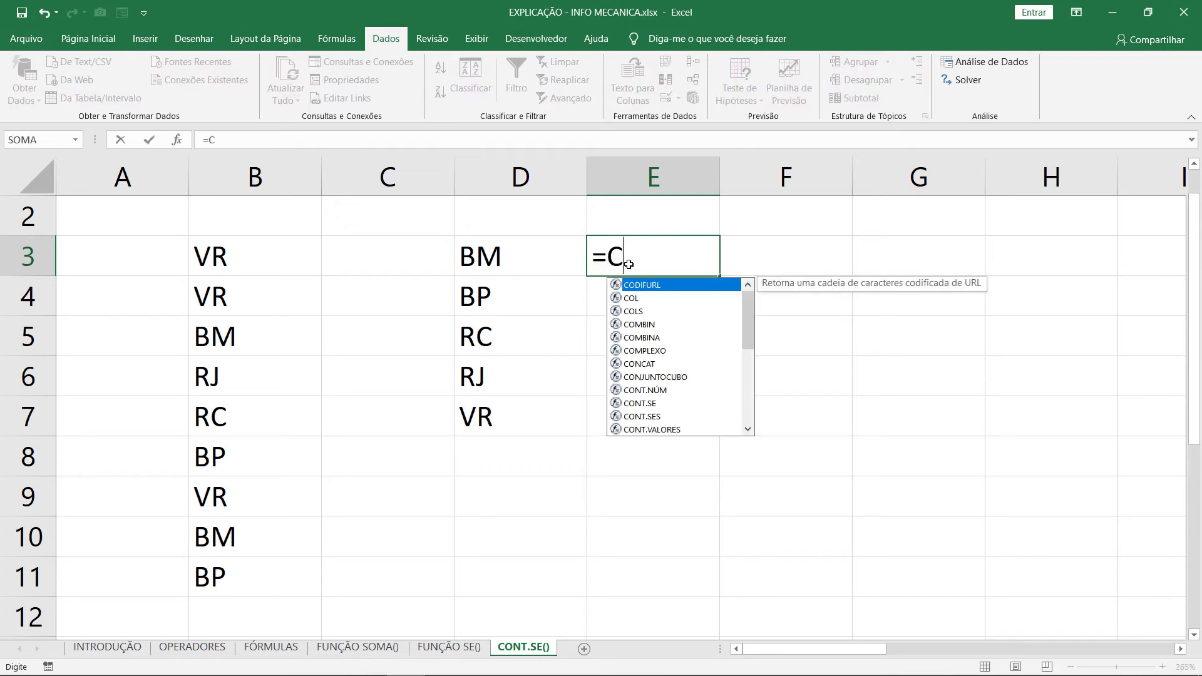
key(BackSpace)
key(BackSpace)
key(BackSpace)
key(BackSpace)
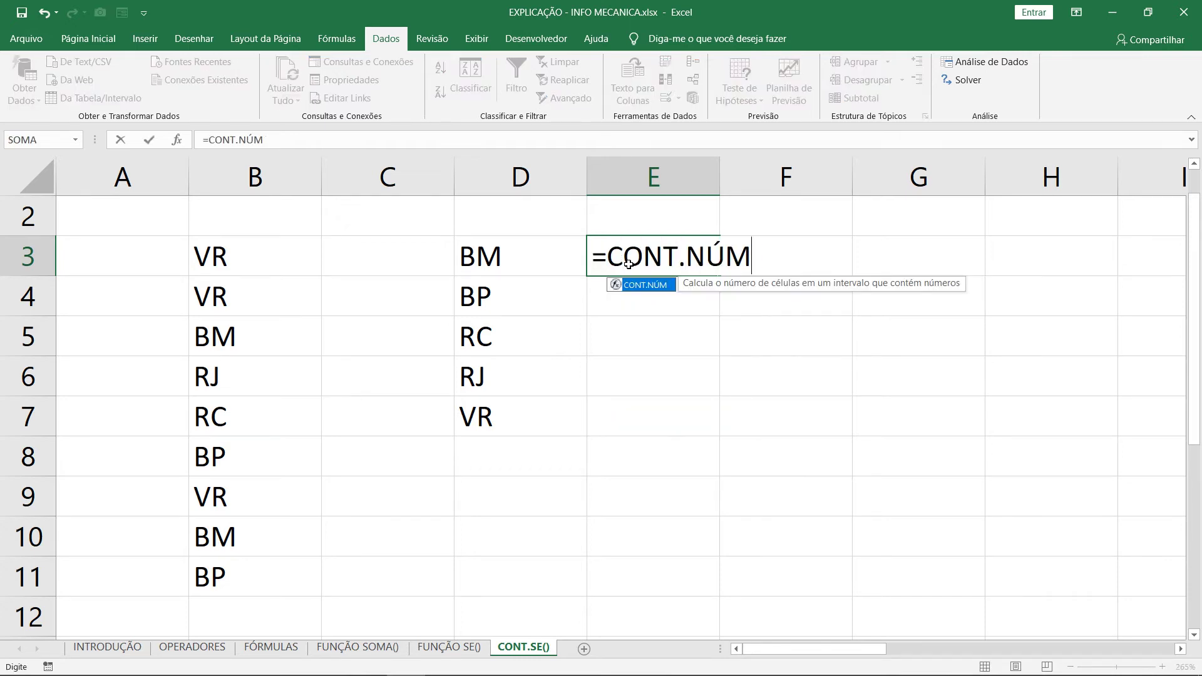
text(S)
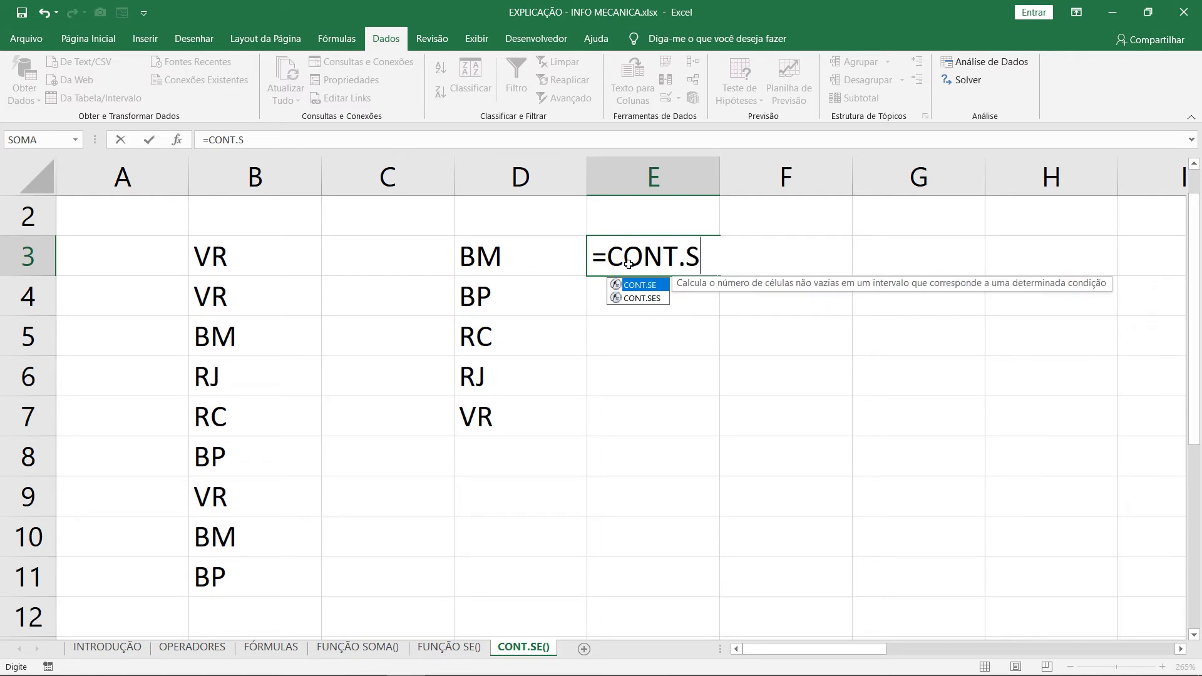
key(Escape)
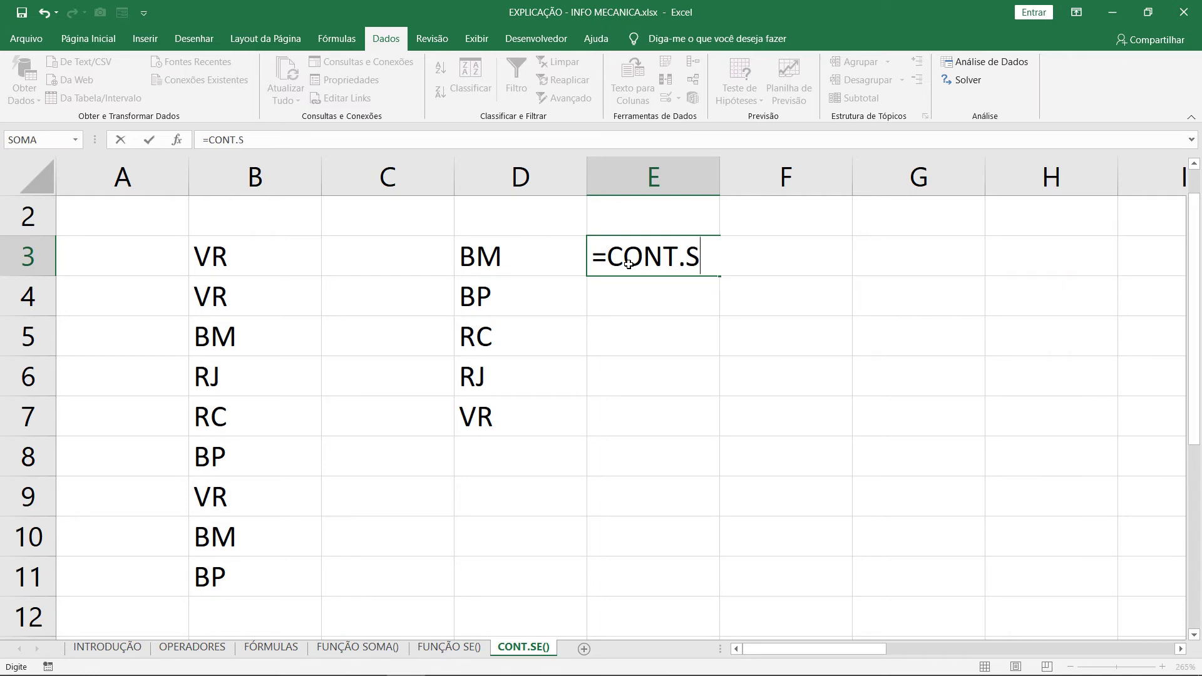
text(e)
key(Tab)
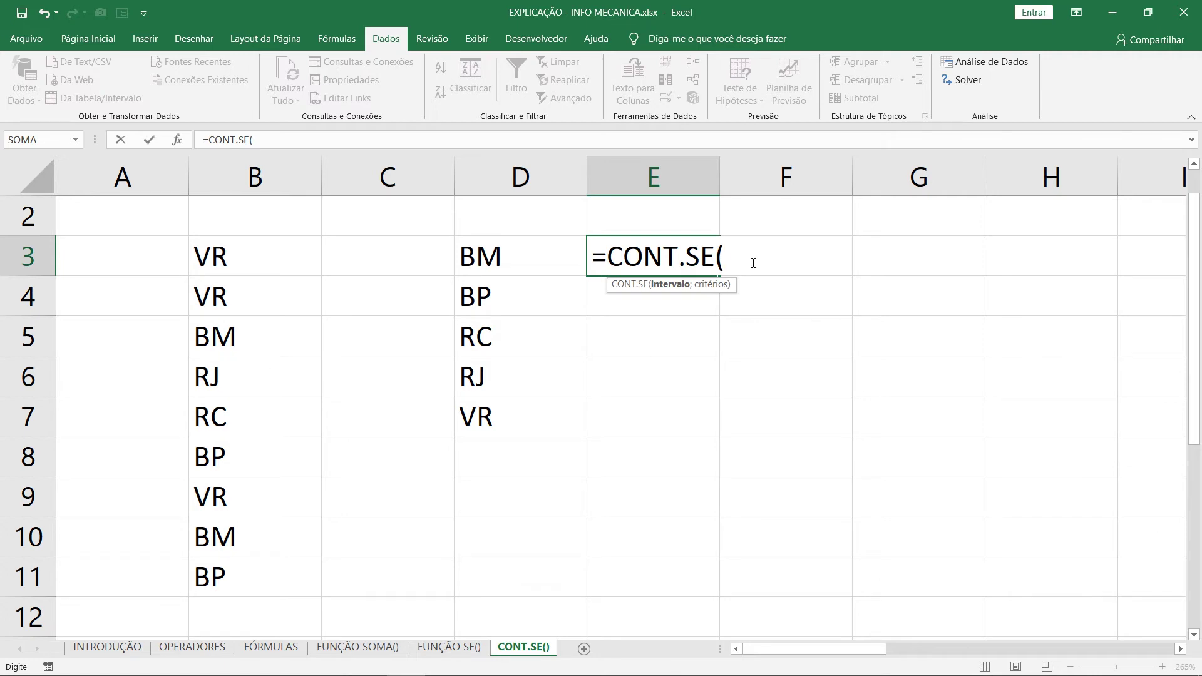
key(BackSpace)
key(BackSpace)
key(BackSpace)
key(BackSpace)
key(BackSpace)
key(BackSpace)
key(BackSpace)
key(BackSpace)
key(BackSpace)
key(Return)
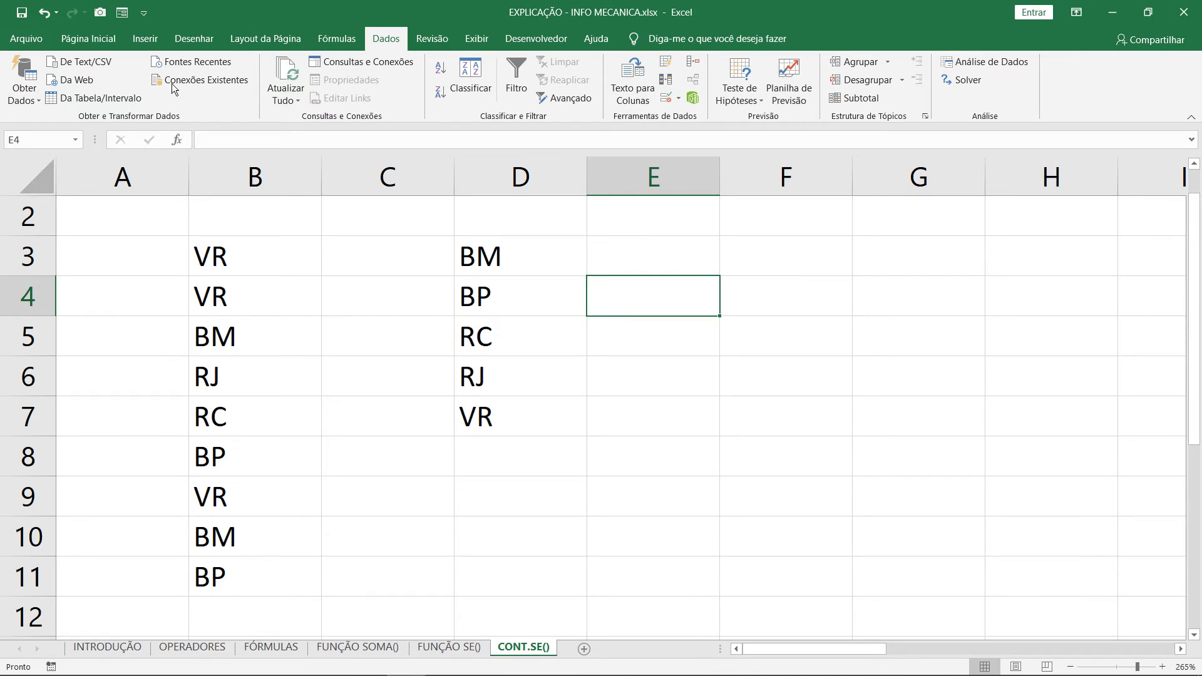
Handwrite "=cont.SE(" in thin red ink across the empty cells around E8:G9.
click(195, 41)
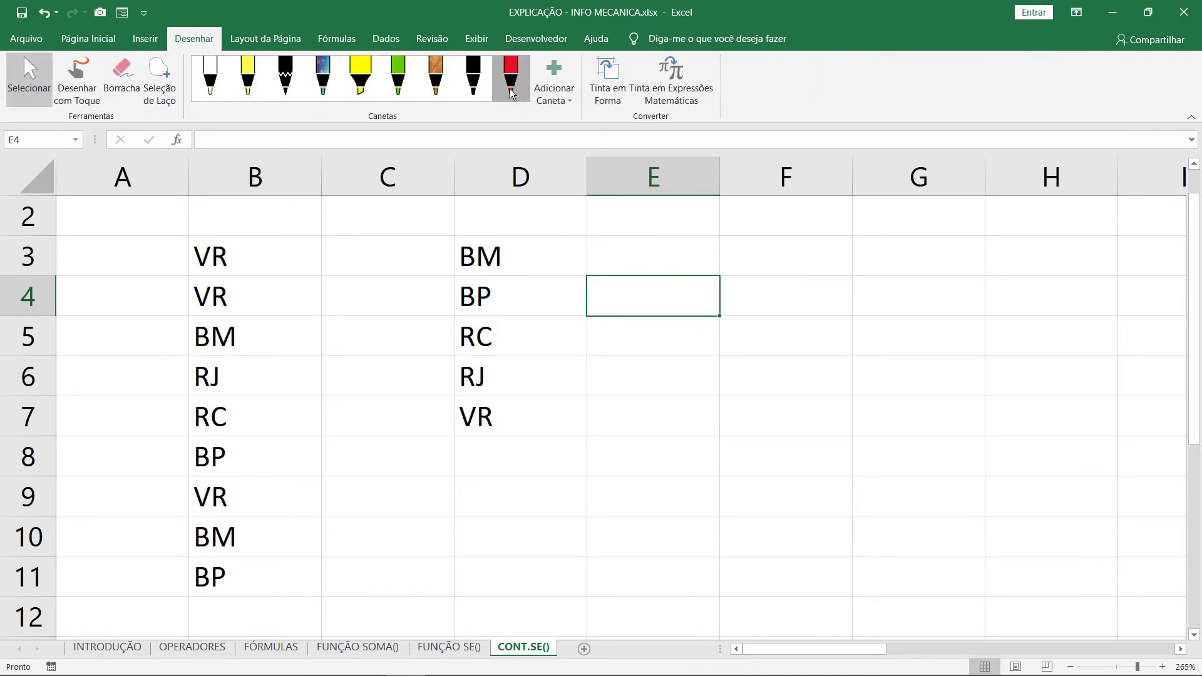
click(523, 91)
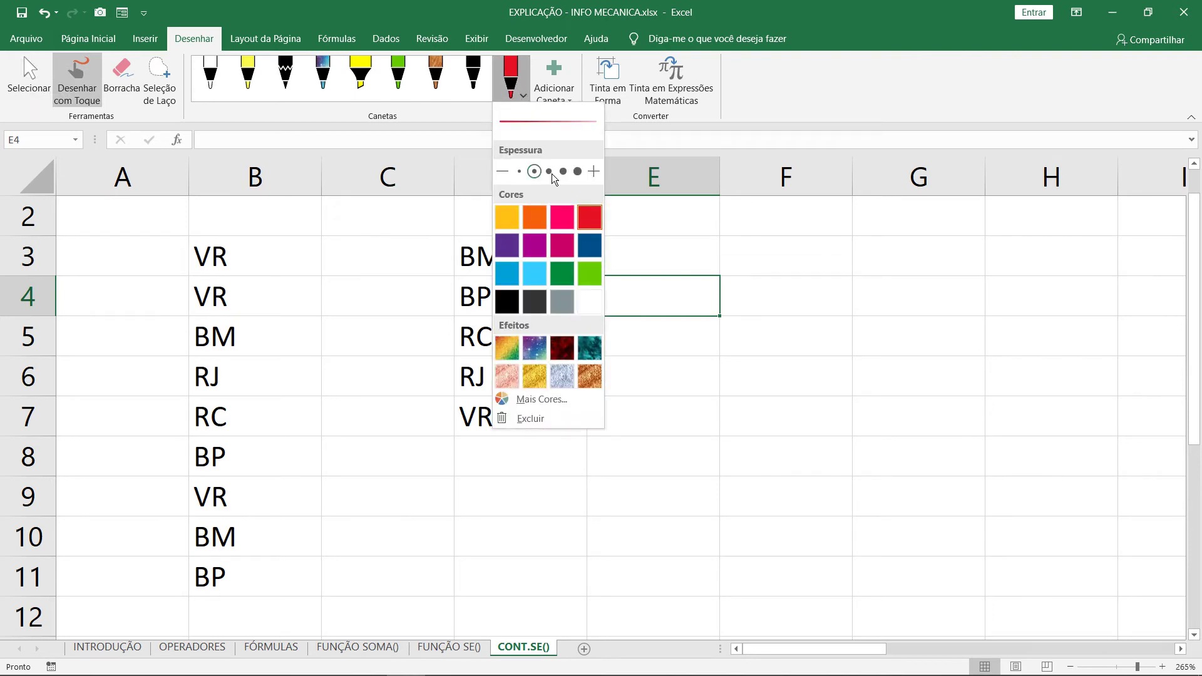
click(521, 171)
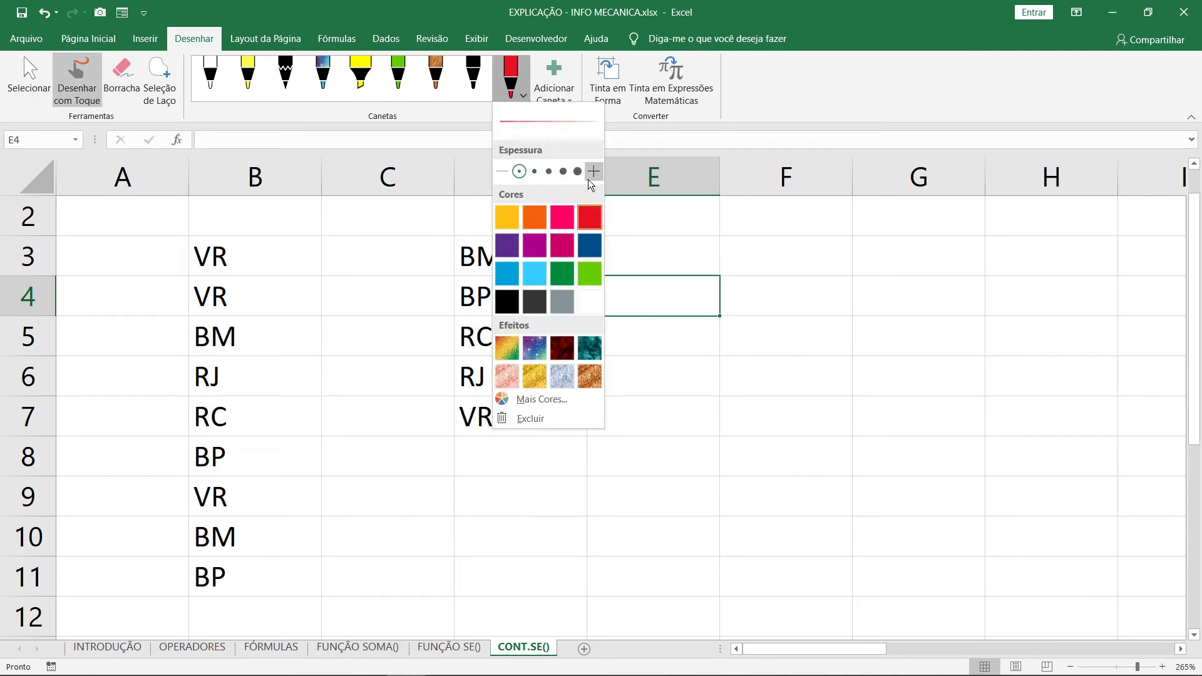
click(532, 172)
click(814, 310)
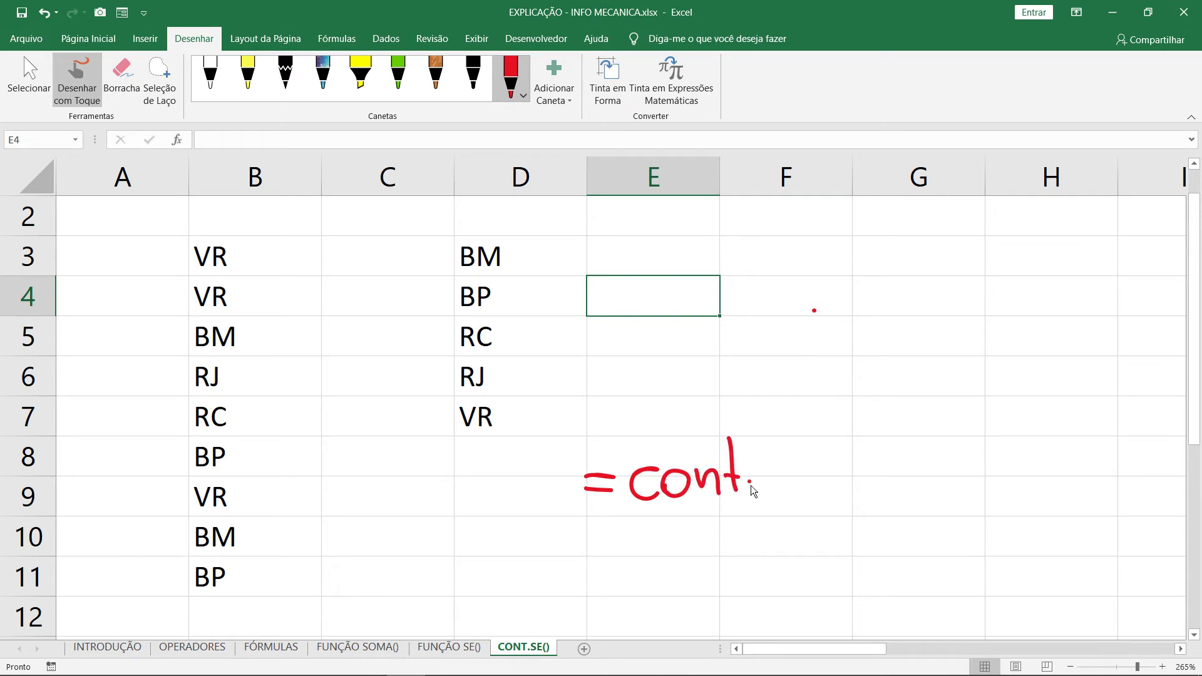
key(ctrl+z)
key(ctrl+z)
key(ctrl+z)
click(745, 486)
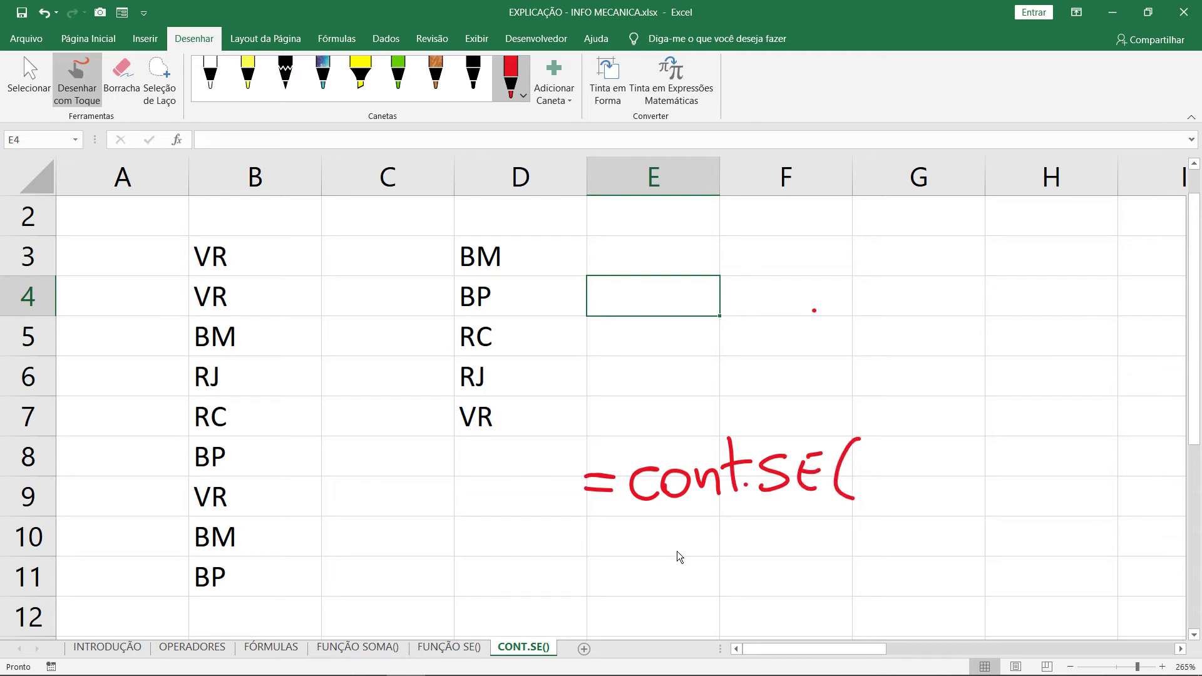
Draw red arrows under "cont" and "SE", and write "VERDADEIRO" above with an arrow down to "SE".
drag(687, 527, 661, 571)
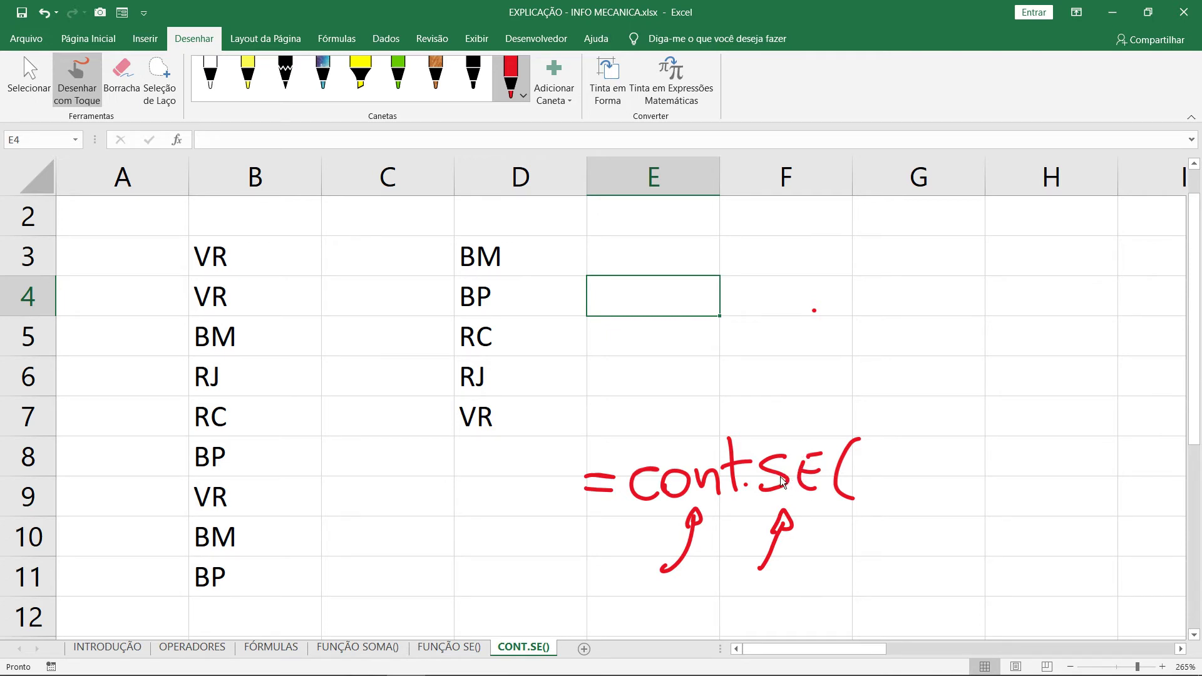
drag(796, 419, 788, 418)
click(758, 362)
drag(786, 369, 801, 354)
click(809, 346)
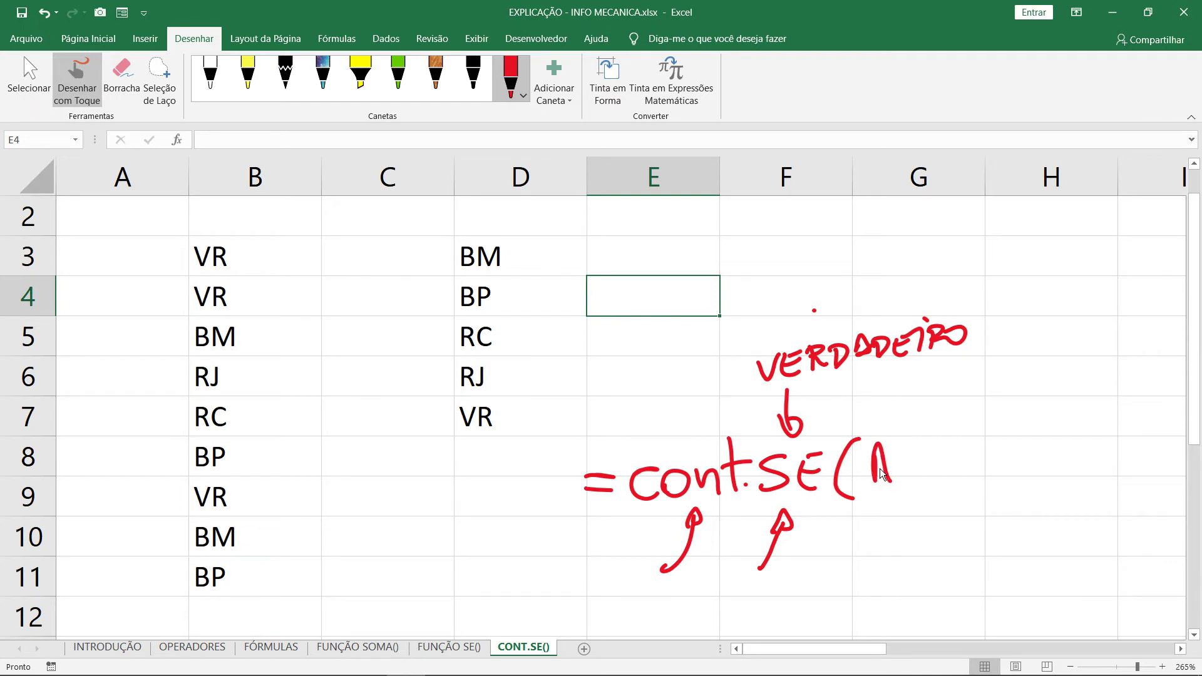
Complete the handwritten formula with B3:B11;"BM") and draw a bracket beside the list in B3:B11.
key(ctrl+z)
drag(877, 455, 878, 481)
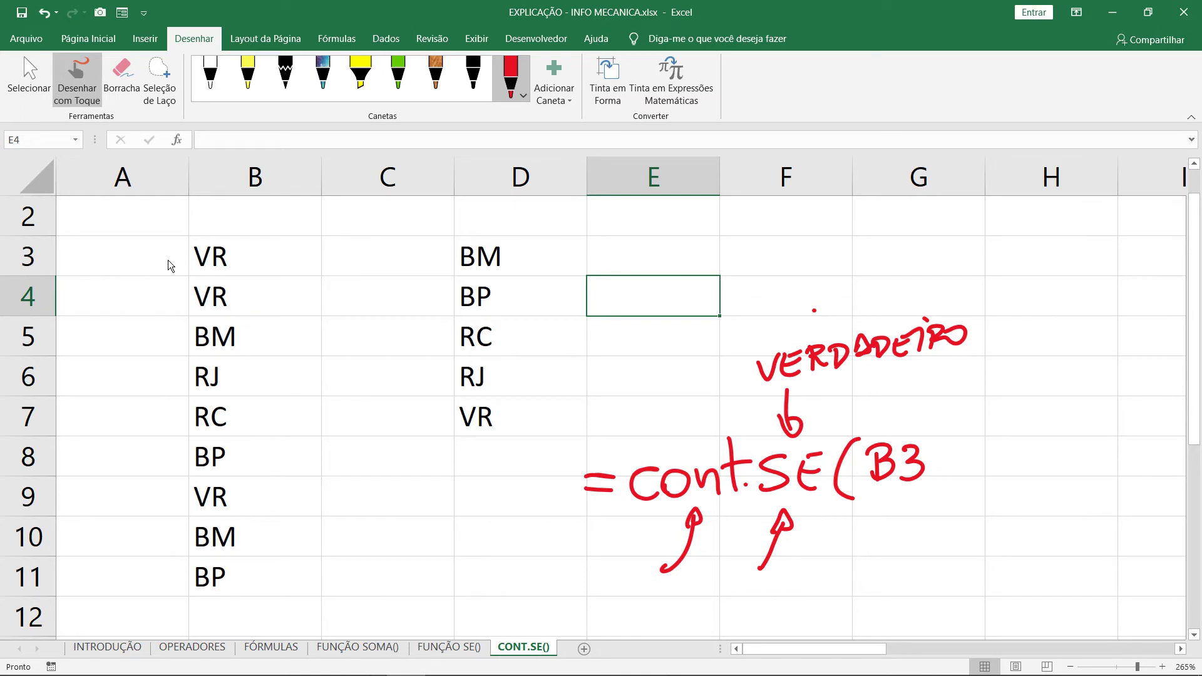
mouse_move(171, 254)
mouse_down()
mouse_move(140, 251)
mouse_move(149, 552)
mouse_up()
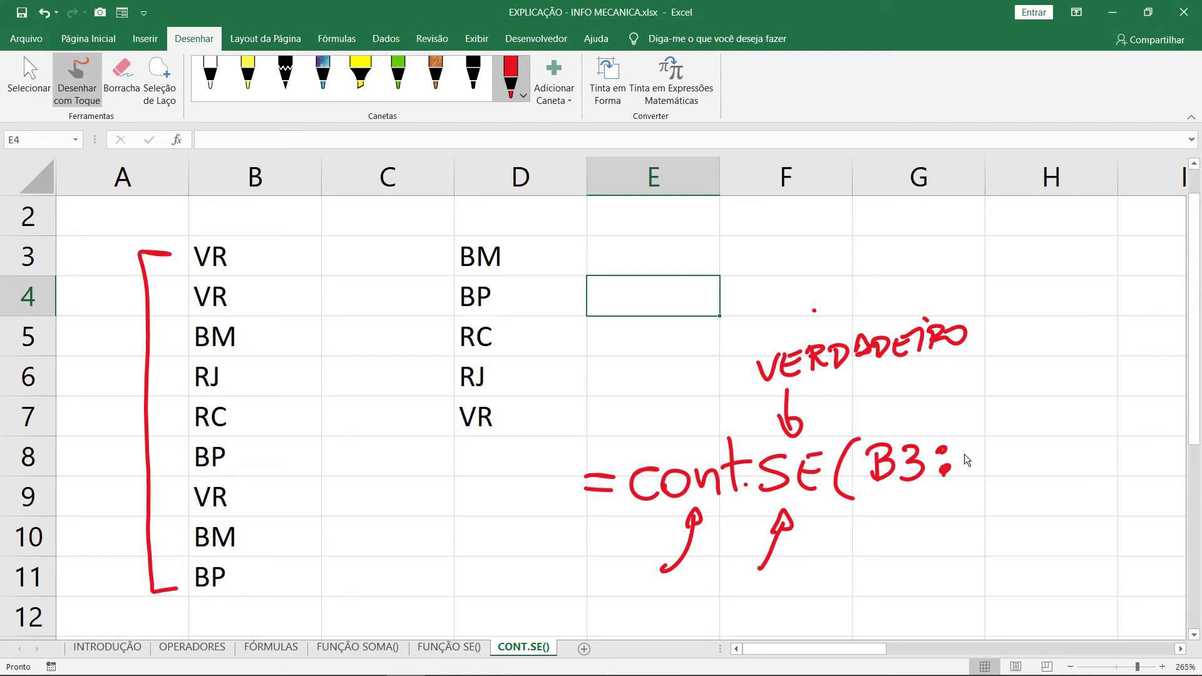
drag(962, 446, 981, 460)
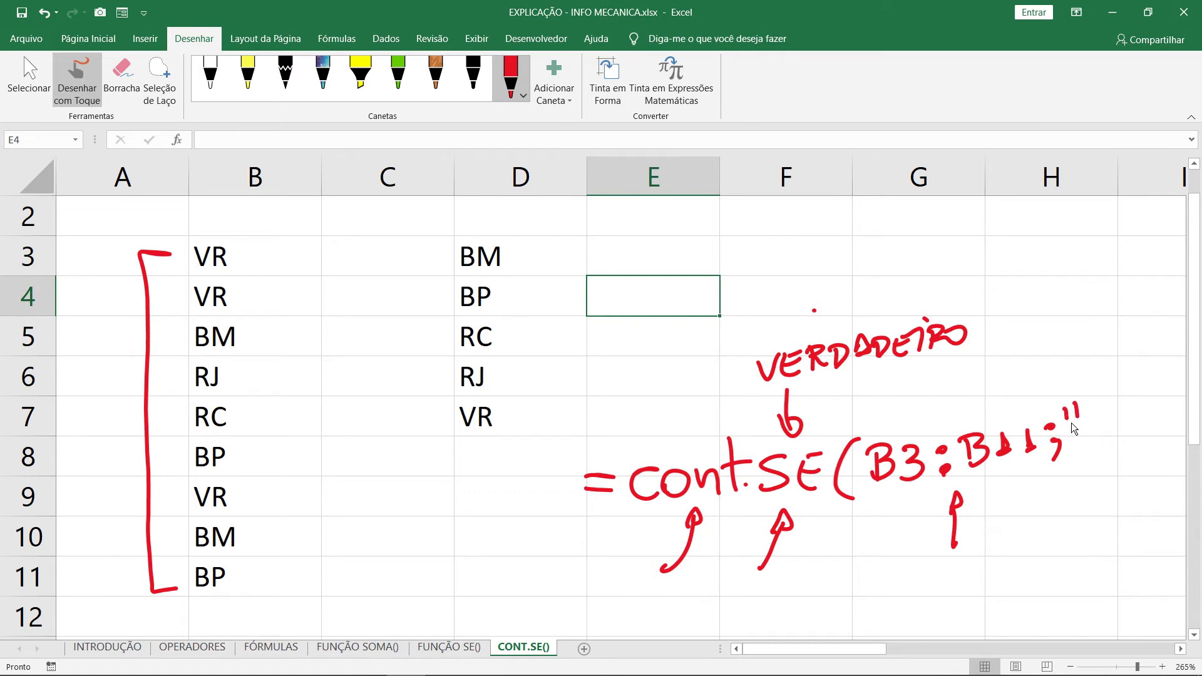
mouse_move(1083, 408)
mouse_down()
mouse_move(1084, 432)
mouse_move(1096, 431)
mouse_up()
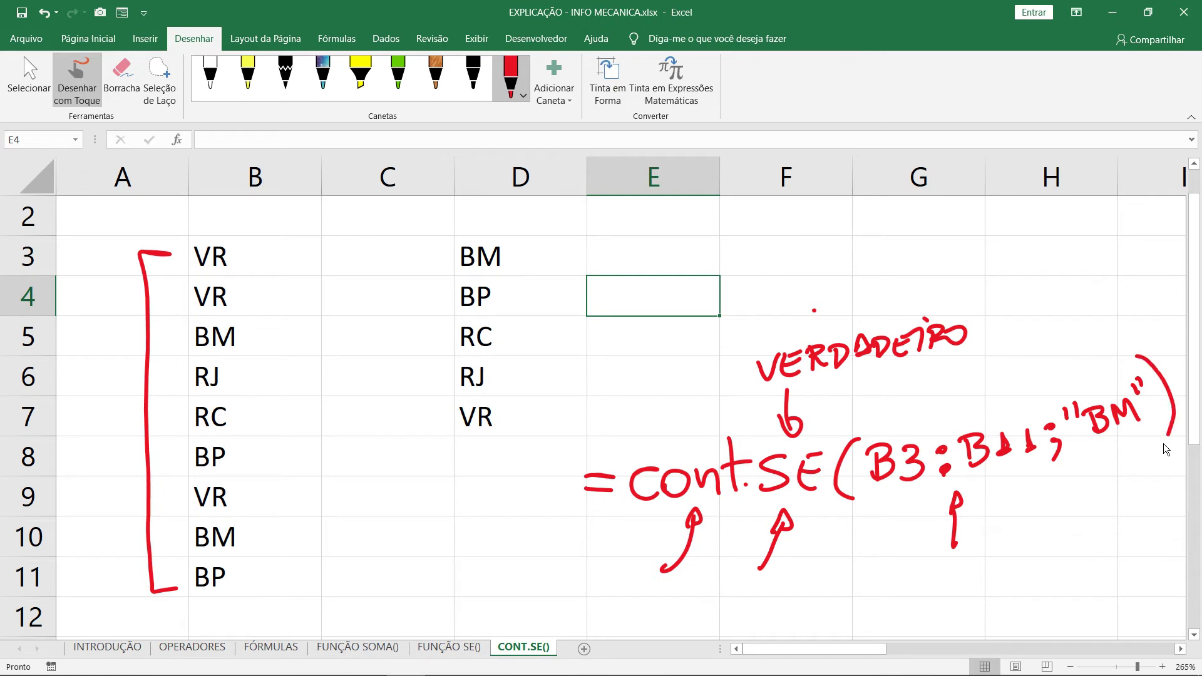
drag(1163, 443, 1161, 446)
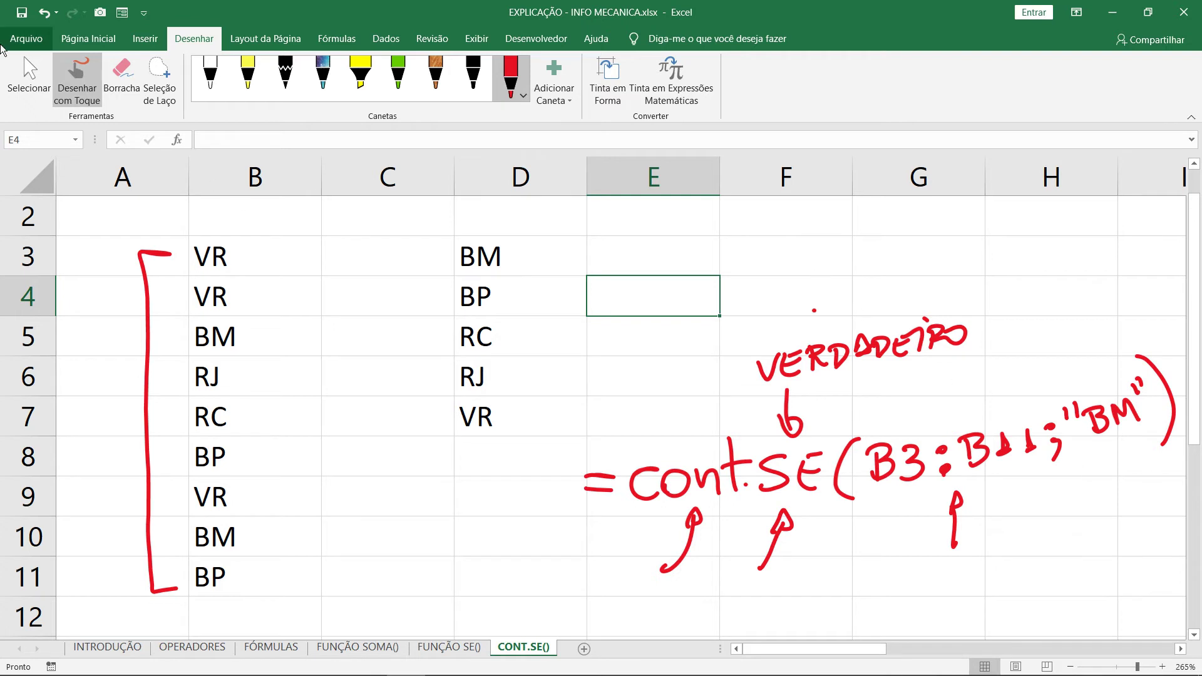
Enter the formula =CONT.SE(B3:B11;"BM") in cell E3.
click(29, 79)
click(651, 257)
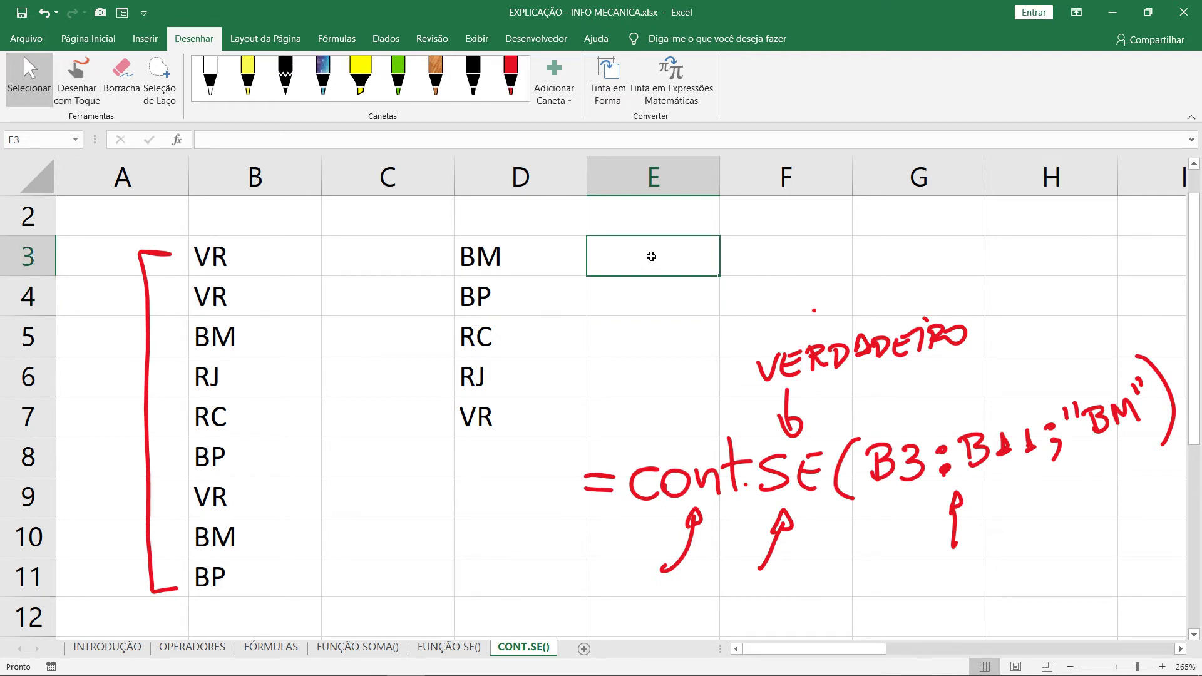
text(=cont.se)
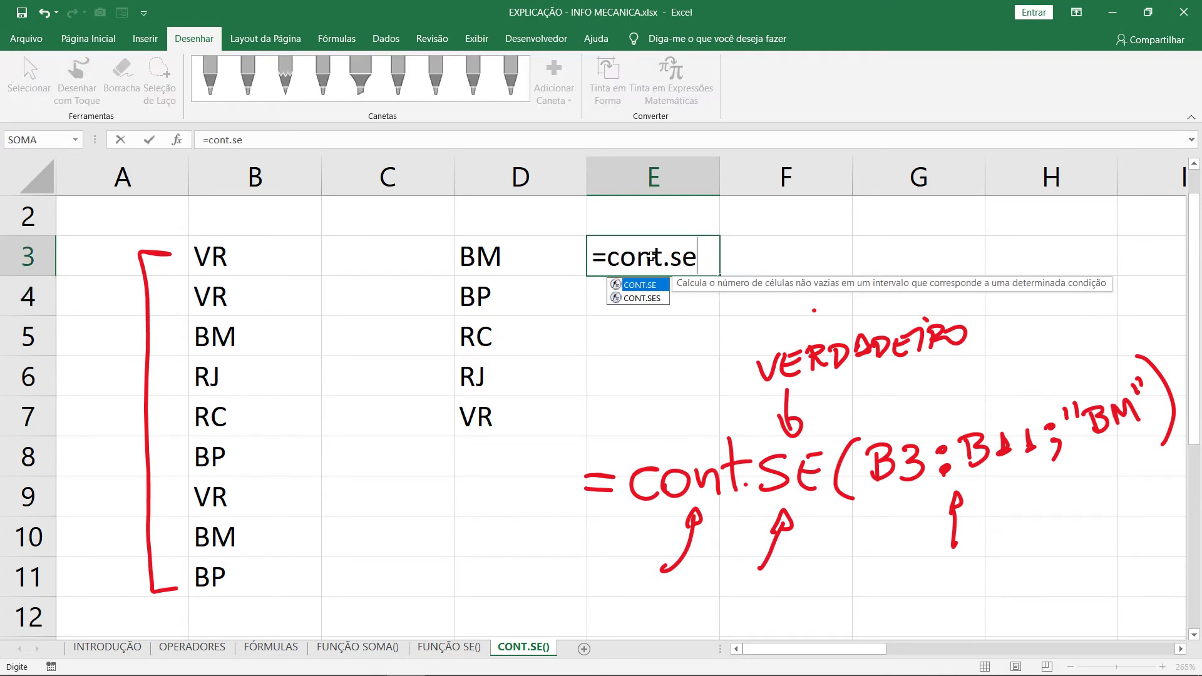
key(Tab)
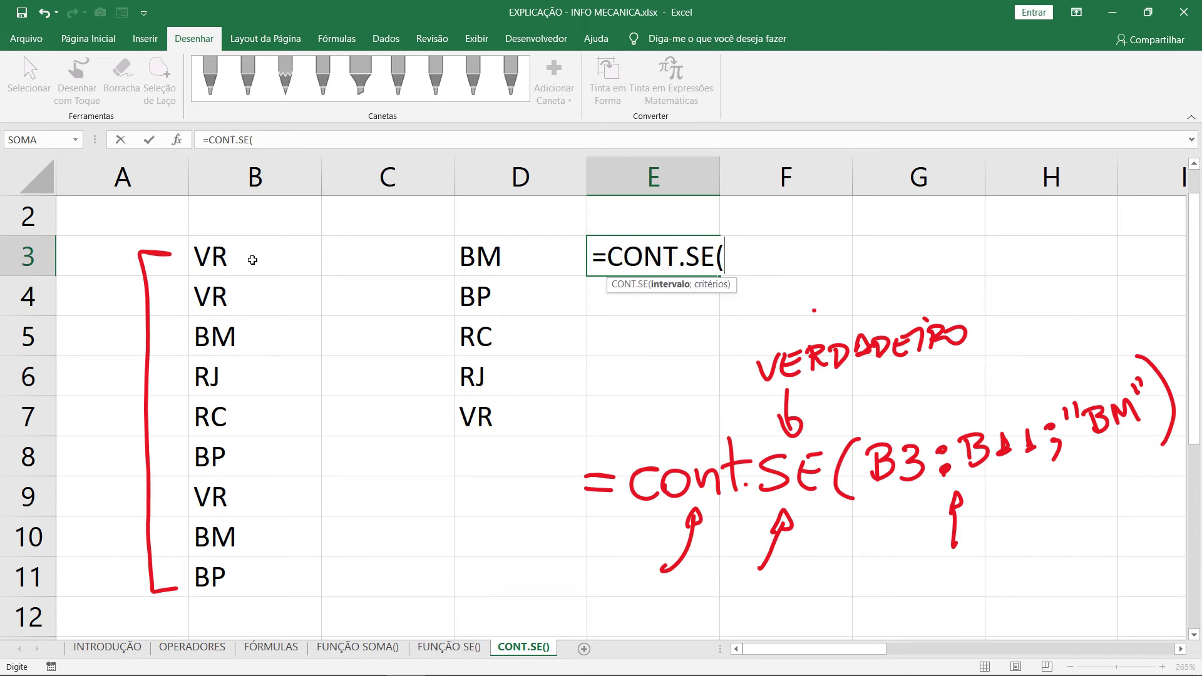
drag(246, 260, 250, 571)
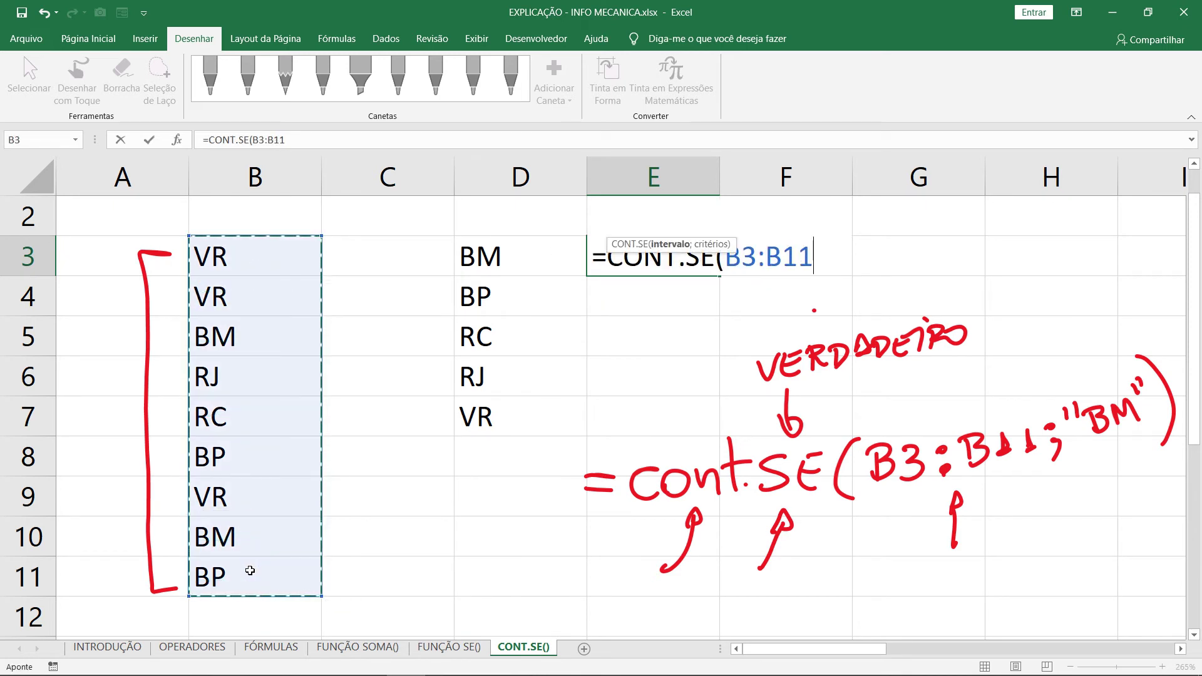
text(;)
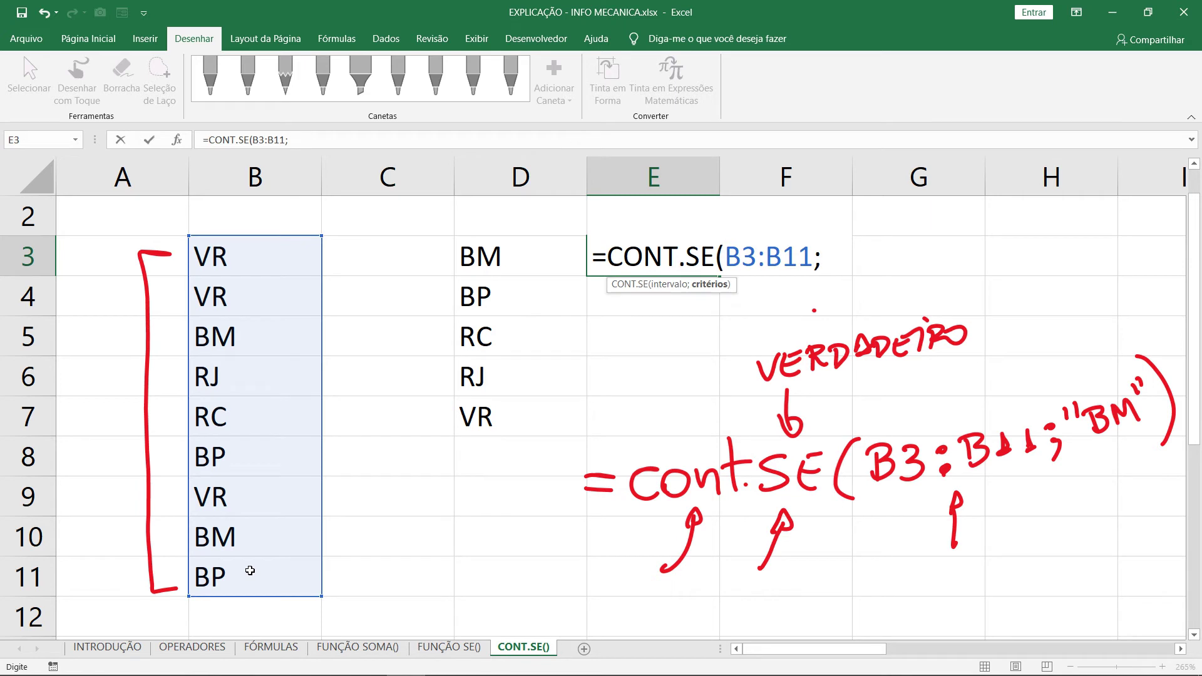
text("BM)
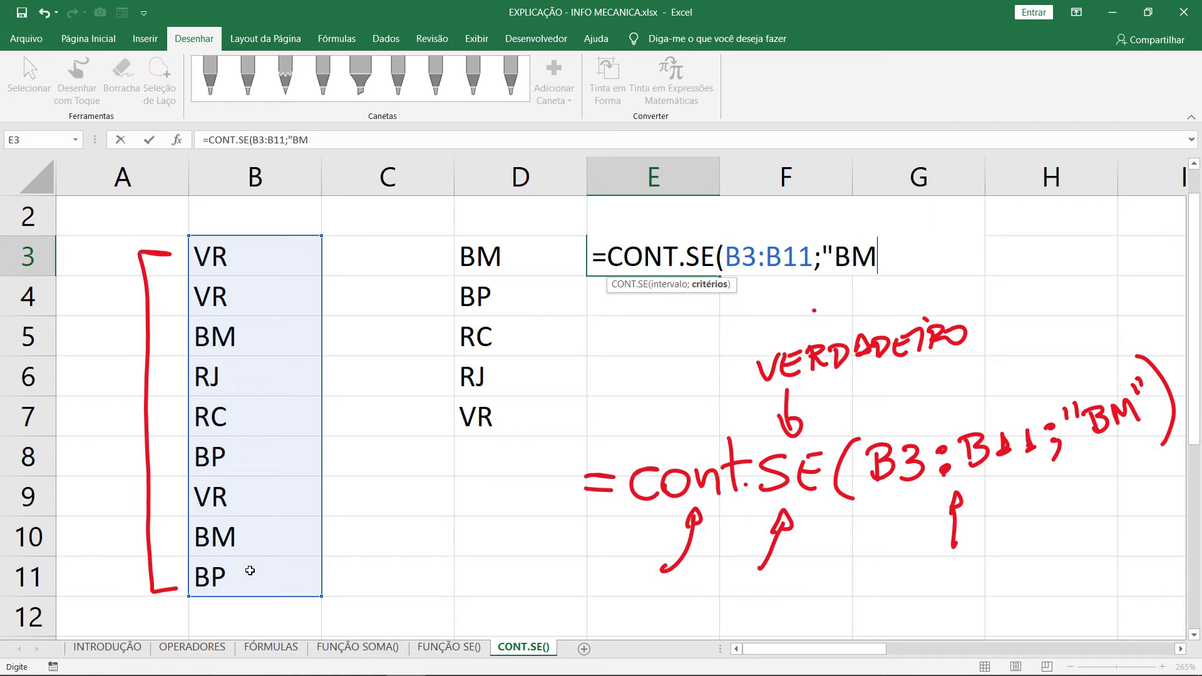
text("))
key(Return)
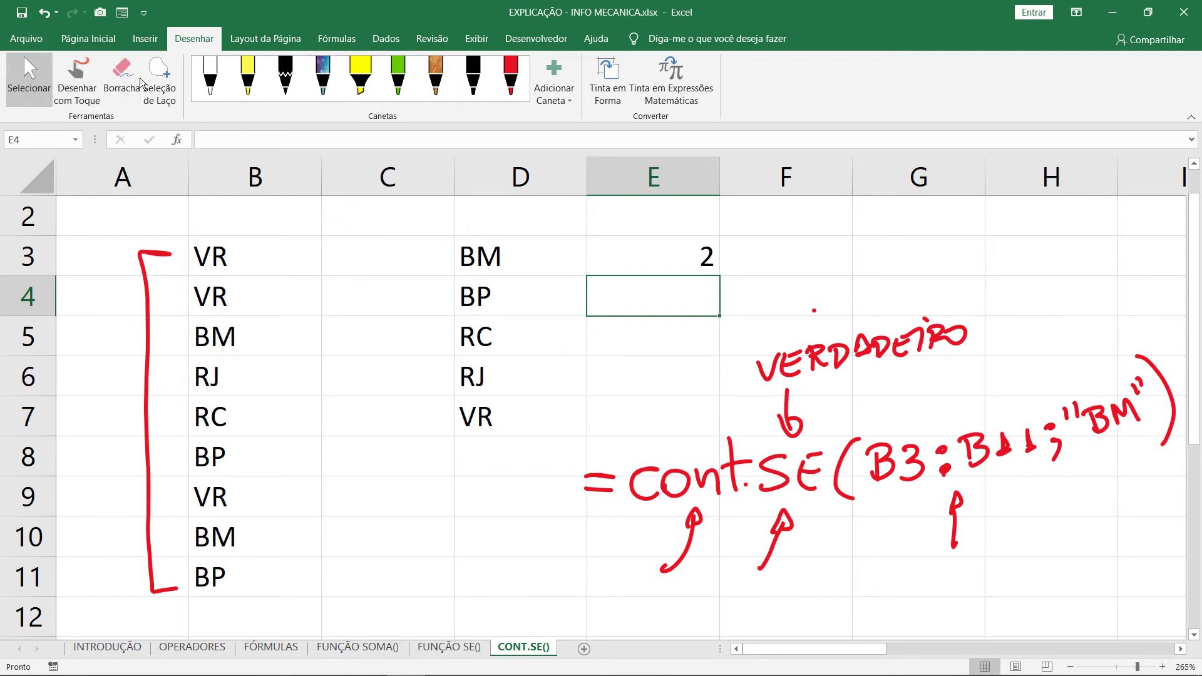
Draw red arrows pointing to the BM entries in B5 and B10, and return to cell selection.
click(77, 76)
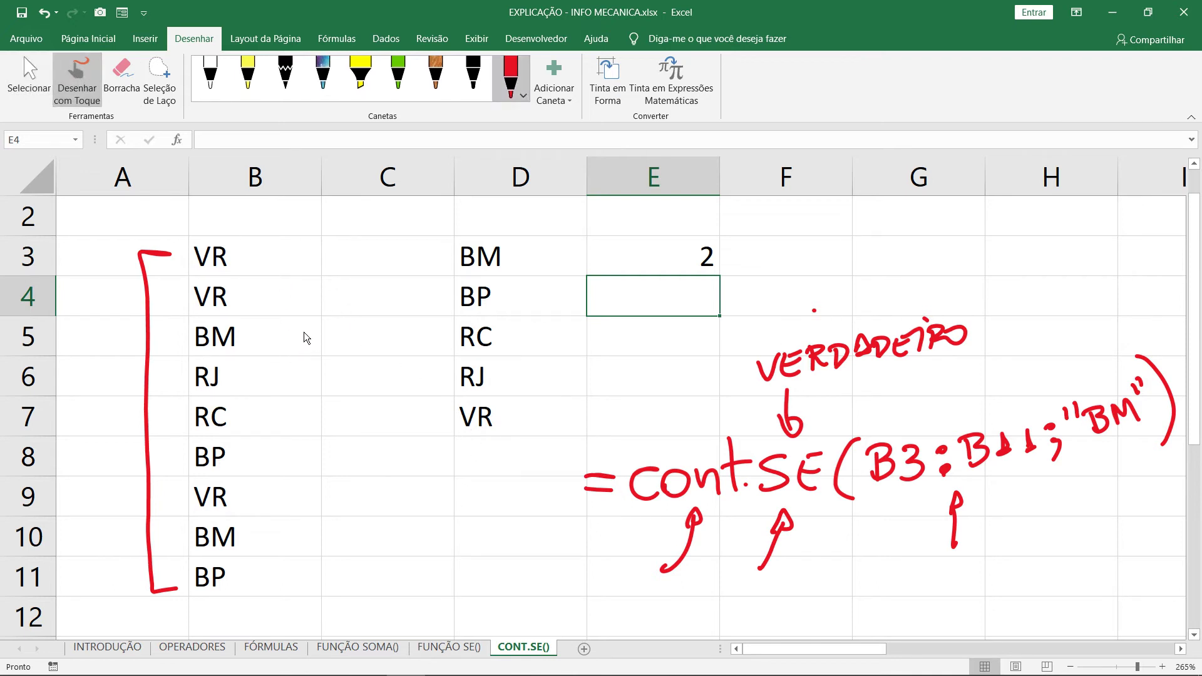
drag(326, 324, 263, 335)
drag(274, 536, 292, 545)
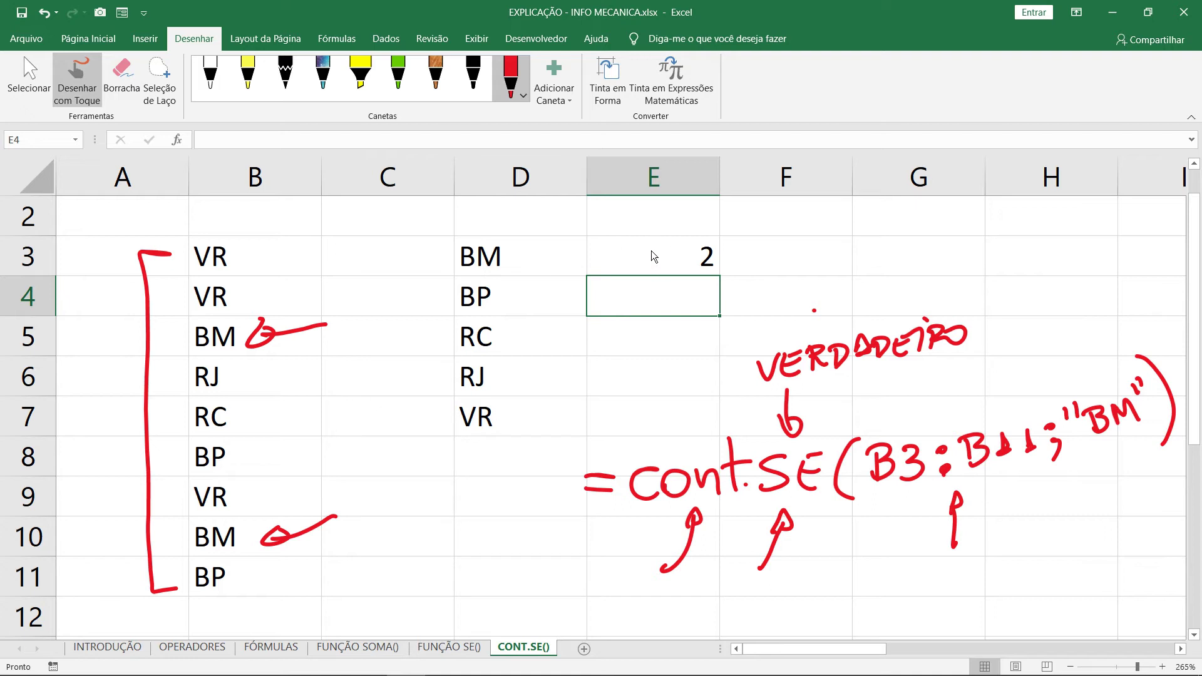
click(29, 78)
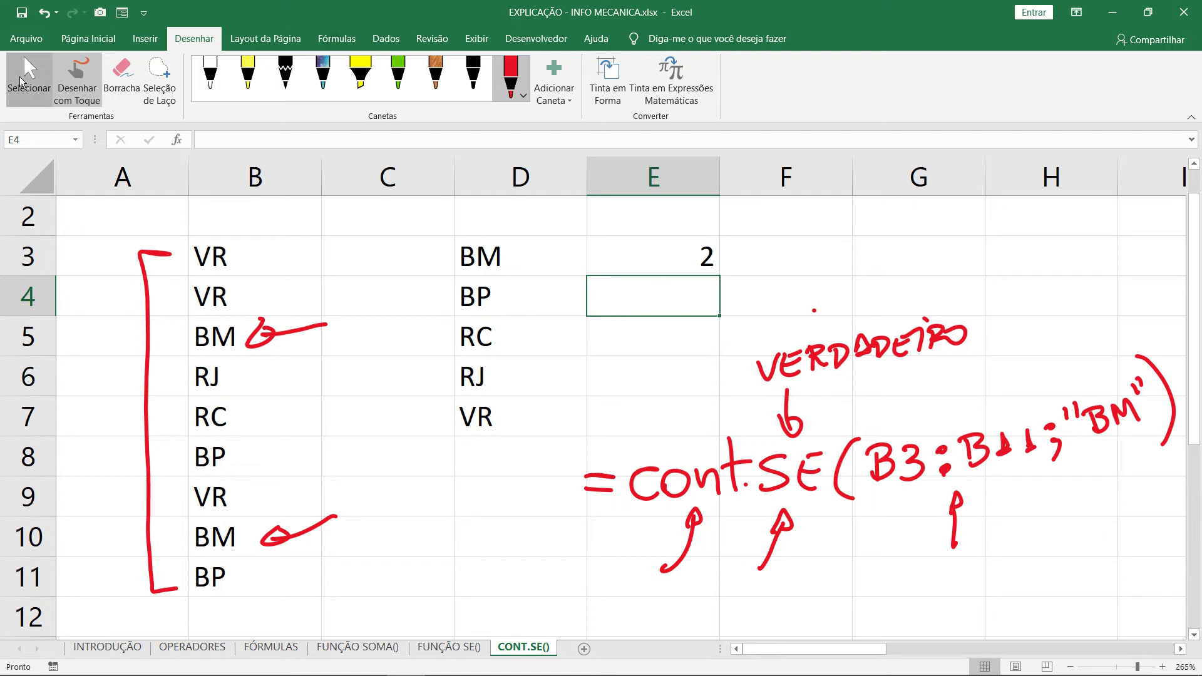
Examine the criterion argument of the formula in cell E3.
click(674, 253)
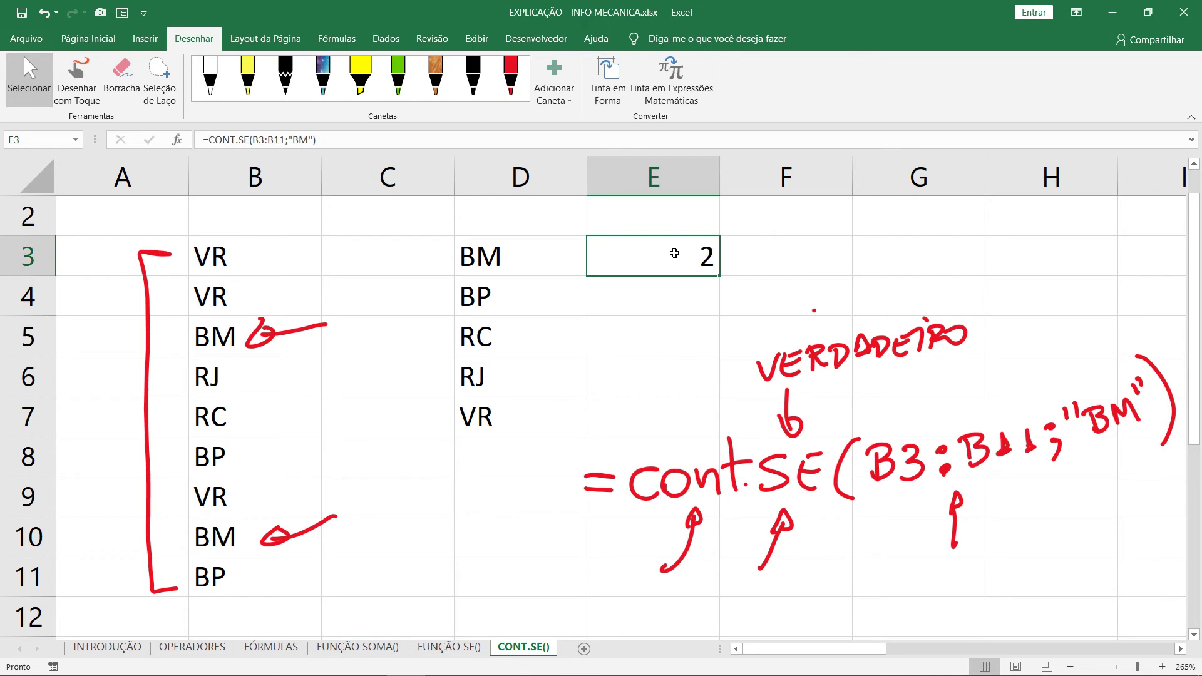
double_click(674, 253)
double_click(862, 257)
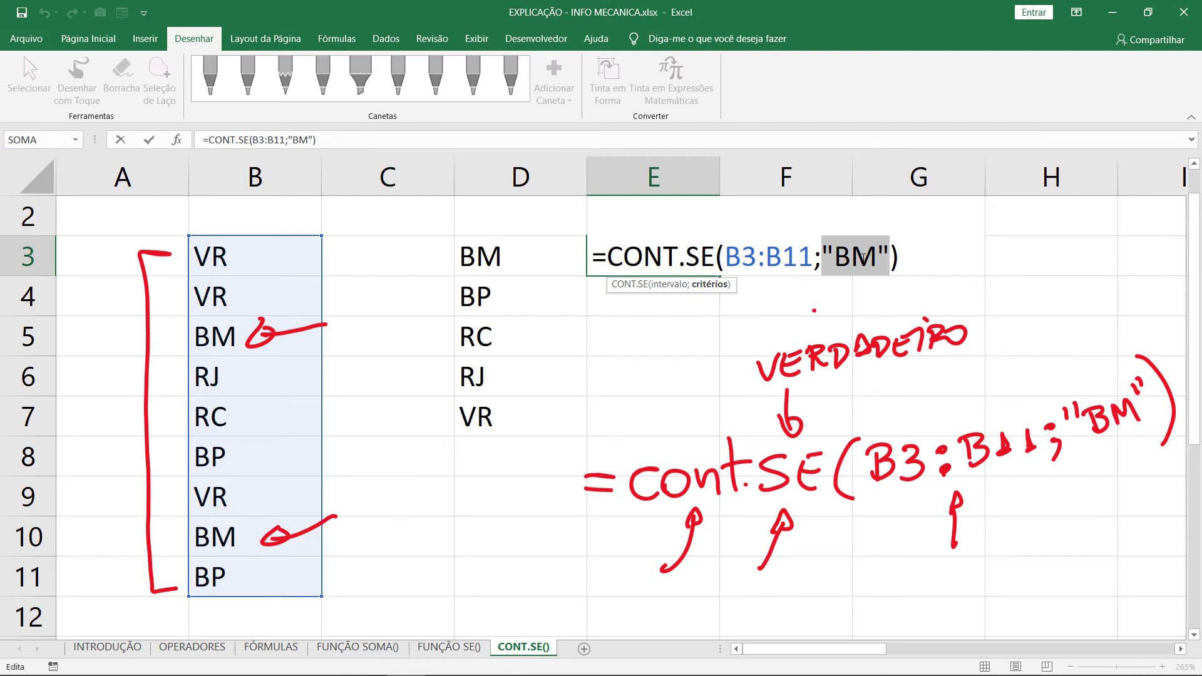
key(ctrl+Return)
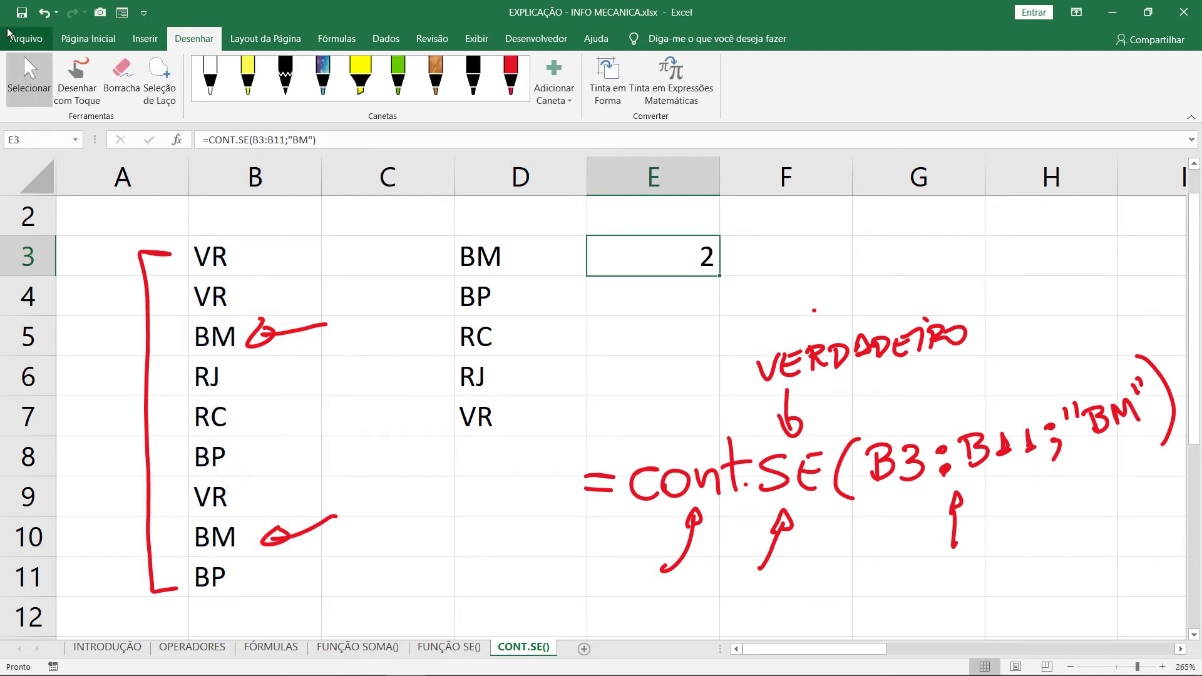
Circle the handwritten "BM" criterion in red and mark a dash beside each abbreviation in D3:D7.
click(77, 81)
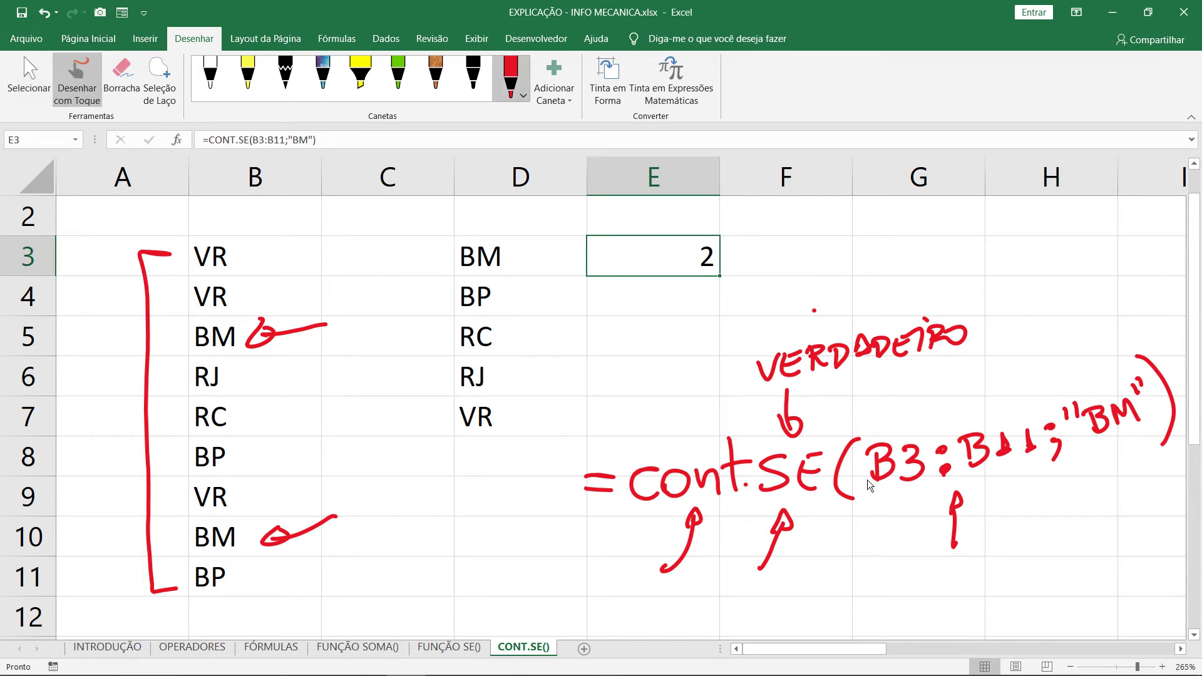
mouse_move(1144, 365)
mouse_down()
mouse_move(1064, 459)
mouse_move(1183, 407)
mouse_move(1101, 358)
mouse_move(1054, 459)
mouse_up()
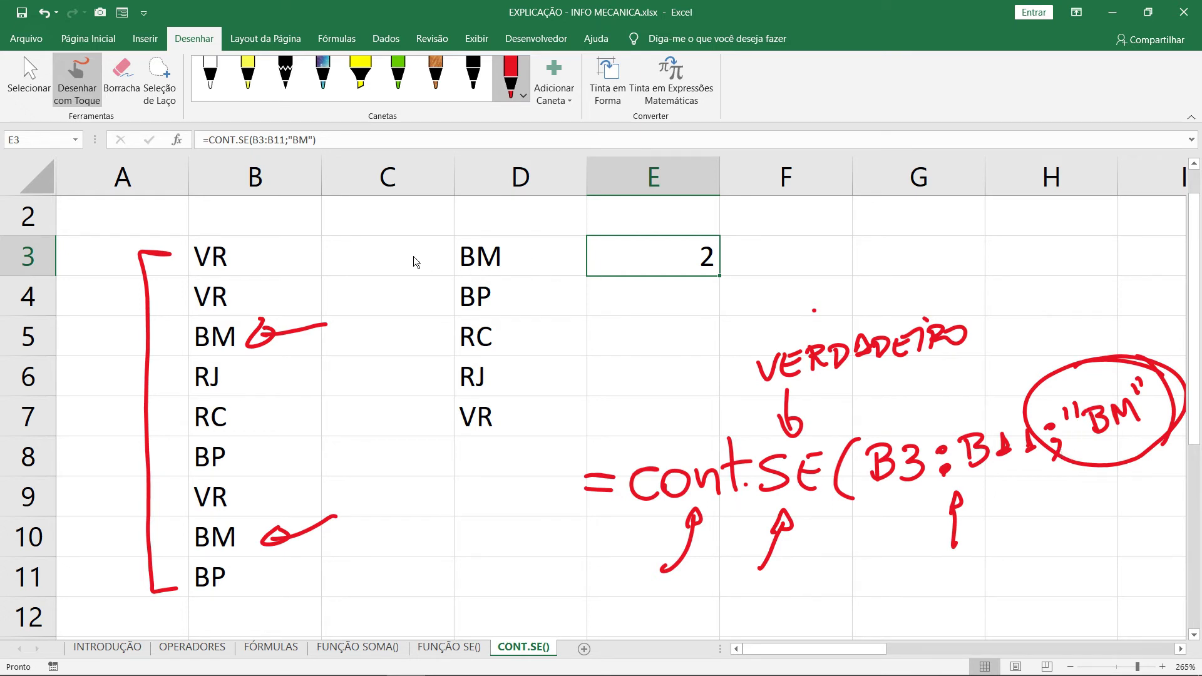
drag(430, 386, 444, 425)
click(38, 87)
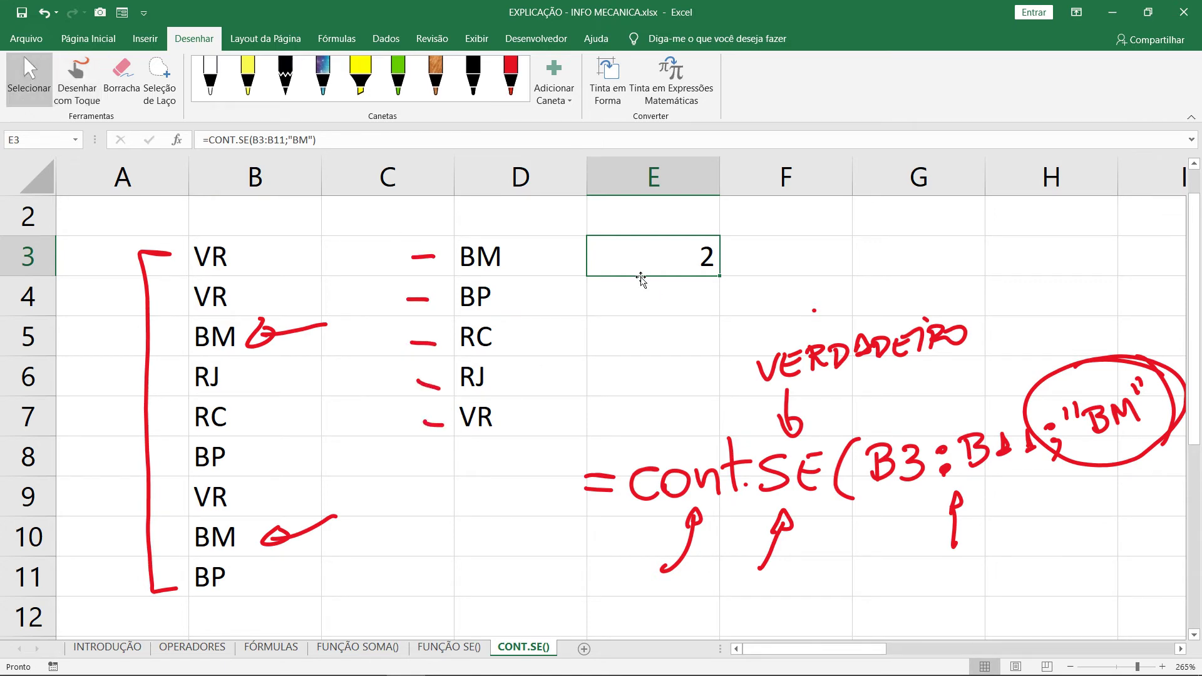
Replace the "BM" criterion in the E3 formula with a reference to cell D3, giving =CONT.SE(B3:B11;D3).
drag(641, 279, 662, 263)
click(666, 265)
double_click(666, 266)
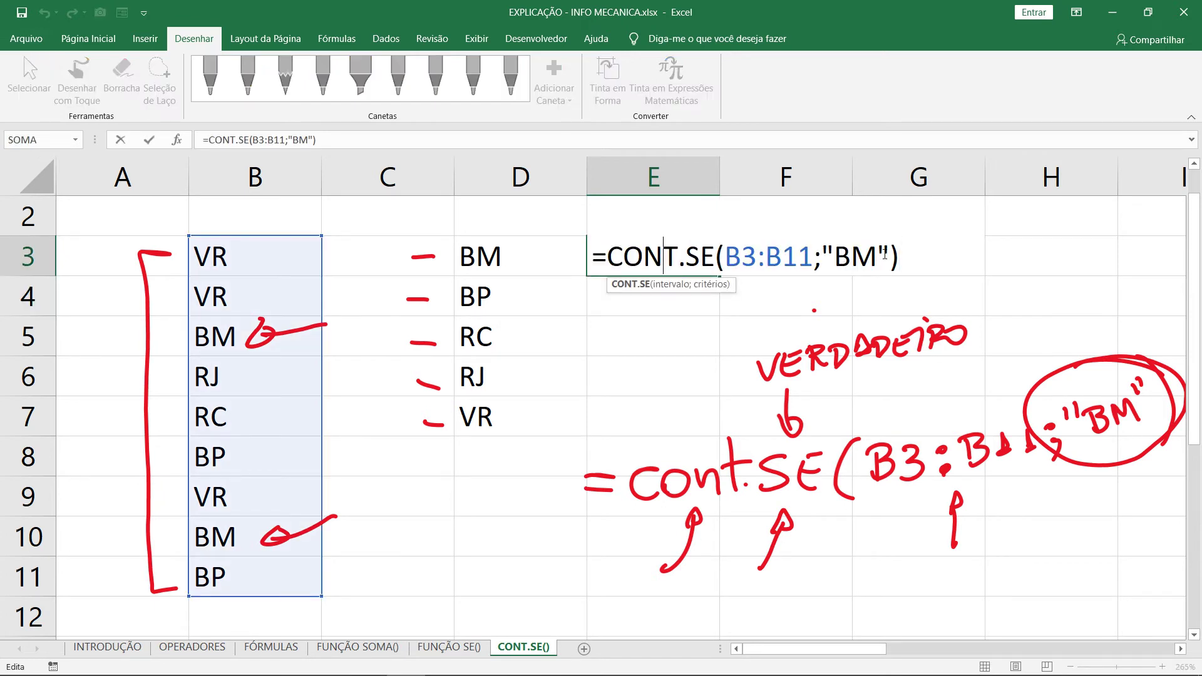
drag(889, 254, 824, 250)
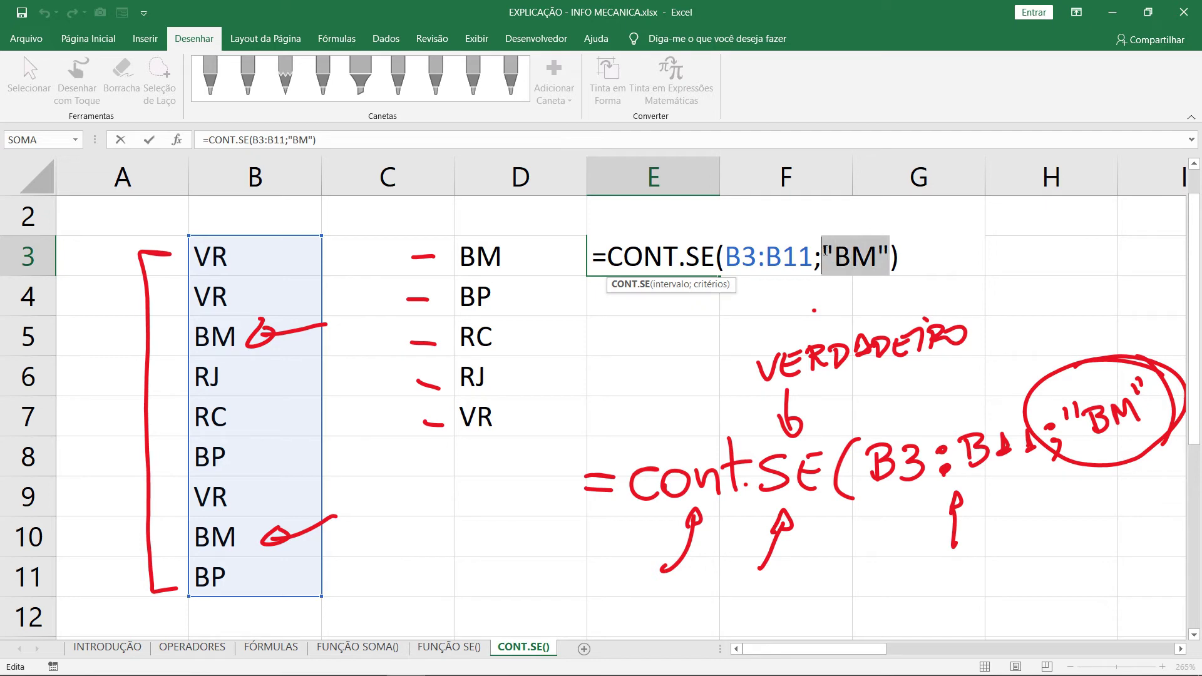
click(507, 257)
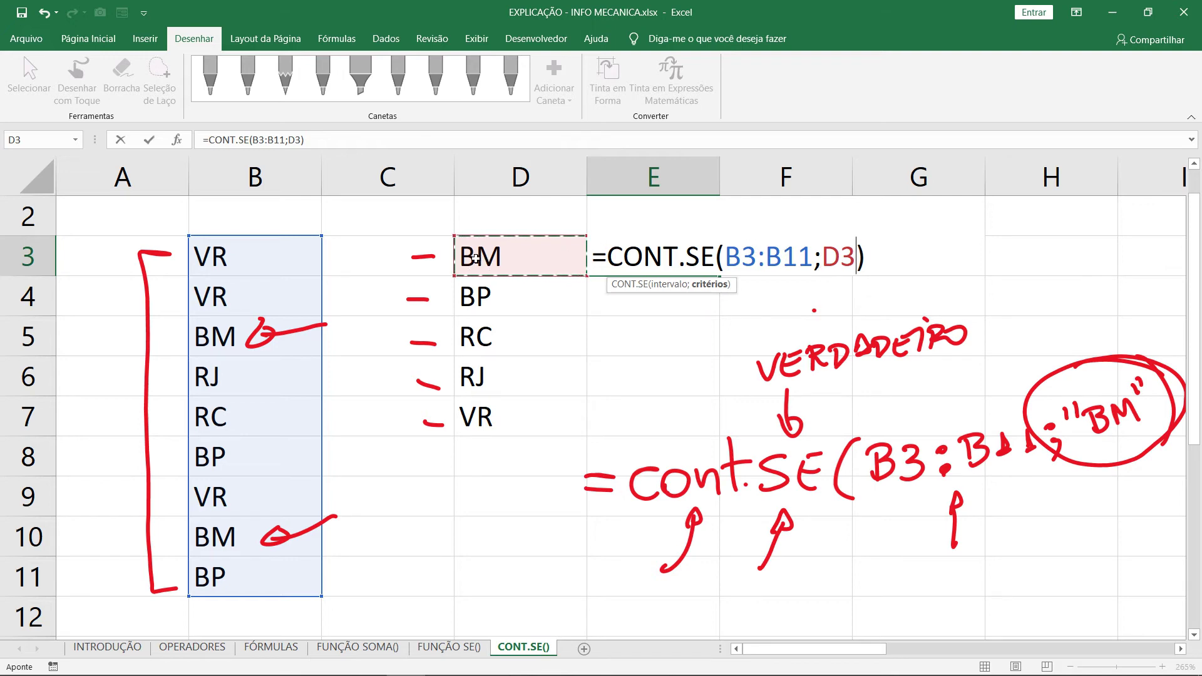
key(Return)
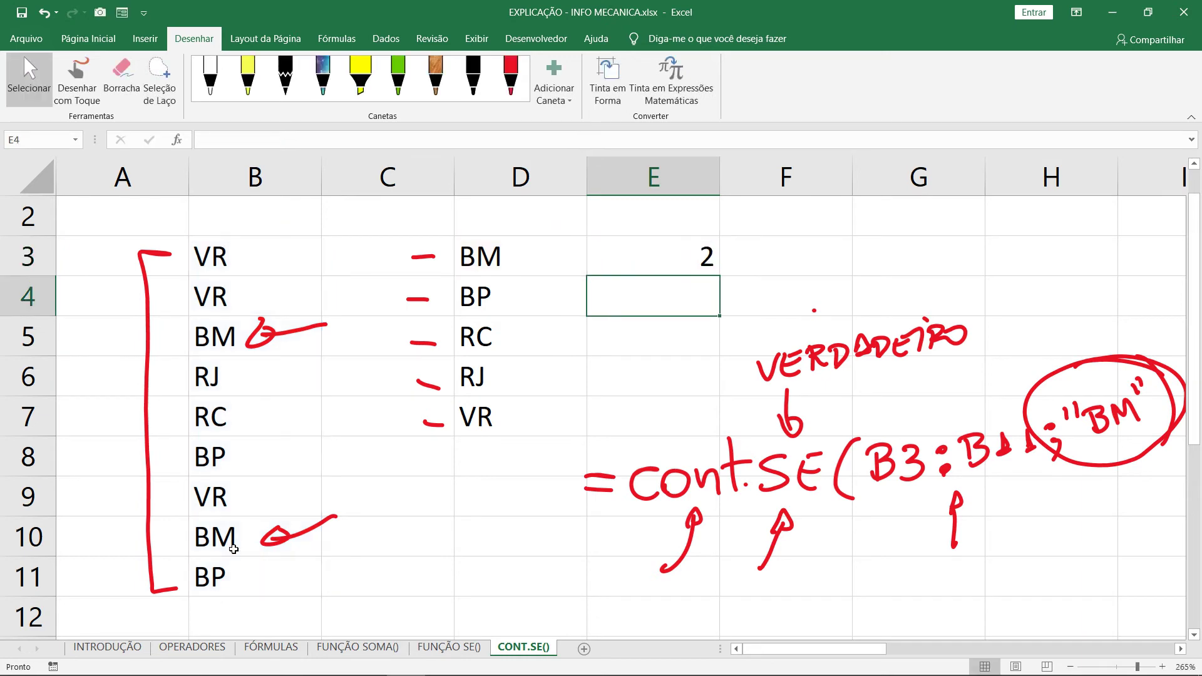
Check the formula in E3 and fill it down through E7.
click(541, 256)
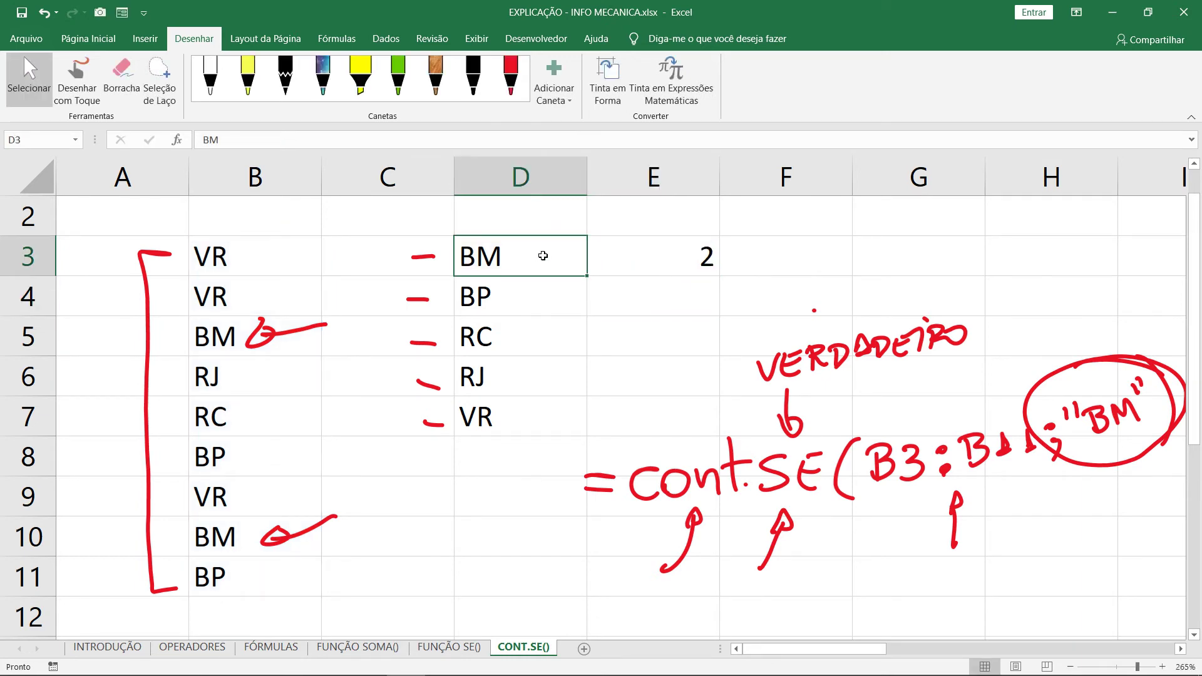
double_click(648, 262)
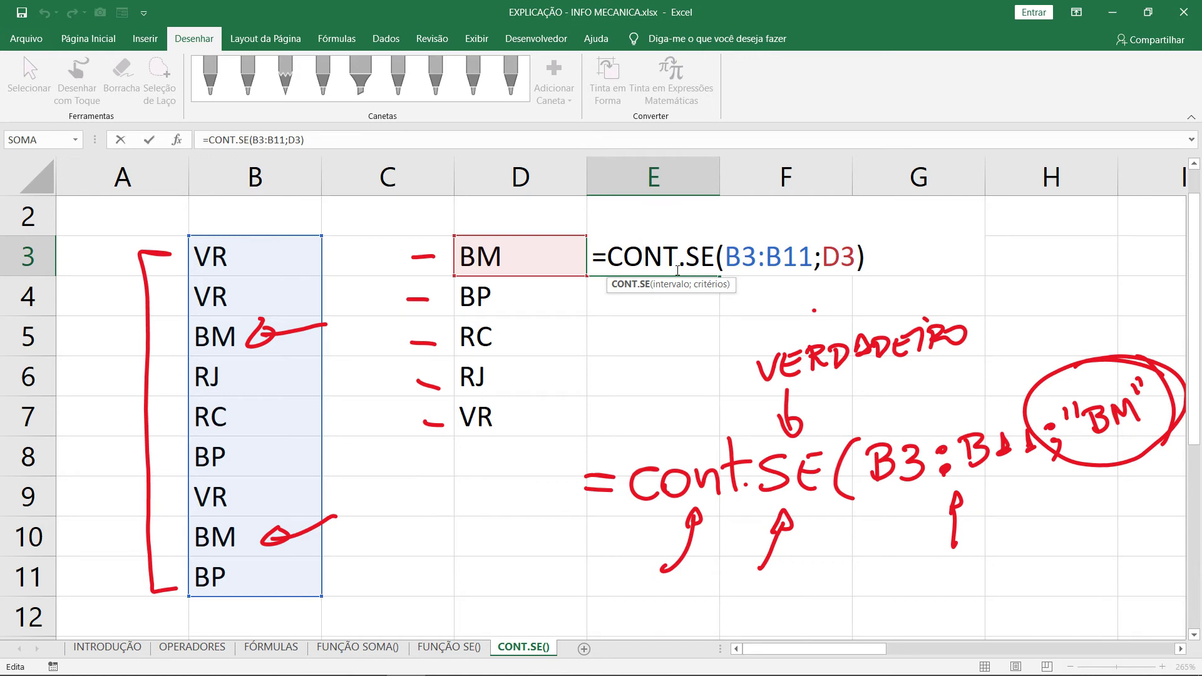
key(Return)
click(676, 267)
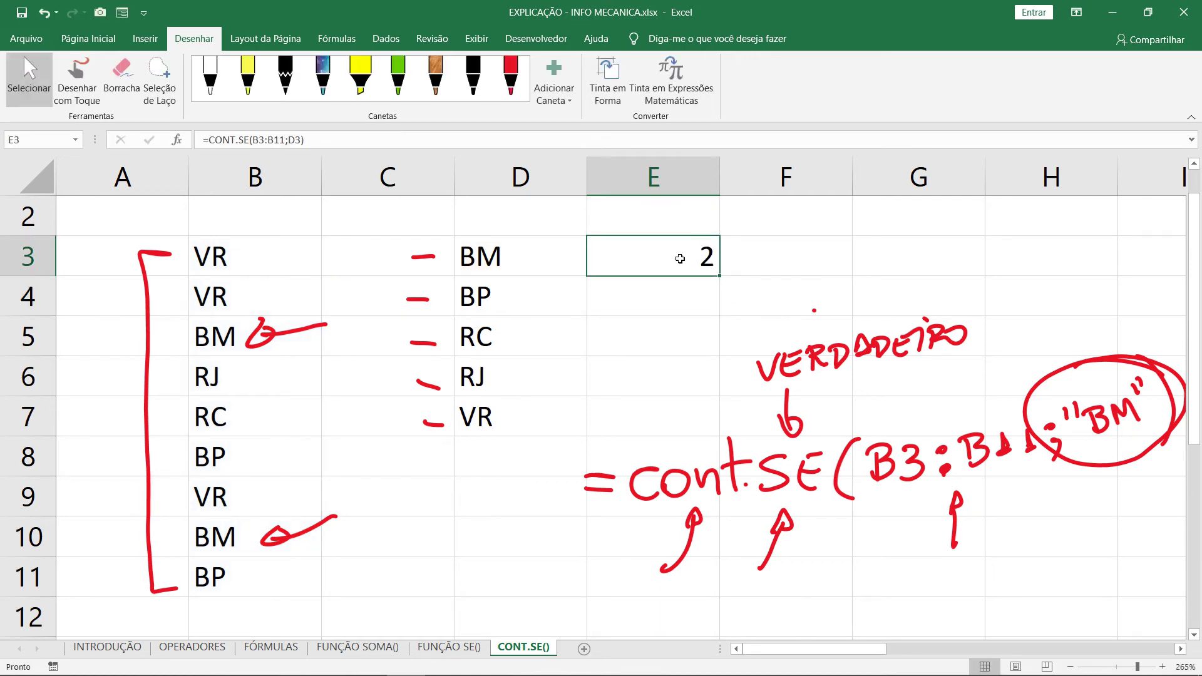
click(720, 278)
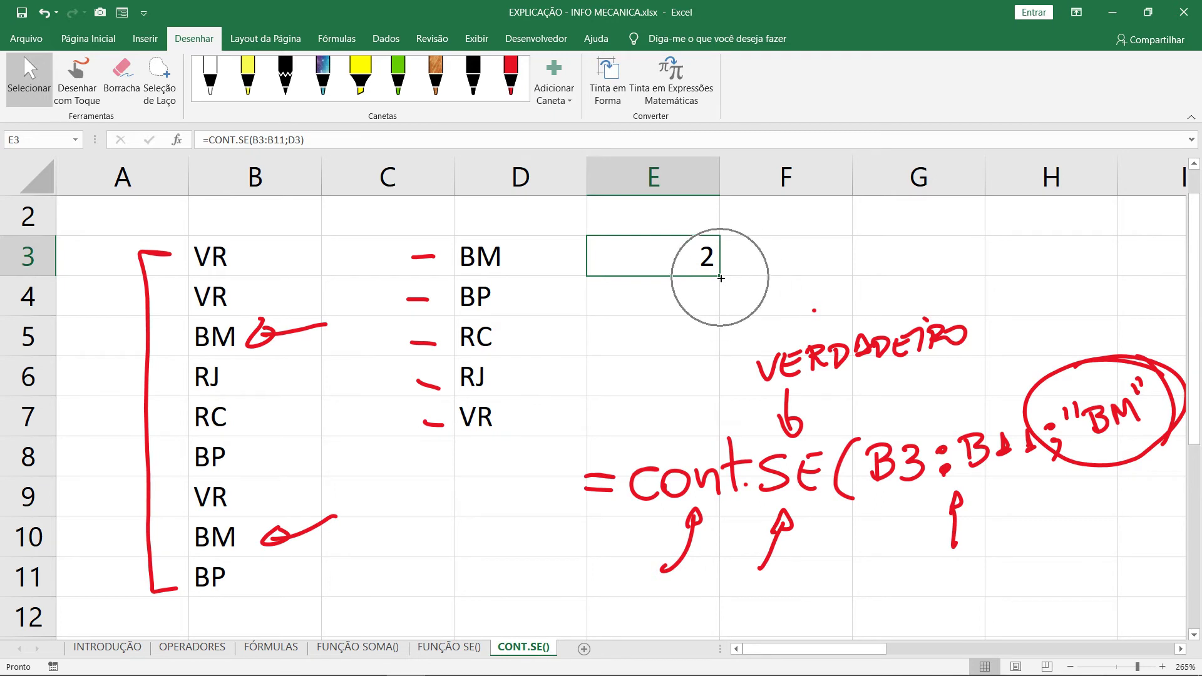
drag(720, 278, 713, 437)
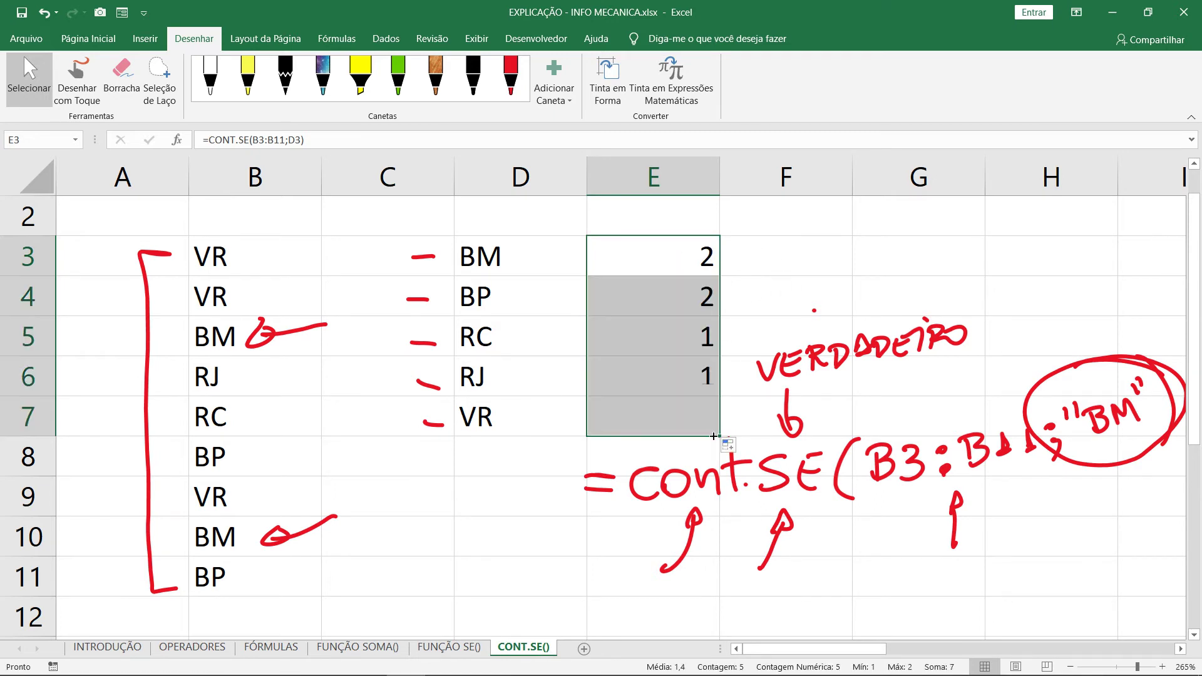
Examine the range and criterion references in the copied formula in cell E4.
click(660, 304)
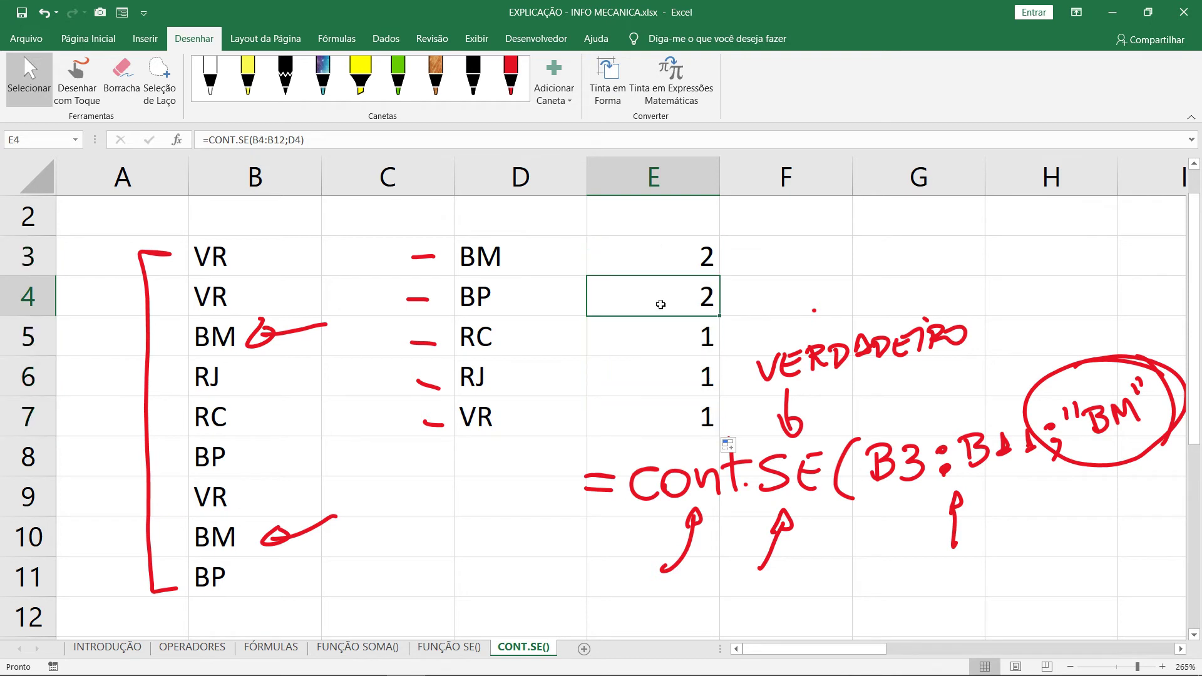
double_click(660, 304)
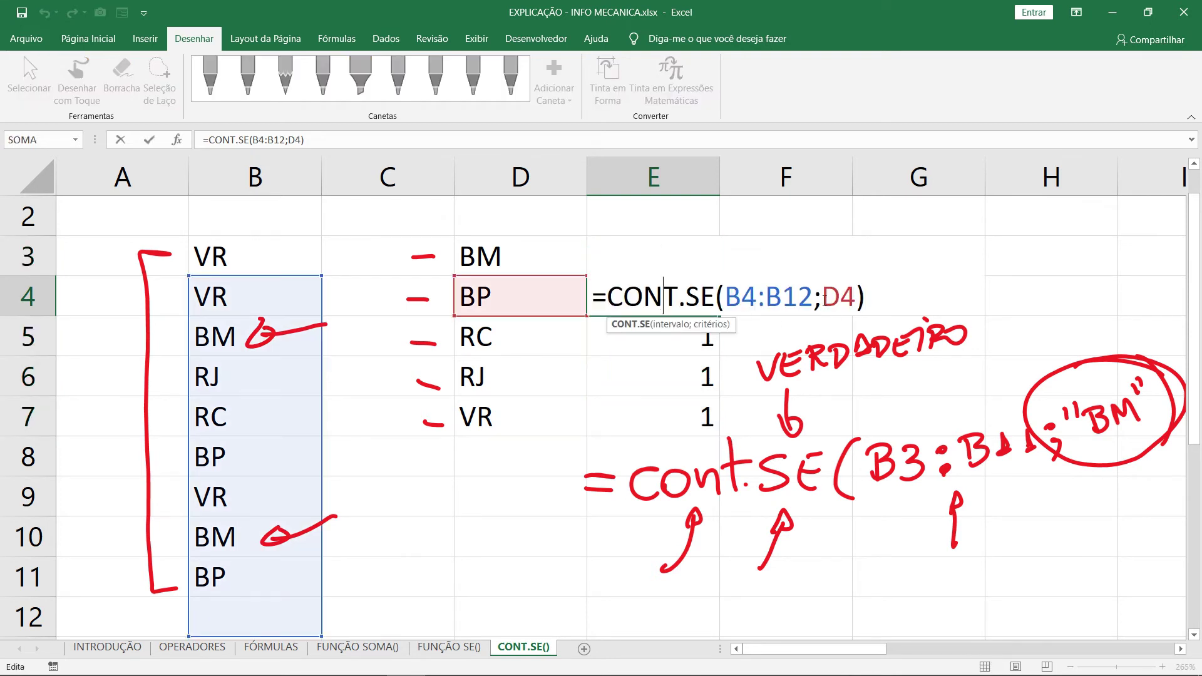
click(824, 298)
drag(839, 299, 726, 299)
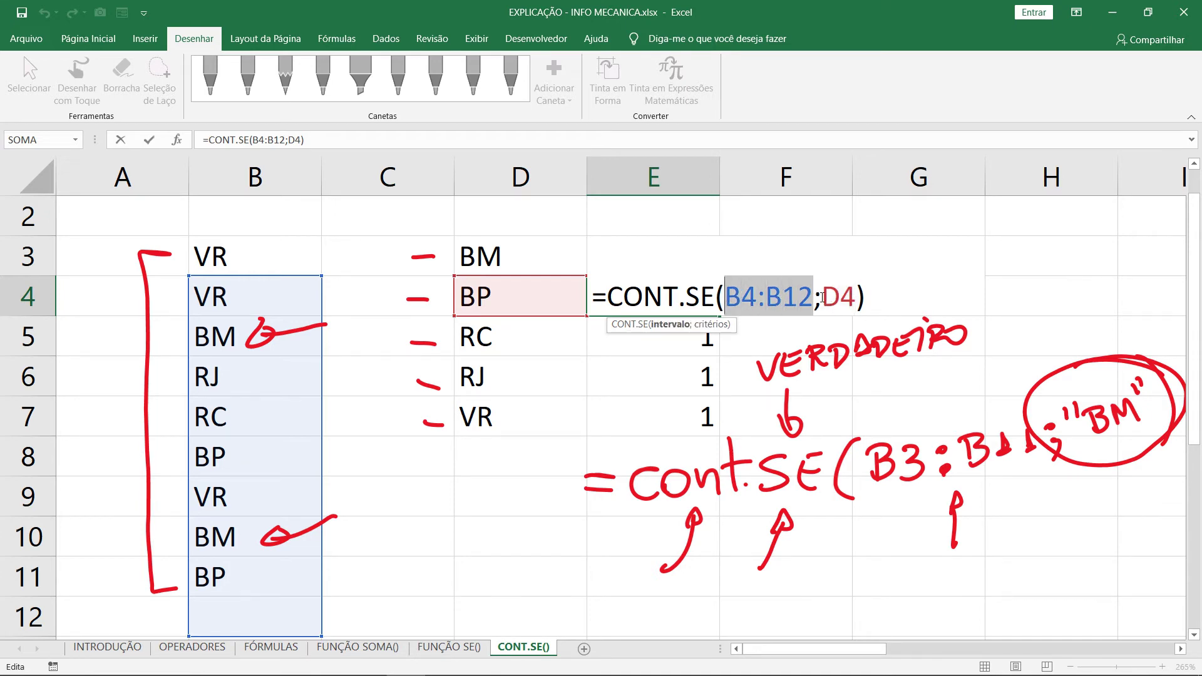
drag(821, 299, 854, 305)
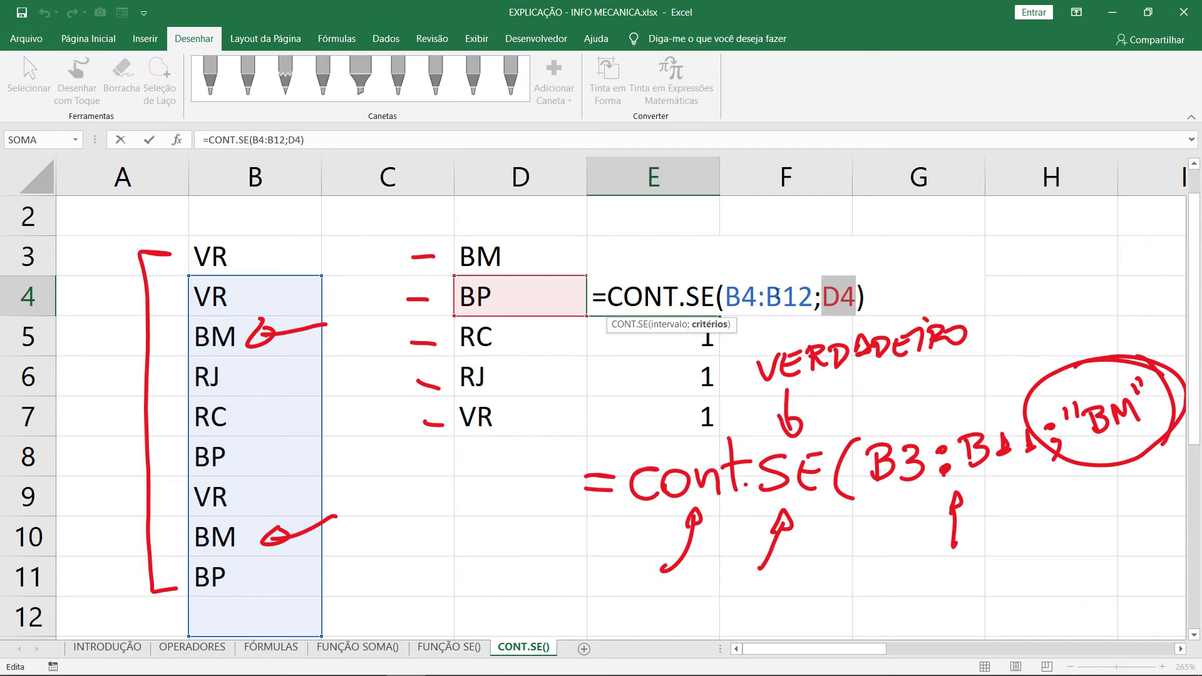
key(ctrl+Return)
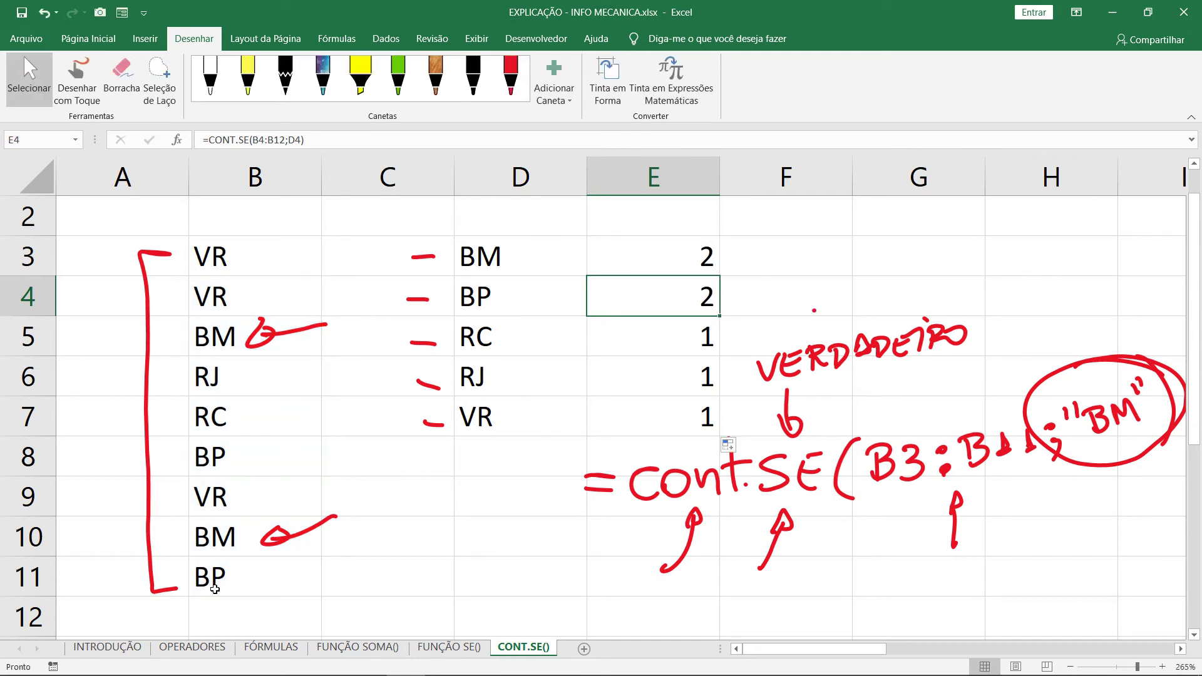
Add a new worksheet and enter the labels "ref relativa" in B2 and "ref absoluta" in B3.
click(582, 649)
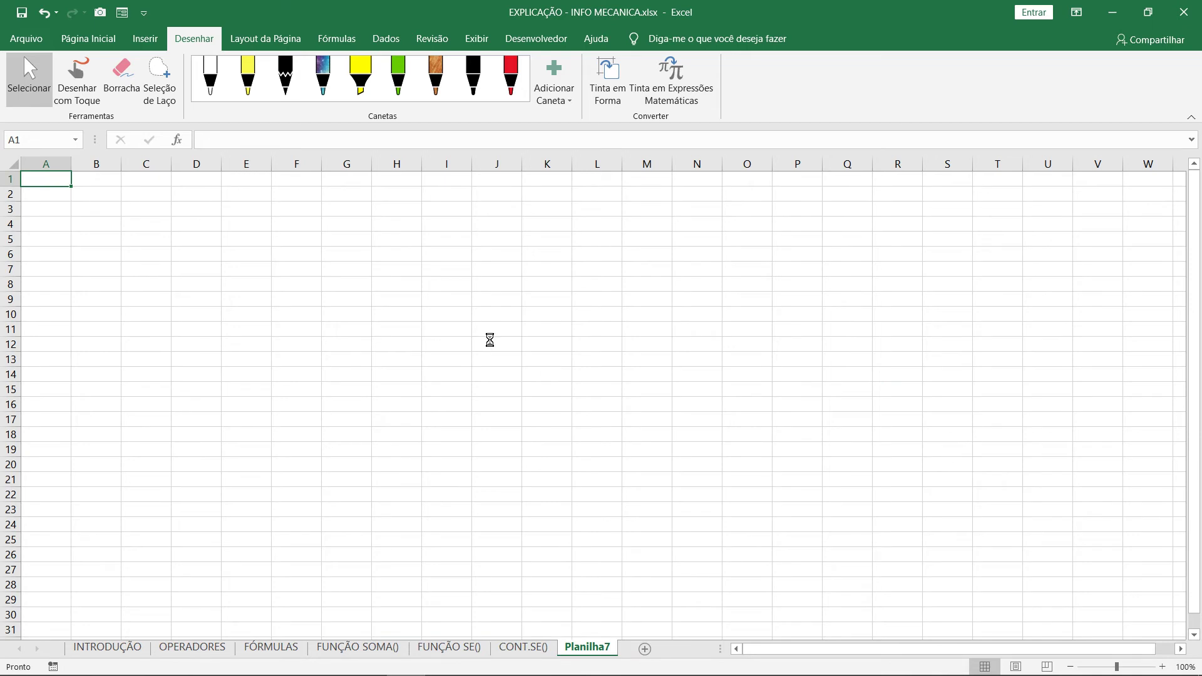
scroll(489, 339, up, 17)
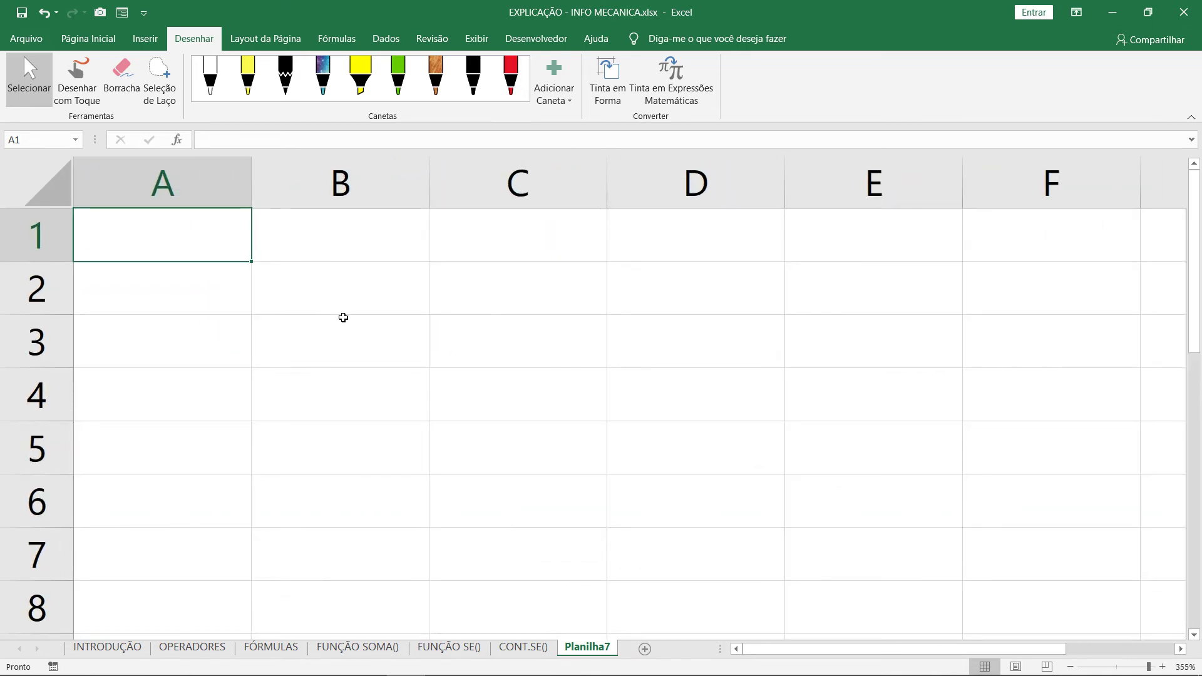
click(341, 271)
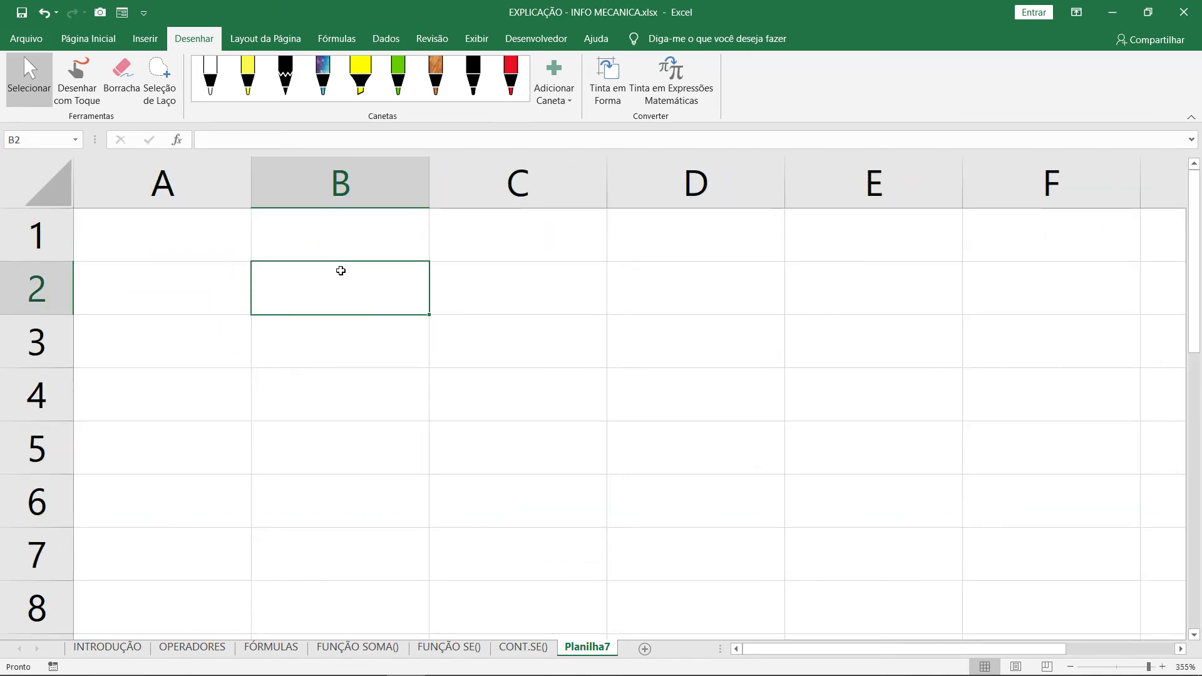
text(ref rel)
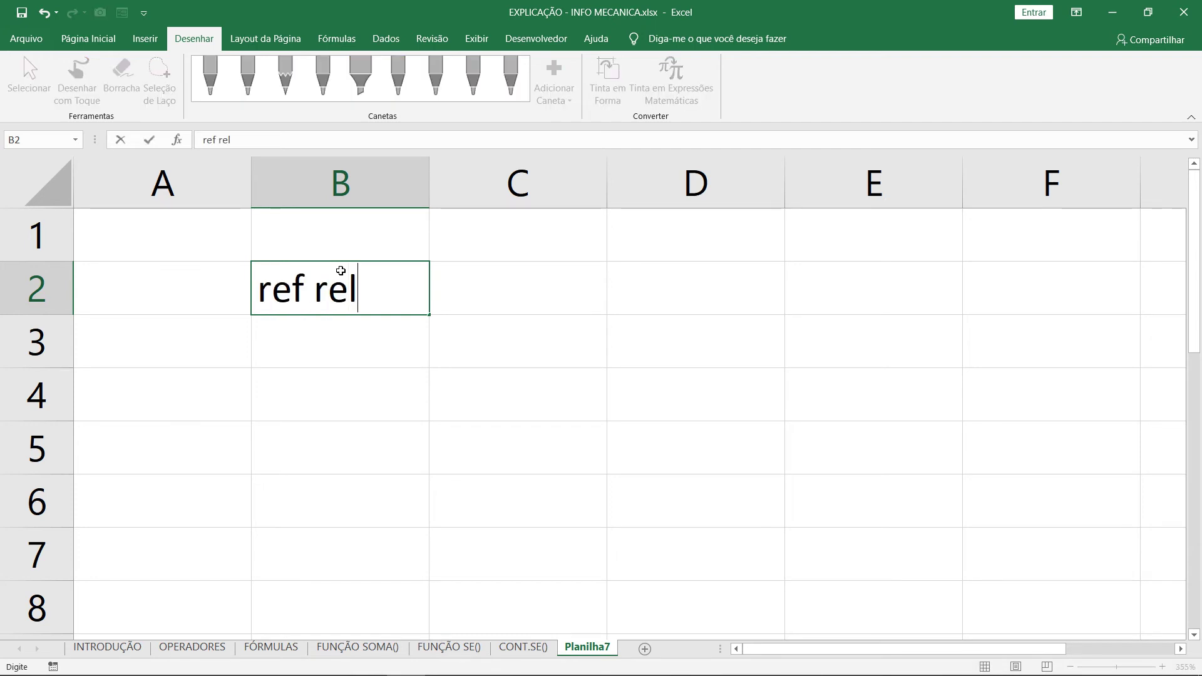
text(ativa)
key(Return)
text(ref abs)
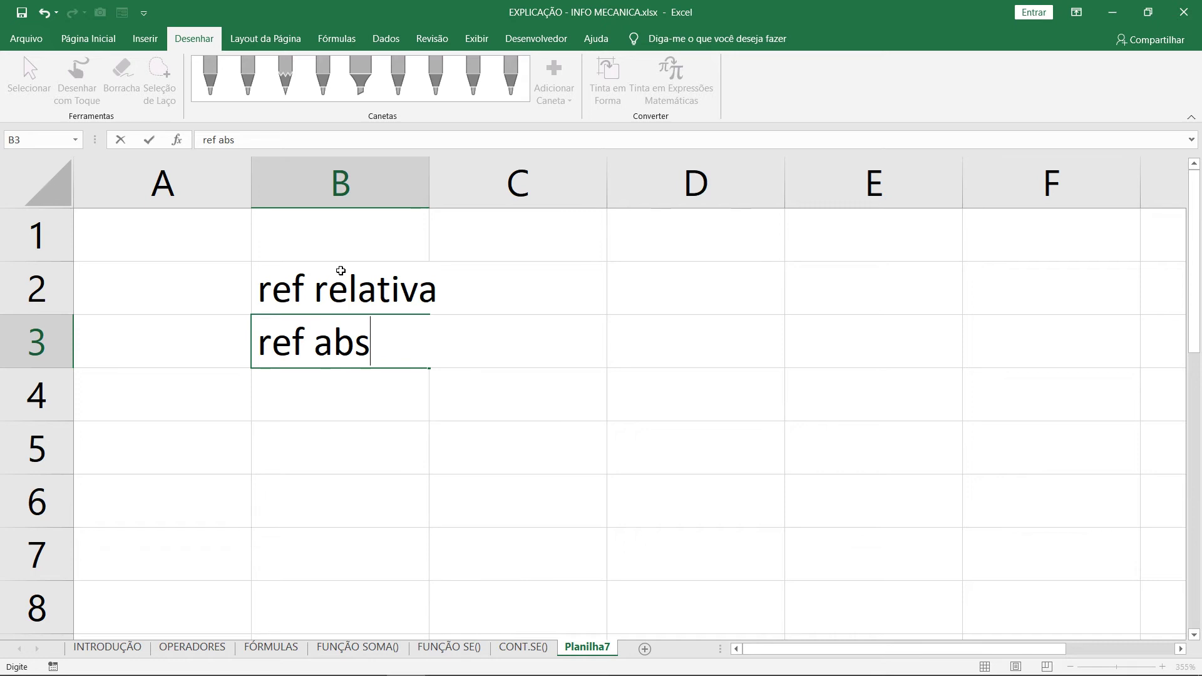
text(oluta)
key(Return)
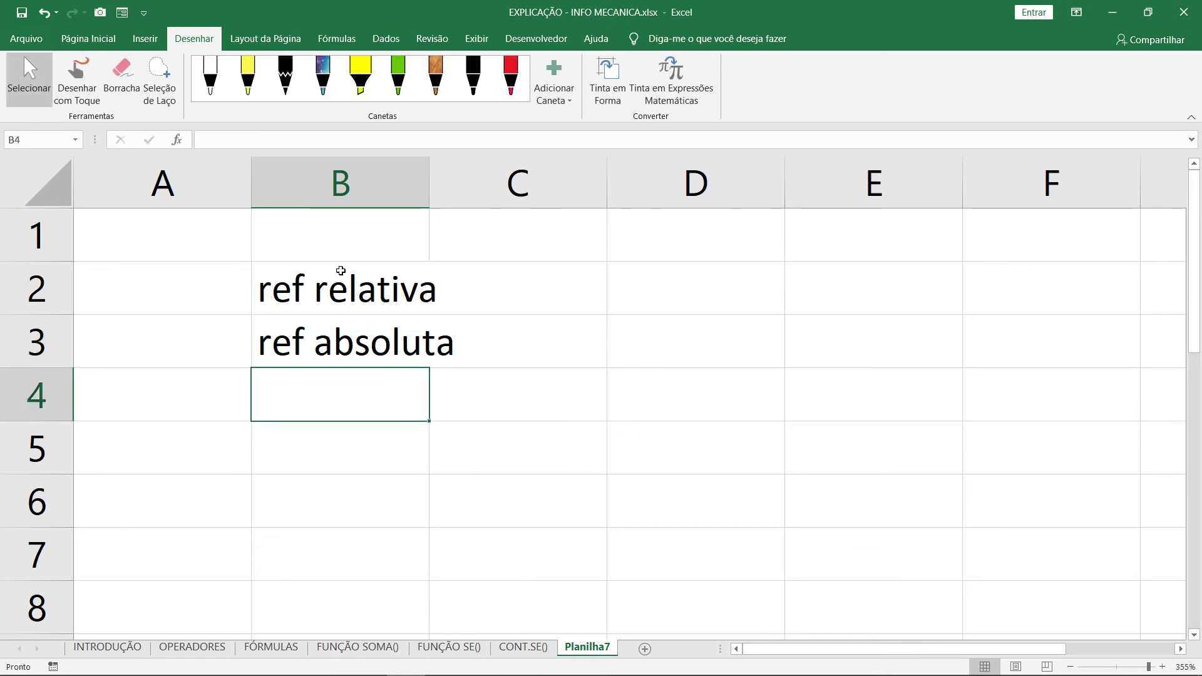
Enter the formula =E2+F2 in cell D2 and check the cells it references.
click(691, 299)
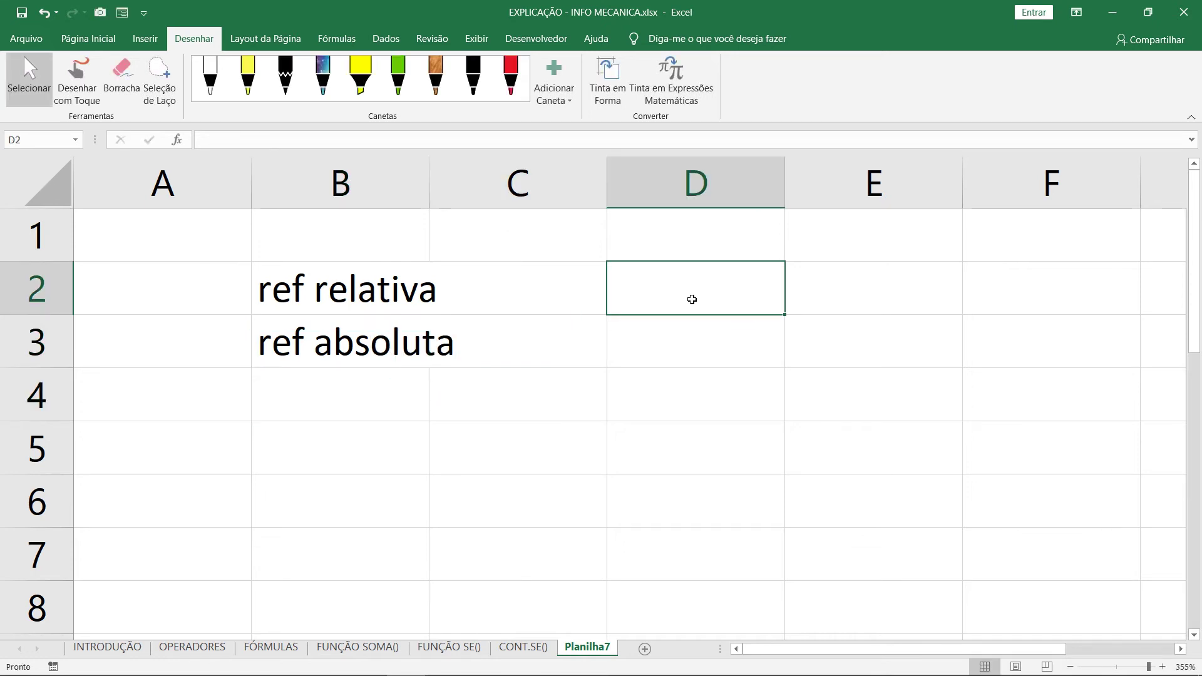
text(=)
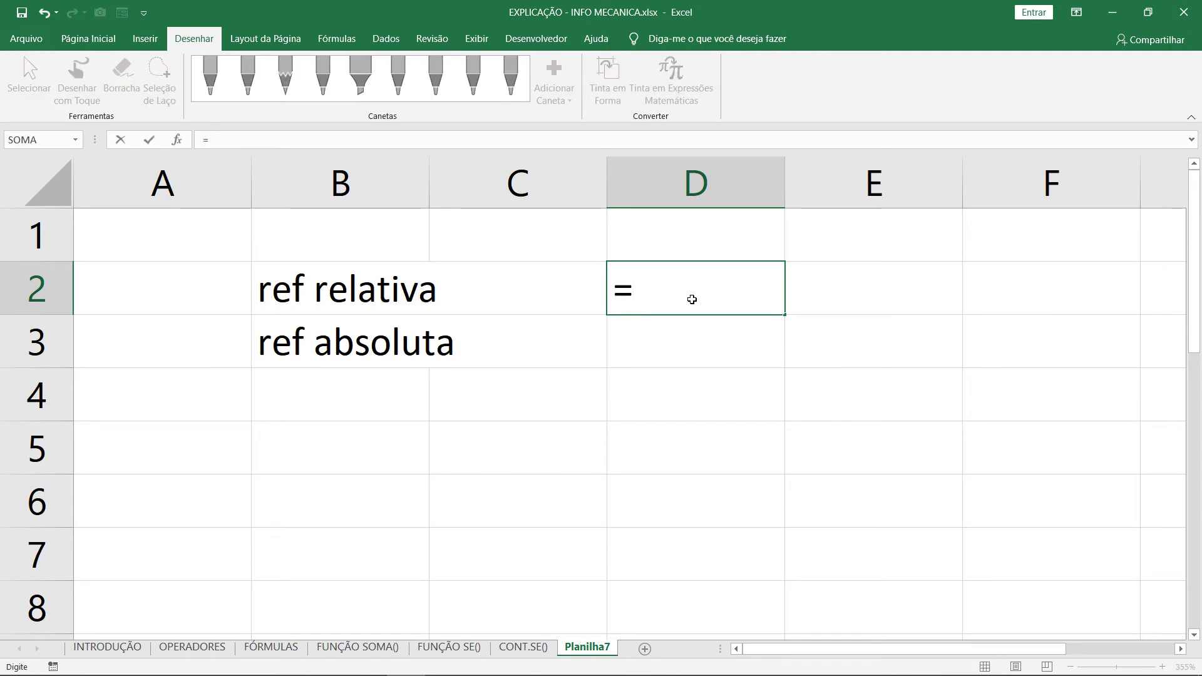
key(Right)
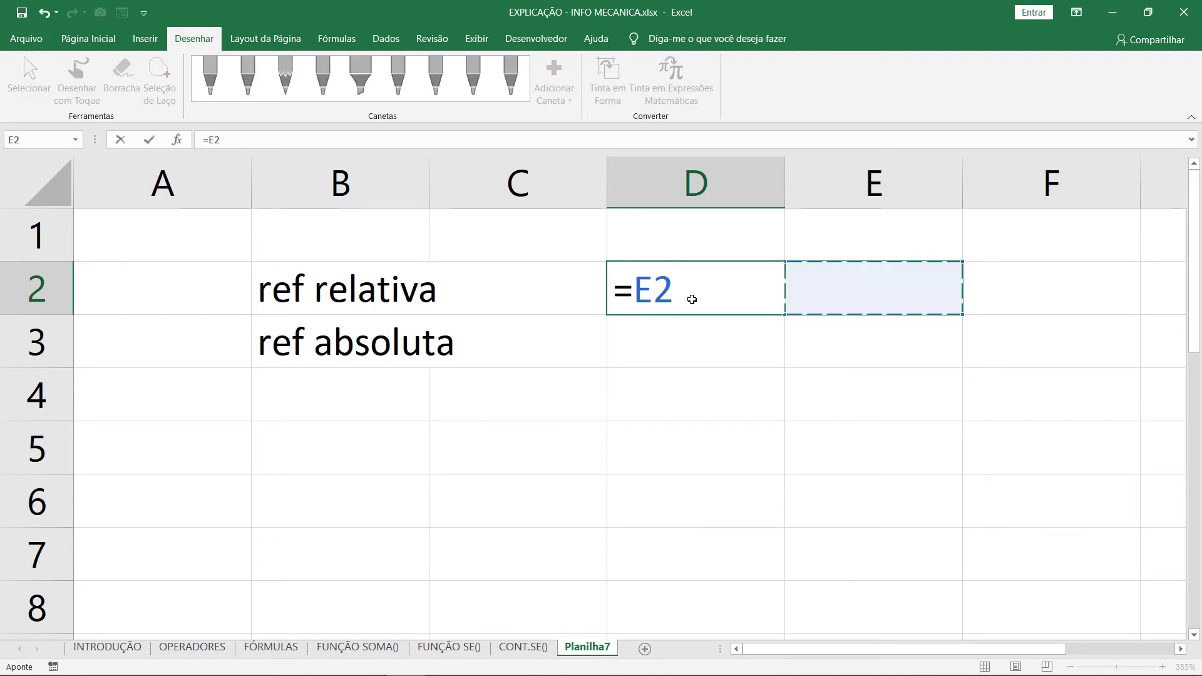
text(+)
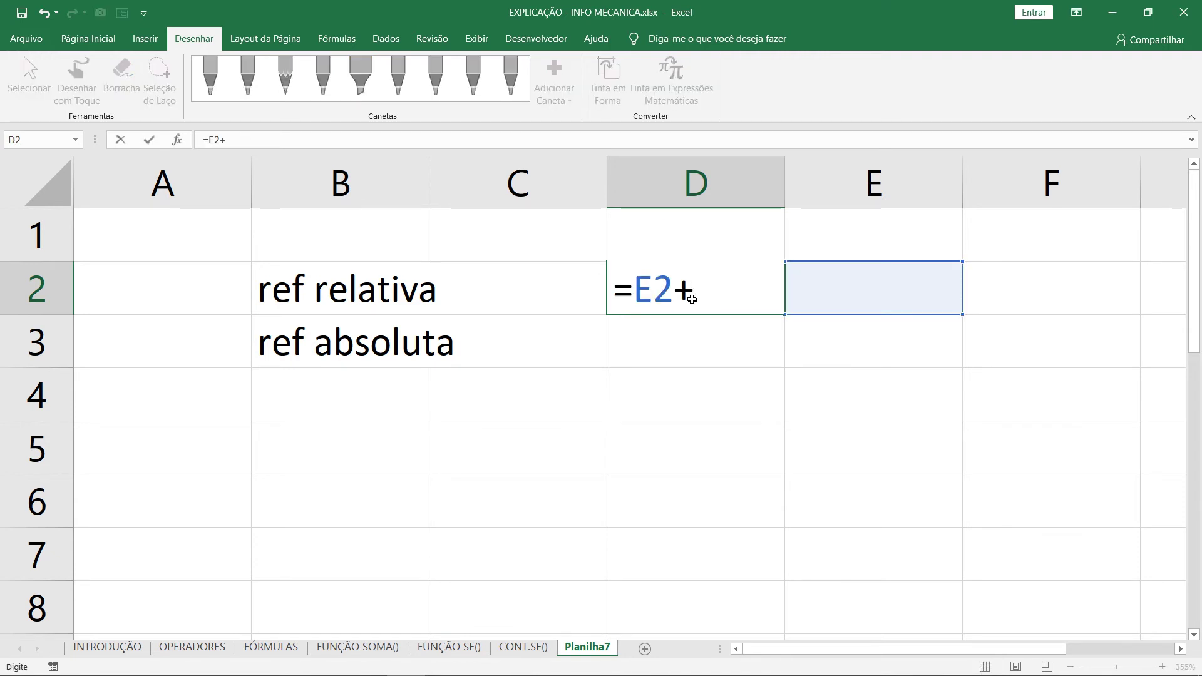
key(Right)
key(Right)
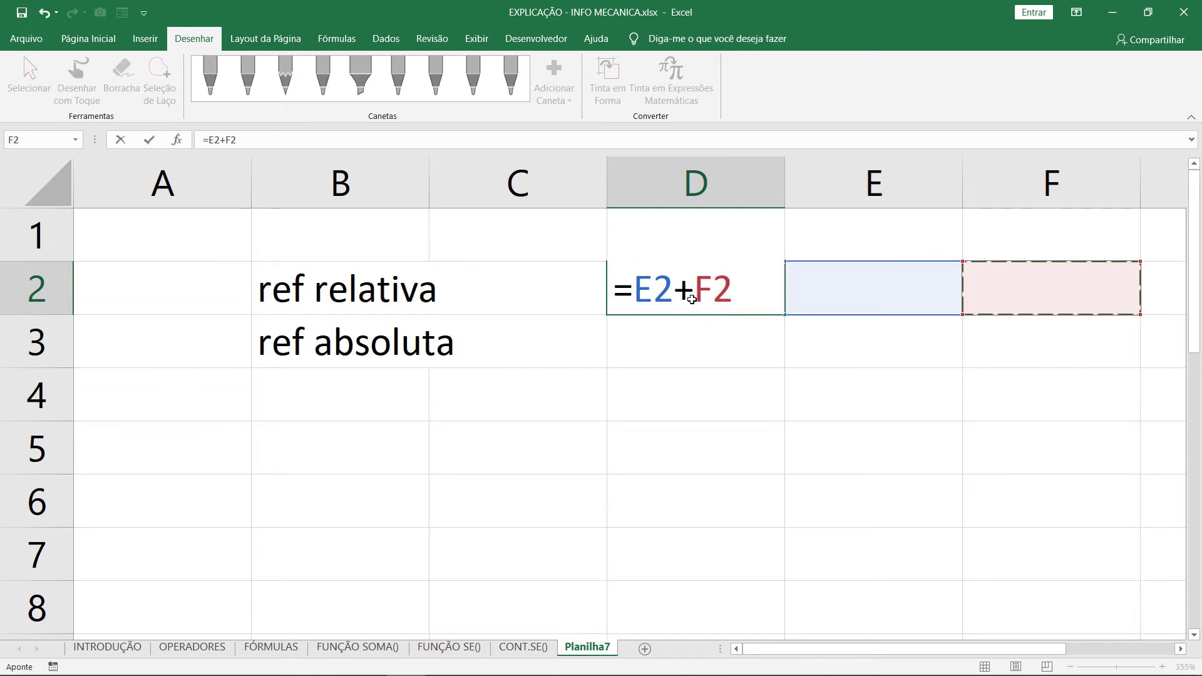
key(Return)
key(Up)
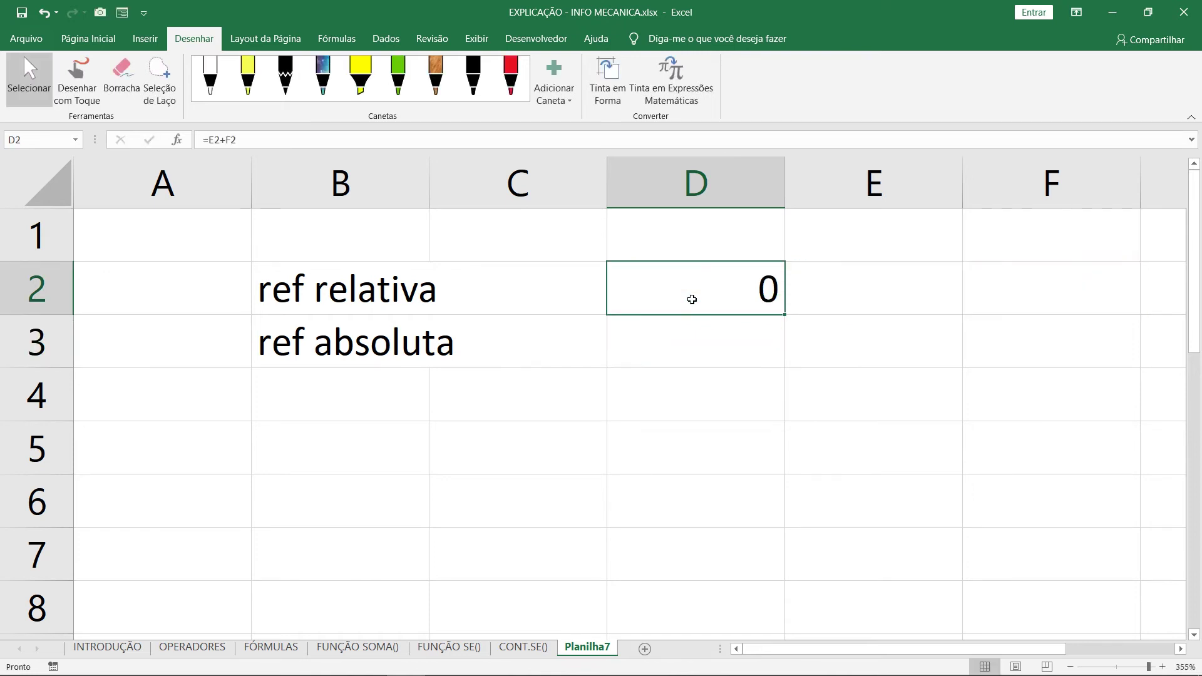
key(F2)
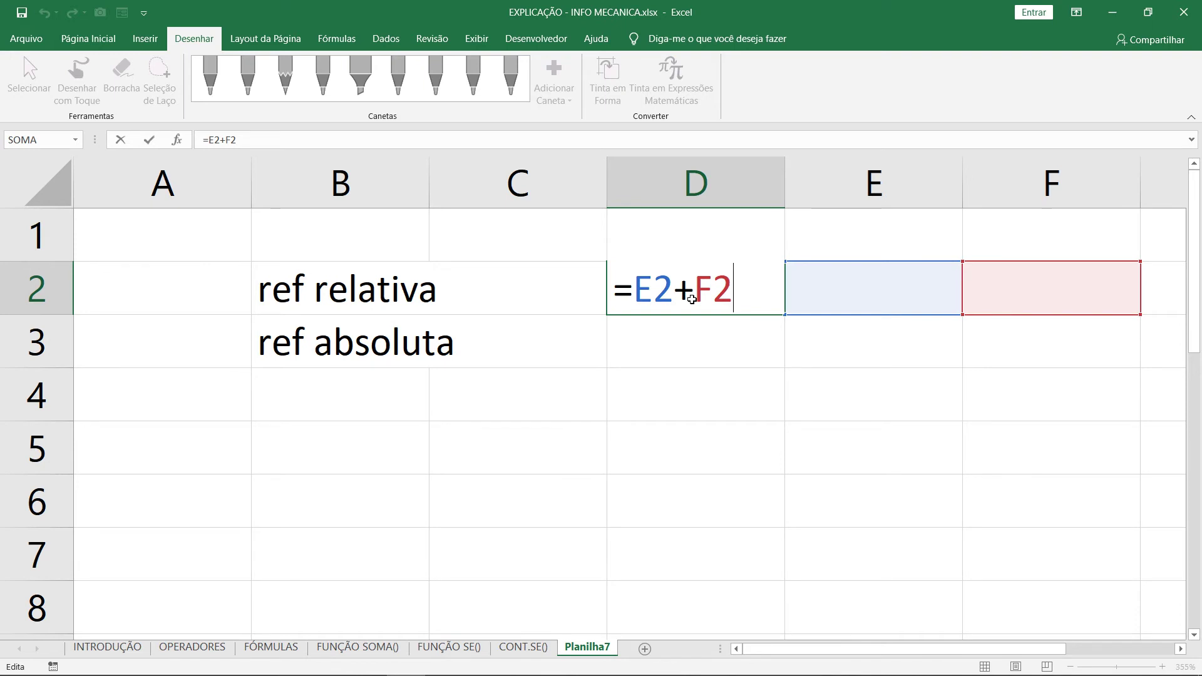
key(Return)
Enter 1 in cell E2 and 5 in cell F2.
key(Up)
key(Right)
key(F2)
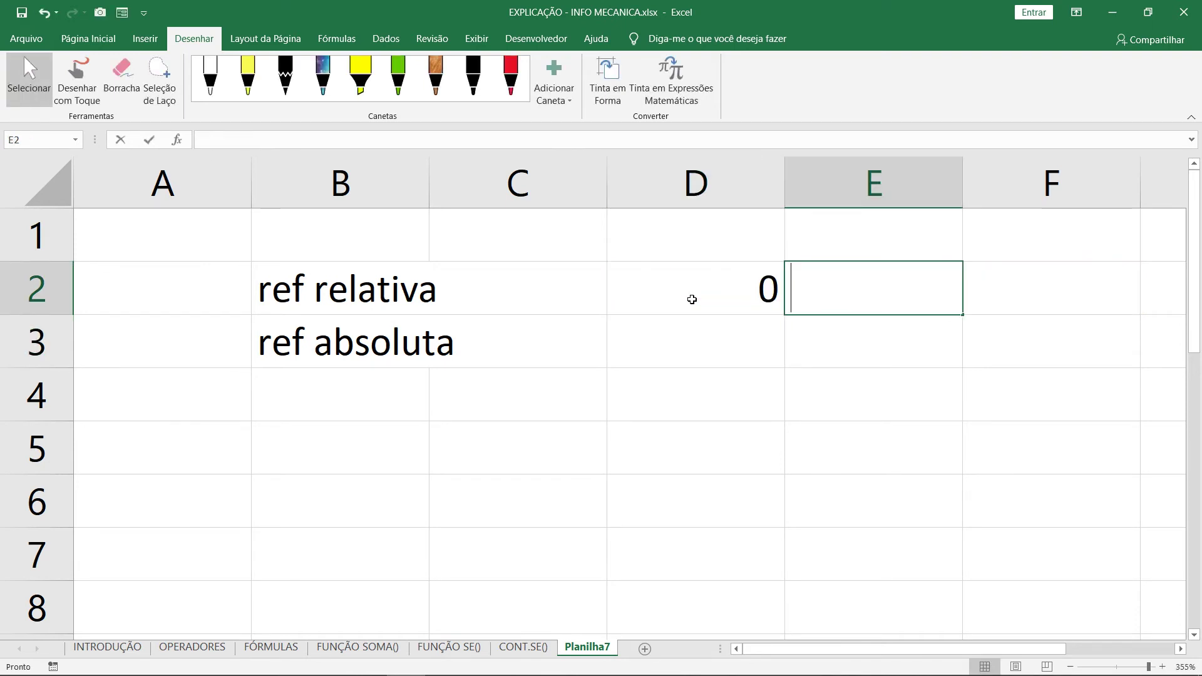
text(1)
key(Tab)
text(5)
key(Tab)
Review the sum formula in D2 together with its two source cells.
key(Left)
key(Left)
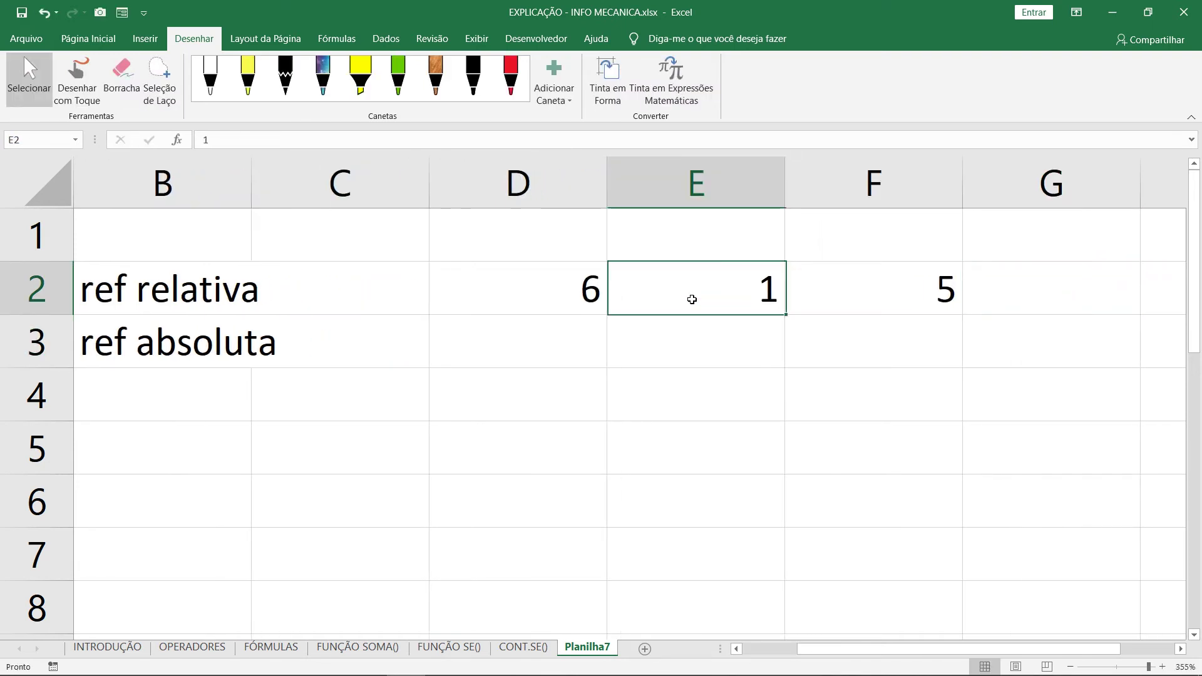
key(Left)
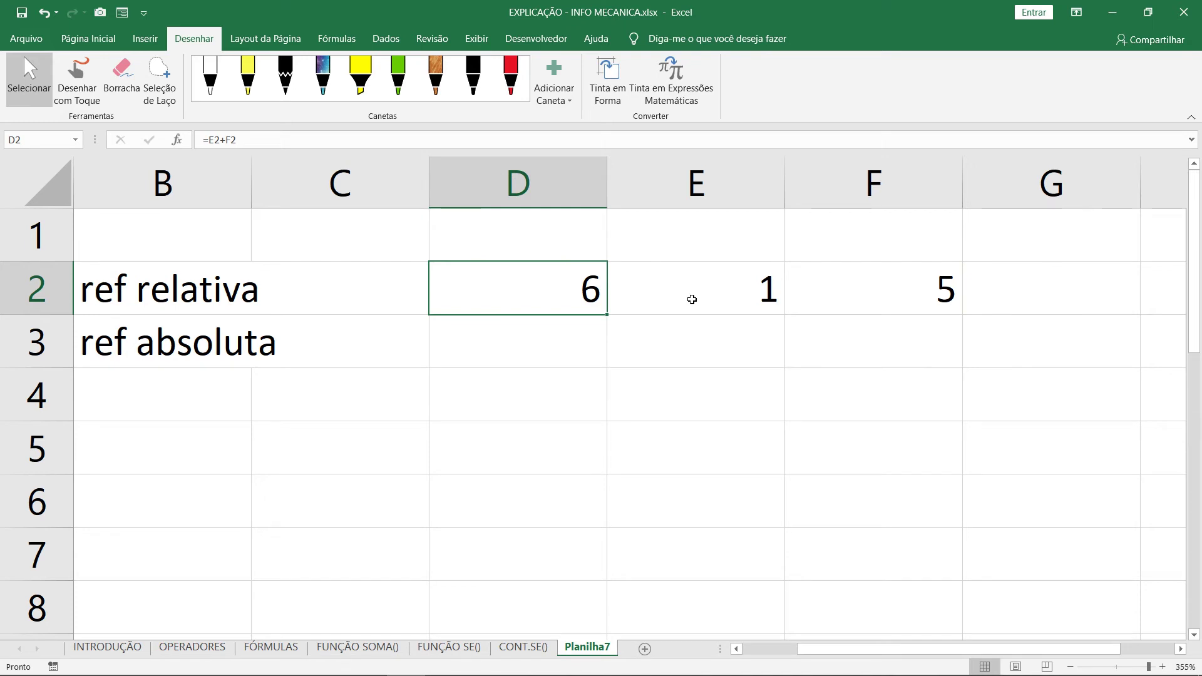
key(Right)
key(Left)
key(F2)
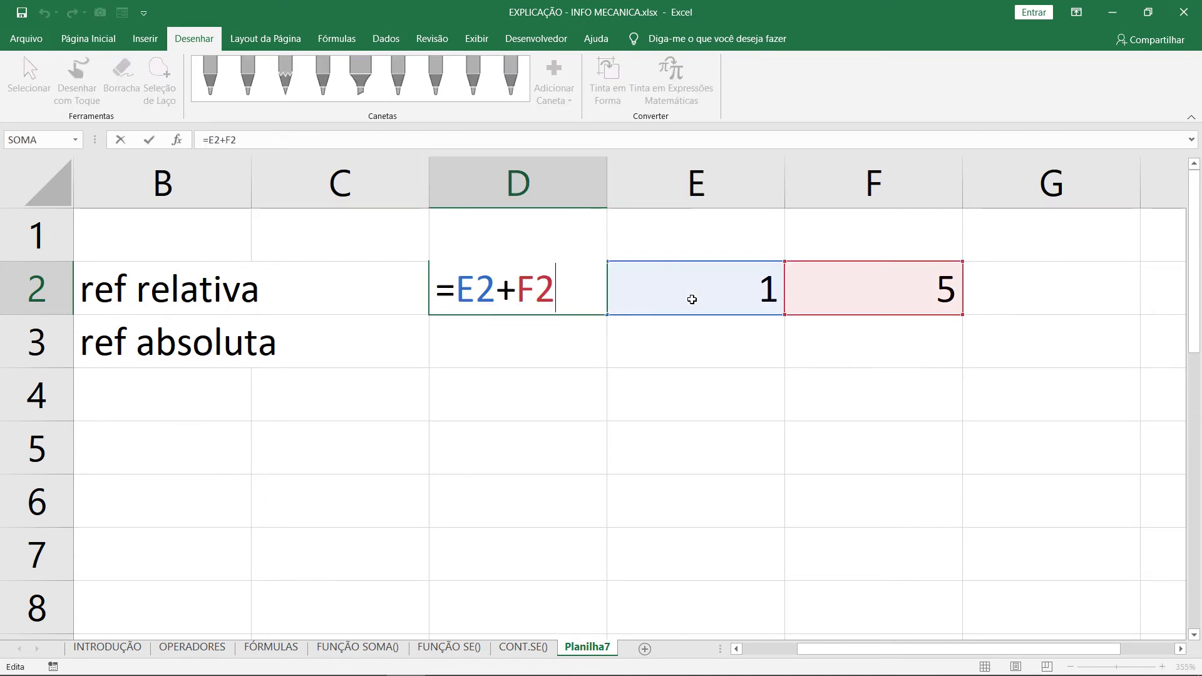
key(Escape)
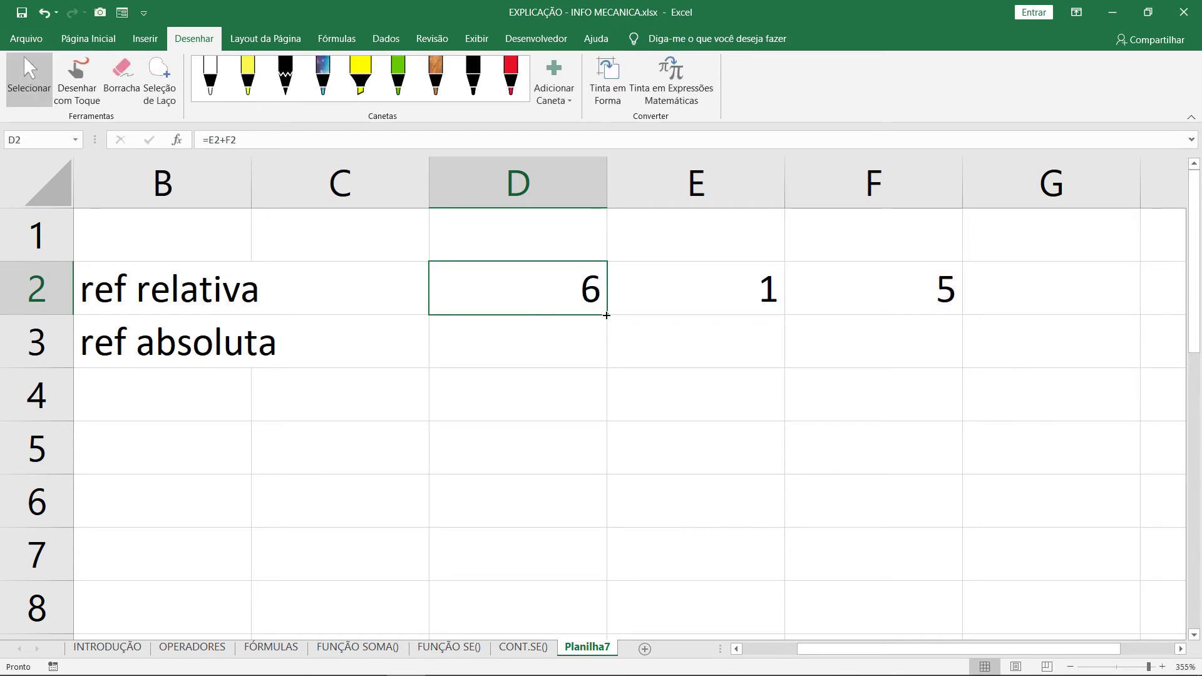
Fill the D2 formula down through D5 and inspect the copied references in D4.
drag(606, 315, 595, 469)
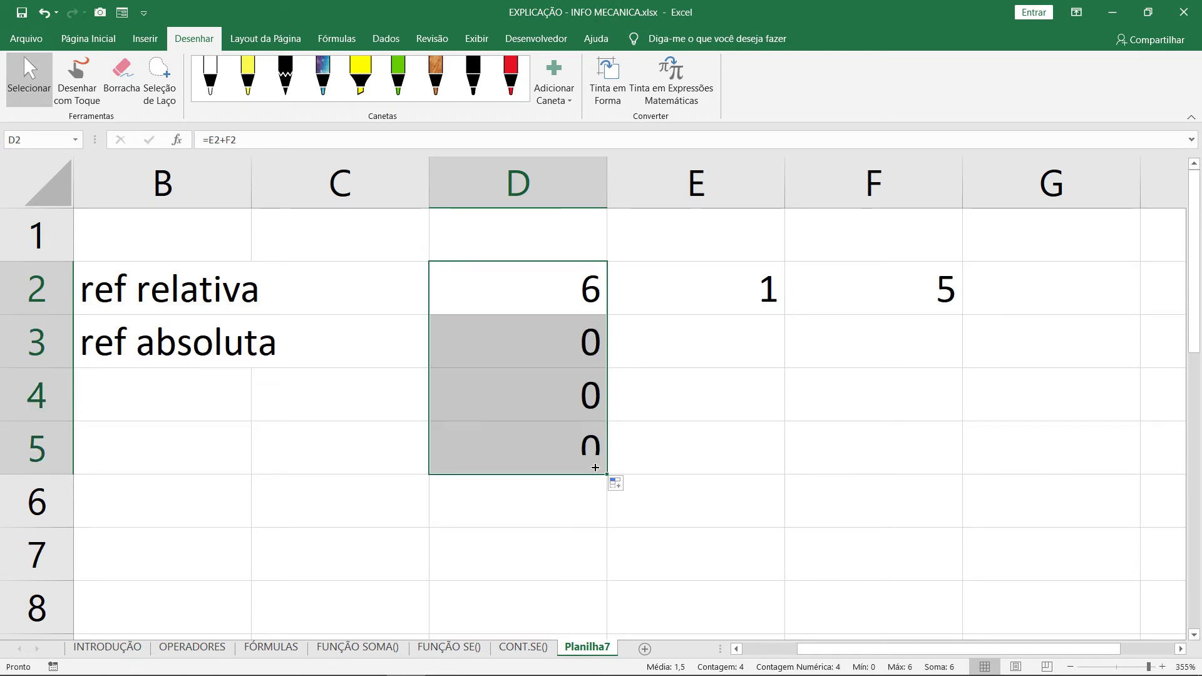
double_click(544, 384)
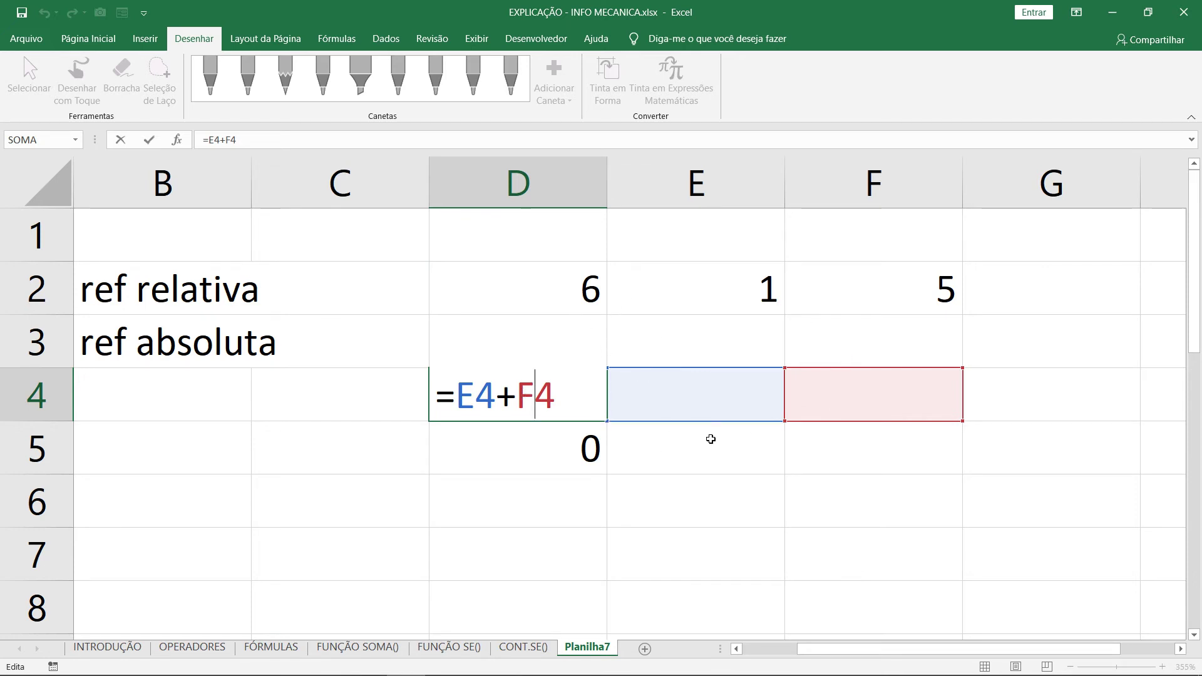
key(Return)
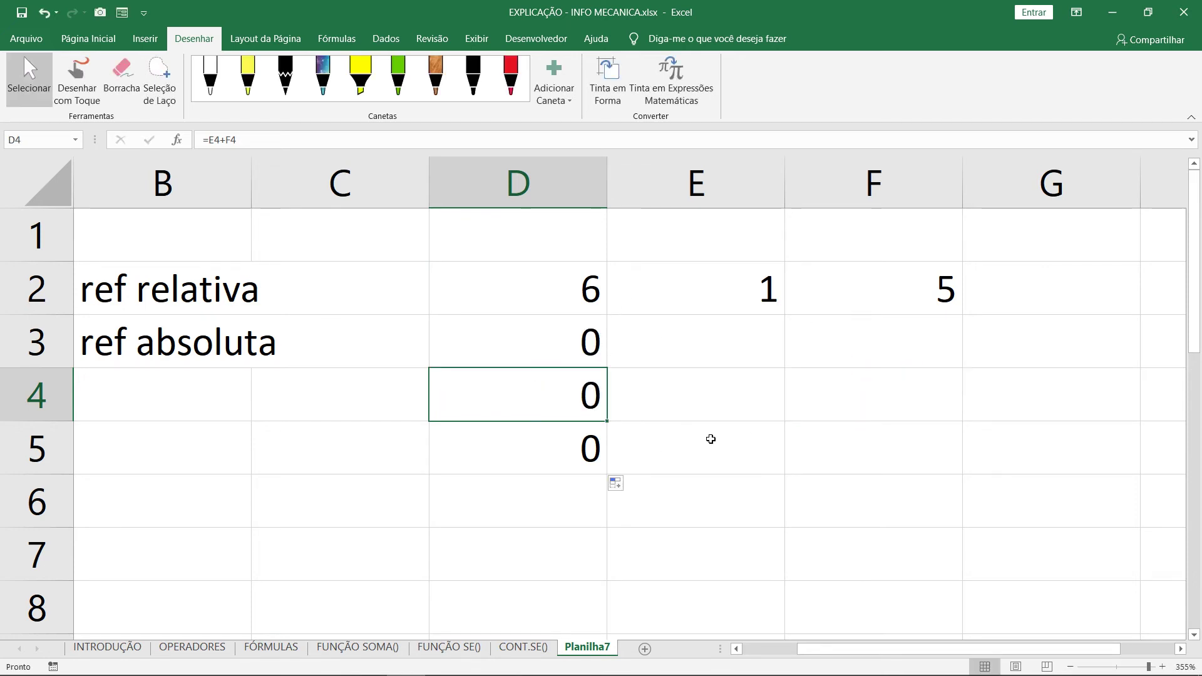
Fill the D2 formula down through D5 again and inspect the references copied into D3.
click(544, 291)
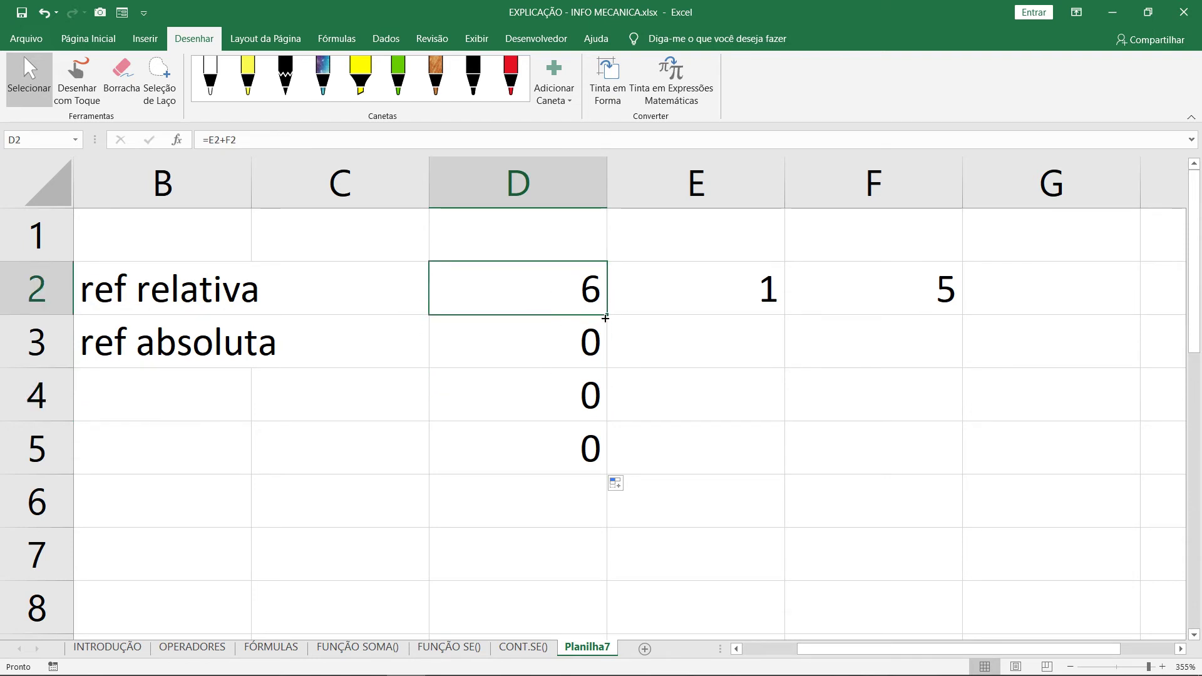
drag(604, 317, 603, 464)
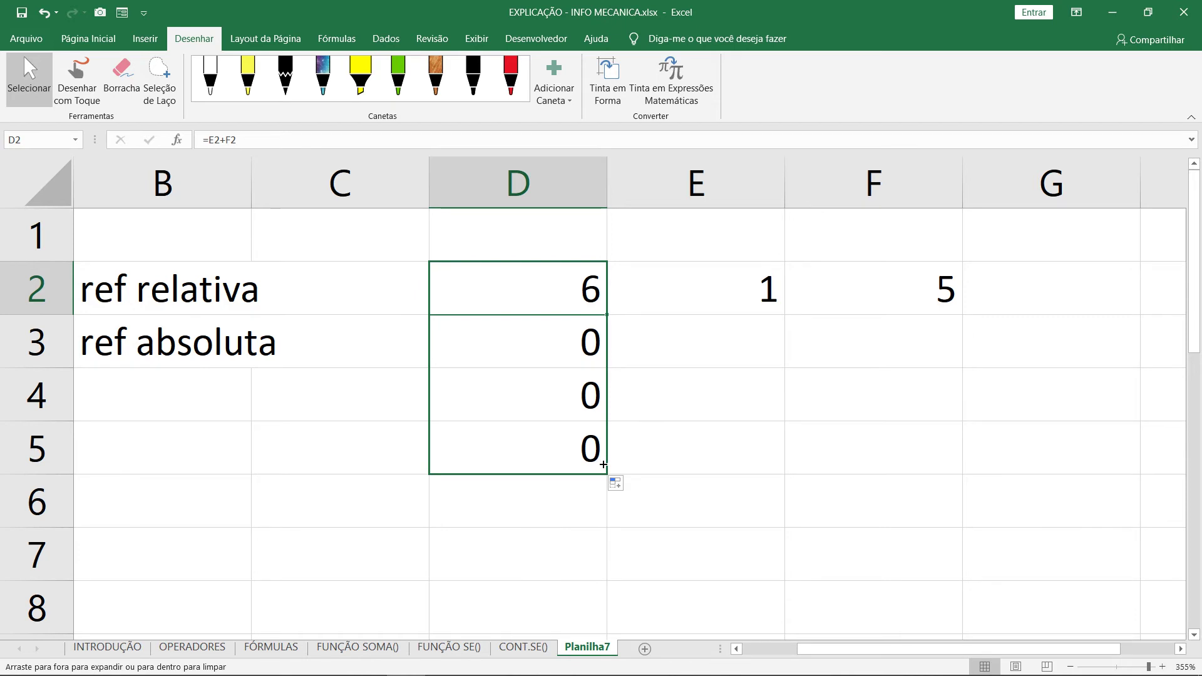
click(684, 351)
click(511, 322)
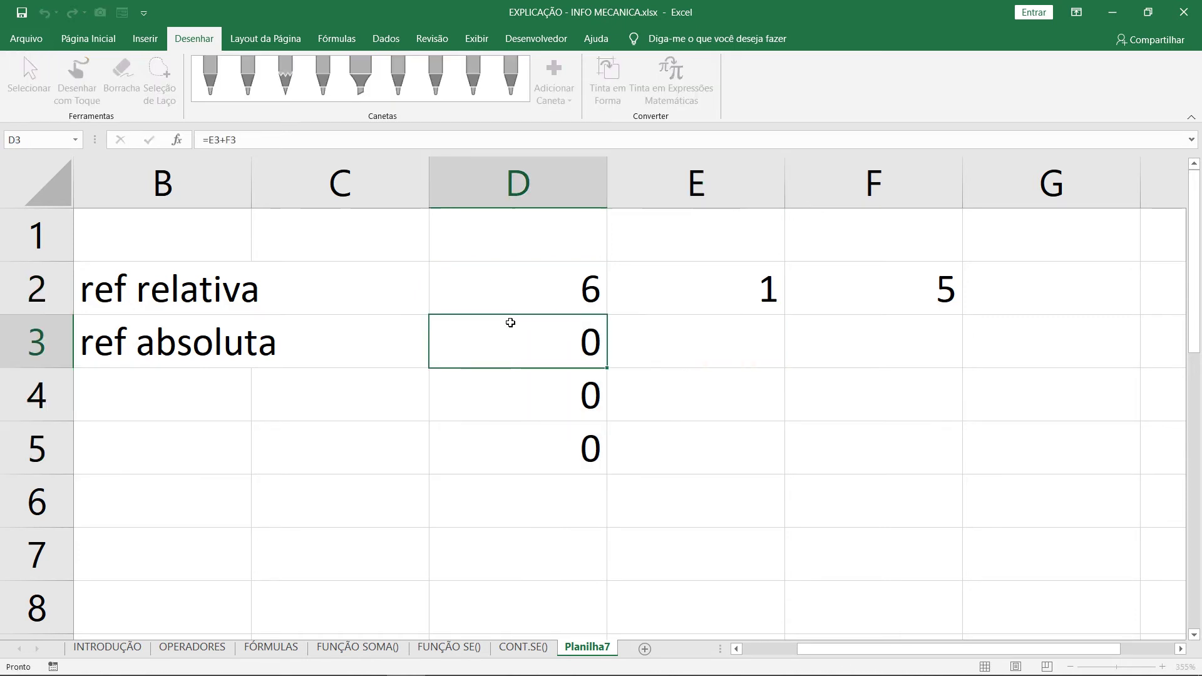
double_click(510, 322)
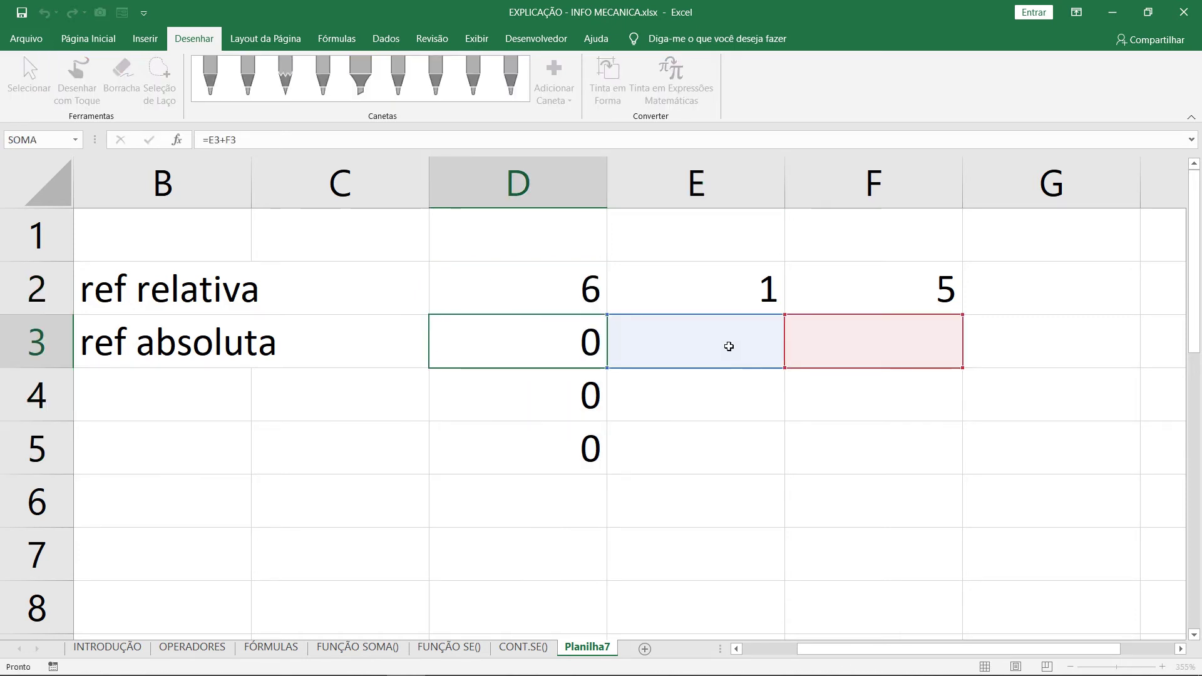
key(Escape)
Copy the D3 formula sideways into C3 to inspect its shifted references, and clear C3.
drag(609, 368, 325, 346)
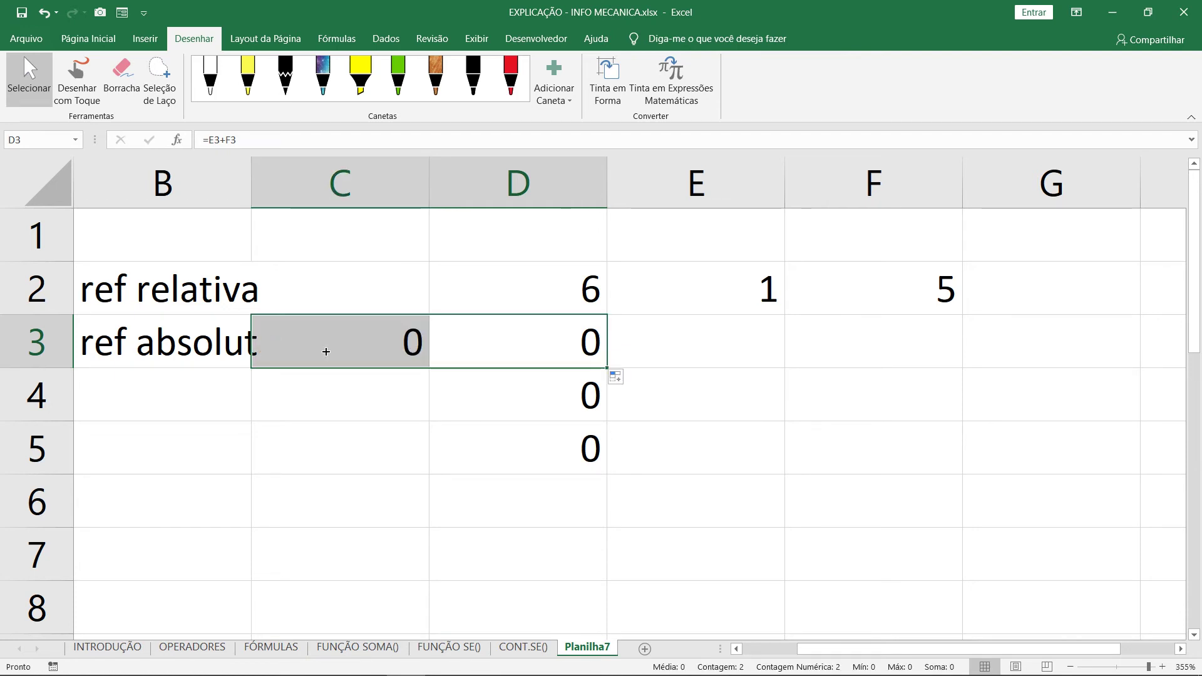
click(343, 349)
double_click(343, 348)
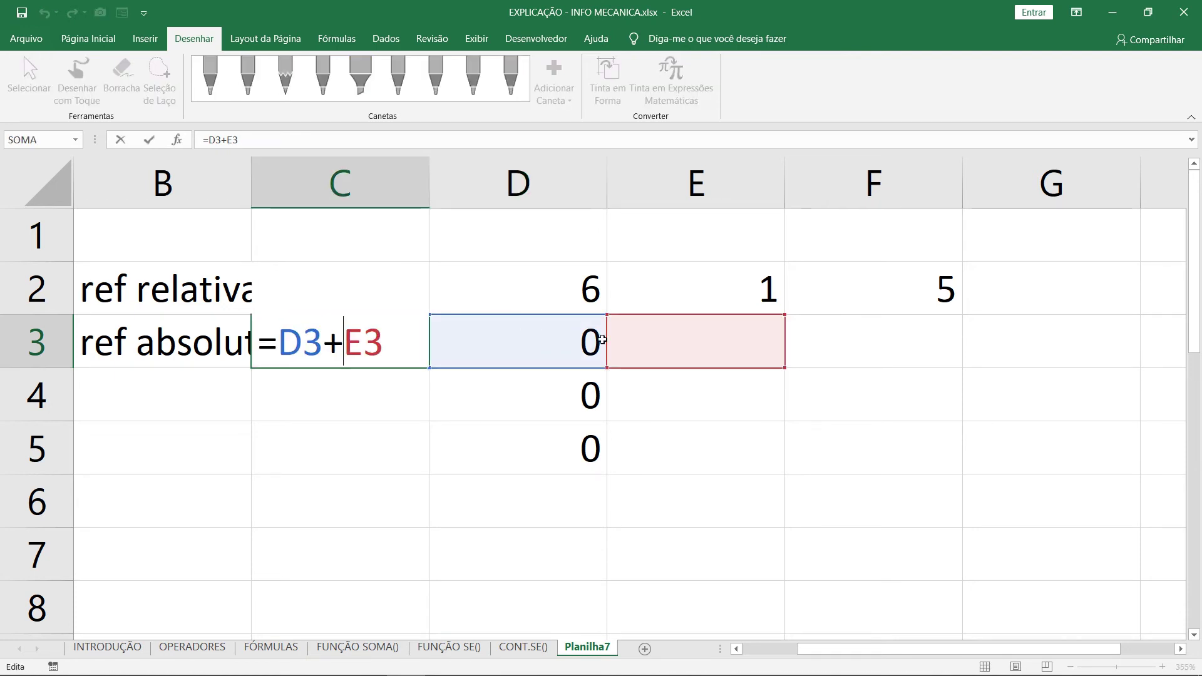
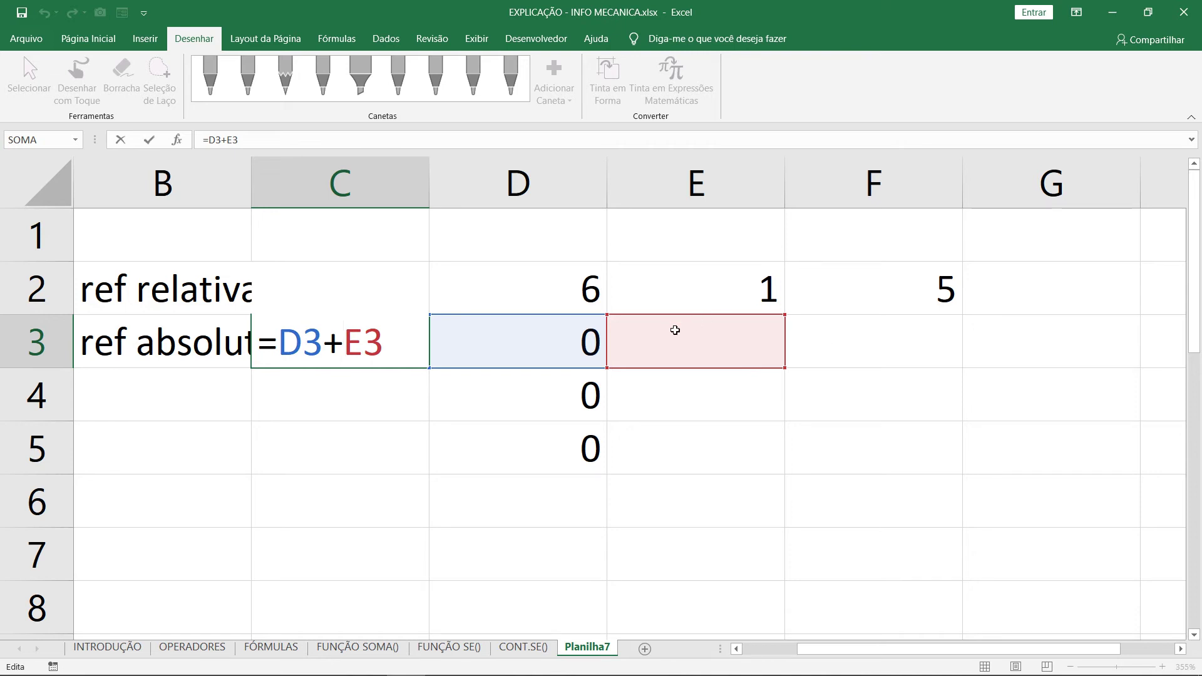
key(ctrl+Return)
key(Delete)
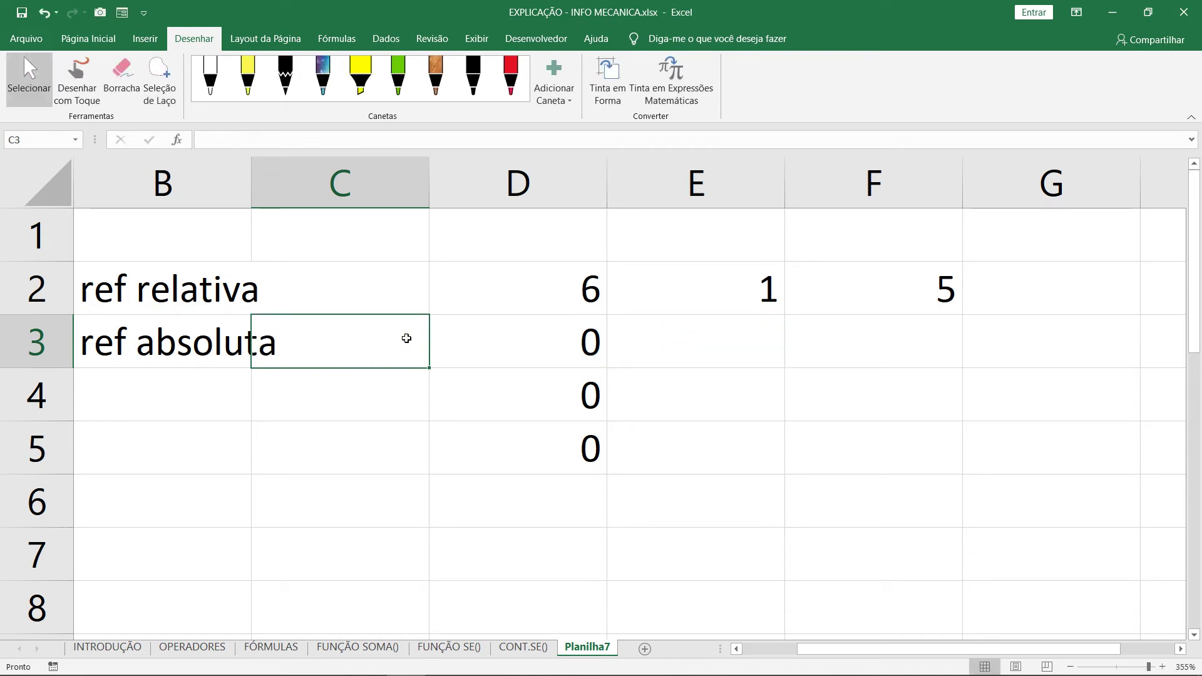
Fill the D3 formula down through D5, and copy the D2 formula sideways into C2 to inspect its references.
click(552, 346)
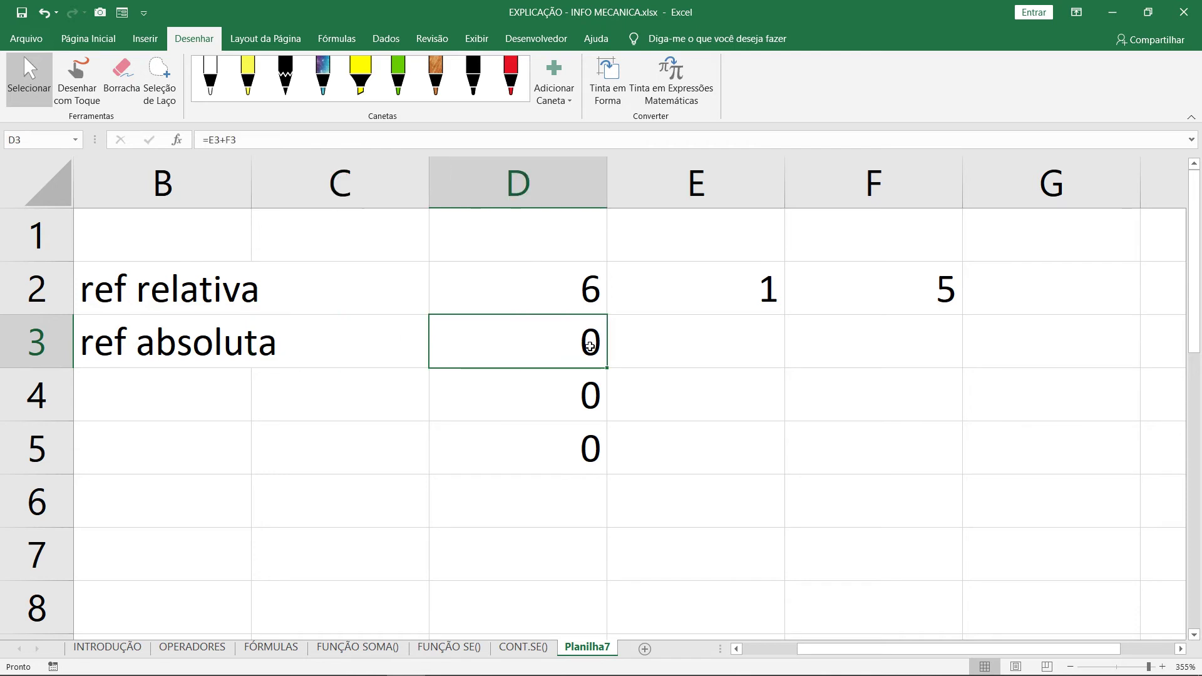
drag(606, 370, 602, 470)
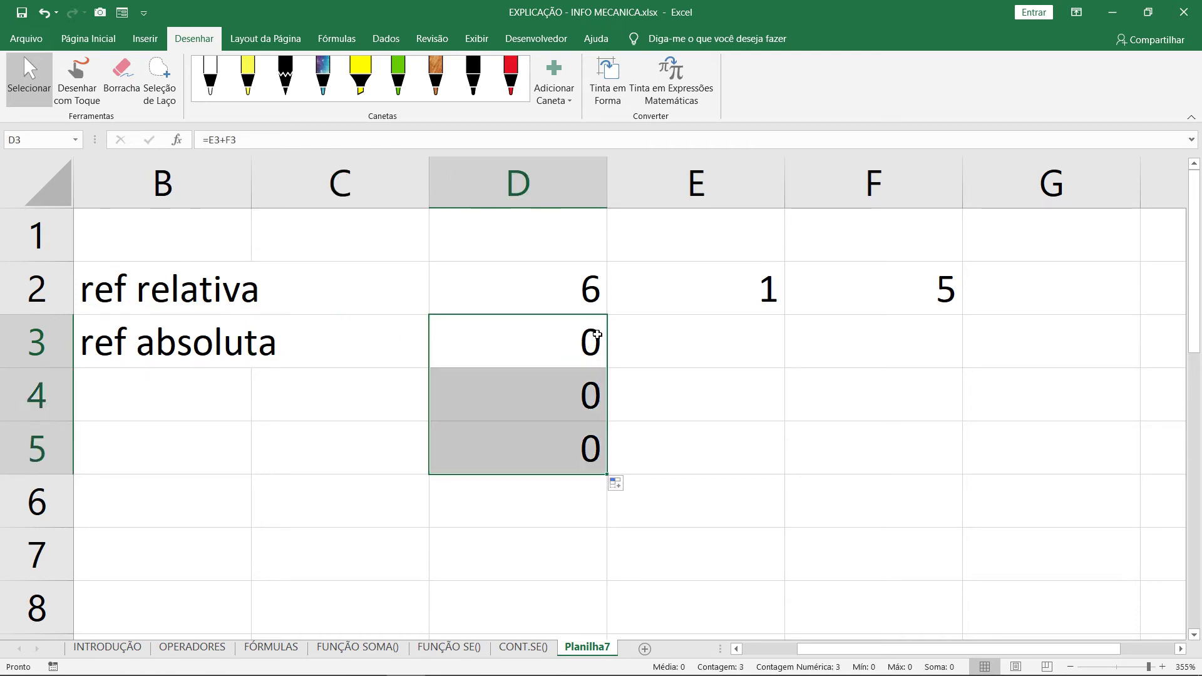
click(598, 289)
drag(606, 314, 314, 303)
click(333, 289)
double_click(342, 289)
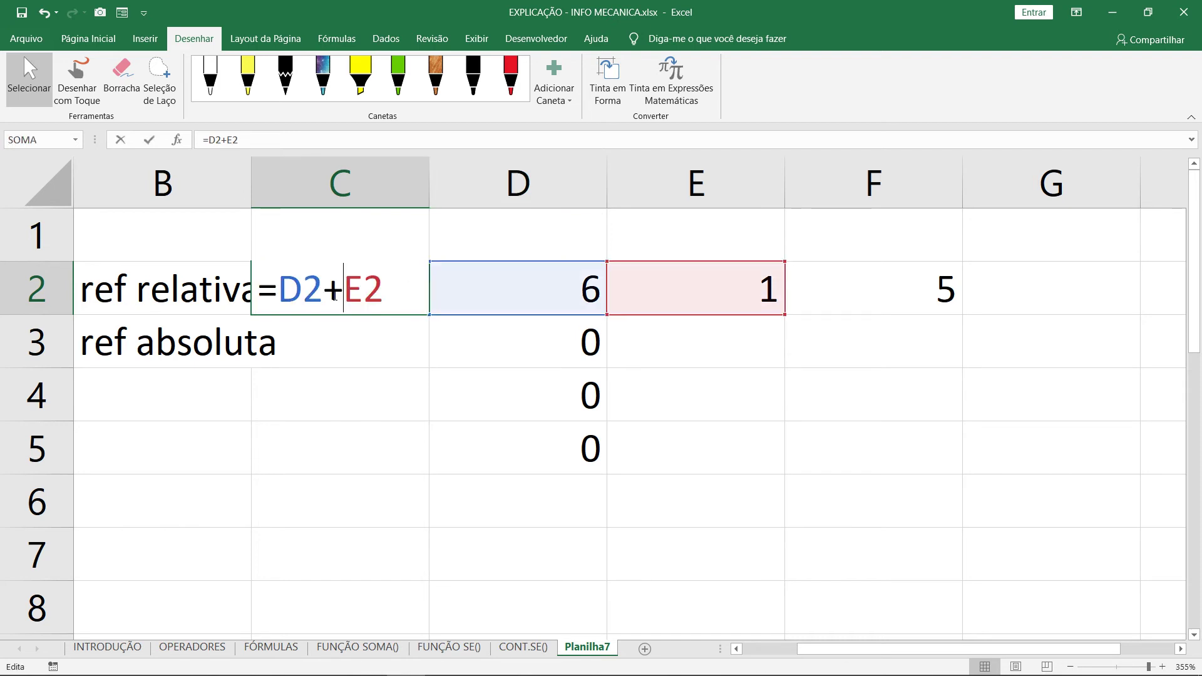
key(Escape)
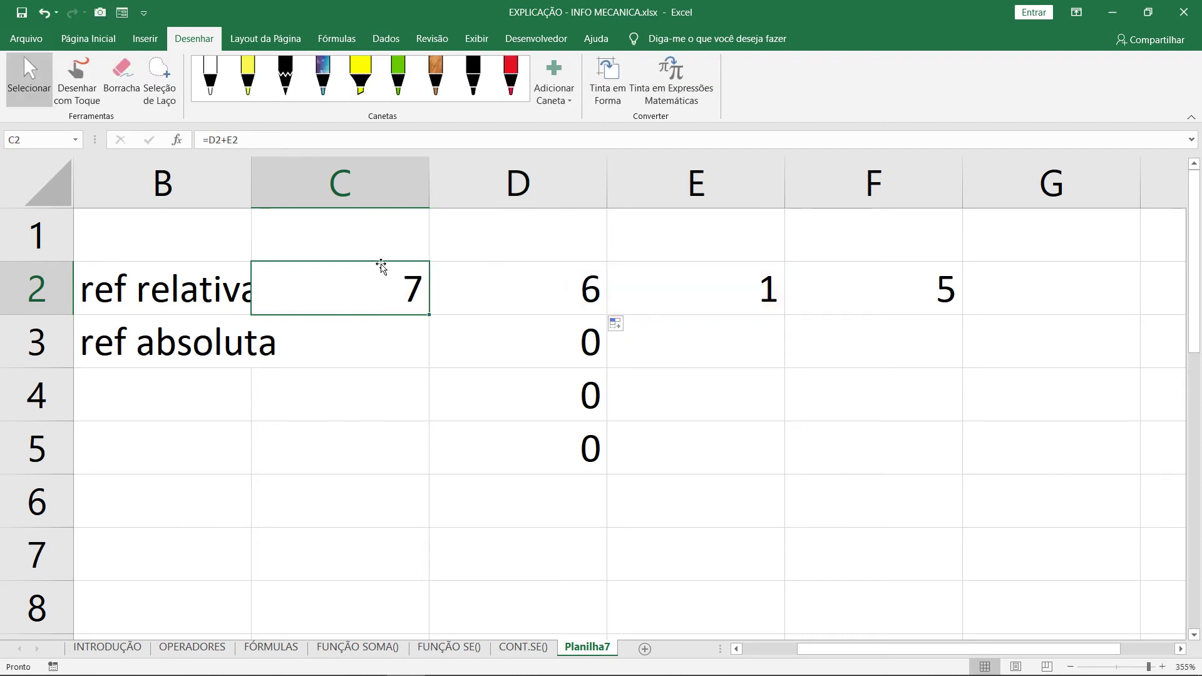
Clear the copied formulas from C2 and from the range D3:D6.
key(Delete)
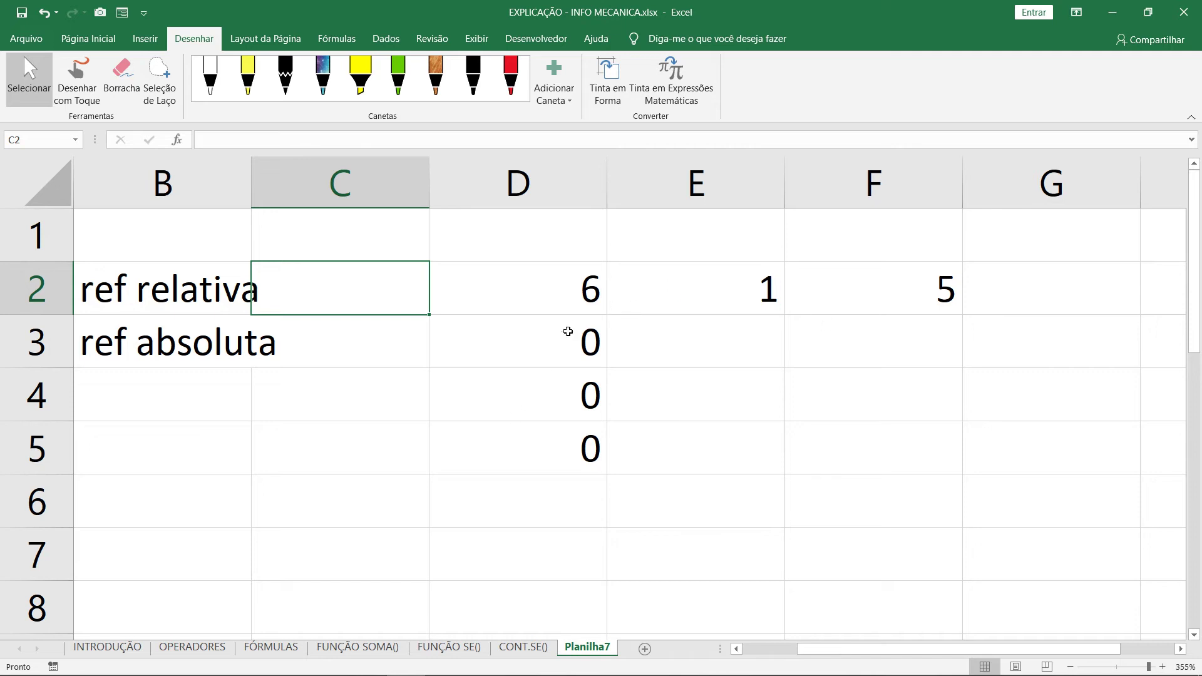
drag(564, 330, 547, 483)
key(Delete)
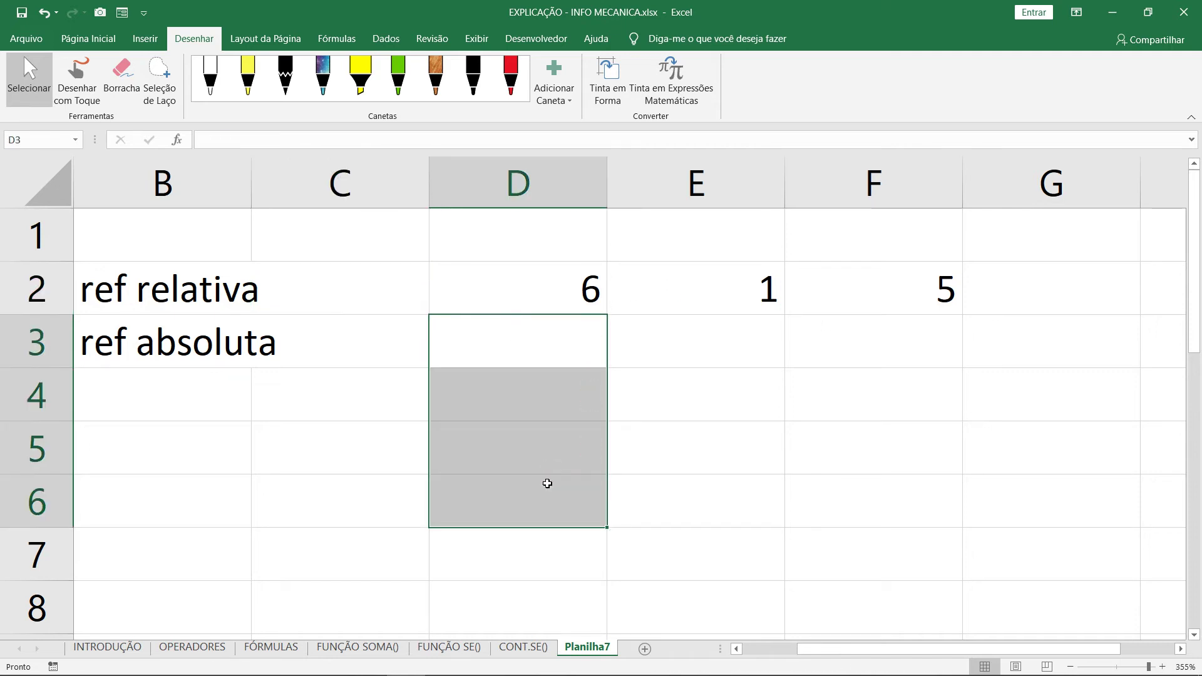
Enter the headers custo in cell E1 and lucro in cell F1.
click(682, 238)
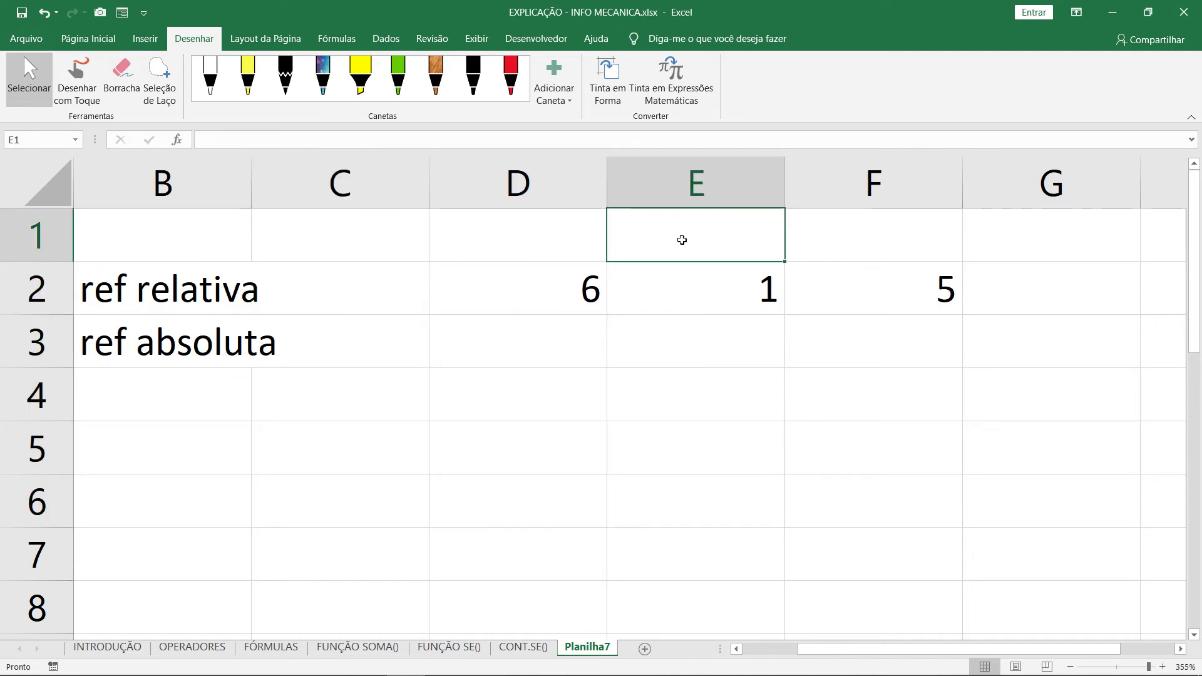
text(custo)
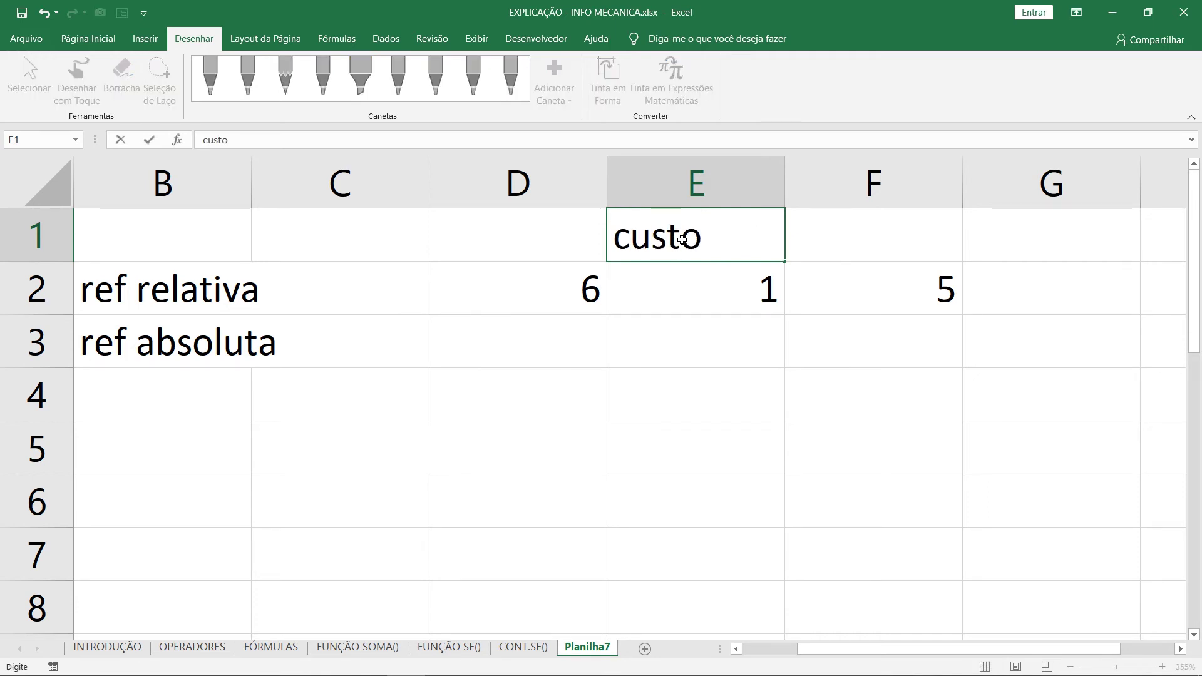
key(Tab)
text(lucro)
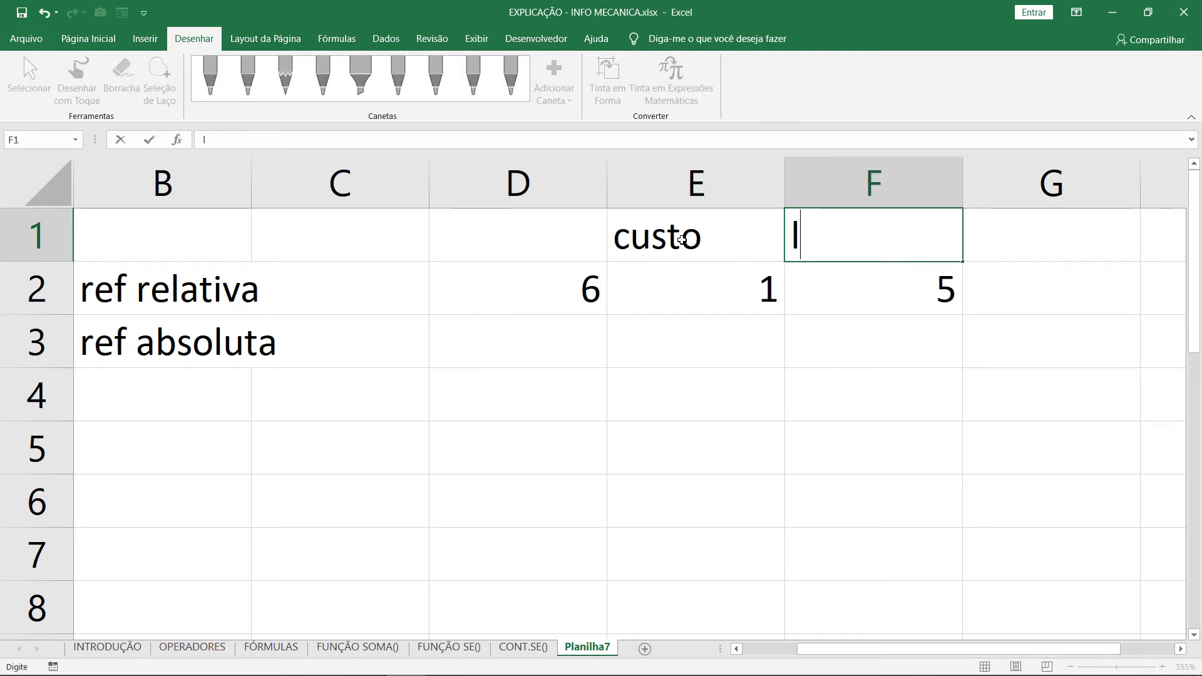
key(Tab)
key(Left)
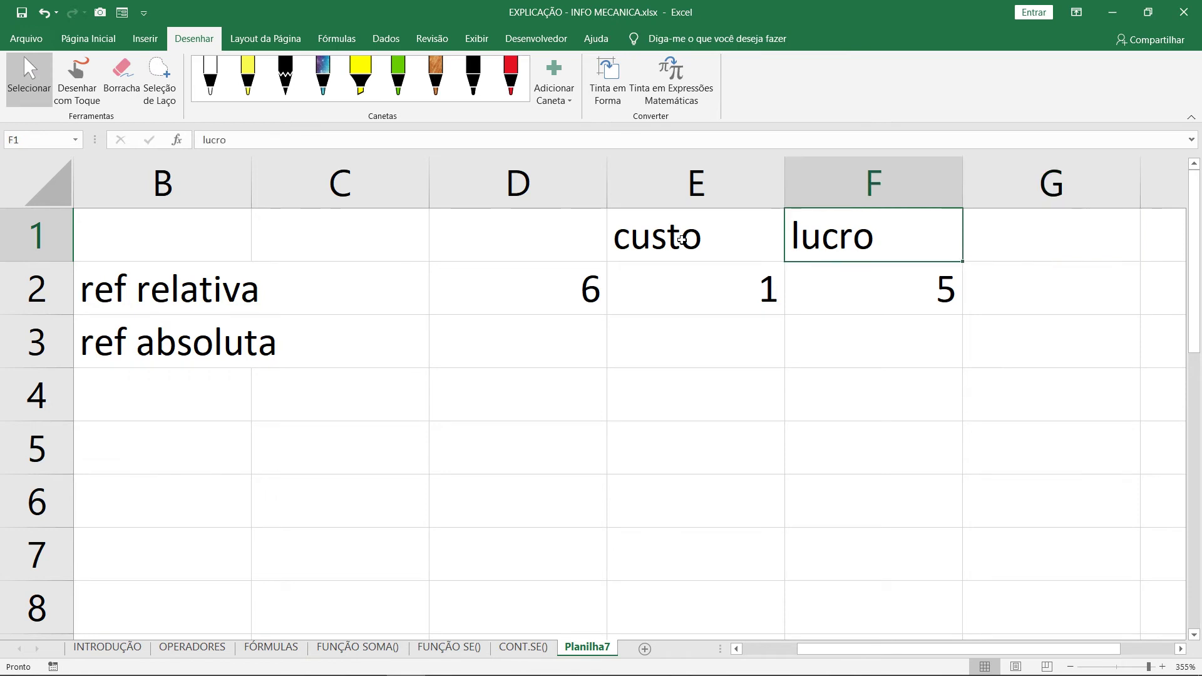
Set the custo value in E2 to 10 and the lucro value in F2 to 50%.
key(Right)
key(Down)
key(Left)
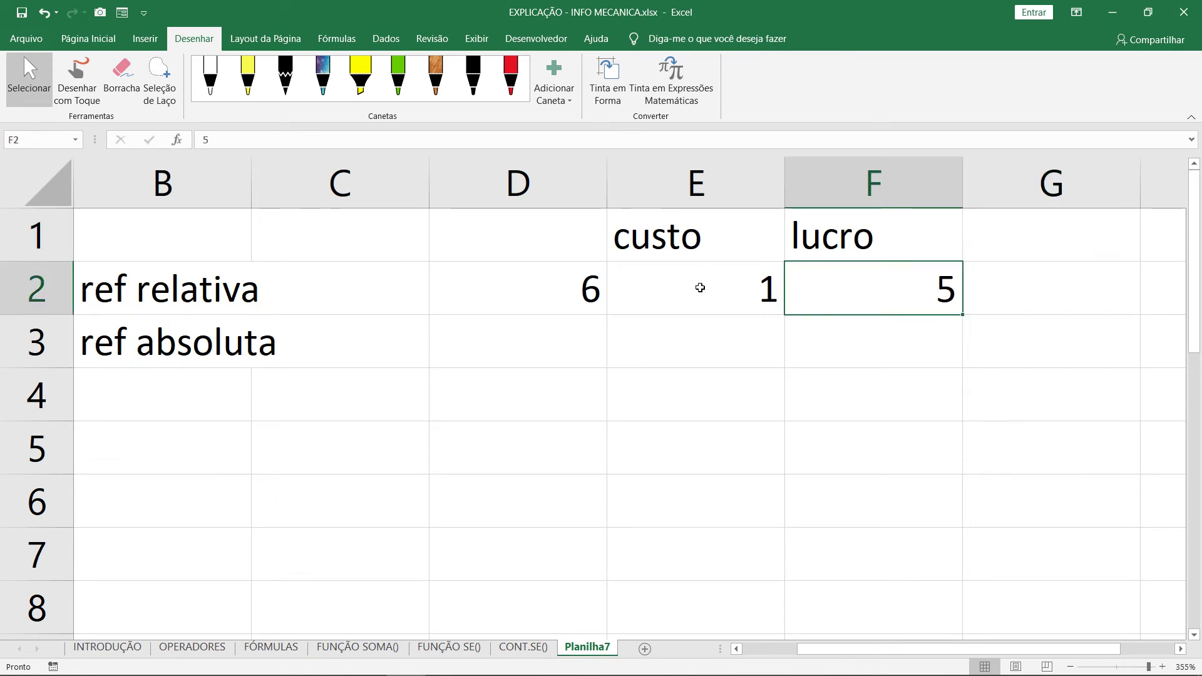
click(763, 290)
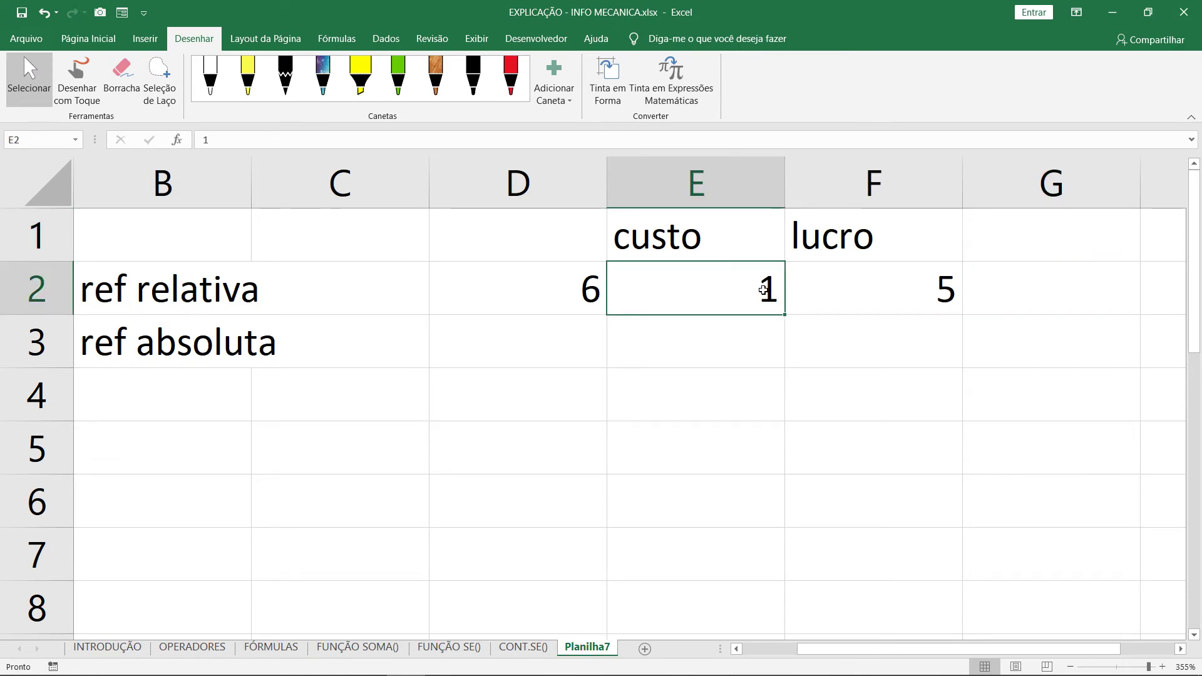
text(10)
key(Return)
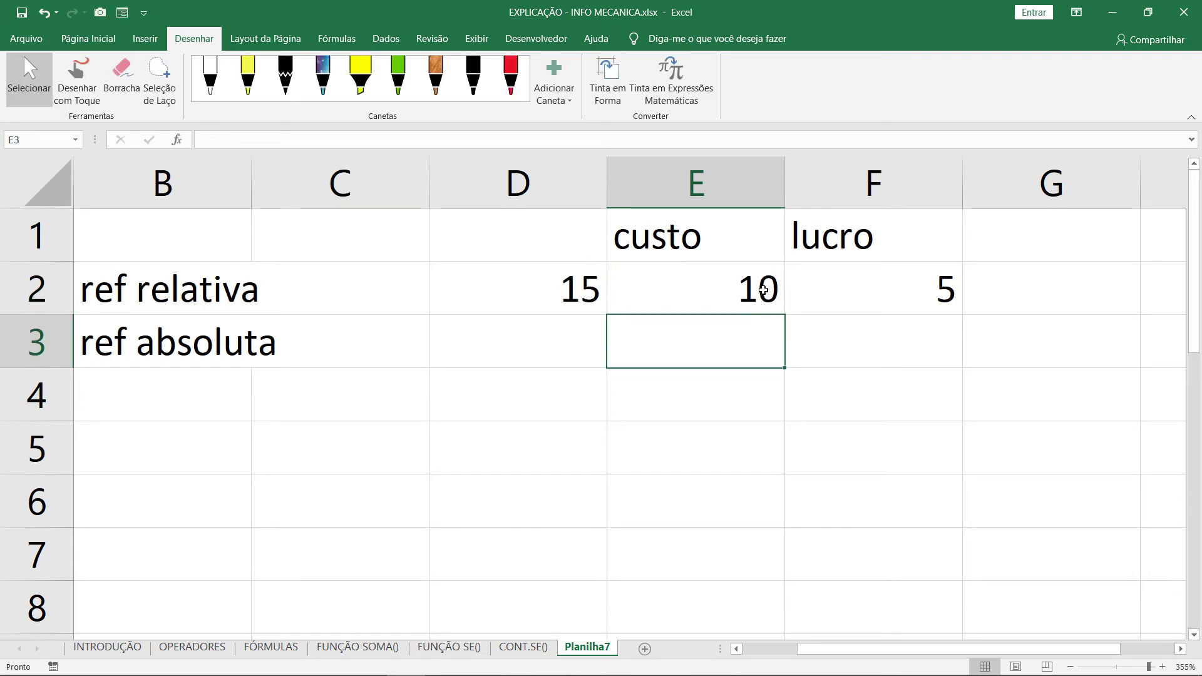
click(851, 292)
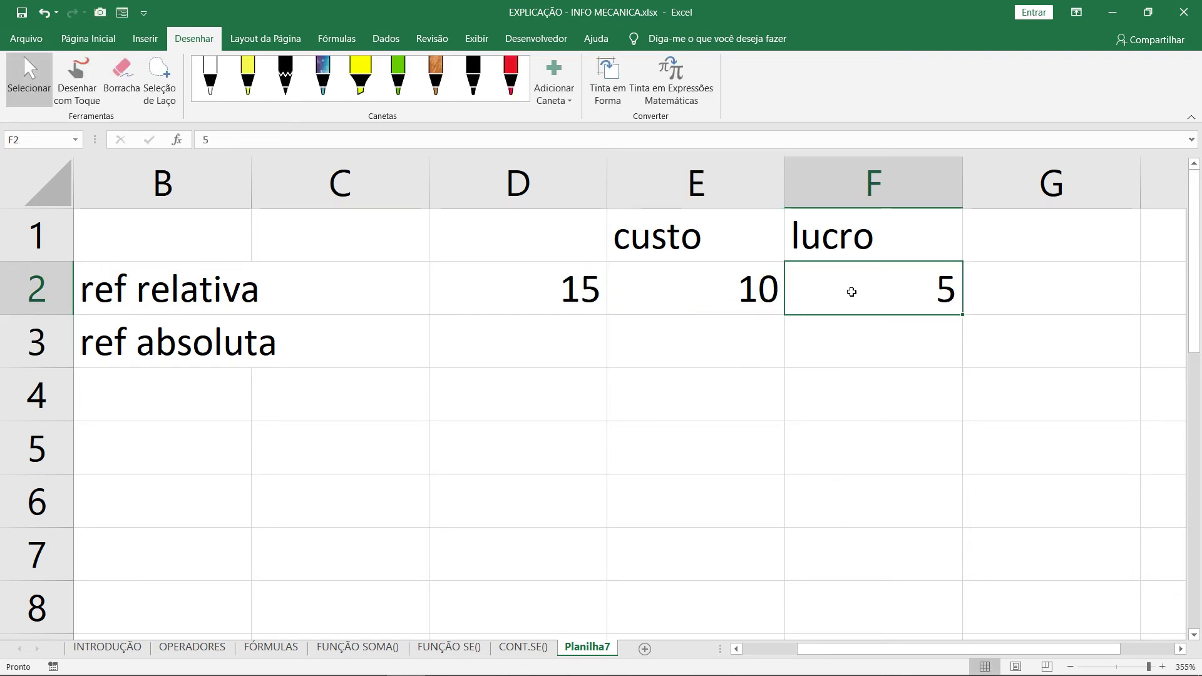
text(50%)
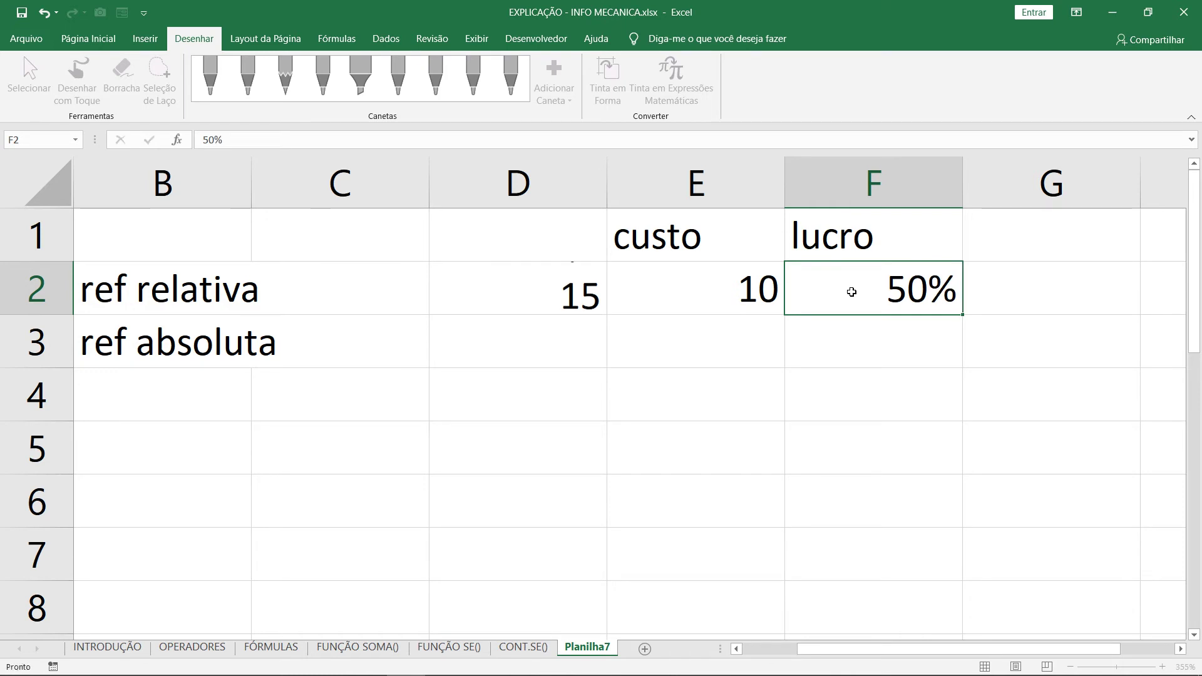
key(Return)
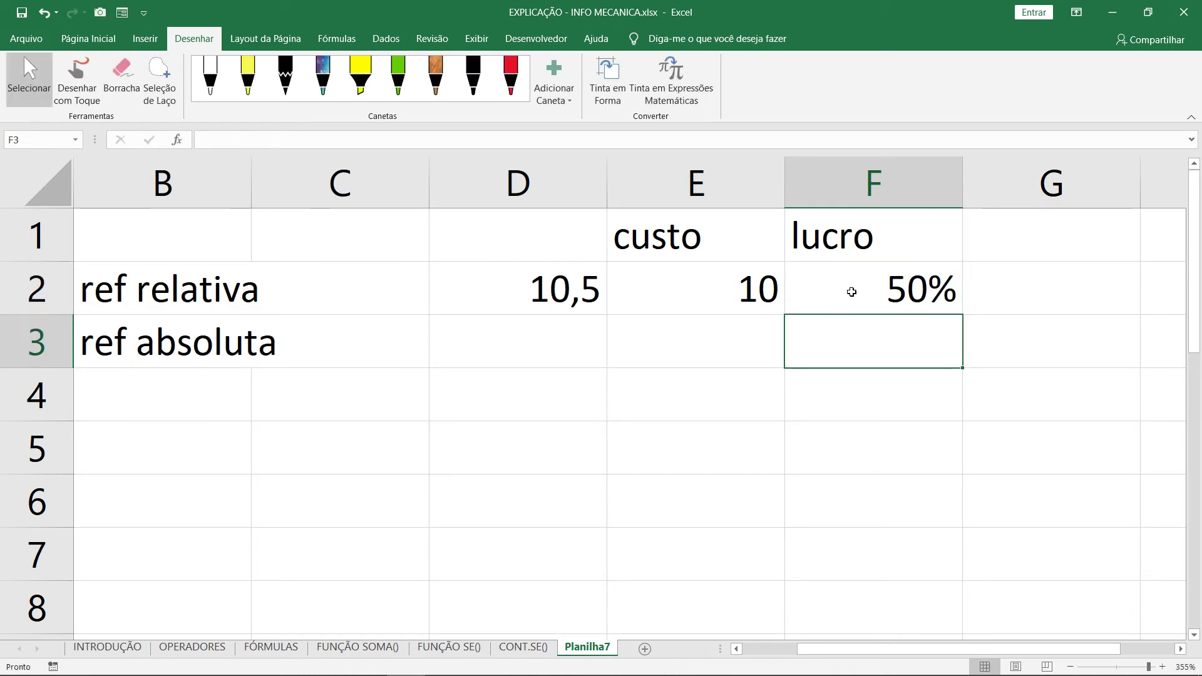
Delete the sum formula from cell D2.
click(581, 307)
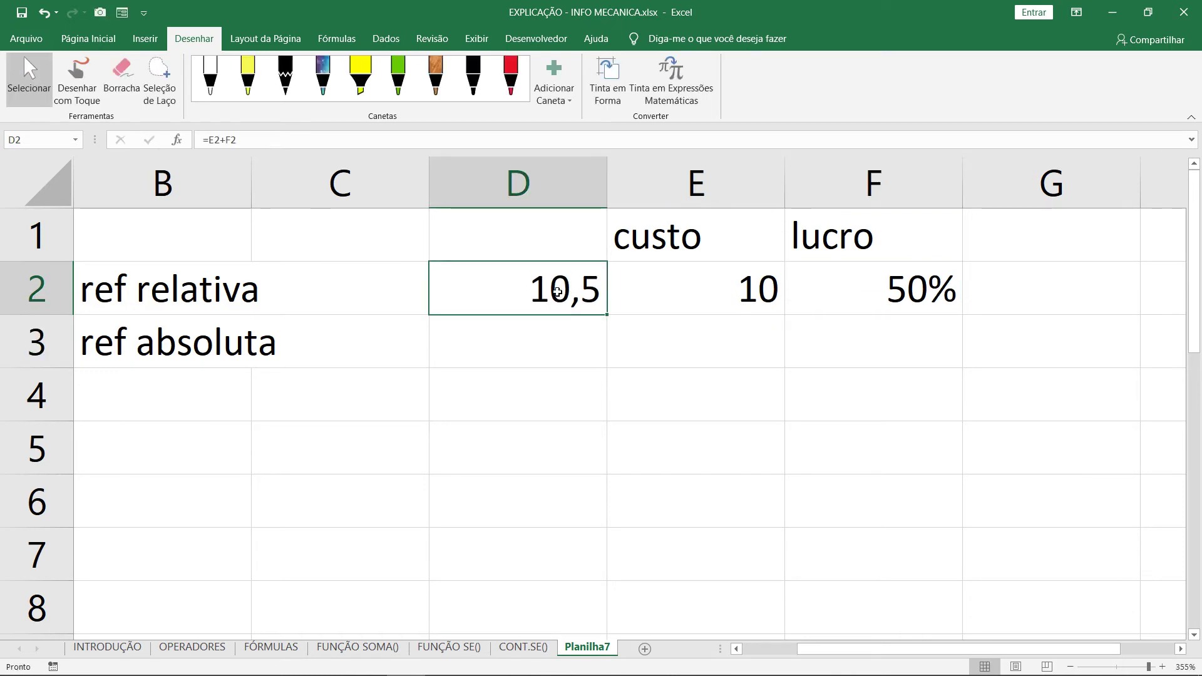
double_click(557, 290)
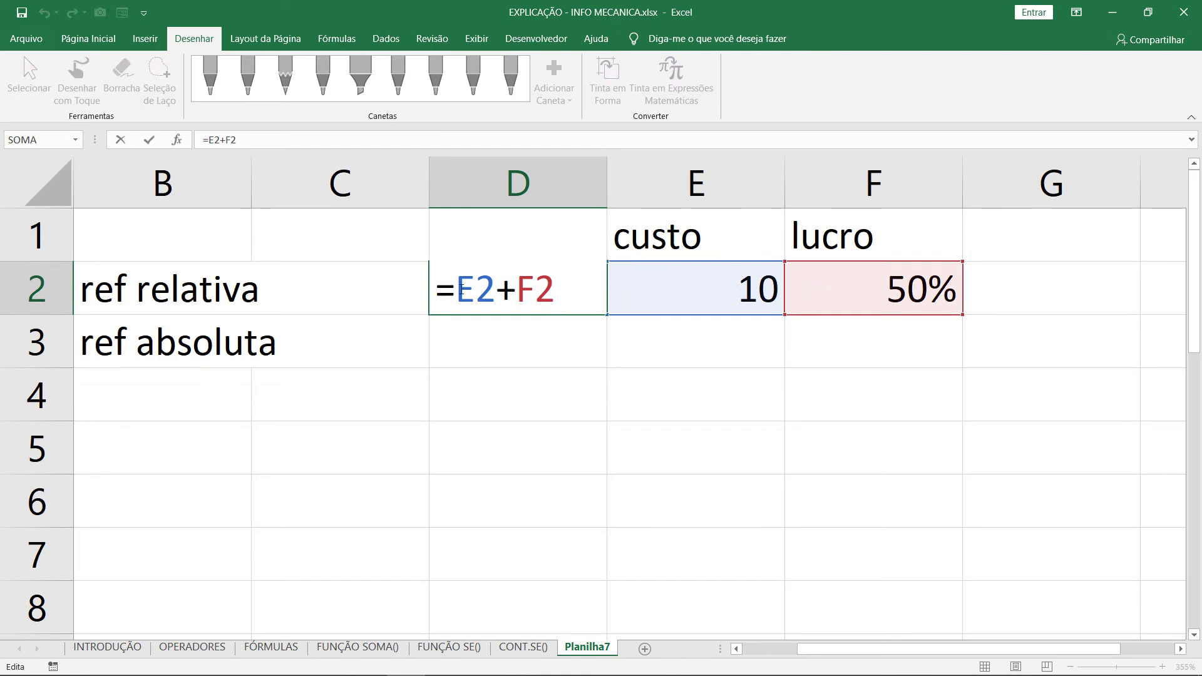
key(shift+Home)
key(BackSpace)
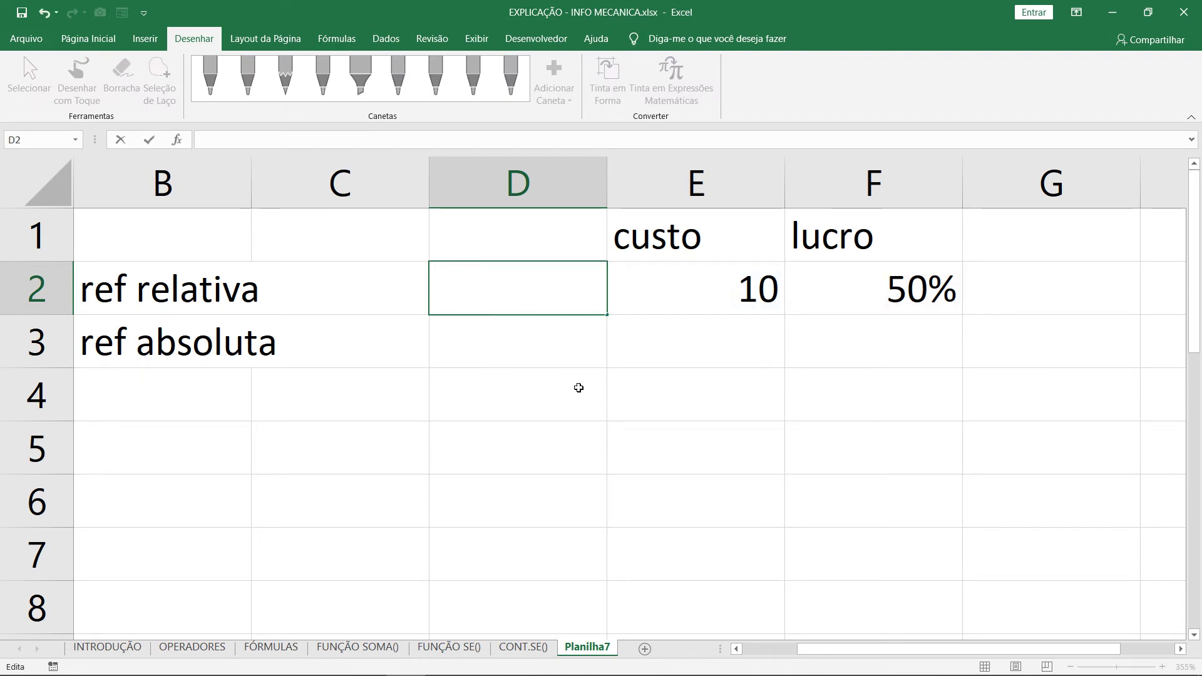
key(Return)
Enter the formula =E2*F2 in cell D2 to multiply custo by lucro, and reselect the cell to review it.
click(884, 282)
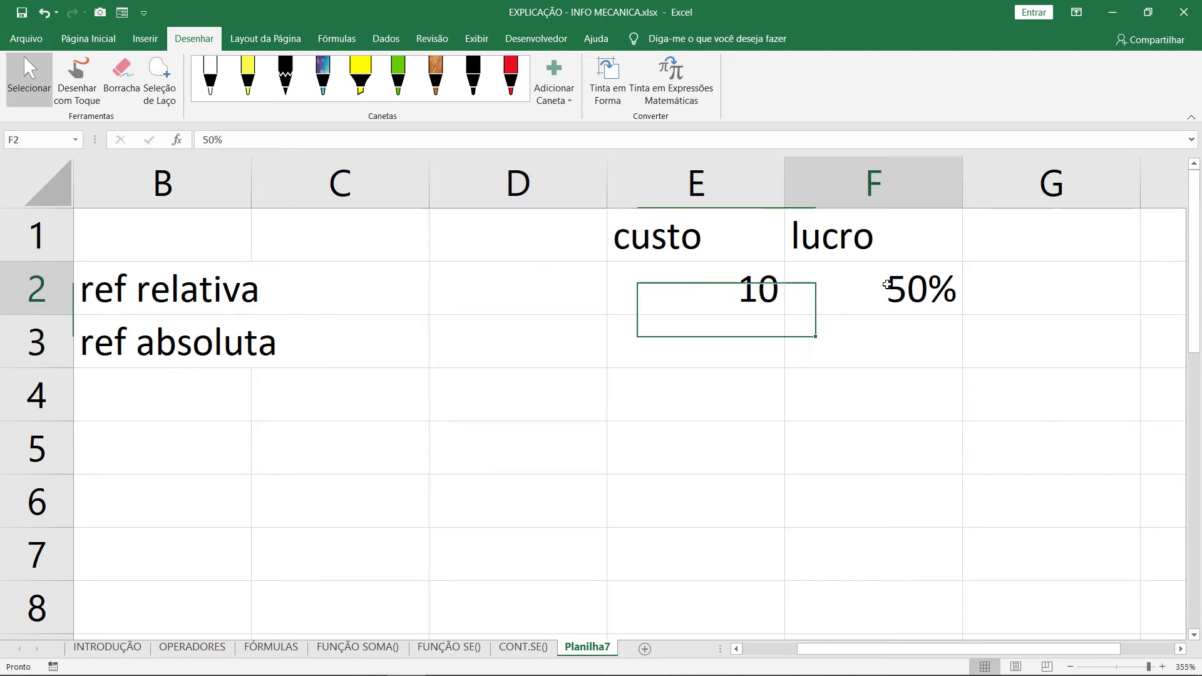
click(562, 305)
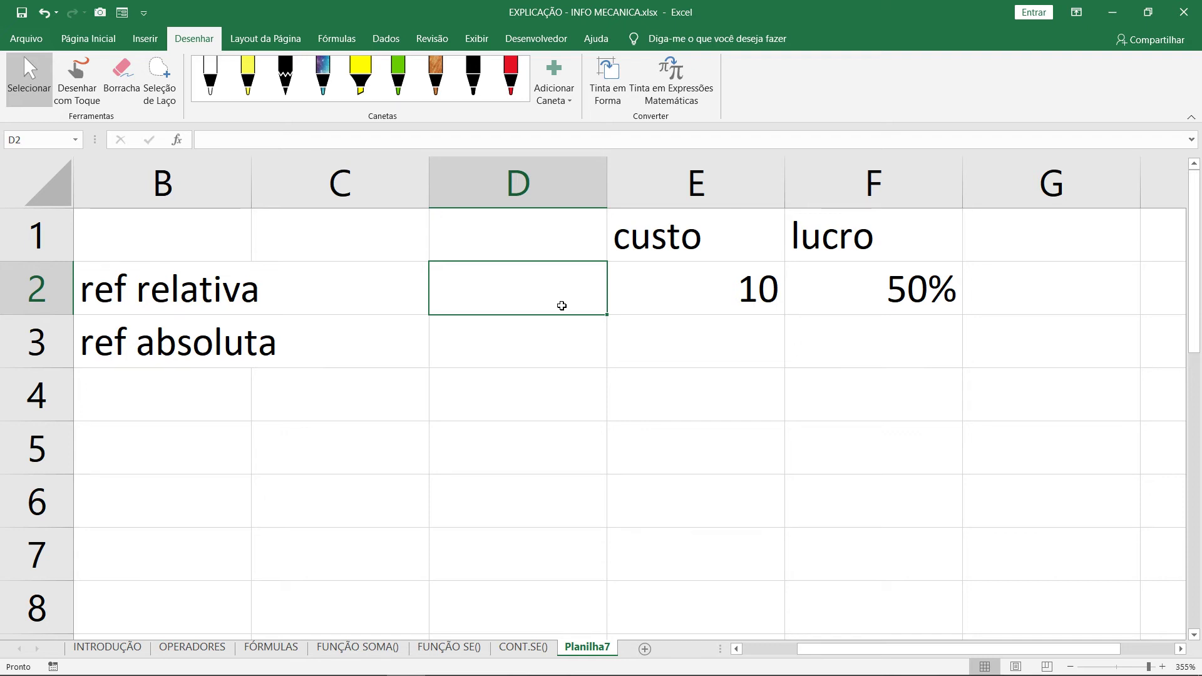
text(=)
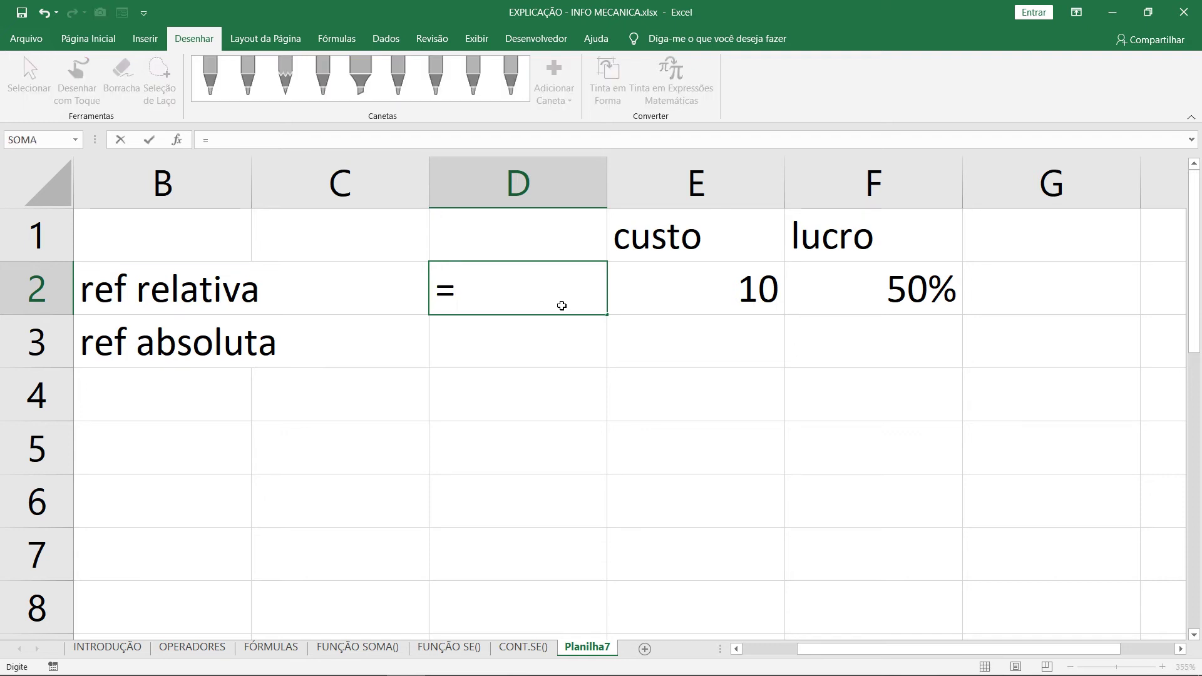
key(Right)
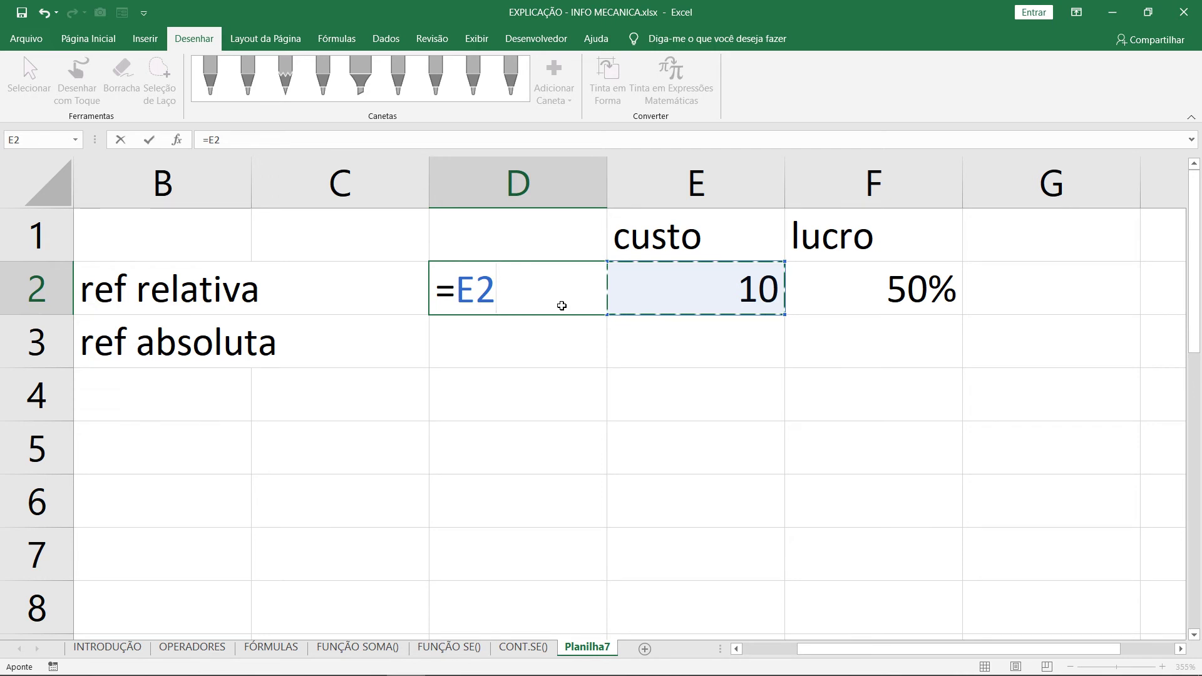
text(*)
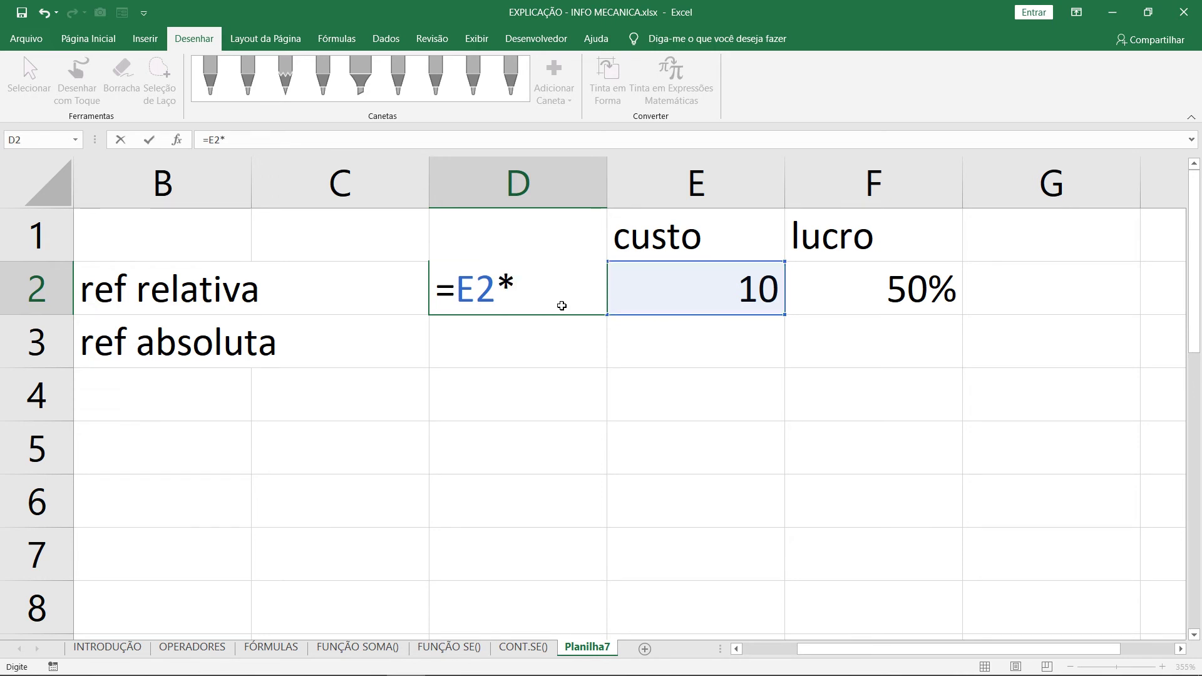
key(Right)
key(Right)
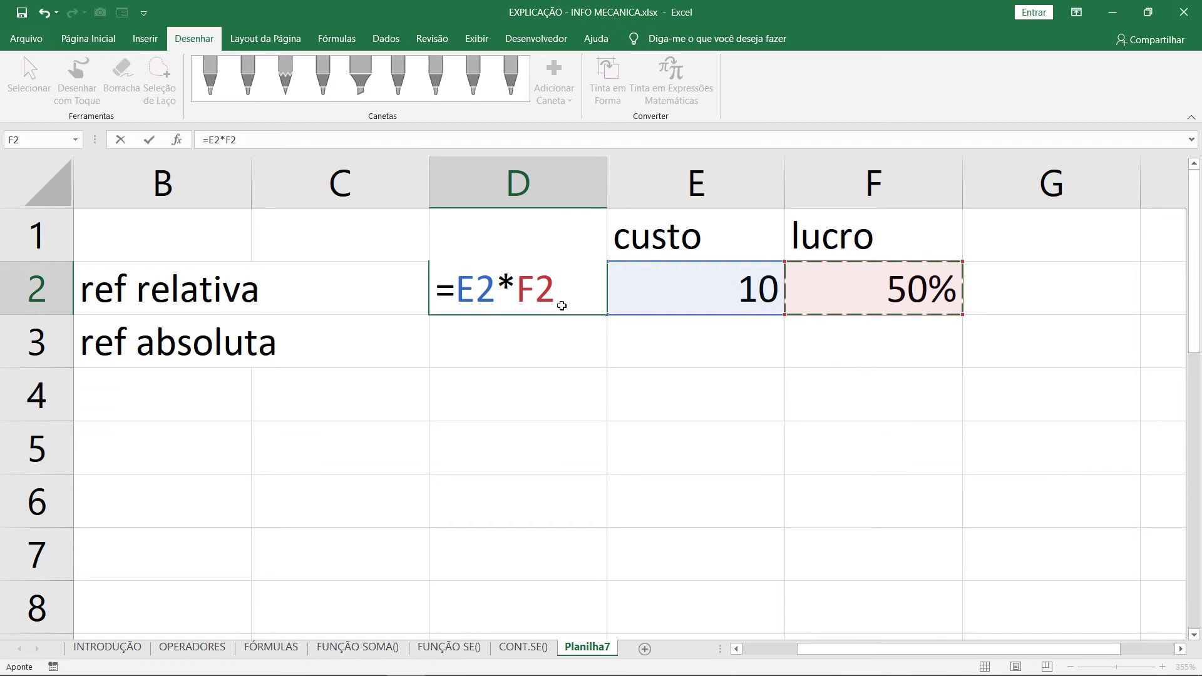
key(Return)
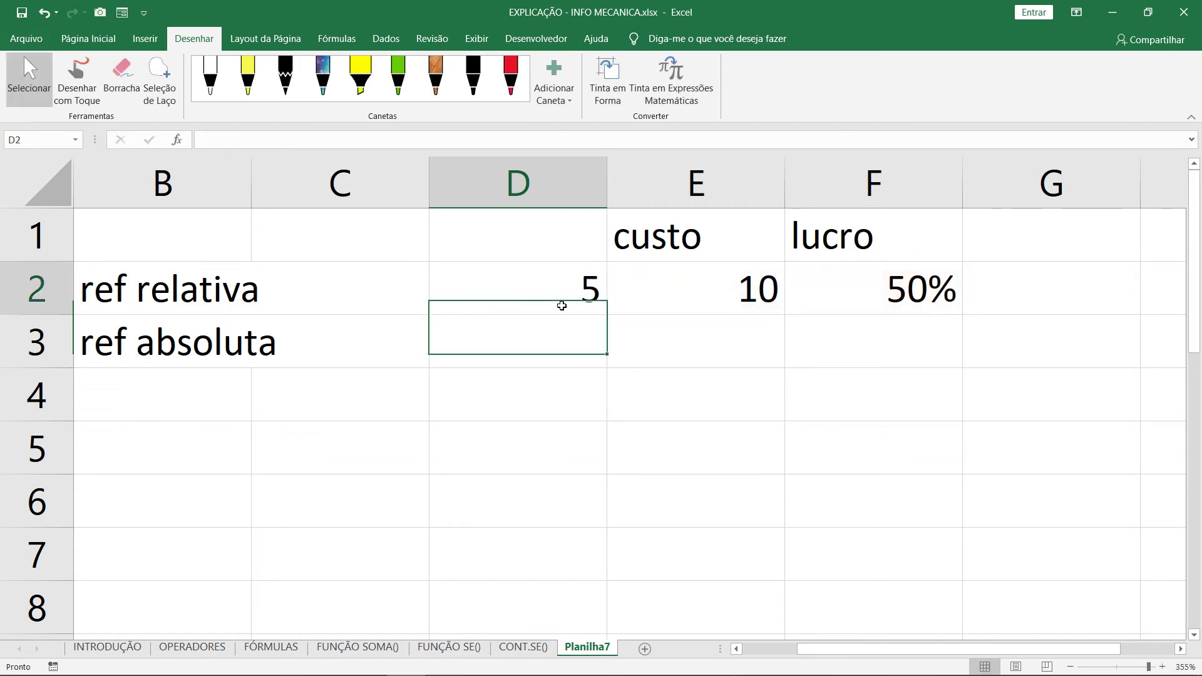
click(561, 305)
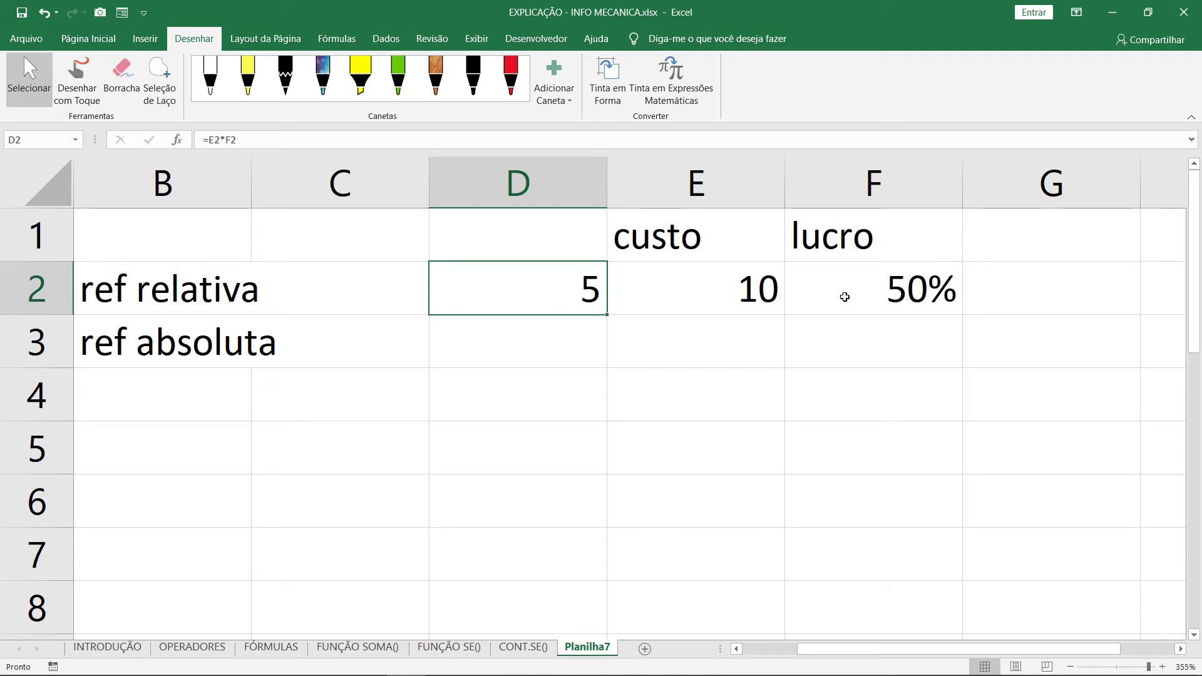
Enter the header venda in cell D1 and apply the currency format to cells D2 and E2.
double_click(530, 244)
key(Return)
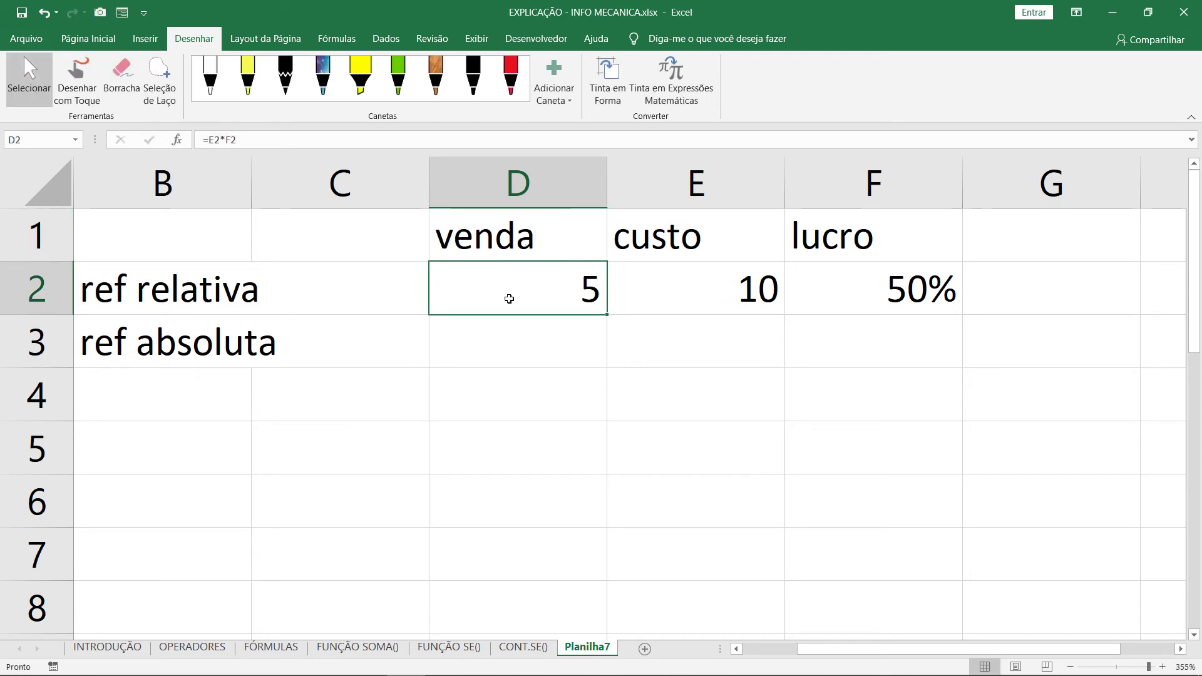
click(763, 300)
drag(520, 275, 760, 279)
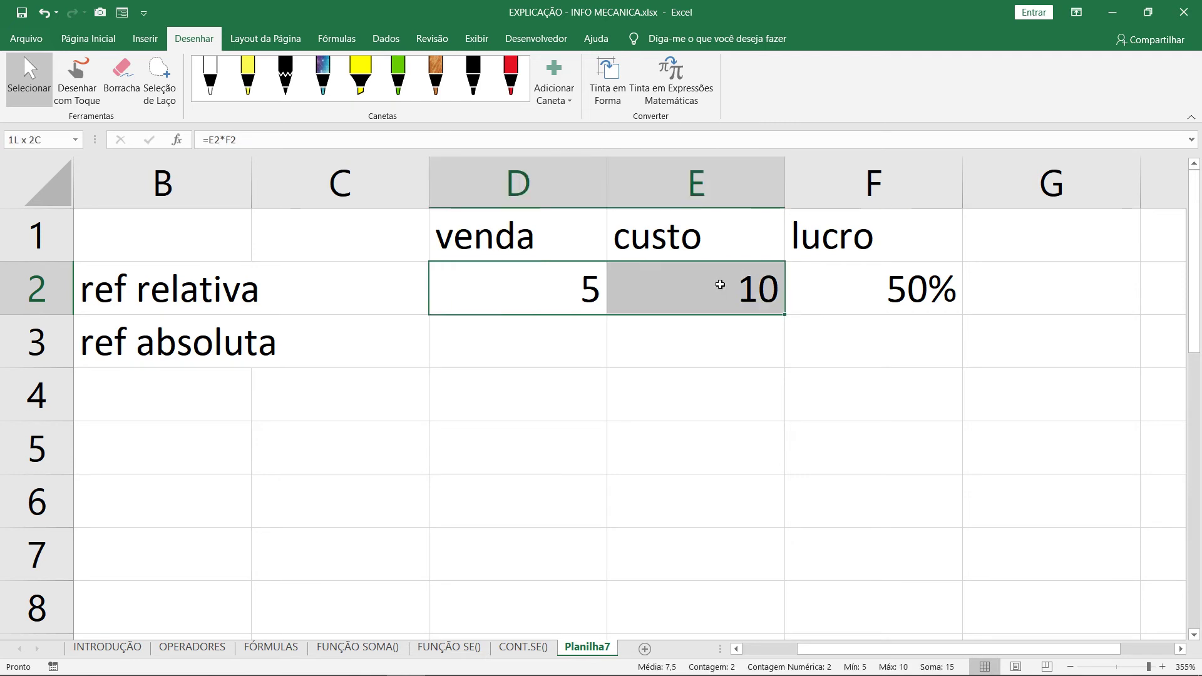
right_click(558, 303)
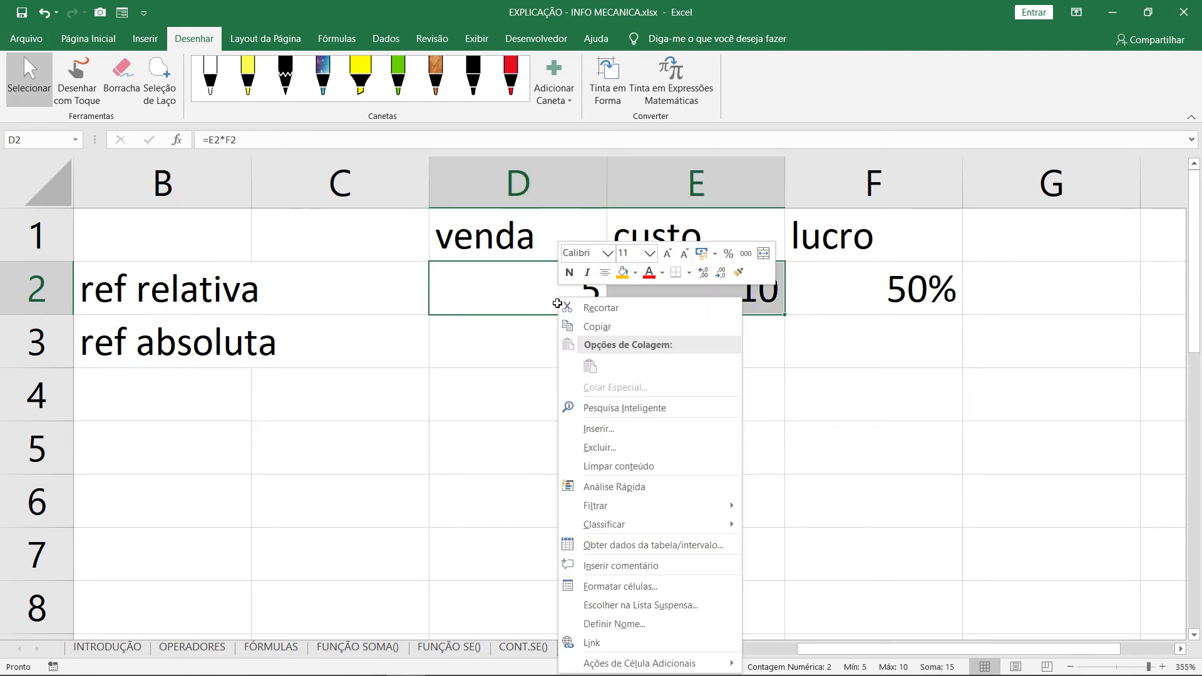
click(704, 253)
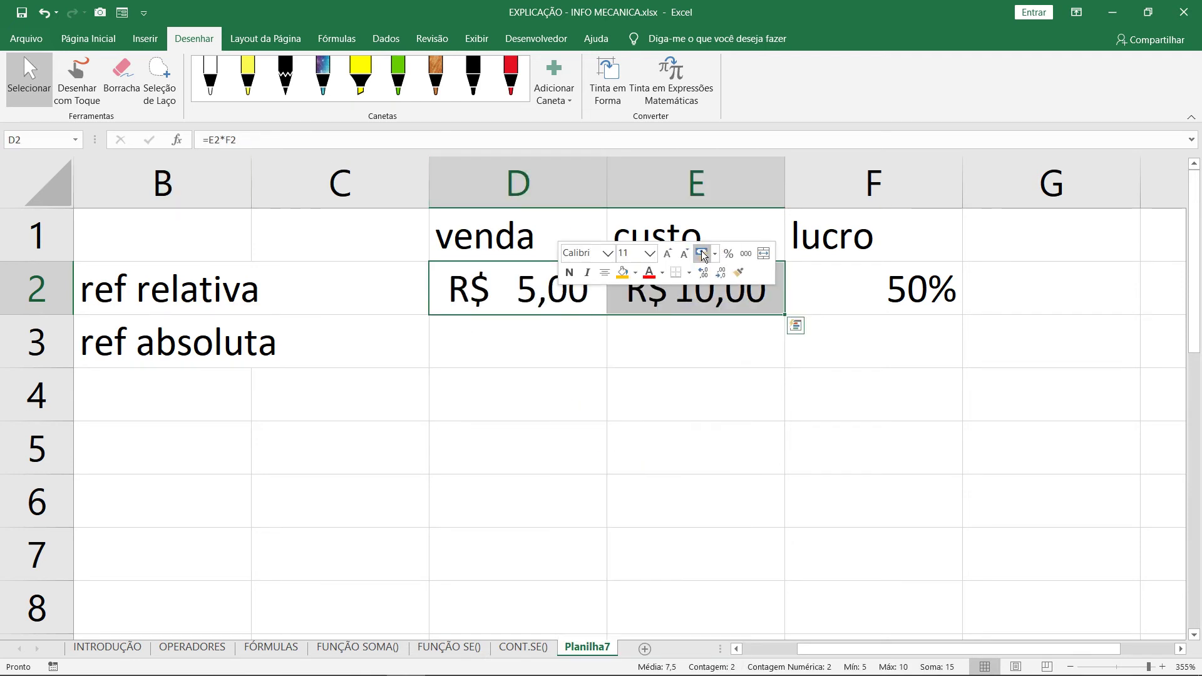
click(545, 392)
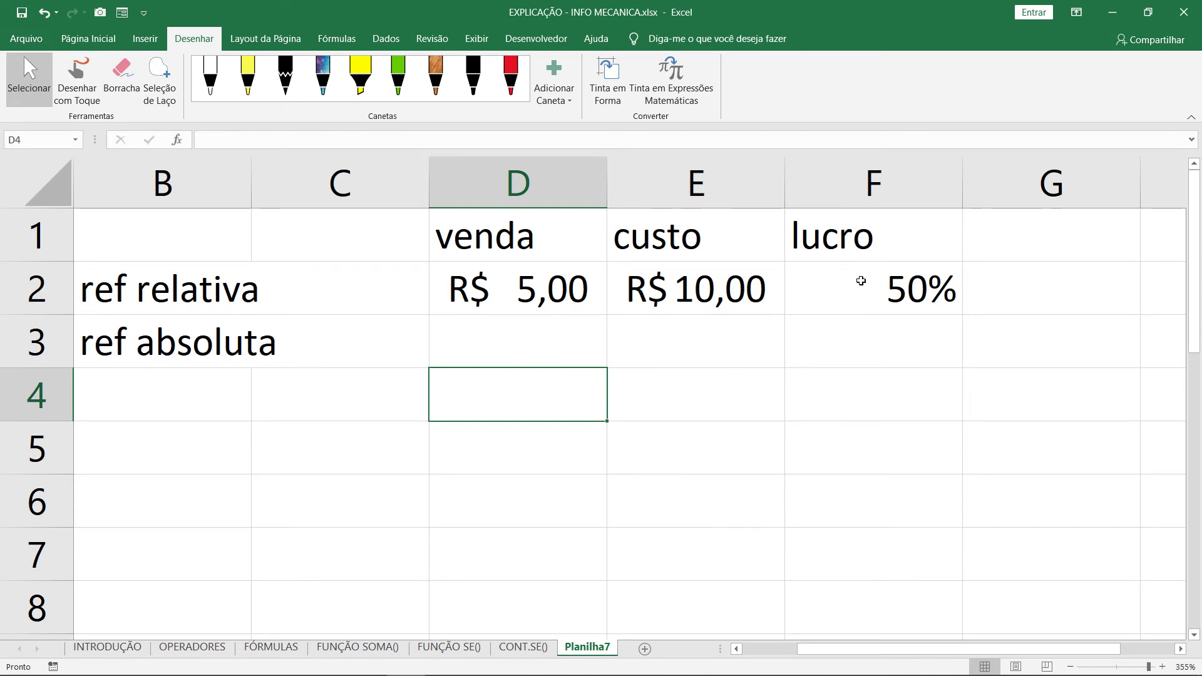
click(547, 296)
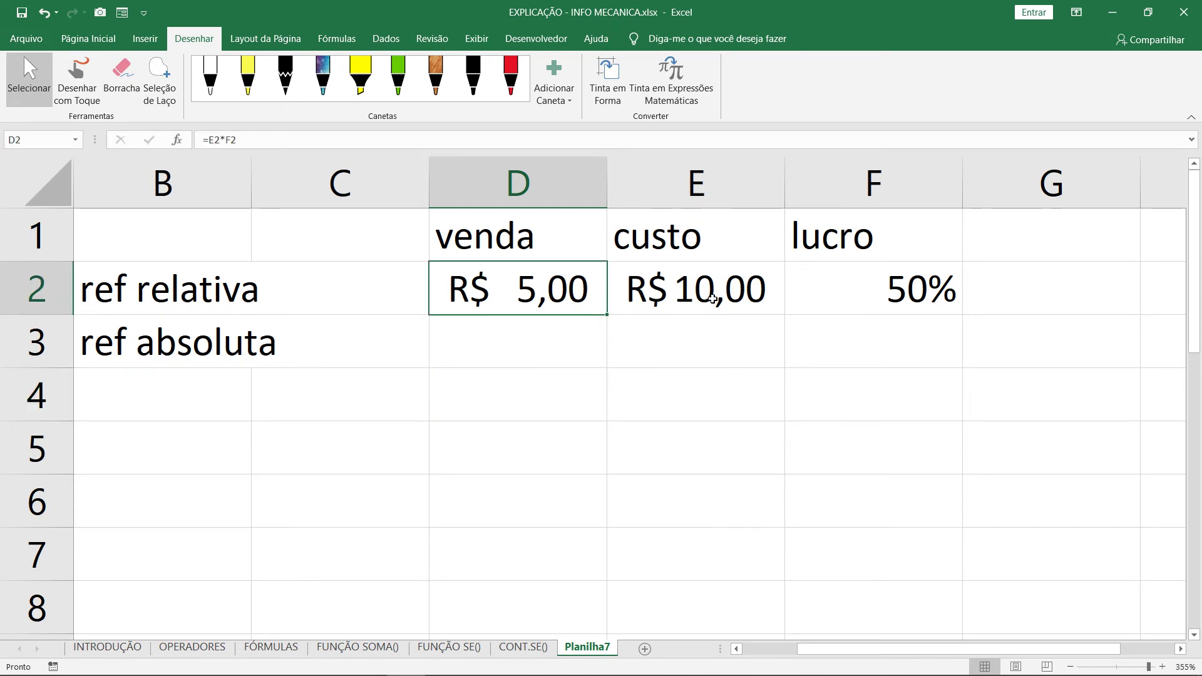
drag(730, 251, 733, 285)
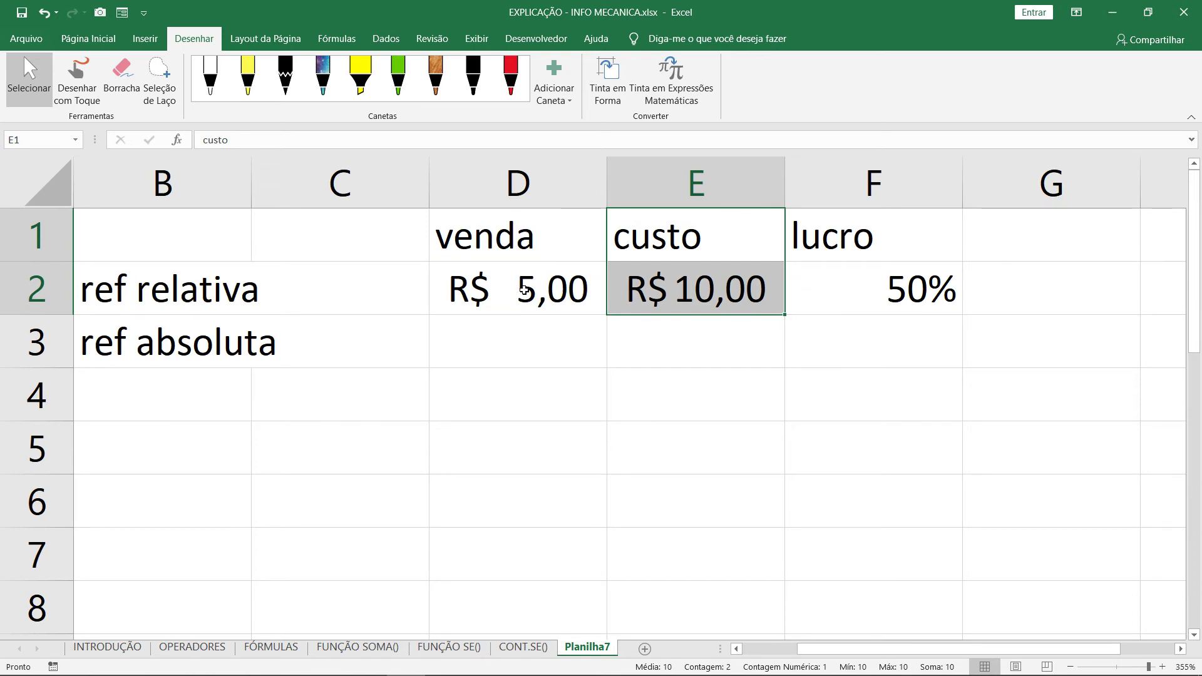
click(544, 292)
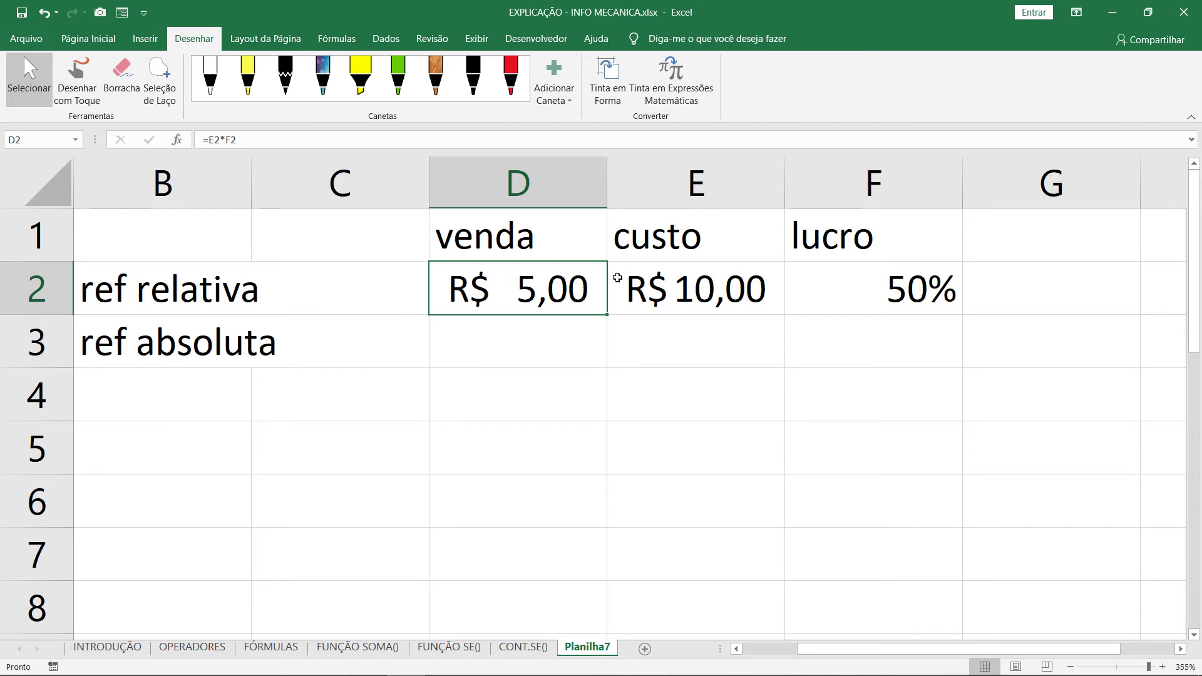
double_click(548, 299)
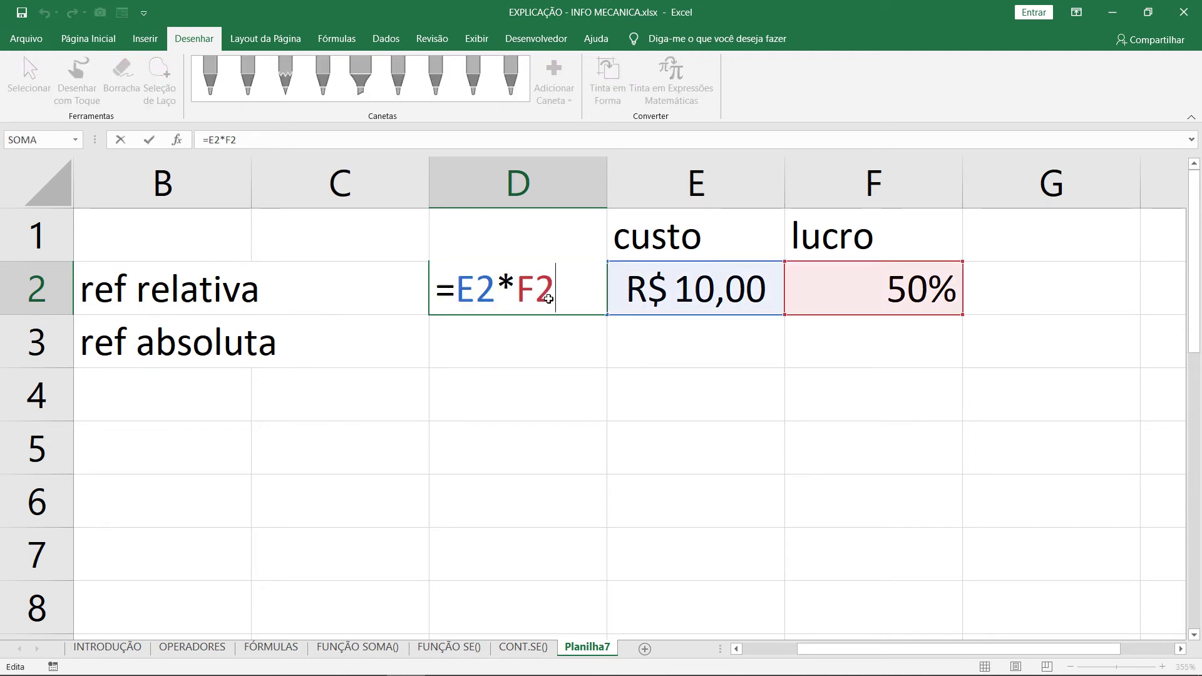
text(+)
click(721, 285)
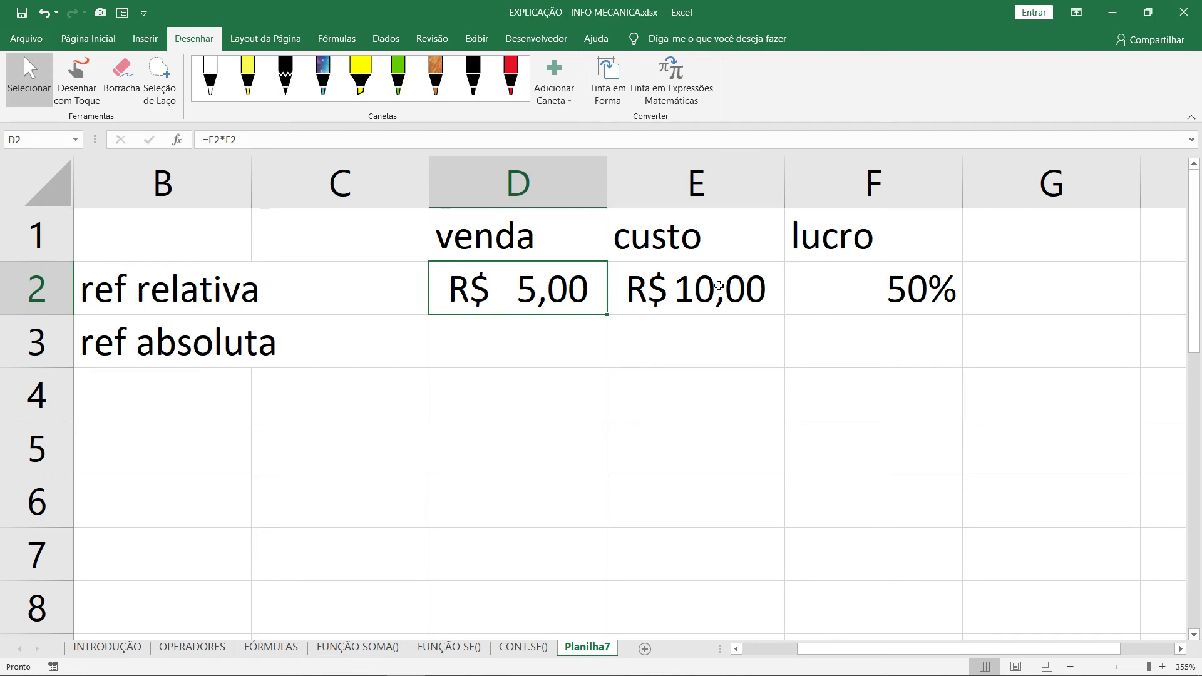
Handwrite the word Operadores with the red pen across columns C and D, around rows 4 to 6.
click(511, 76)
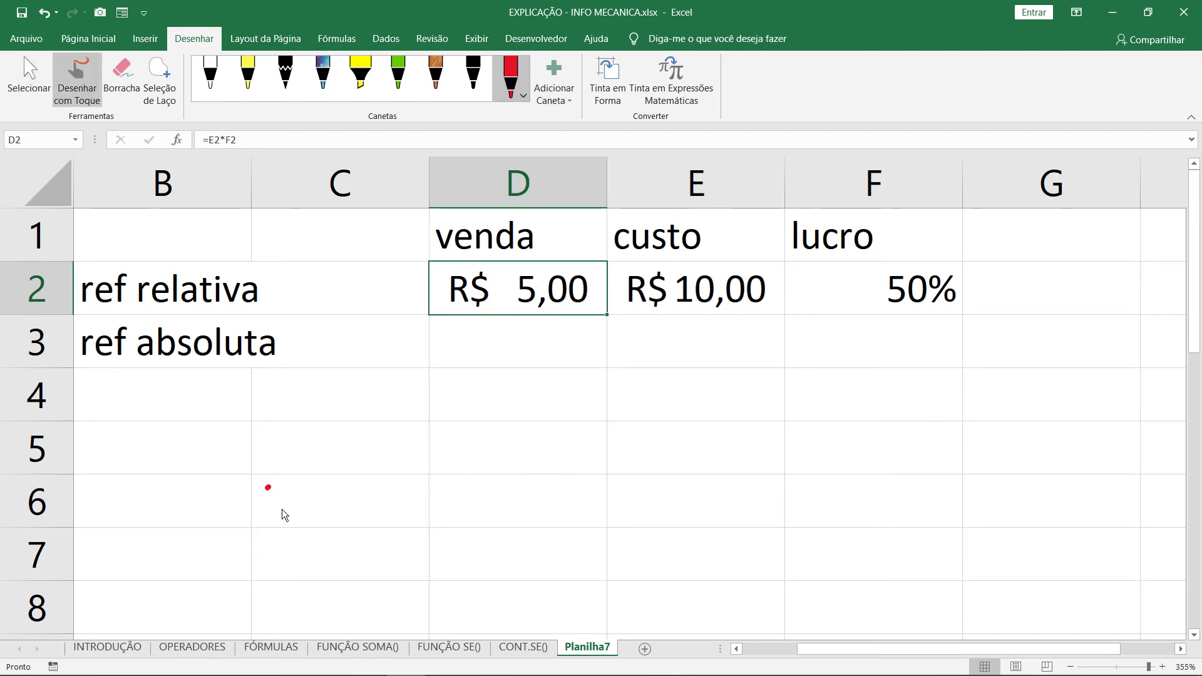
drag(304, 488, 311, 495)
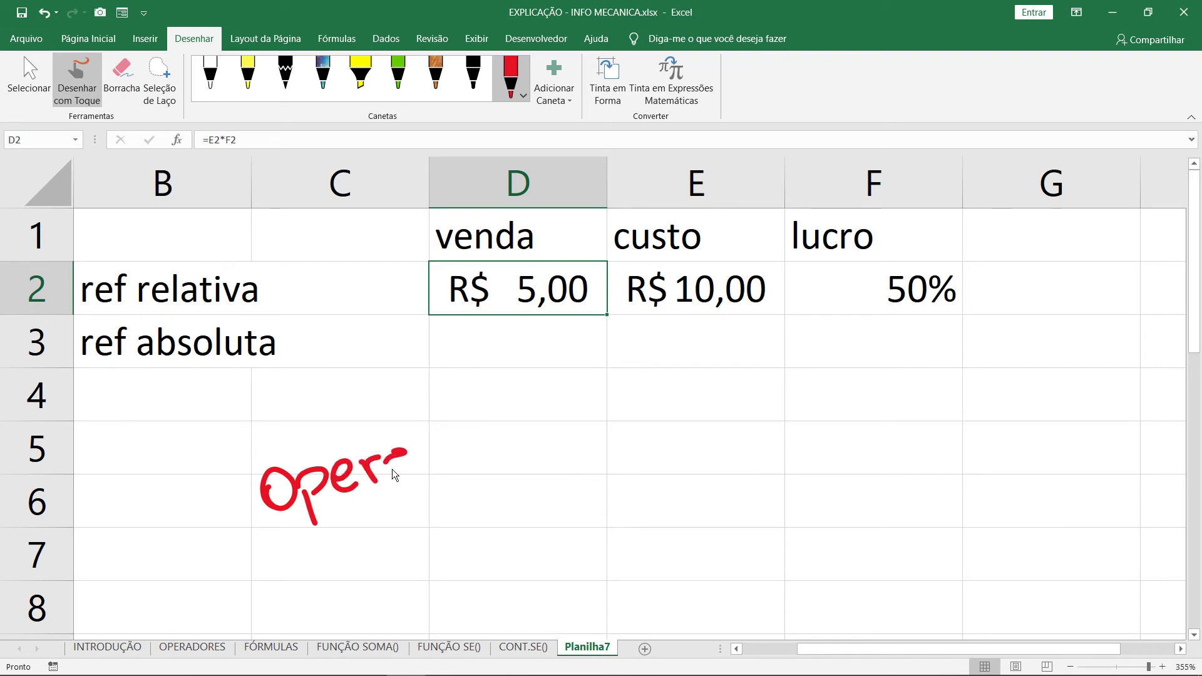
drag(439, 437, 447, 446)
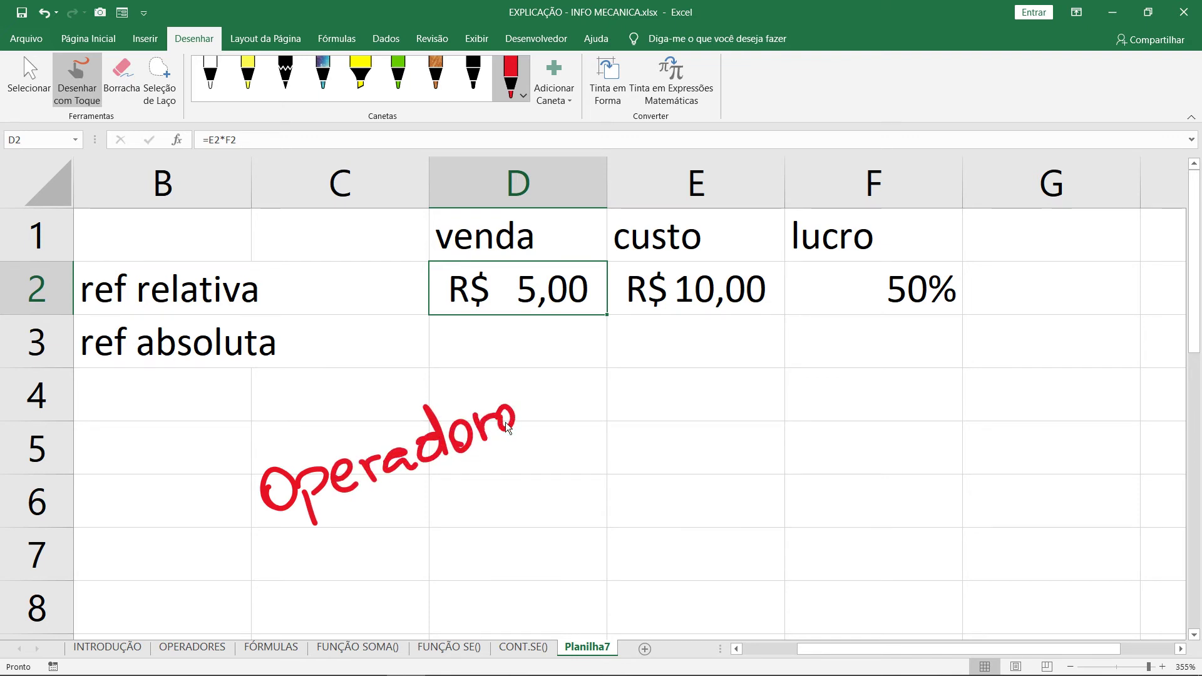
drag(506, 422, 523, 401)
Underline the handwritten Operadores in red, and handwrite an underlined Precedência below and beside it.
drag(504, 478, 353, 541)
drag(522, 535, 547, 578)
mouse_move(498, 543)
mouse_down()
mouse_move(529, 555)
mouse_move(568, 539)
mouse_up()
mouse_move(583, 544)
mouse_down()
mouse_move(590, 528)
mouse_move(667, 522)
mouse_move(687, 506)
mouse_up()
key(ctrl+z)
drag(673, 458, 689, 514)
drag(692, 494, 717, 479)
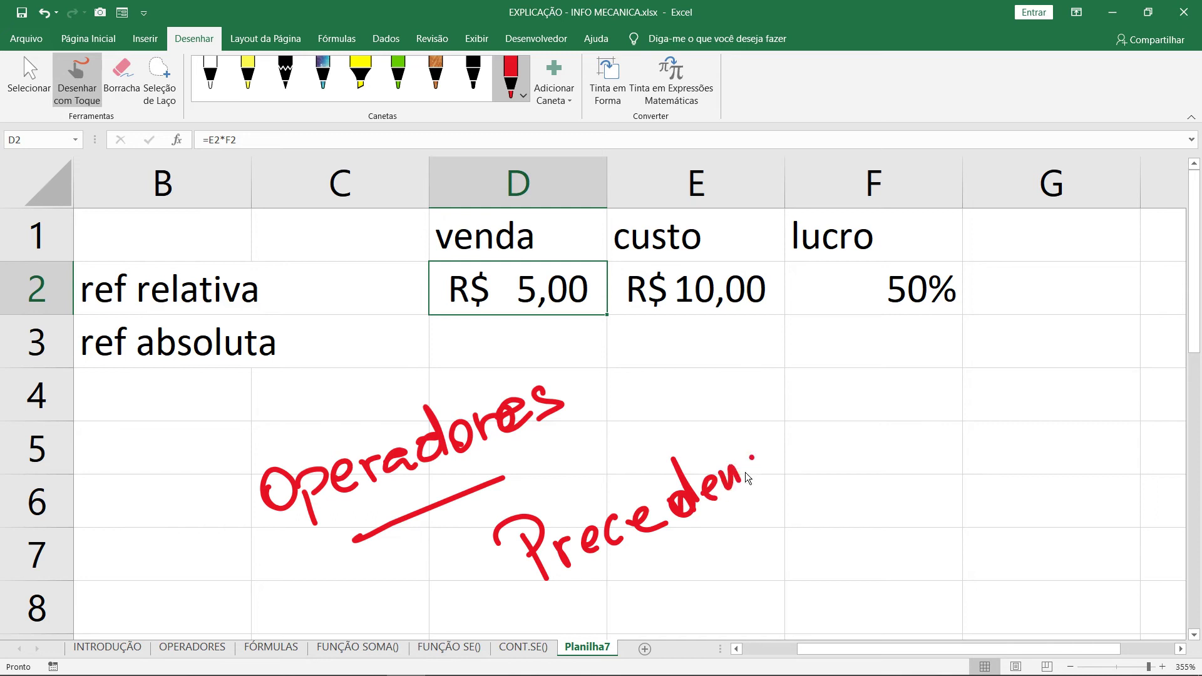
drag(546, 592, 836, 495)
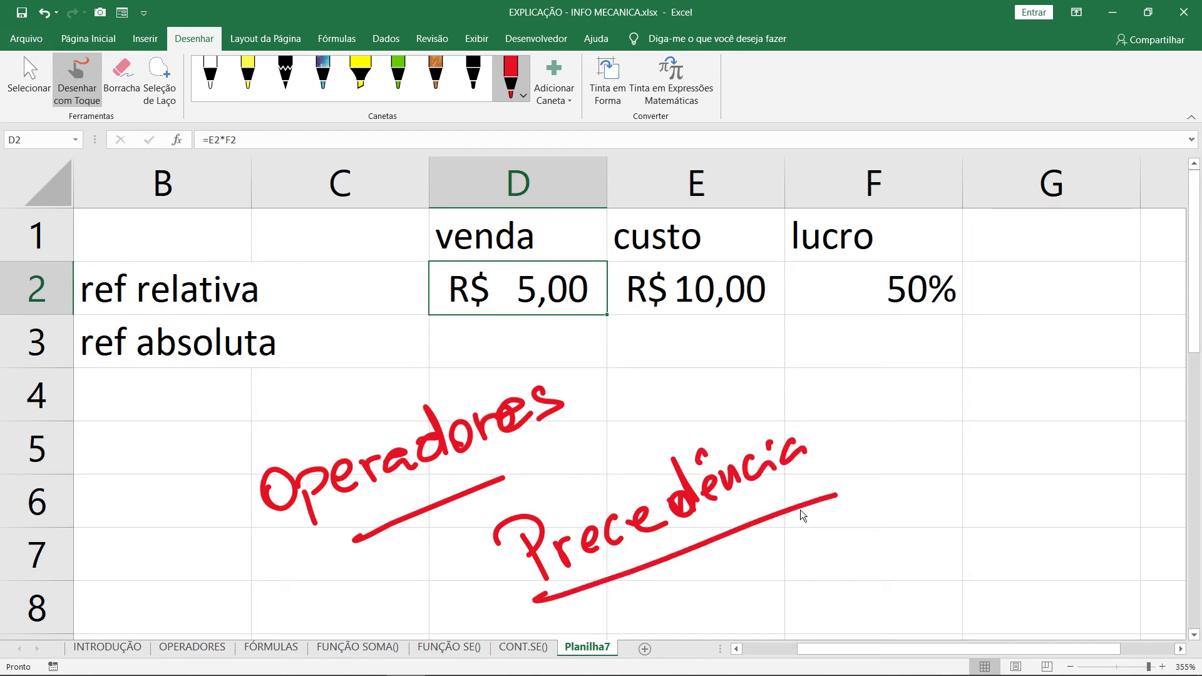
drag(783, 428, 794, 484)
Undo the handwritten Precedência with its underline and the underline below Operadores.
key(ctrl+z)
key(ctrl+z)
key(ctrl+z)
key(ctrl+z)
key(ctrl+z)
key(ctrl+z)
key(ctrl+z)
key(ctrl+z)
key(ctrl+z)
key(ctrl+z)
key(ctrl+z)
key(ctrl+z)
key(ctrl+z)
key(ctrl+z)
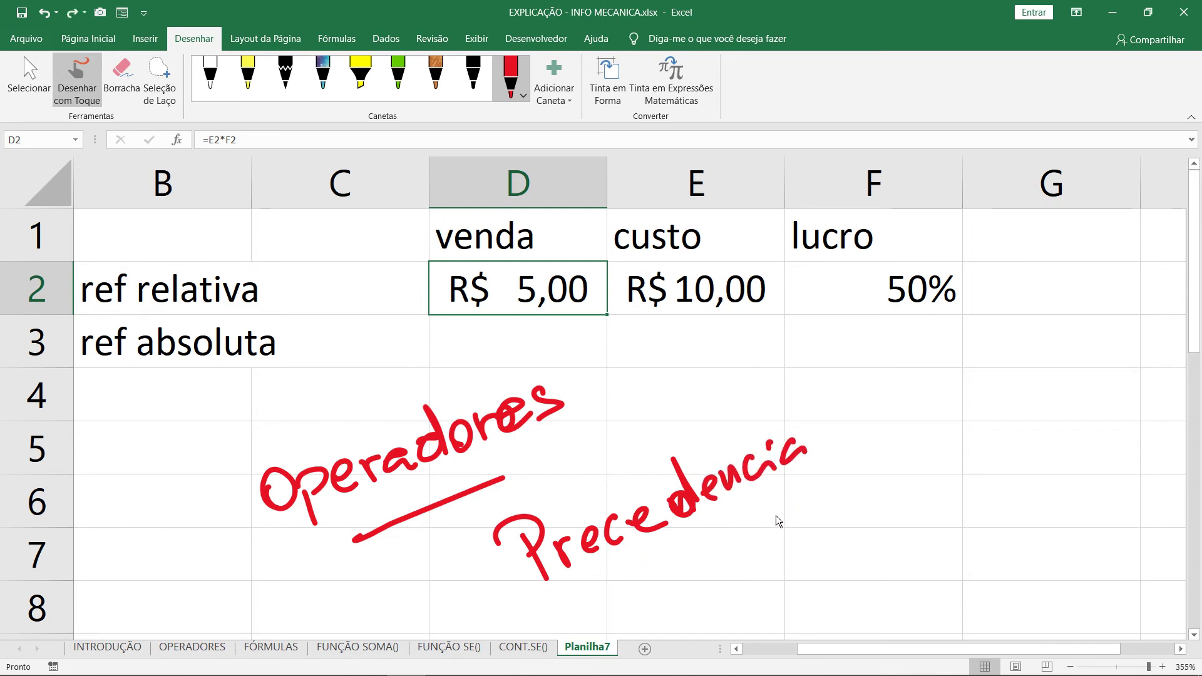
key(ctrl+z)
key(ctrl+z)
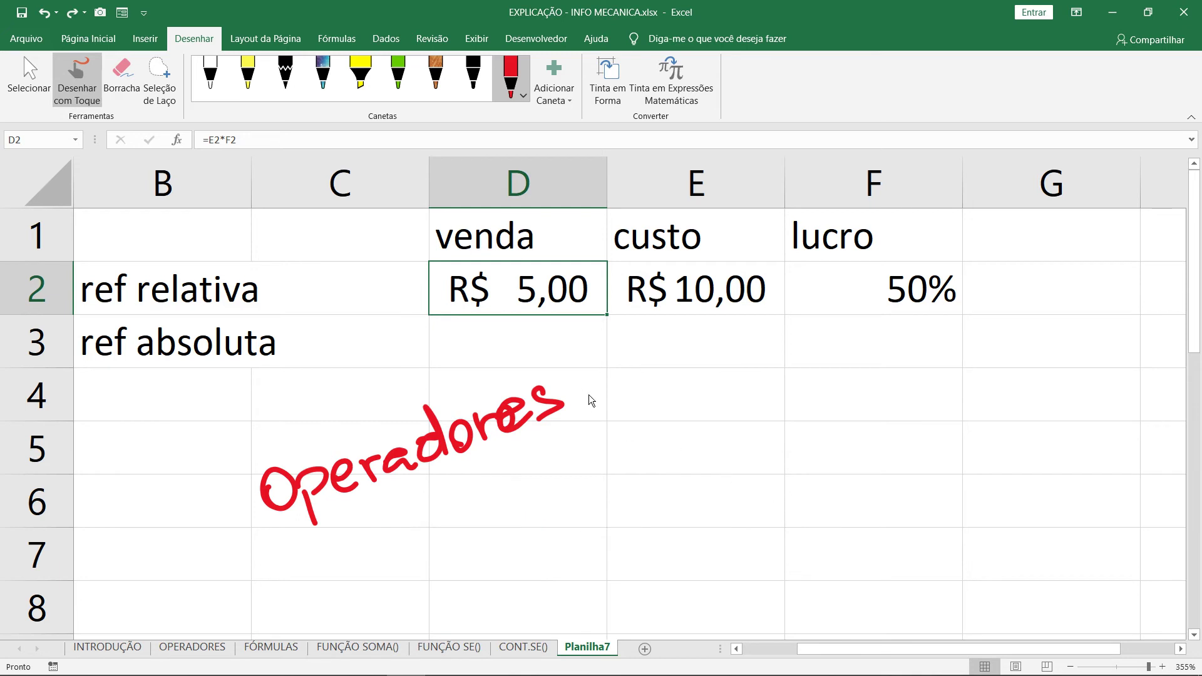
Handwrite an asterisk followed by a plus sign in parentheses in red beside Operadores, and return to the selection tool.
mouse_move(661, 472)
mouse_down()
mouse_move(698, 515)
mouse_move(682, 516)
mouse_up()
drag(649, 491, 701, 497)
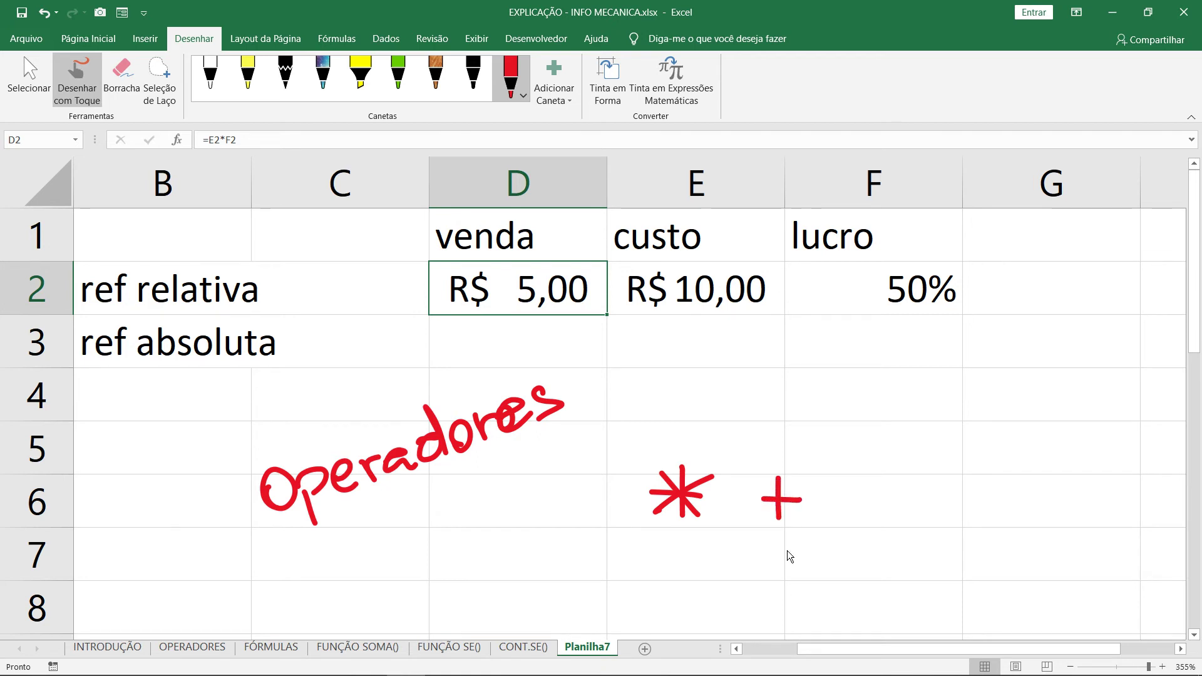
drag(765, 439, 742, 536)
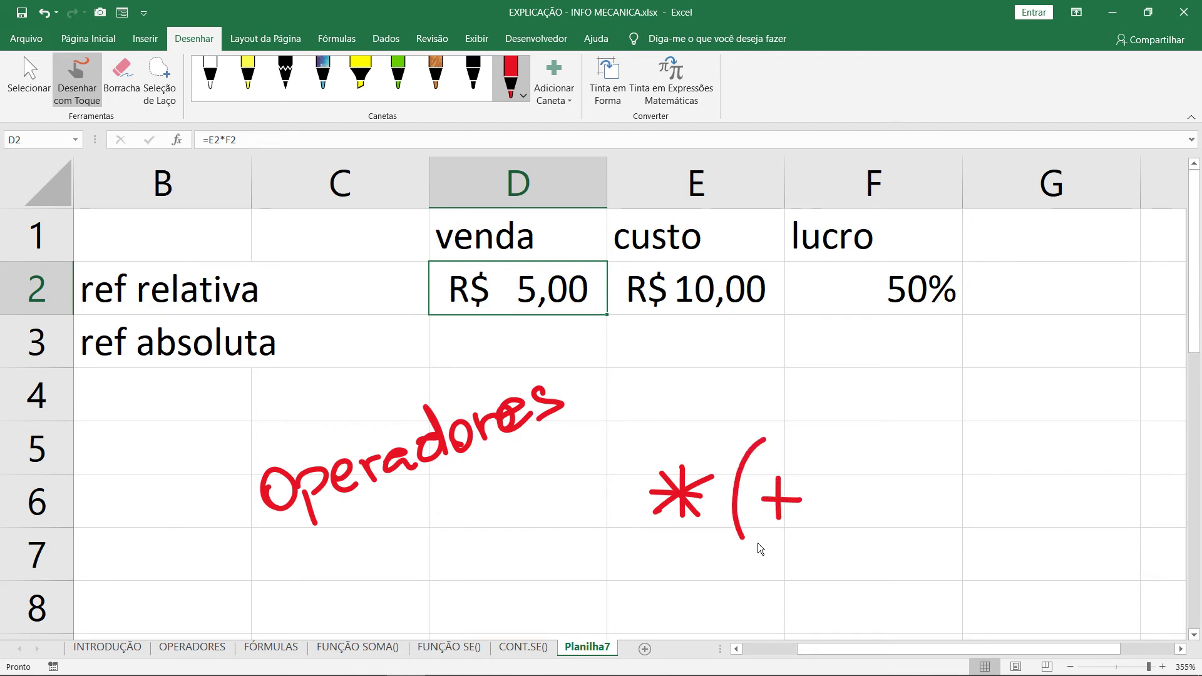
drag(824, 448, 831, 536)
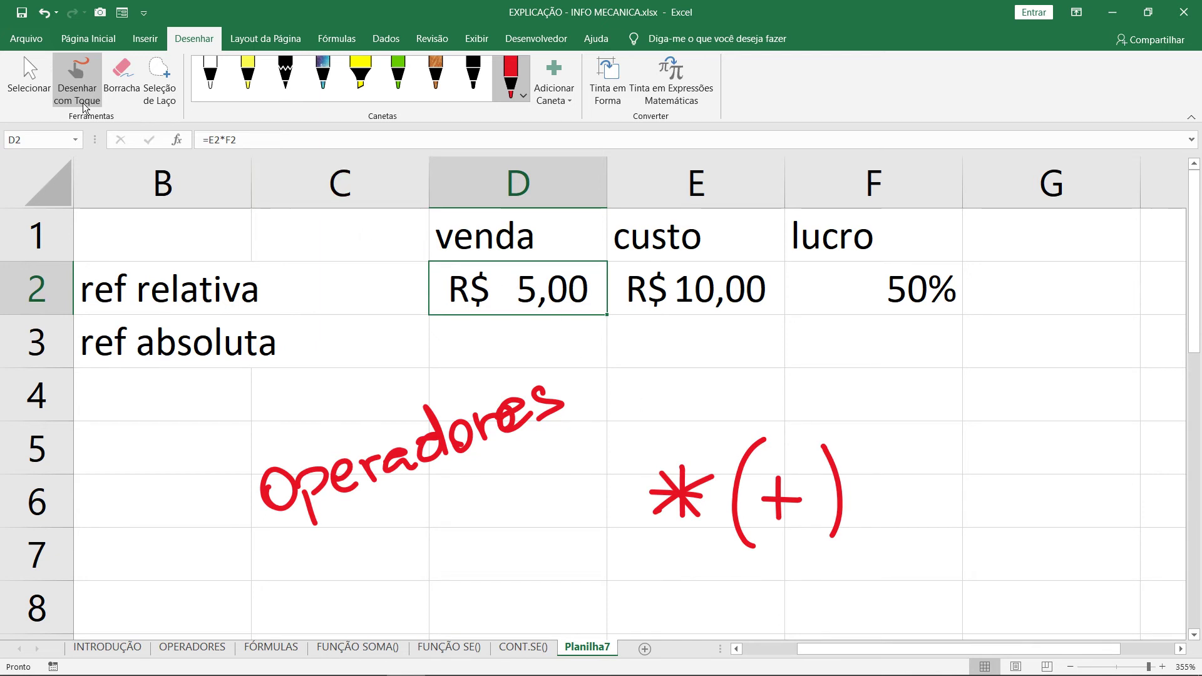
click(38, 83)
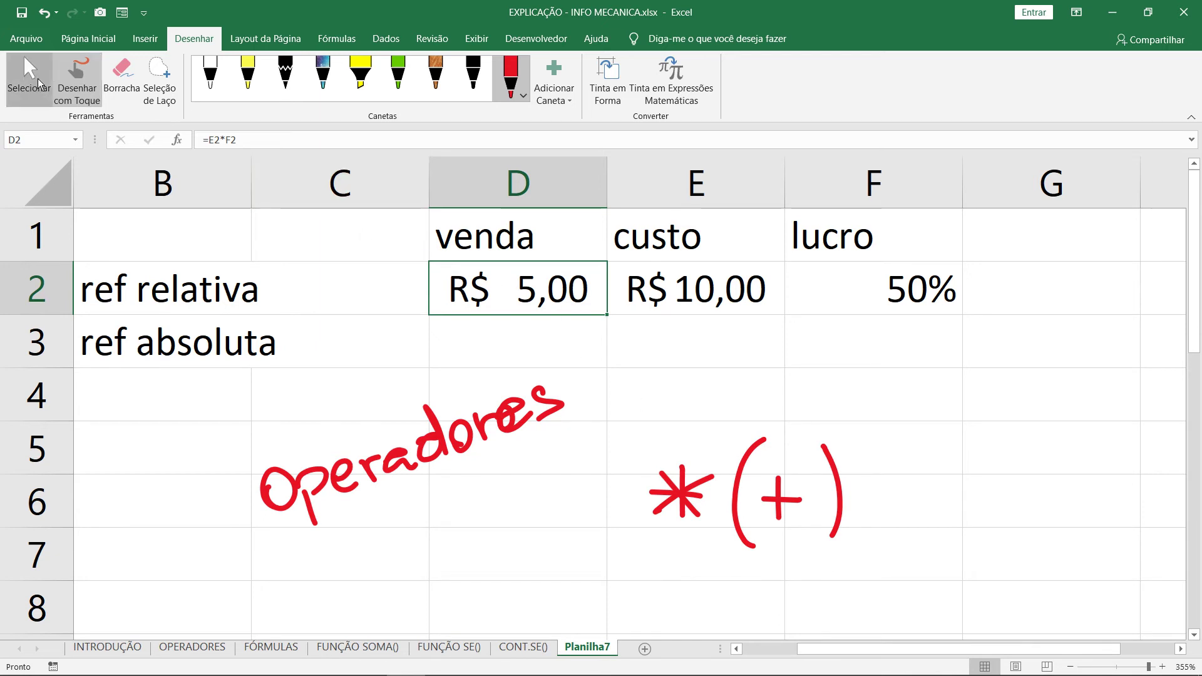
Extend the formula in cell D2 to =E2*F2+E2, and reopen the cell to review its references.
double_click(528, 308)
click(563, 298)
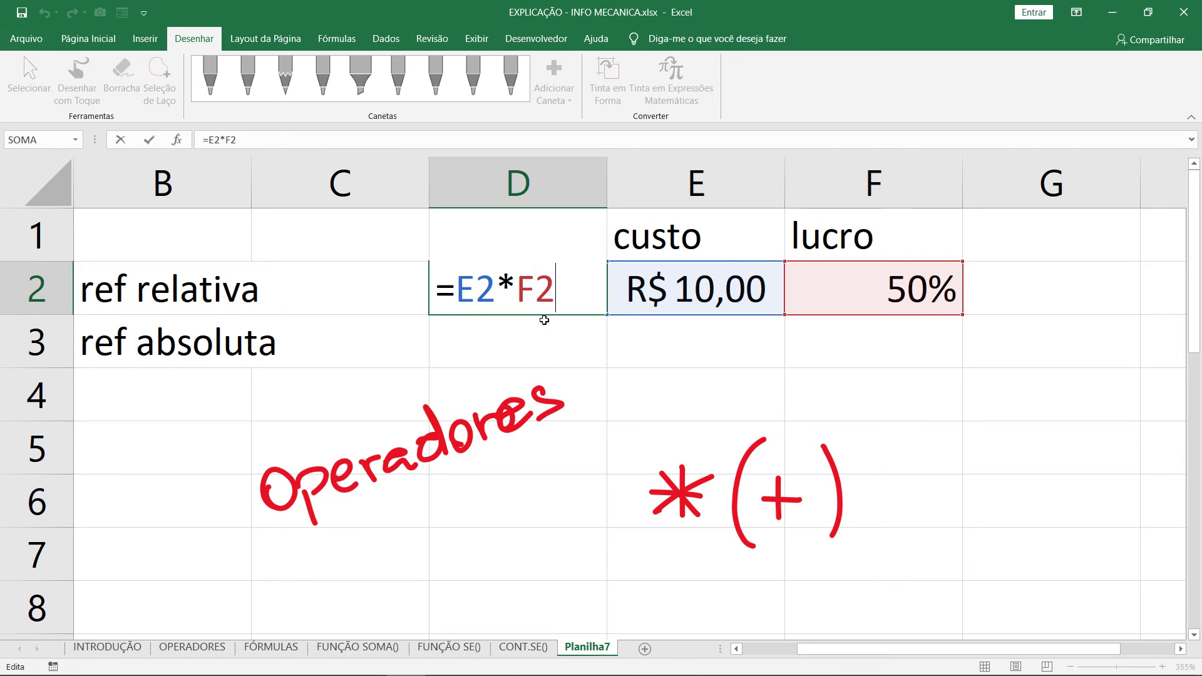
text(+)
click(658, 289)
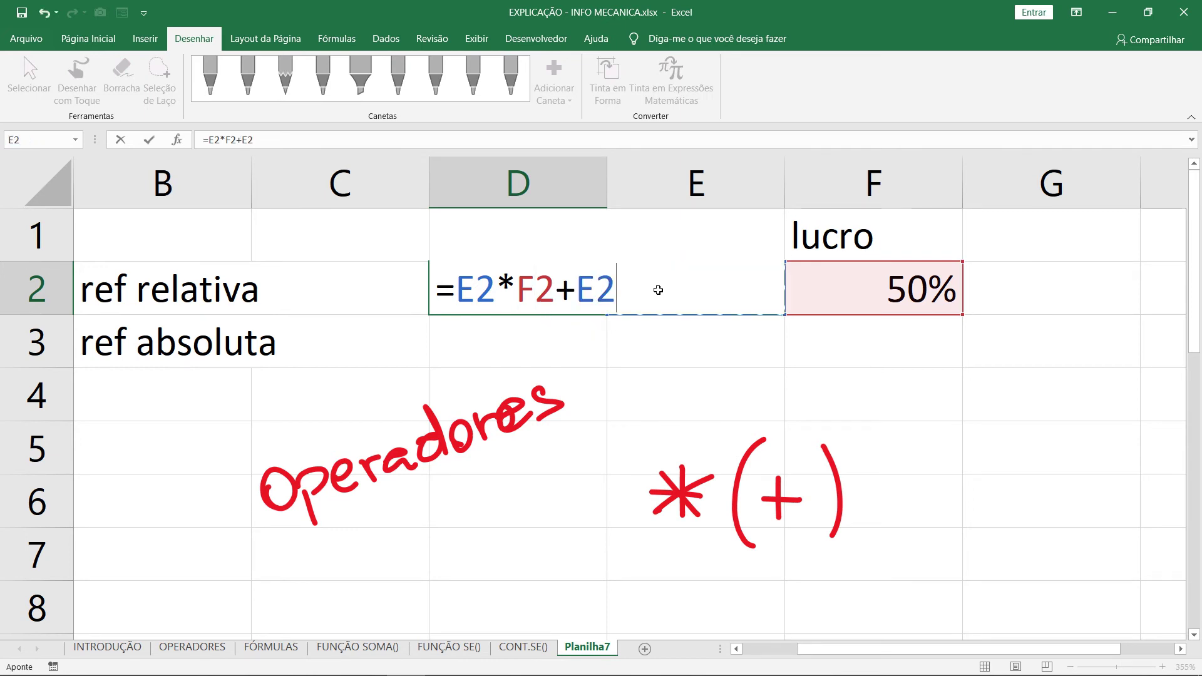
key(Return)
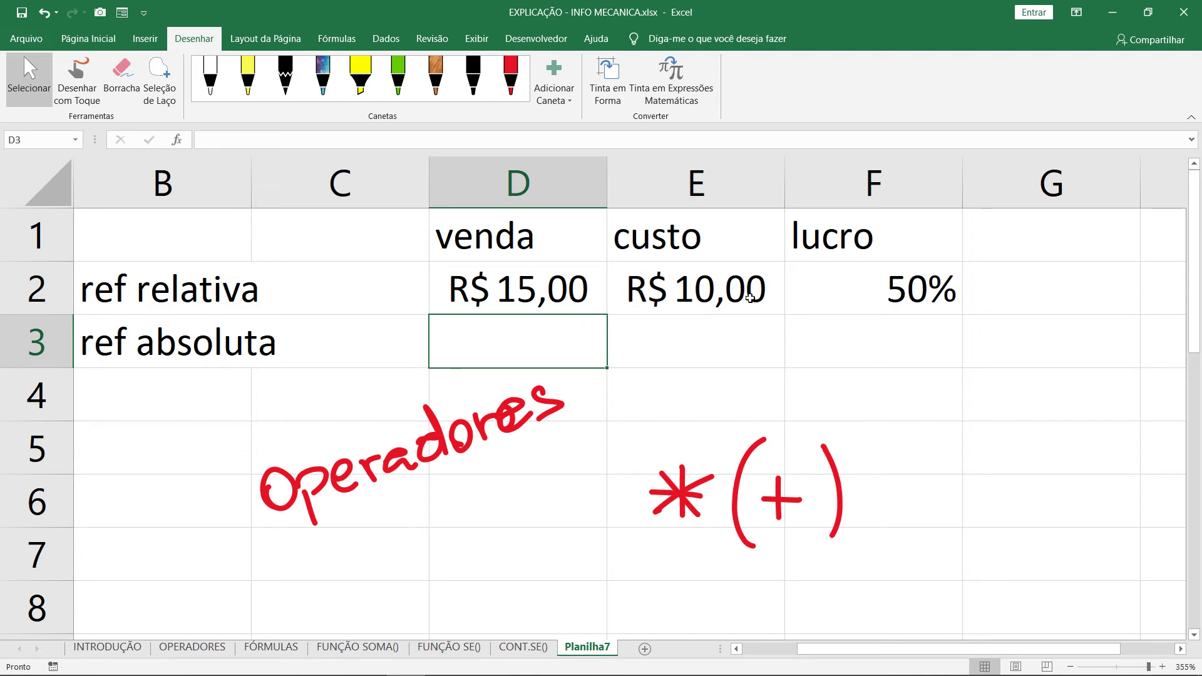
click(545, 295)
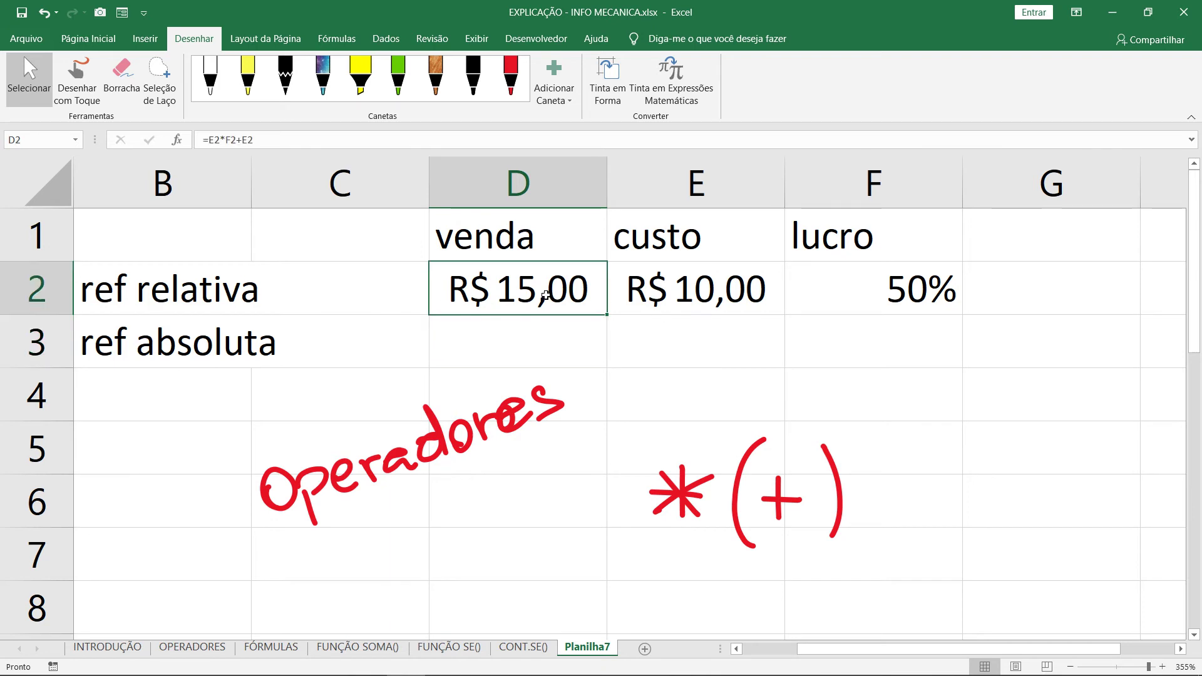
double_click(546, 296)
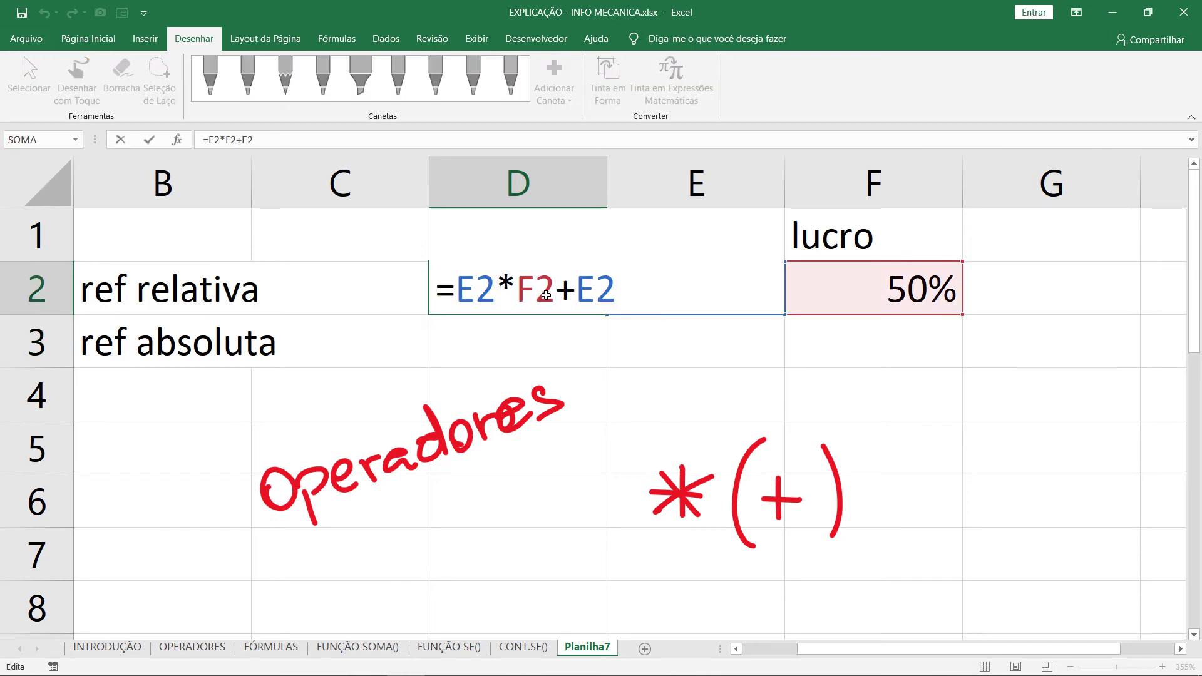
key(Escape)
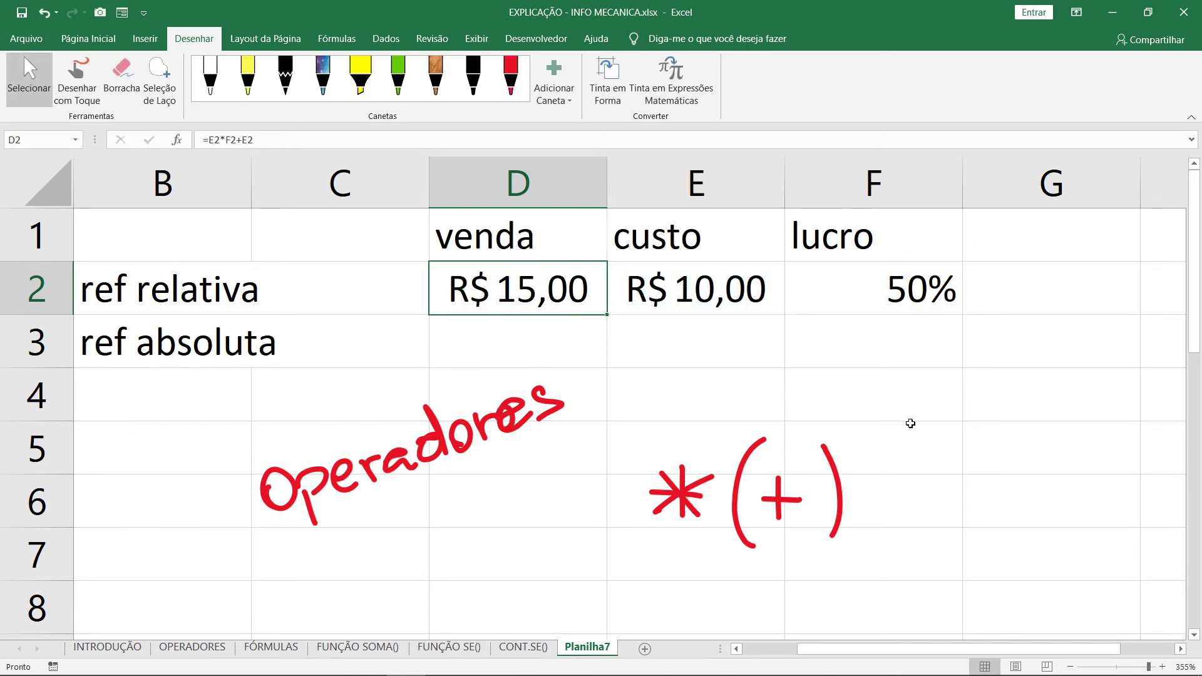
Enter the values 2, 5 and 8 in cells K8 to K10 in an empty area of the sheet.
scroll(680, 430, down, 2)
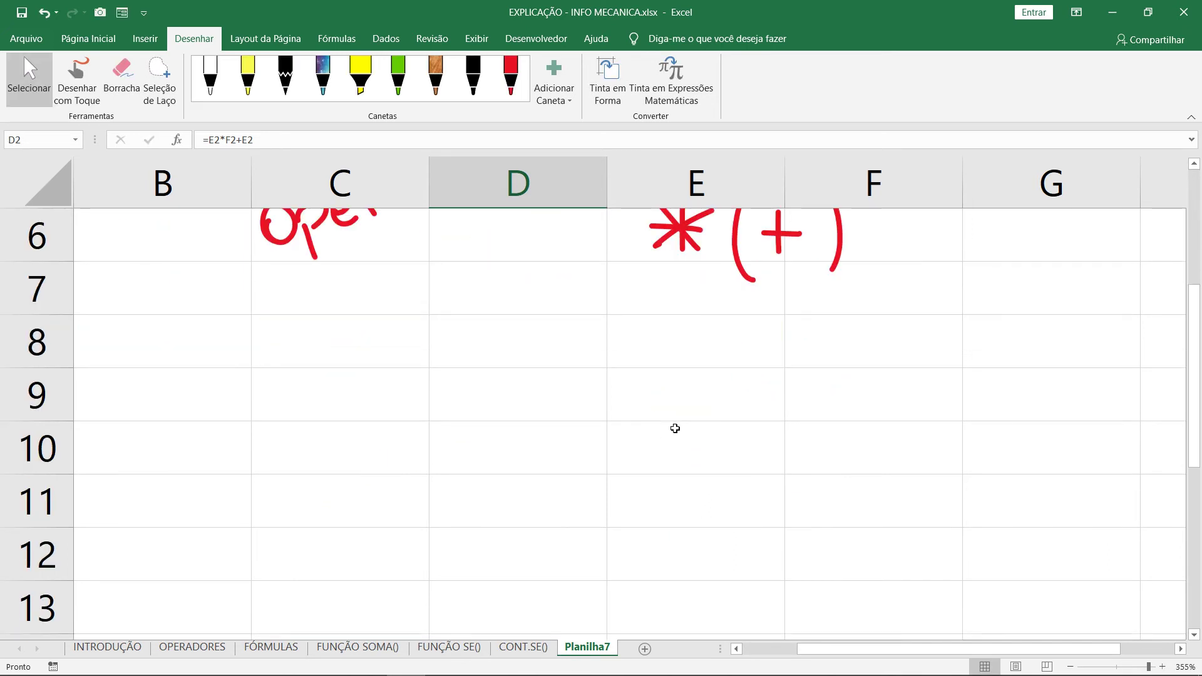
scroll(608, 399, right, 3)
click(512, 349)
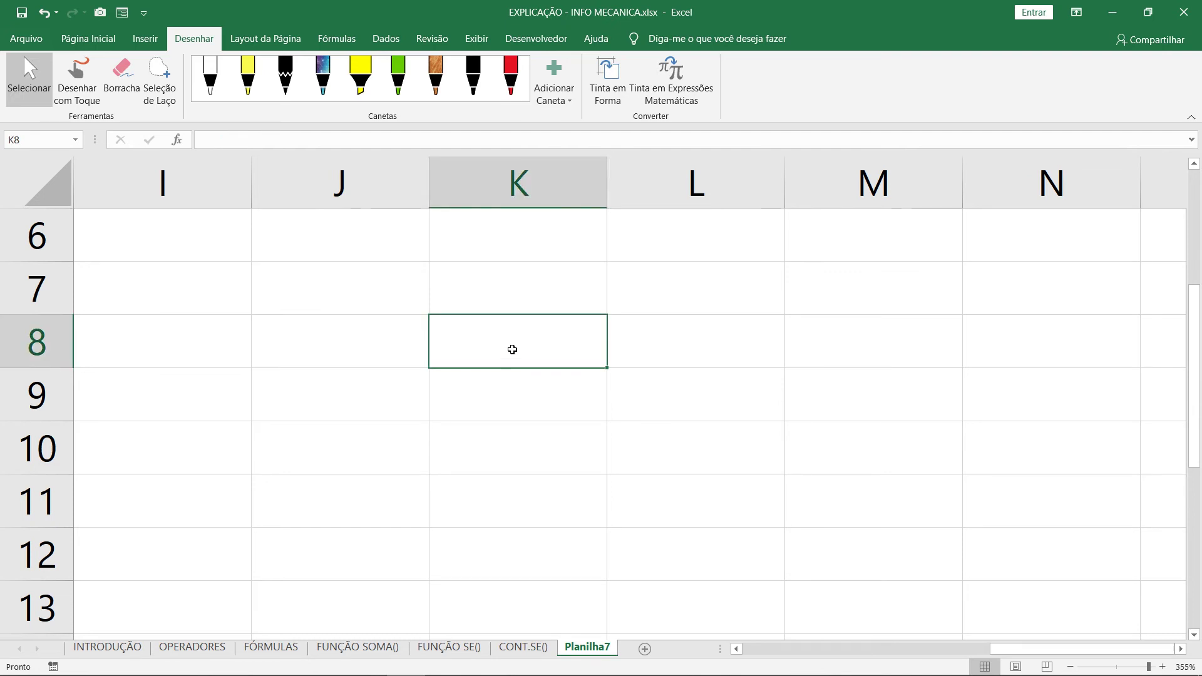
text(2)
key(Return)
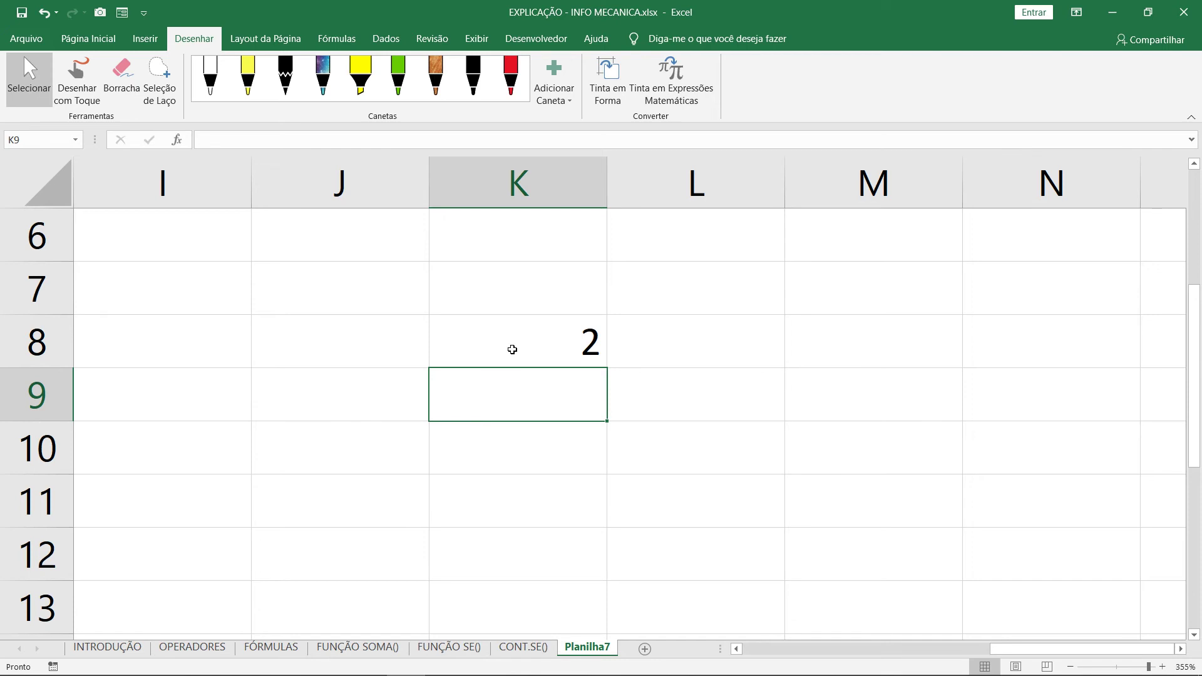
text(5)
key(Return)
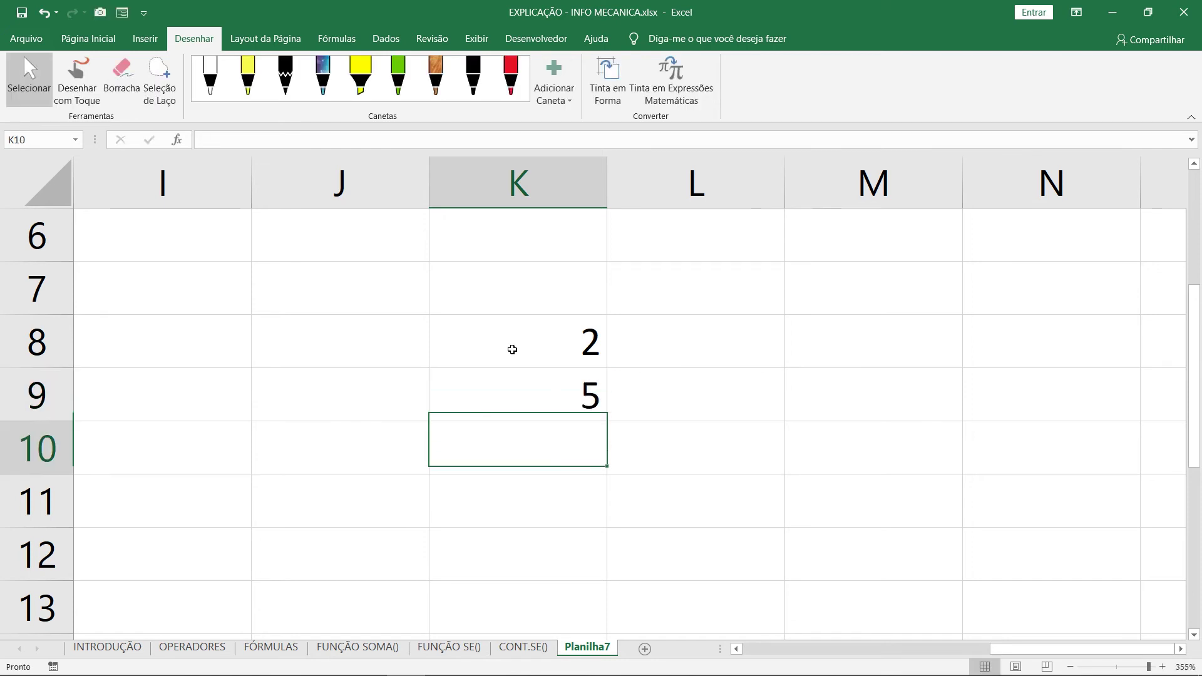
text(8)
key(Return)
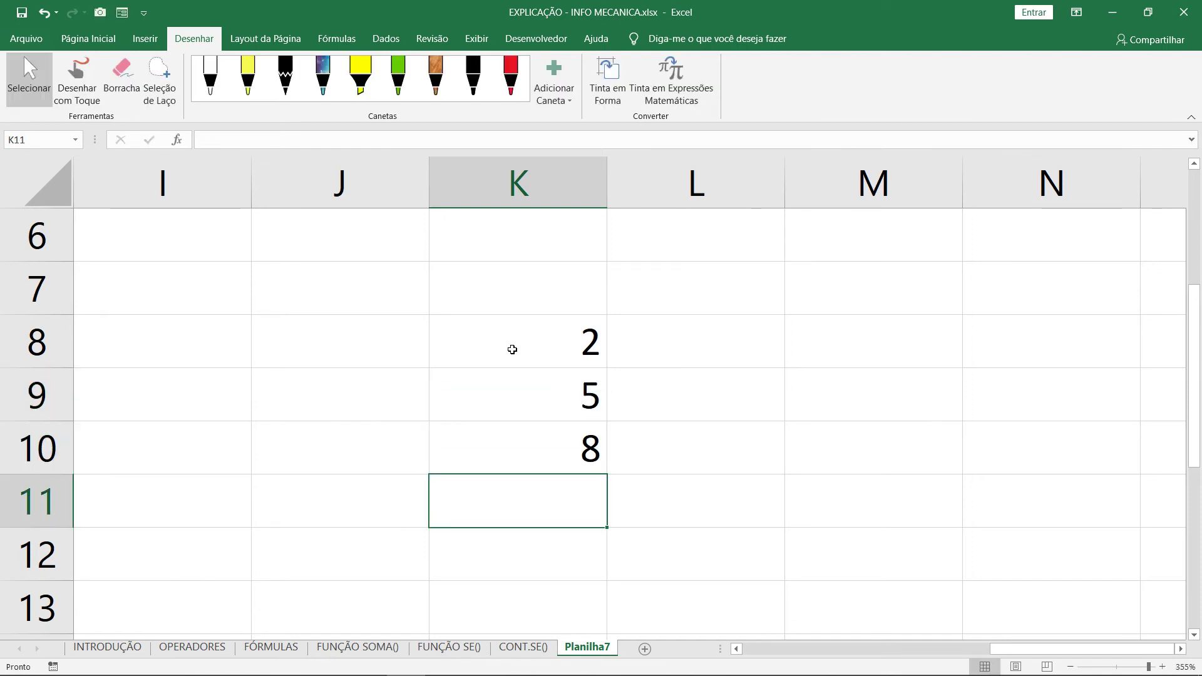
Select the empty cell L8 beside the first number in the new list.
key(Right)
key(Up)
key(Up)
key(Up)
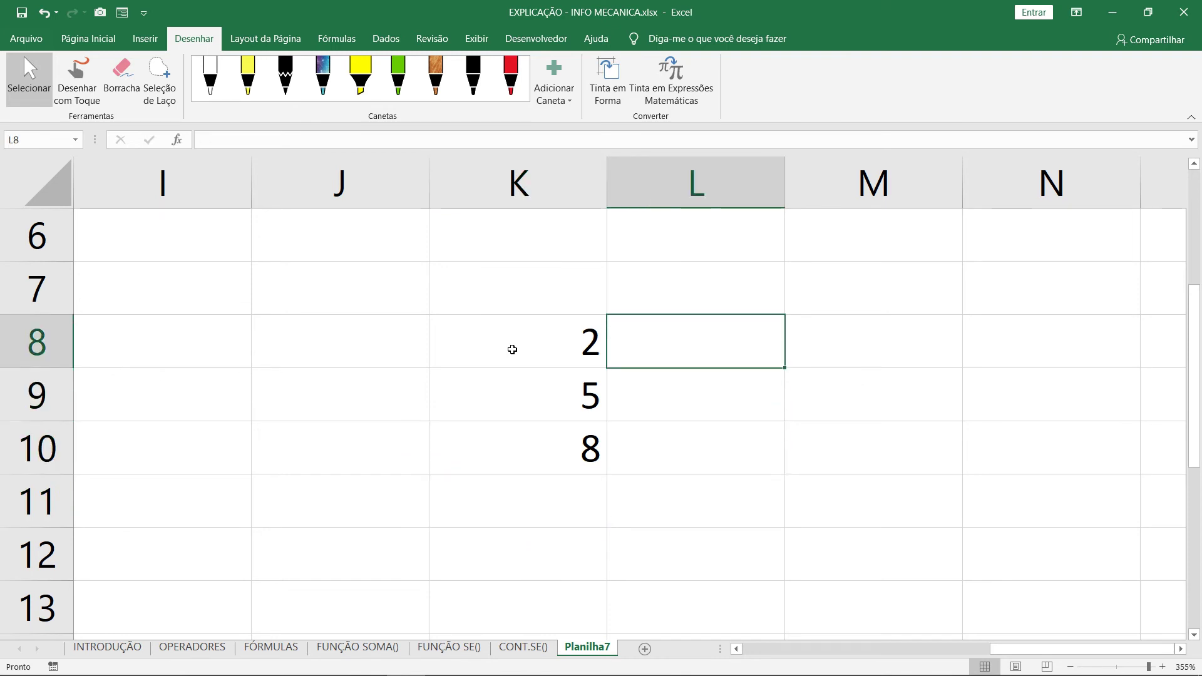
Enter the formula =K8+K9*K10 in cell L8.
text(=)
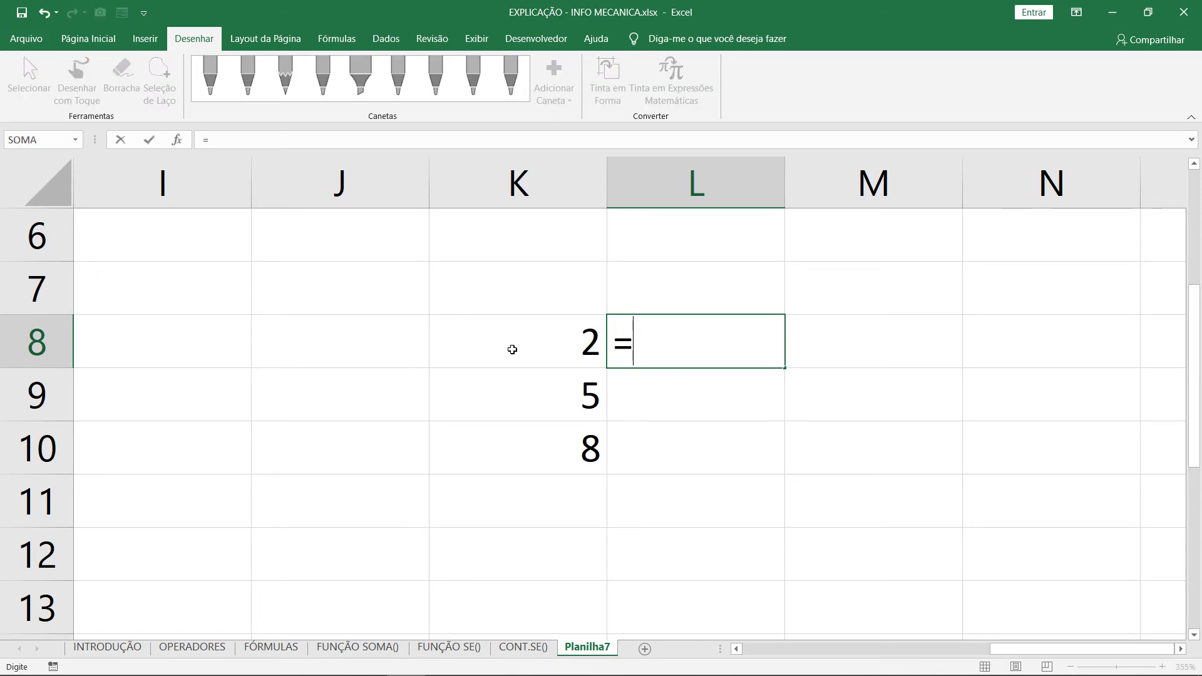
click(512, 349)
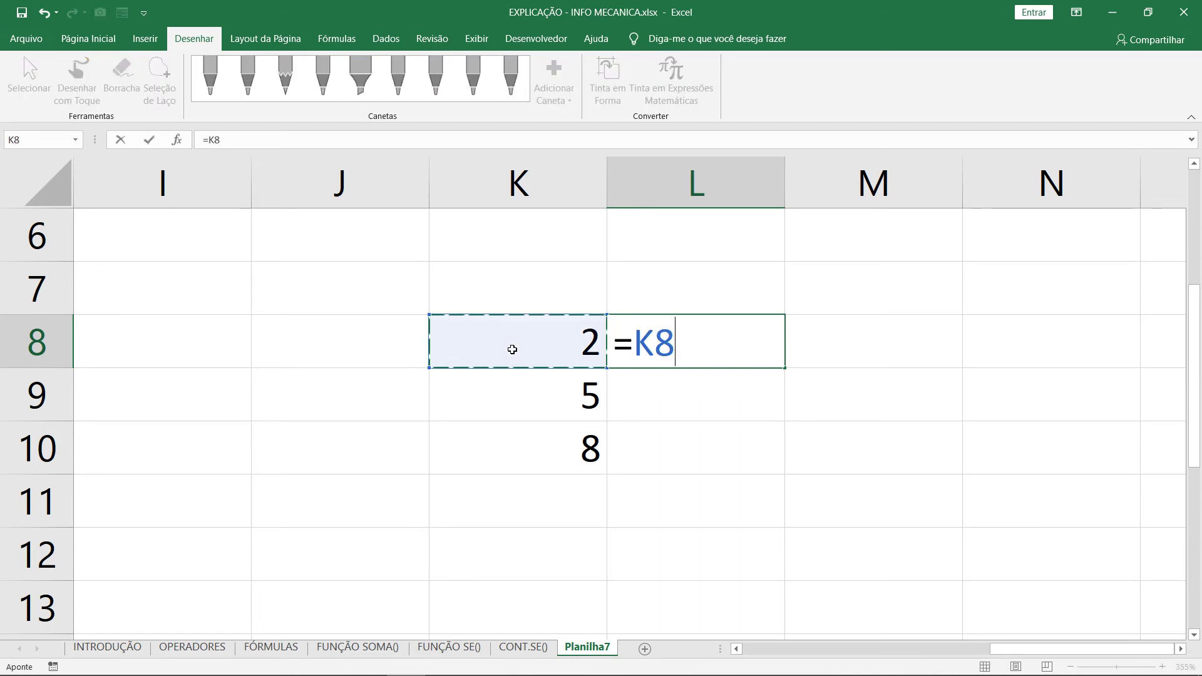
text(+)
key(Left)
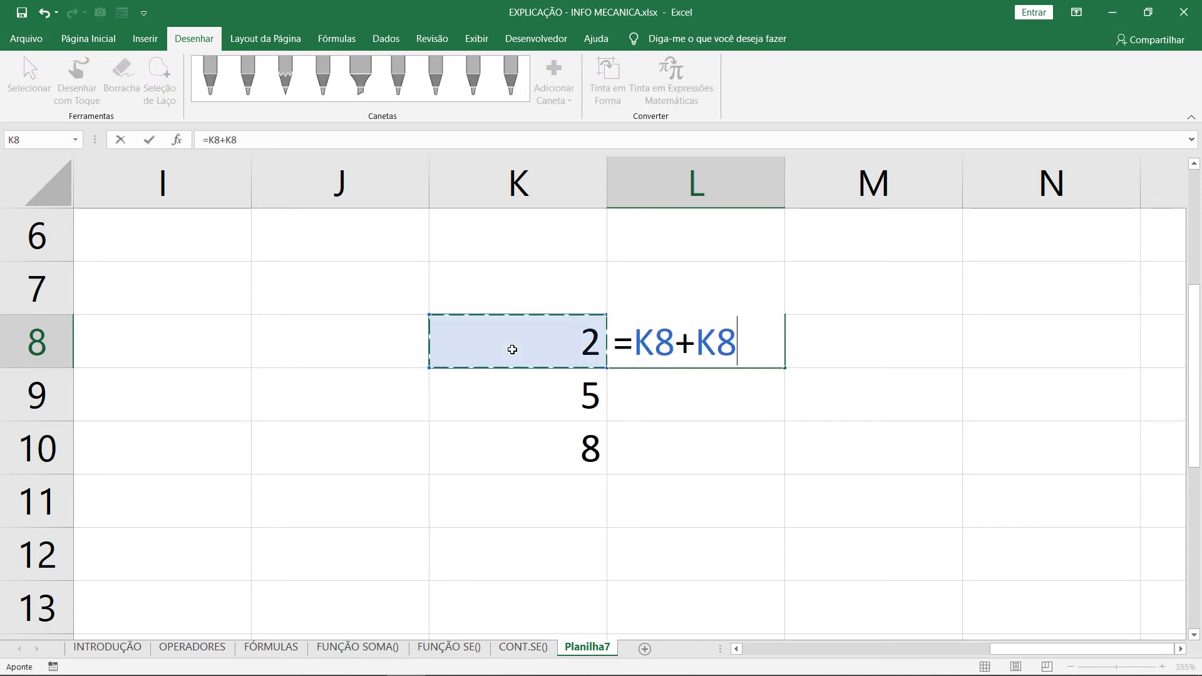
key(Down)
text(+)
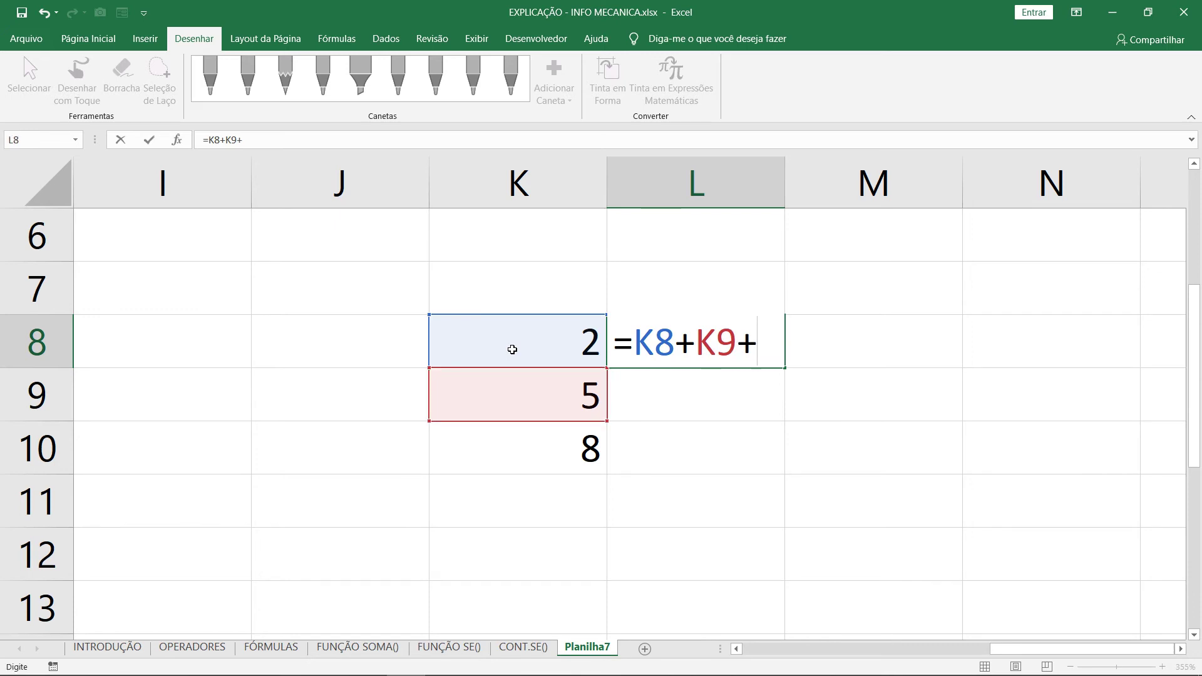
key(BackSpace)
text(*)
key(Down)
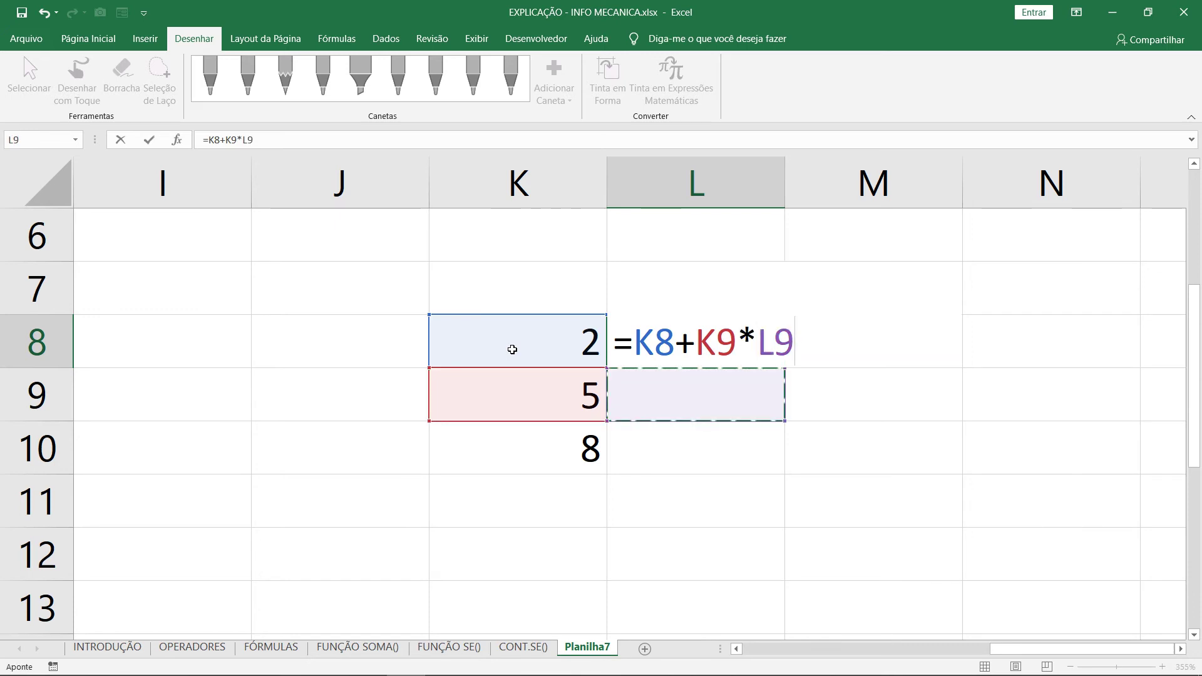
key(Left)
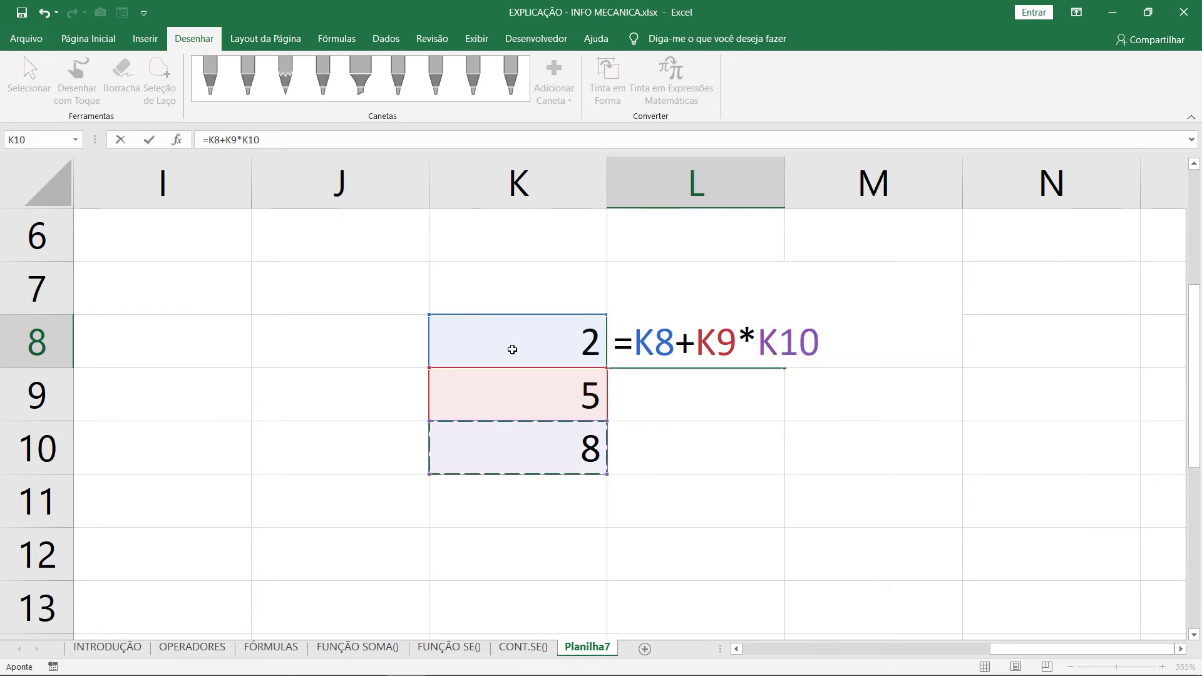
key(Return)
key(Up)
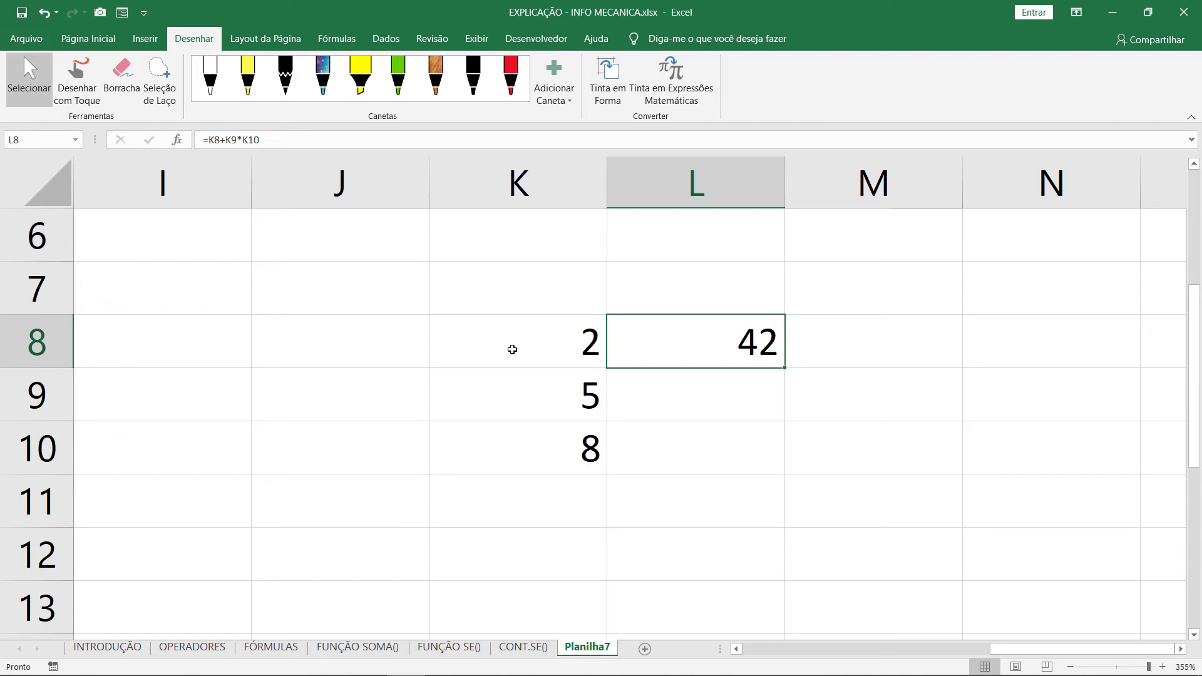
Handwrite the expression "2+5*8=" in red ink across columns I and J, beside the values in column K.
click(511, 76)
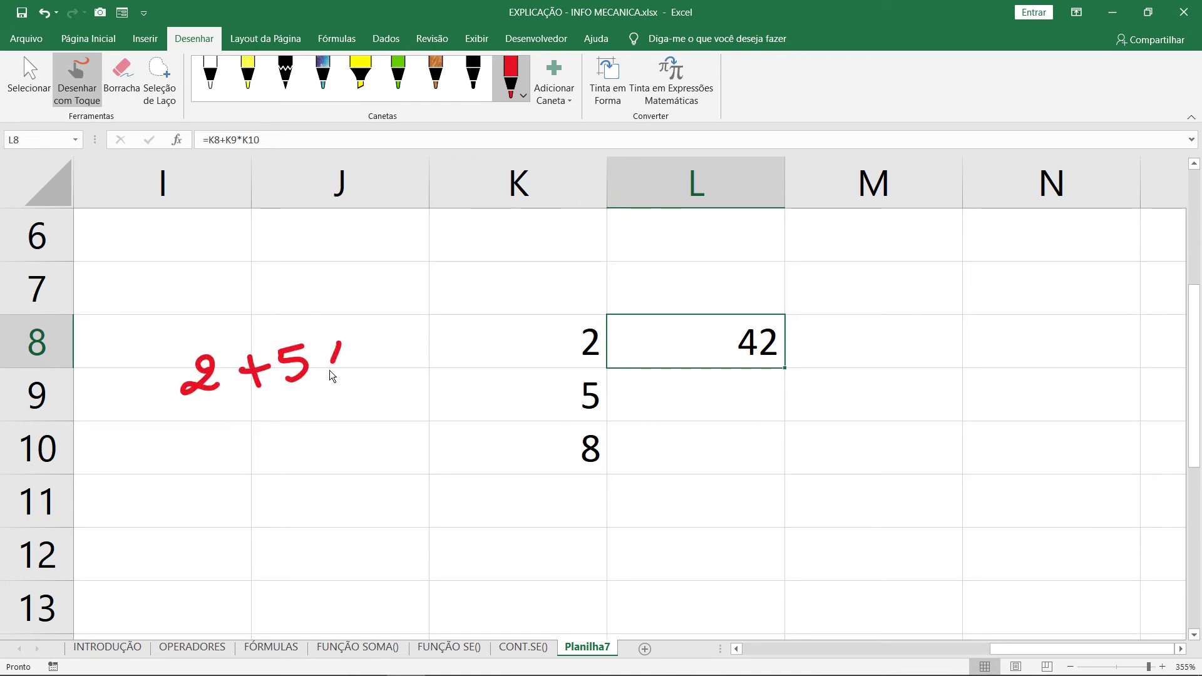
mouse_move(329, 369)
mouse_down()
mouse_move(350, 348)
mouse_move(347, 376)
mouse_up()
drag(379, 331, 378, 342)
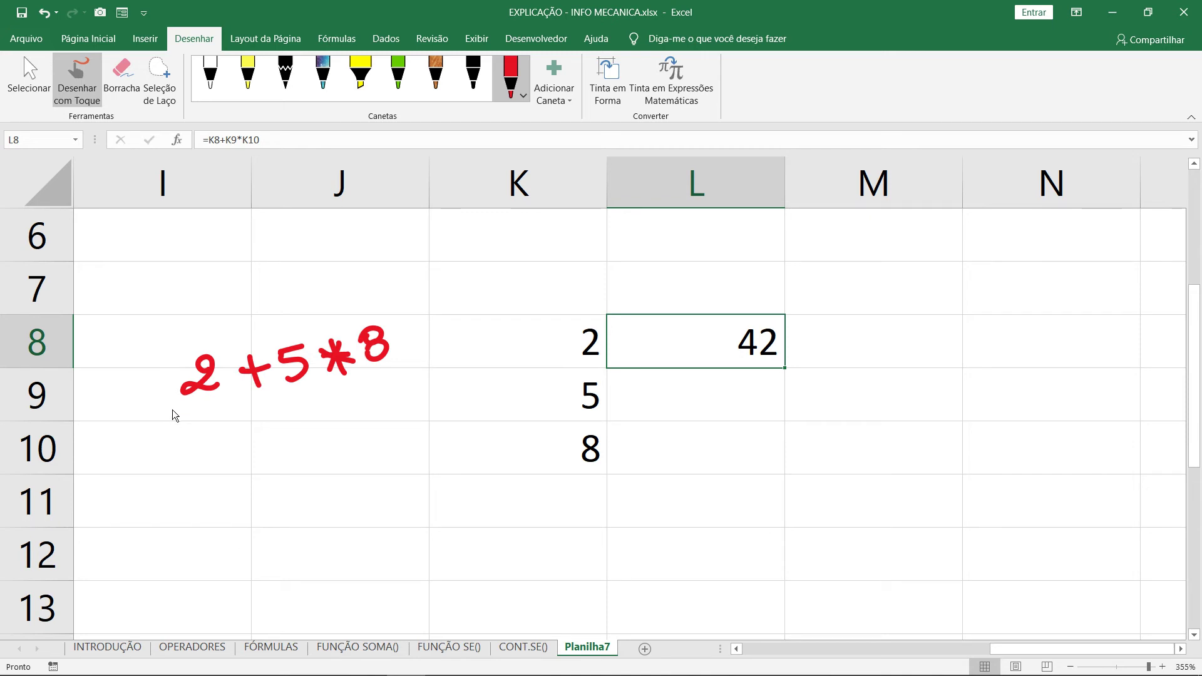
drag(402, 344, 425, 339)
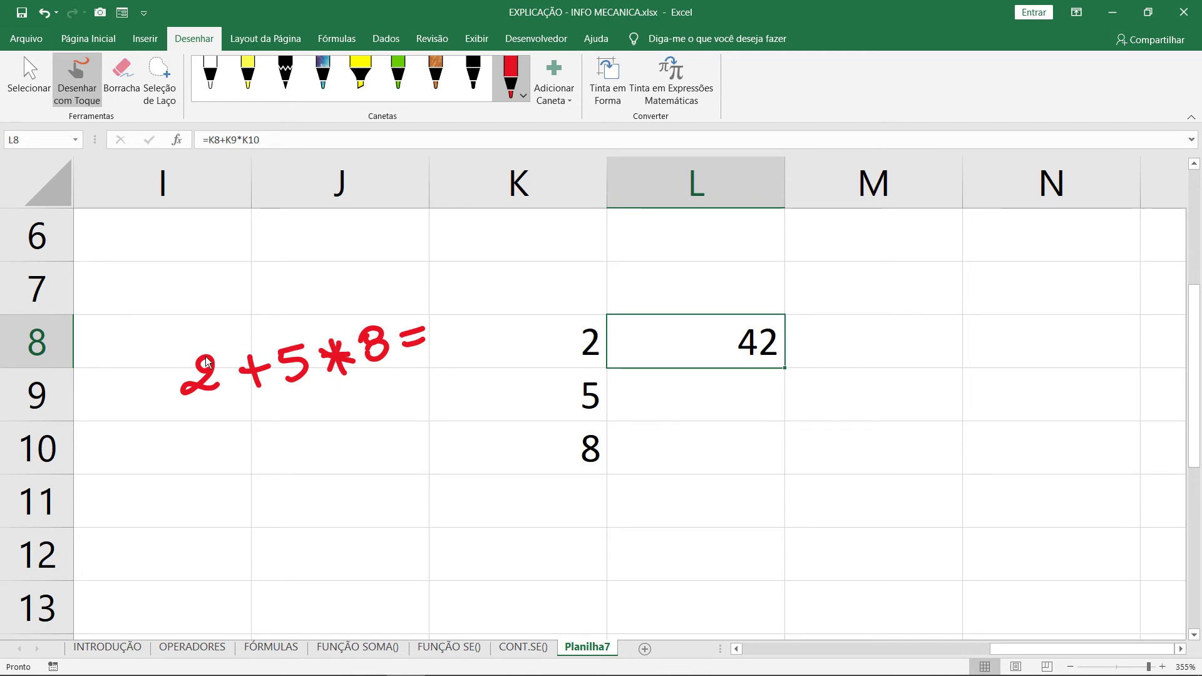
Draw a red bracket joining the handwritten 2 and 5, write "7 * 8 =" above it, and stop inking.
drag(194, 344, 284, 330)
drag(200, 275, 217, 275)
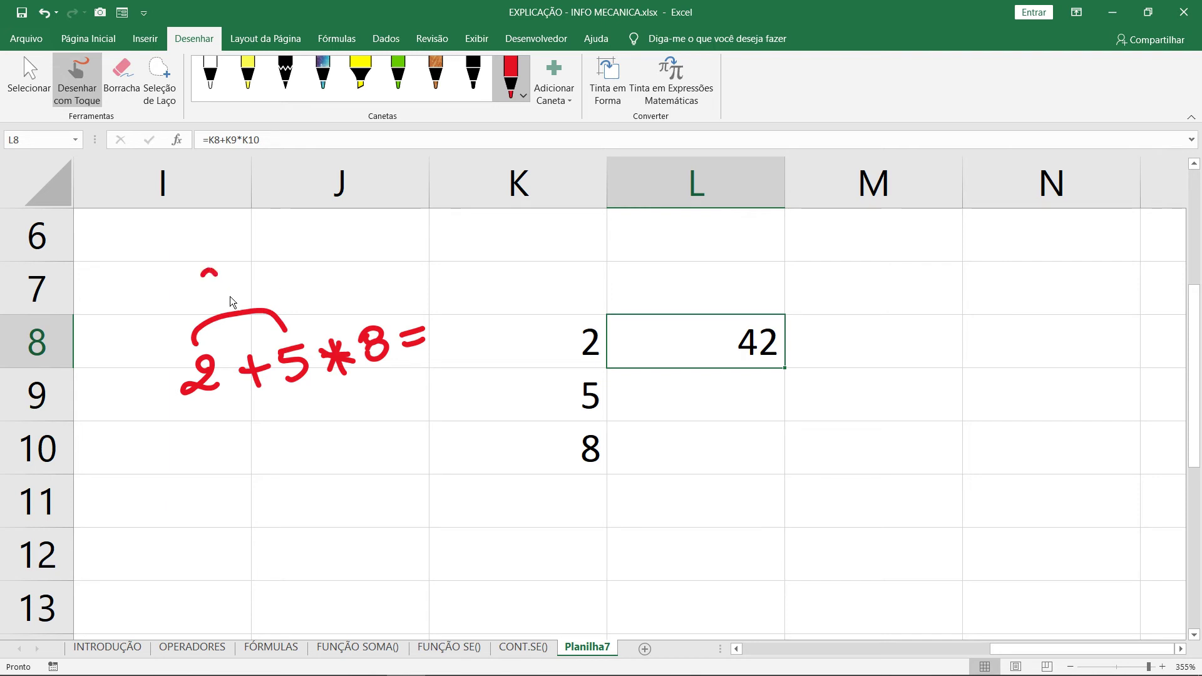
drag(307, 266, 297, 292)
mouse_move(282, 285)
mouse_down()
mouse_move(389, 250)
mouse_move(391, 260)
mouse_up()
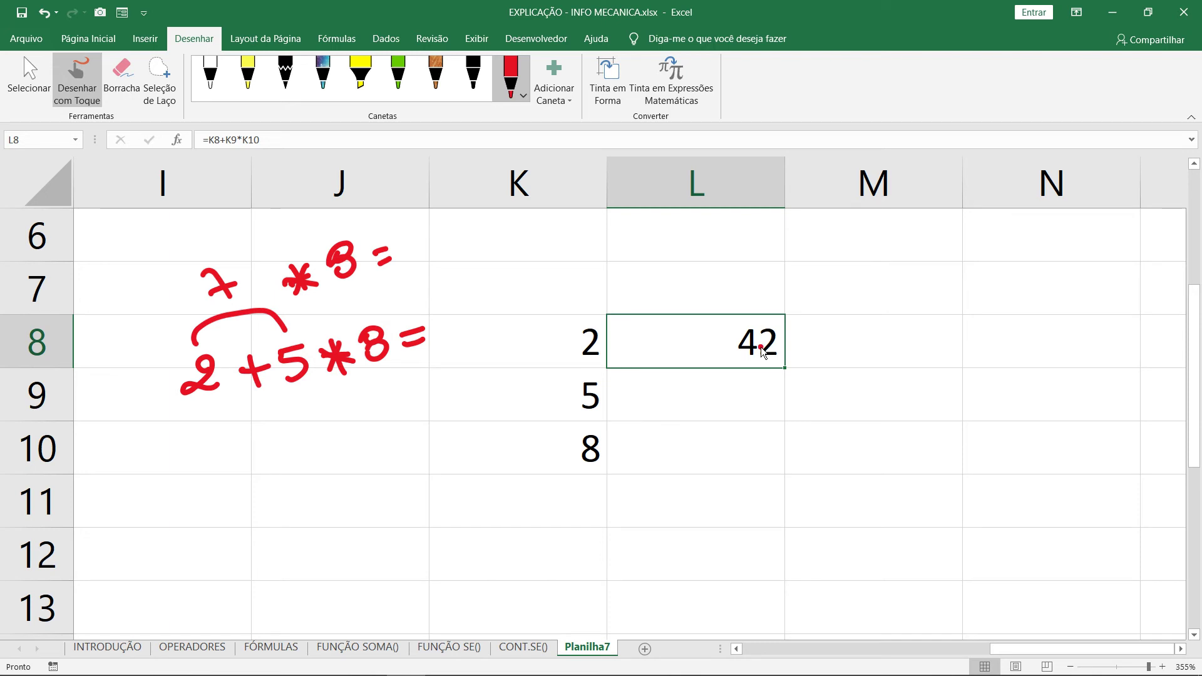
click(22, 64)
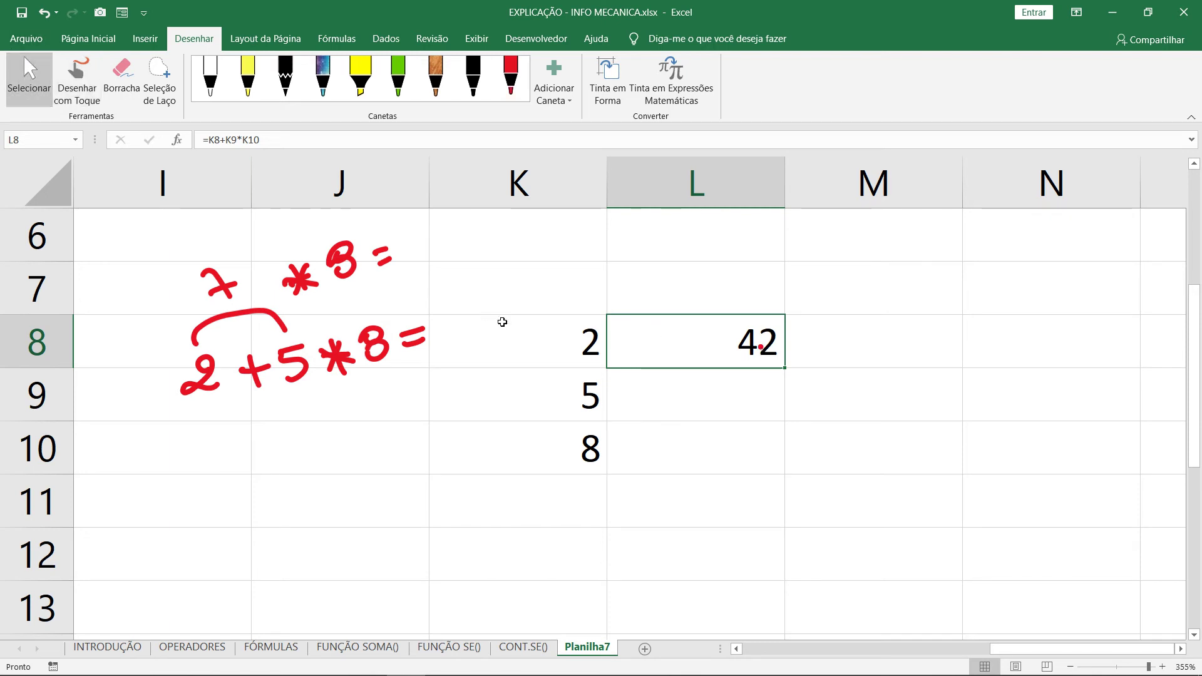
Examine the formula in L8, highlighting its K9*K10 part, and leave it as is.
double_click(728, 342)
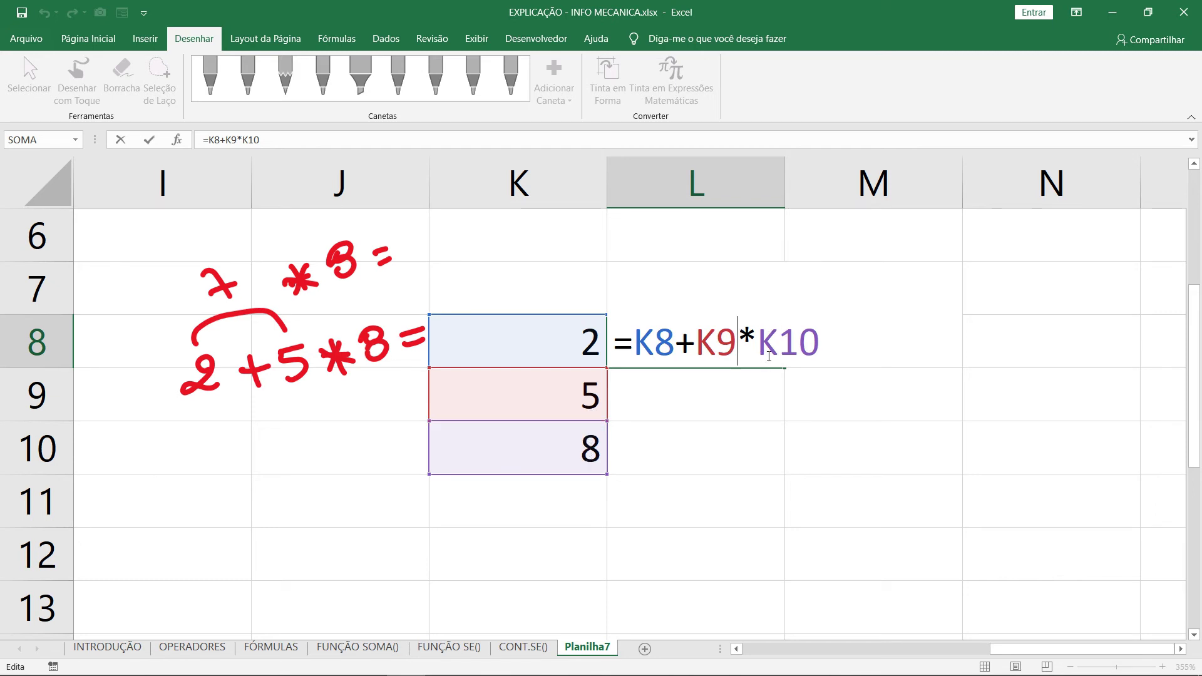
drag(696, 341, 812, 339)
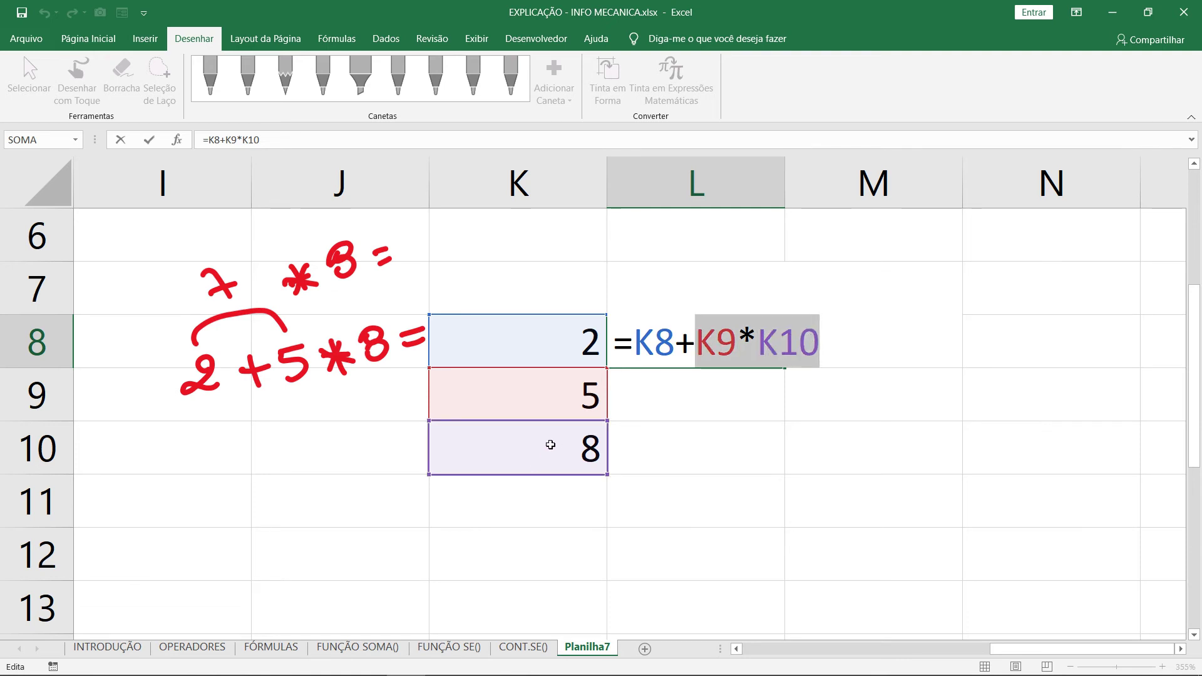
key(ctrl+Return)
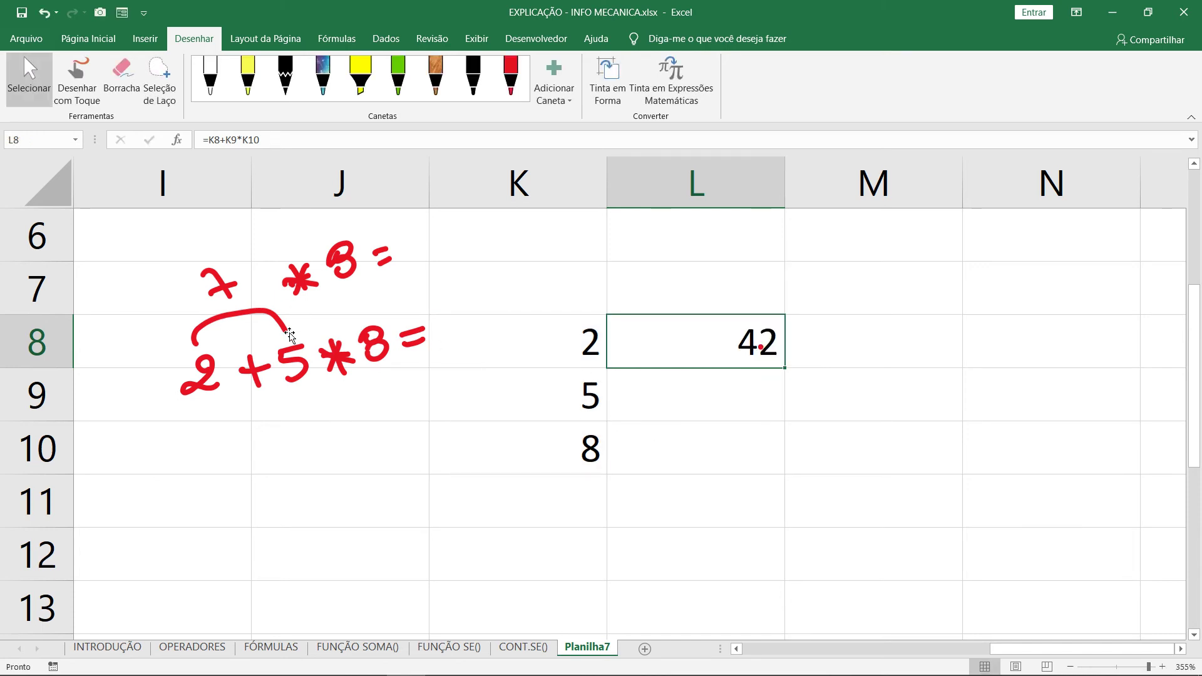
Write the formula =K8+K9*K10 in cell L11 by referencing the three values in column K.
click(675, 500)
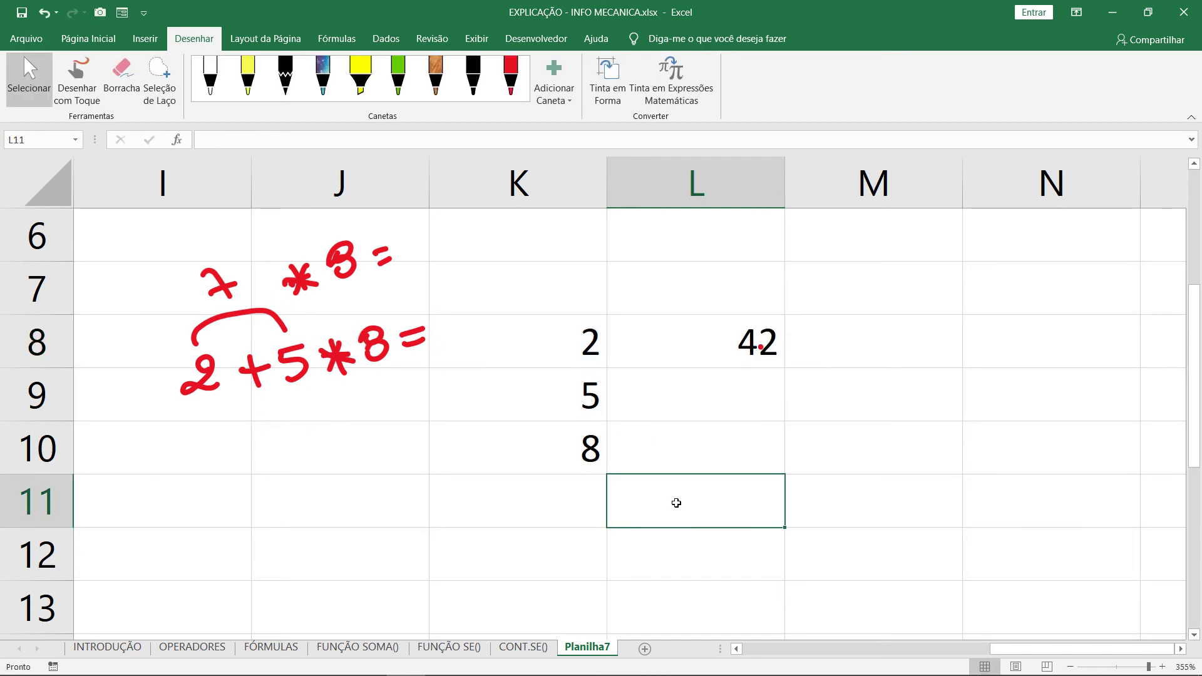
text(=)
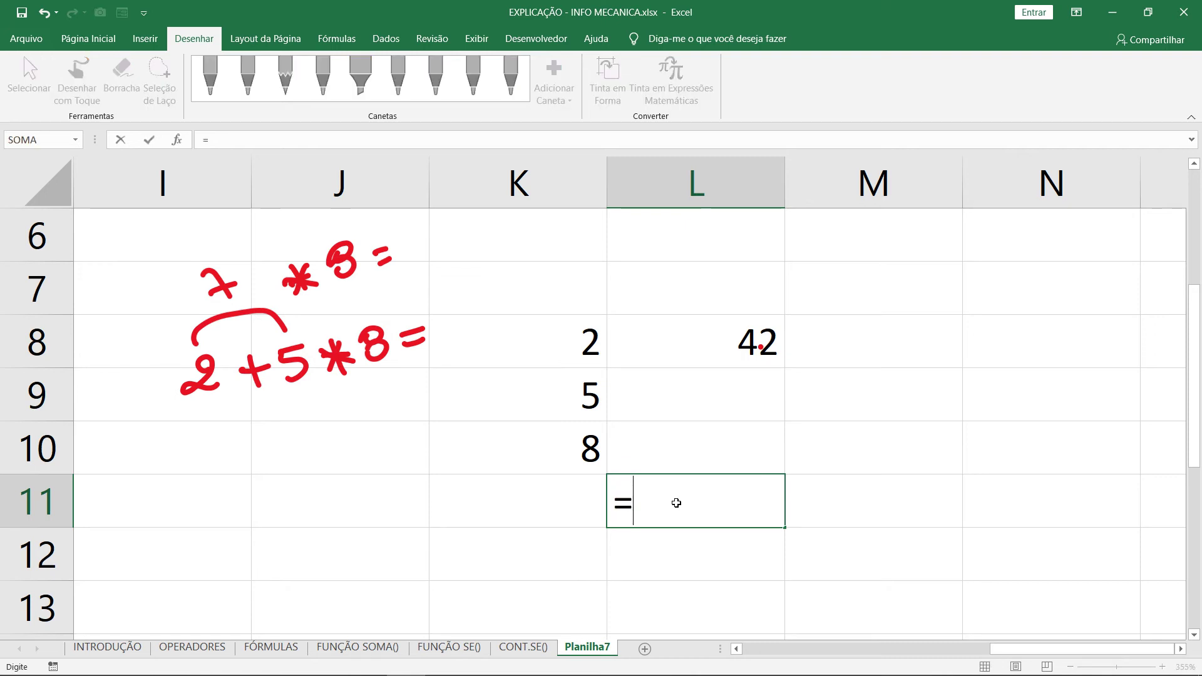
key(Up)
key(Up)
key(Up)
key(Left)
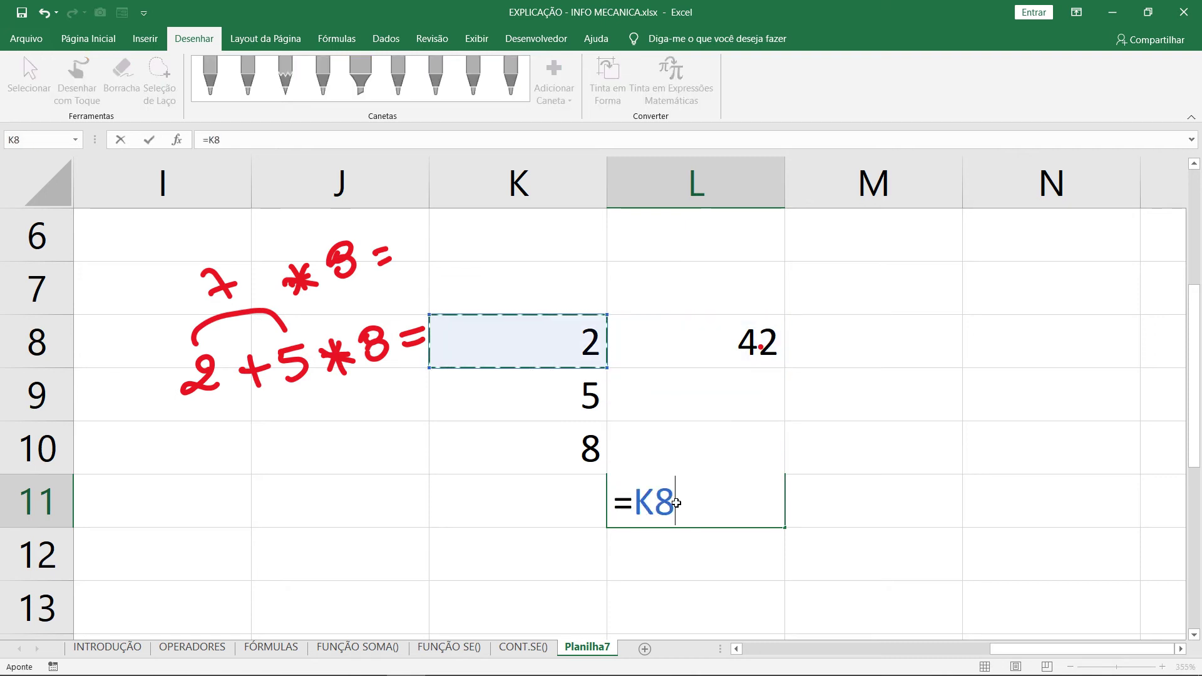
text(+)
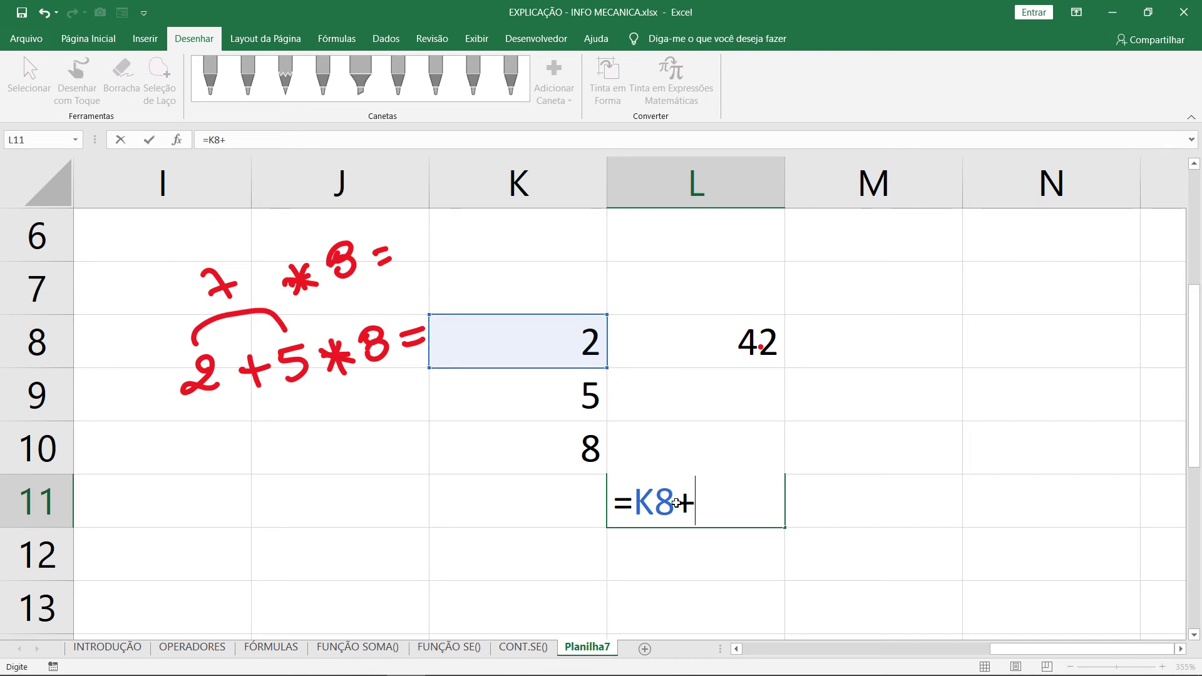
key(Down)
key(Left)
key(Up)
key(Up)
key(Up)
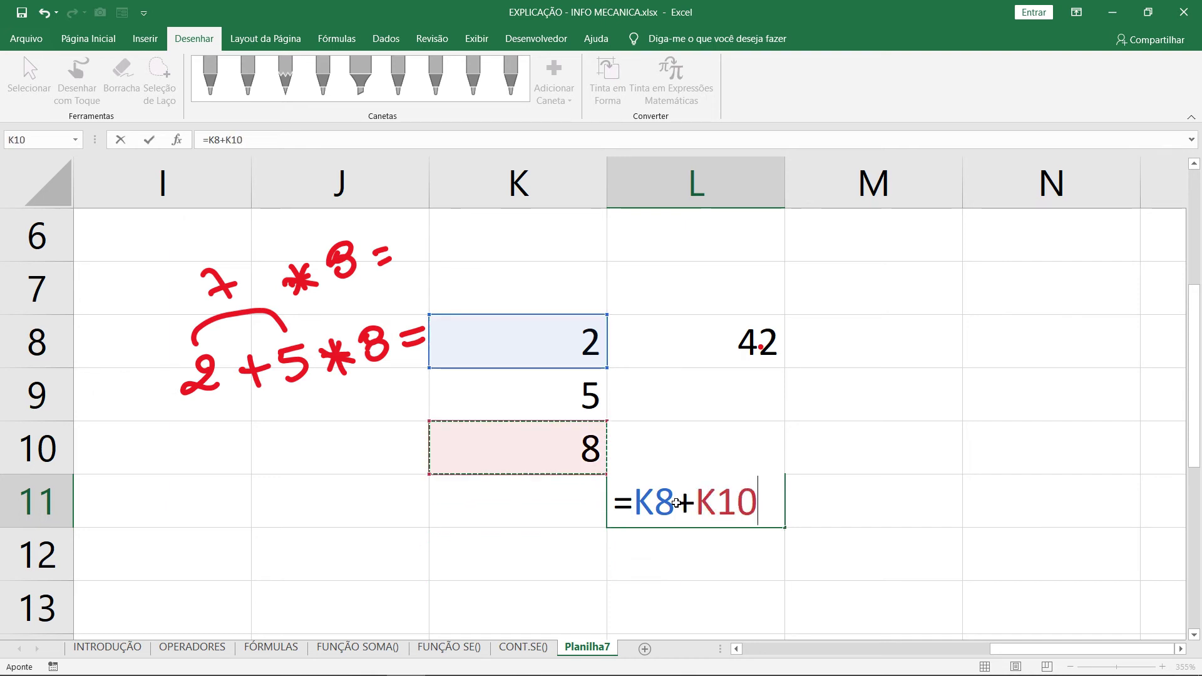
text(*)
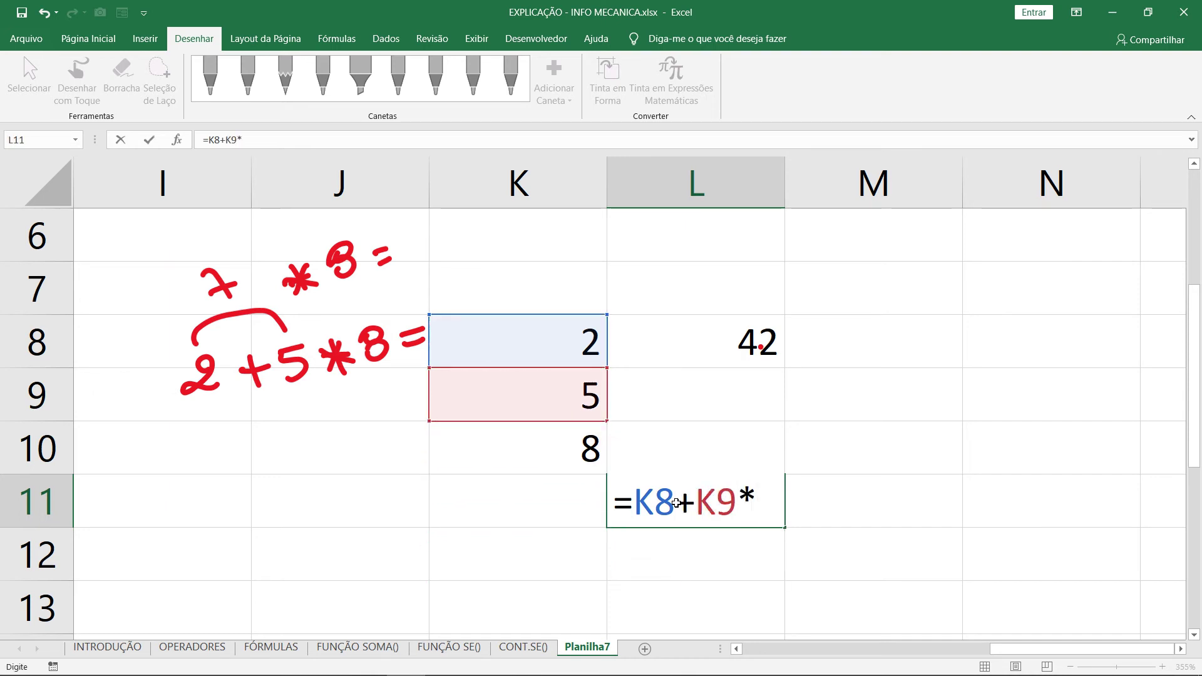
key(Left)
key(Up)
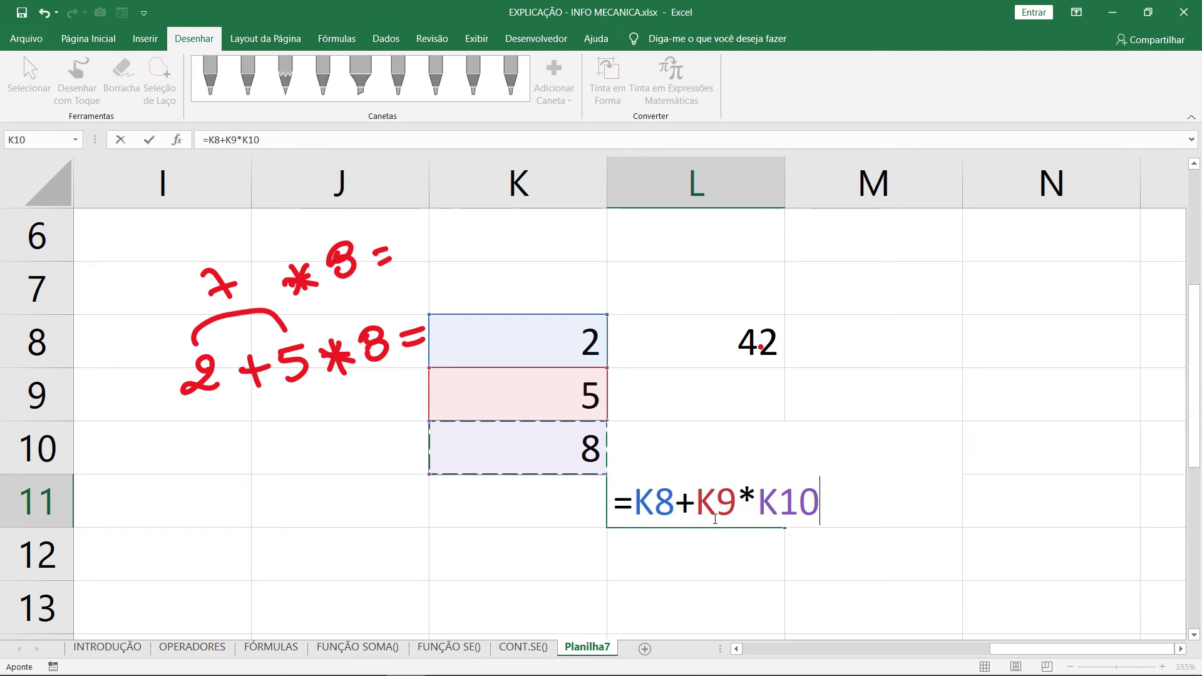
Enclose K8+K9 in parentheses in the L11 formula, making it =(K8+K9)*K10, and commit it.
click(740, 509)
text())
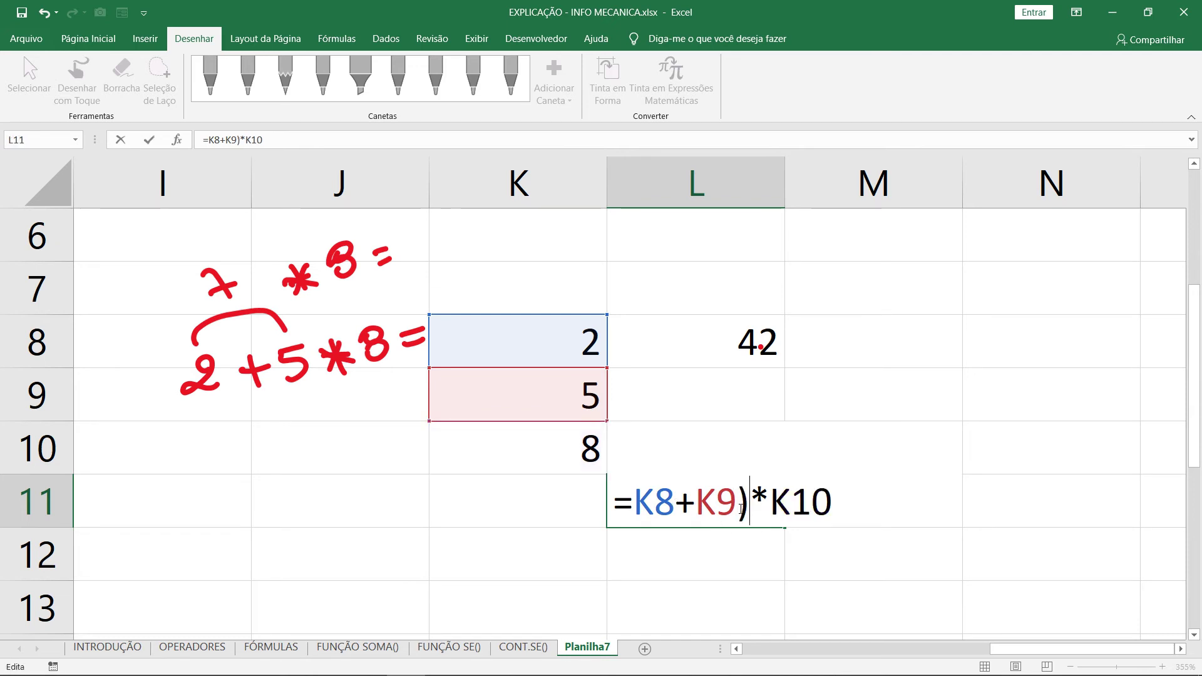
key(Left)
key(Left)
key(Left)
key(Left)
key(Left)
key(Left)
text(()
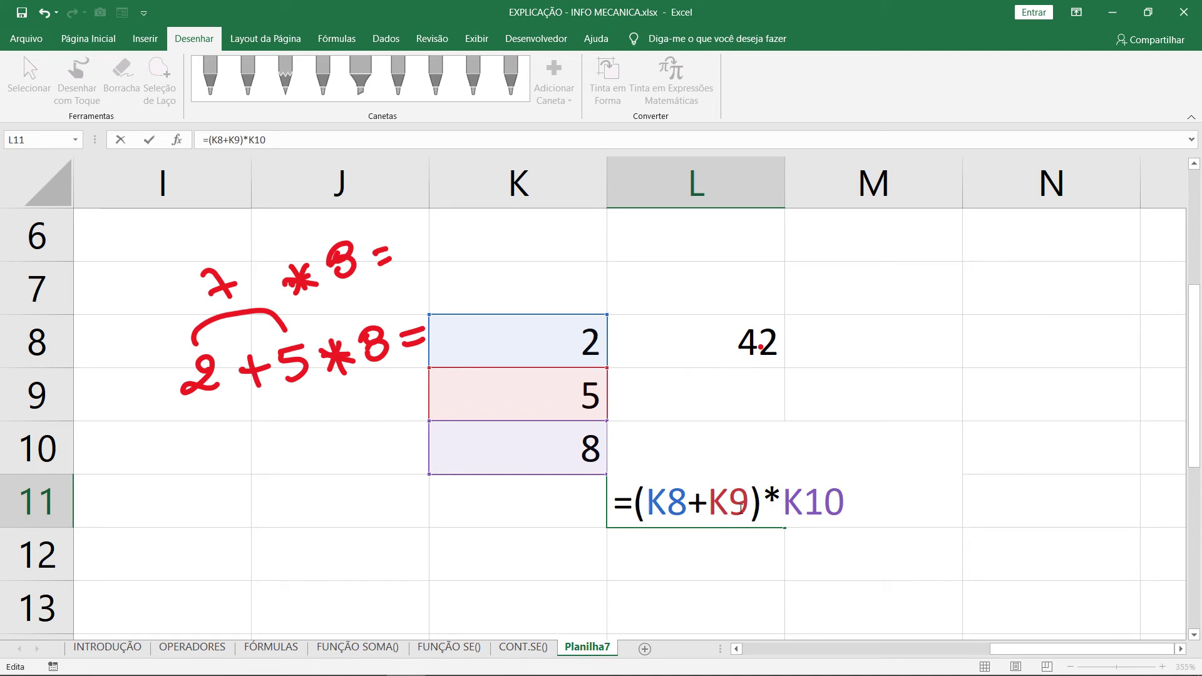
key(Return)
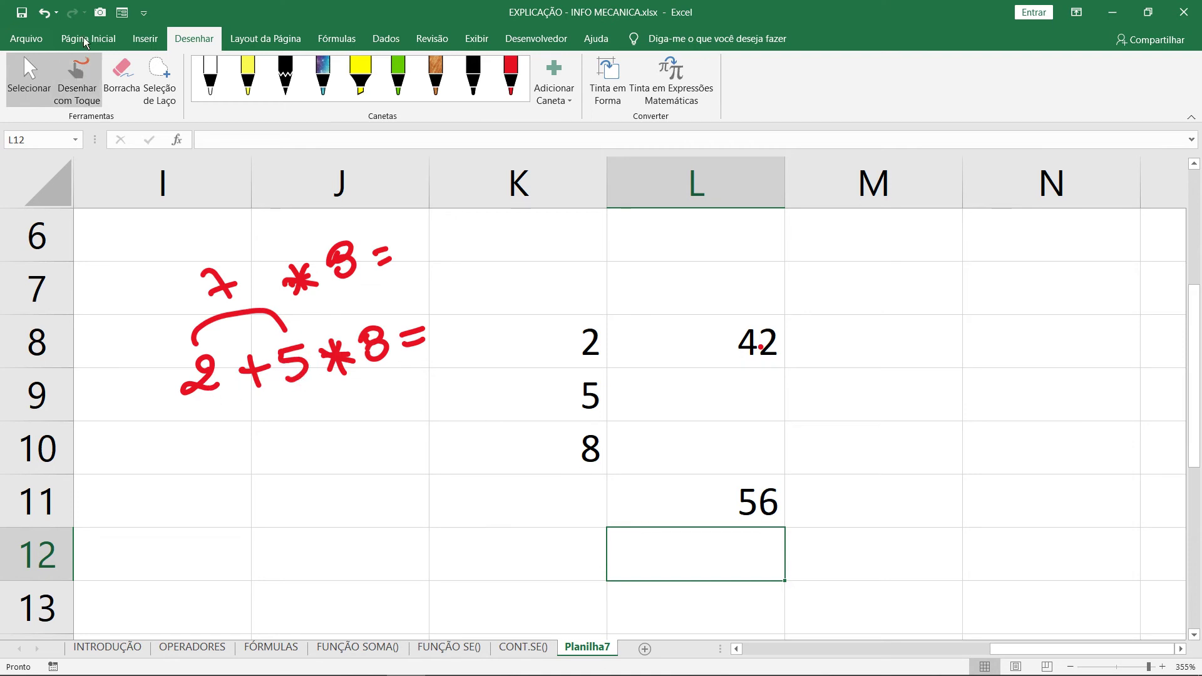
Draw a freehand red outline around the handwritten "2+5*8=" expression and stop inking.
click(79, 76)
mouse_move(137, 313)
mouse_down()
mouse_move(214, 502)
mouse_move(464, 378)
mouse_move(461, 311)
mouse_move(386, 301)
mouse_move(291, 335)
mouse_move(142, 343)
mouse_up()
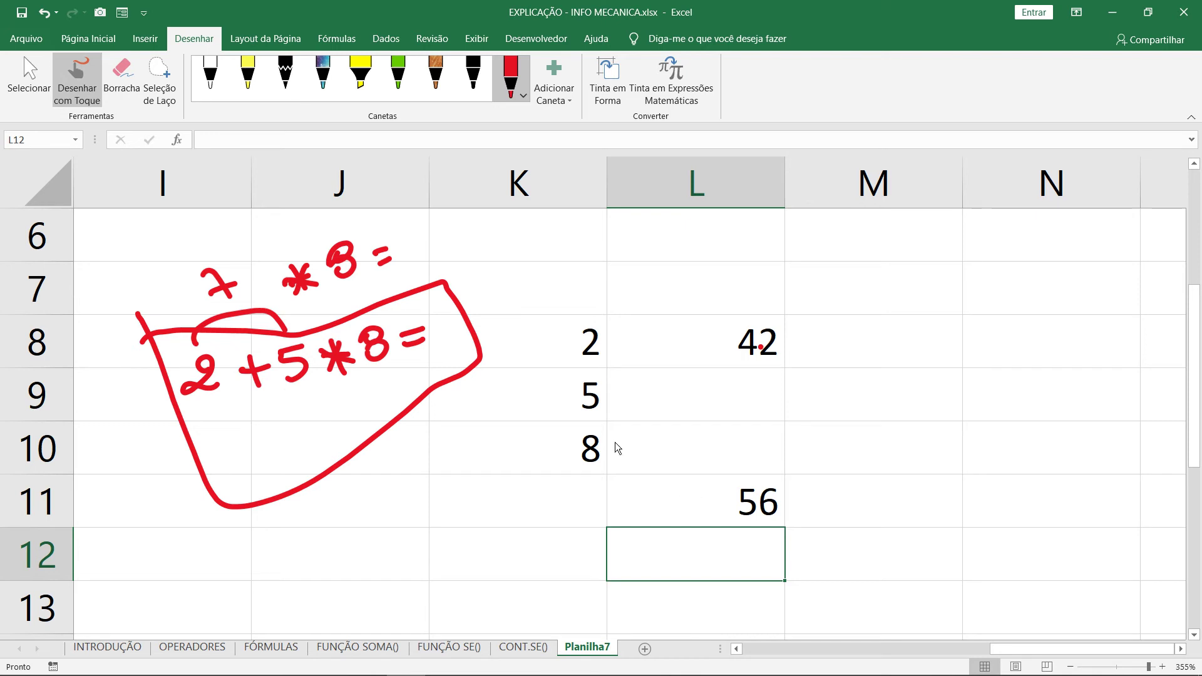
click(29, 77)
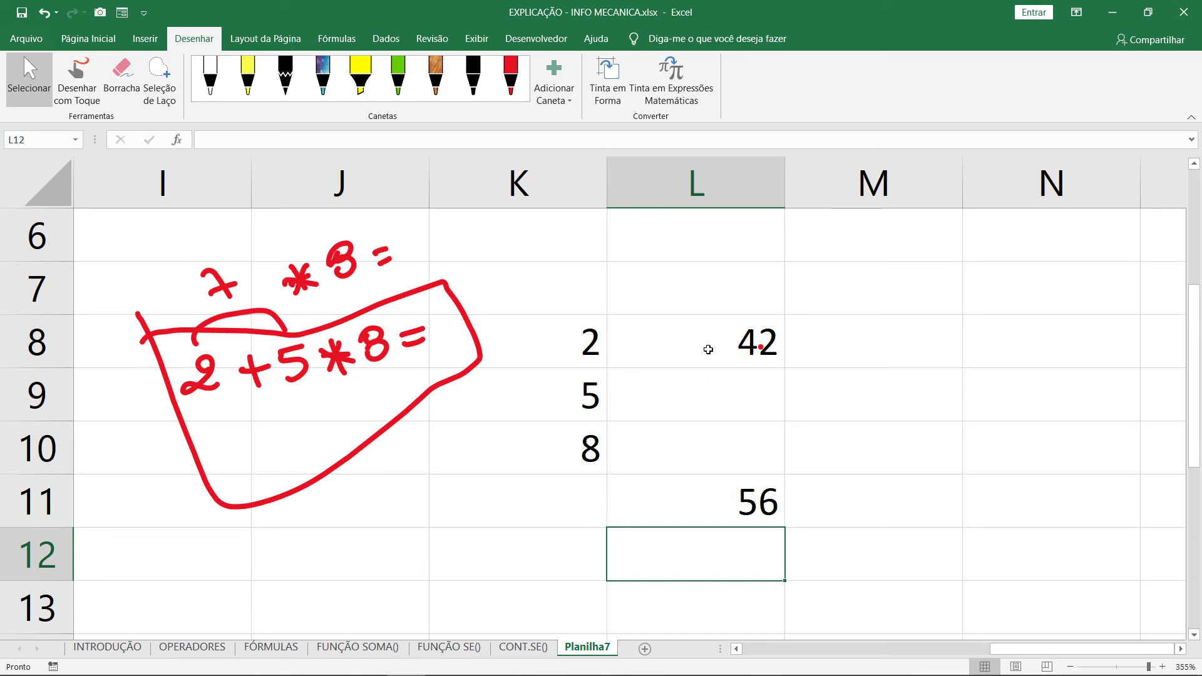
Compare the formulas in L8 and L11, highlighting the parenthesised (K8+K9) part in L11.
double_click(709, 346)
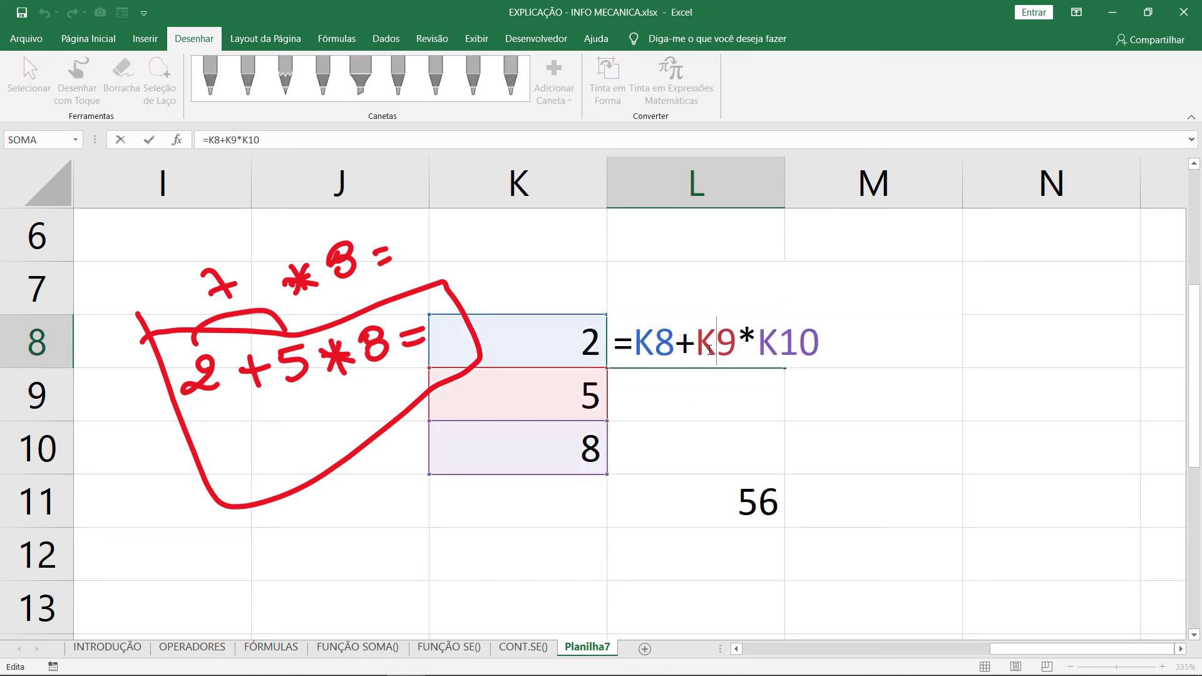
key(Return)
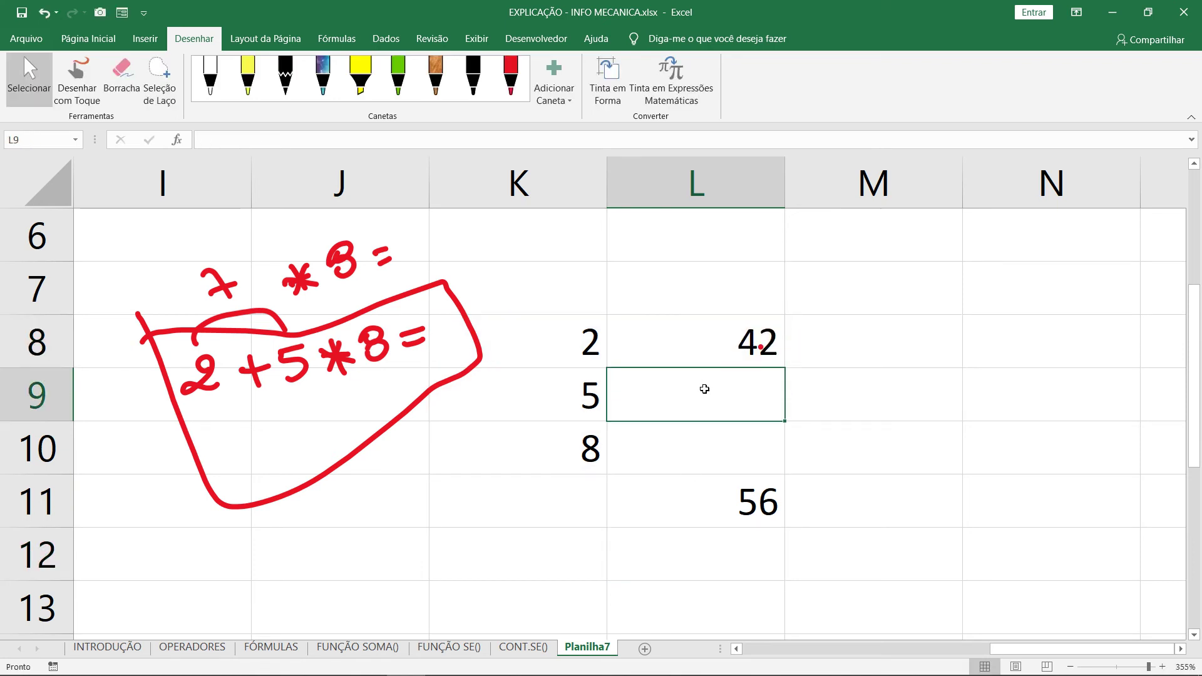
double_click(710, 486)
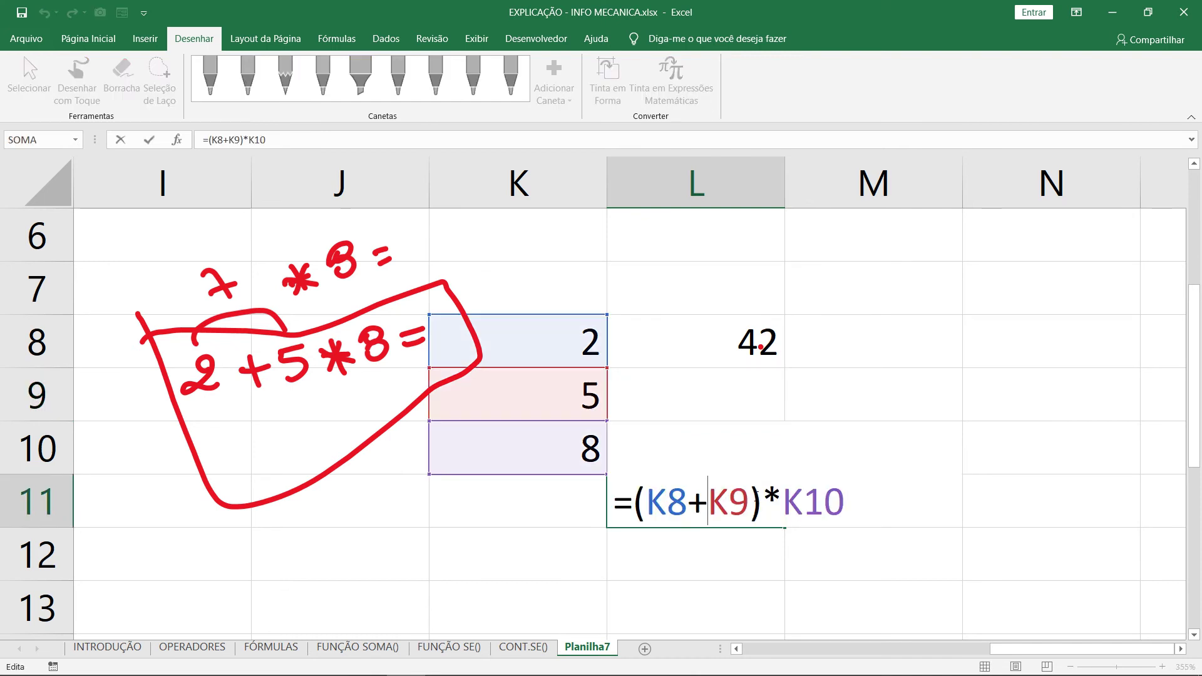
drag(761, 503, 639, 514)
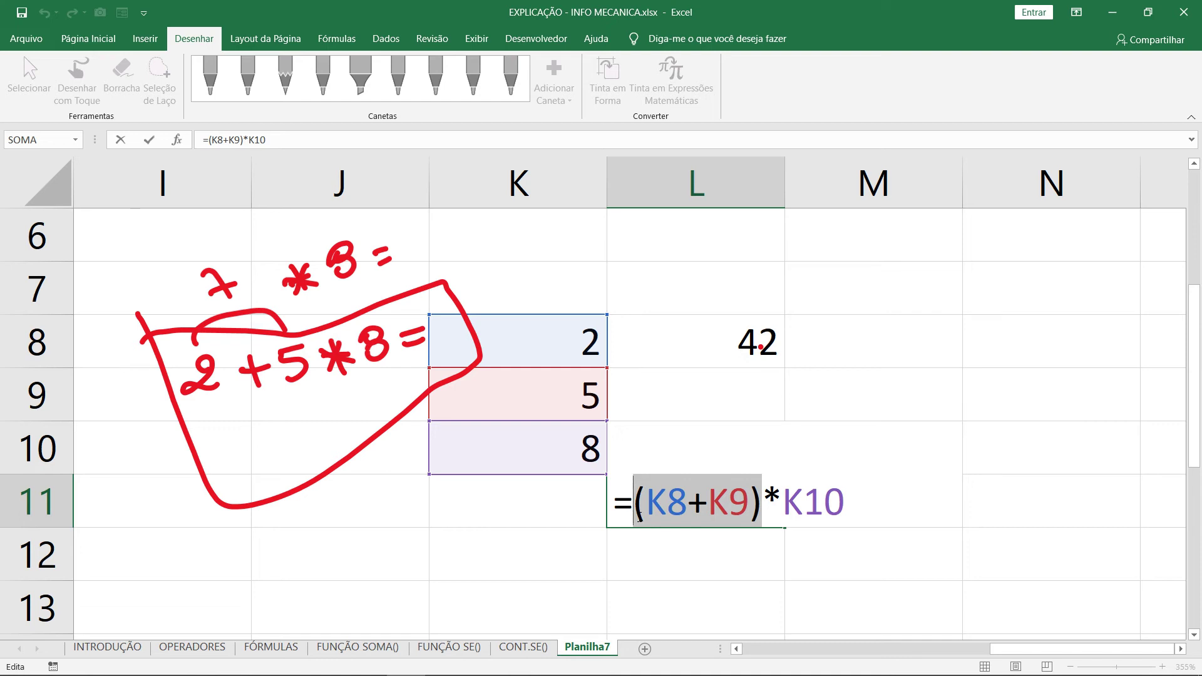
key(Return)
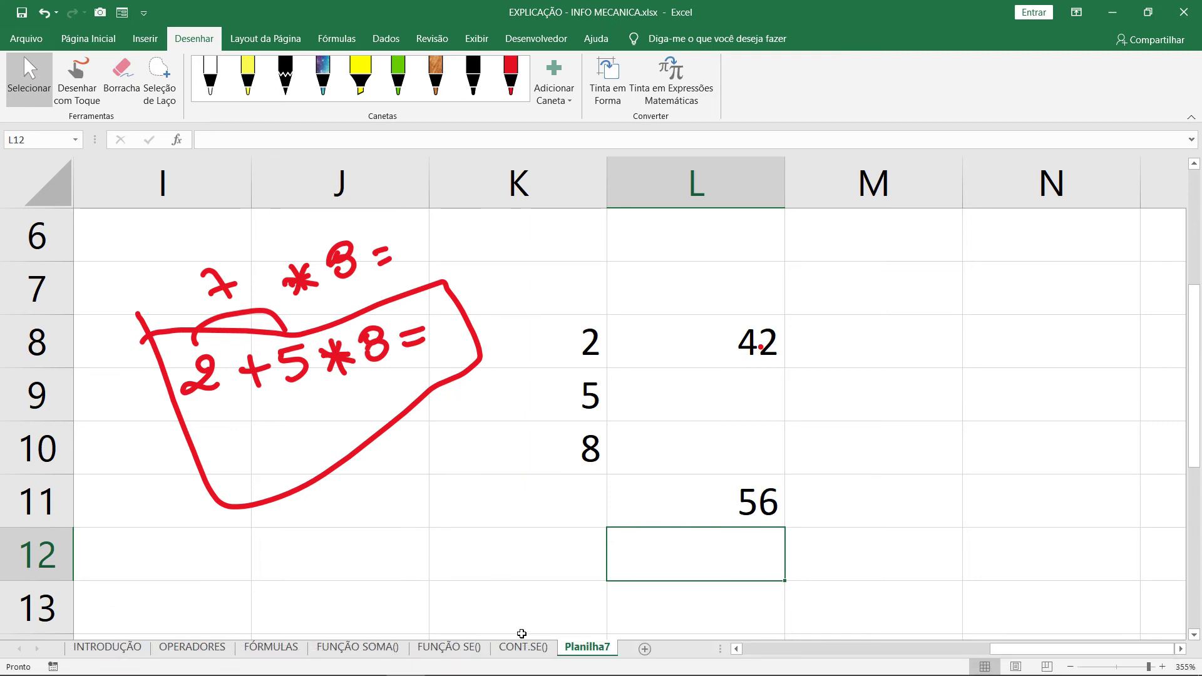
Open the CONT.SE() sheet and select cell E3 to examine its formula.
click(525, 648)
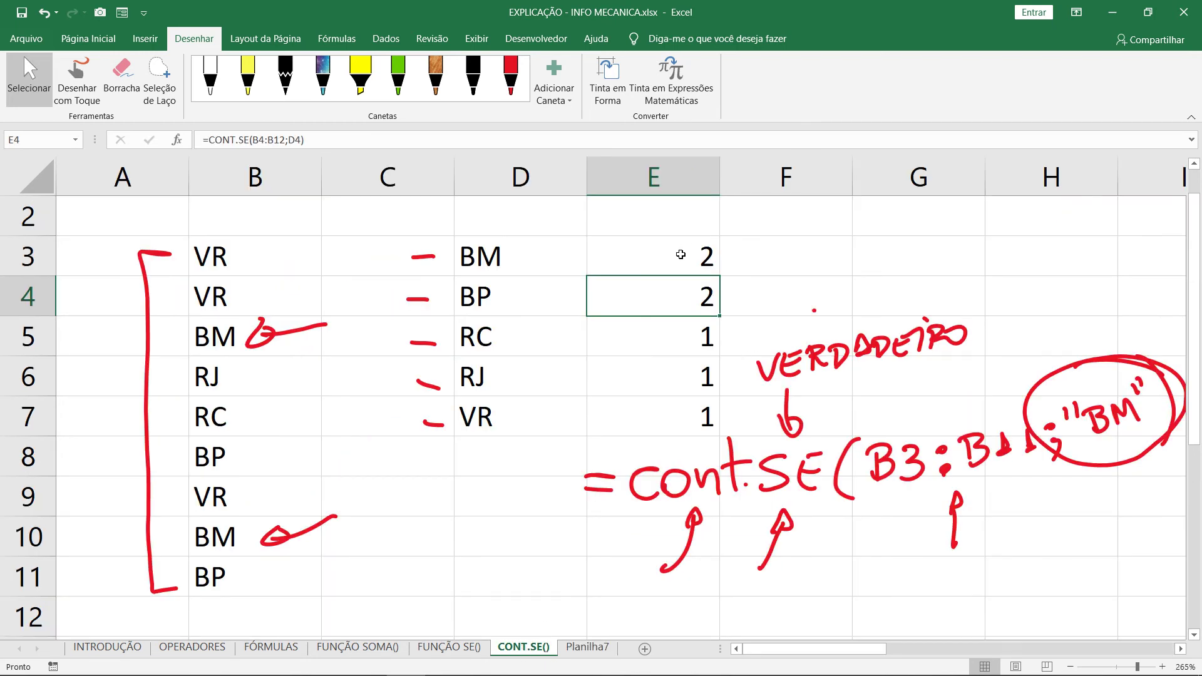
click(679, 257)
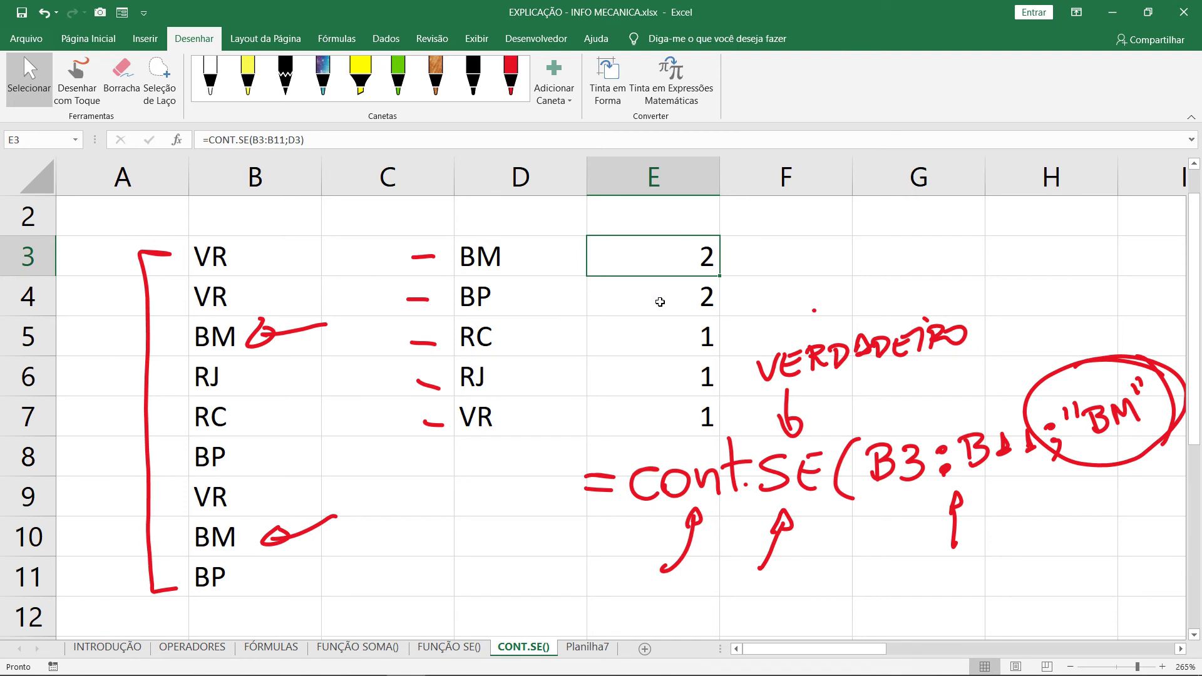
Inspect the CONT.SE formulas in E3:E7 and compare their counting ranges with the source list in B3:B11.
double_click(660, 300)
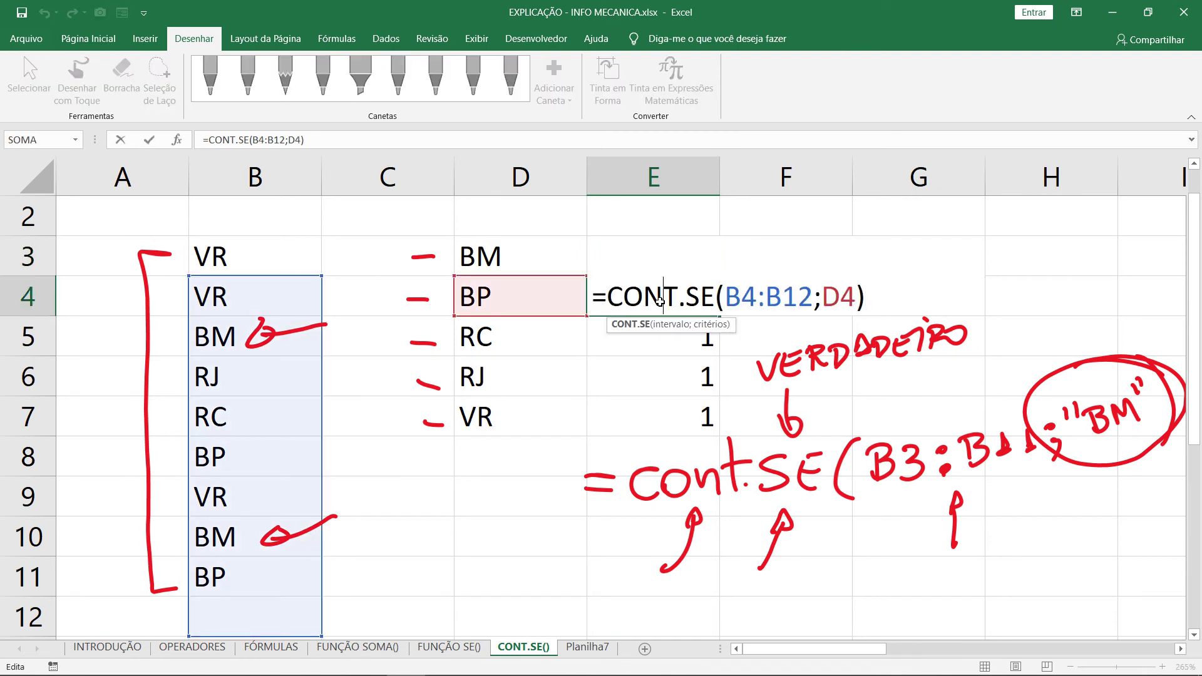
key(Return)
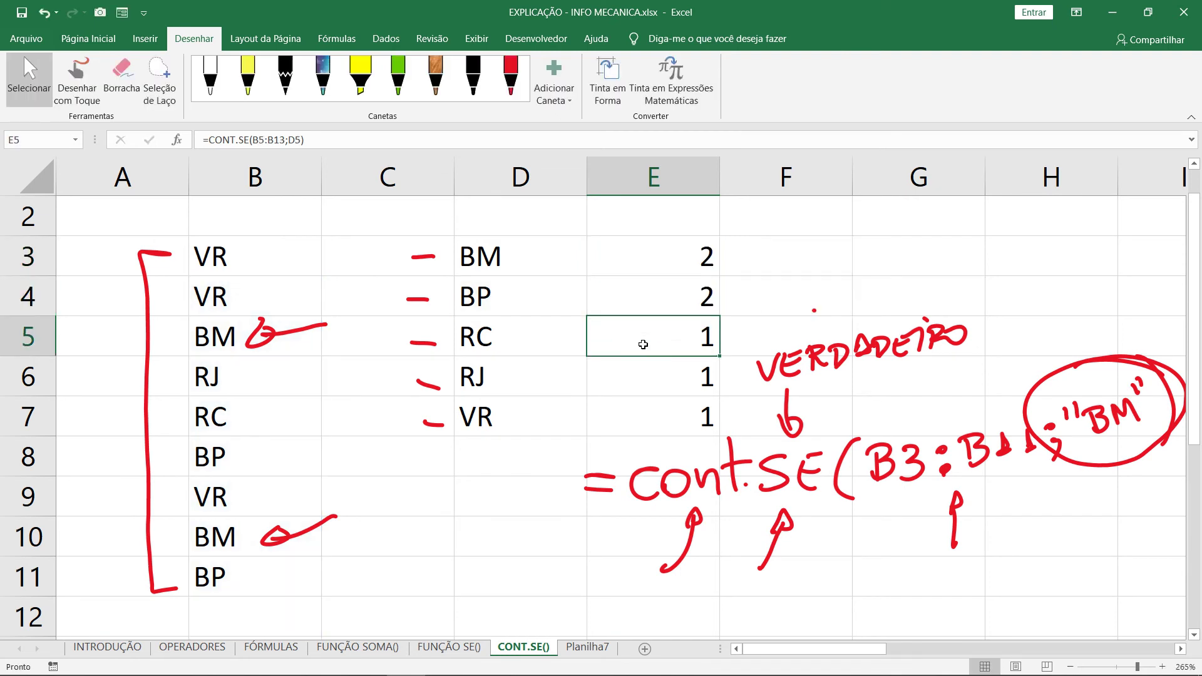
drag(660, 269, 658, 411)
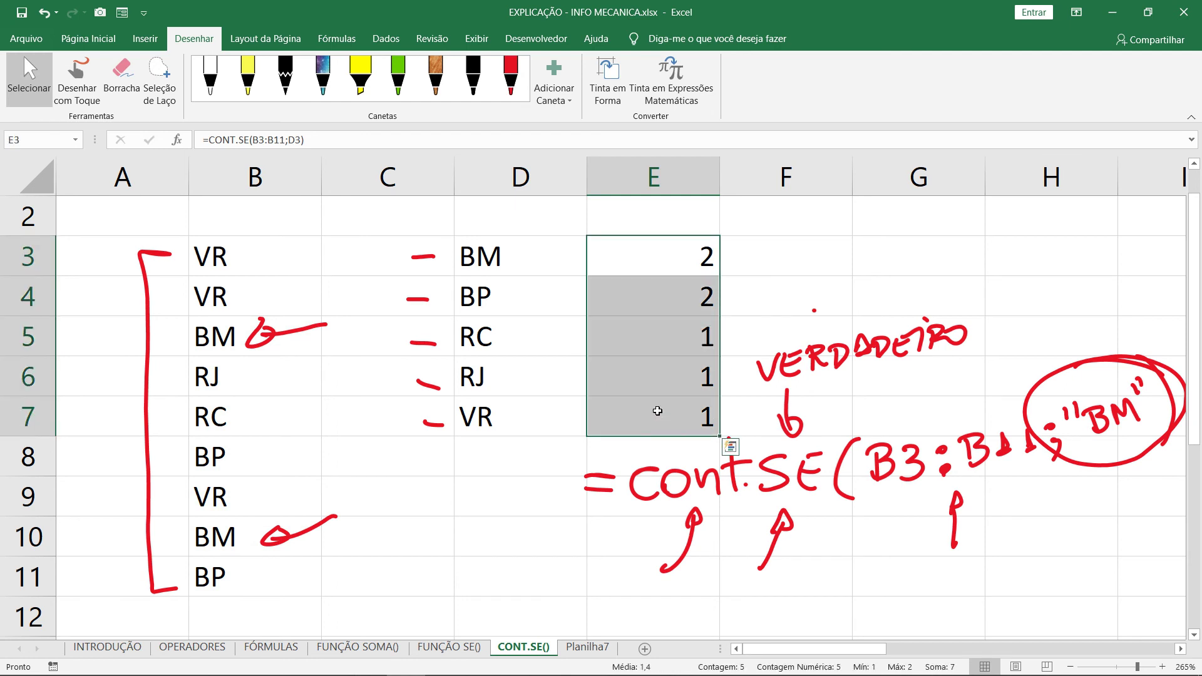
drag(268, 260, 224, 563)
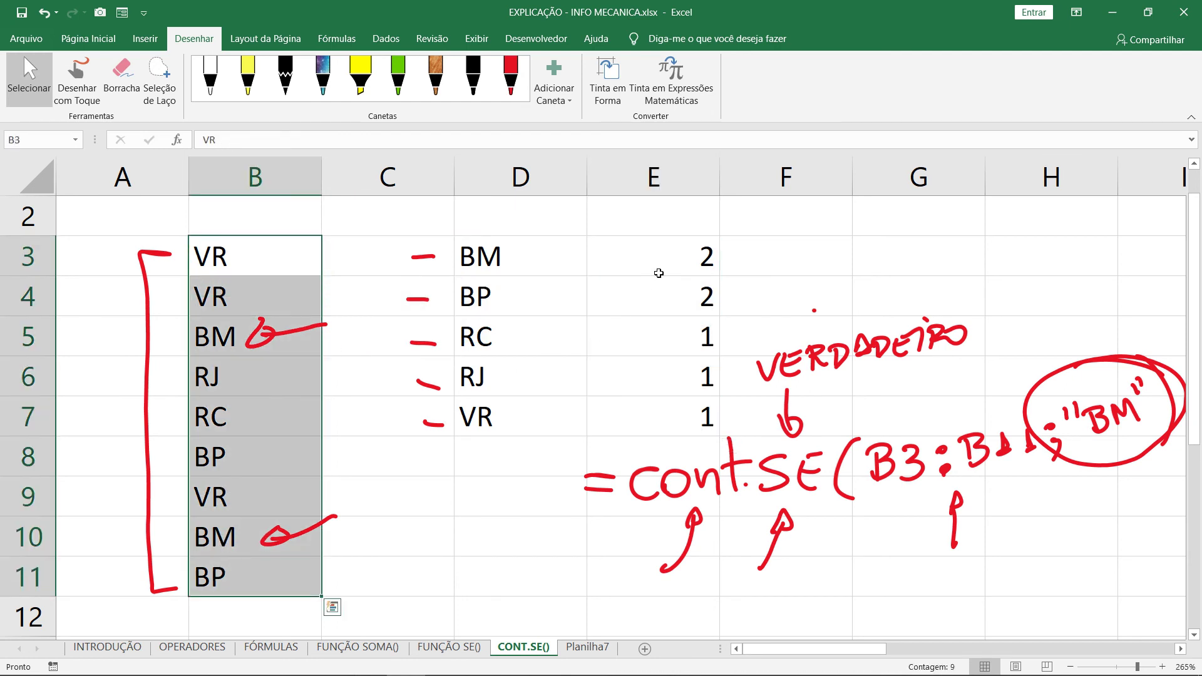
click(666, 267)
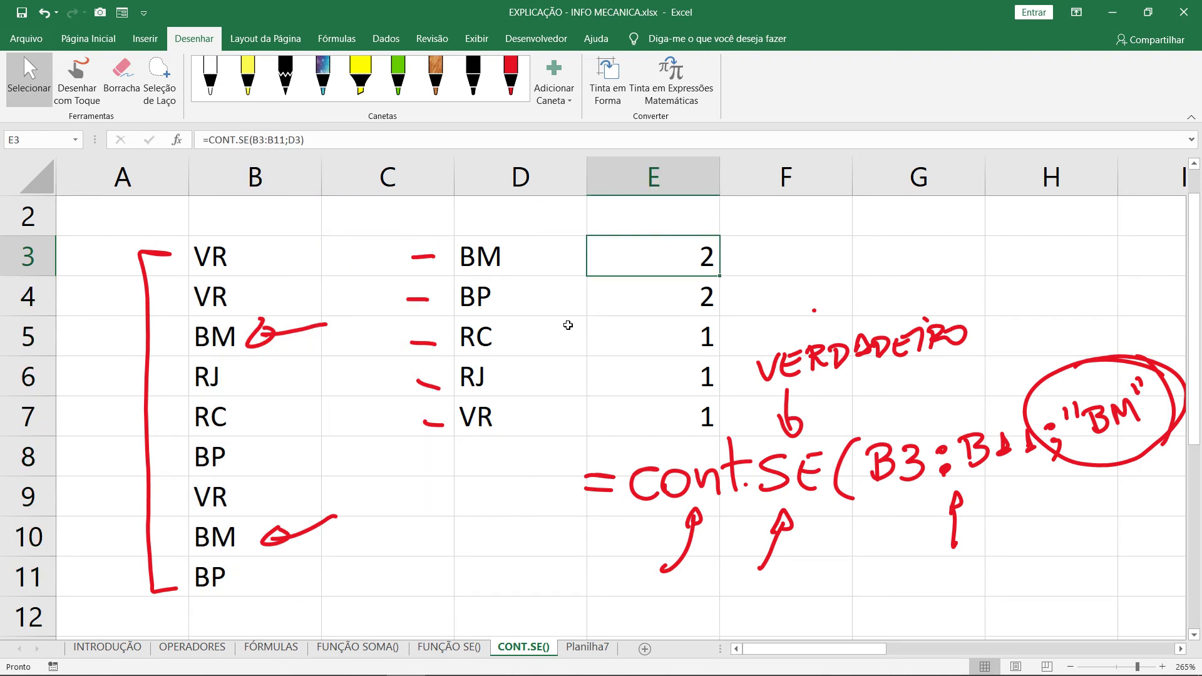
click(628, 290)
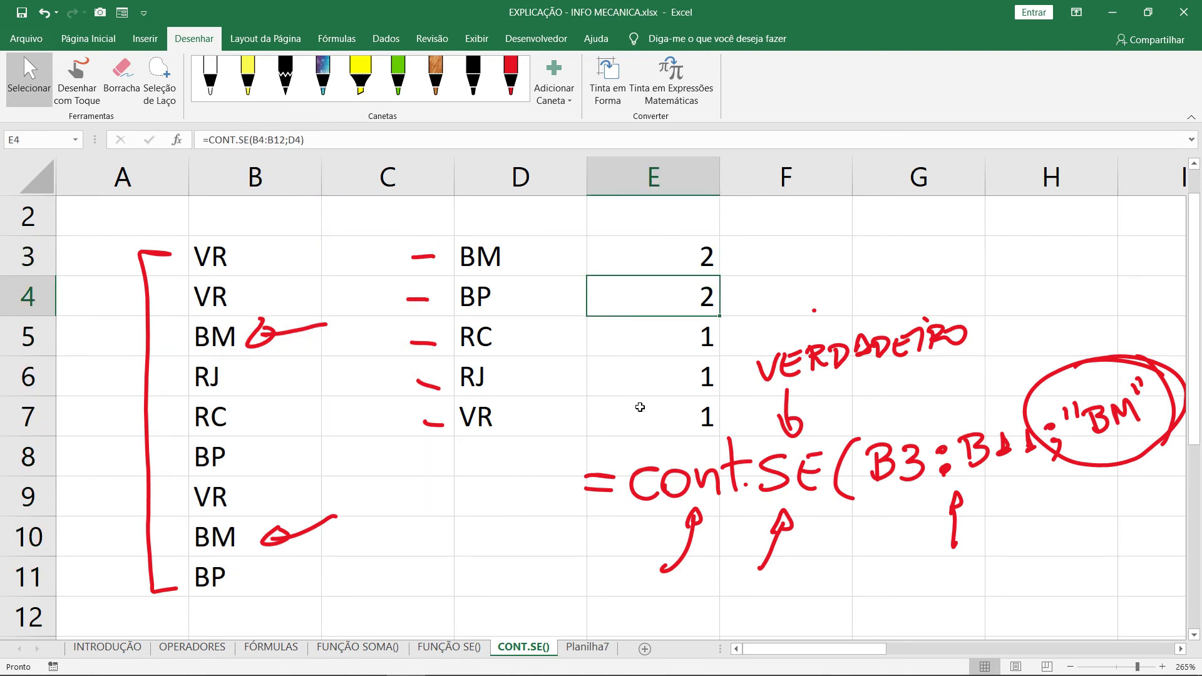
click(640, 408)
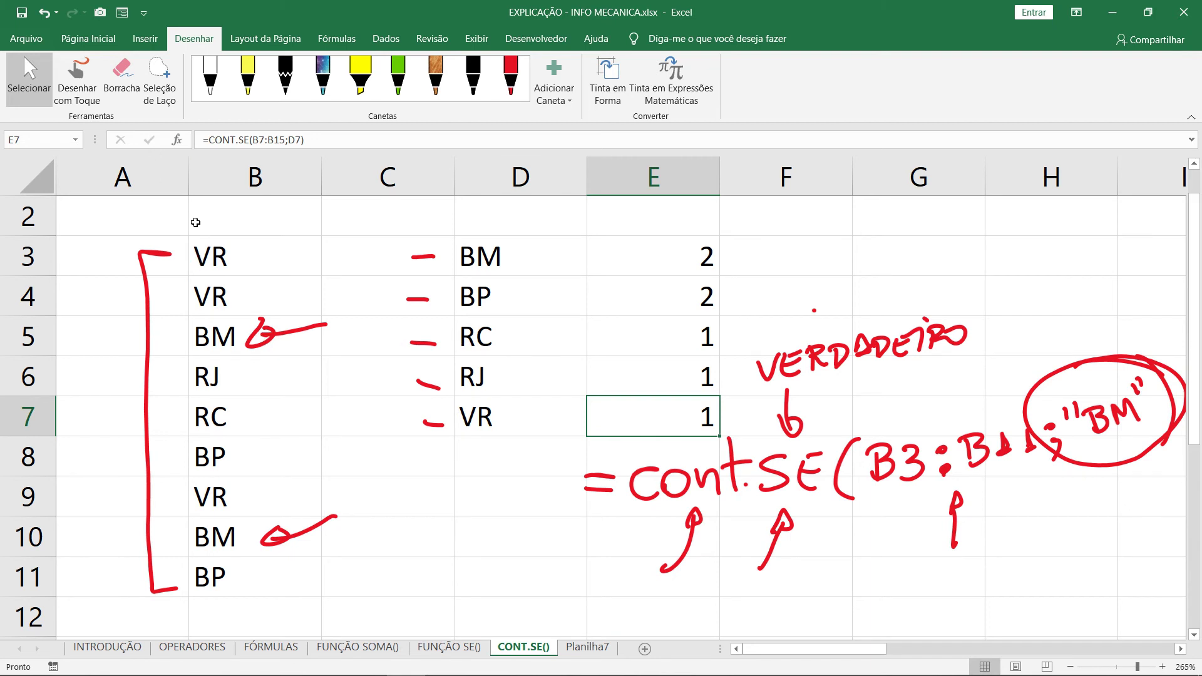
Select every drawn object on the CONT.SE() sheet with Go To Special, Objects, and delete all the ink annotations.
key(F5)
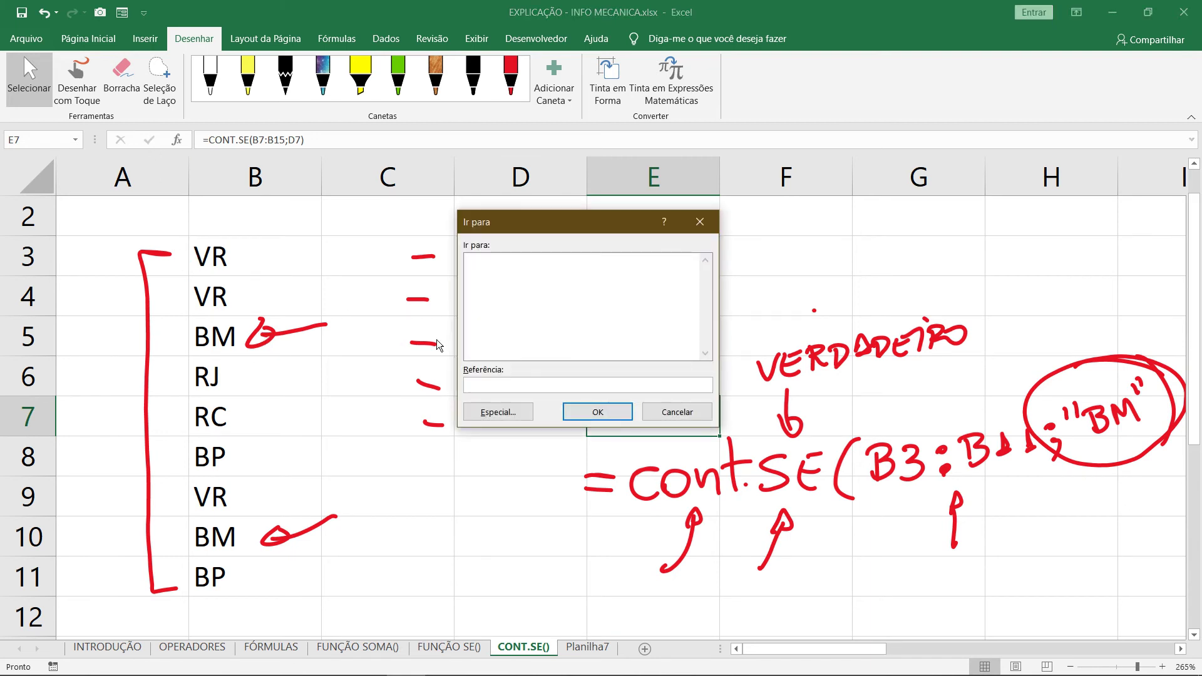
click(508, 416)
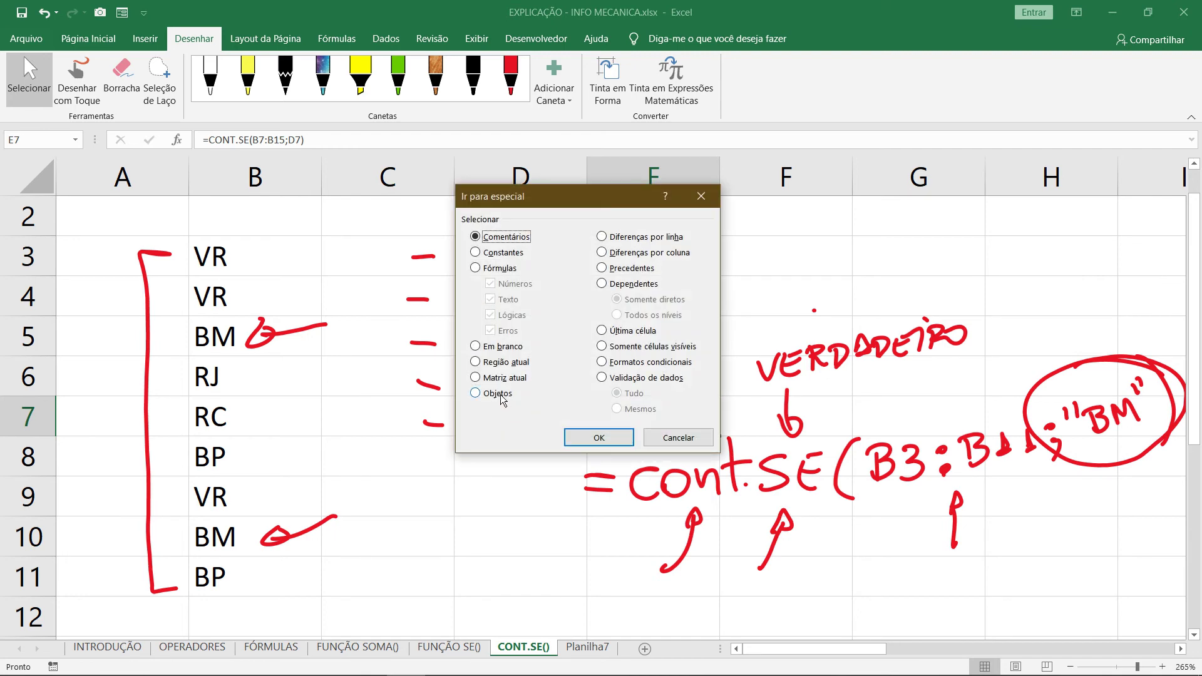
click(500, 396)
click(598, 438)
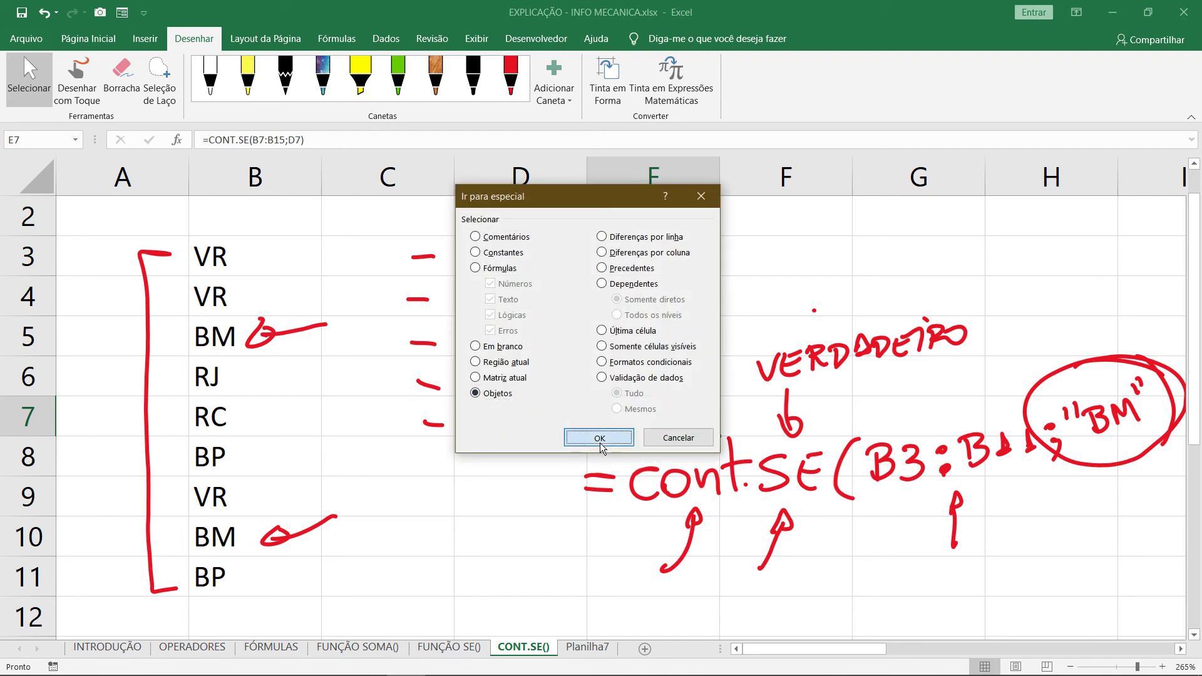
key(Delete)
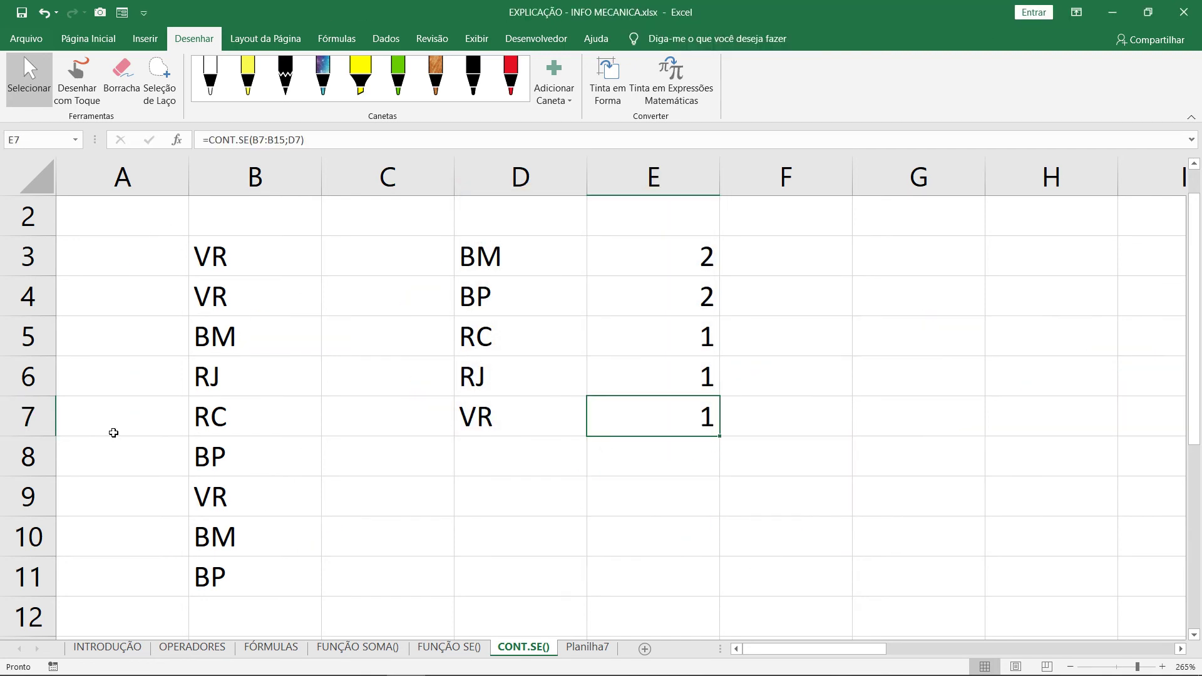
Replace the entries in cells B8 and B7 with vr.
click(250, 446)
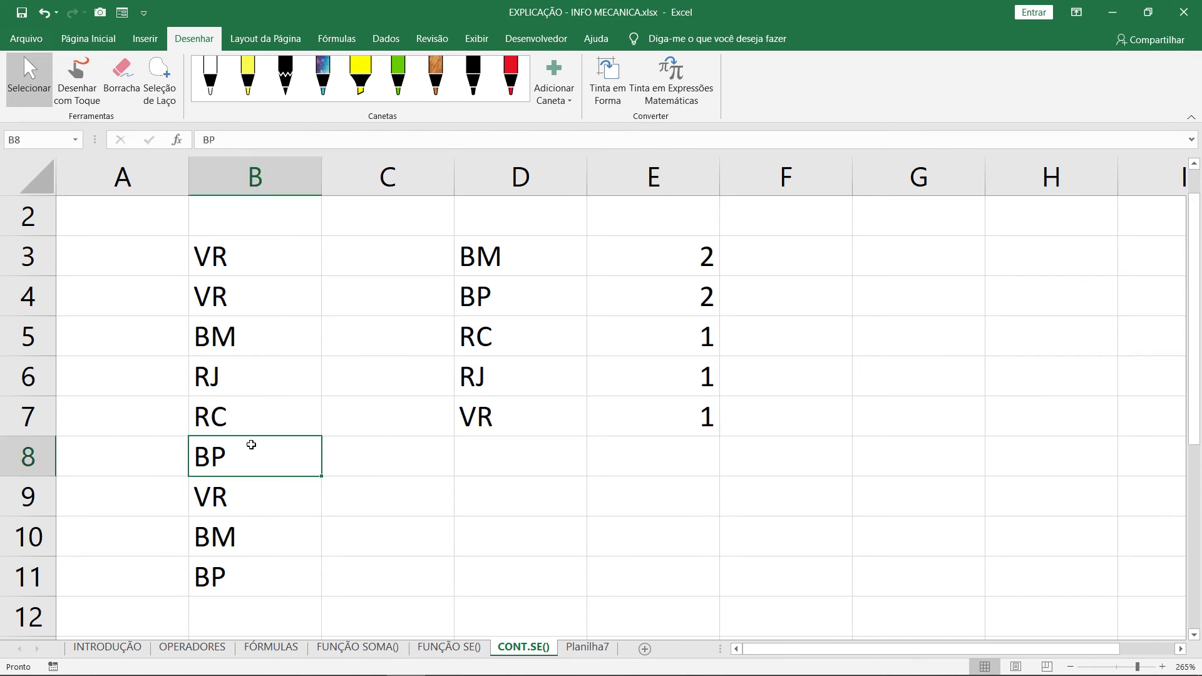
text(vr)
key(Return)
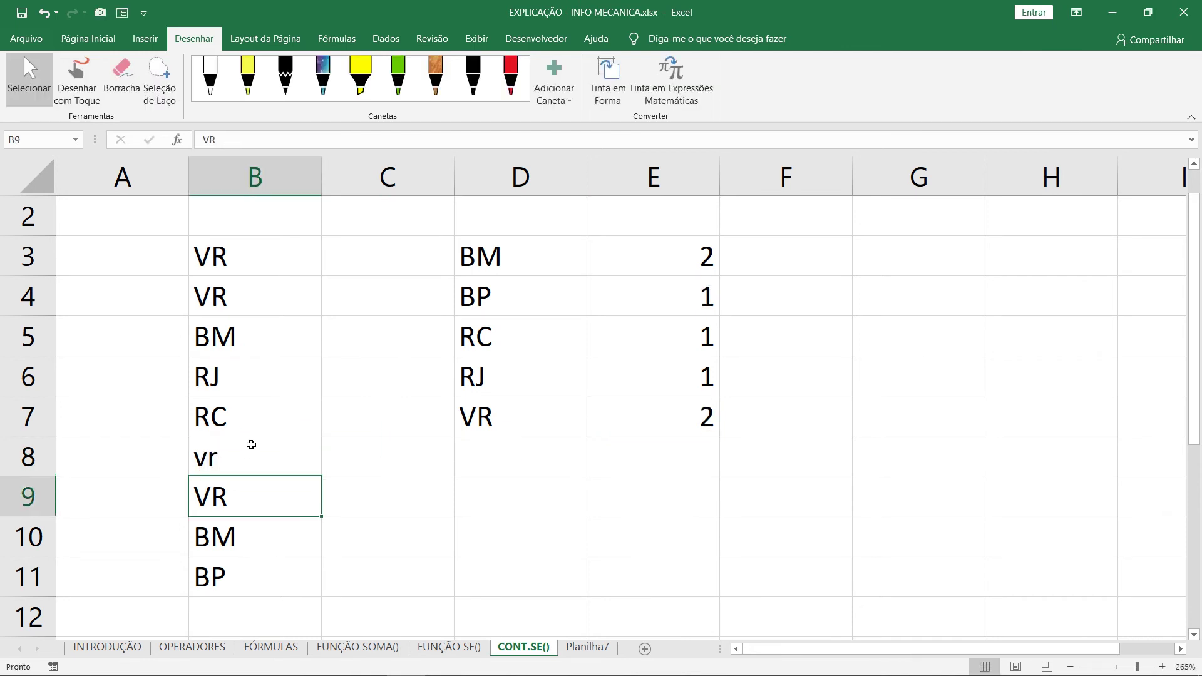
click(252, 425)
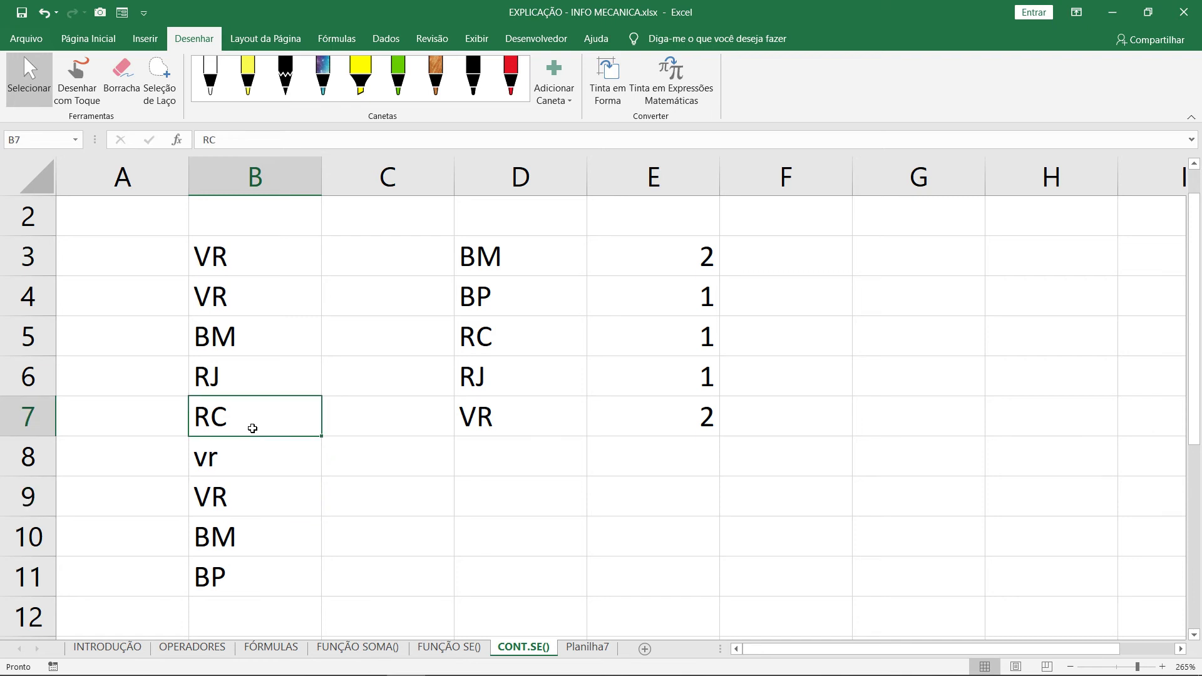
text(vr)
key(Return)
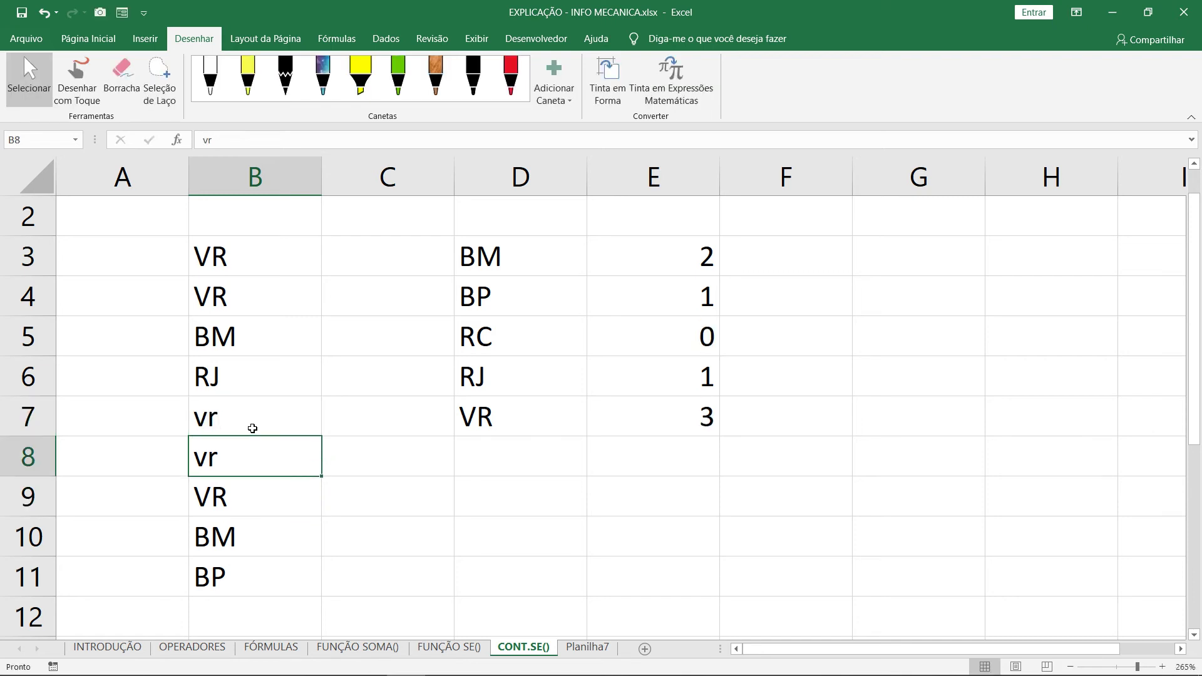
key(Up)
key(Up)
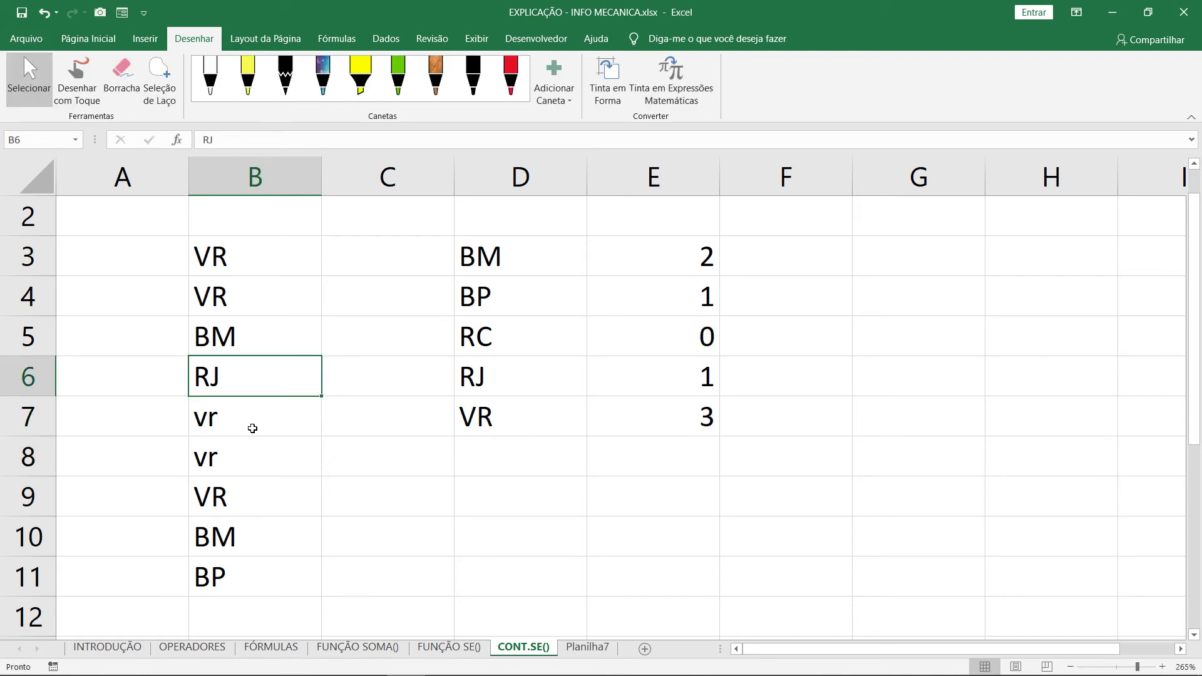
key(Down)
key(Down)
key(Down)
key(Down)
key(Down)
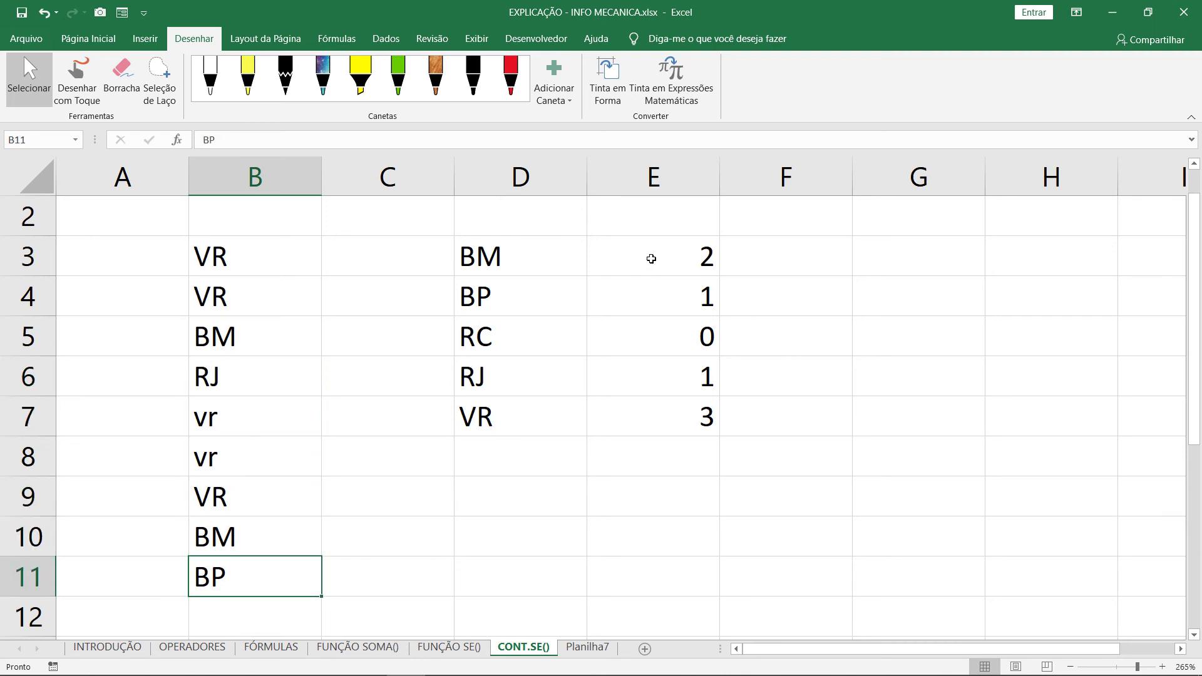
Insert a 2D clustered column chart based on the codes and counts in D3:E7.
drag(652, 256, 542, 417)
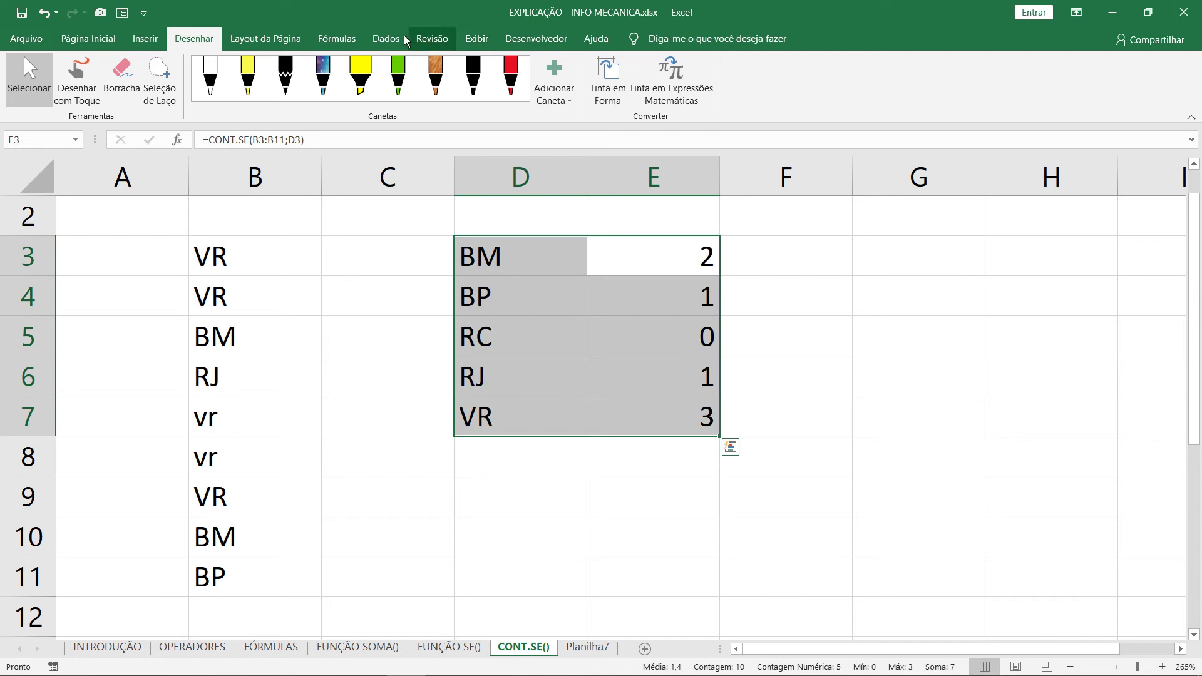
click(145, 39)
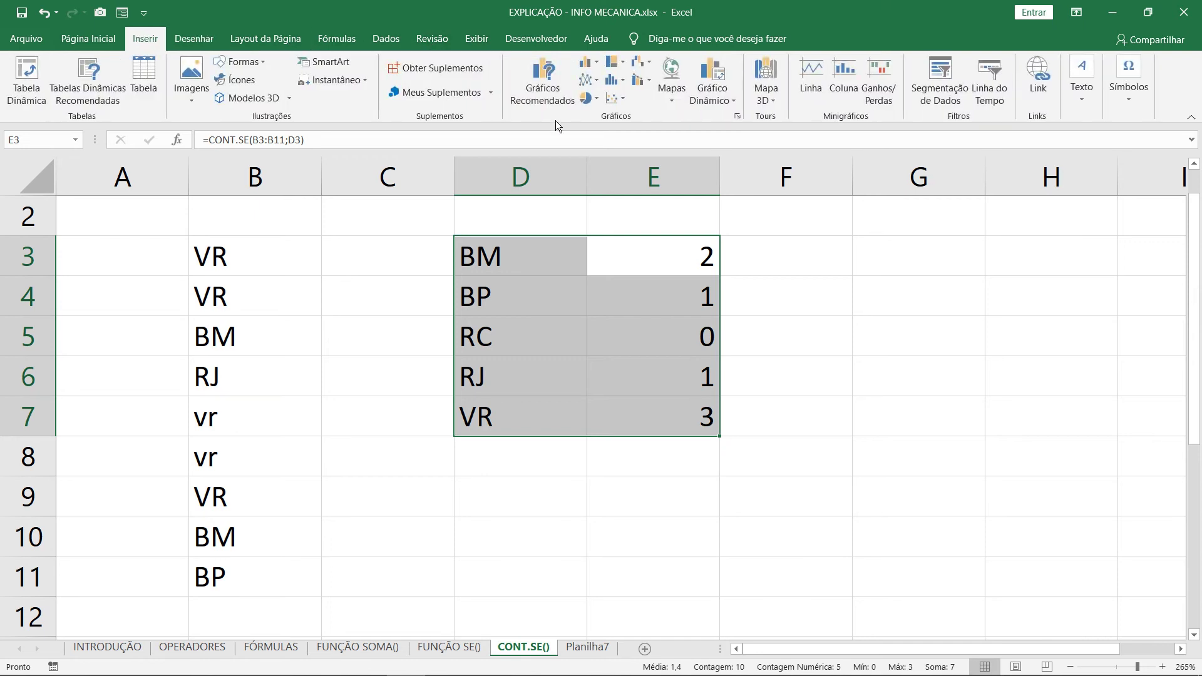
click(588, 62)
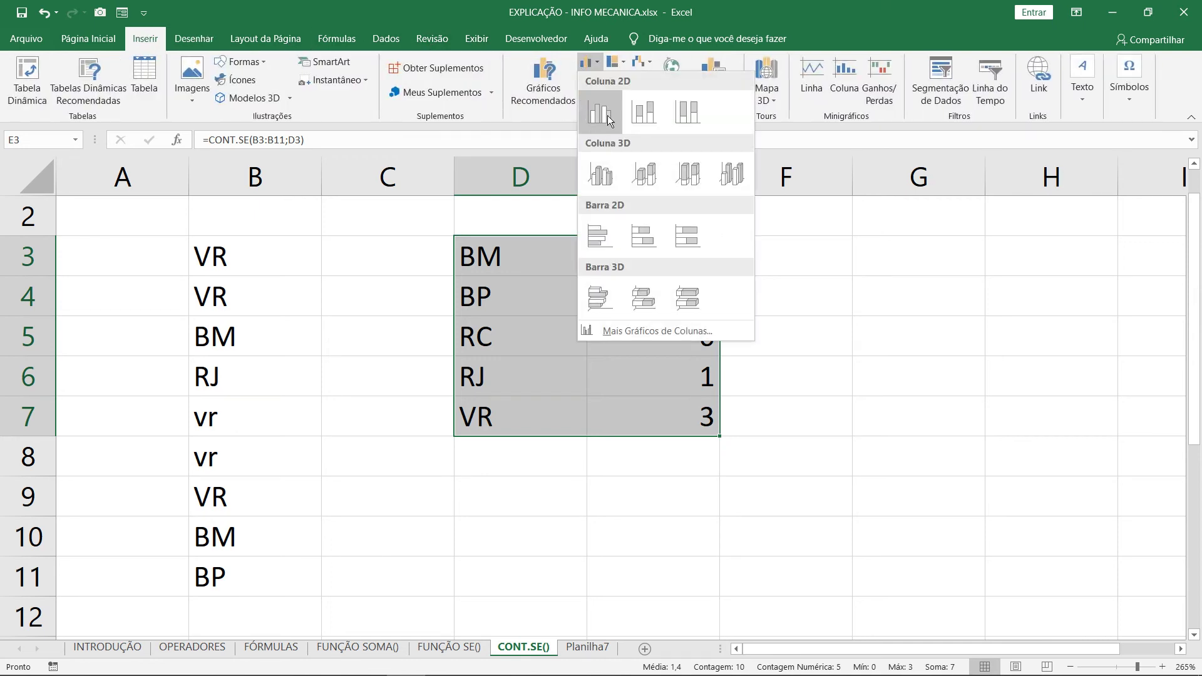
click(605, 111)
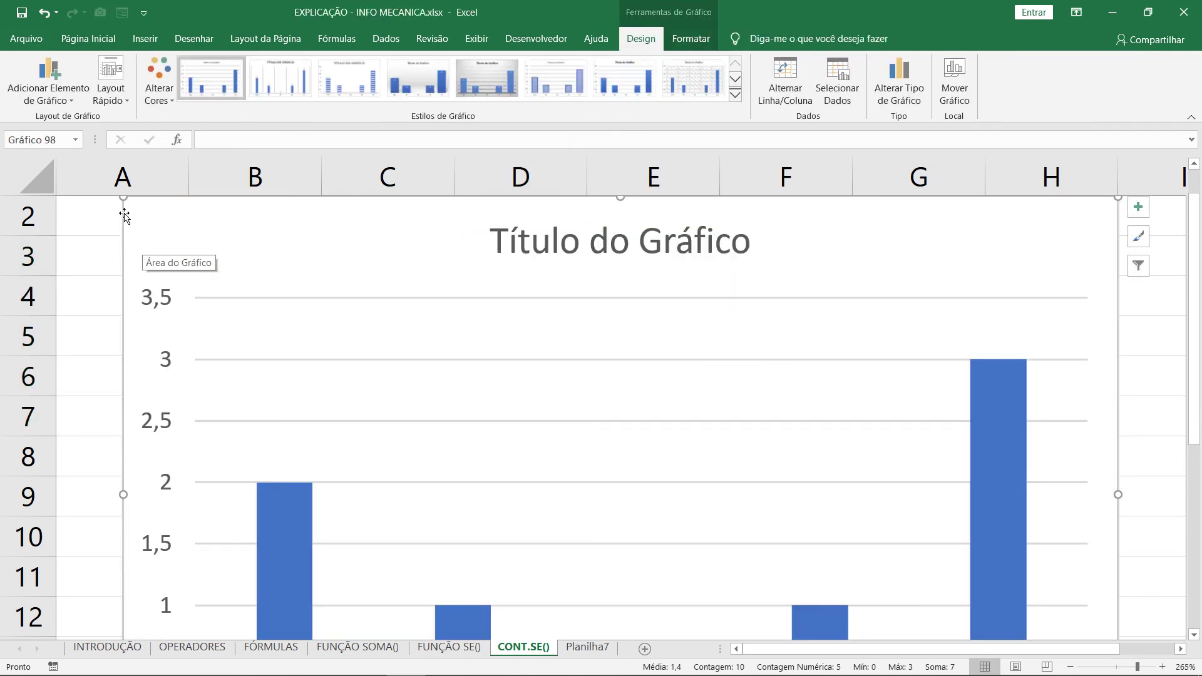
Shrink the chart to fit beside the count table, across columns F to H and rows 3 to 7, and delete its title.
drag(123, 198, 833, 280)
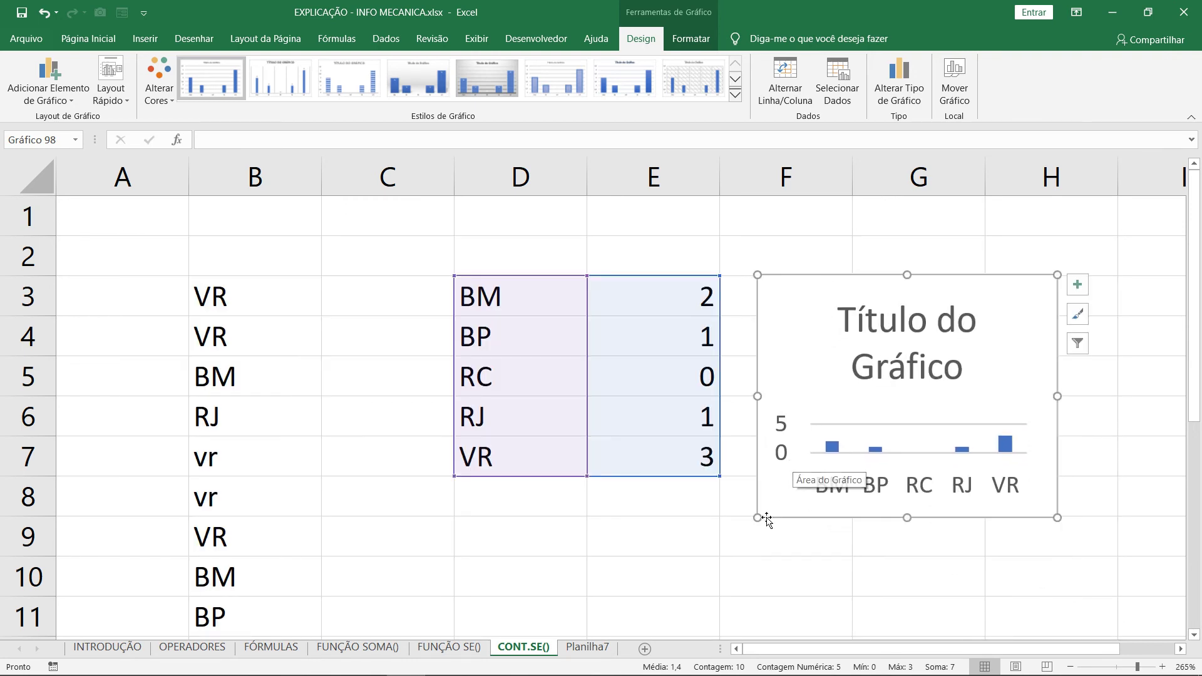
drag(757, 518, 751, 474)
click(875, 376)
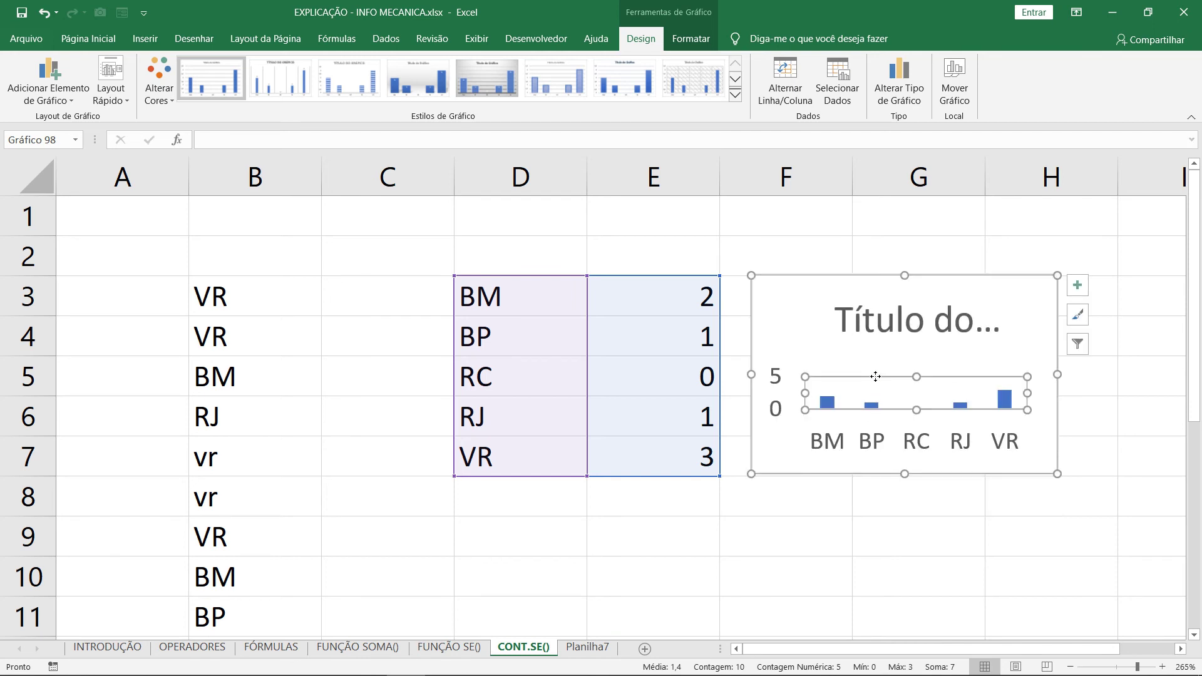
click(933, 337)
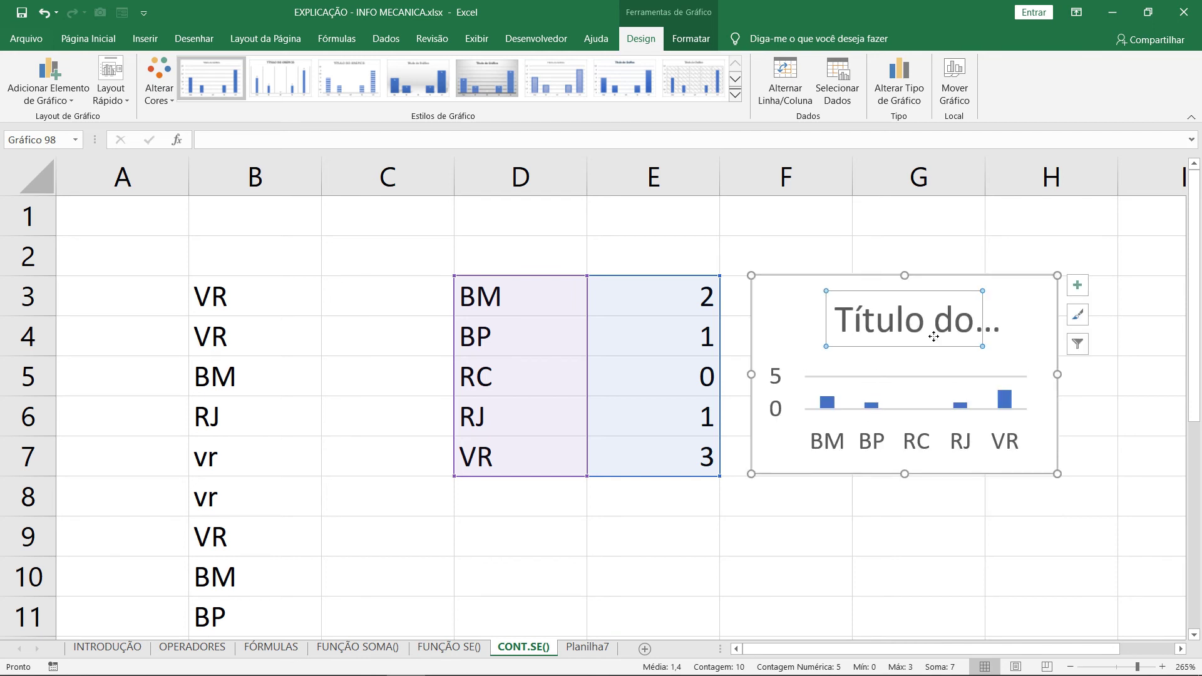
key(Delete)
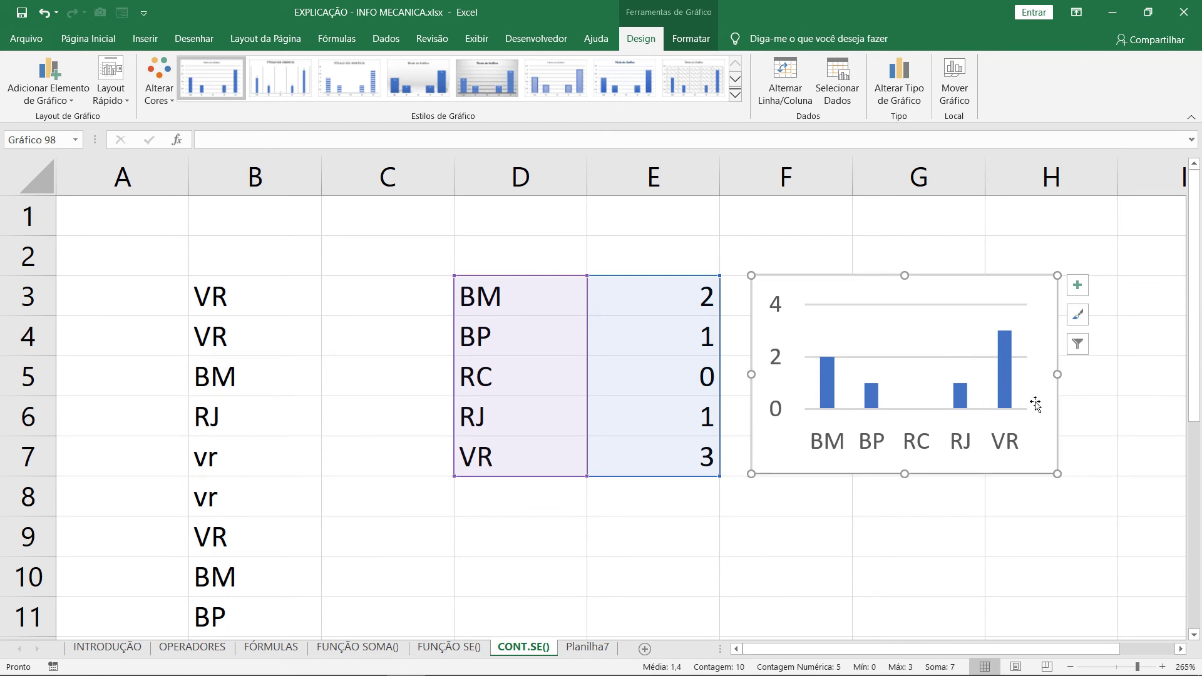
click(850, 521)
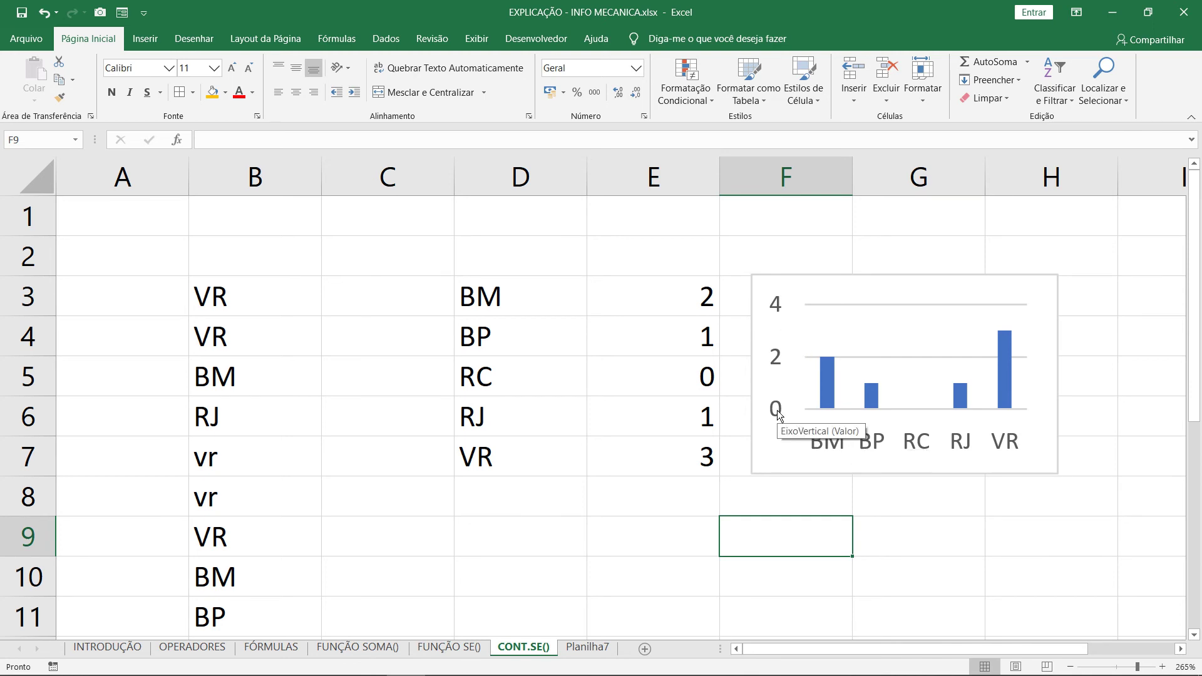
Change the source list entries to VR in B6 and RC in B7 and B8.
click(254, 421)
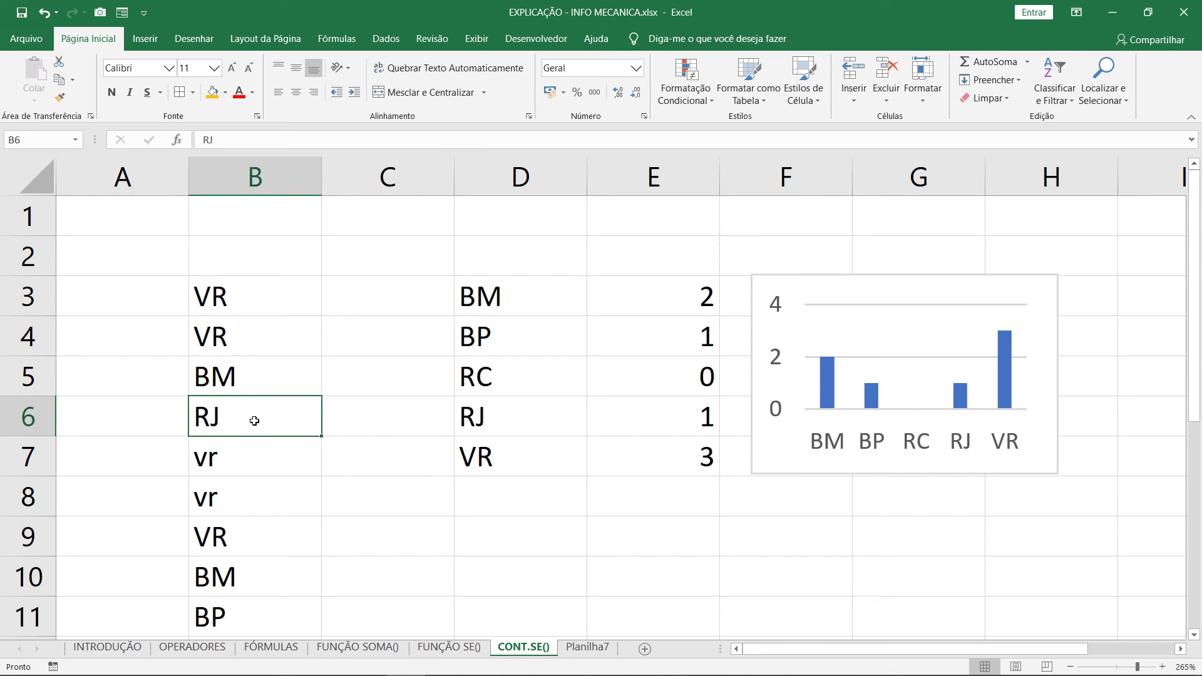
text(VR)
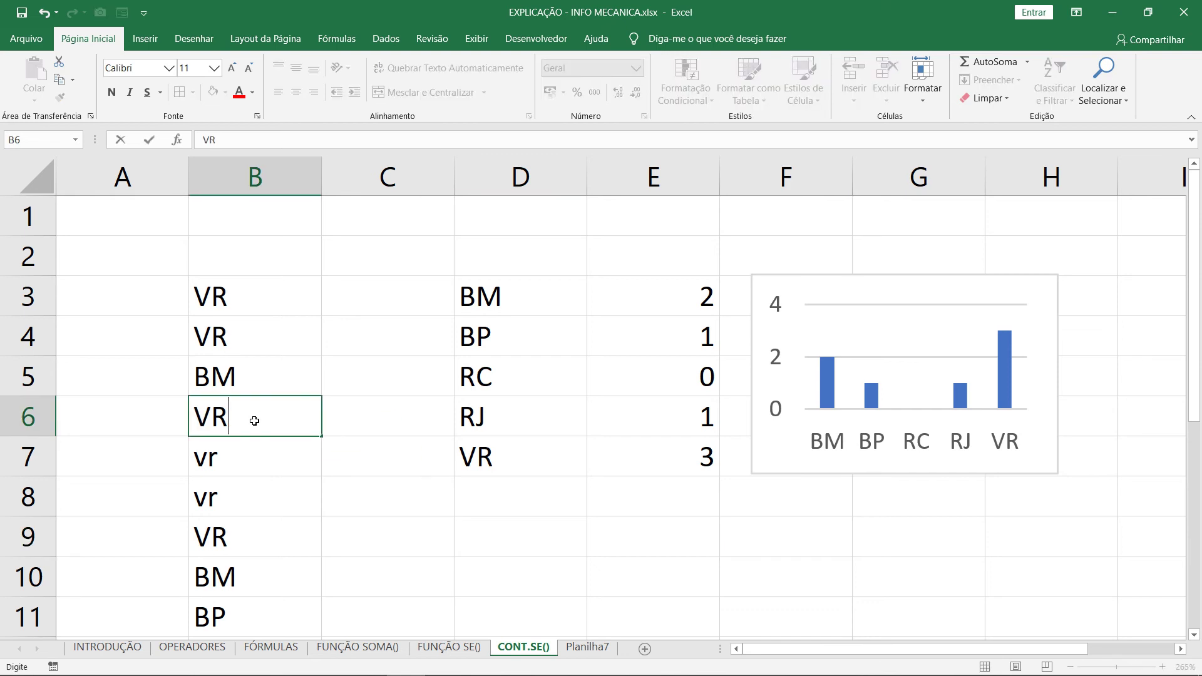
key(Return)
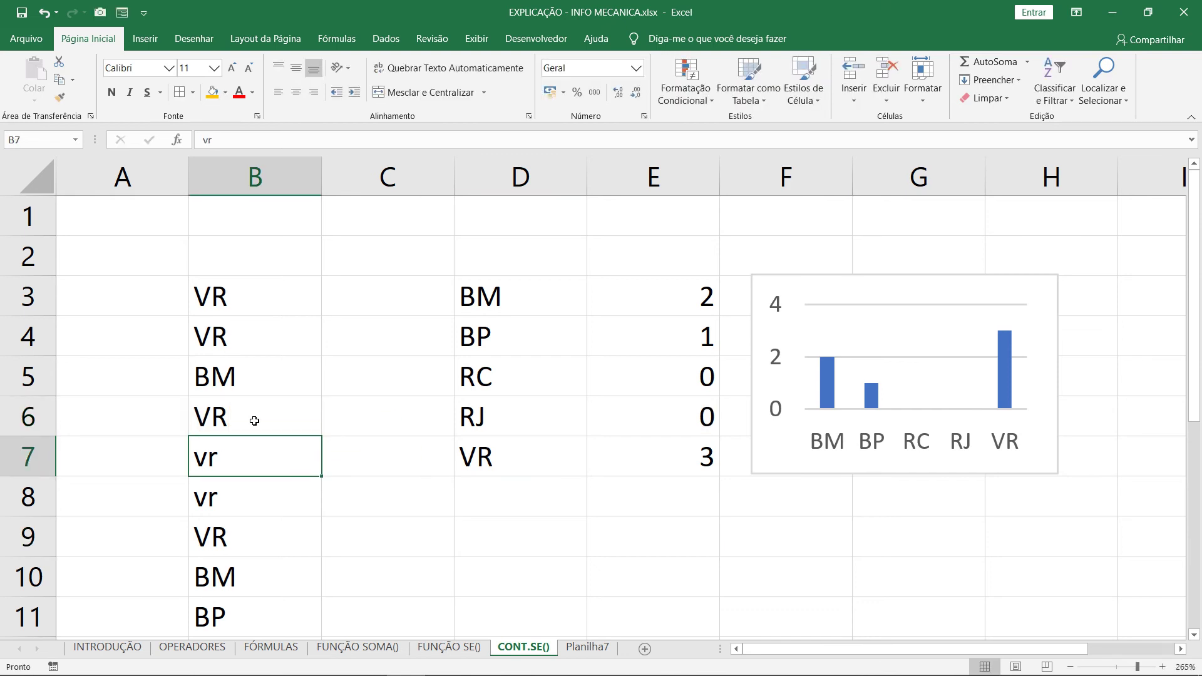
text(RC)
key(Return)
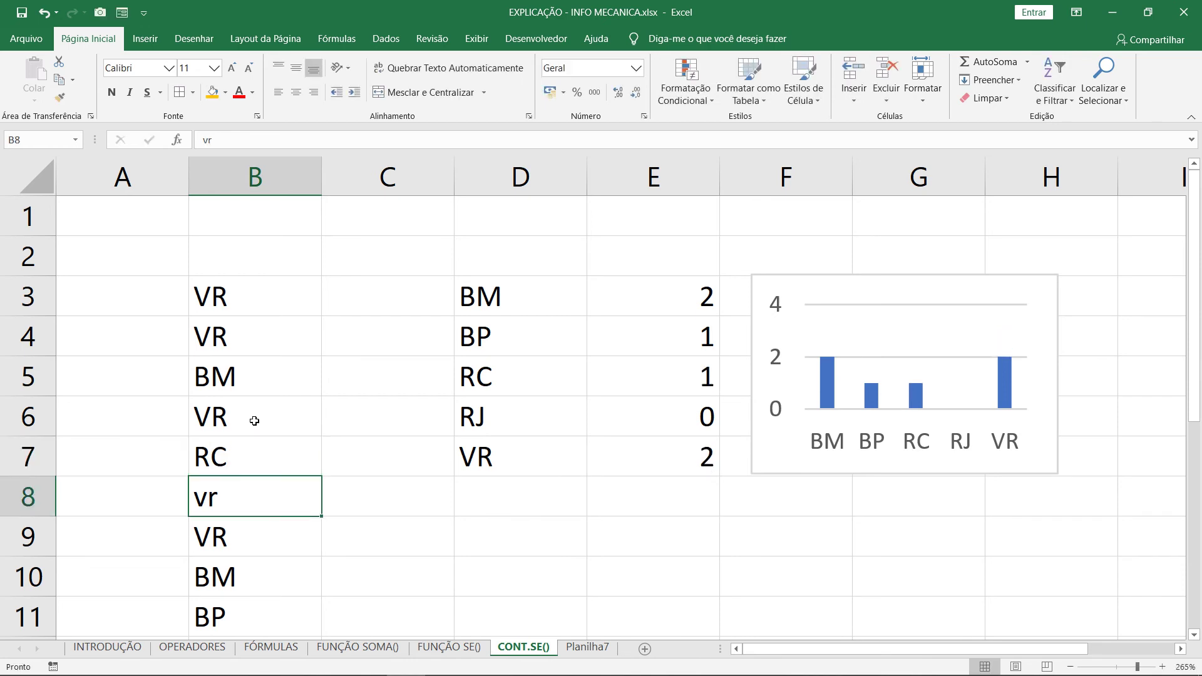
text(RC)
key(Return)
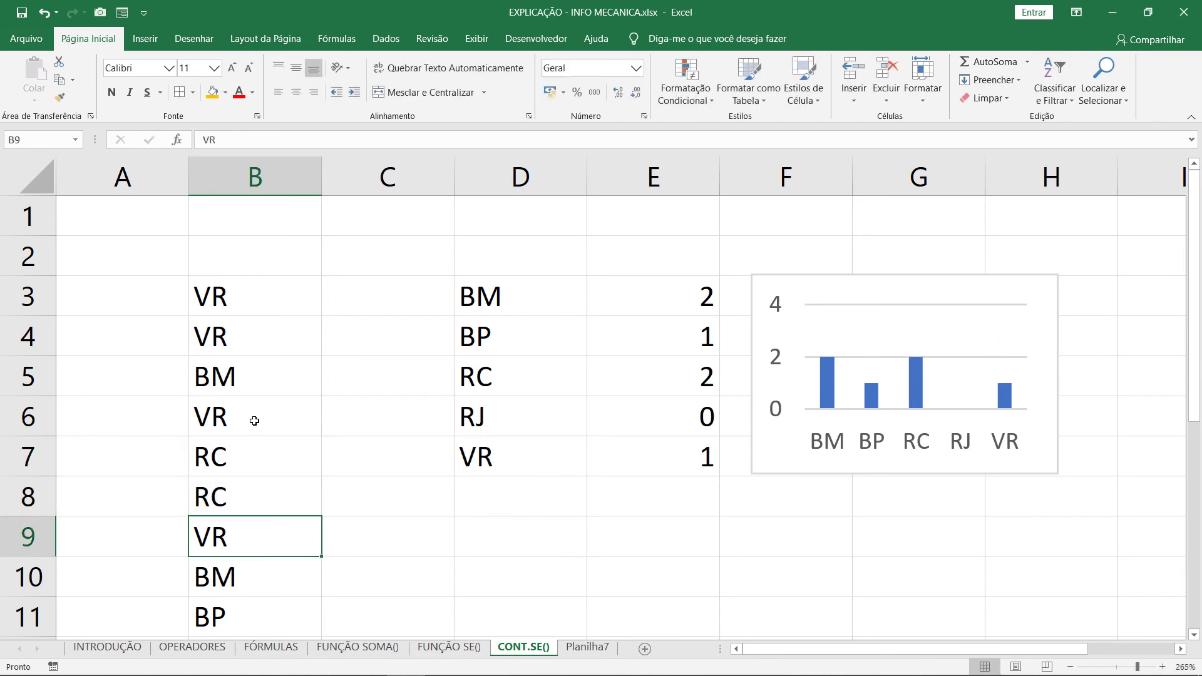
Set cell B10 to BP and cell B3 to RJ in the source list.
key(Return)
text(BP)
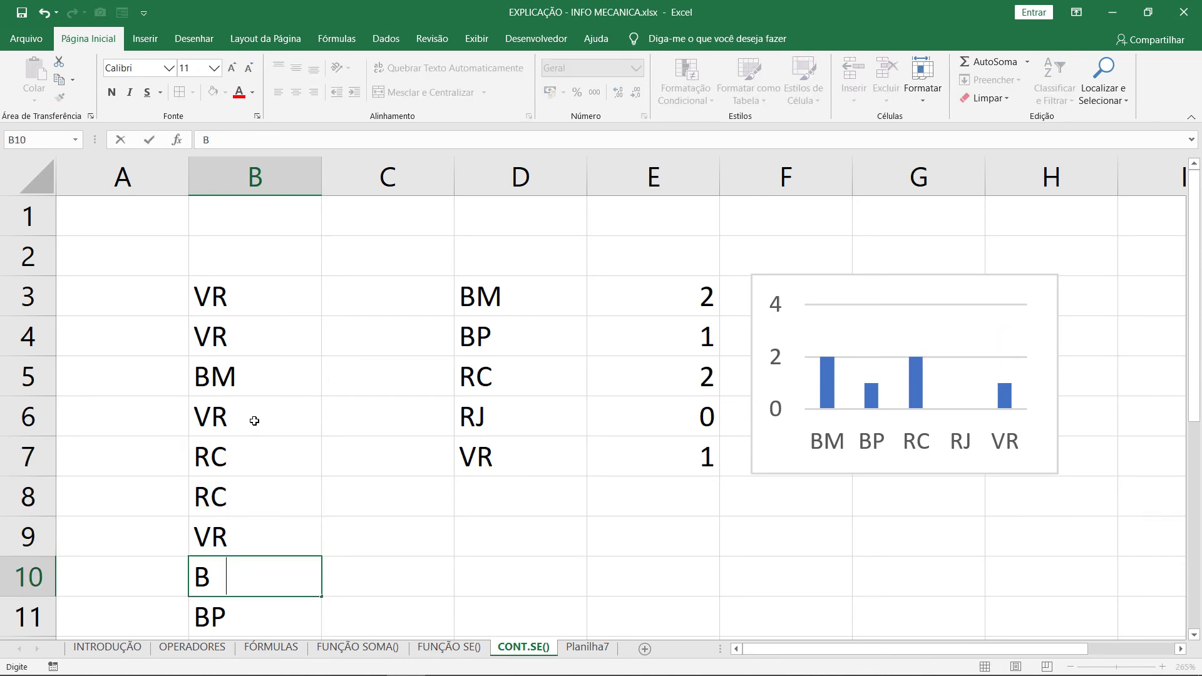
key(Return)
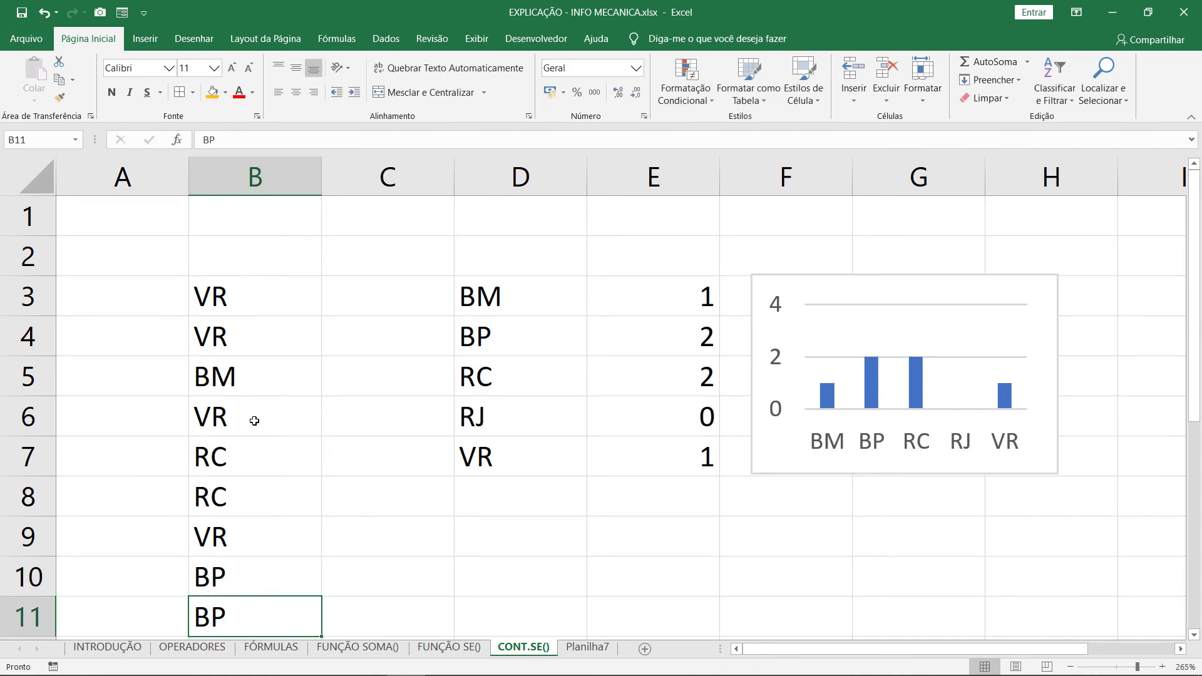
click(210, 301)
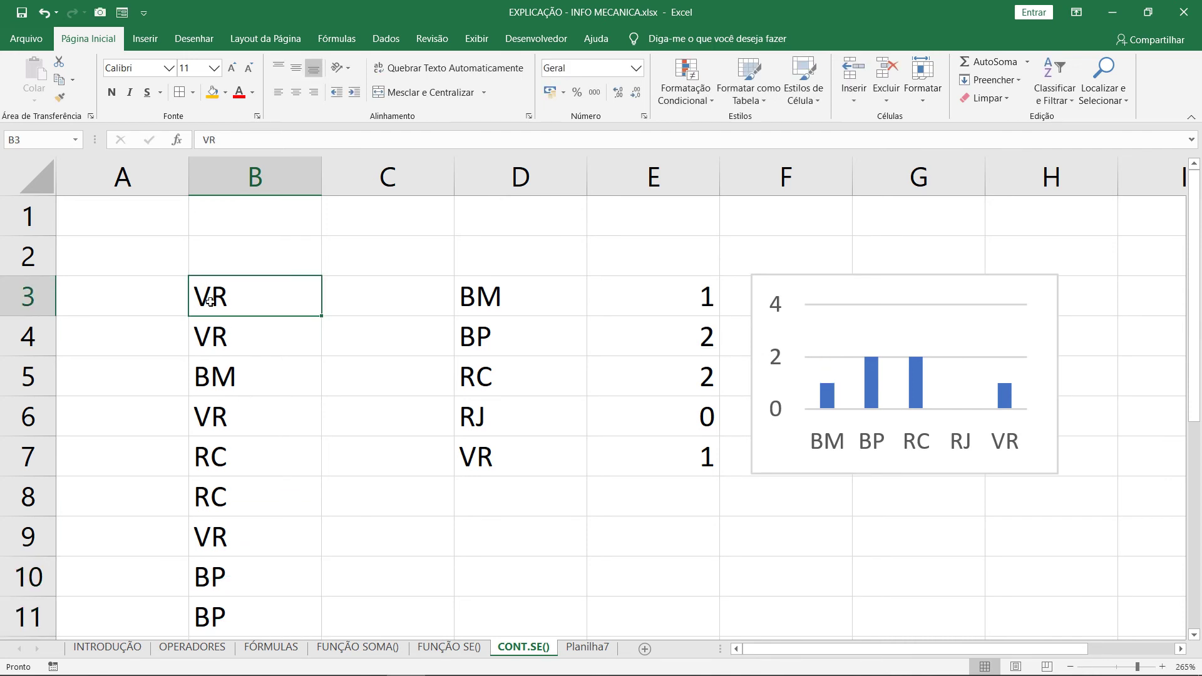
text(RJ)
key(Return)
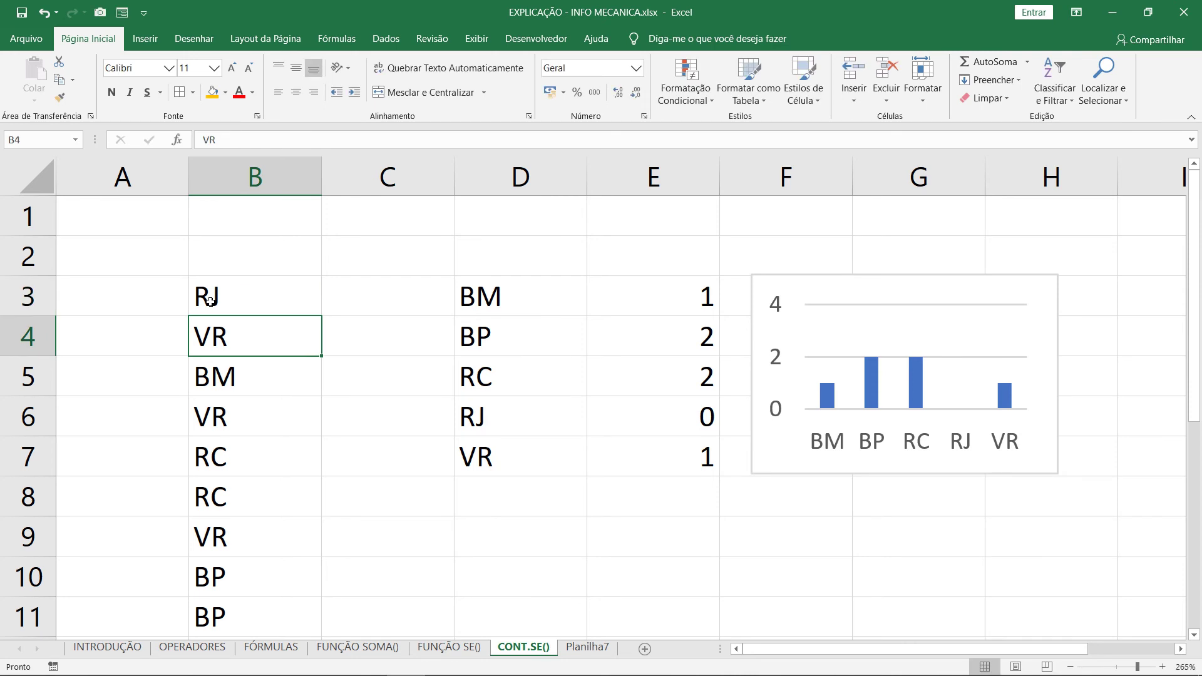
Examine the RJ count formula in E6, look through the FUNÇÃO SE() and Planilha7 sheets, and return to CONT.SE().
double_click(661, 430)
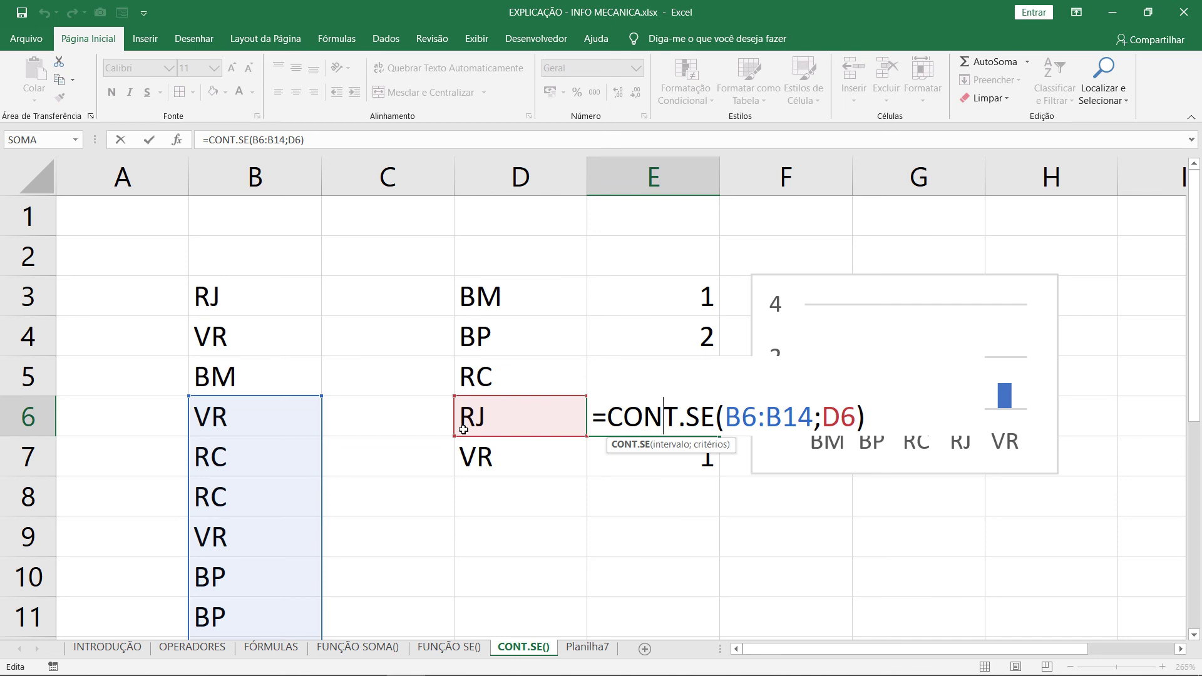
key(Escape)
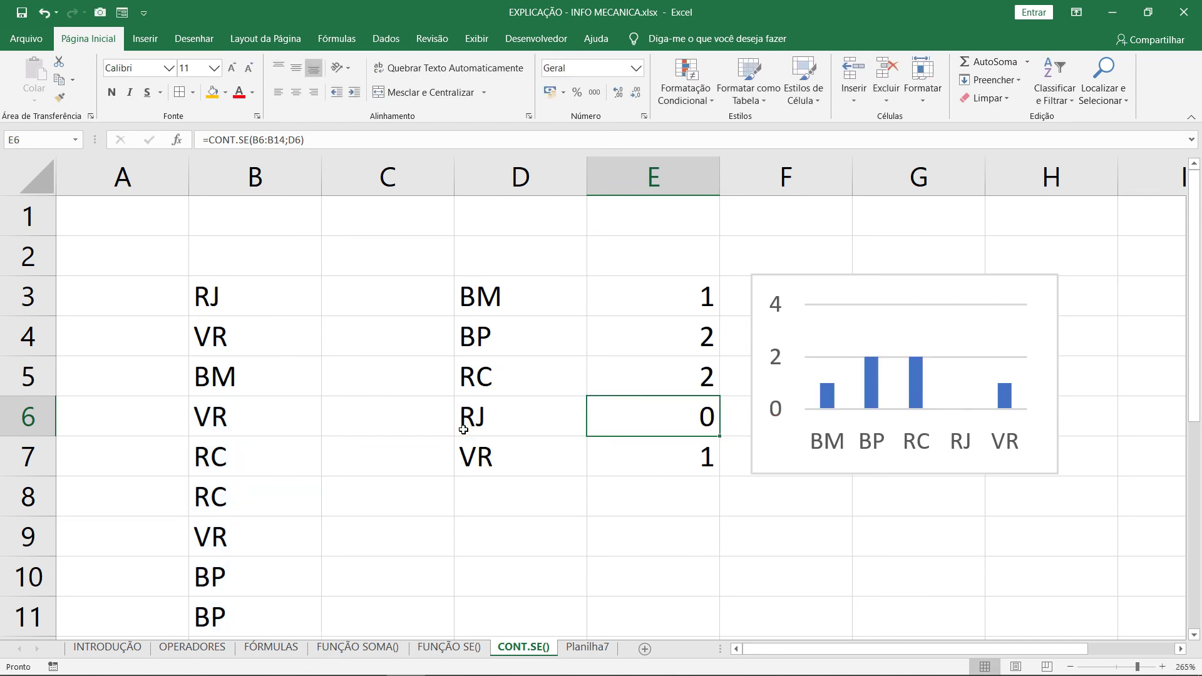
click(449, 648)
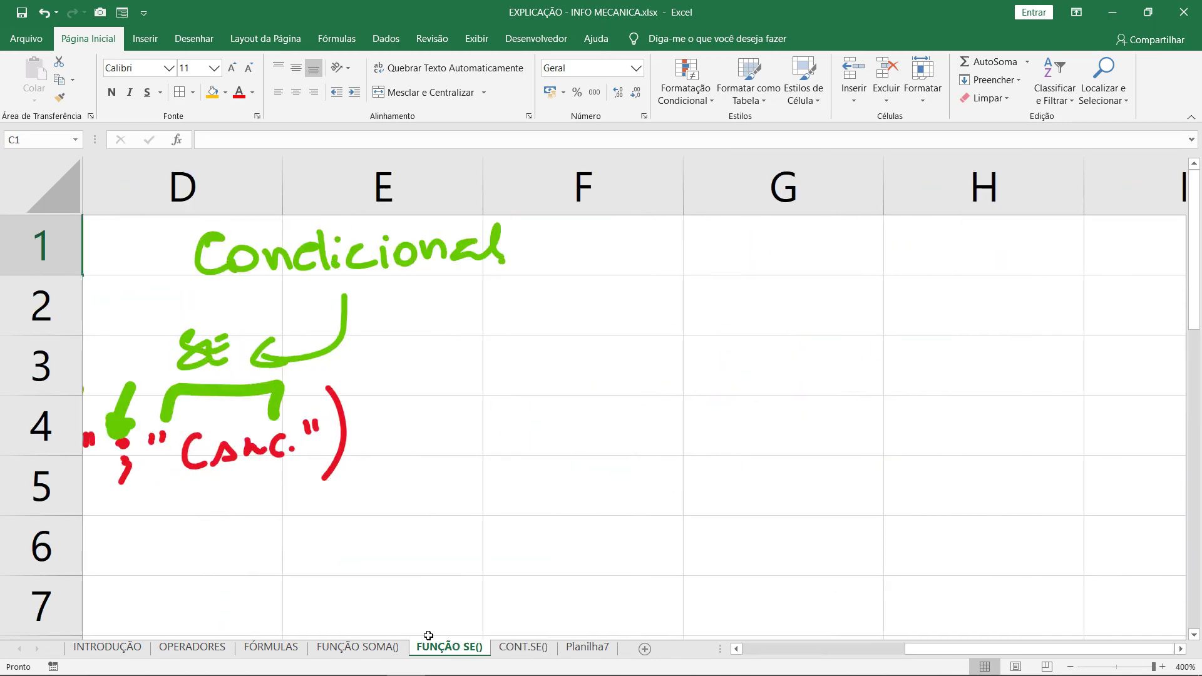
click(594, 648)
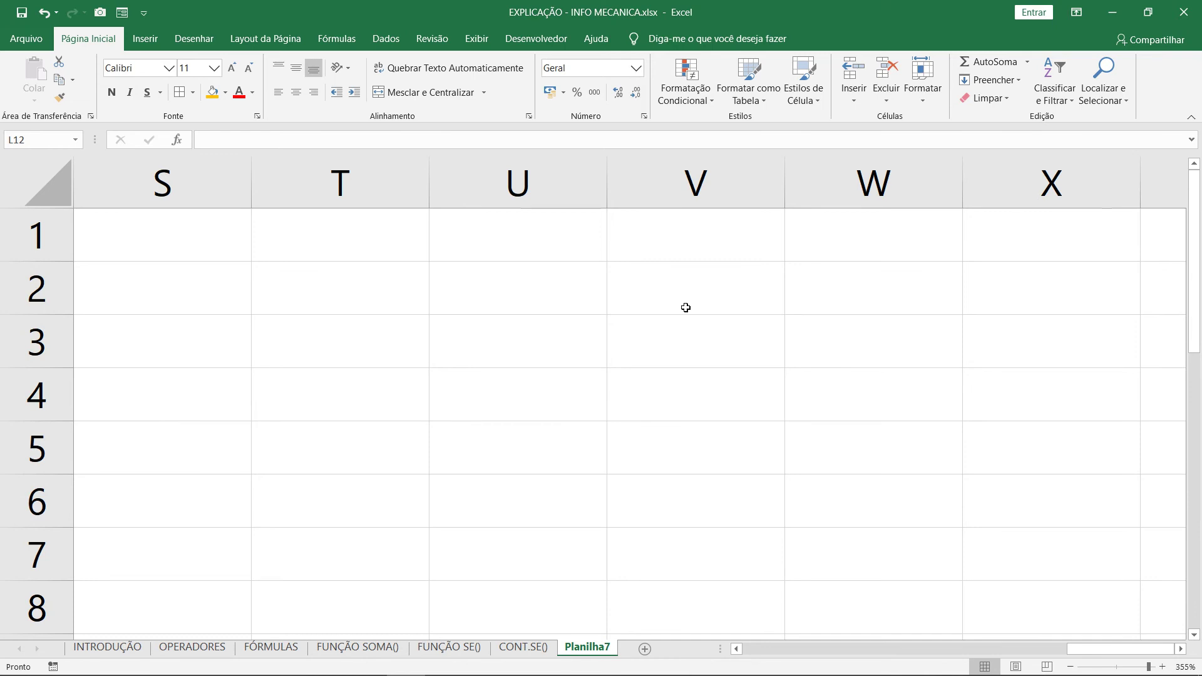
scroll(685, 307, up, 2)
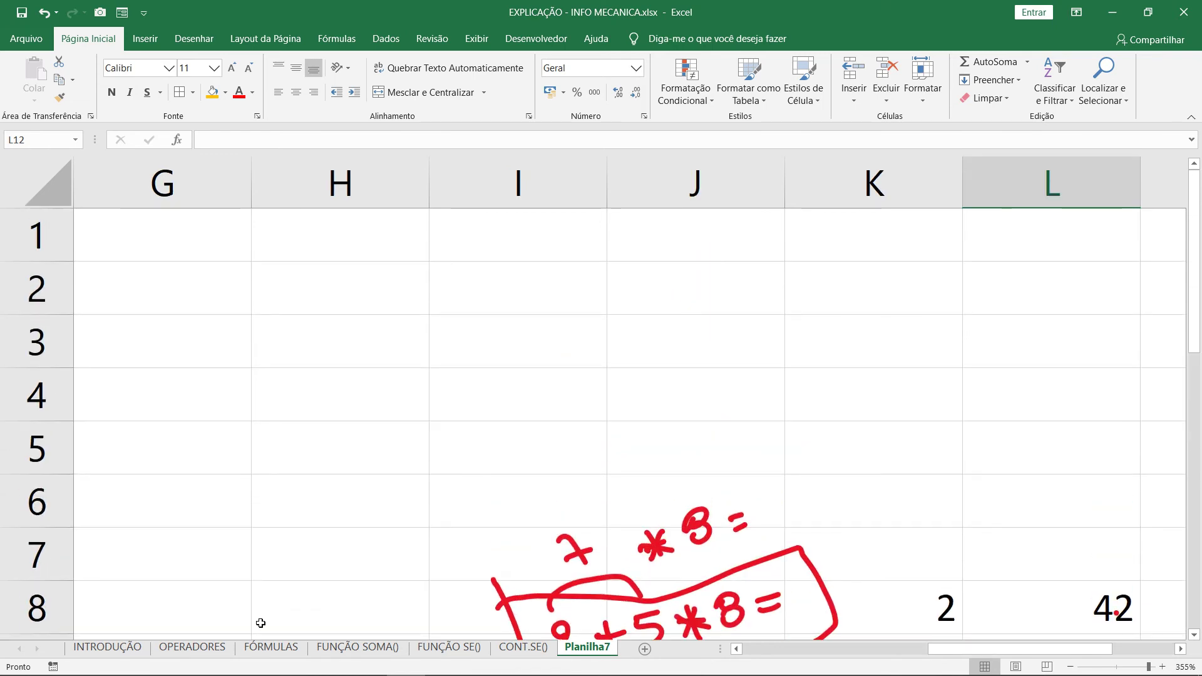
click(519, 648)
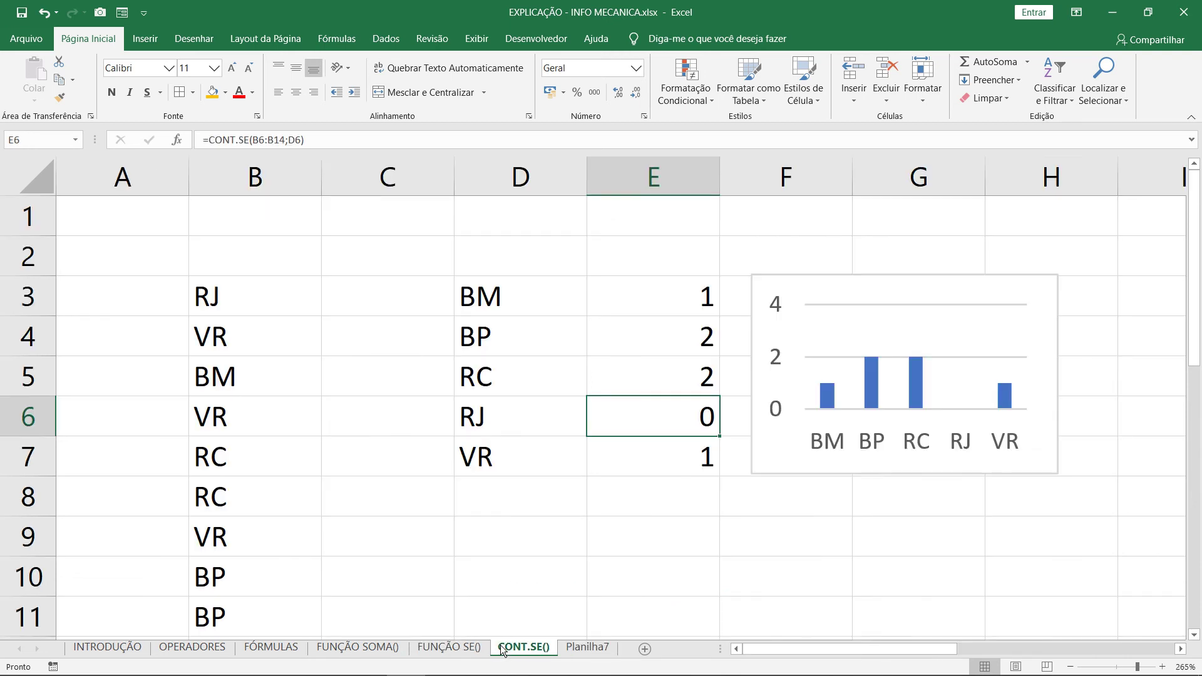
scroll(393, 488, down, 5)
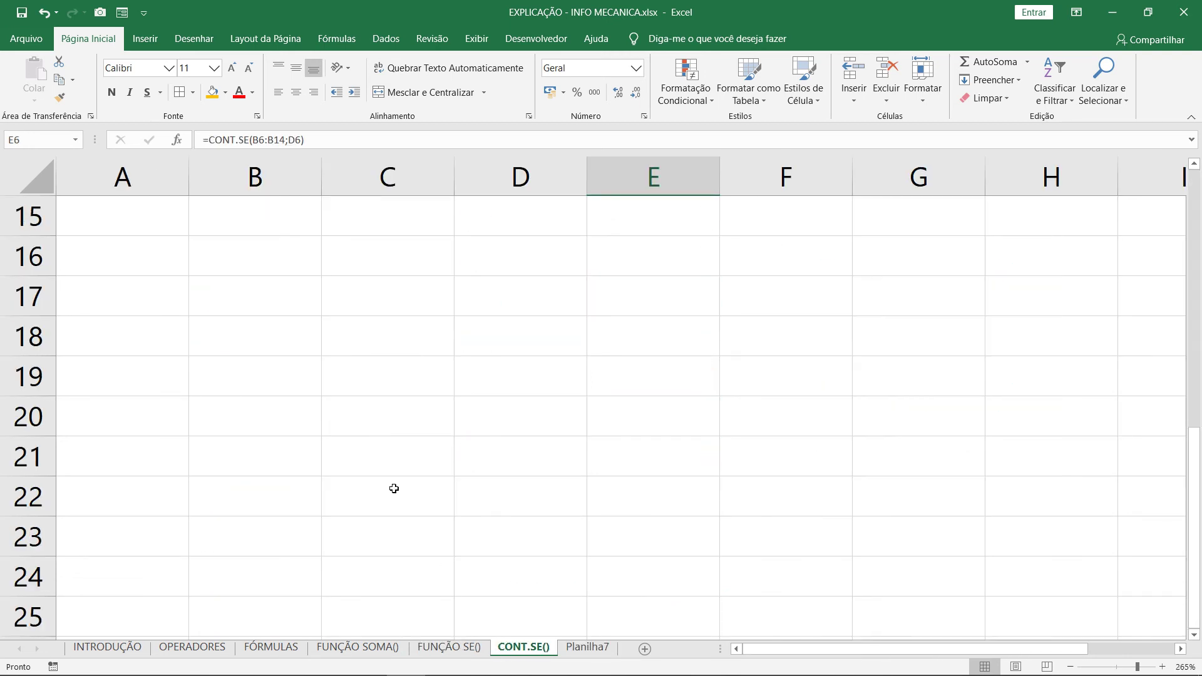
scroll(394, 488, up, 5)
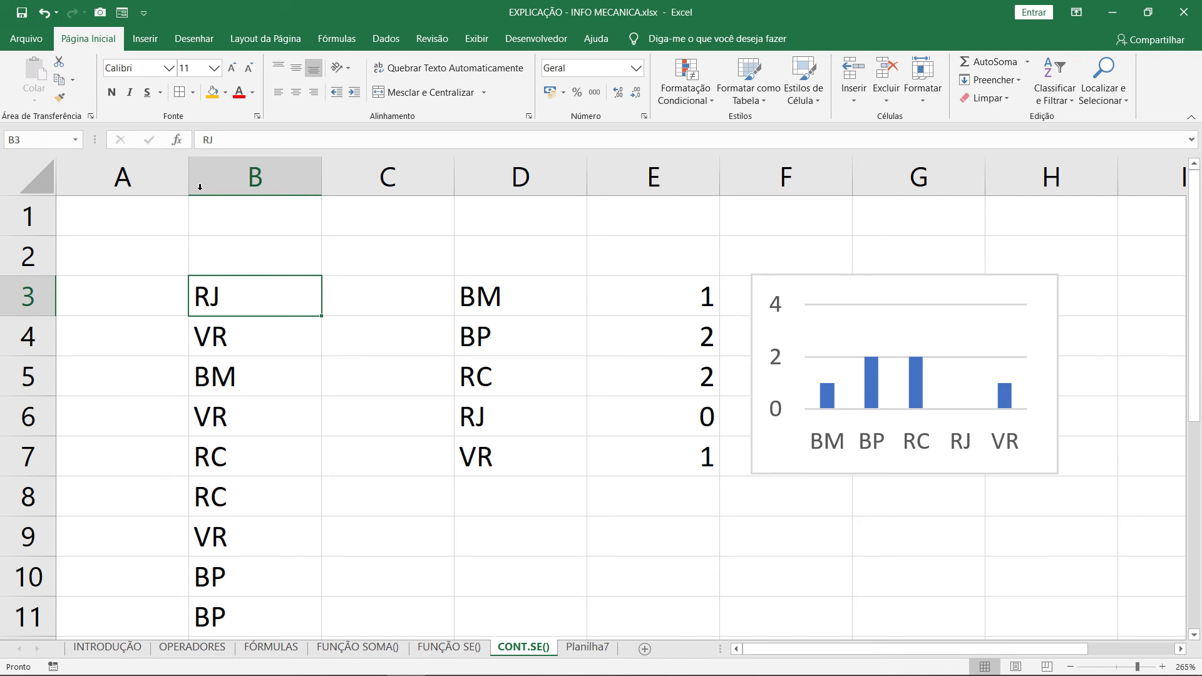
Highlight the RJ cells B3 and D6 with an orange fill.
click(212, 92)
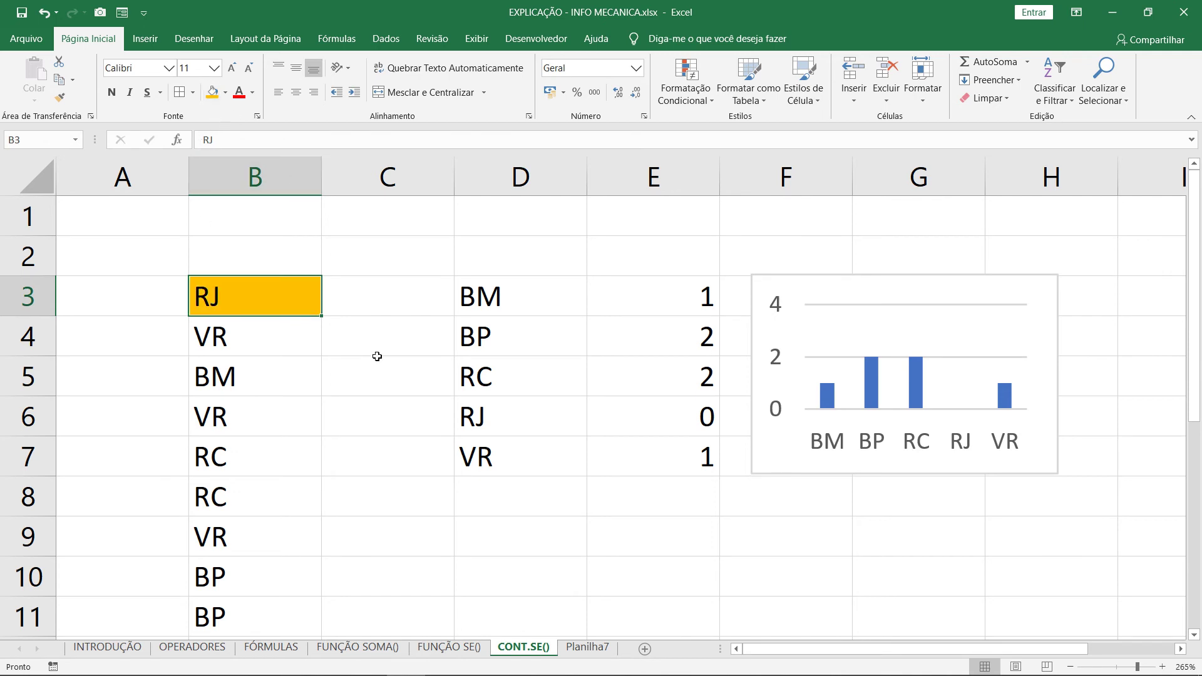
click(530, 417)
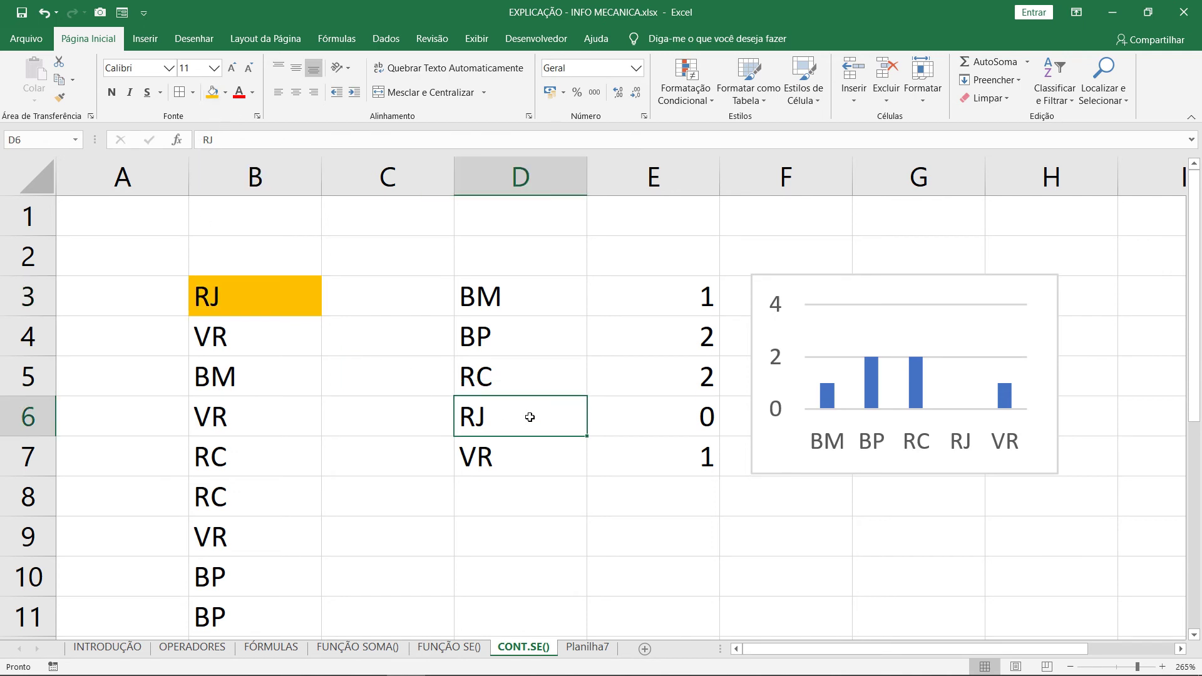
click(213, 93)
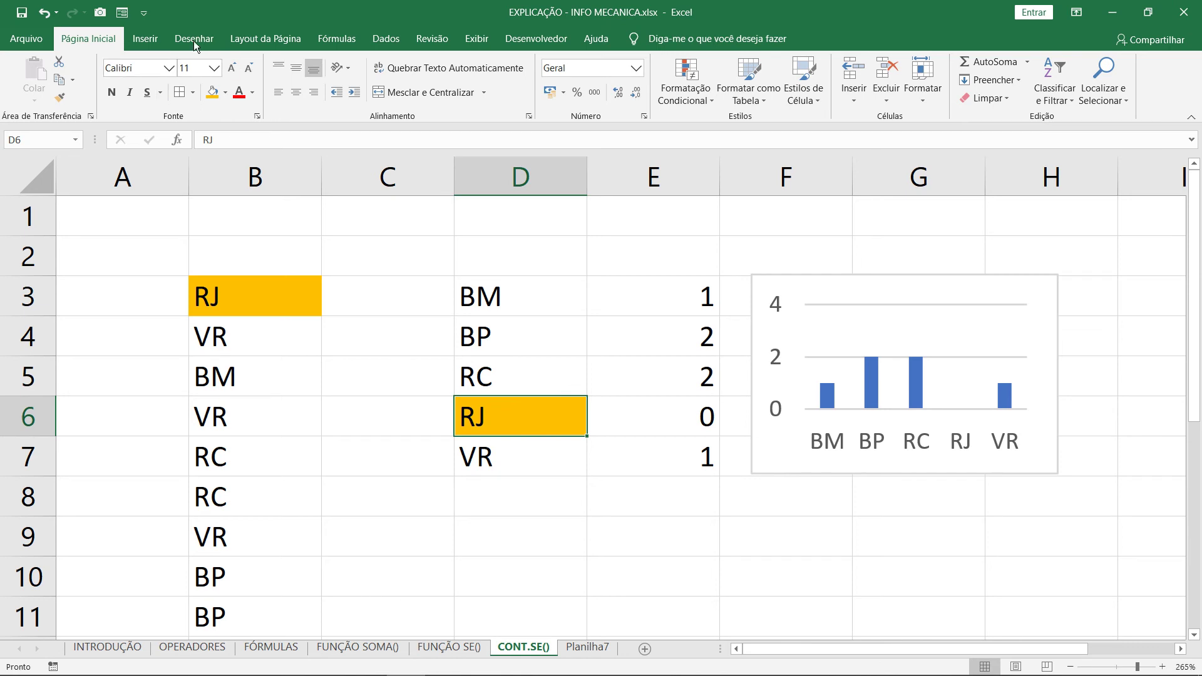
Handwrite "Absoluto" in red ink below the count table and draw a downward arrow with three dots below the chart.
click(194, 39)
click(77, 84)
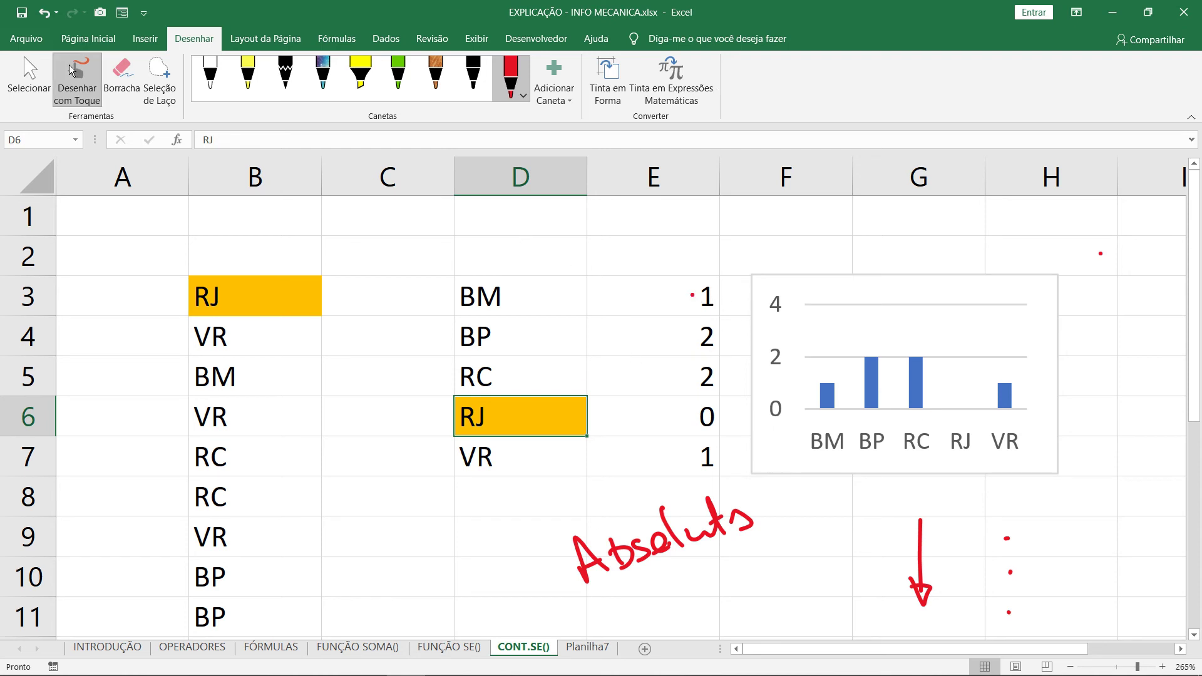
click(29, 80)
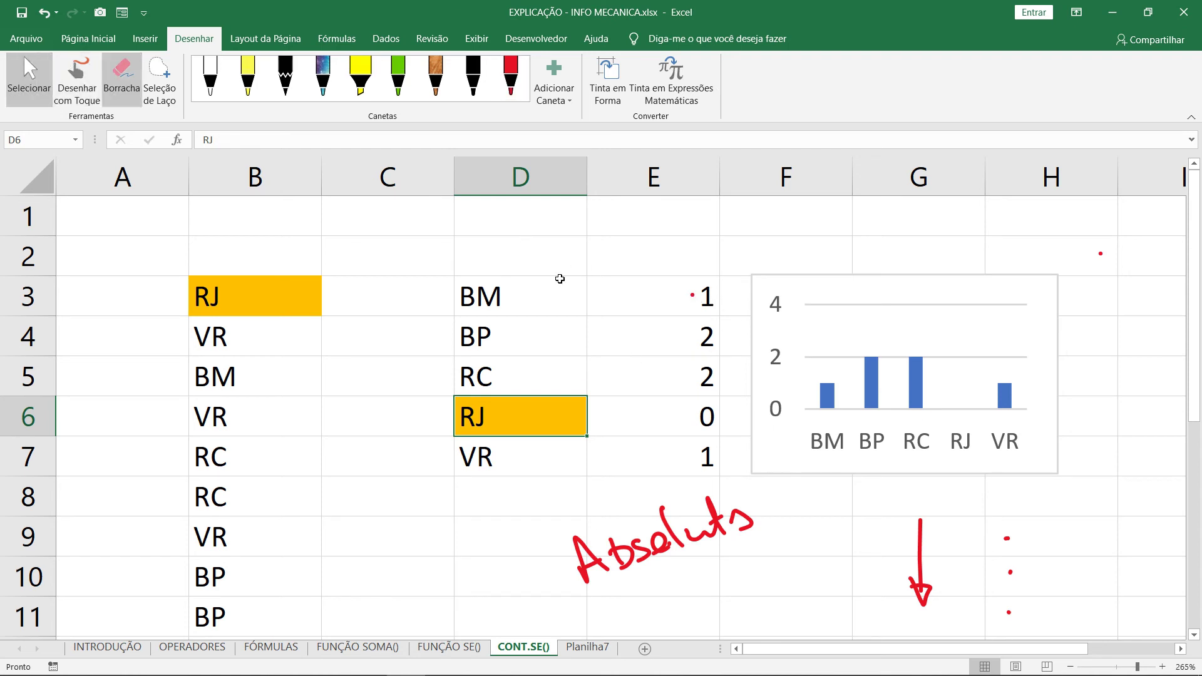
Check the formula in E3 and fill it down through E7.
double_click(644, 296)
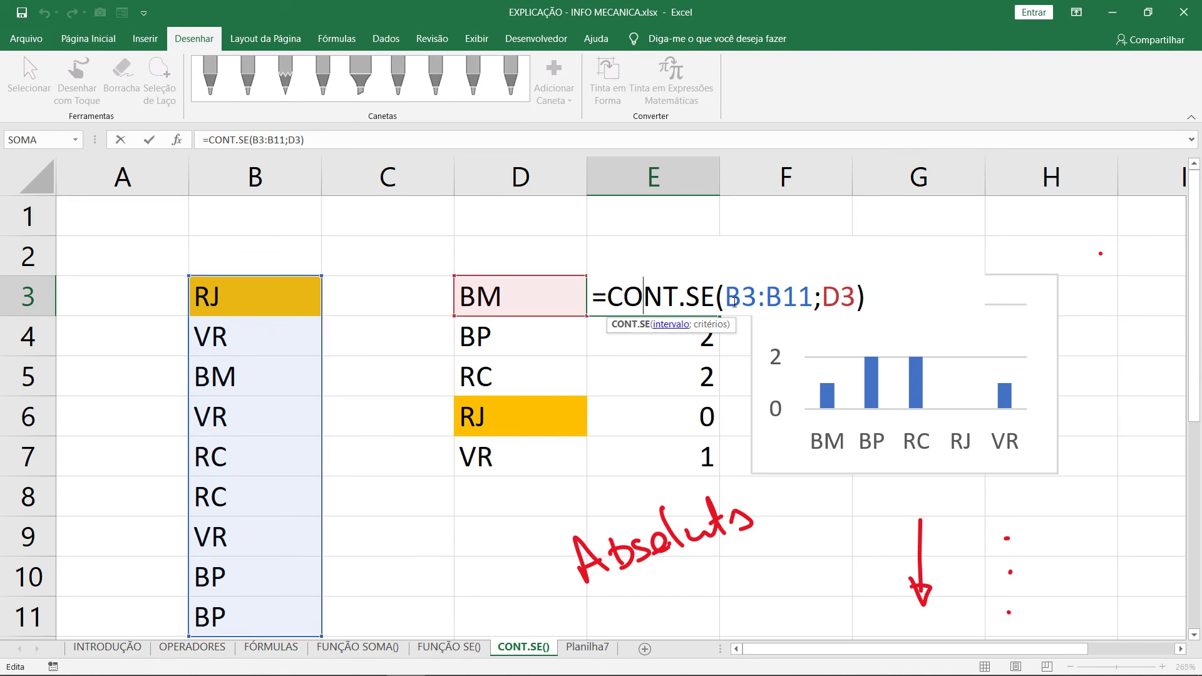
key(Return)
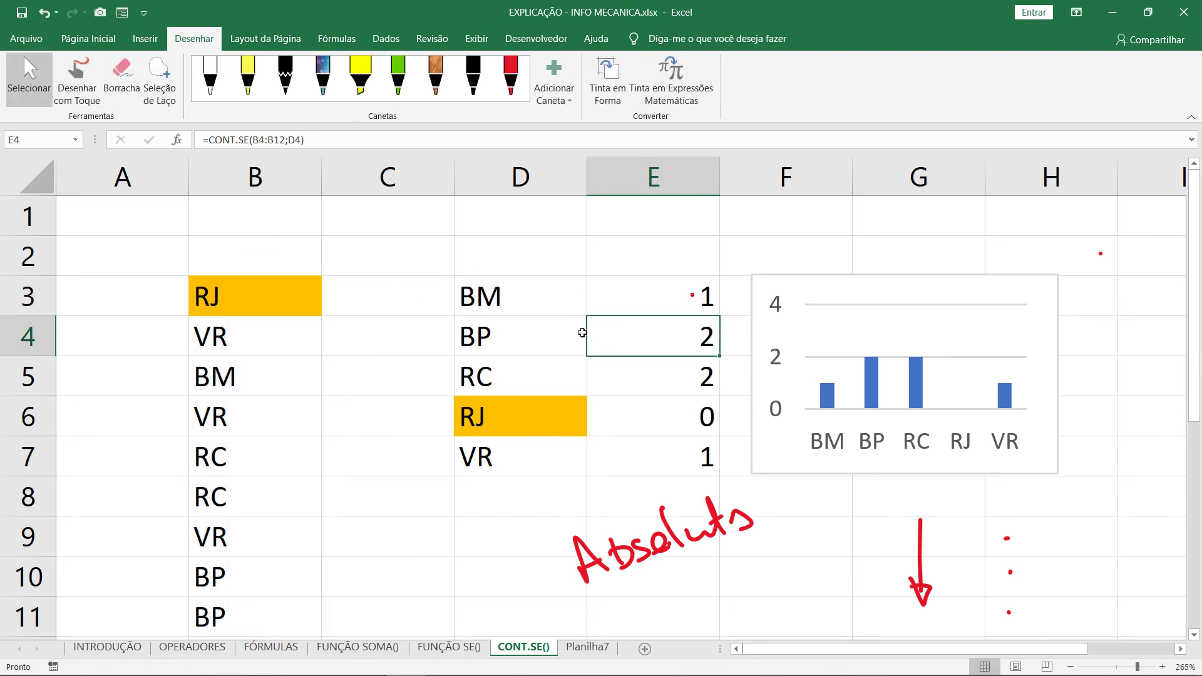
click(567, 302)
click(698, 310)
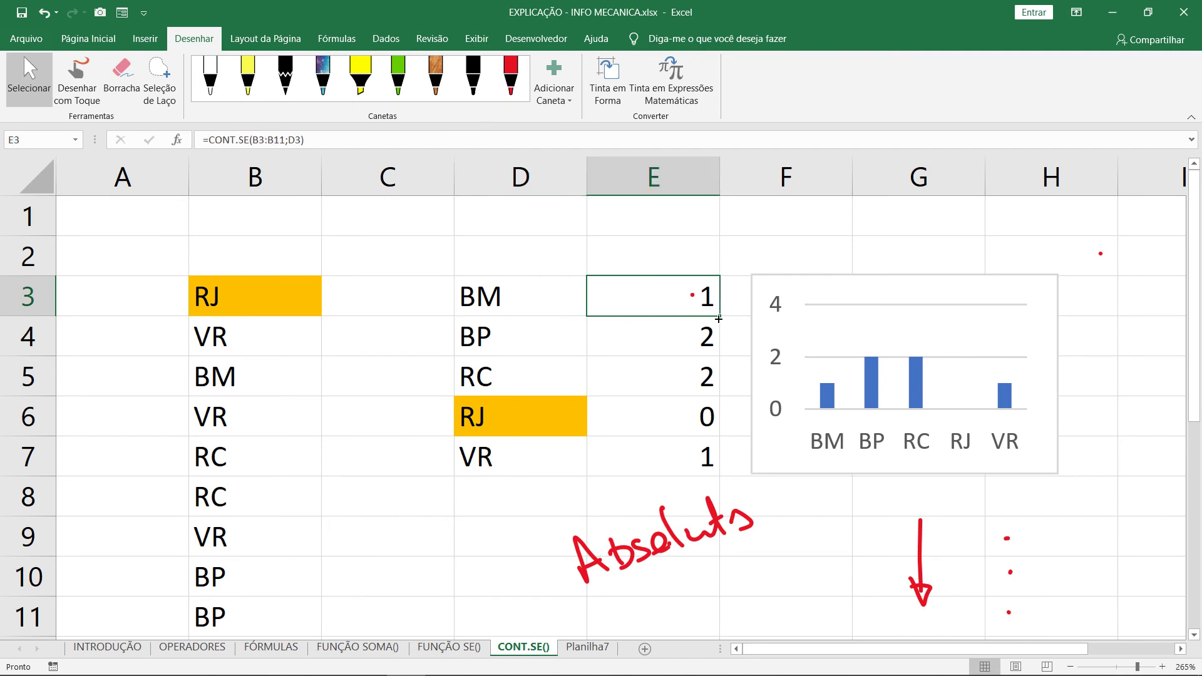
drag(714, 319, 713, 463)
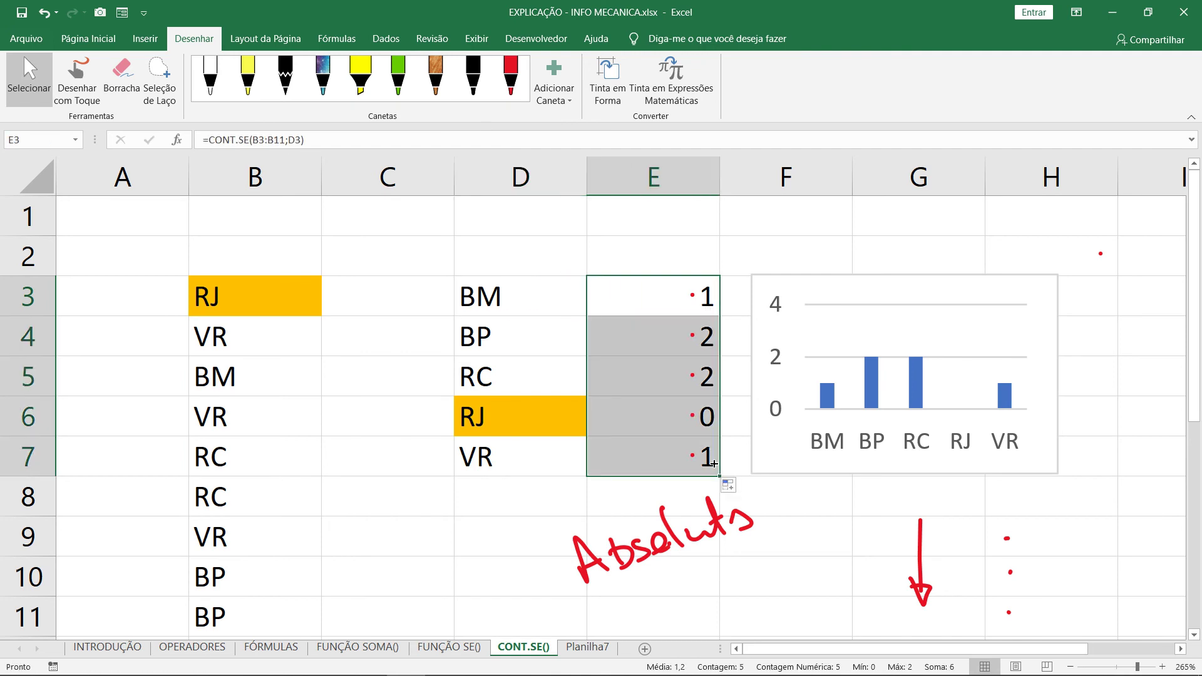
Compare the counting ranges used by the formulas in E4 and E3.
double_click(655, 335)
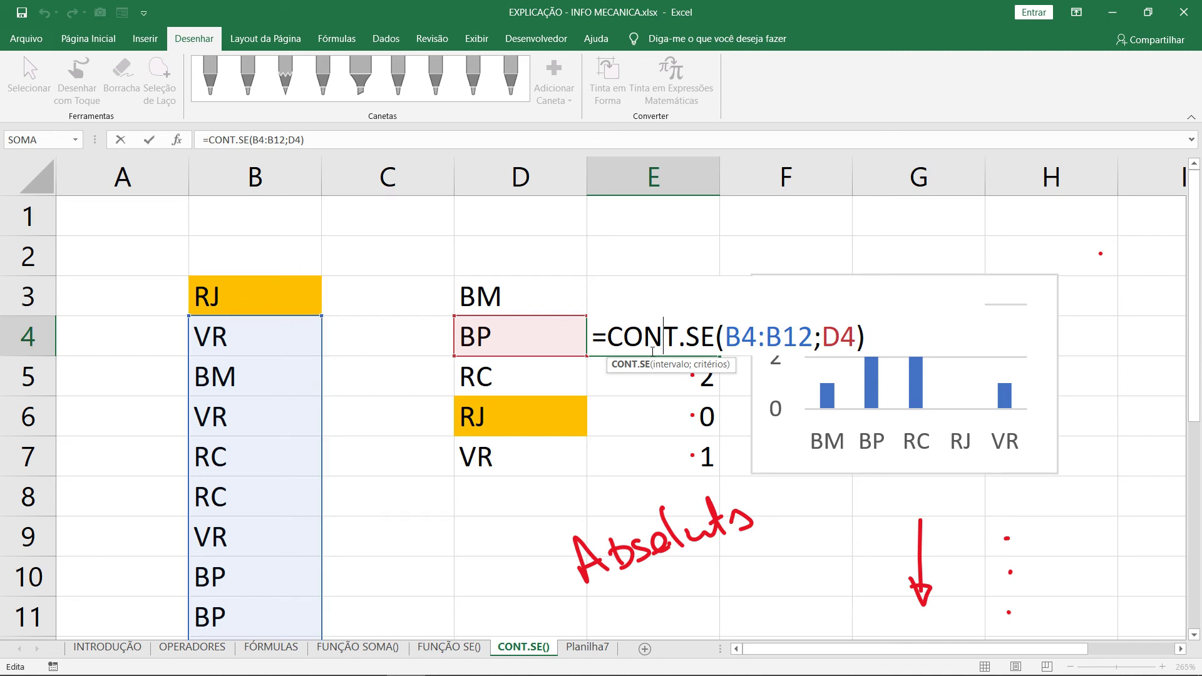
key(ctrl+Return)
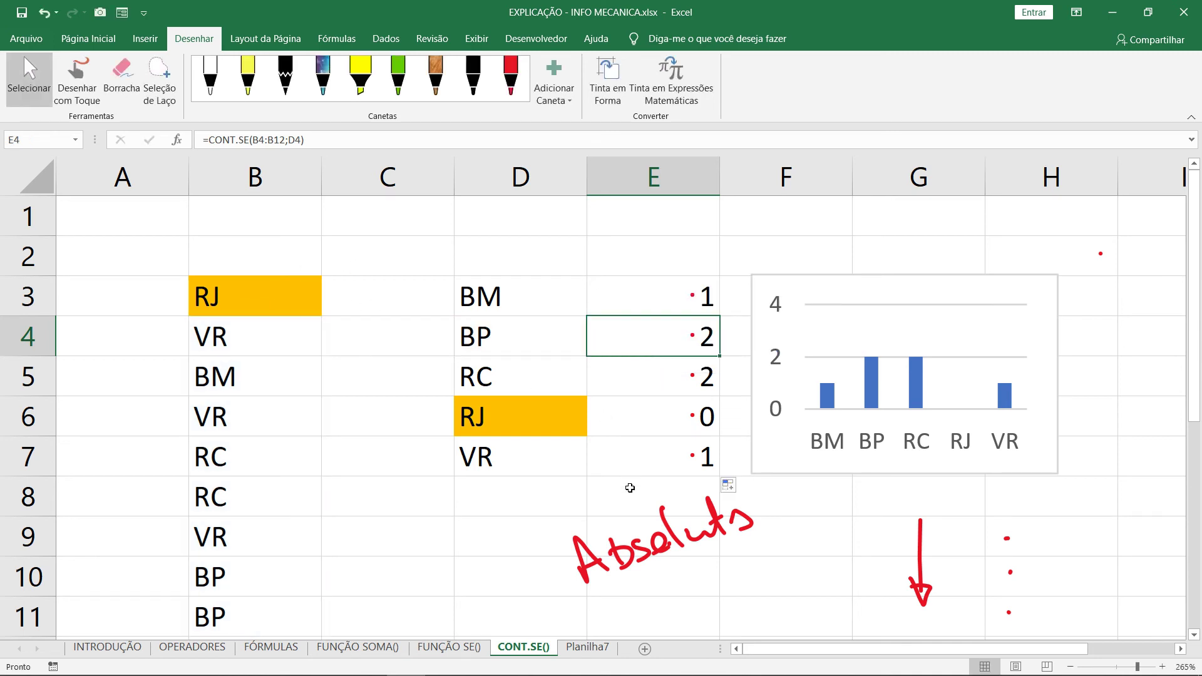
click(645, 560)
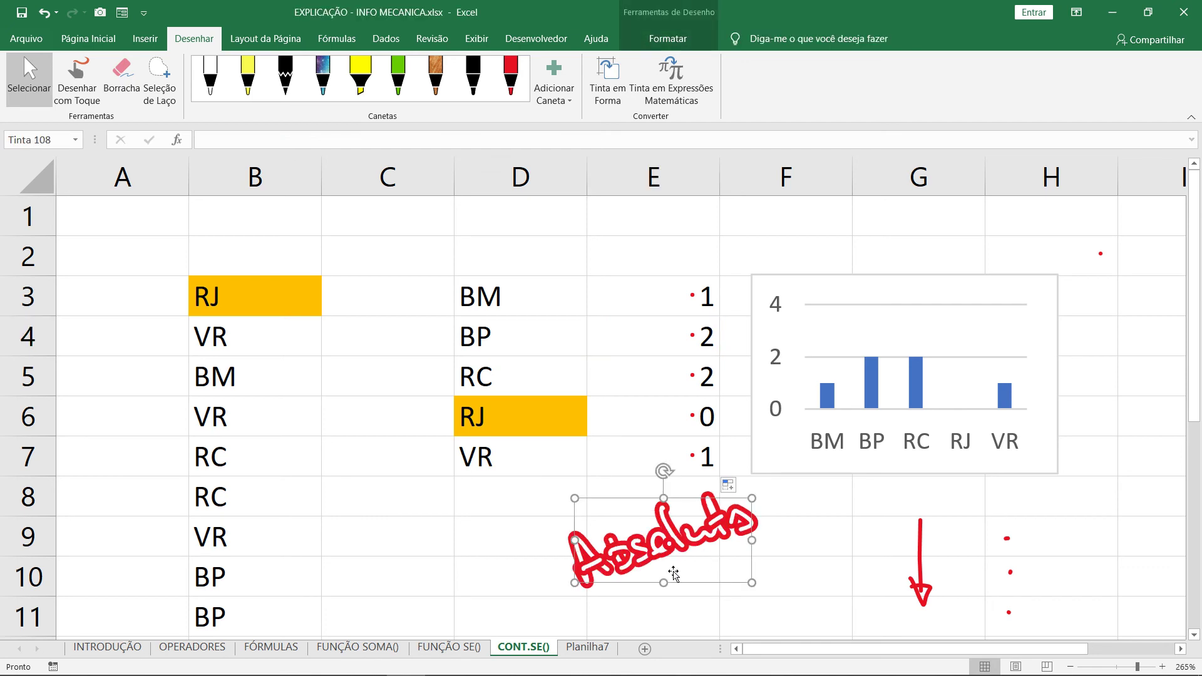
click(805, 543)
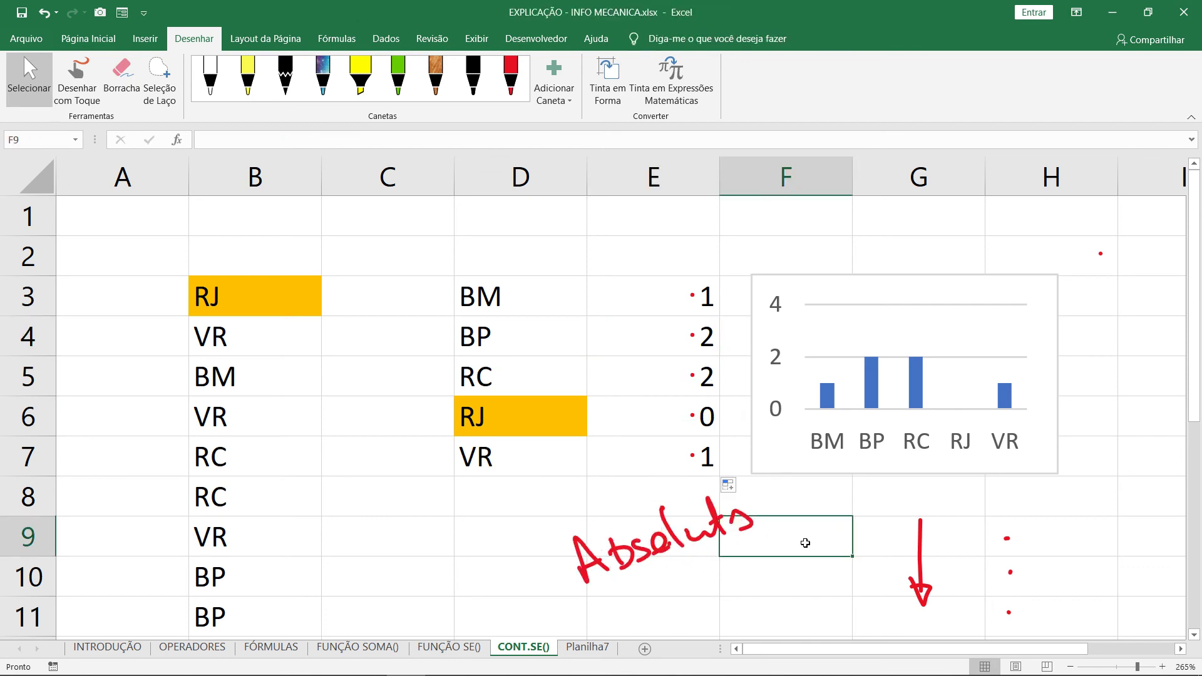
click(702, 540)
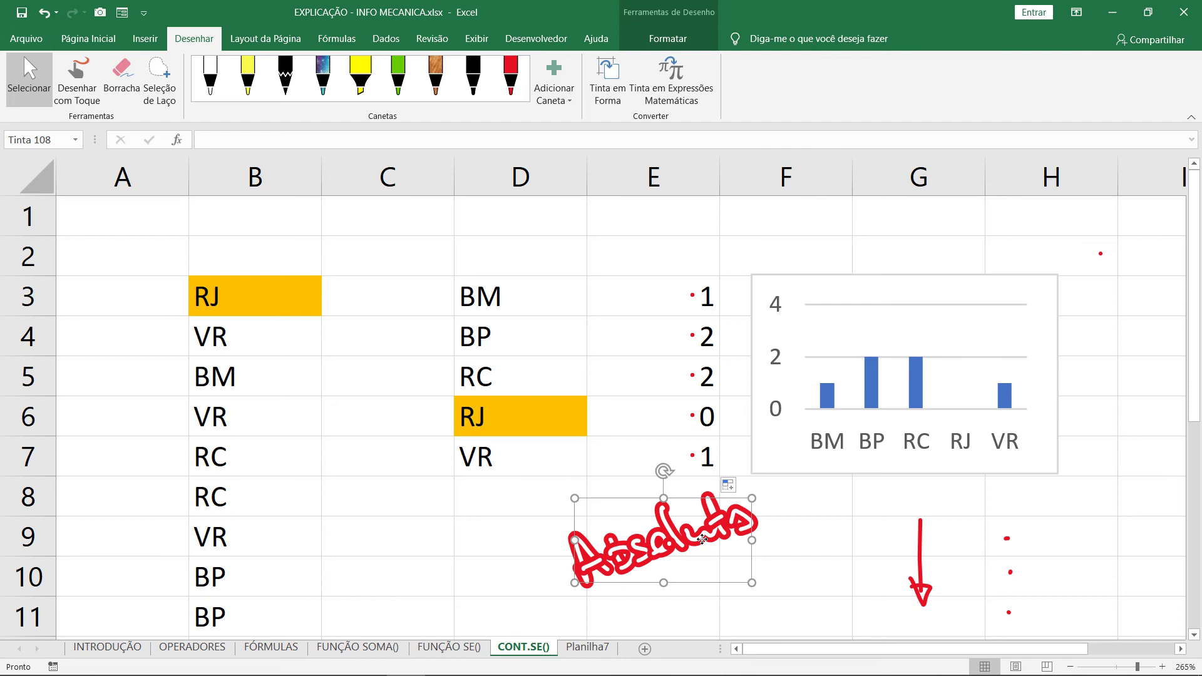
click(787, 550)
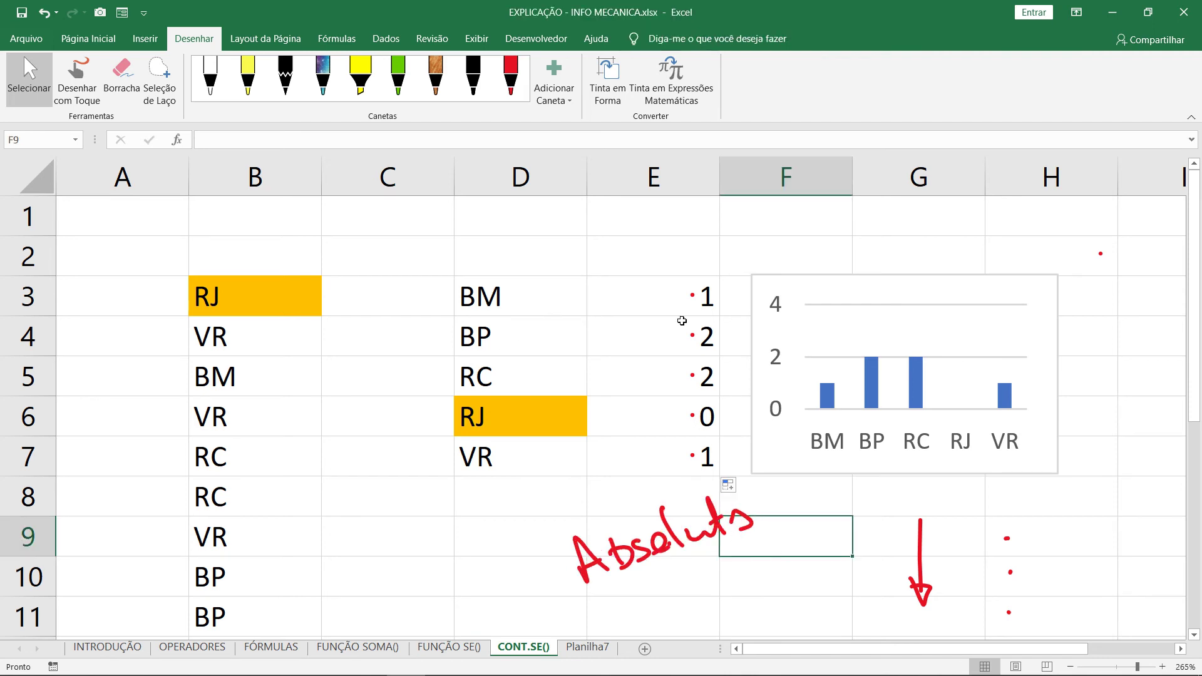
double_click(674, 303)
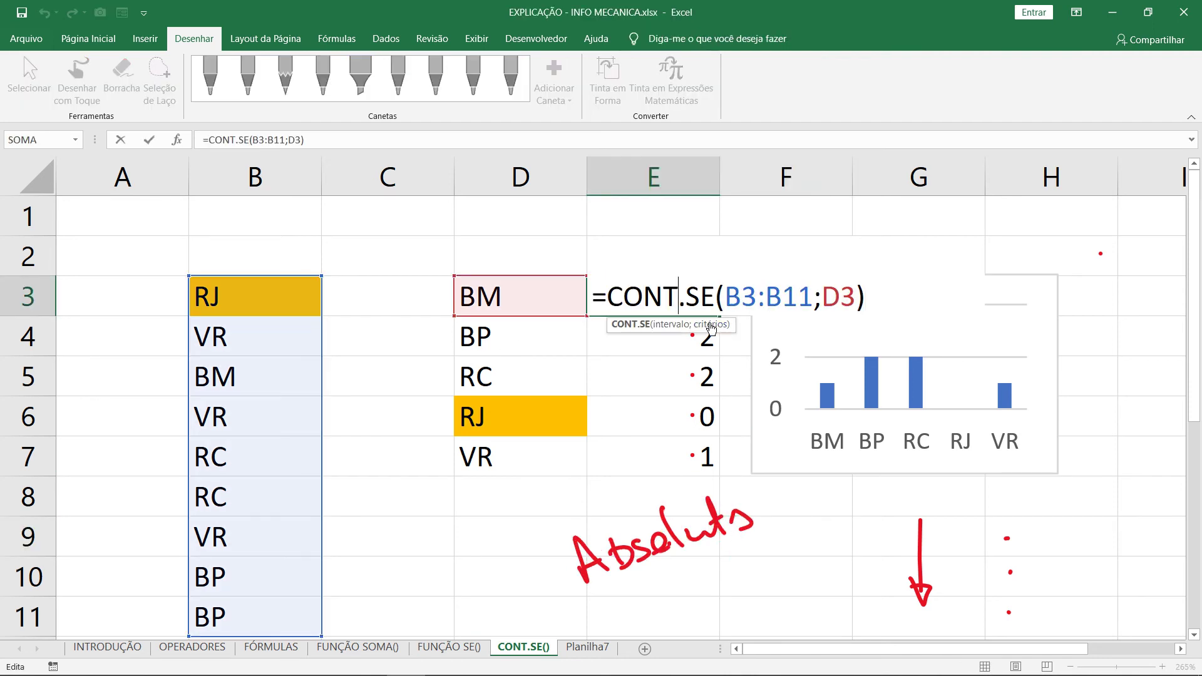
key(Escape)
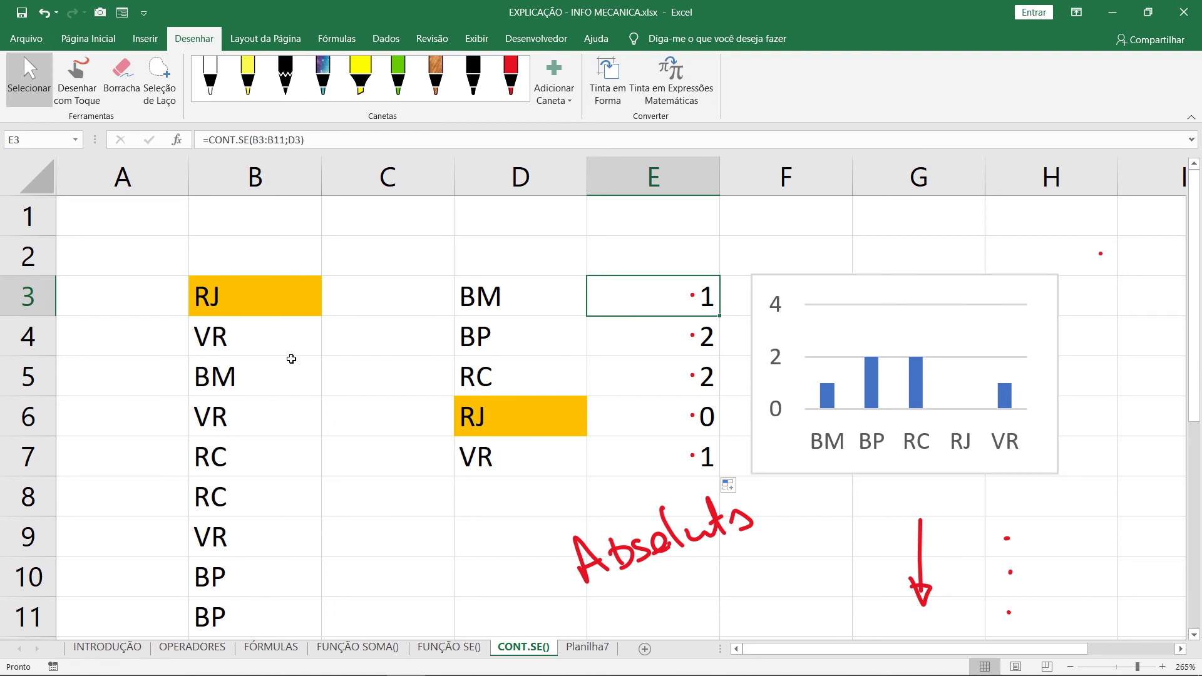
Handwrite "(A1)" in red ink above the chart and a circled "$A$1" above the count table.
click(76, 81)
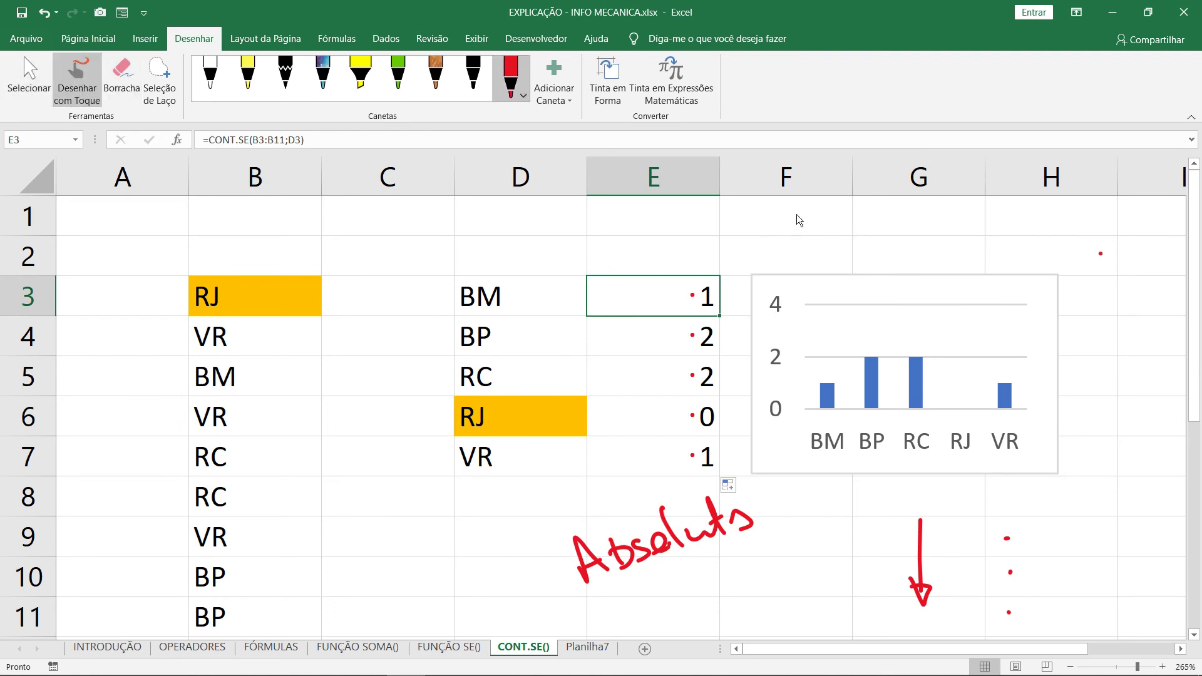
drag(867, 246, 890, 247)
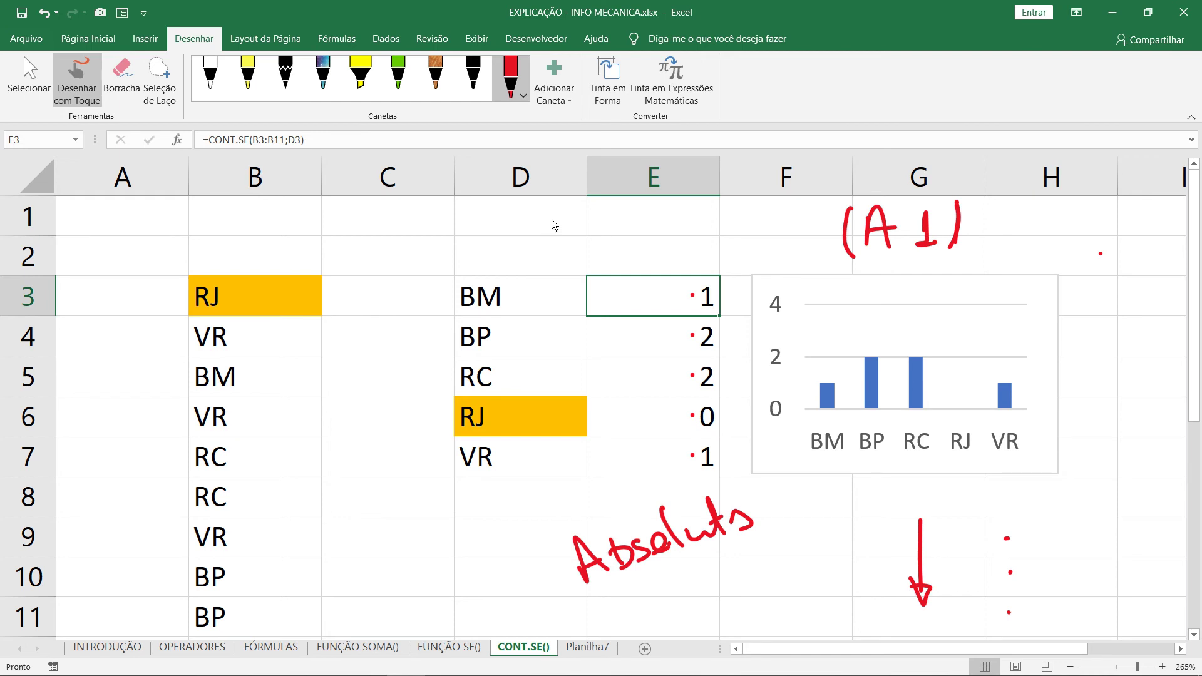
drag(561, 206, 565, 252)
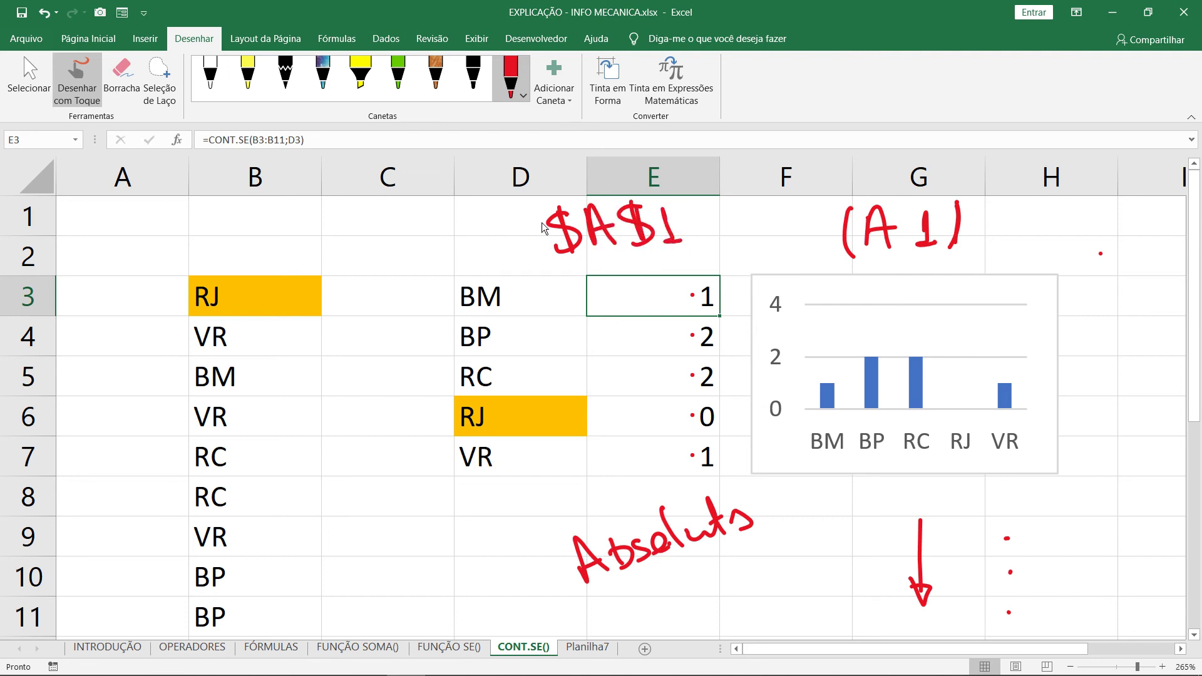
mouse_move(656, 214)
mouse_down()
mouse_move(654, 228)
mouse_move(546, 209)
mouse_move(703, 239)
mouse_move(632, 264)
mouse_up()
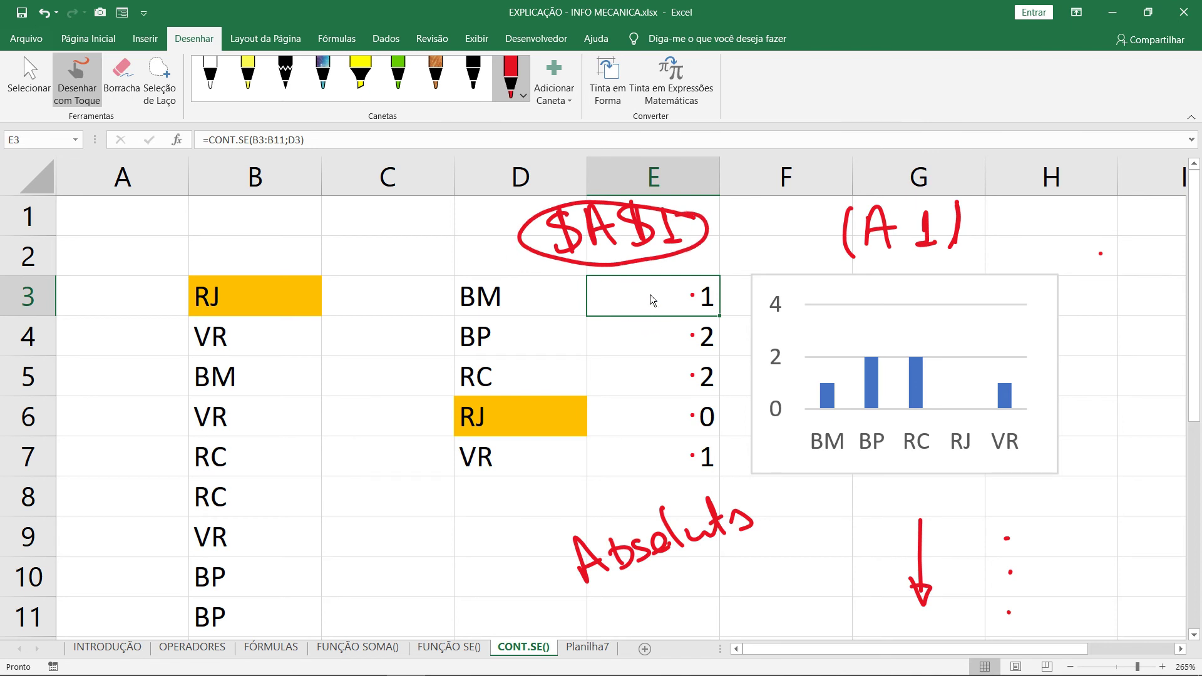
click(28, 78)
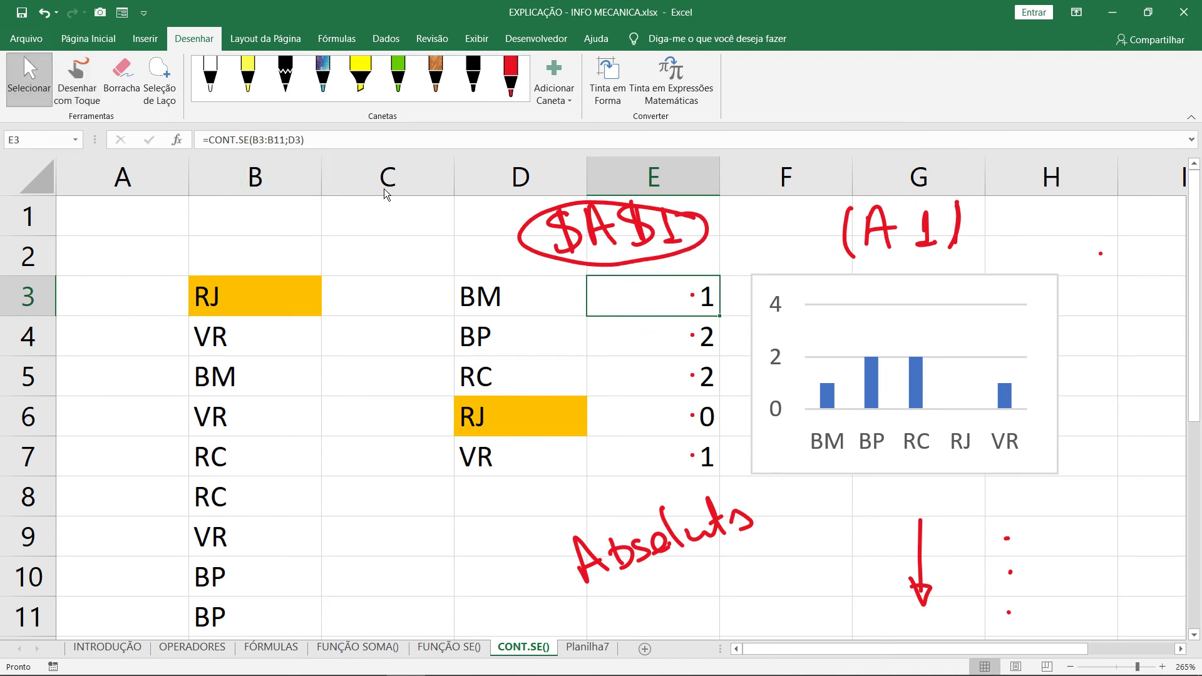
Make the counting range in E3 absolute so the formula reads =CONT.SE($B$3:$B$11;D3).
double_click(694, 291)
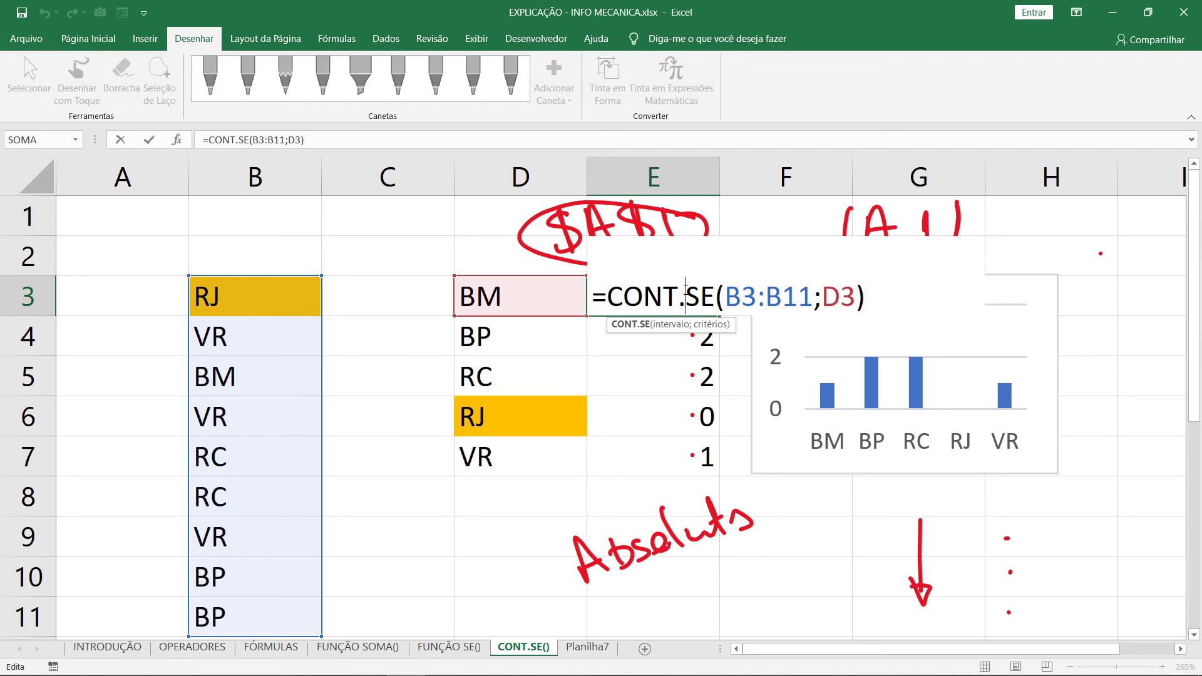
click(747, 298)
key(F4)
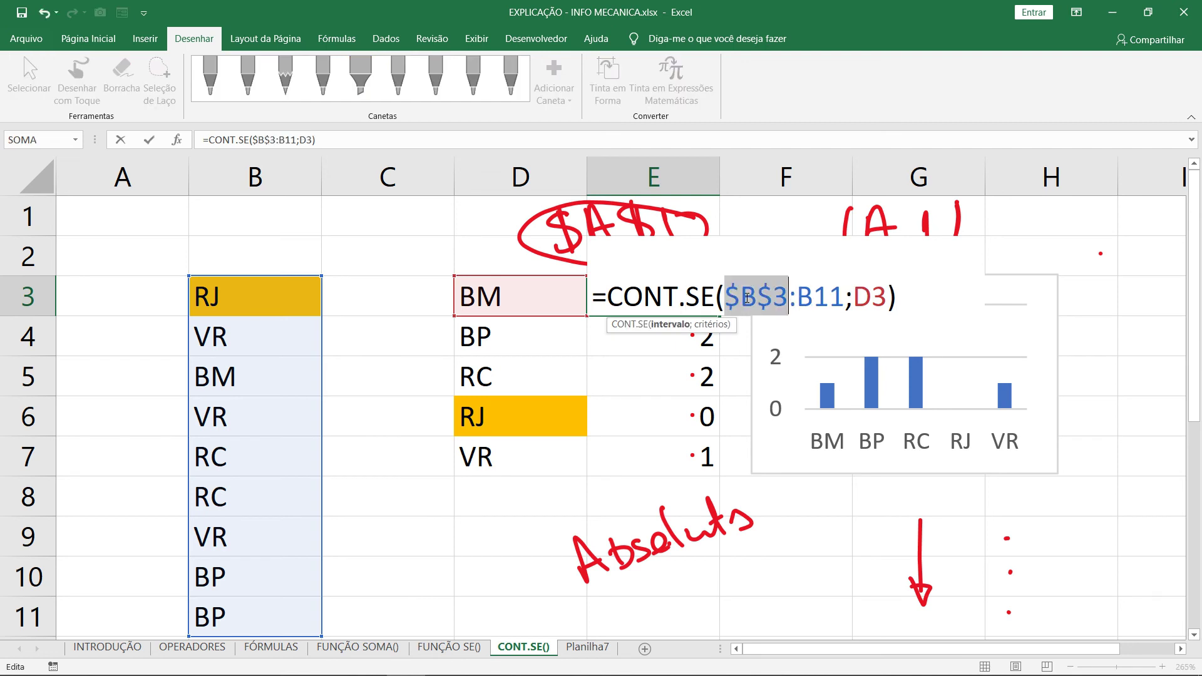
click(820, 298)
key(F4)
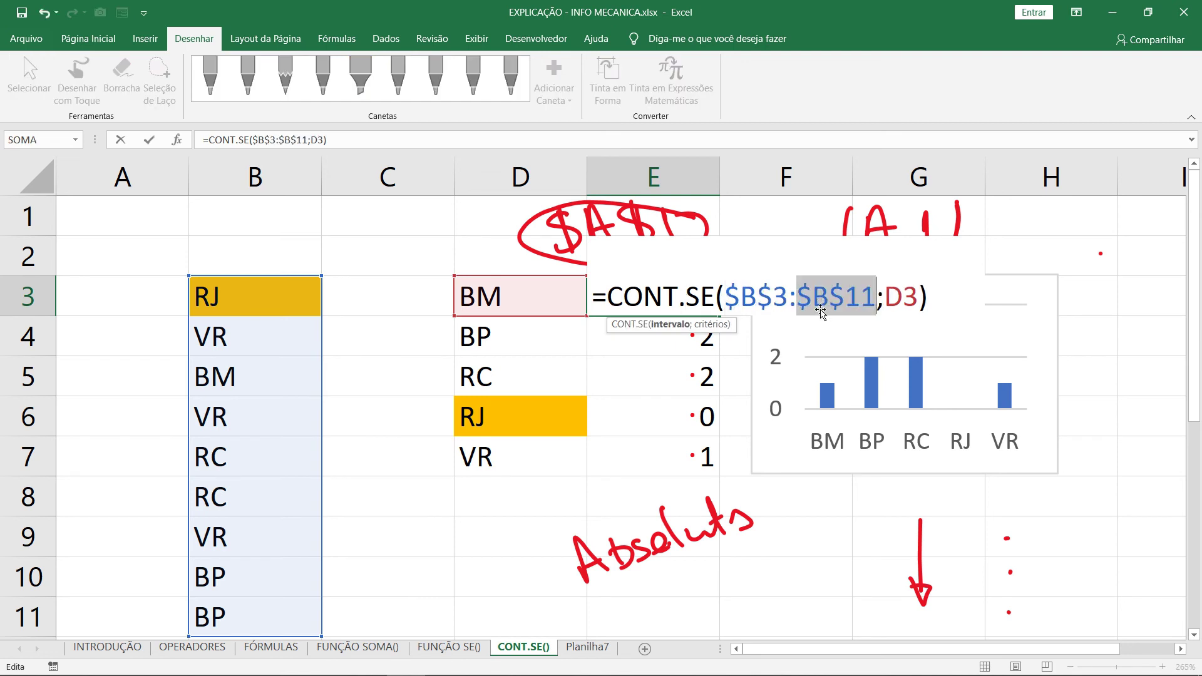
click(905, 297)
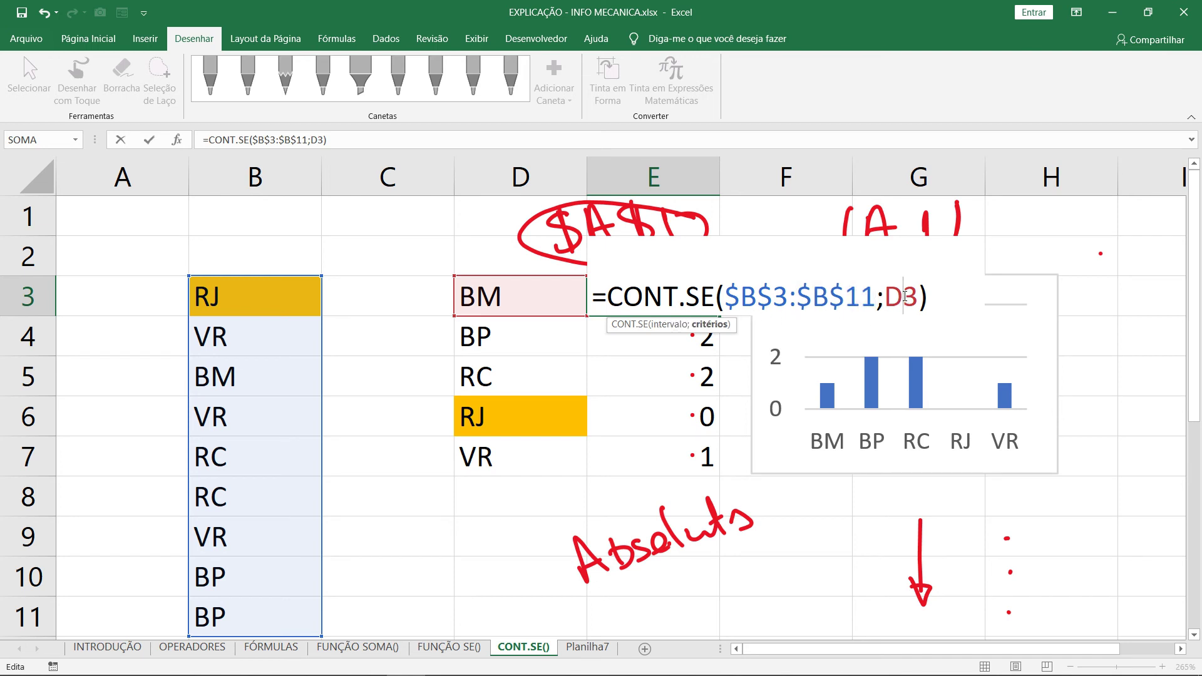
key(Return)
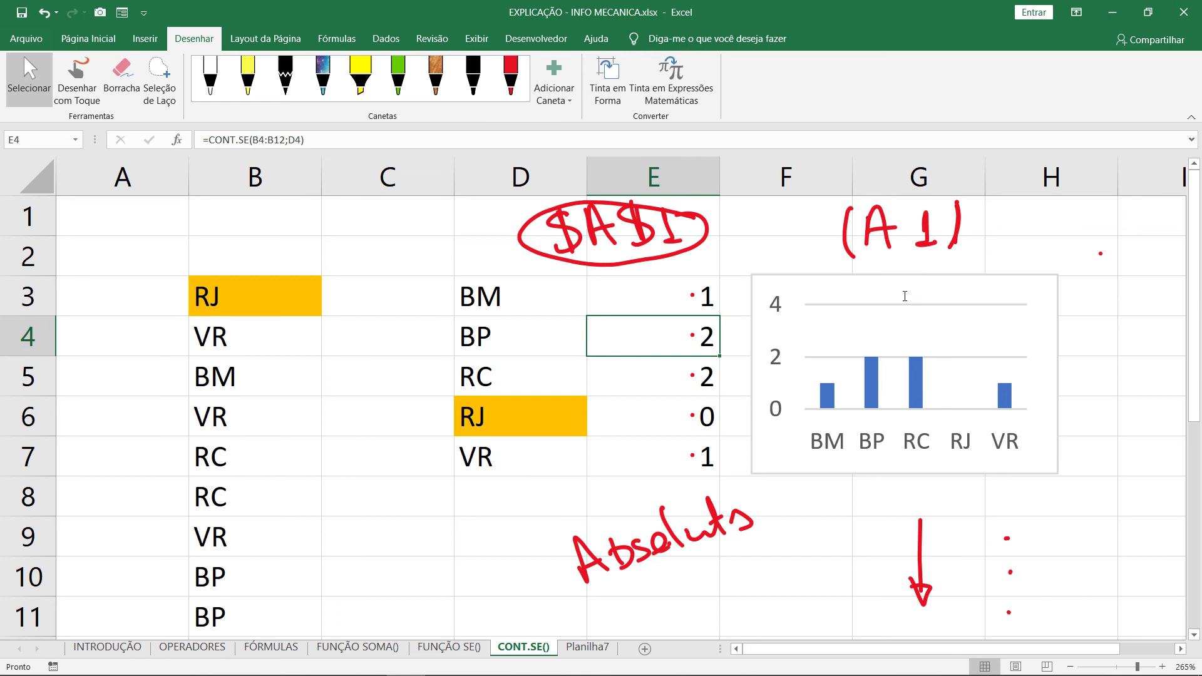
Fill the corrected CONT.SE formula from E3 down through E7.
click(671, 298)
drag(719, 318, 718, 463)
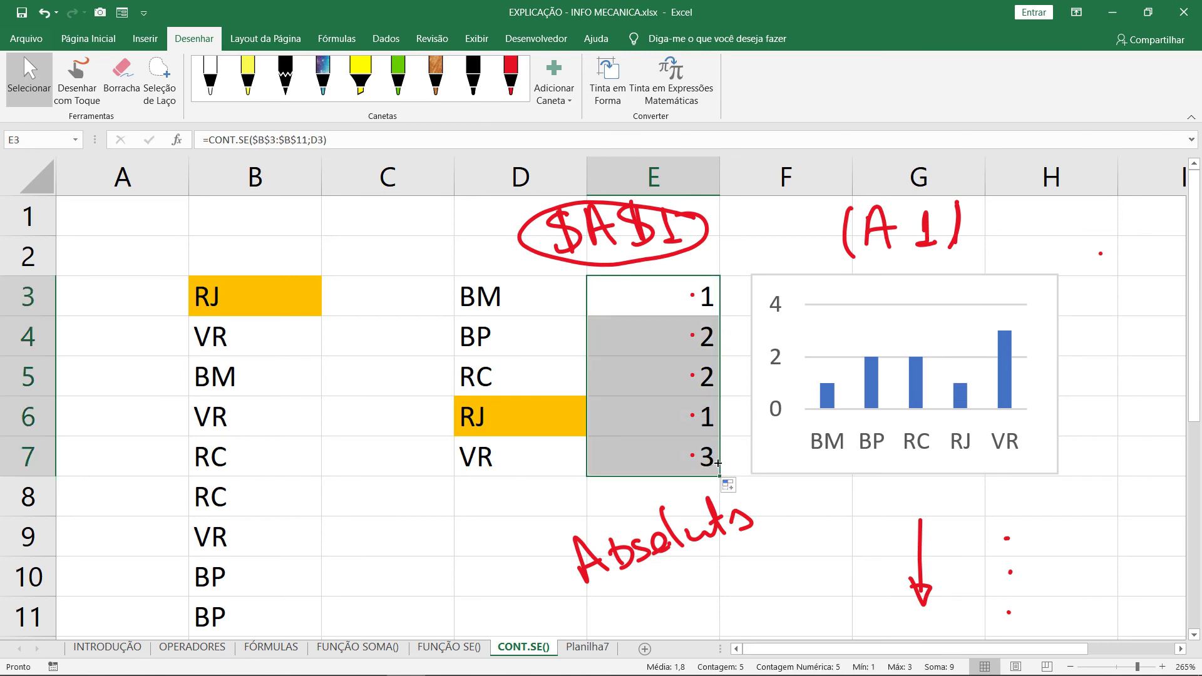
Examine the counting range and the criterion cell referenced by the formula in E6.
double_click(682, 408)
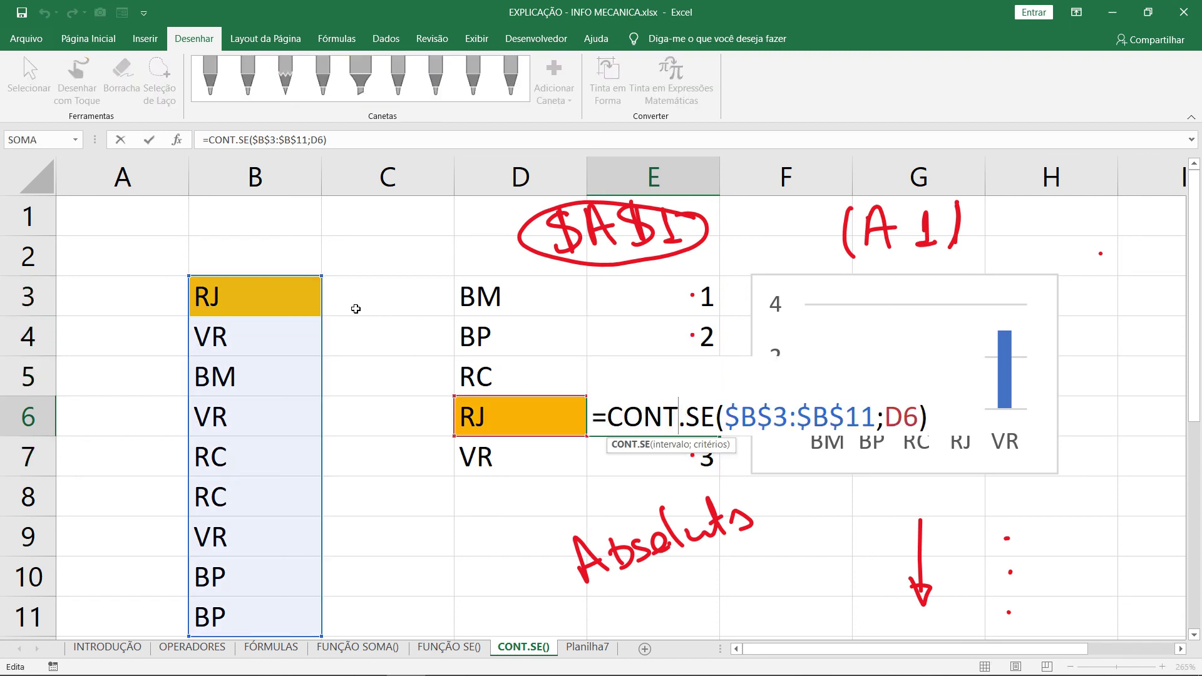
click(258, 278)
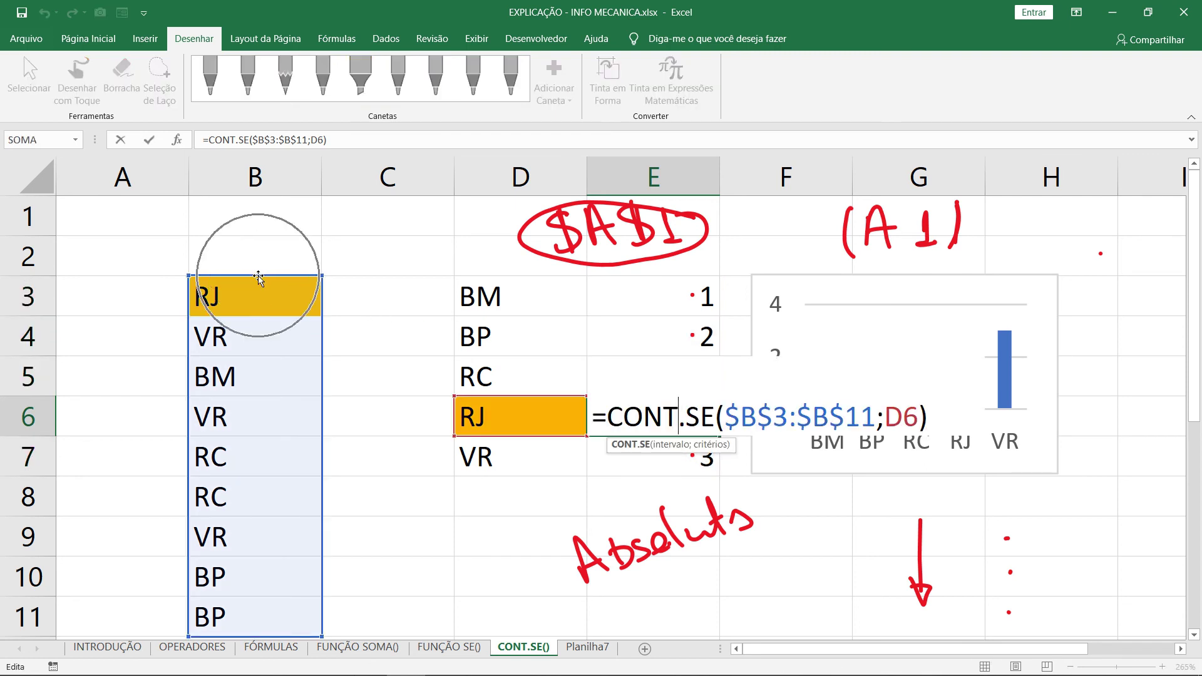
key(Return)
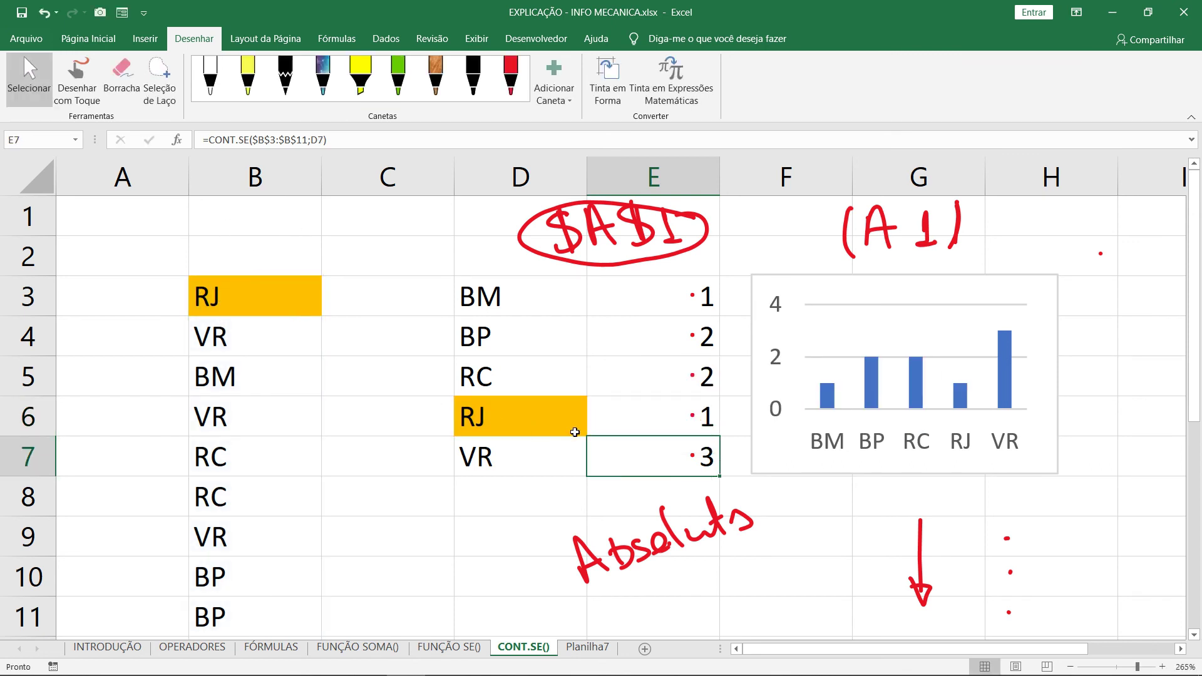
double_click(667, 418)
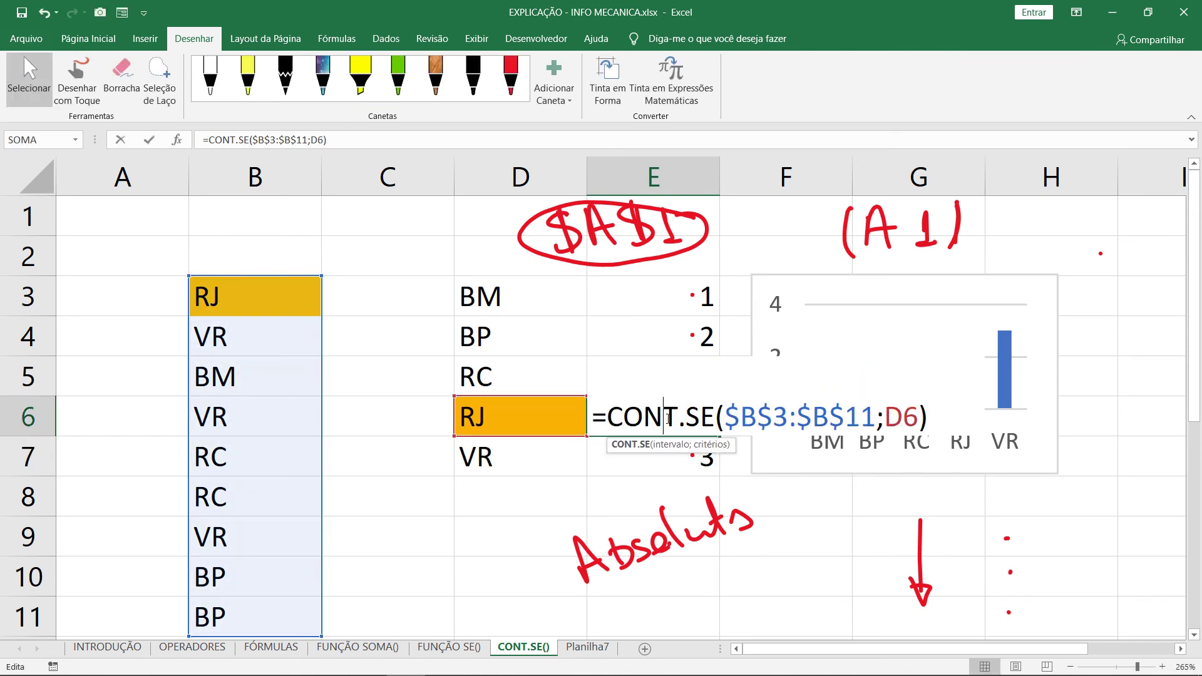
click(532, 397)
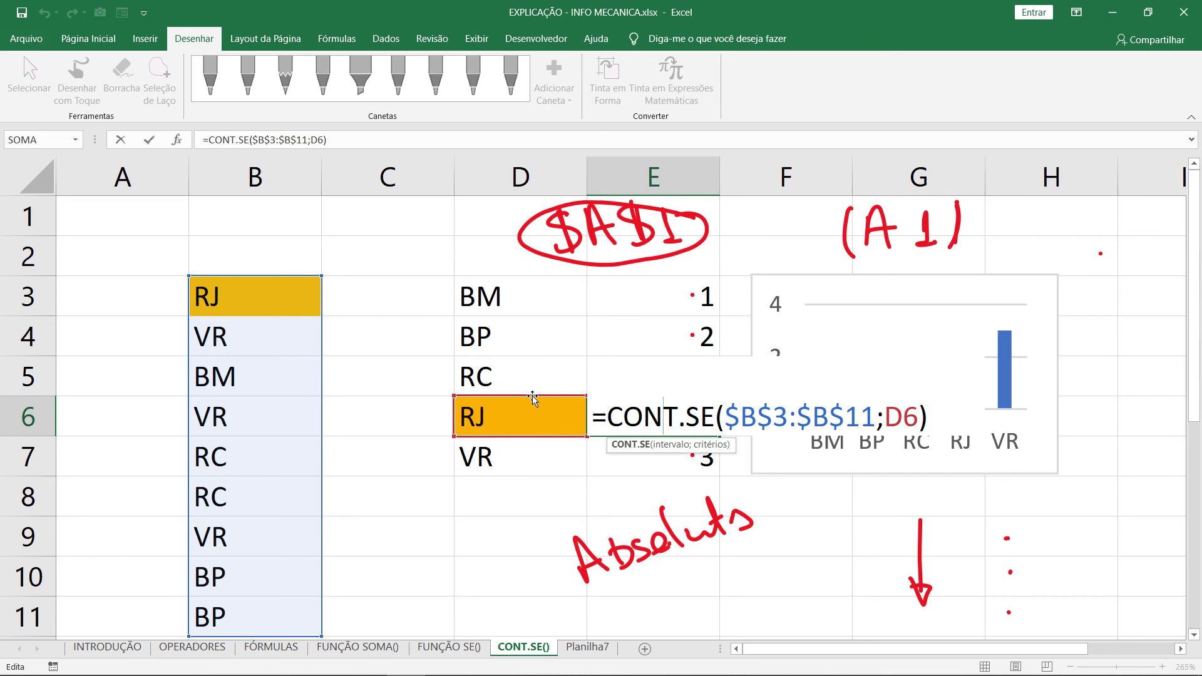
click(532, 398)
click(532, 398)
click(546, 399)
key(Return)
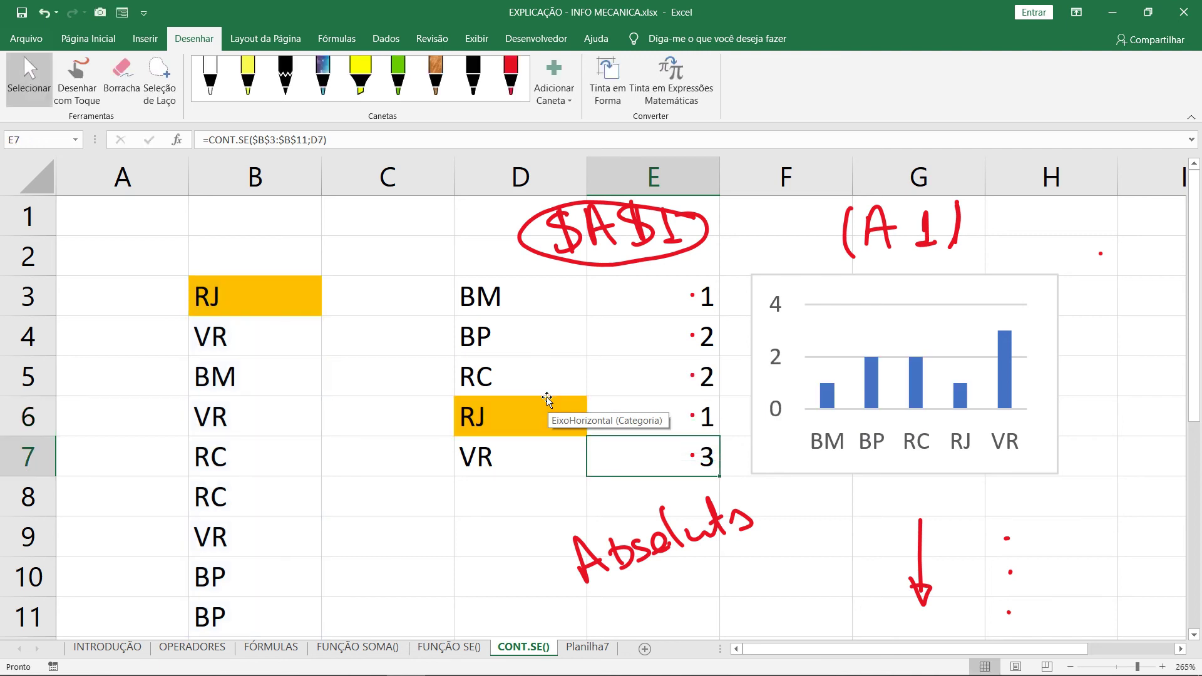
Replace the entry in B5 with RJ.
click(249, 393)
text(RC)
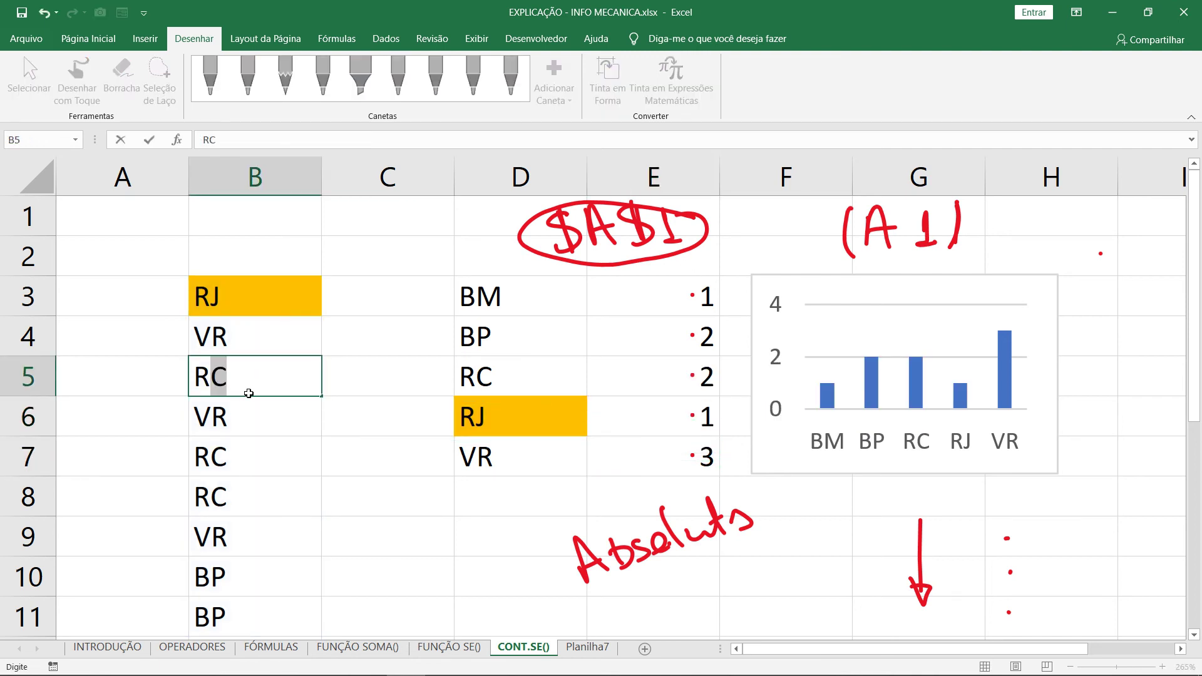
key(BackSpace)
text(J)
key(Return)
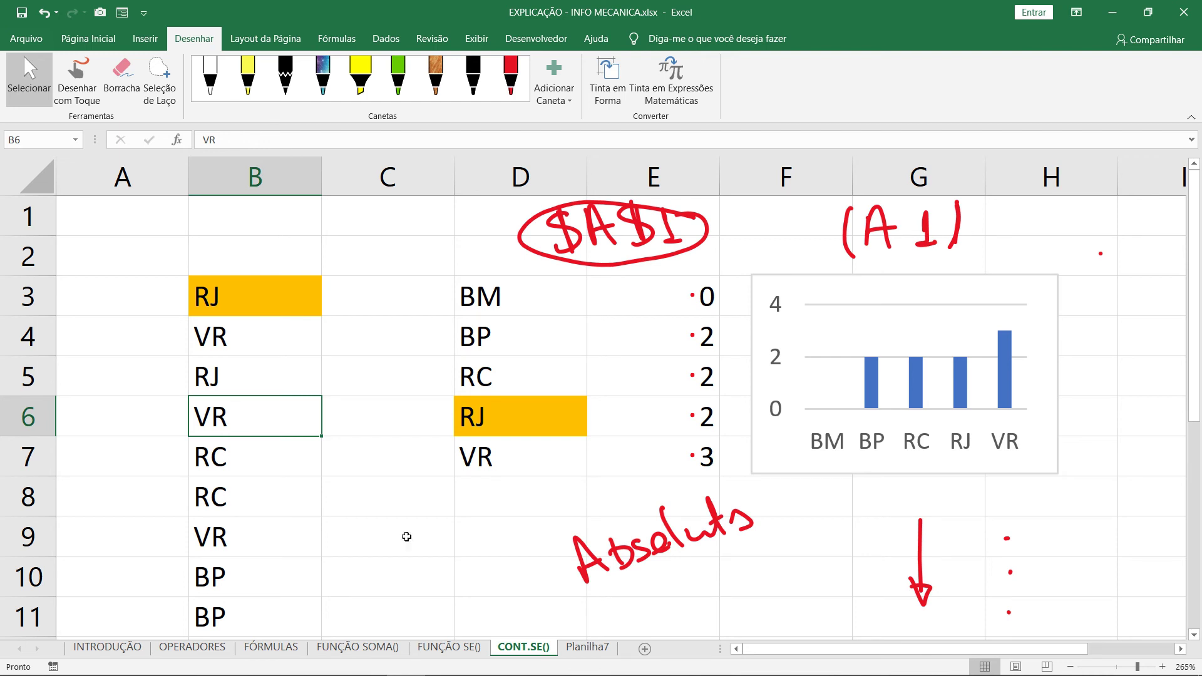
On the Planilha7 sheet, delete ink pieces of the handwritten word "Operadores" below the venda, custo and lucro table.
click(582, 647)
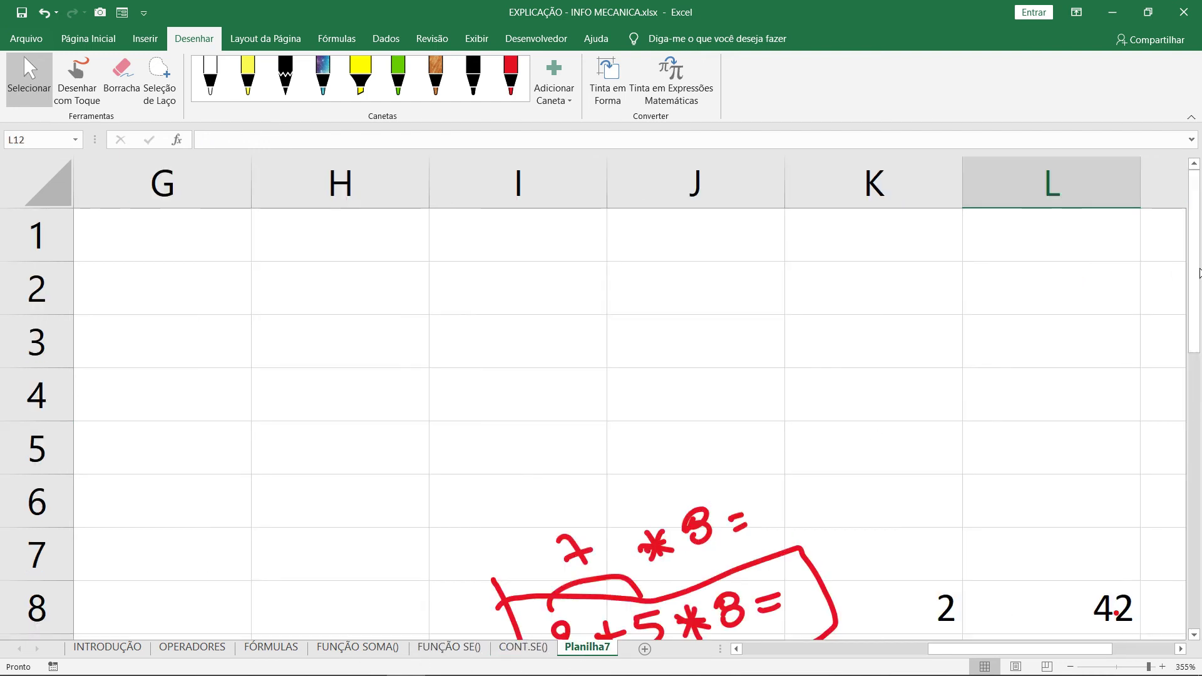
click(1194, 269)
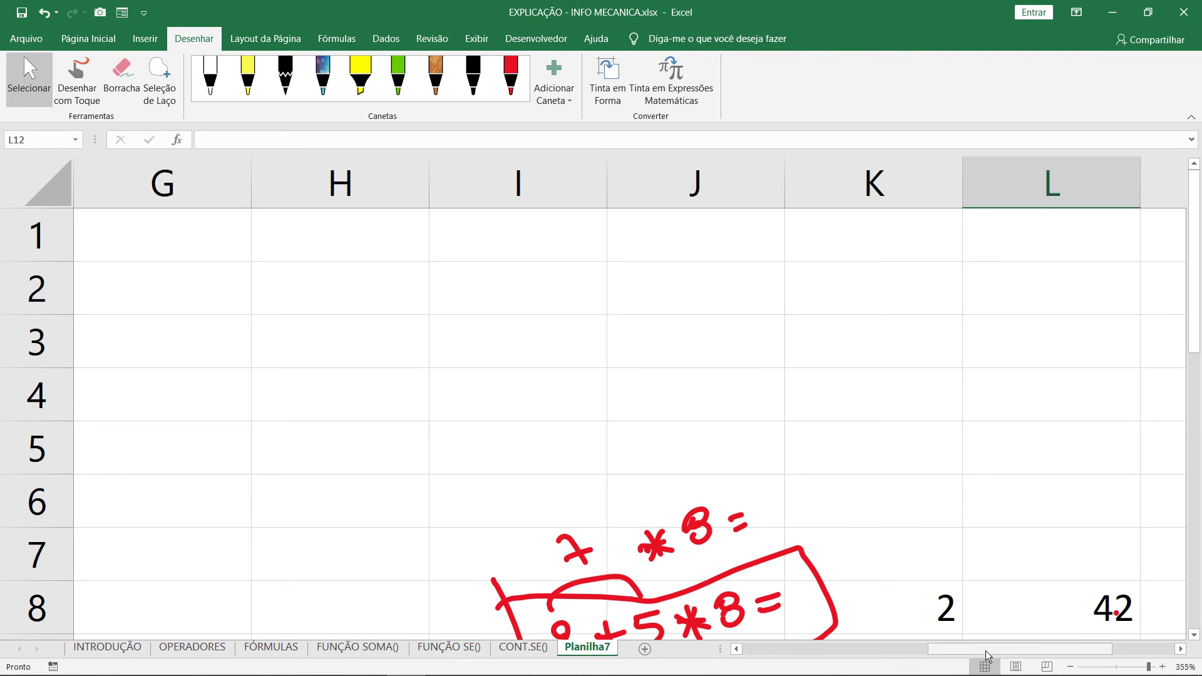
drag(975, 655, 789, 654)
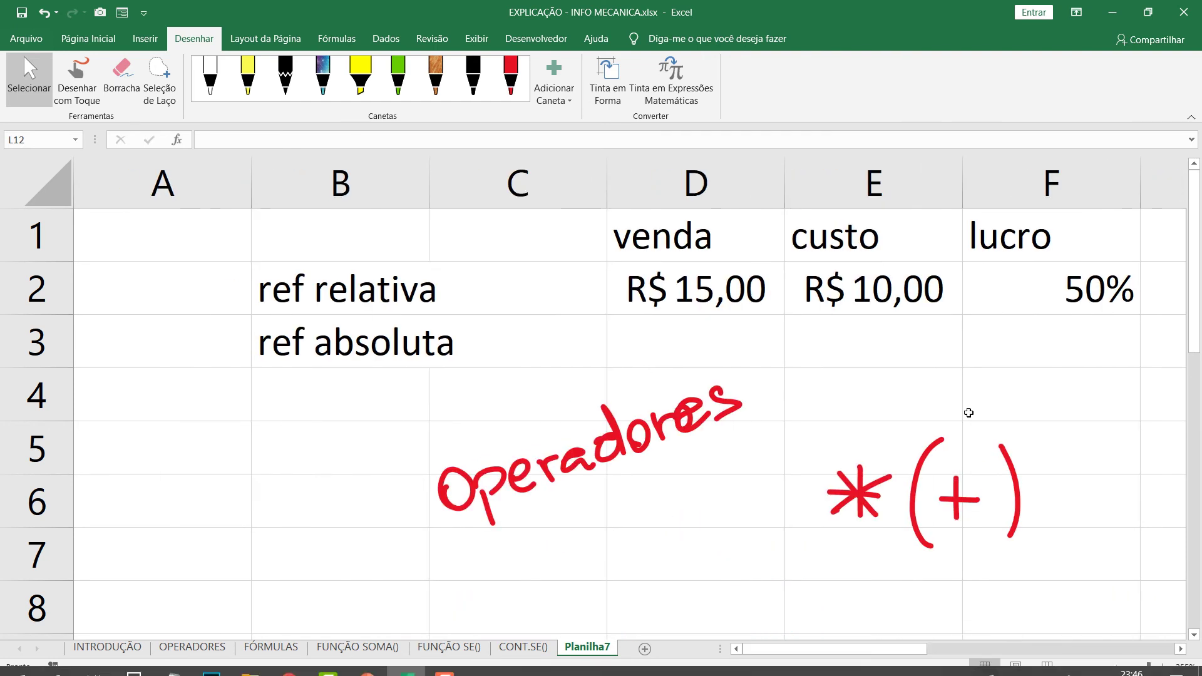
click(1195, 289)
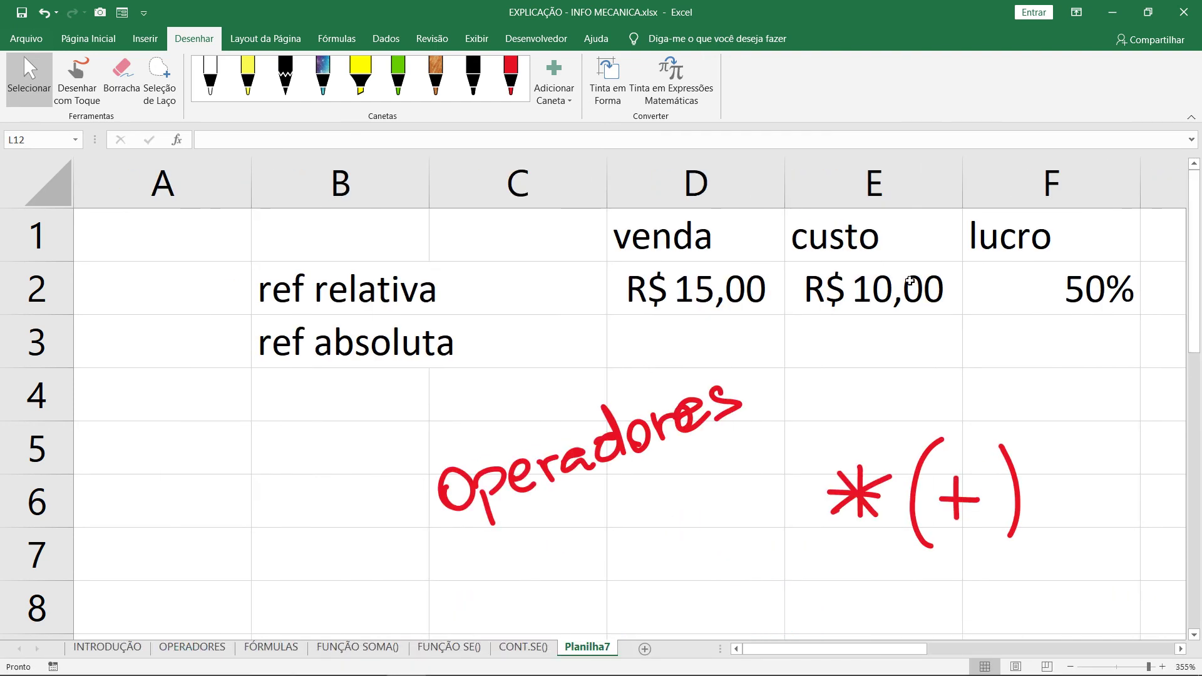
click(575, 447)
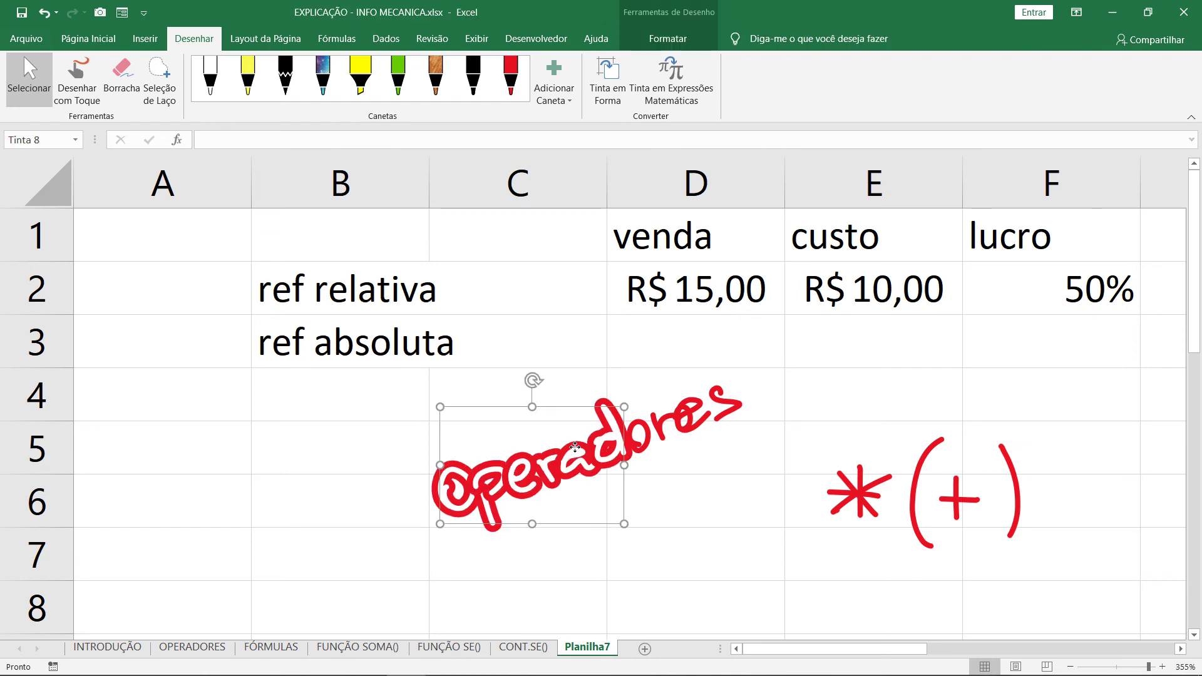
key(Delete)
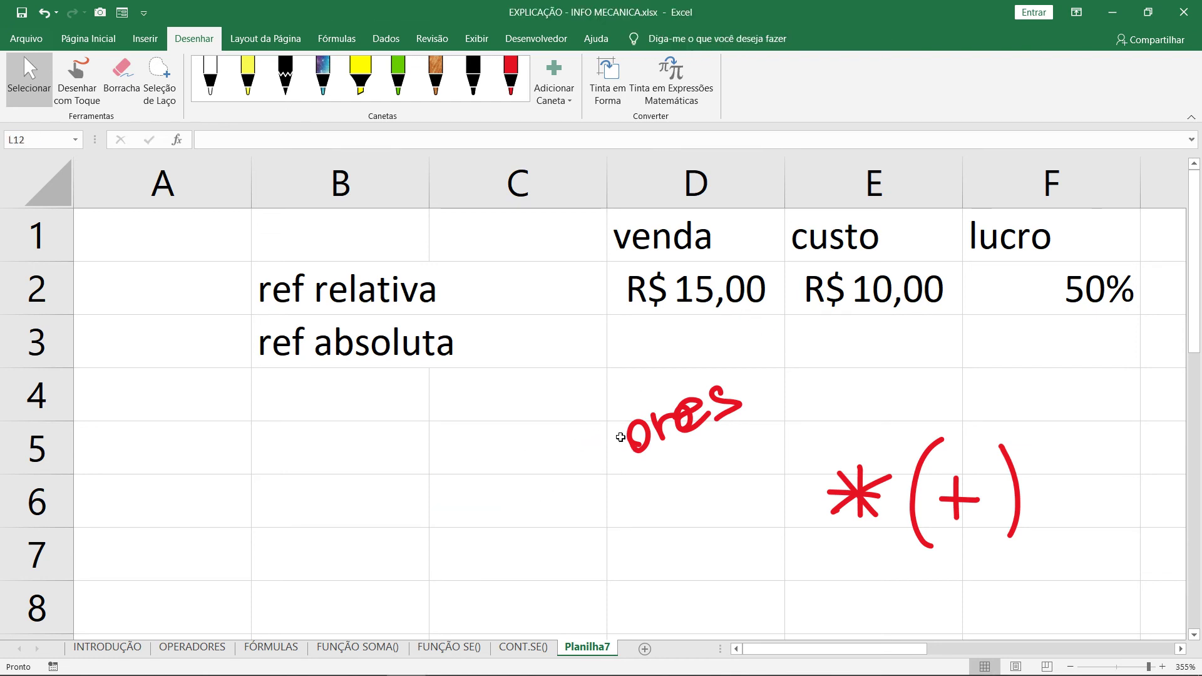
click(726, 399)
key(Delete)
click(689, 406)
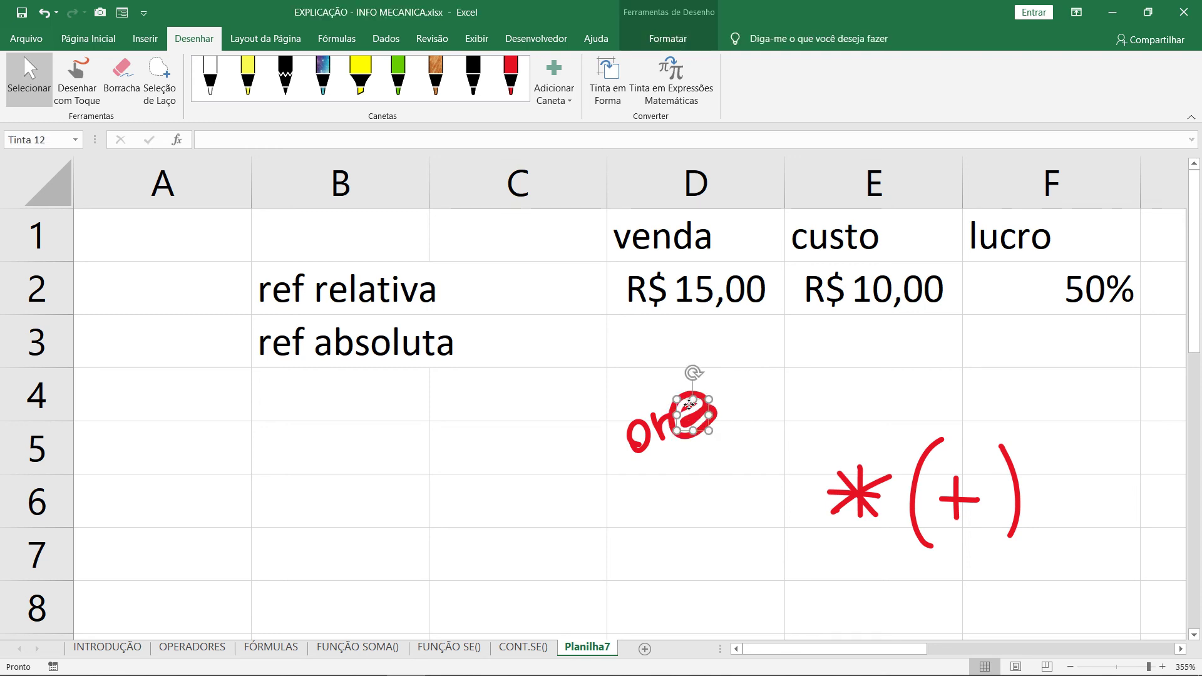
key(Delete)
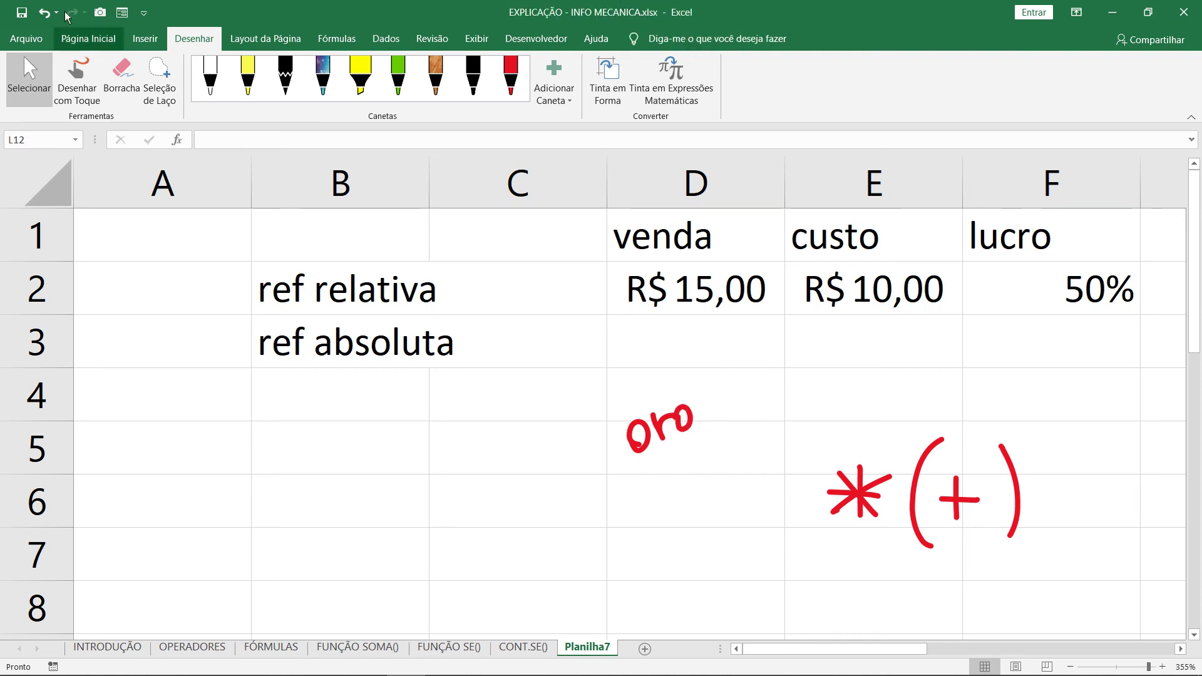
Erase the remaining red ink below the table, including the handwritten "*(+)", and return to normal selection.
click(129, 89)
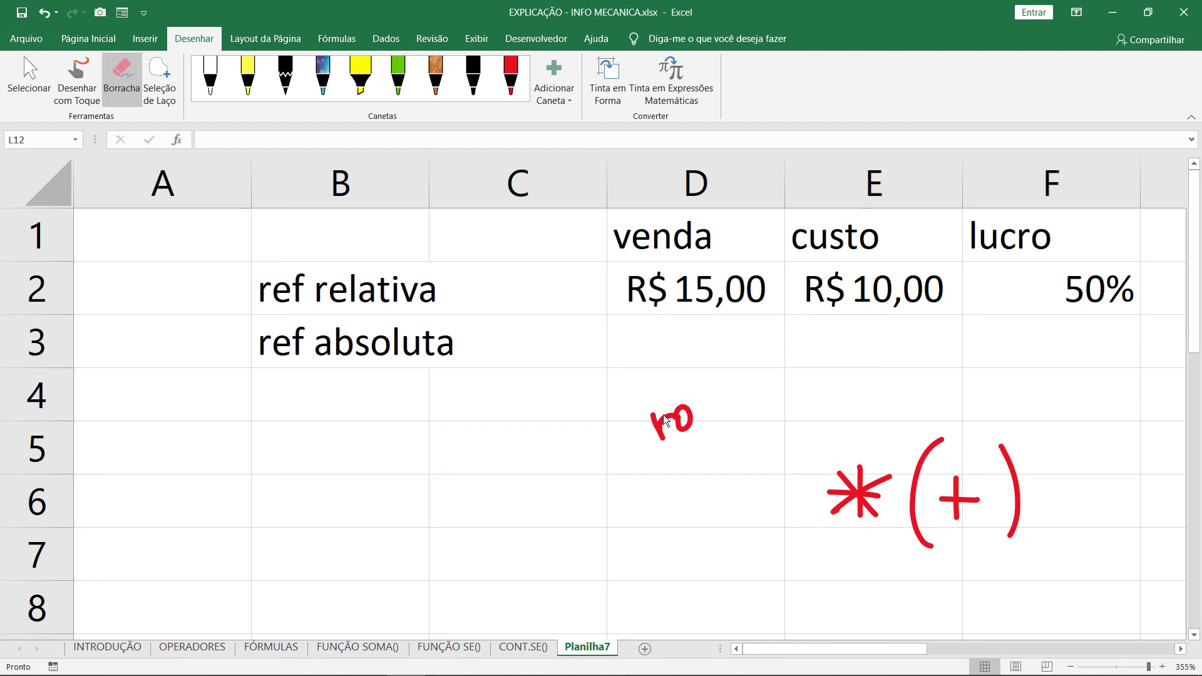
mouse_move(838, 491)
mouse_down()
mouse_move(982, 554)
mouse_move(981, 503)
mouse_up()
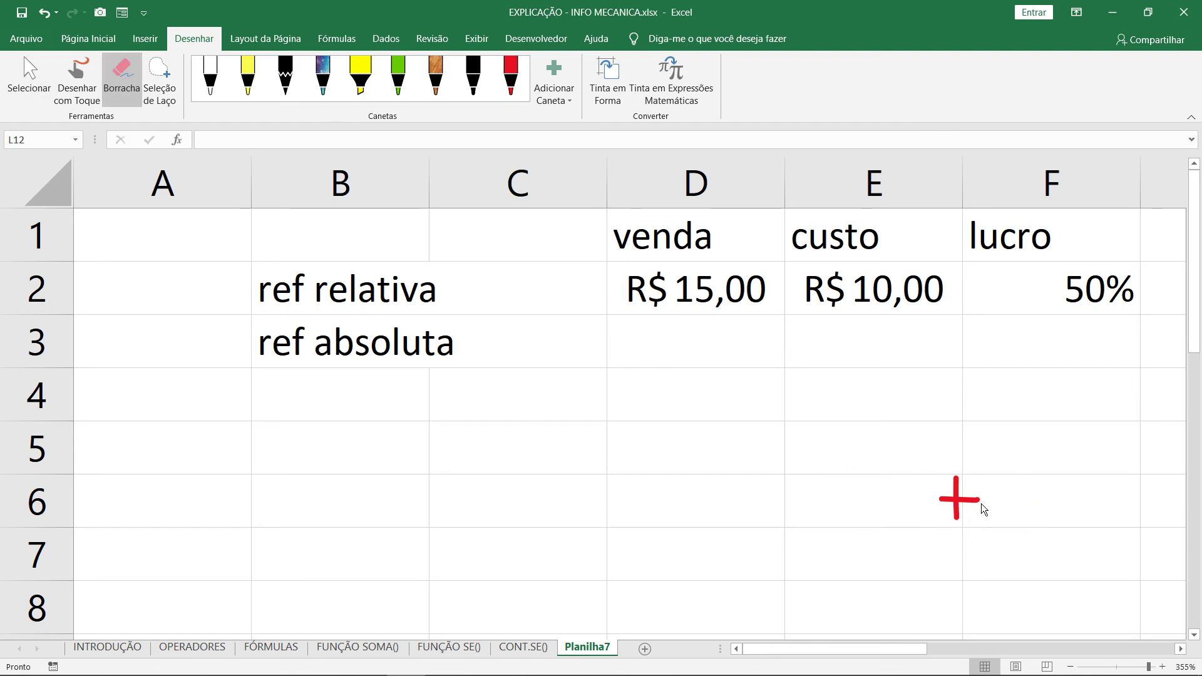
click(29, 79)
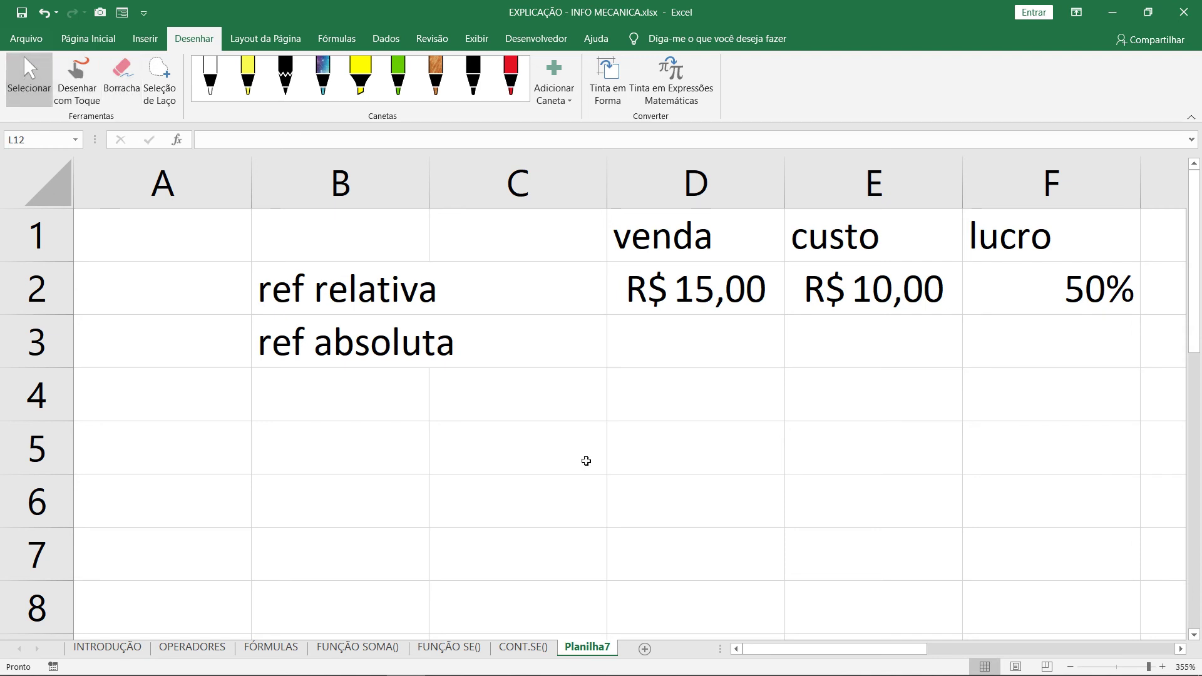
Check the venda formula in D2 and its inputs, and copy the custo value from E2 down through E6.
click(704, 303)
click(1042, 295)
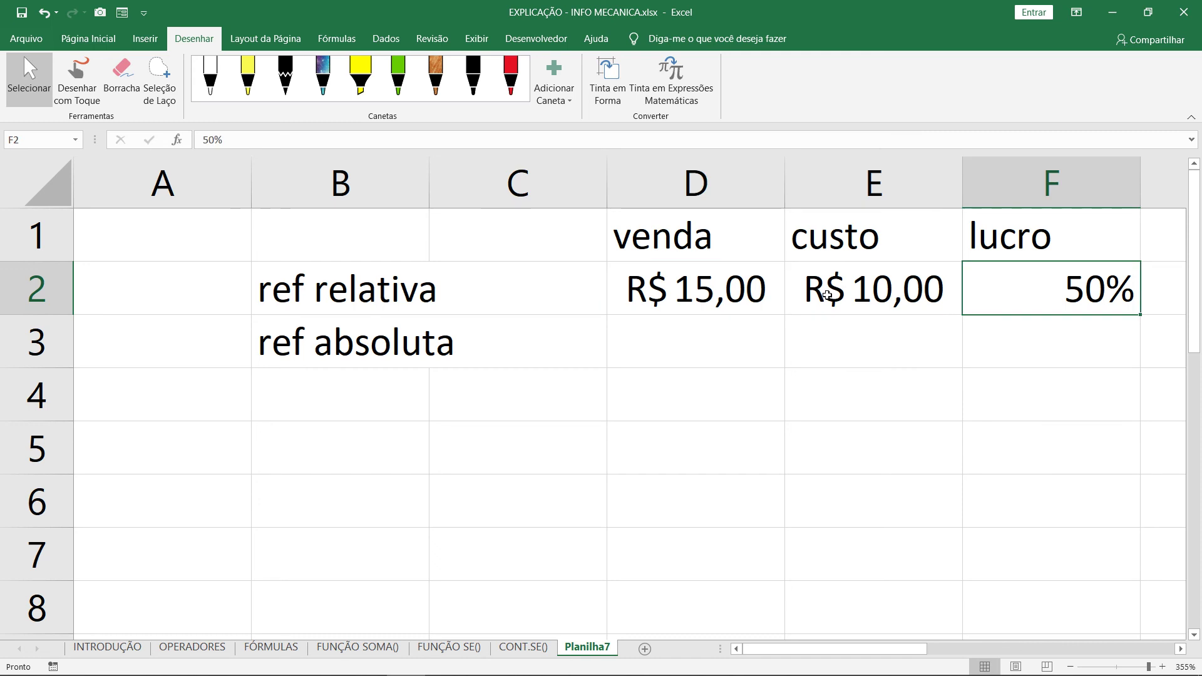
click(671, 279)
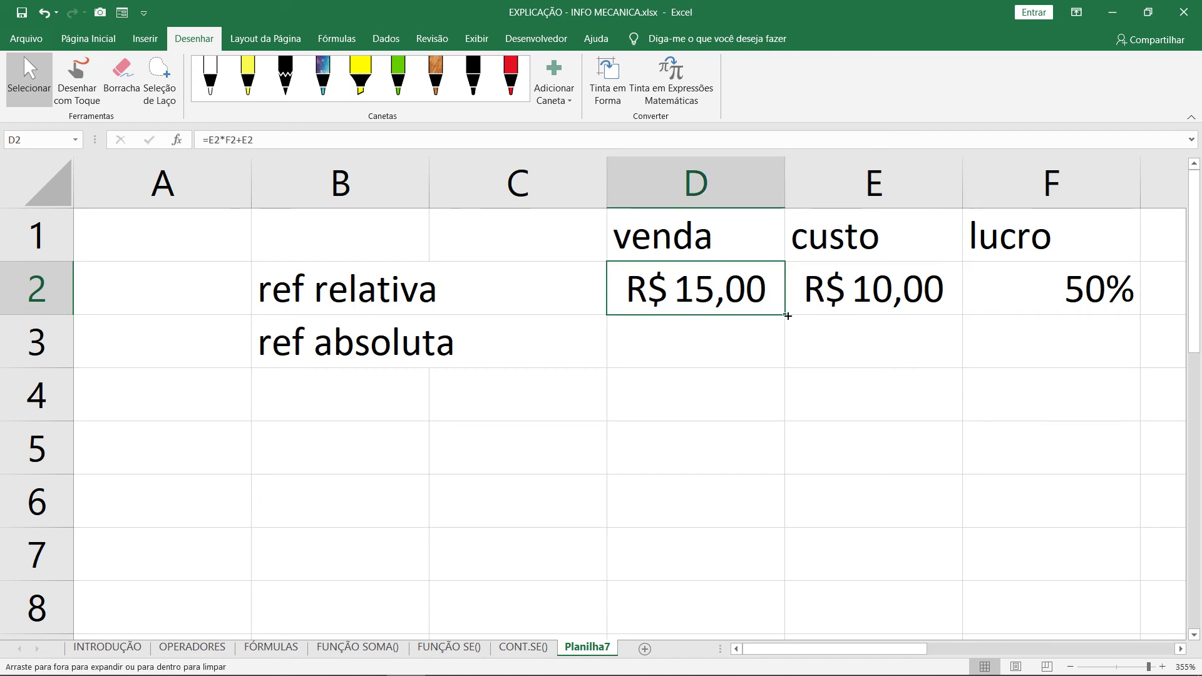
click(823, 302)
click(760, 282)
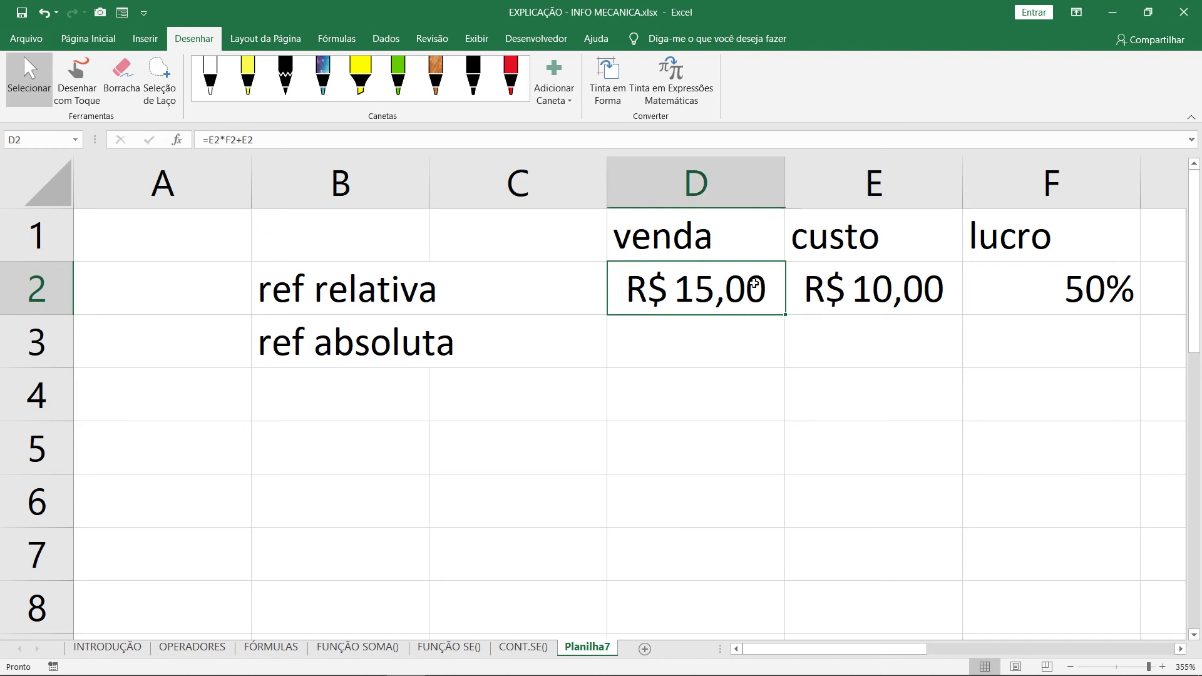
click(898, 291)
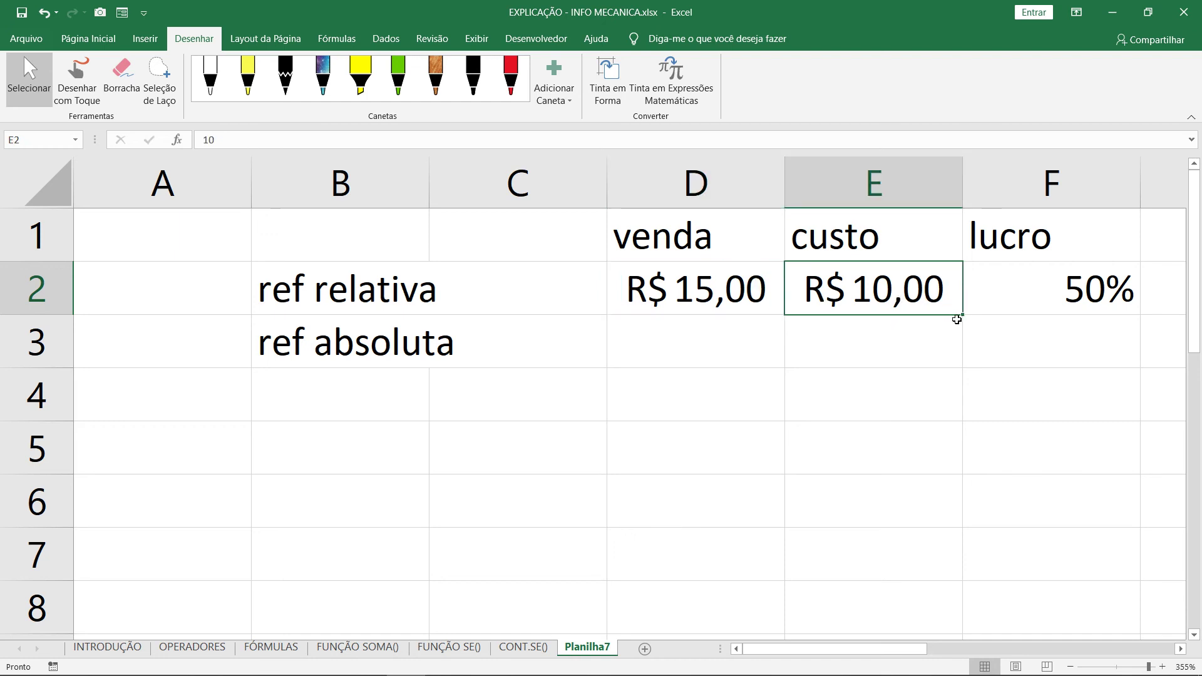
drag(962, 316, 964, 507)
Enter X, Y, Z, B and A in cells C2 through C6 and autofit the width of column B.
click(505, 305)
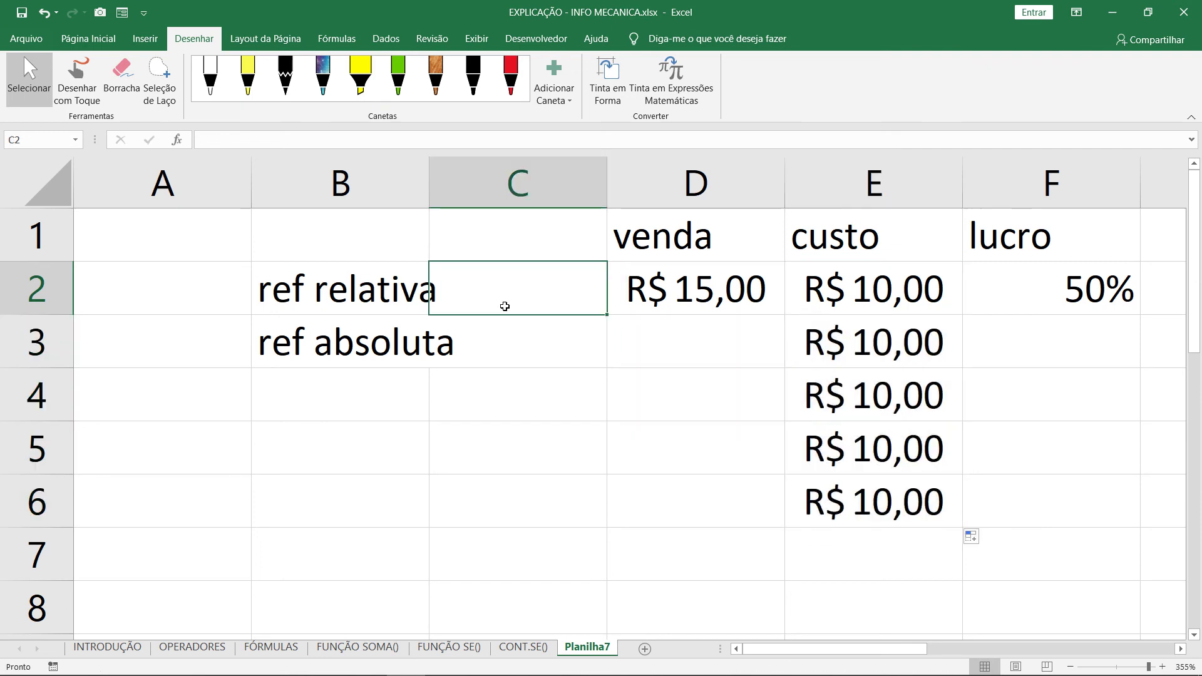
text(X)
key(Return)
text(Y)
key(Return)
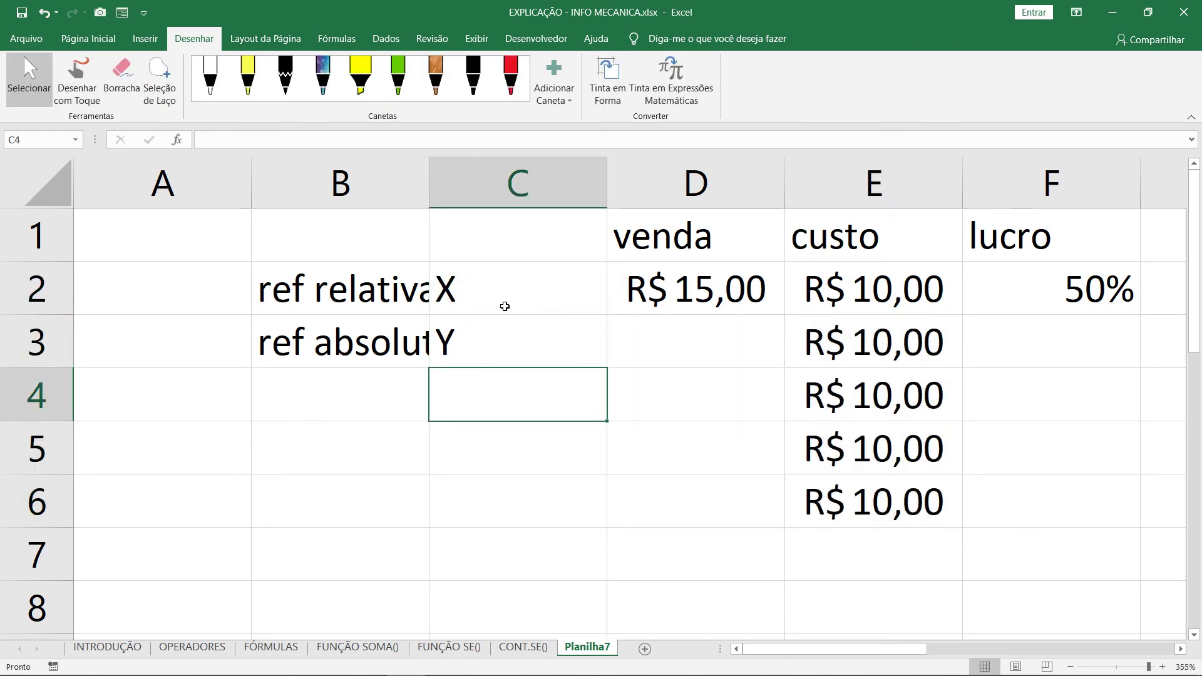
text(Z)
key(Return)
text(B)
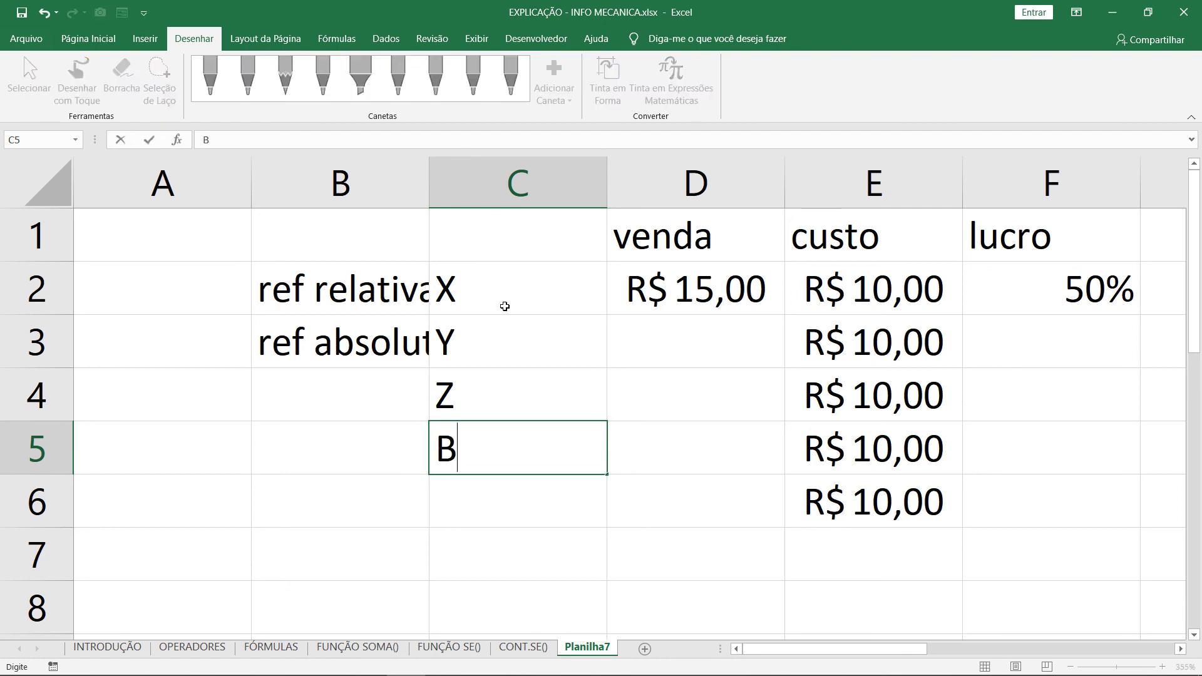
key(Return)
text(A)
key(Return)
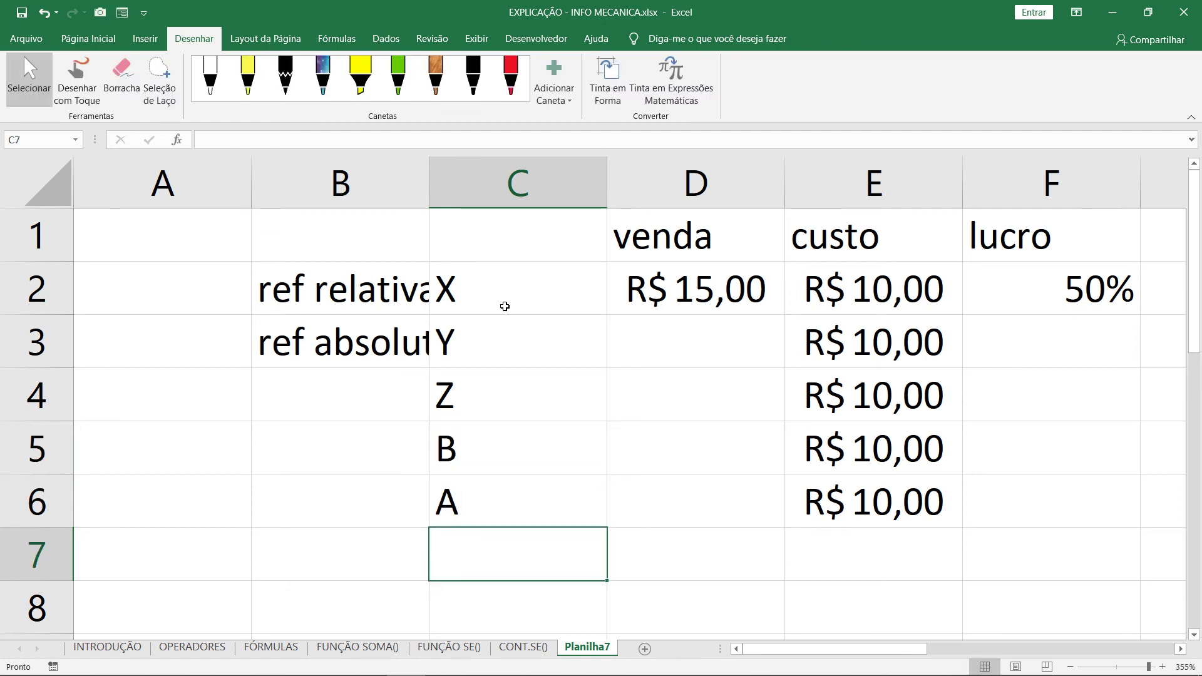
double_click(429, 196)
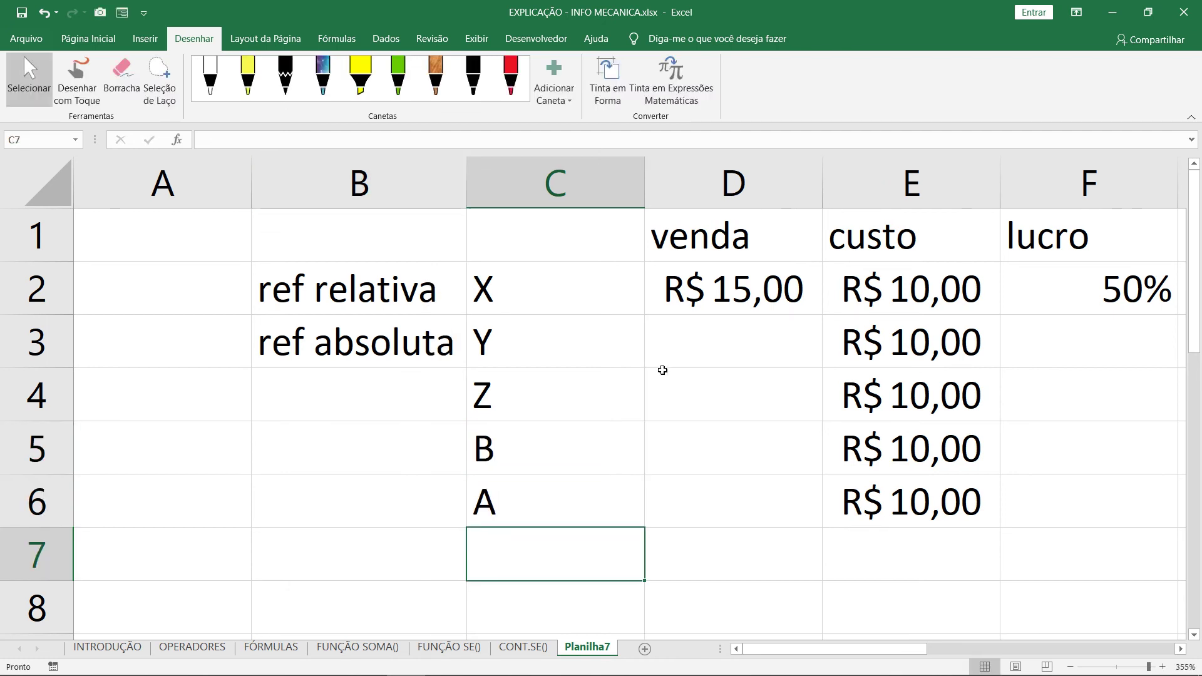
Set the custo values in E3 through E6 to 150, 50, 62 and 231.
click(1108, 307)
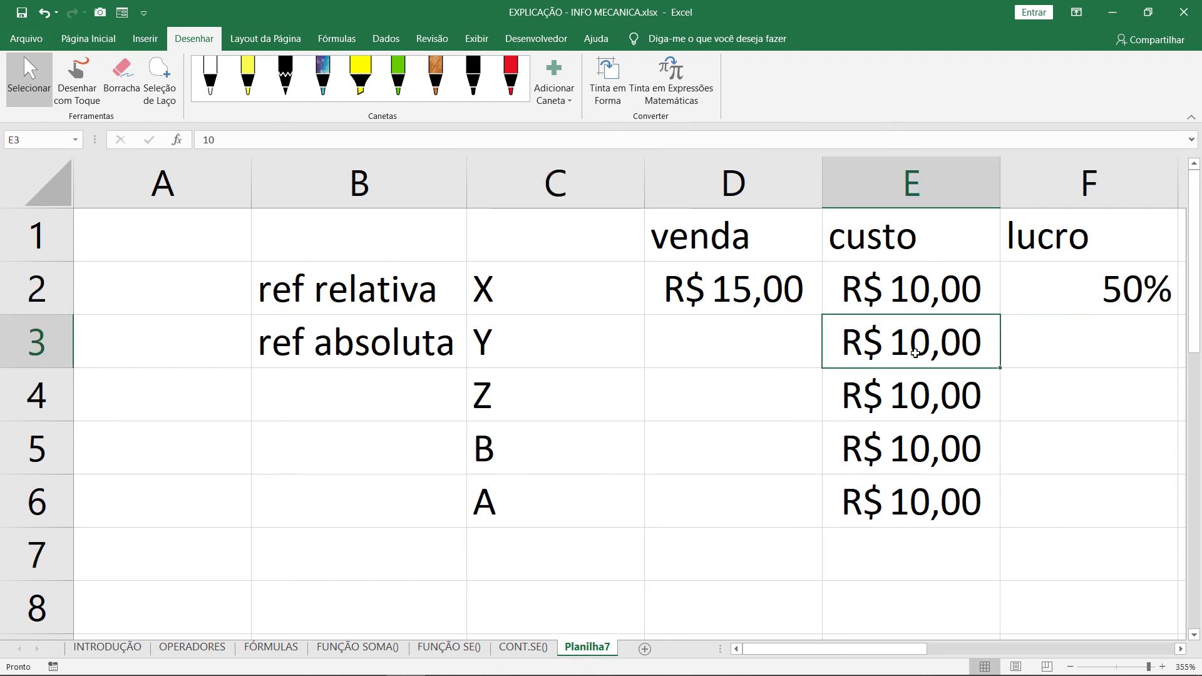
text(150)
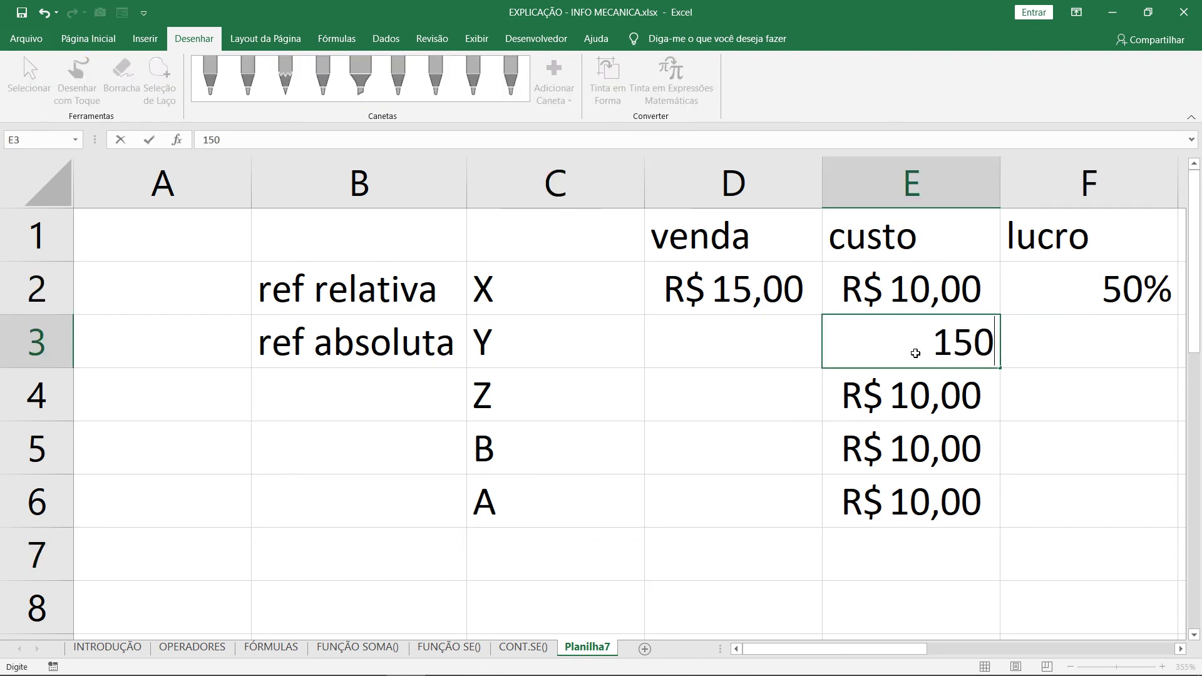
key(Return)
text(50)
key(Return)
text(62)
key(Return)
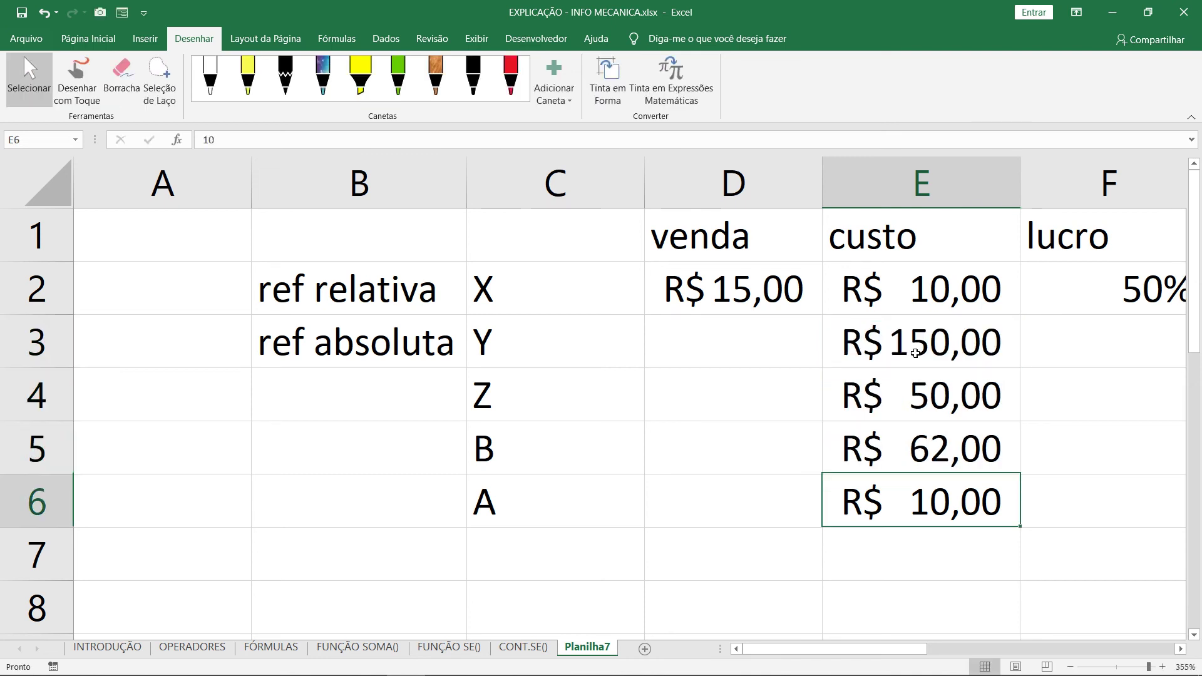
text(231)
key(Return)
text(20)
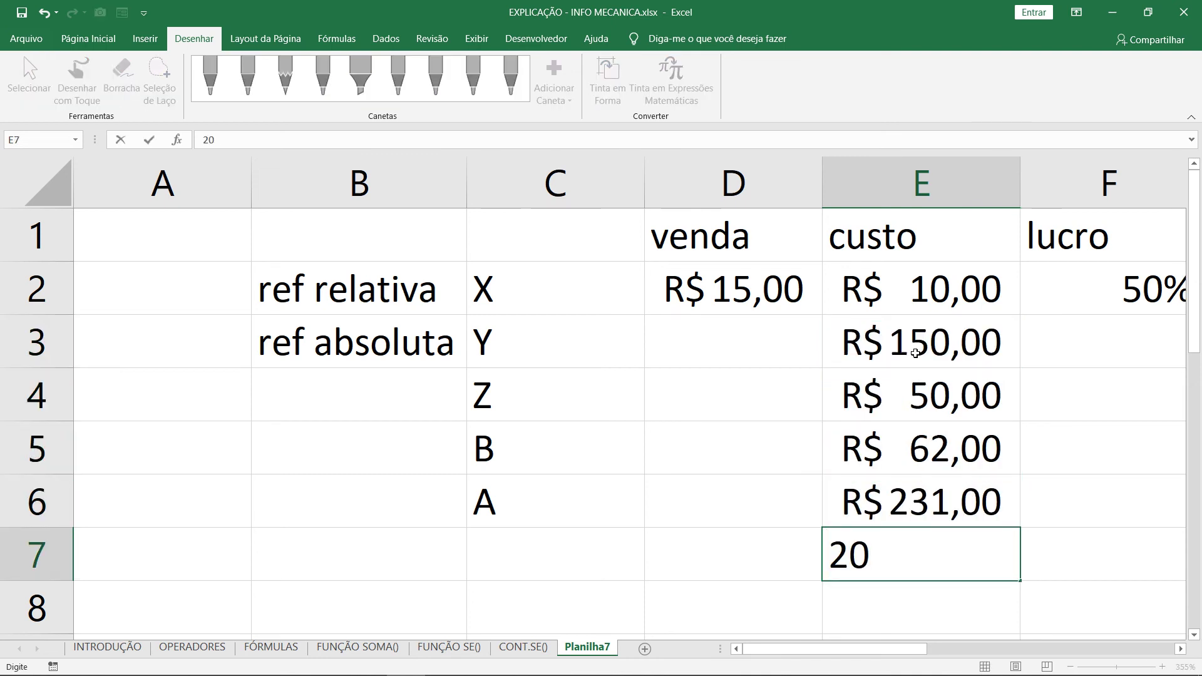
key(Escape)
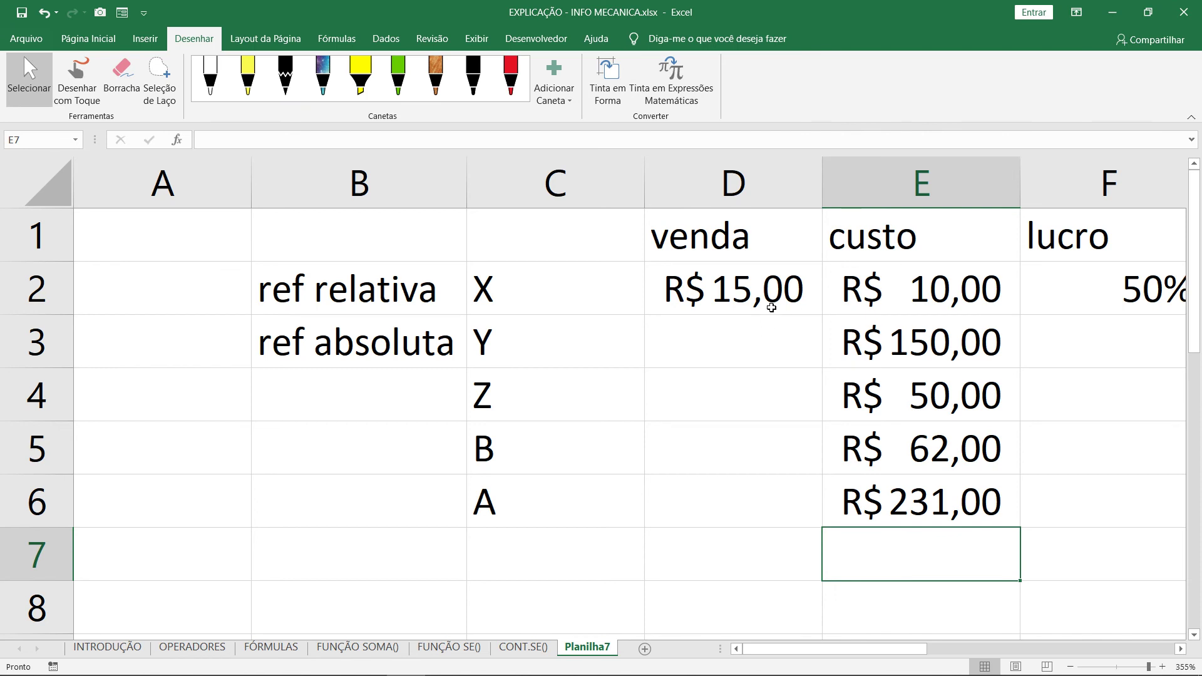
Copy the venda formula from D2 down through D6 to check its relative references, and clear D3 through D6.
click(773, 301)
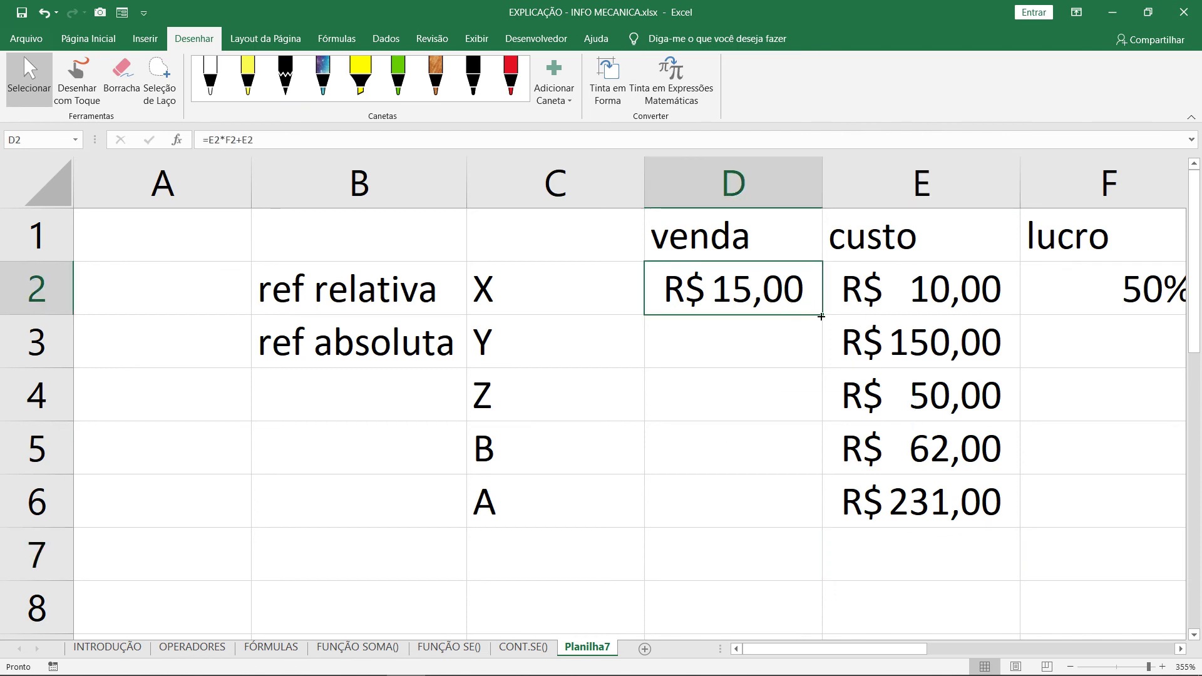
drag(822, 315, 808, 508)
click(762, 336)
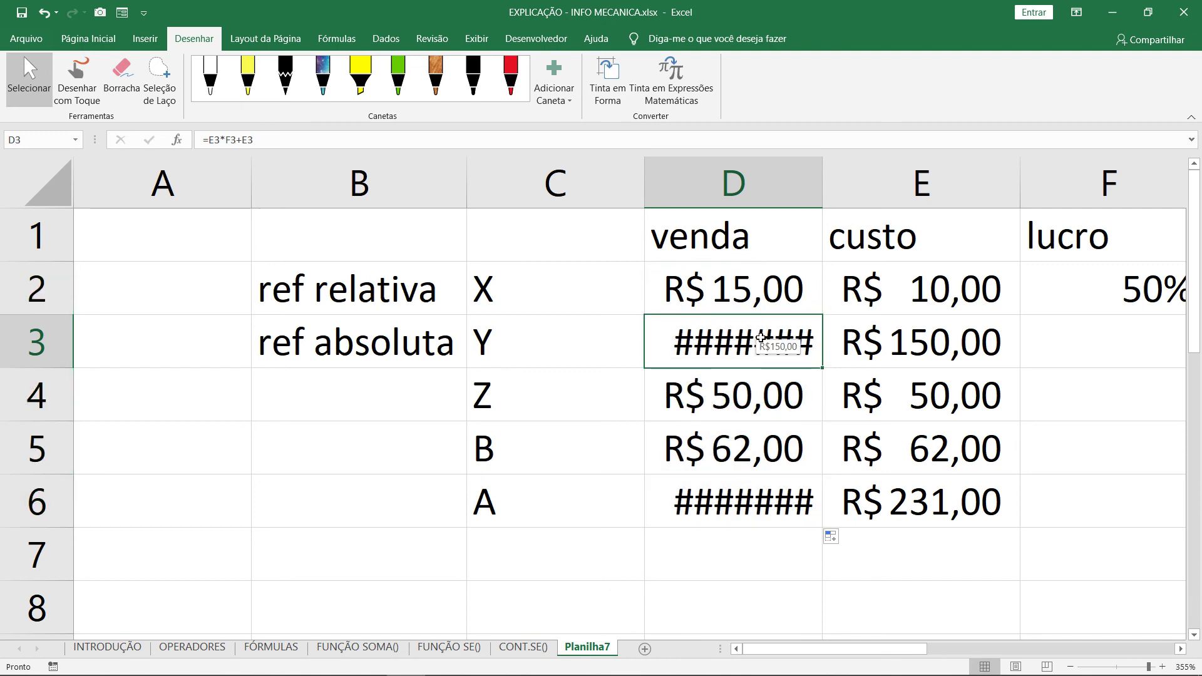
click(755, 378)
click(745, 446)
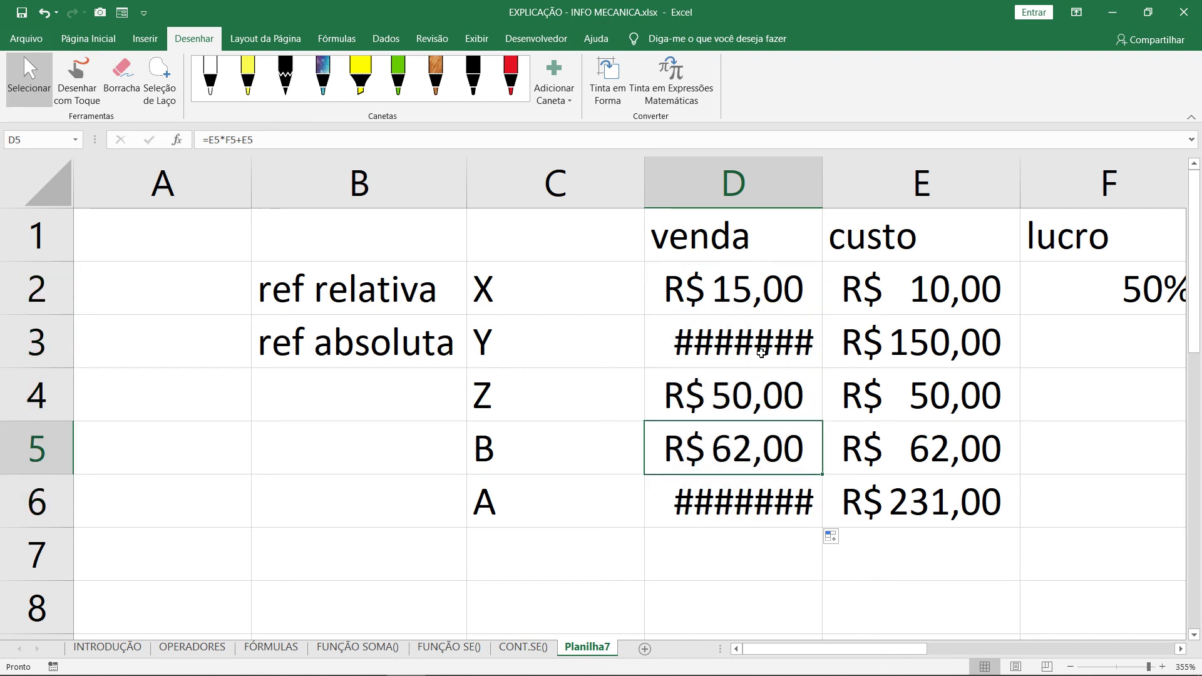
double_click(761, 356)
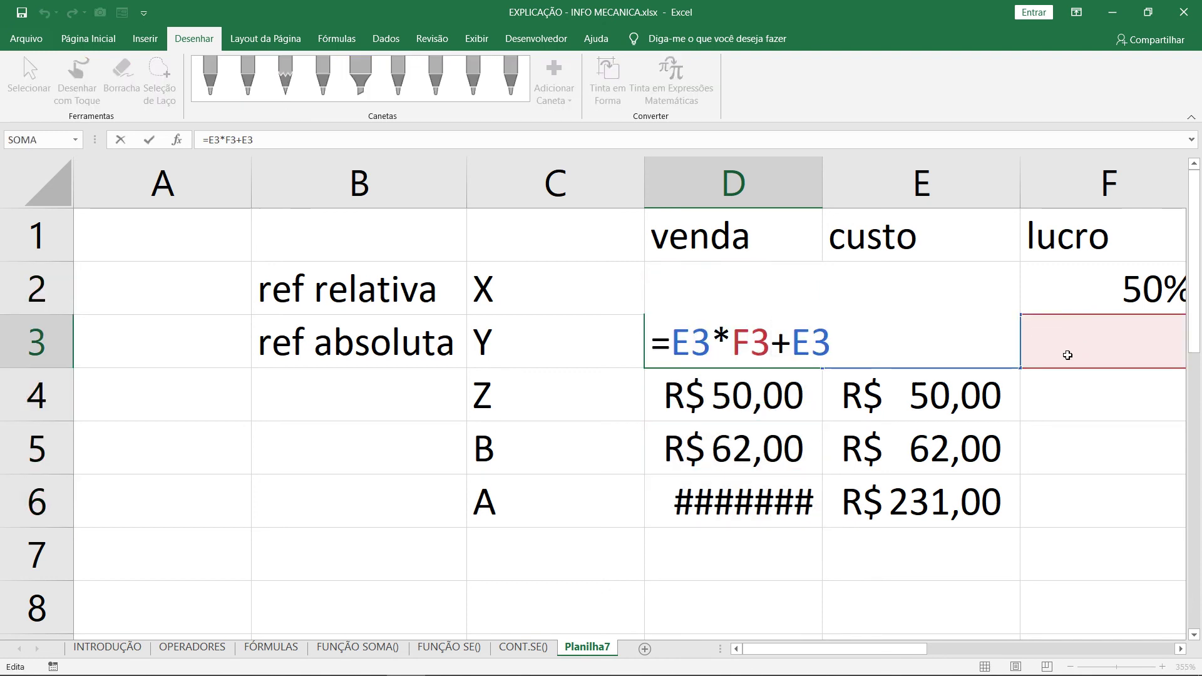
scroll(820, 495, right, 2)
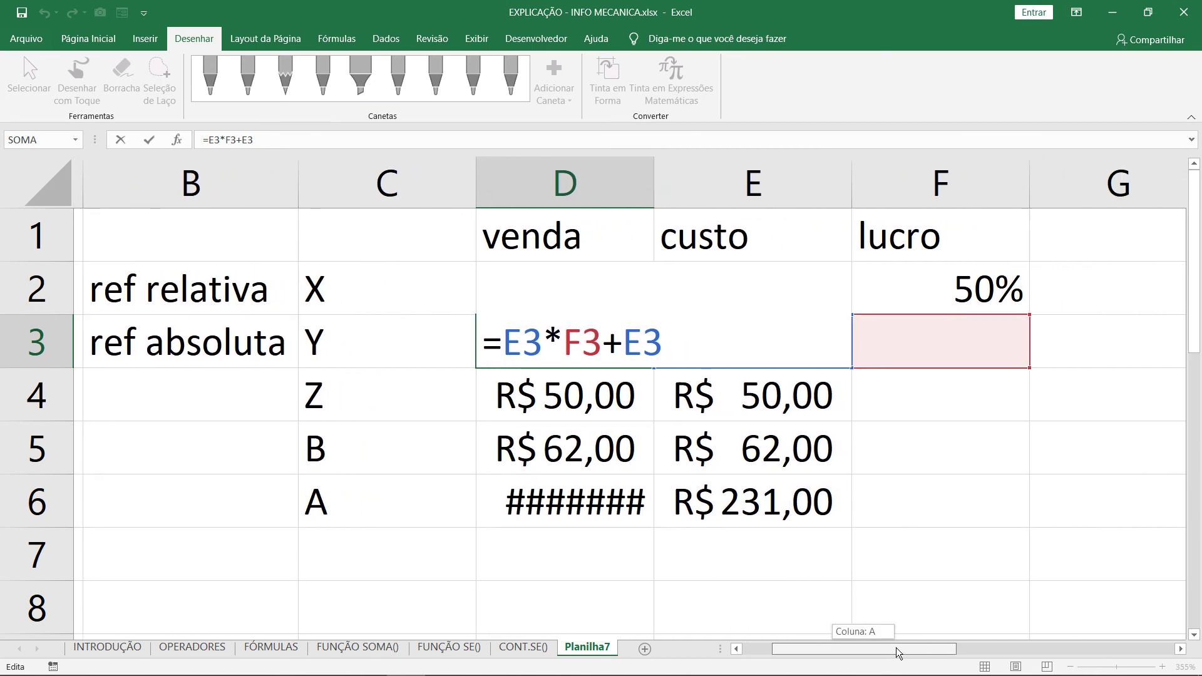
key(Return)
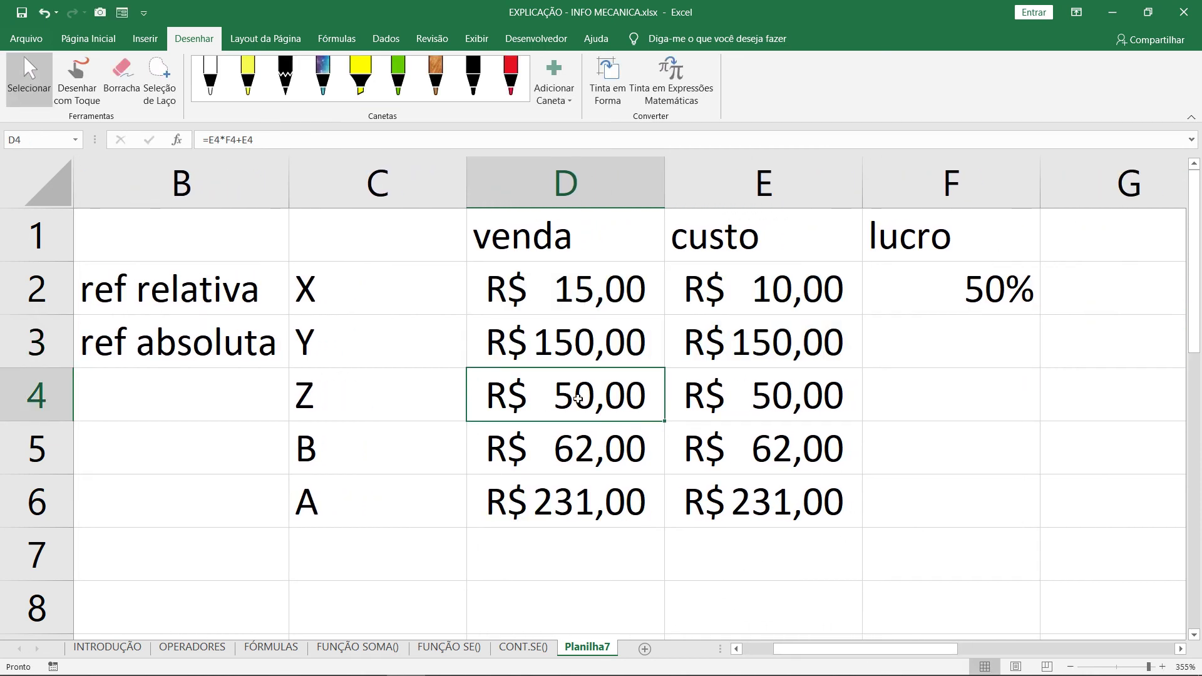
drag(570, 339, 566, 493)
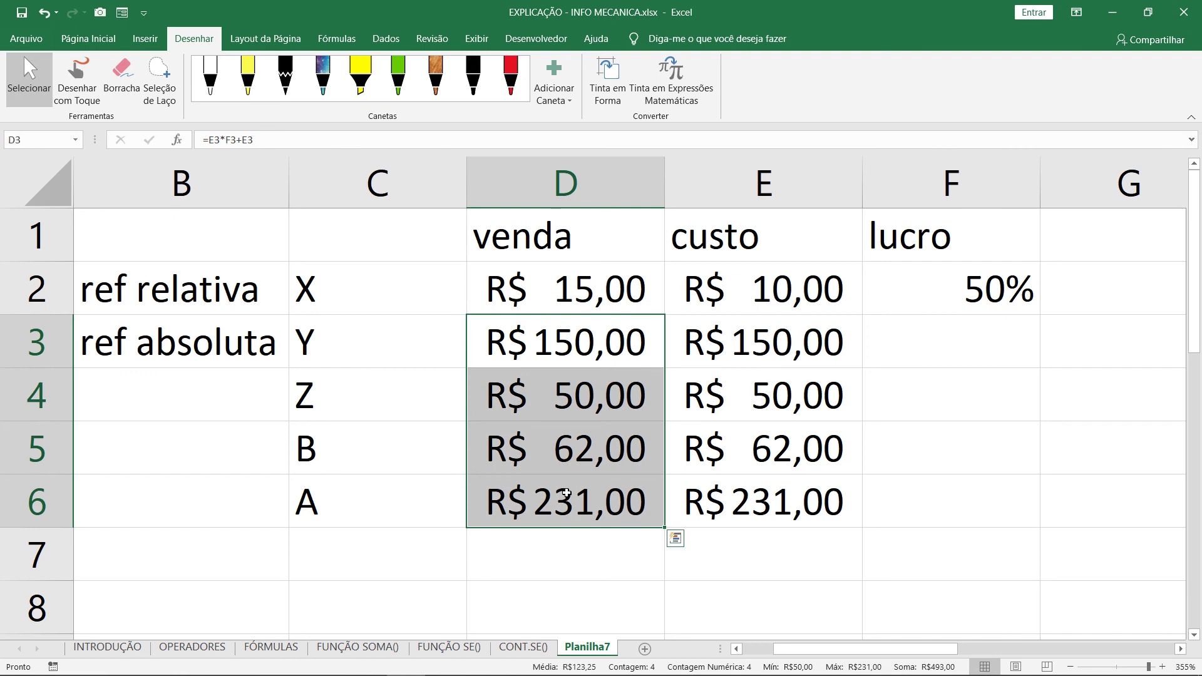
key(Delete)
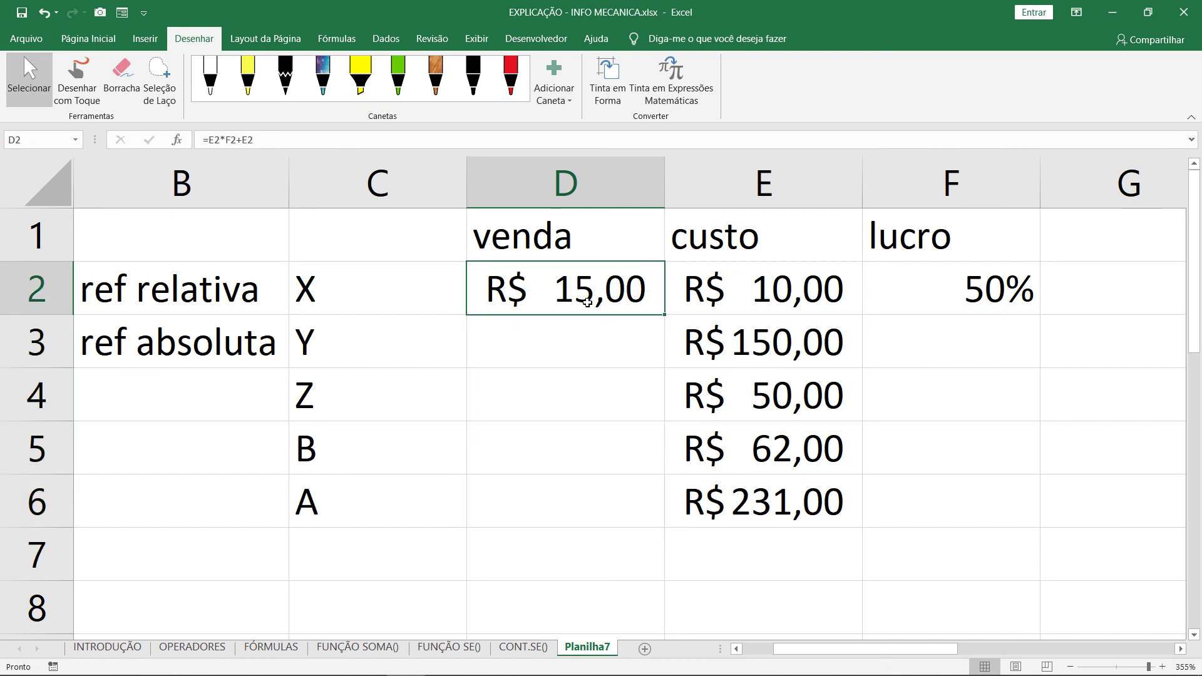
Make the lucro reference absolute in D2 so the formula reads =E2*$F$2+E2, and copy it down through D6.
click(587, 302)
double_click(587, 302)
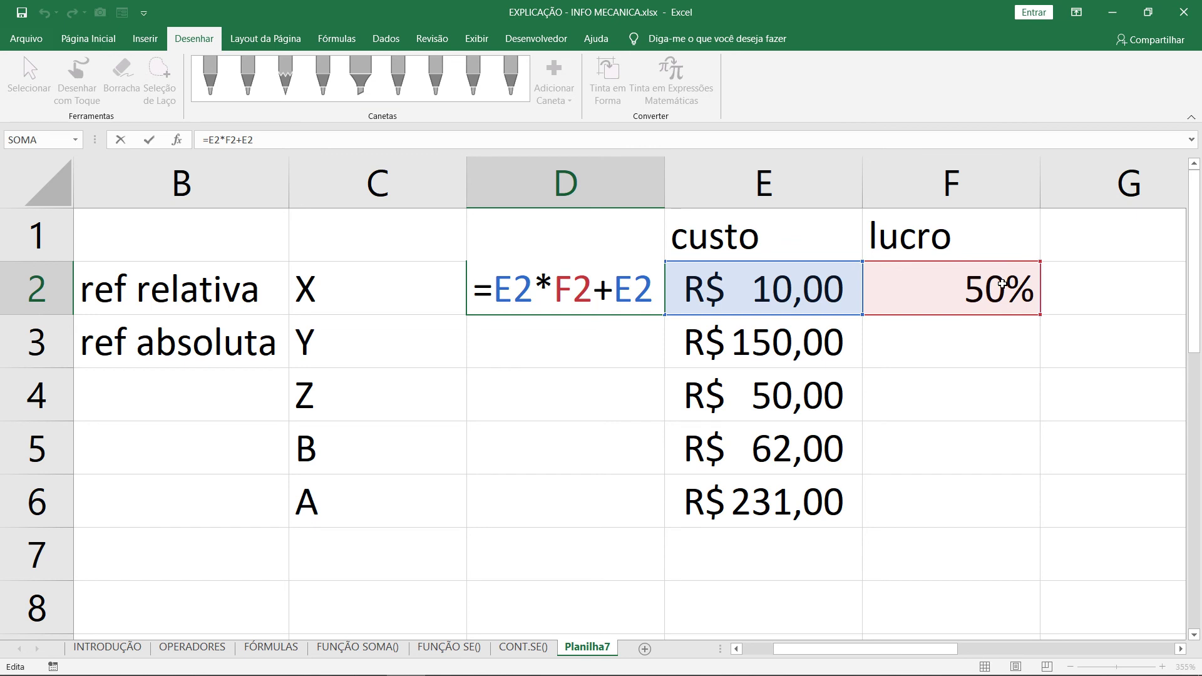
click(565, 285)
key(F4)
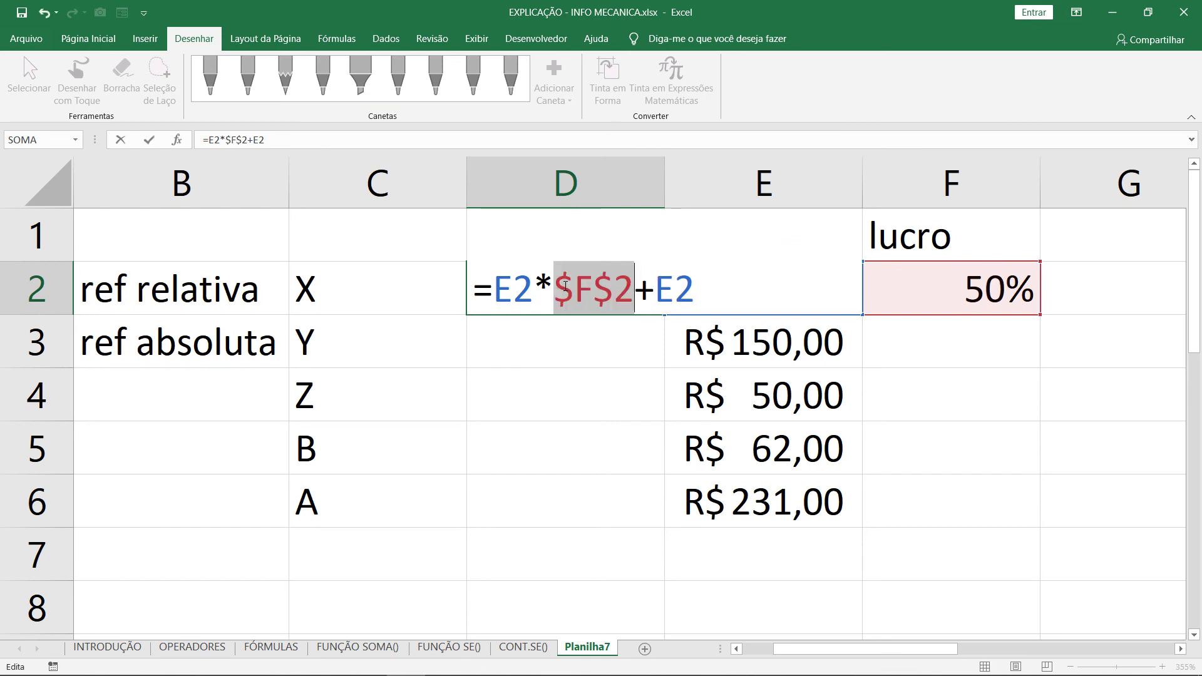
key(Return)
click(565, 286)
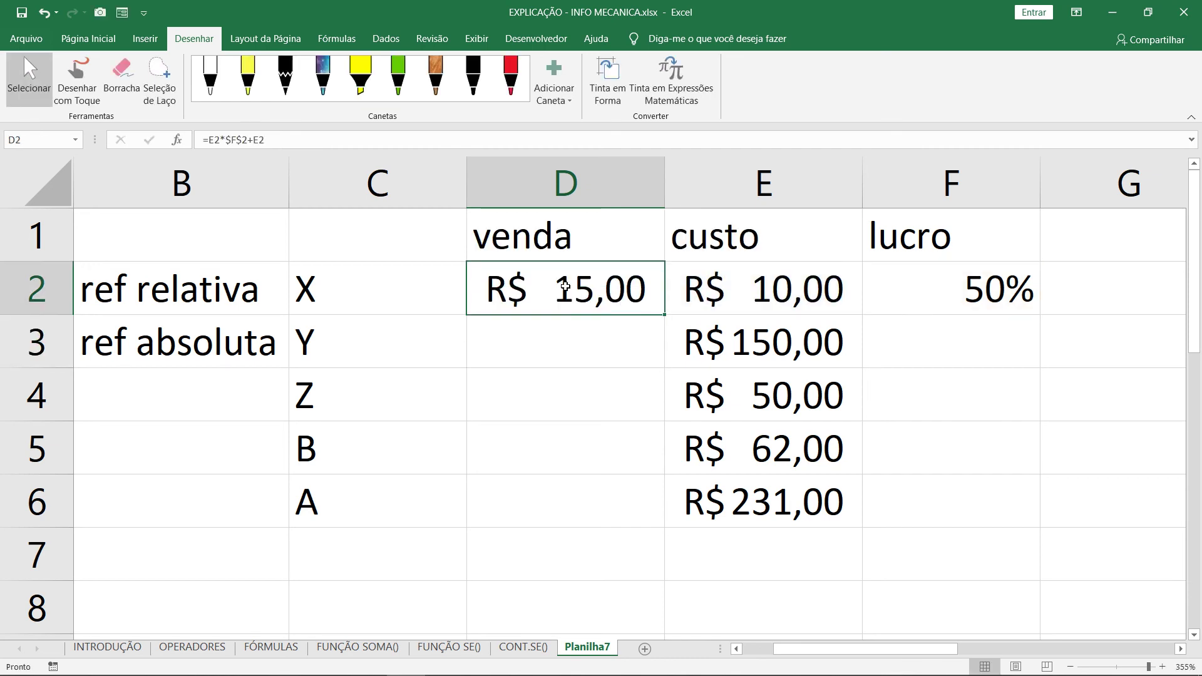
drag(663, 314, 661, 514)
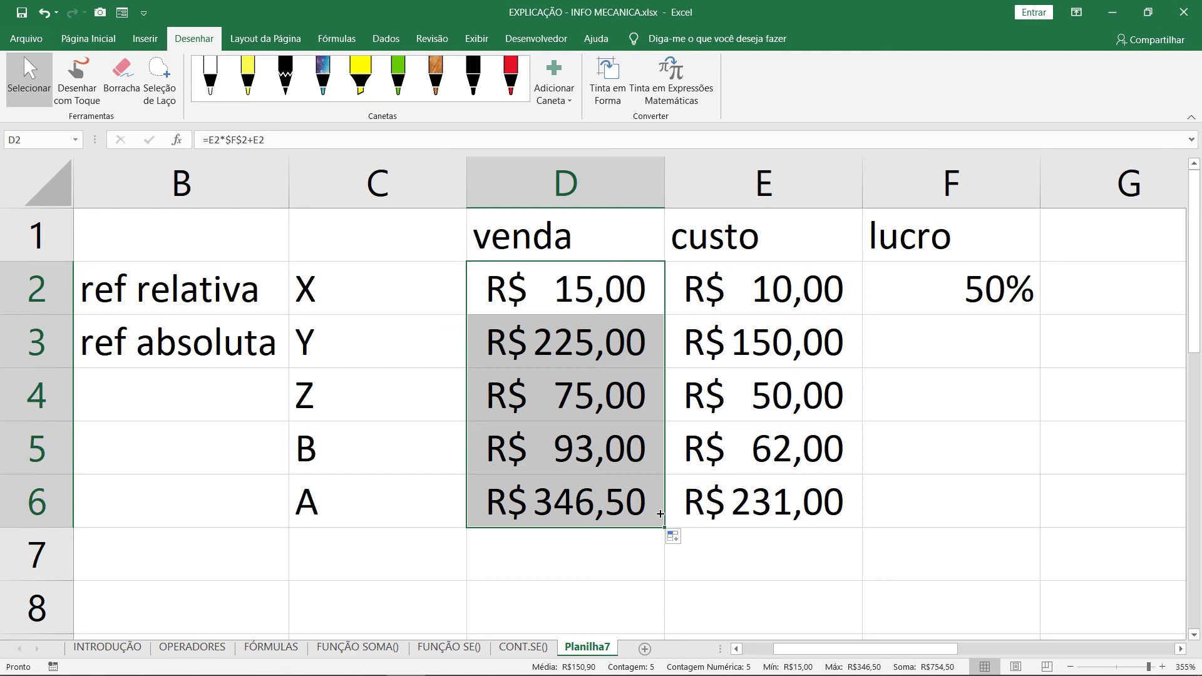
Clear the venda formulas in D2 through D6 and the lucro percentage in F2.
key(Delete)
click(952, 292)
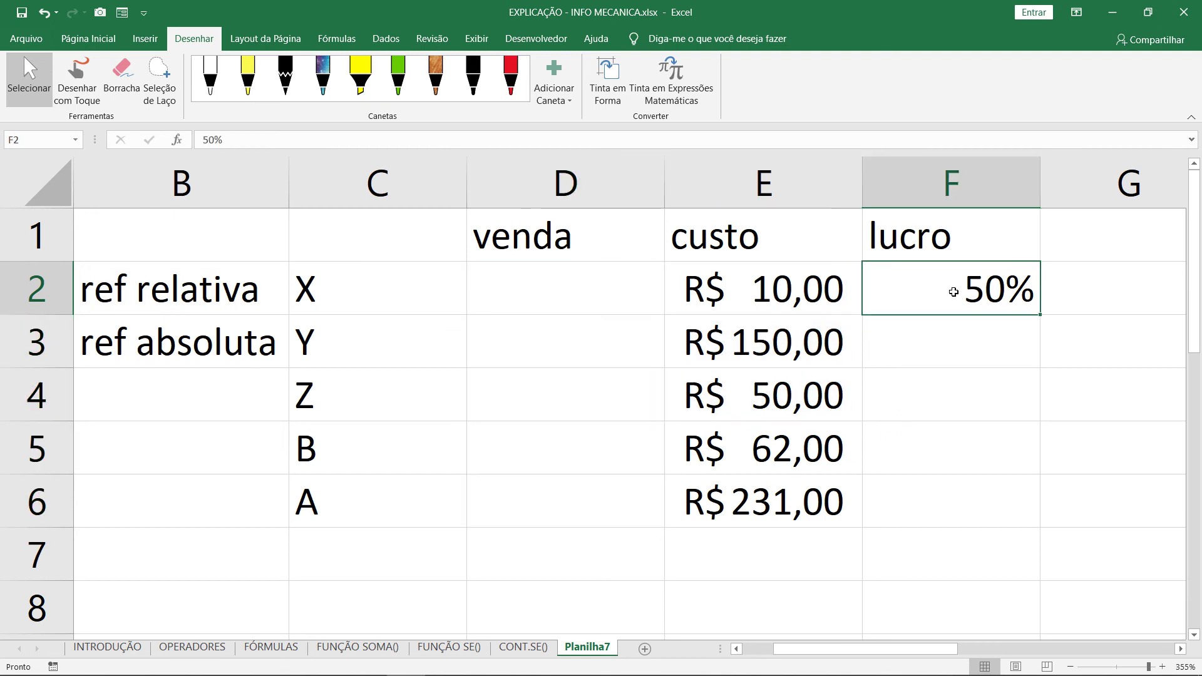
key(Delete)
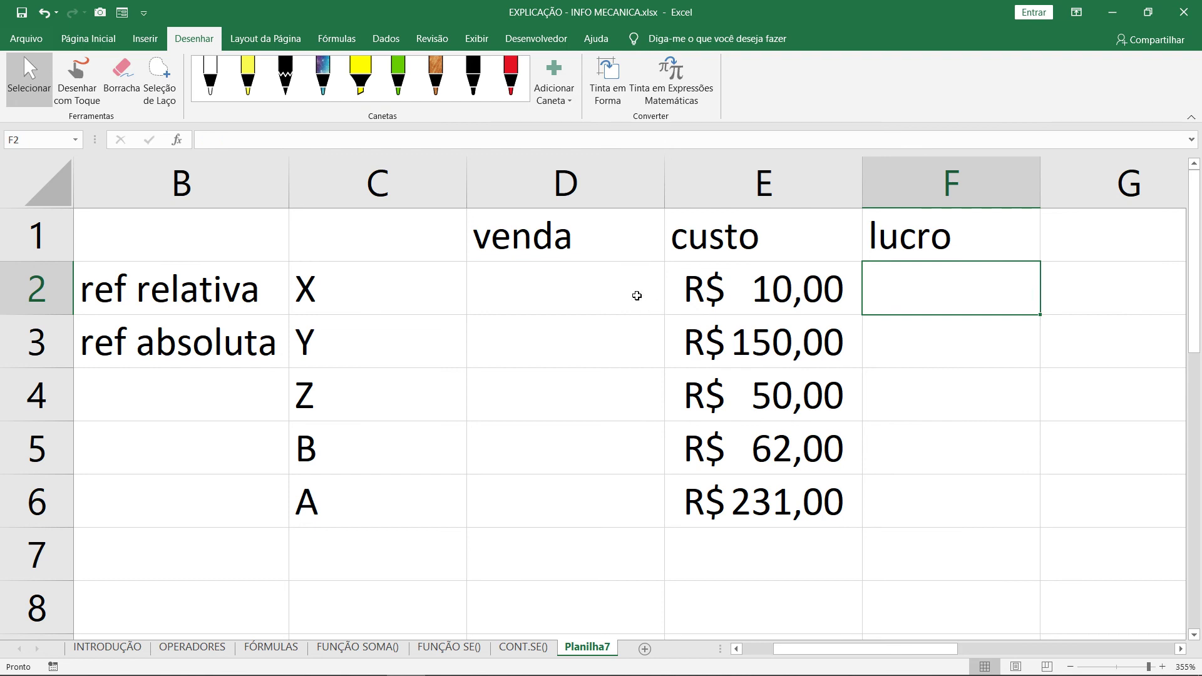
Enter the formula =E2*1,5 in D2 to calculate the venda value directly from the custo.
click(636, 295)
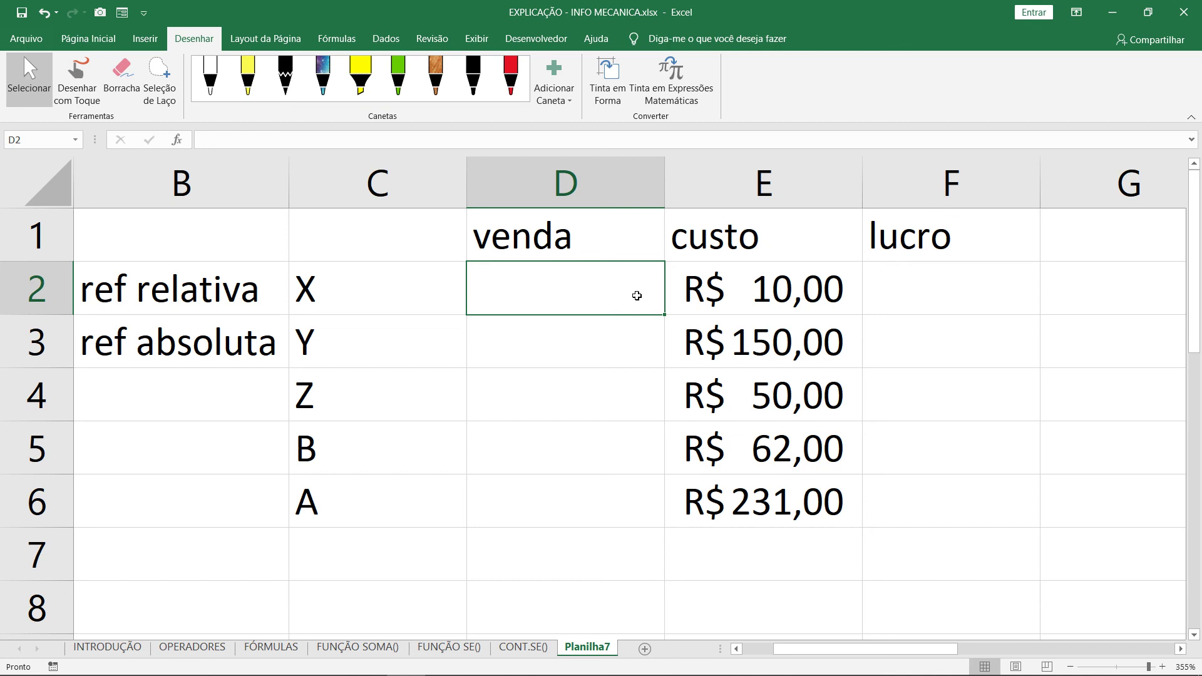
text(=)
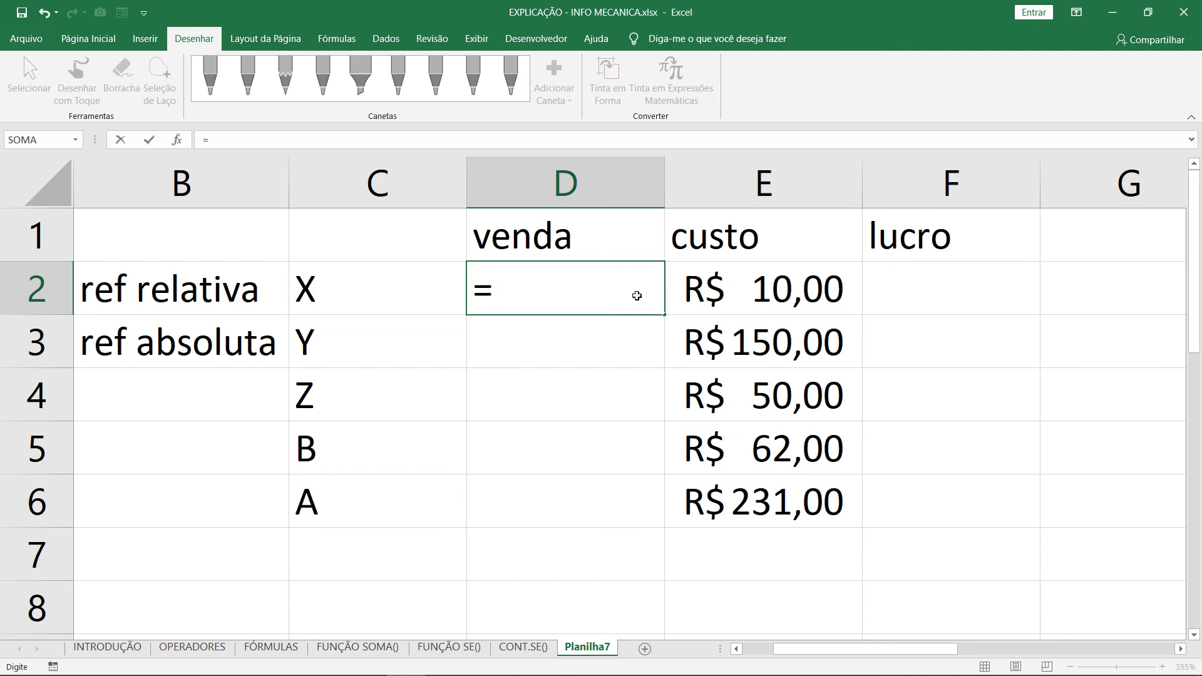
key(Right)
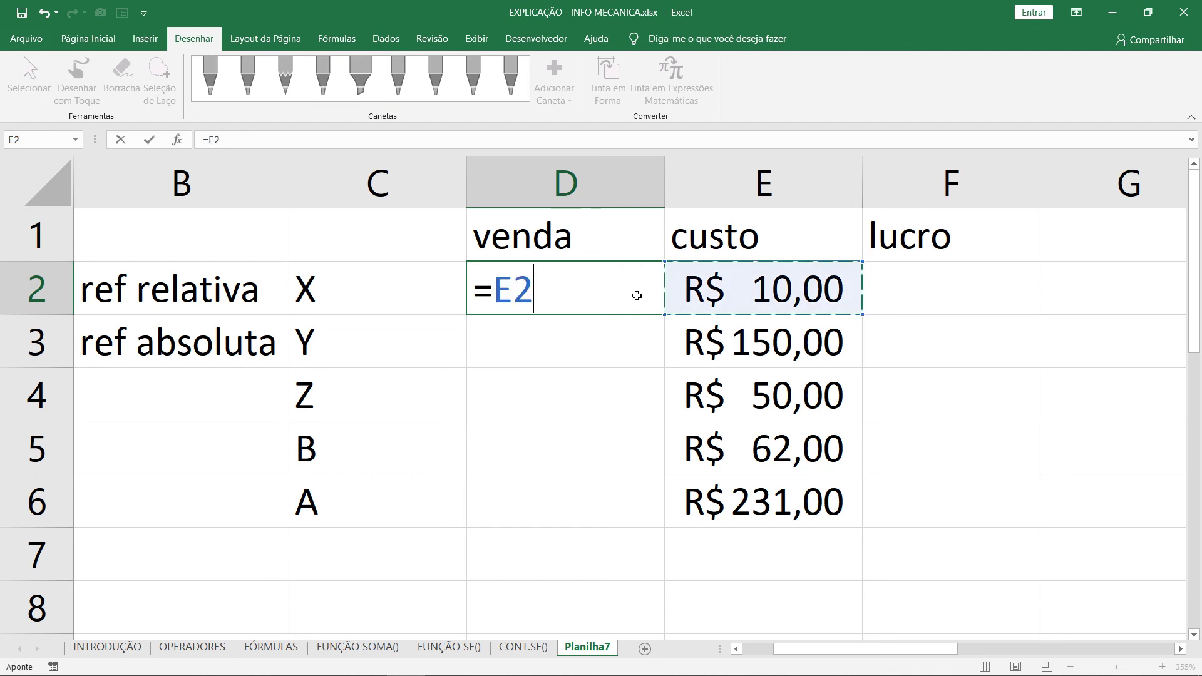
text(*1,5)
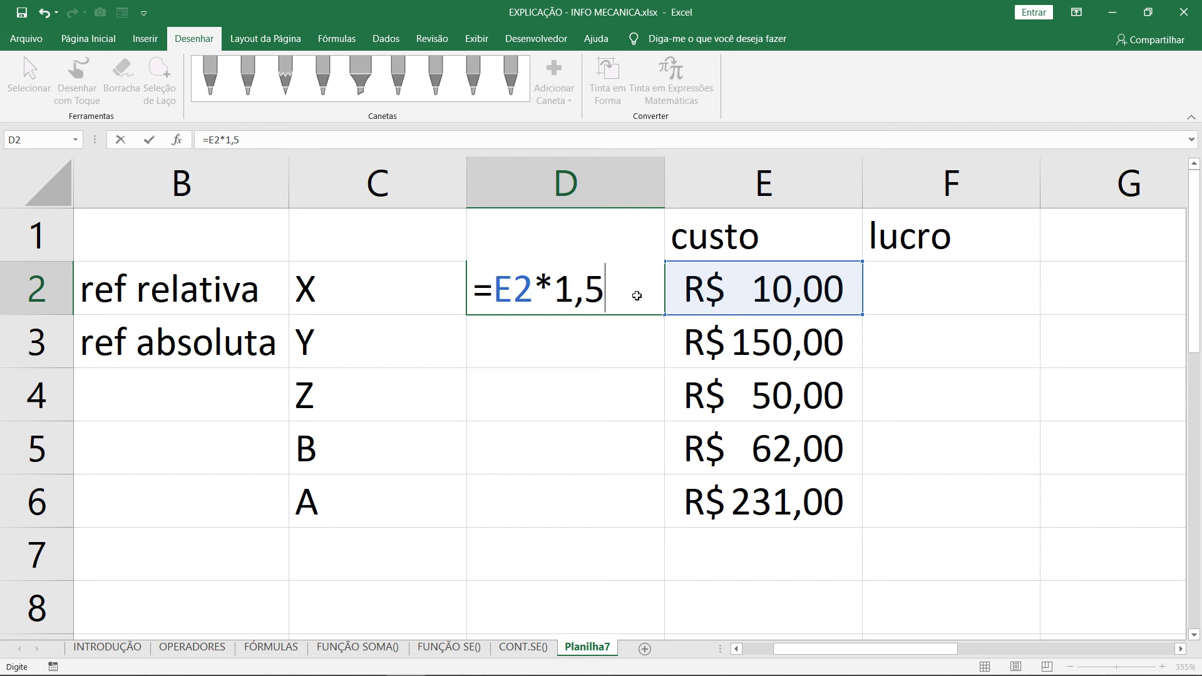
key(Return)
Copy the =E2*1,5 formula from D2 down through D6, and undo the fill.
click(637, 295)
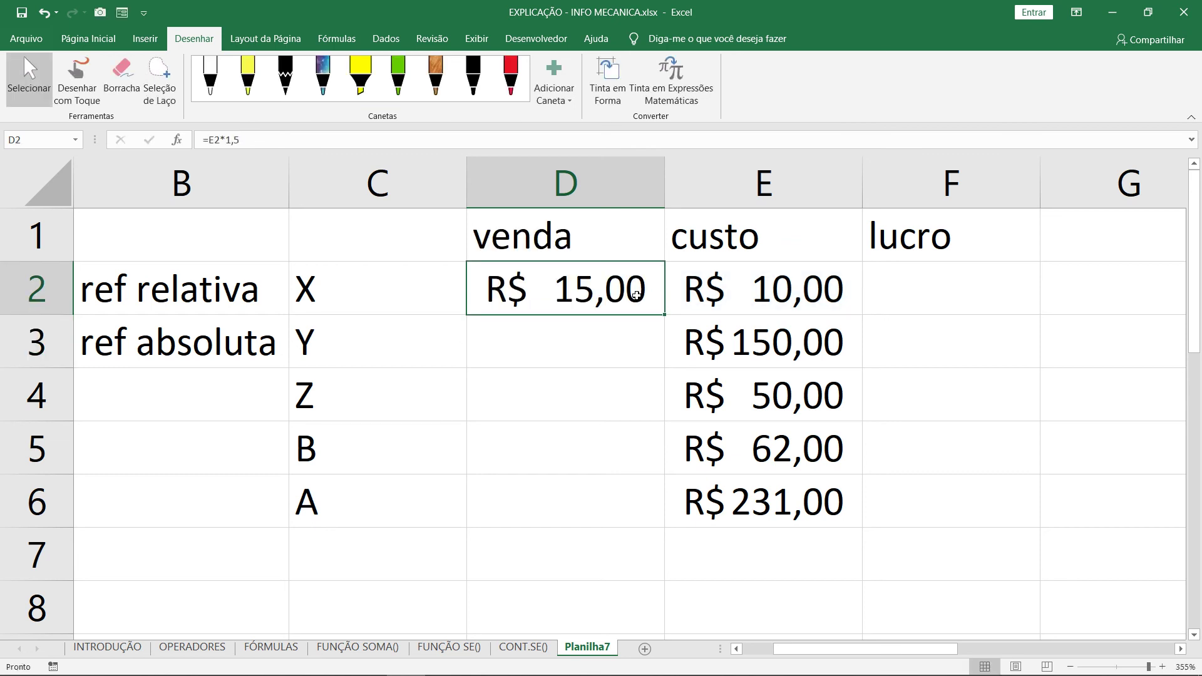
drag(664, 315, 649, 527)
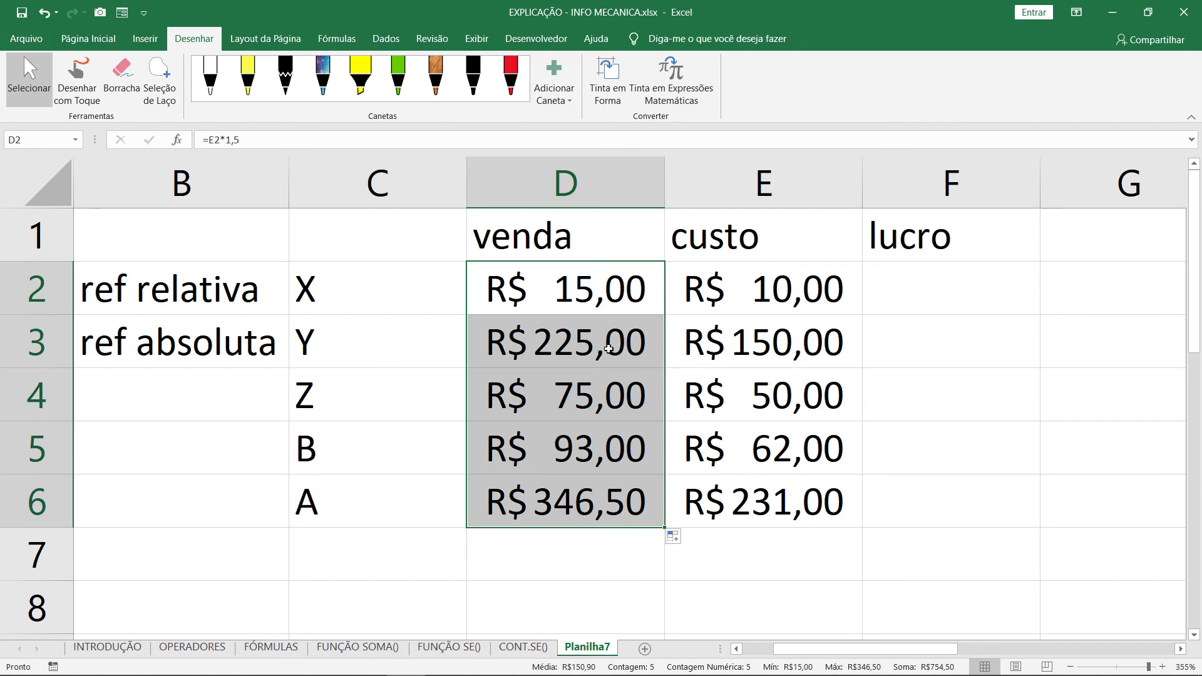
key(ctrl+z)
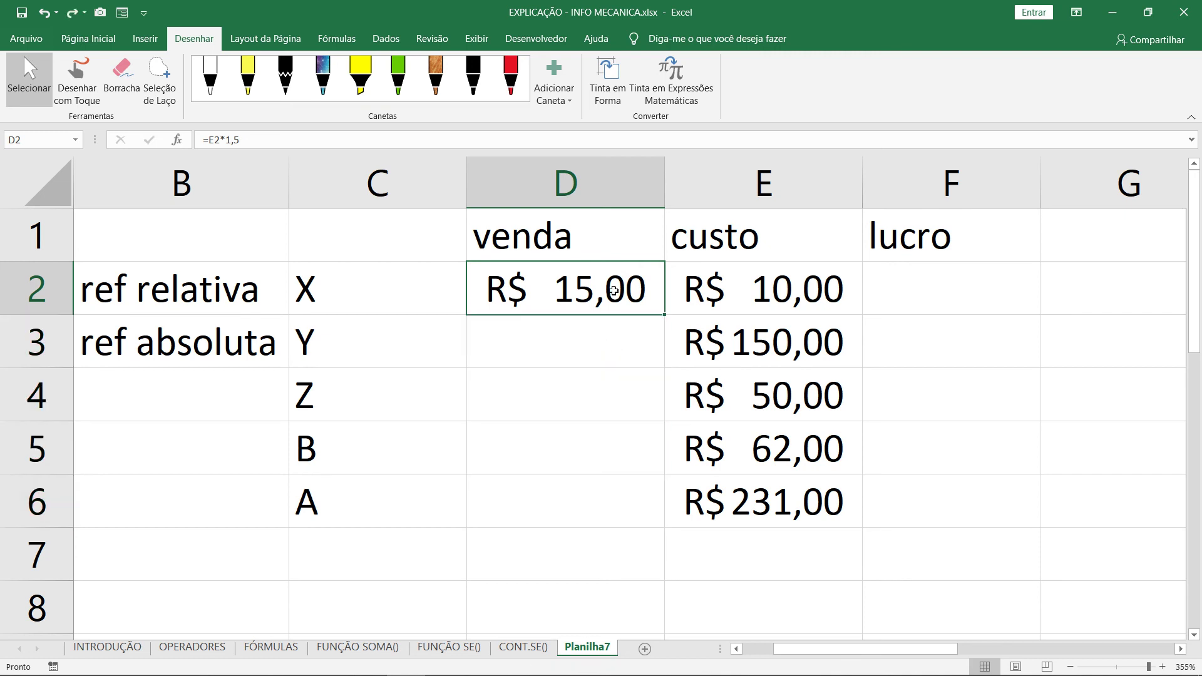
Replace the multiplier in the D2 formula with 0,1 so it reads =E2*0,1.
double_click(613, 290)
drag(561, 287, 609, 291)
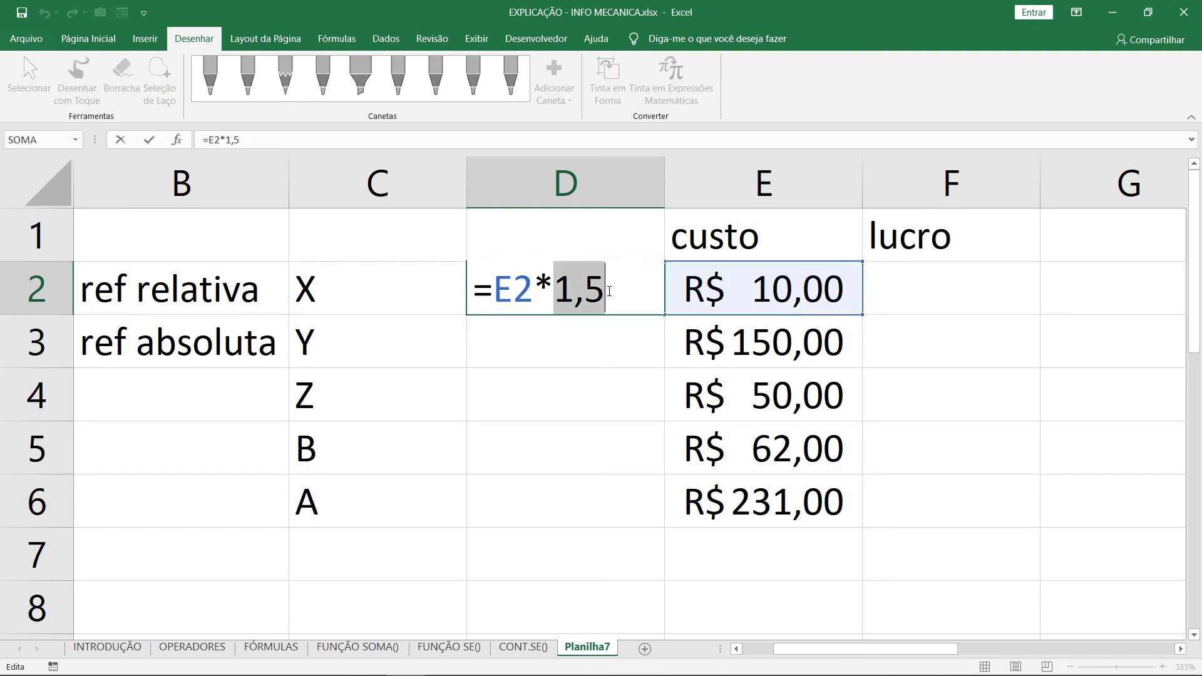
text(0,1)
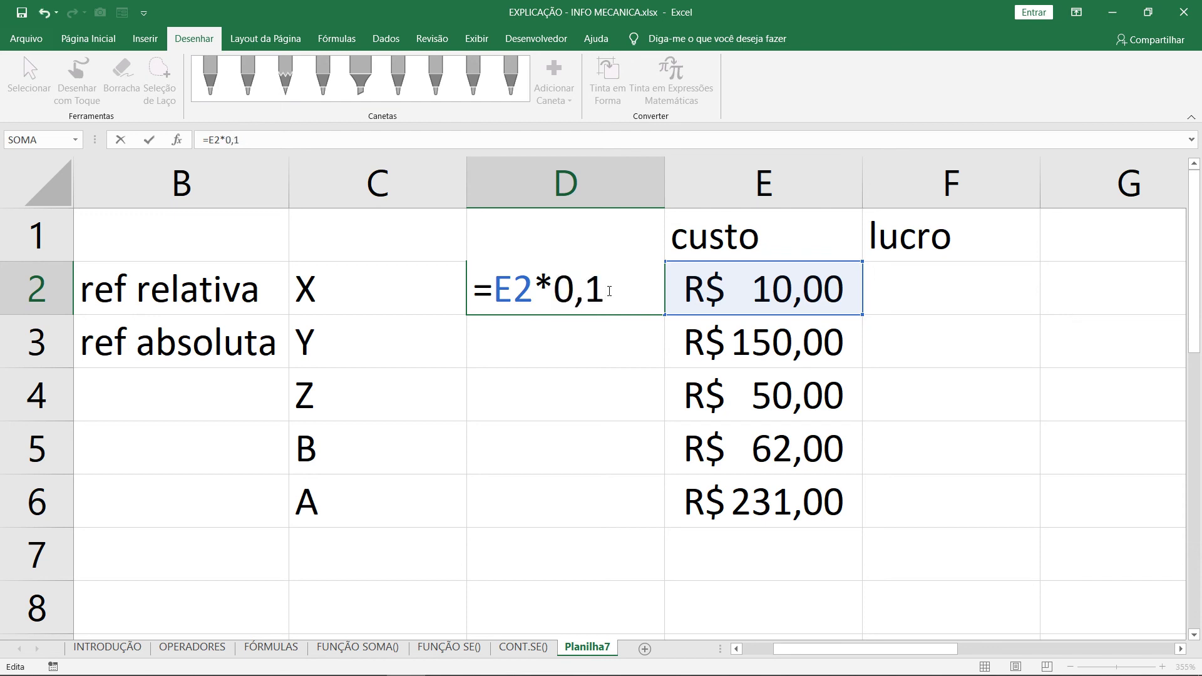
key(Return)
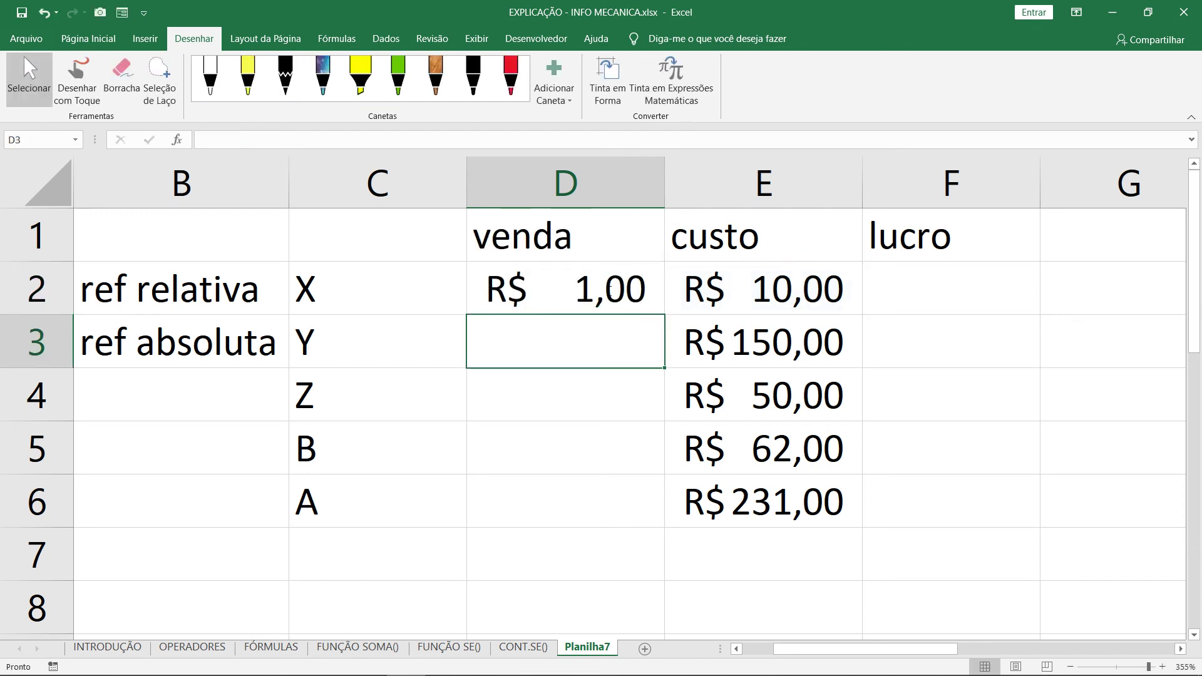
Change the D2 formula to =E2*1,1 and clear the cell once it has calculated.
double_click(610, 289)
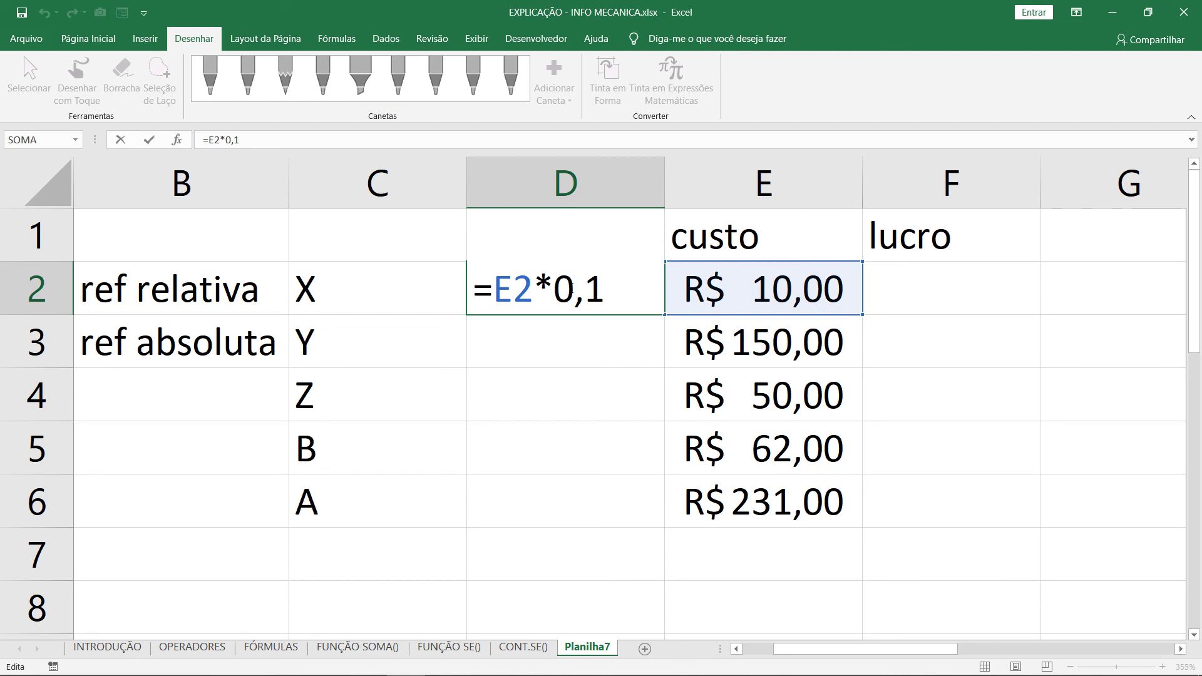
drag(553, 288, 574, 288)
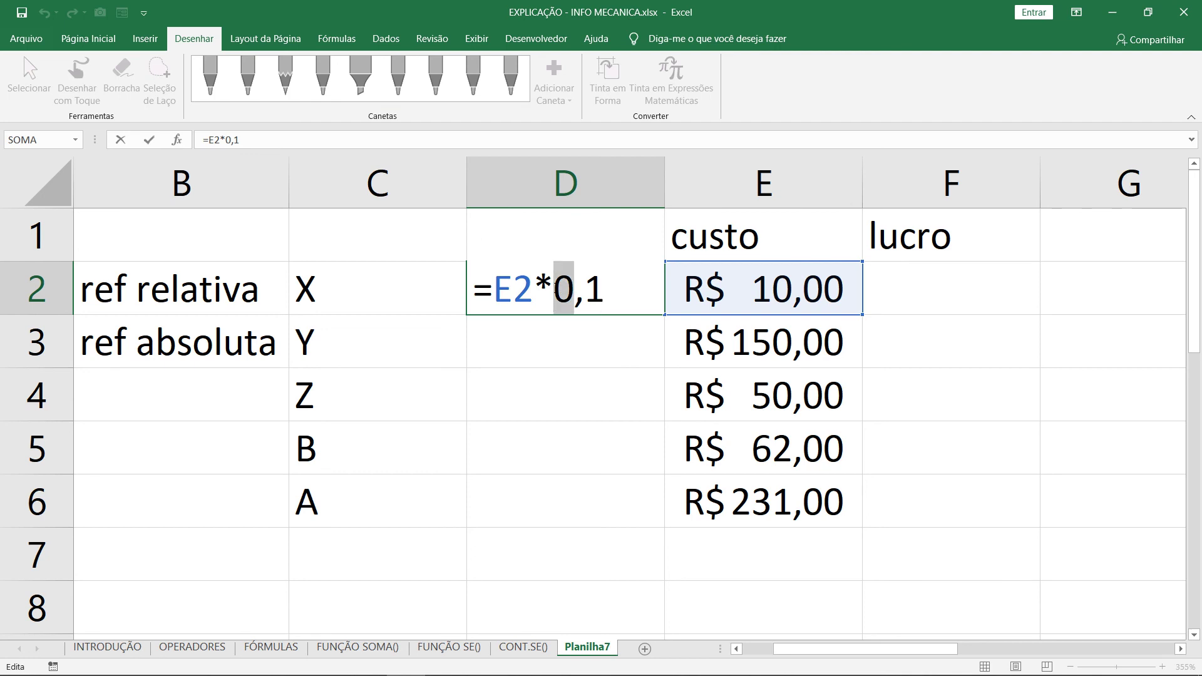
text(1)
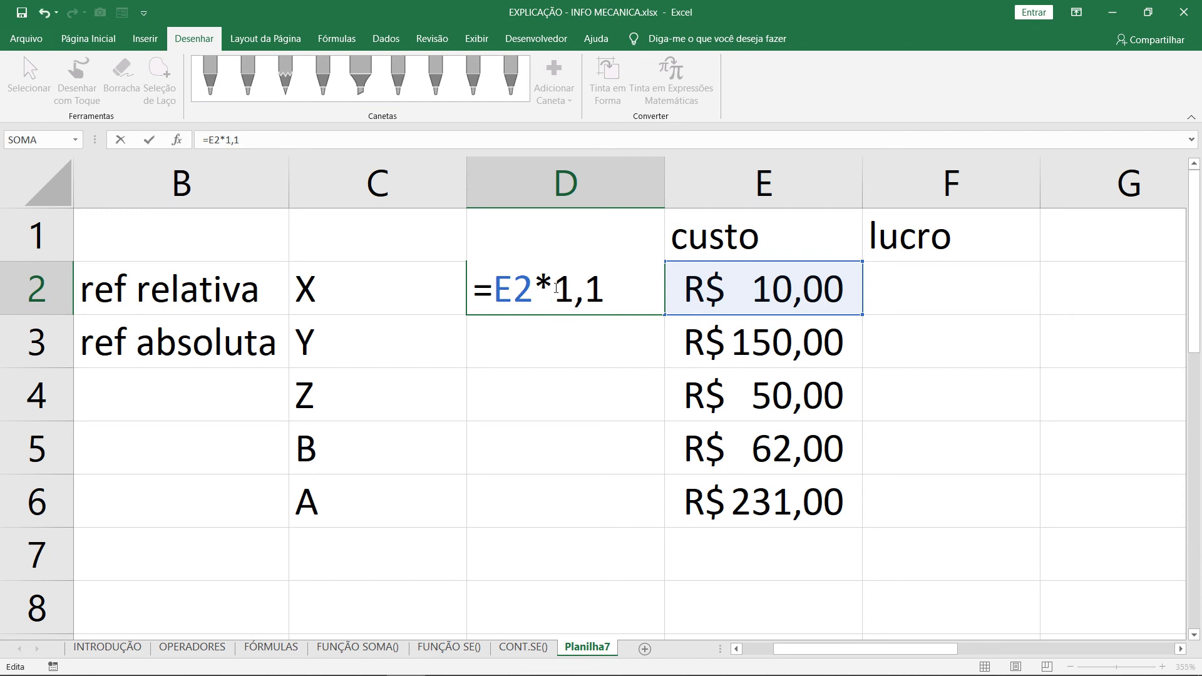
key(Return)
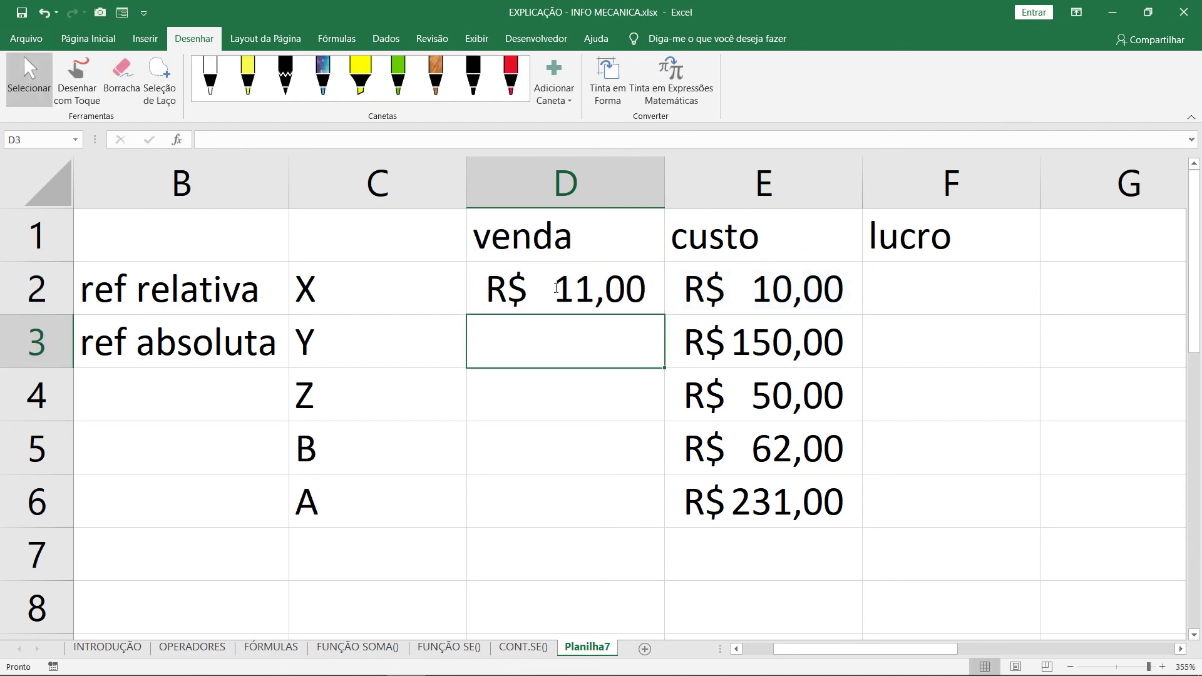
click(554, 287)
key(Delete)
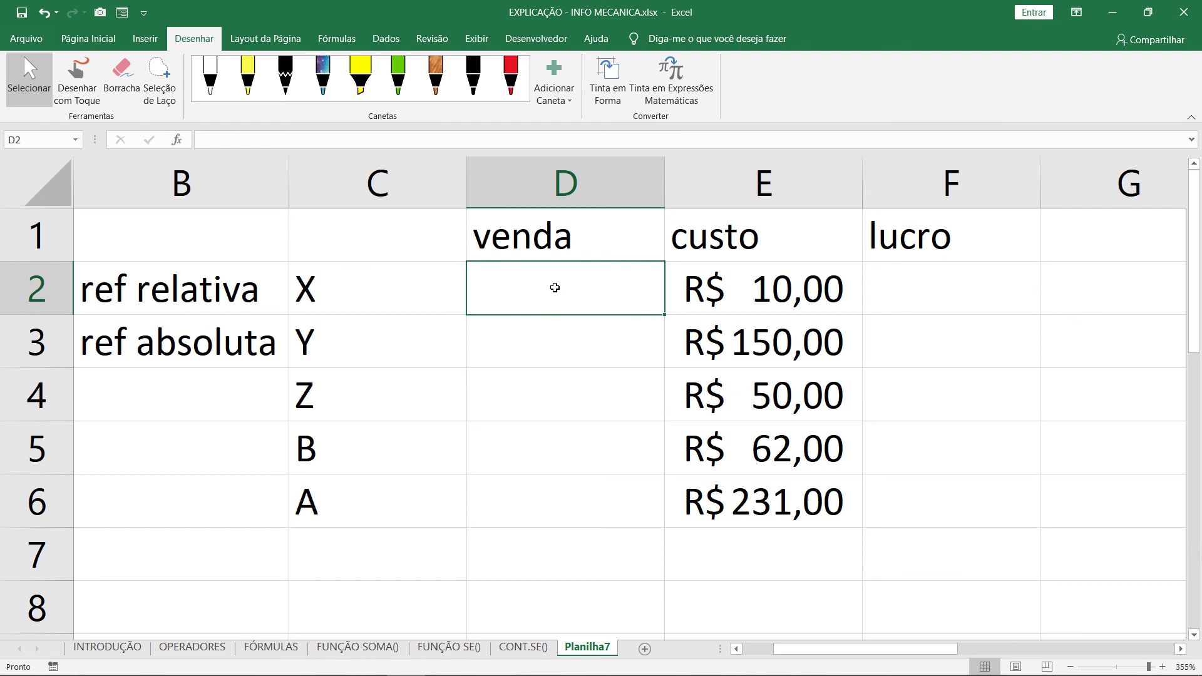
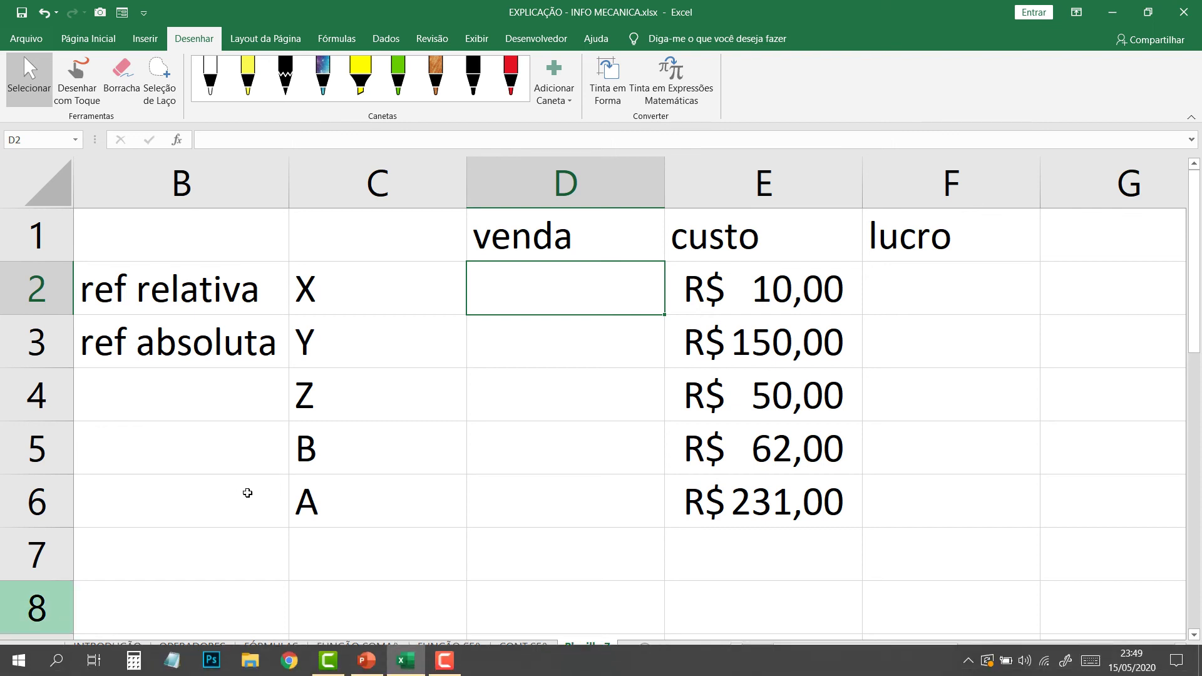
Revisit the FUNÇÃO SE() and CONT.SE() sheets, and add a new blank worksheet to the workbook.
click(426, 648)
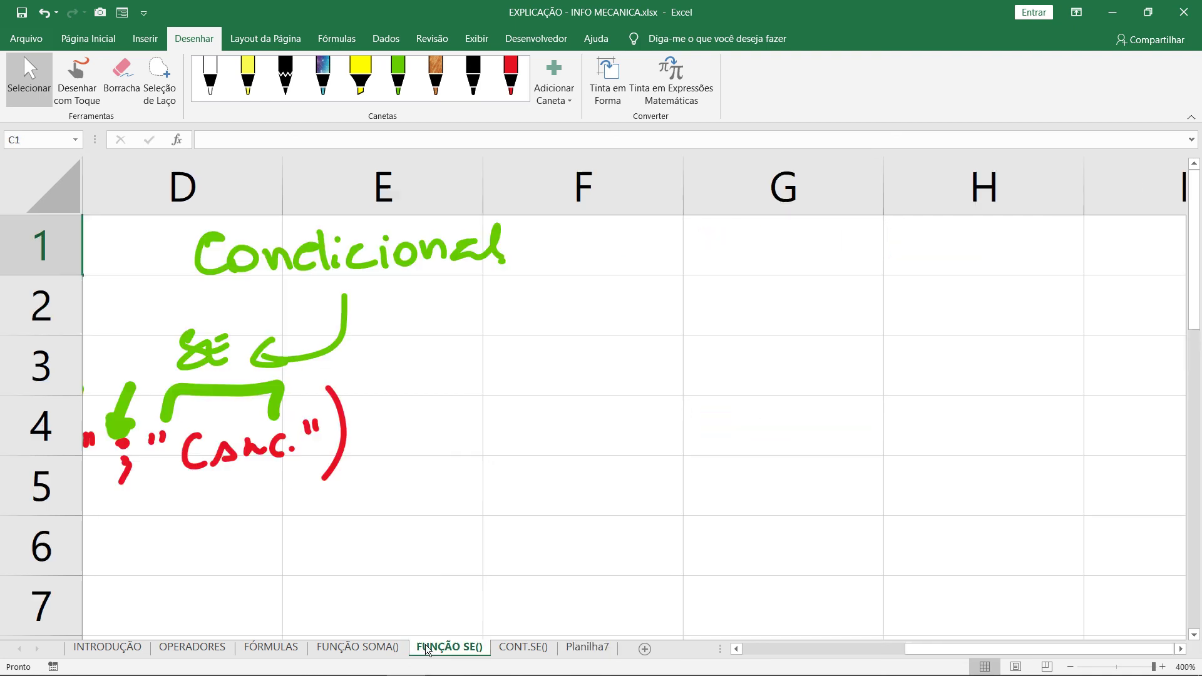
click(508, 648)
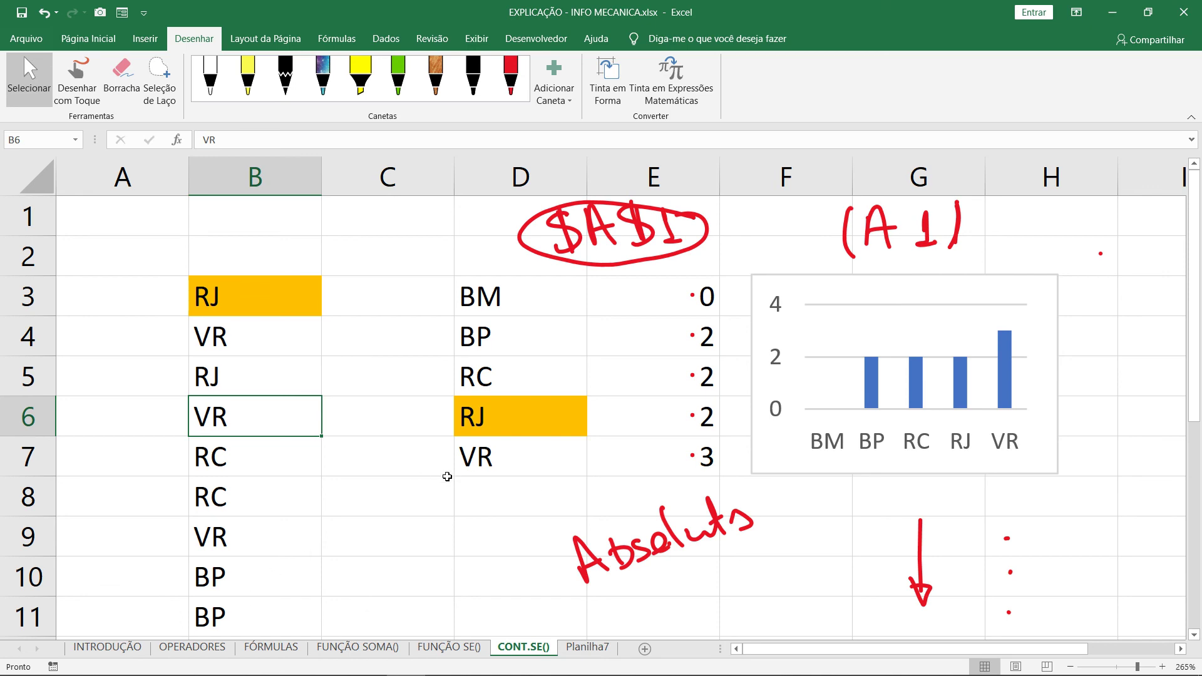
click(587, 648)
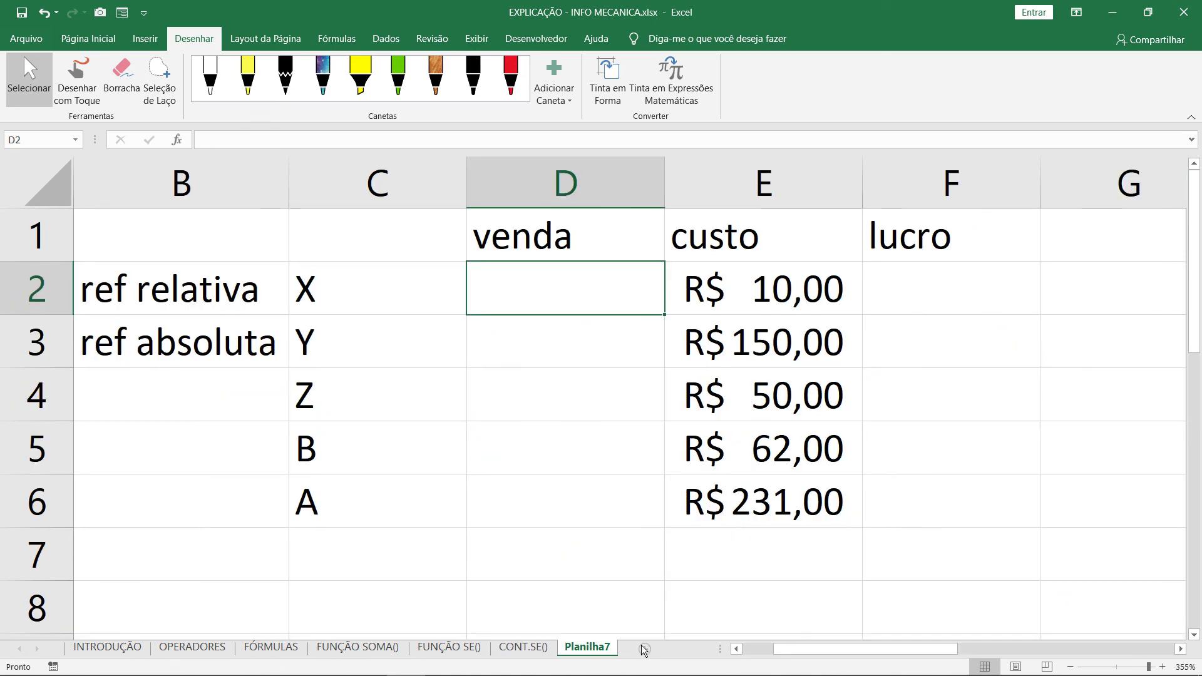
key(shift+F11)
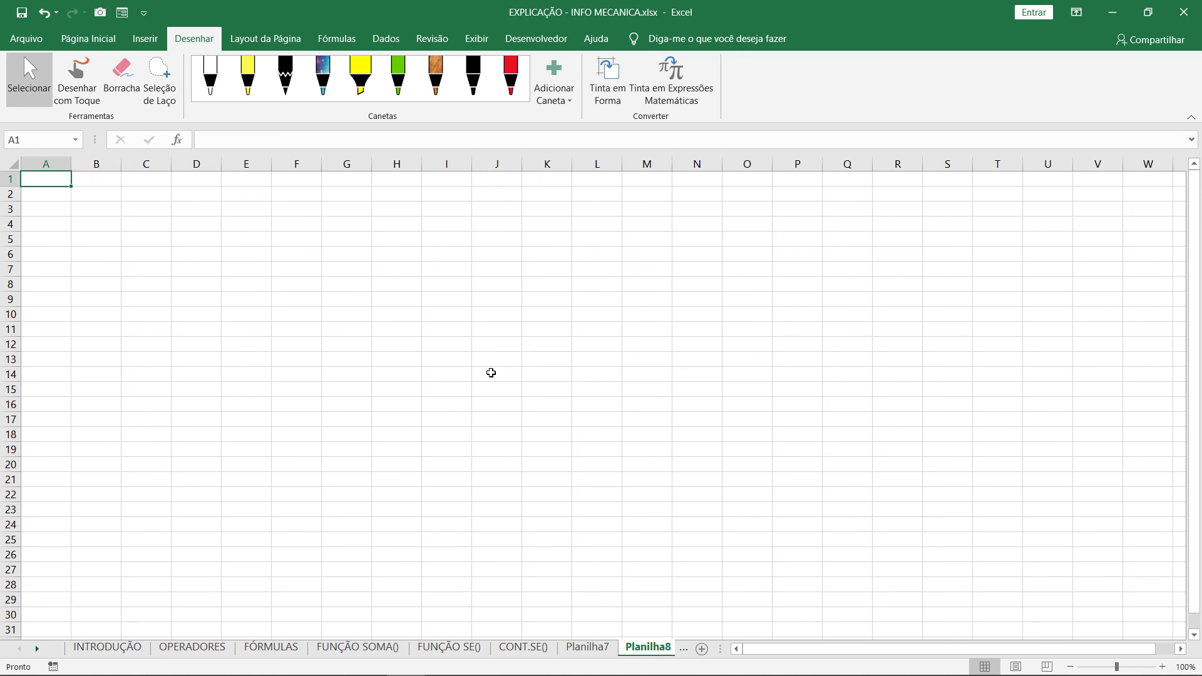
scroll(491, 373, up, 9)
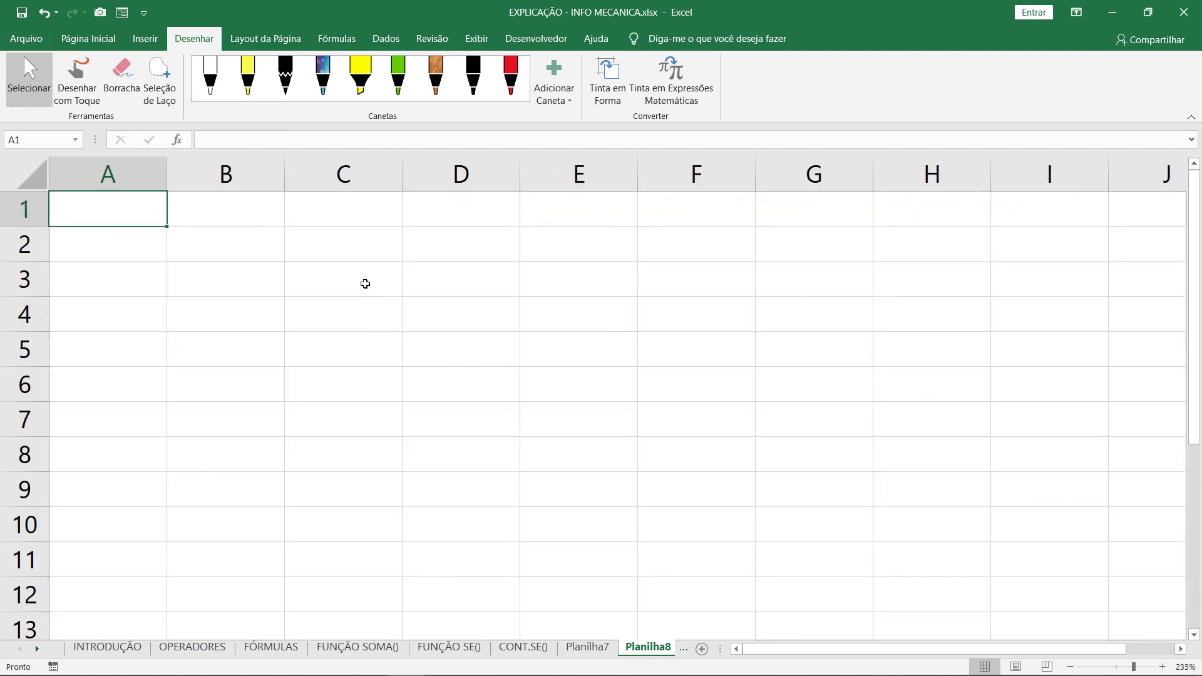
Enter the text introdução in cell C3 and widen column C to fit it.
click(365, 283)
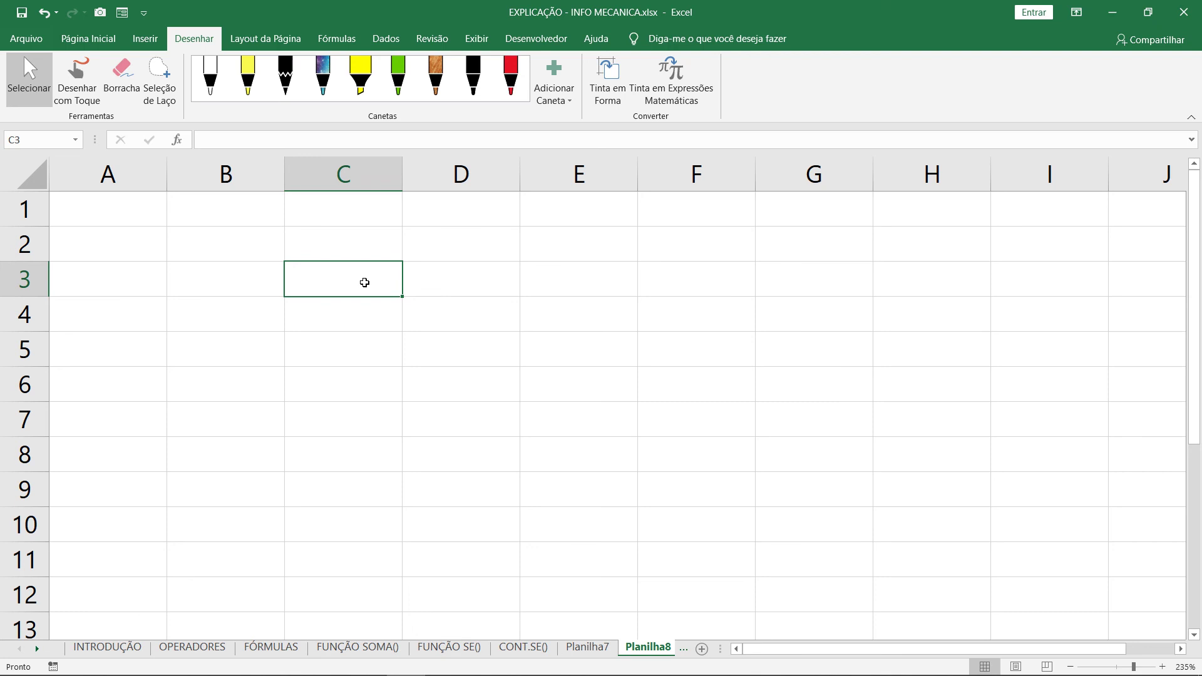
text(inrodução)
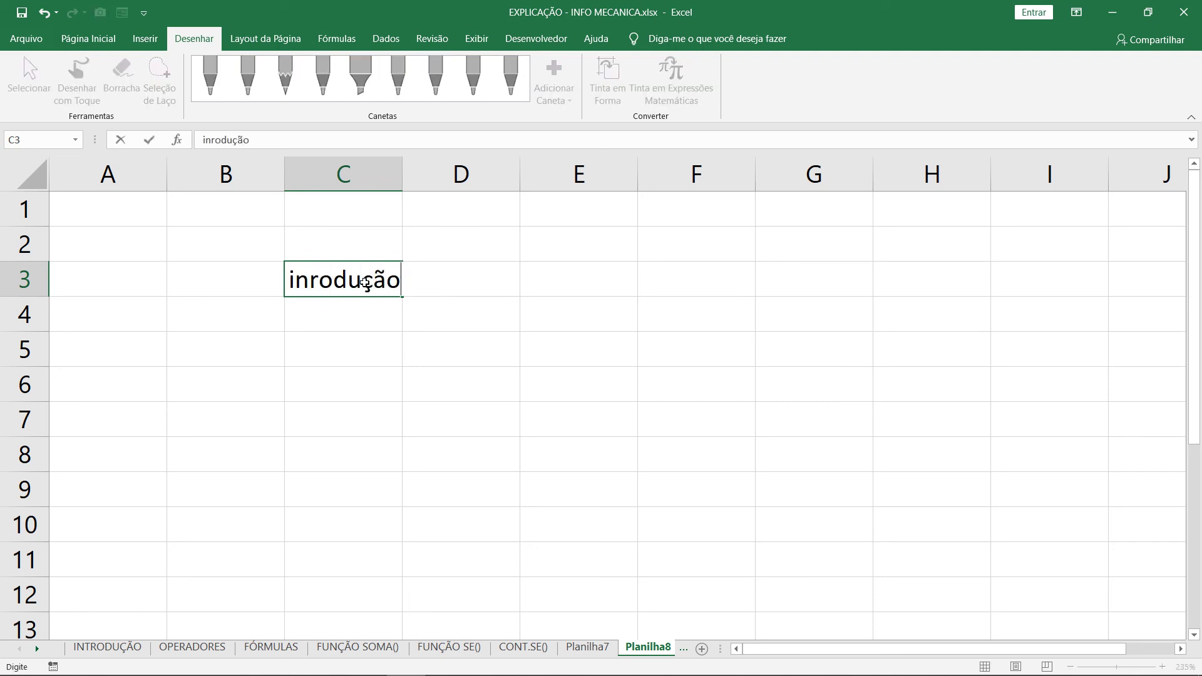
key(Return)
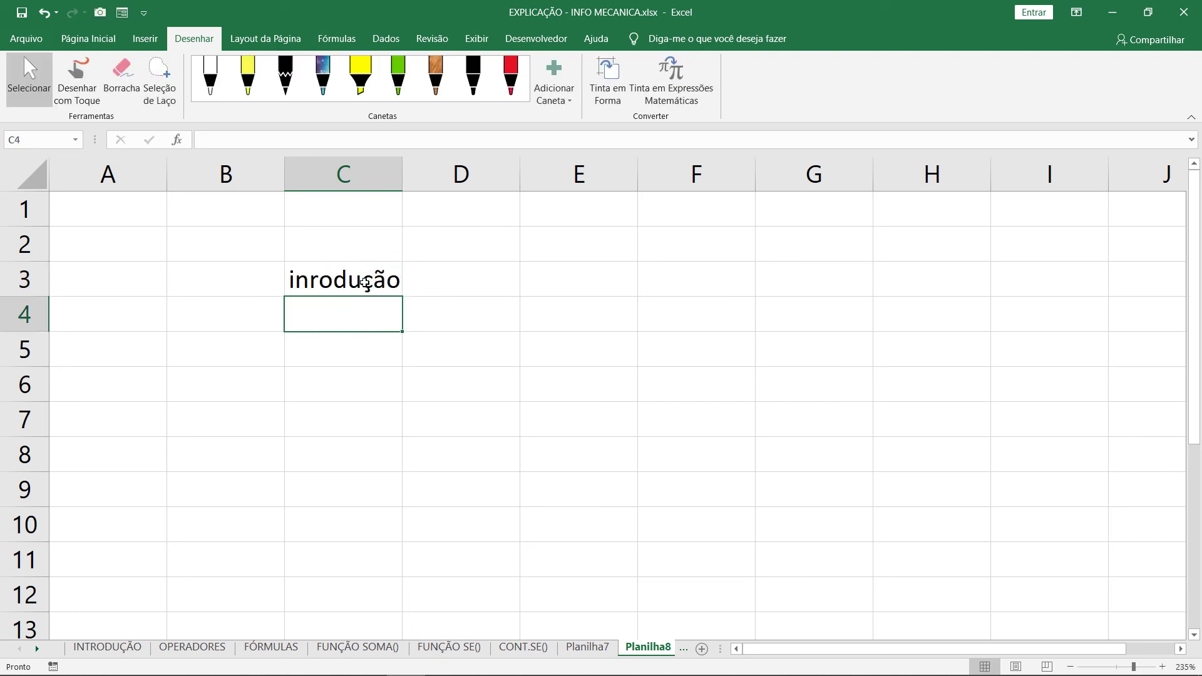
click(365, 283)
text(introdução)
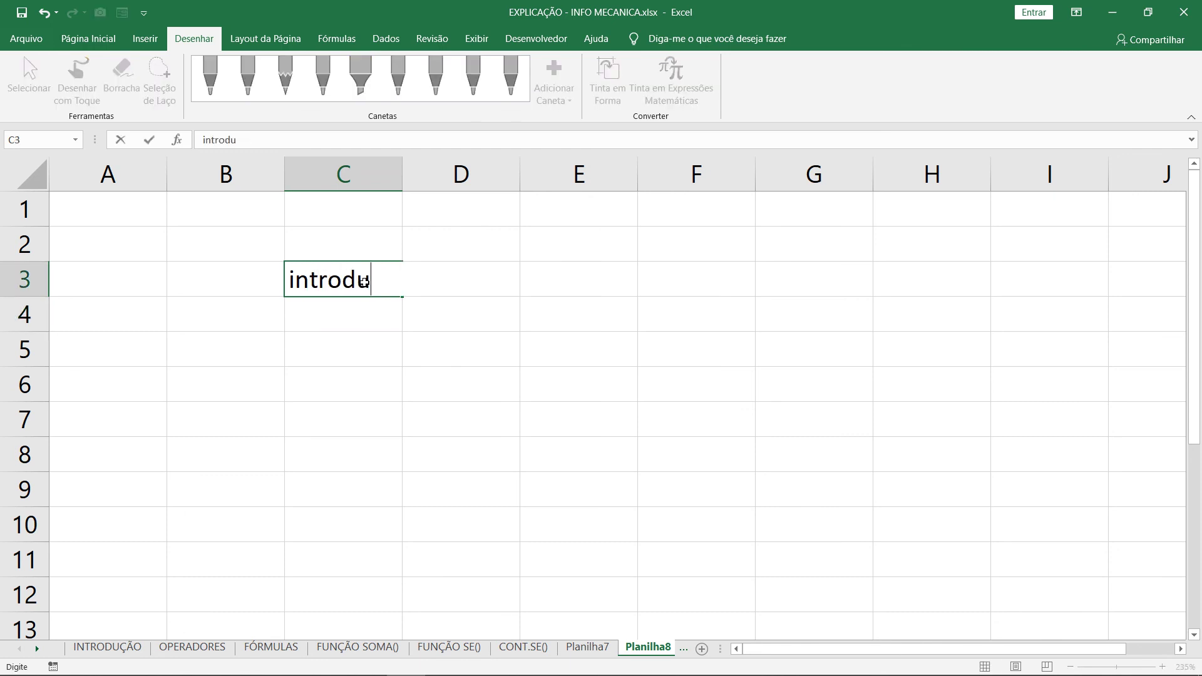
key(Return)
click(365, 283)
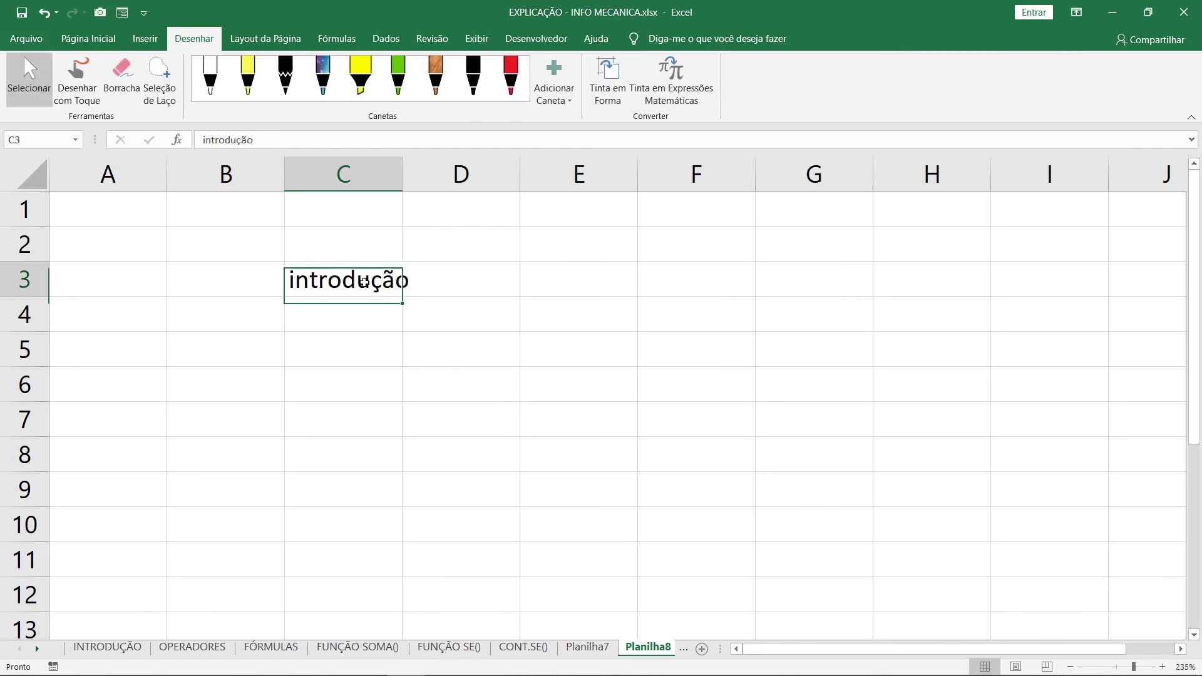
double_click(403, 180)
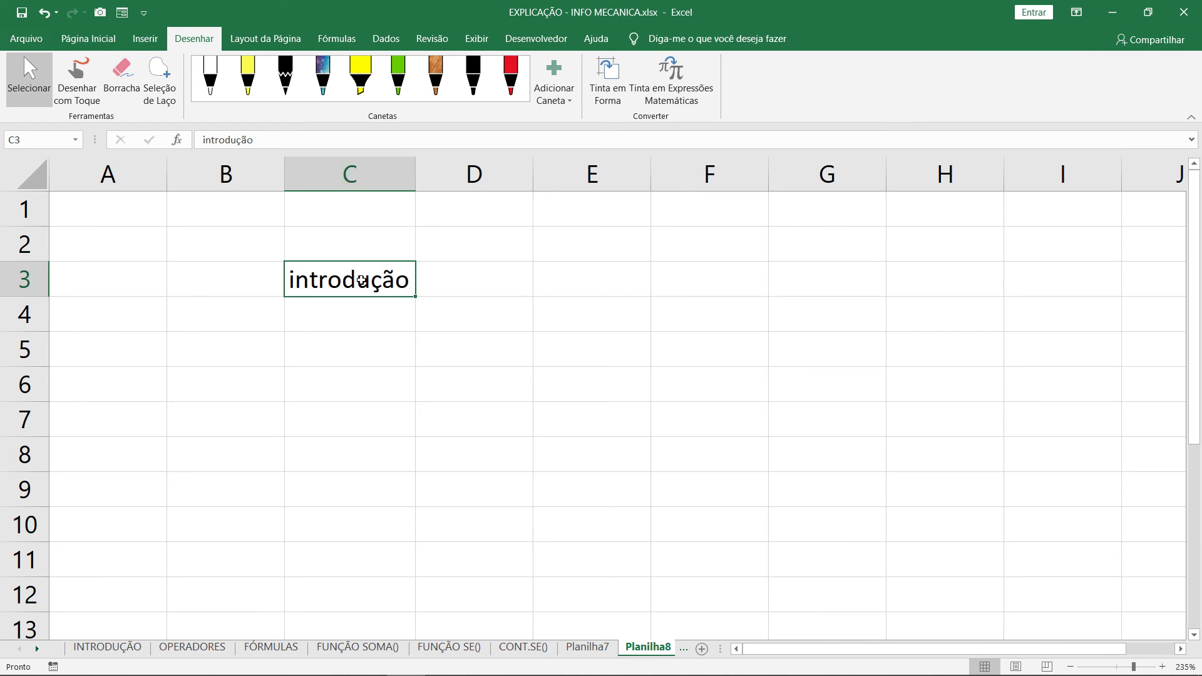
Start a hyperlink on cell C3 that targets cell A1 of the INTRODUÇÃO sheet in this document.
click(144, 39)
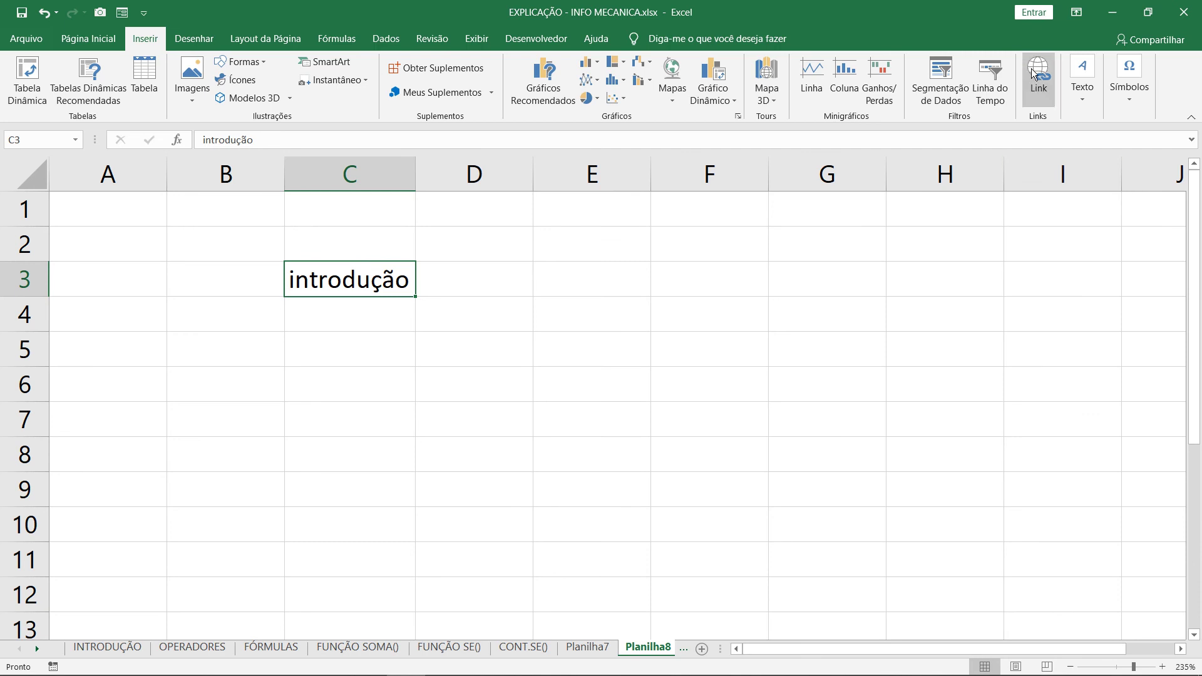
right_click(298, 282)
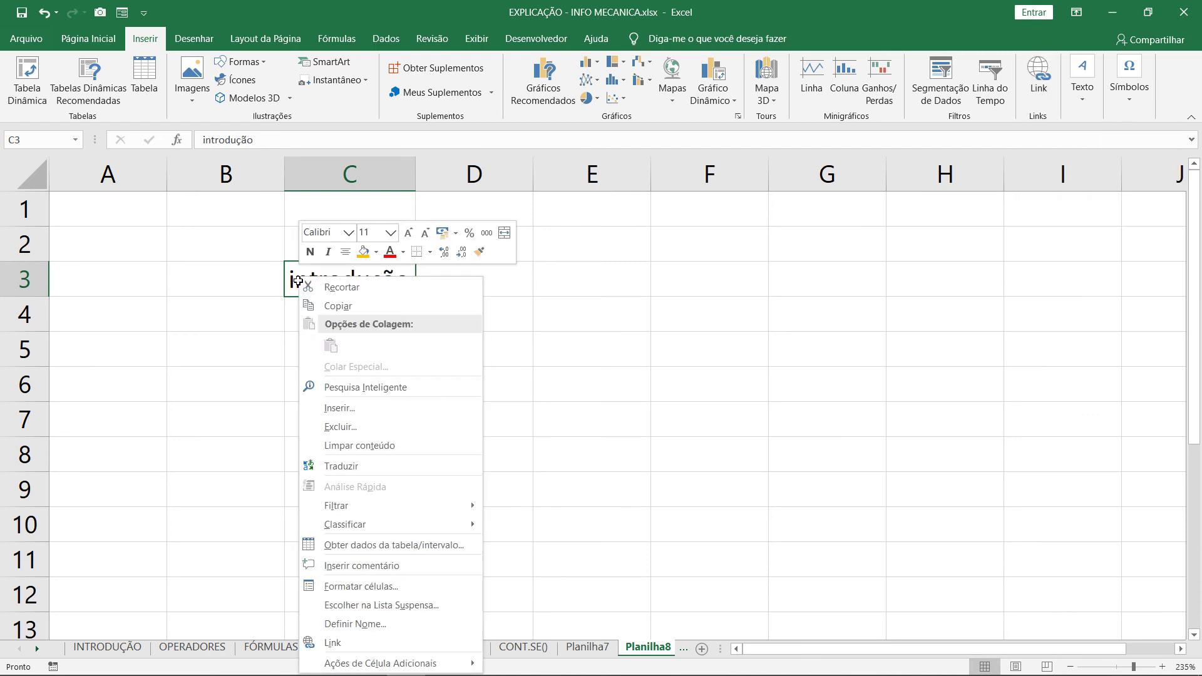
click(379, 645)
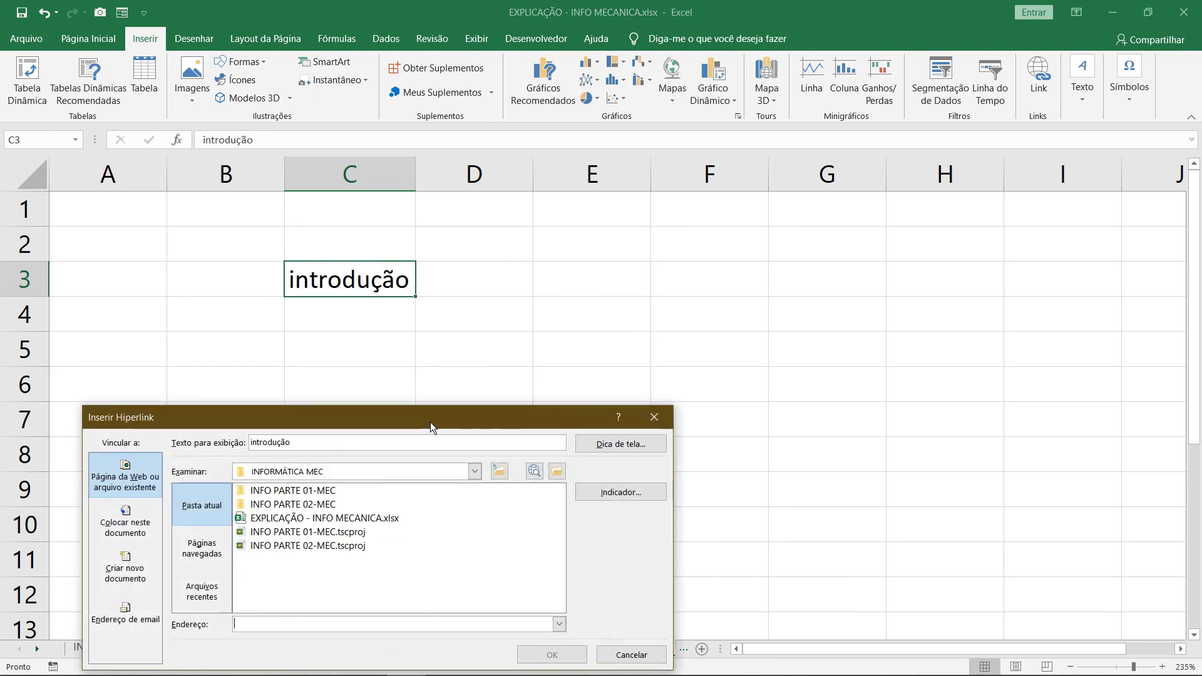
drag(431, 427, 784, 272)
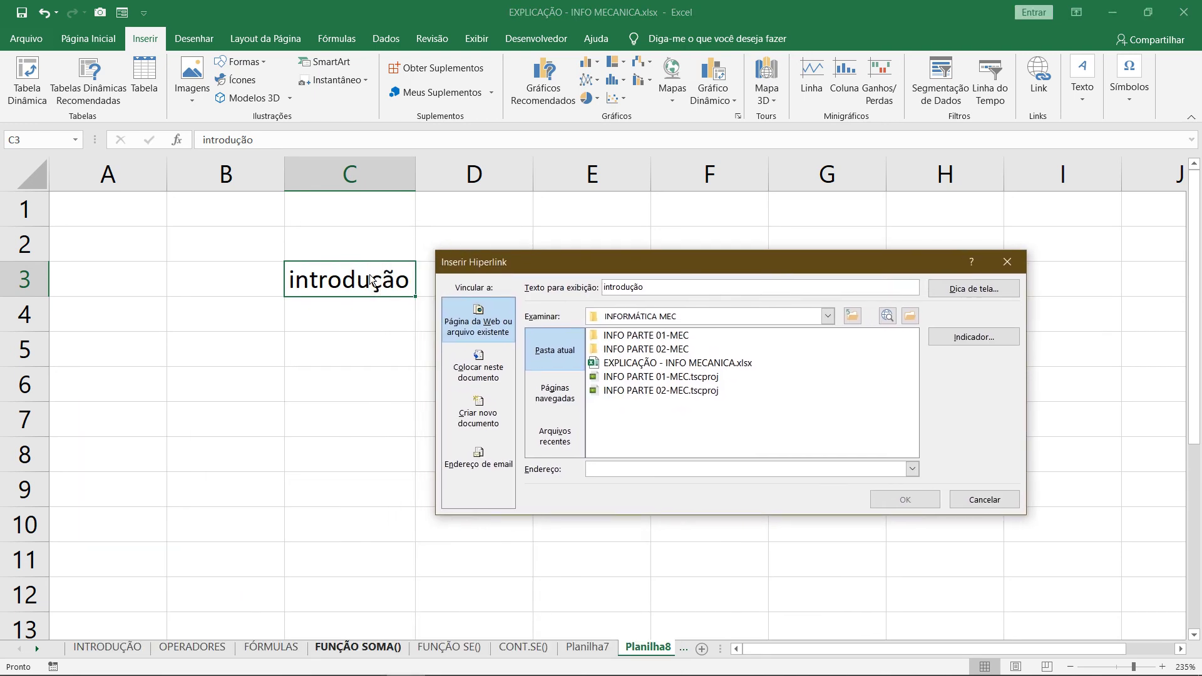
click(479, 376)
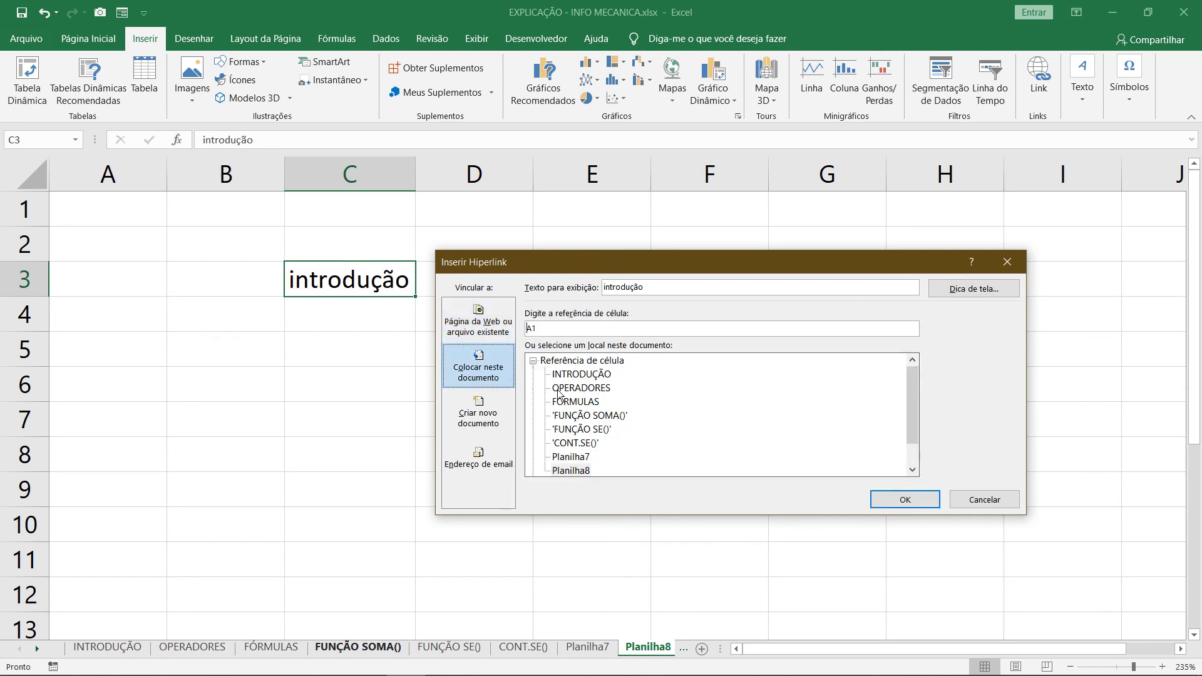
click(603, 375)
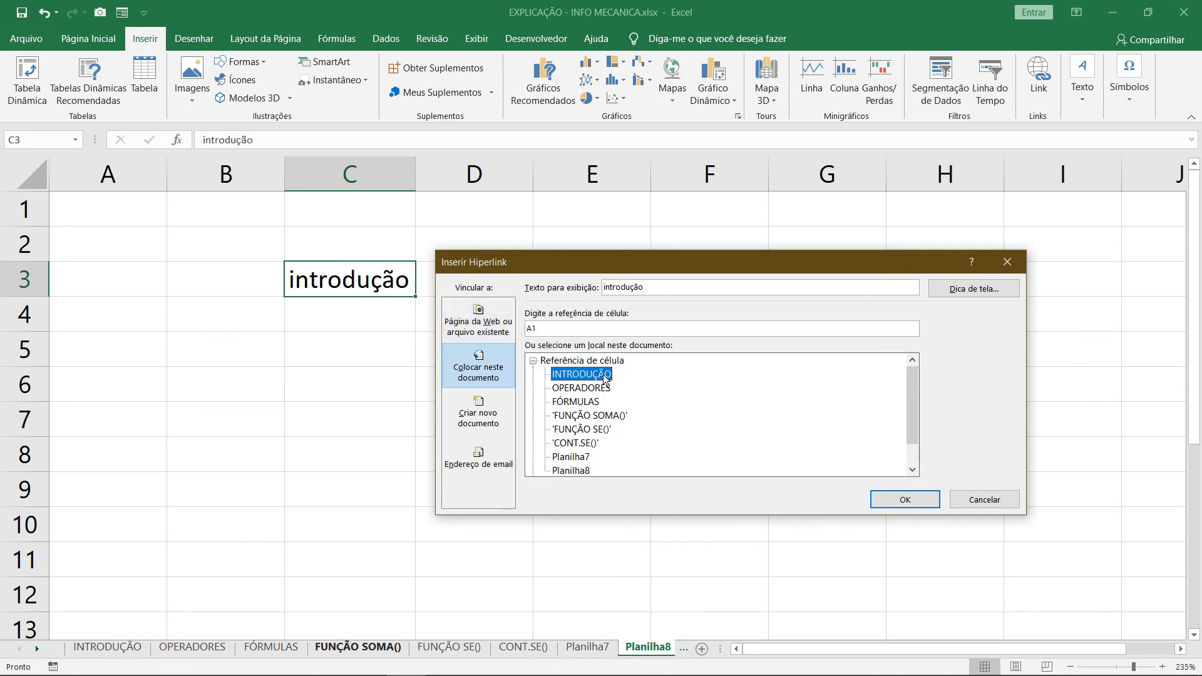
Give the hyperlink the screen tip "Volta para introdução" and create the link.
click(982, 289)
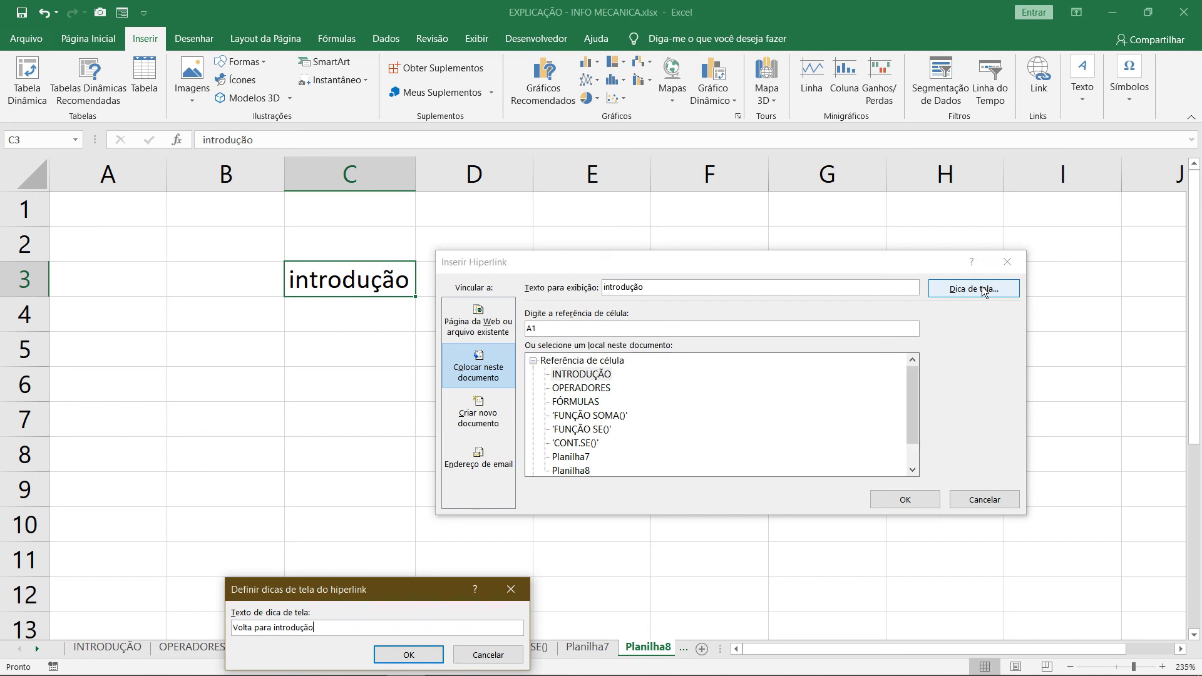
click(440, 654)
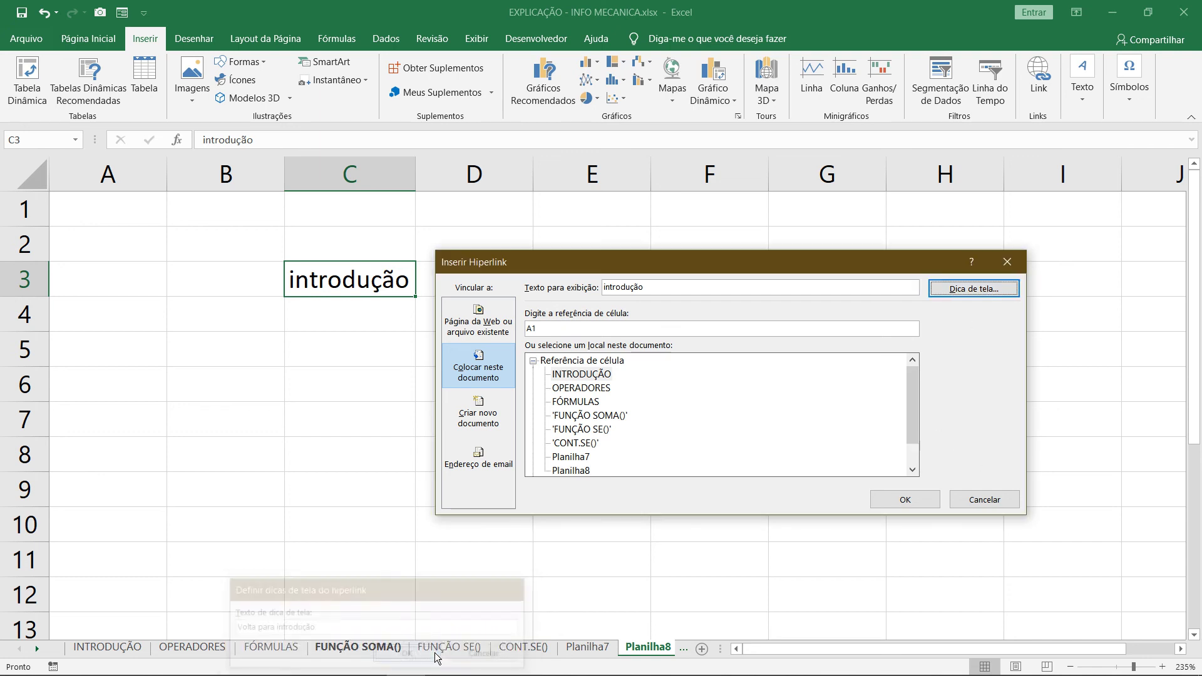
click(893, 504)
Check the screen tip of the introdução link in C3 and follow the link to the INTRODUÇÃO sheet.
click(468, 359)
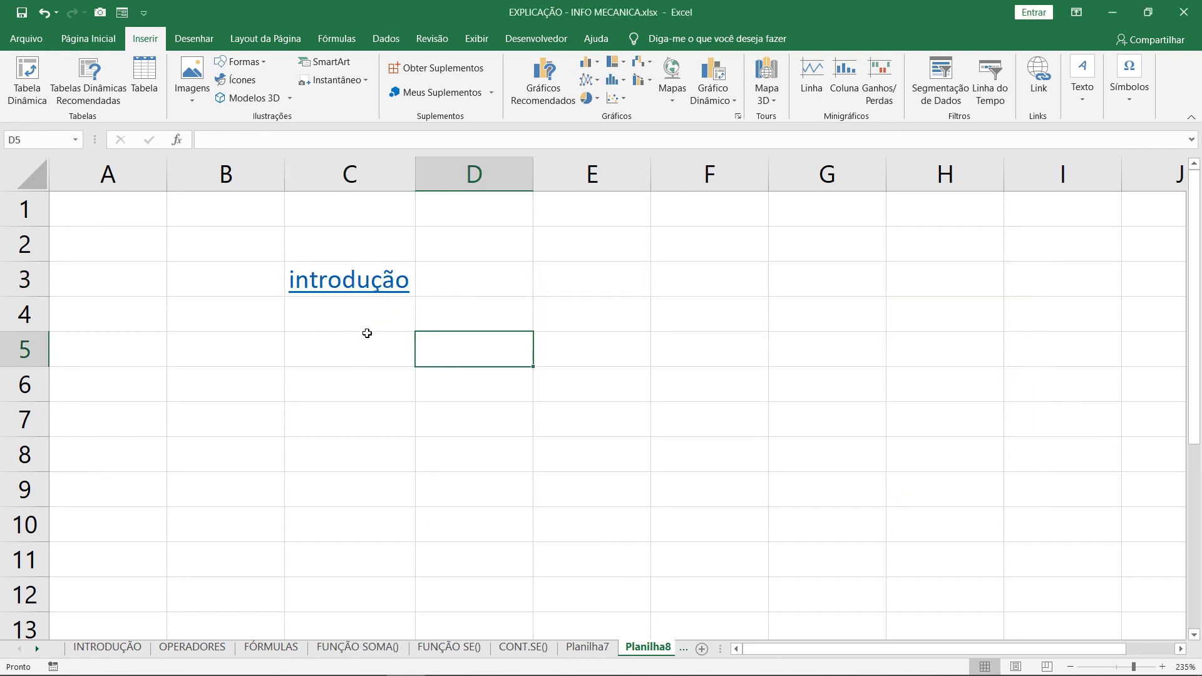
mouse_move(353, 292)
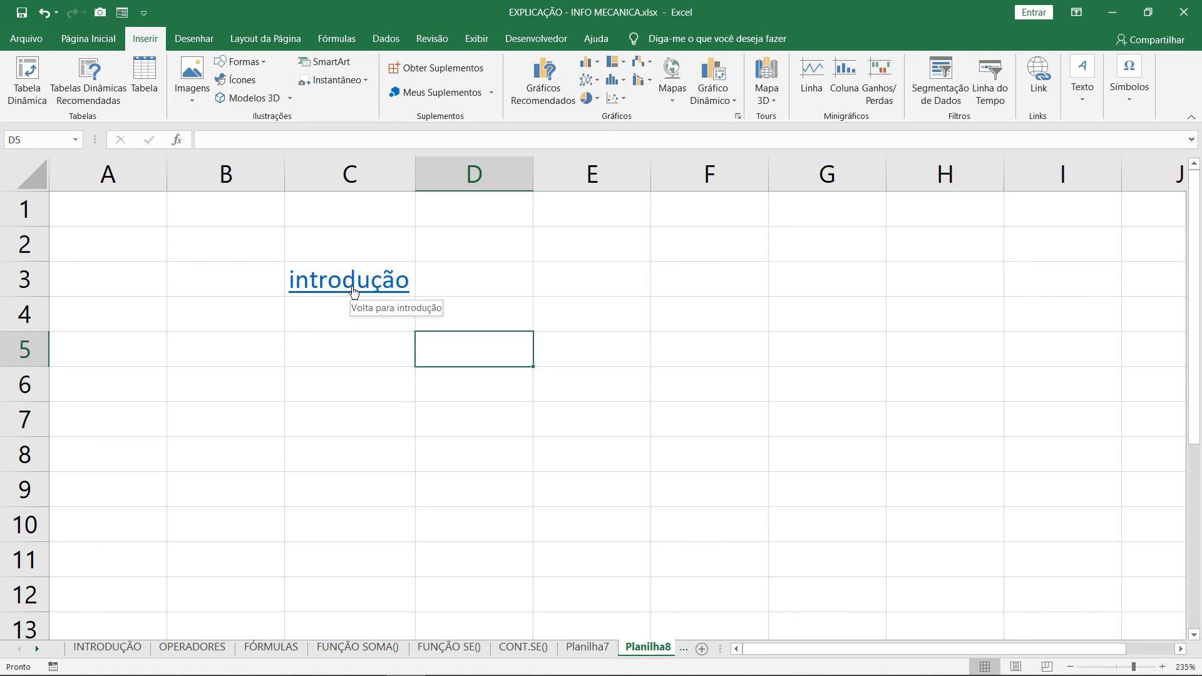
click(354, 293)
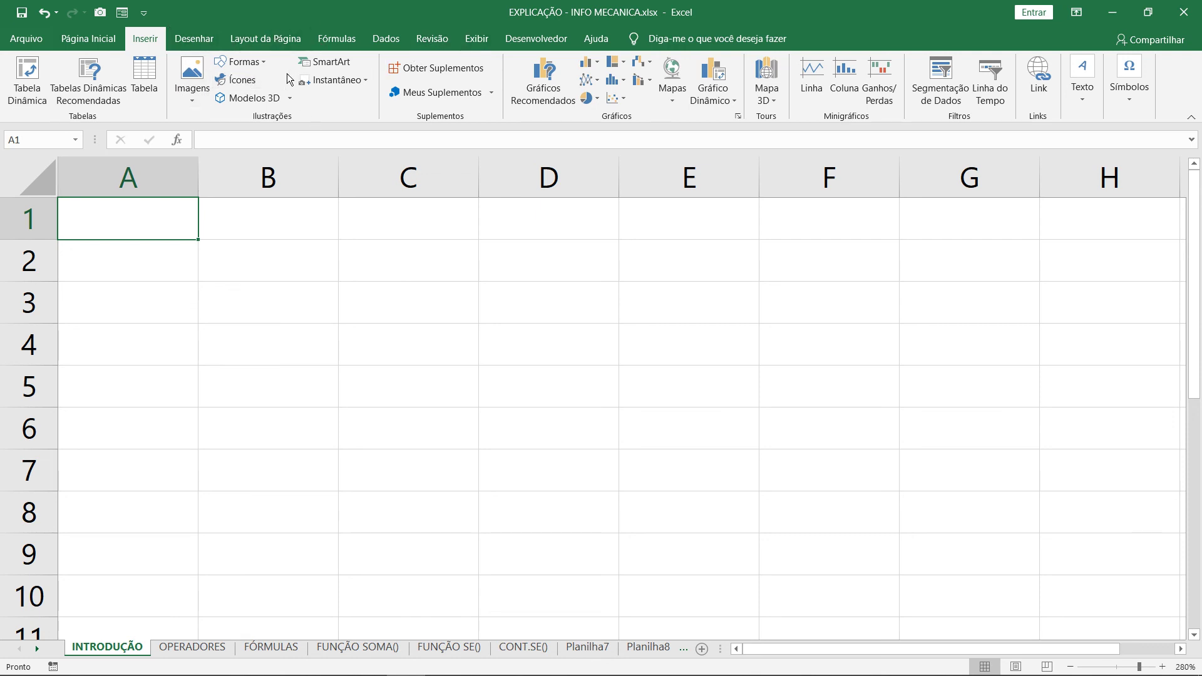
Draw a rectangle about 2,31 cm wide and 0,49 cm high across B3 and C3, labelled FUNÇÃO SE().
click(262, 60)
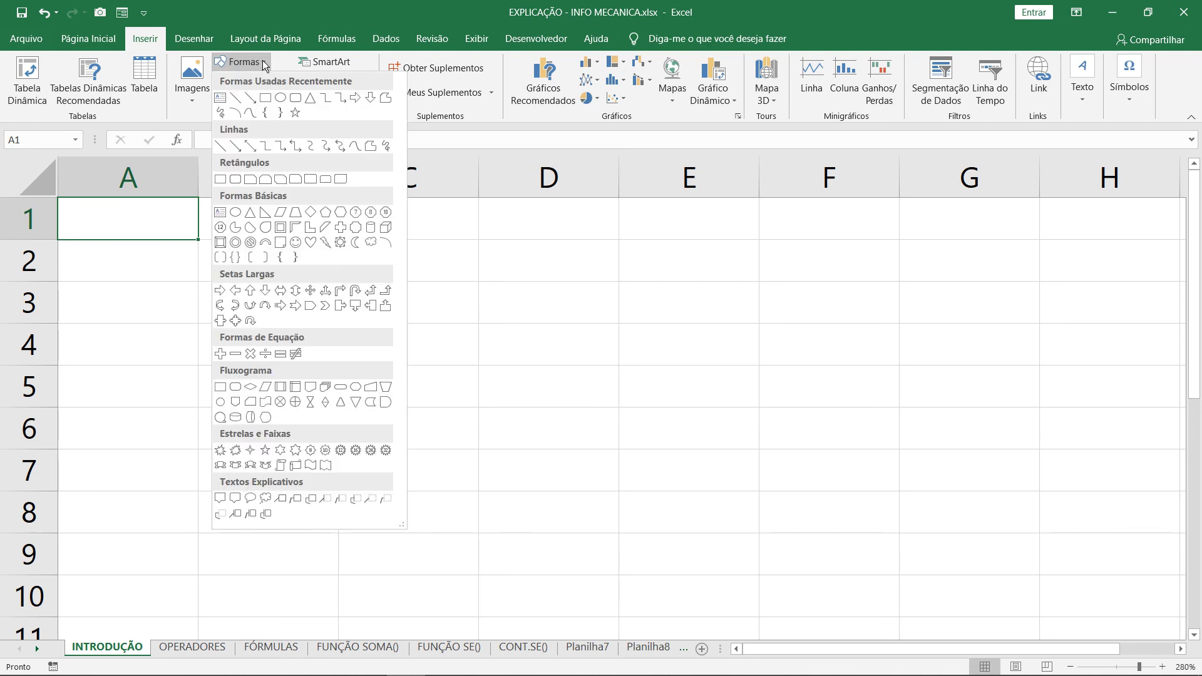
click(266, 96)
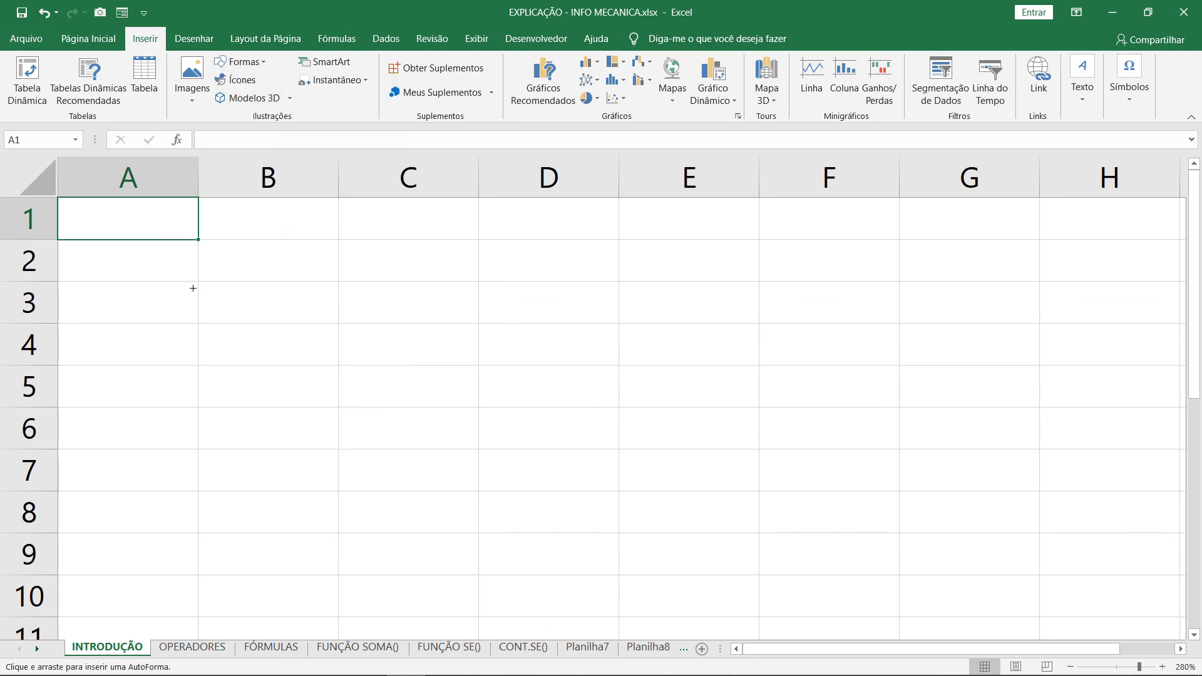
drag(197, 281, 389, 323)
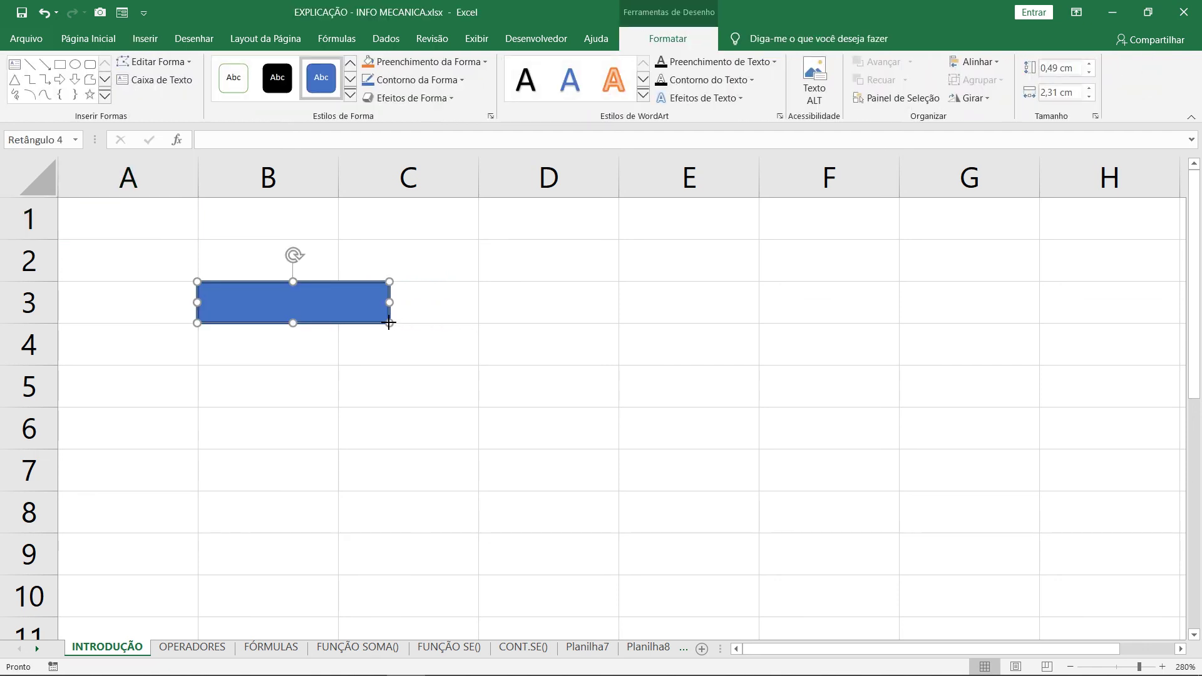
text(FUN)
text(ÇÃO SE)
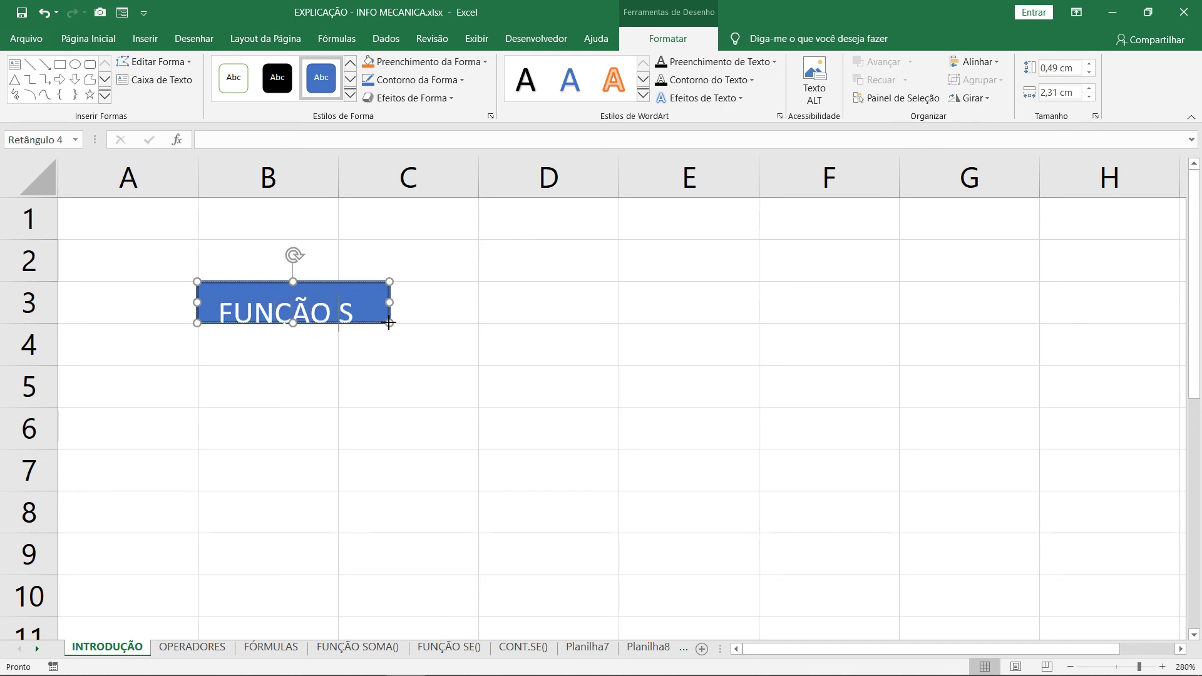
text(())
click(550, 344)
Reduce the rectangle's label font size to 7 so the text FUNÇÃO SE() fits on one line.
click(389, 306)
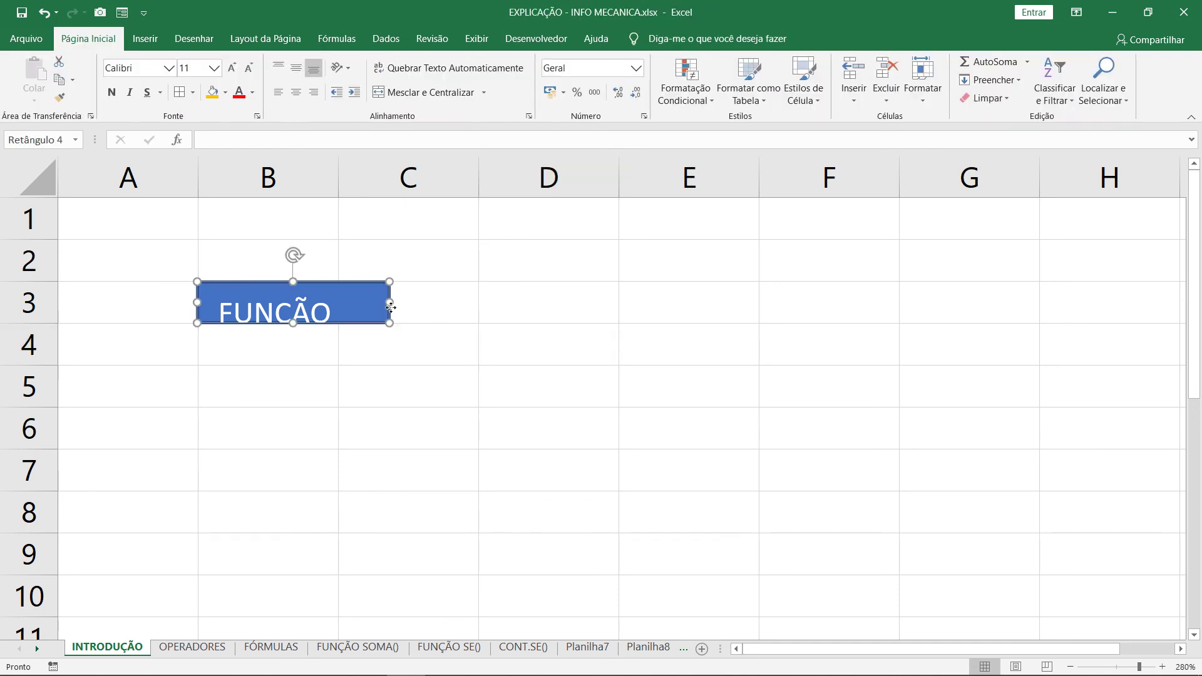
click(88, 39)
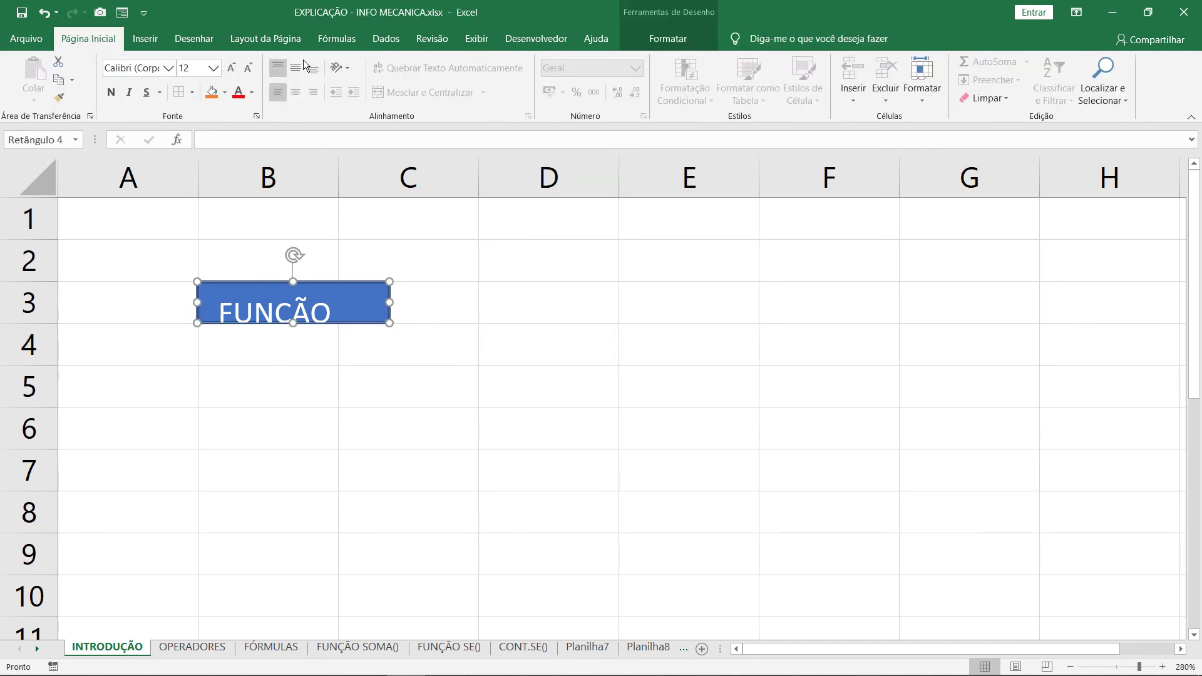
click(249, 69)
click(249, 69)
click(249, 69)
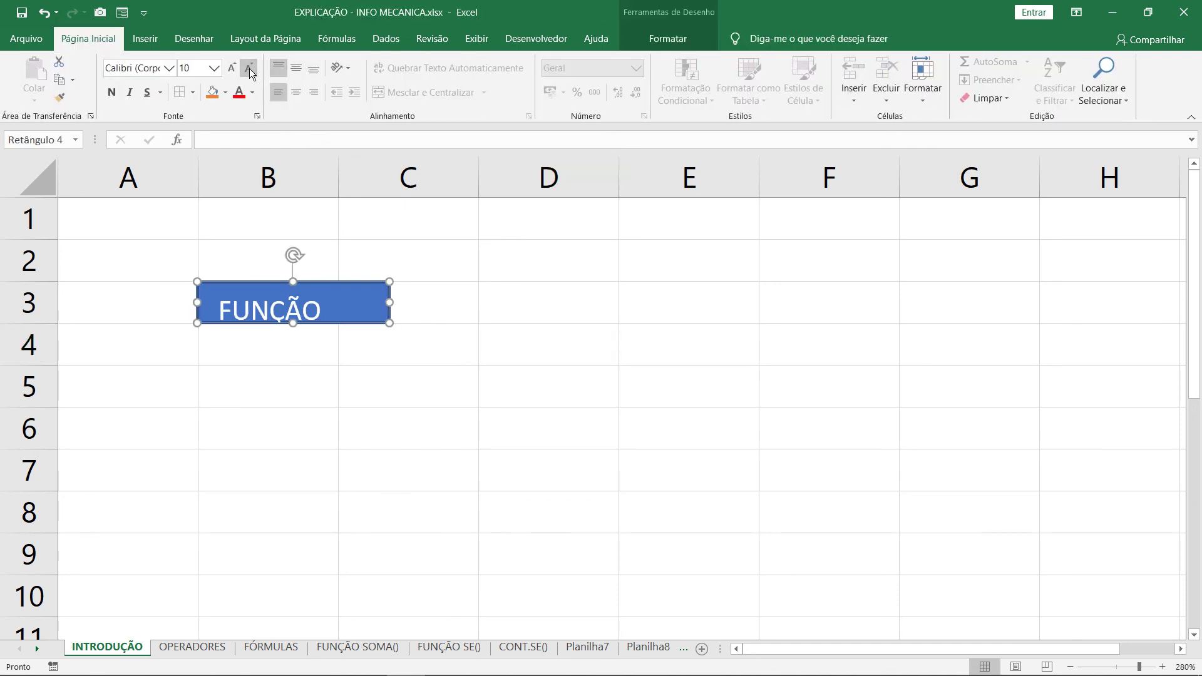
click(249, 69)
click(249, 69)
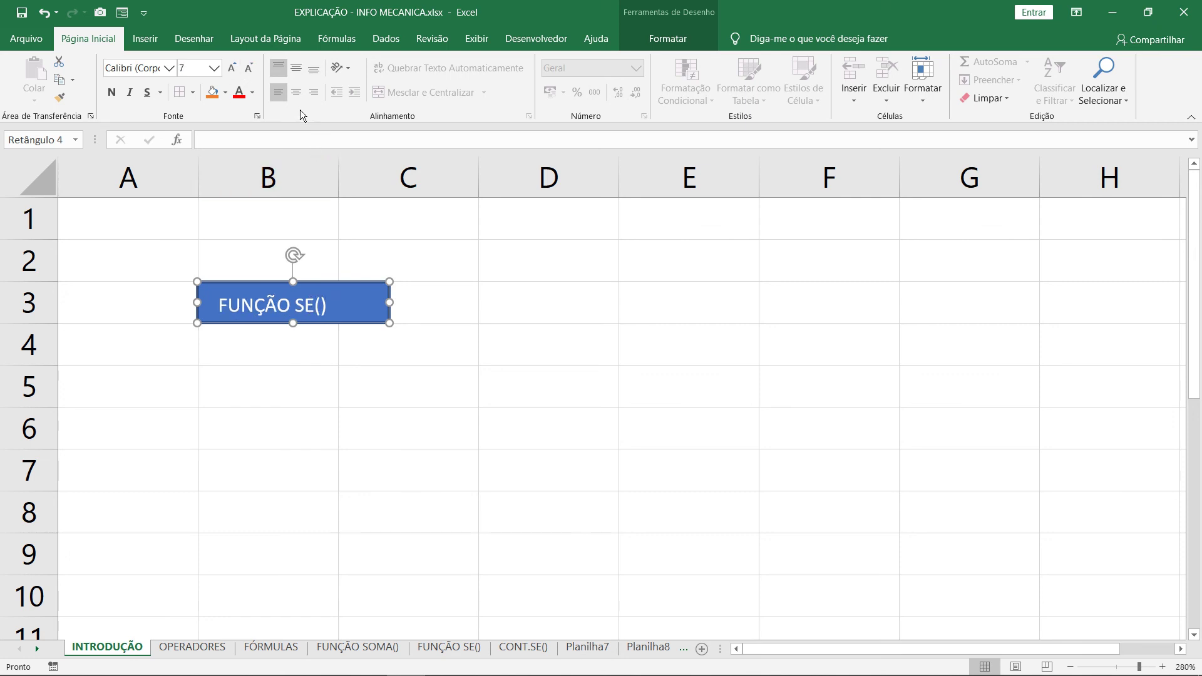
Center the rectangle's label horizontally and vertically and color its text yellow.
click(297, 88)
click(297, 67)
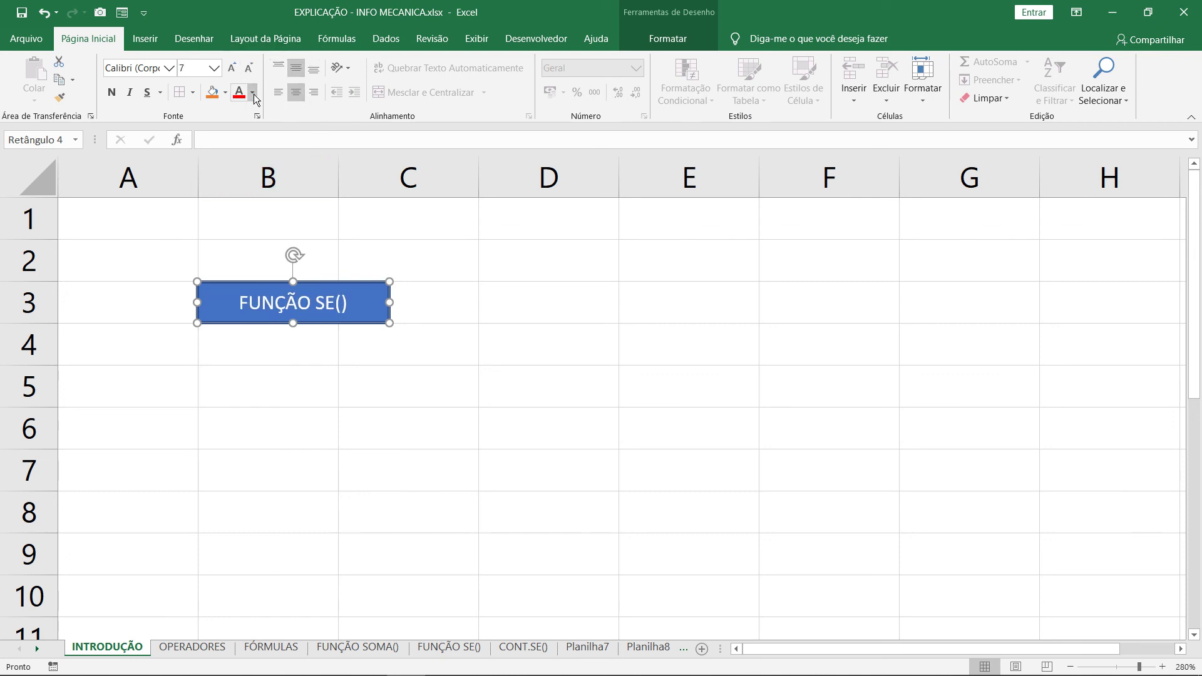
click(252, 93)
click(275, 232)
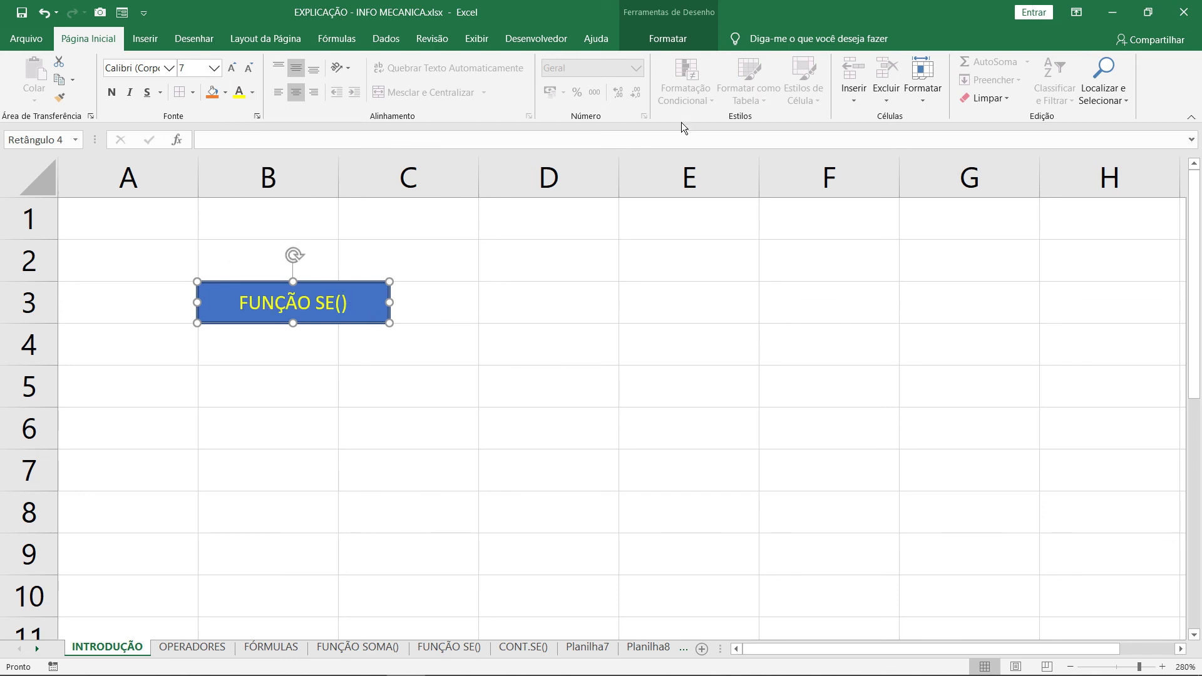
Apply the second preset shape effect of the first row to the rectangle, plus an outer shadow offset to the lower right.
click(668, 41)
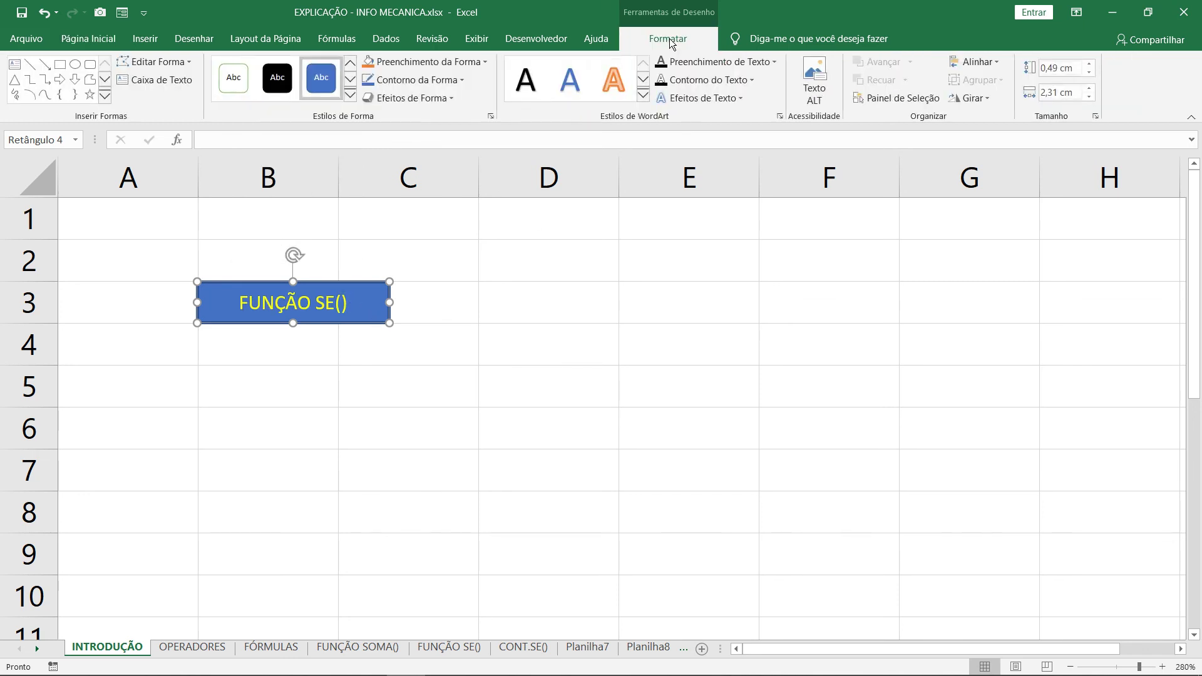
click(430, 100)
mouse_move(439, 133)
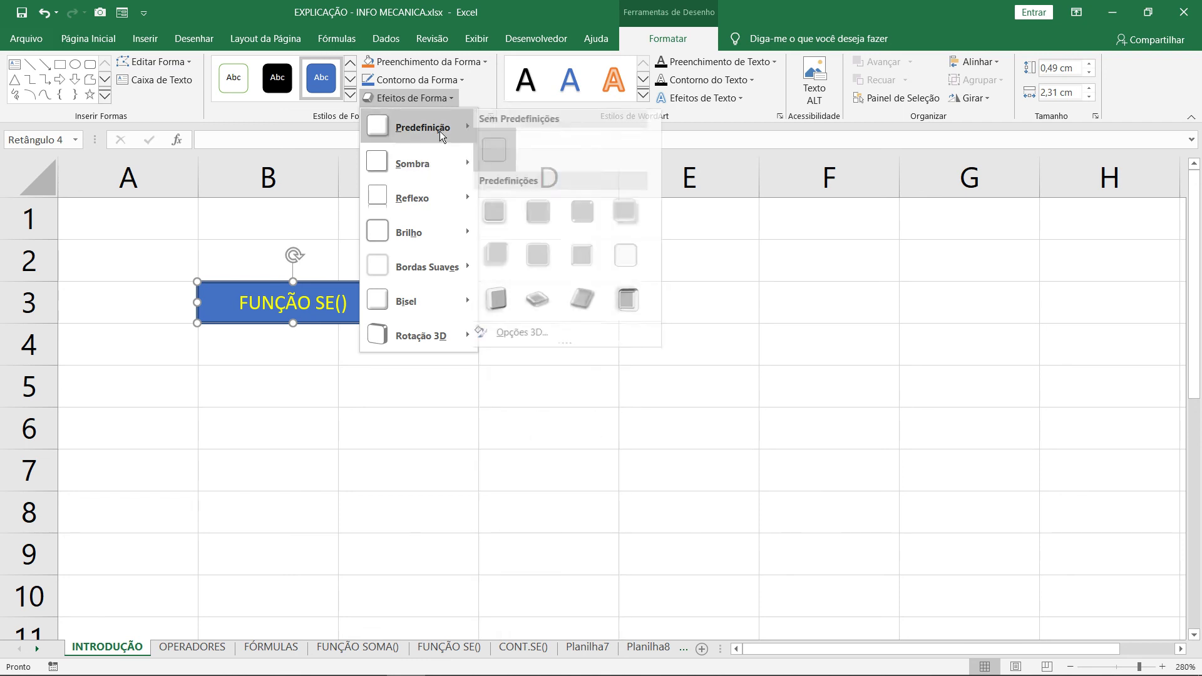
click(540, 211)
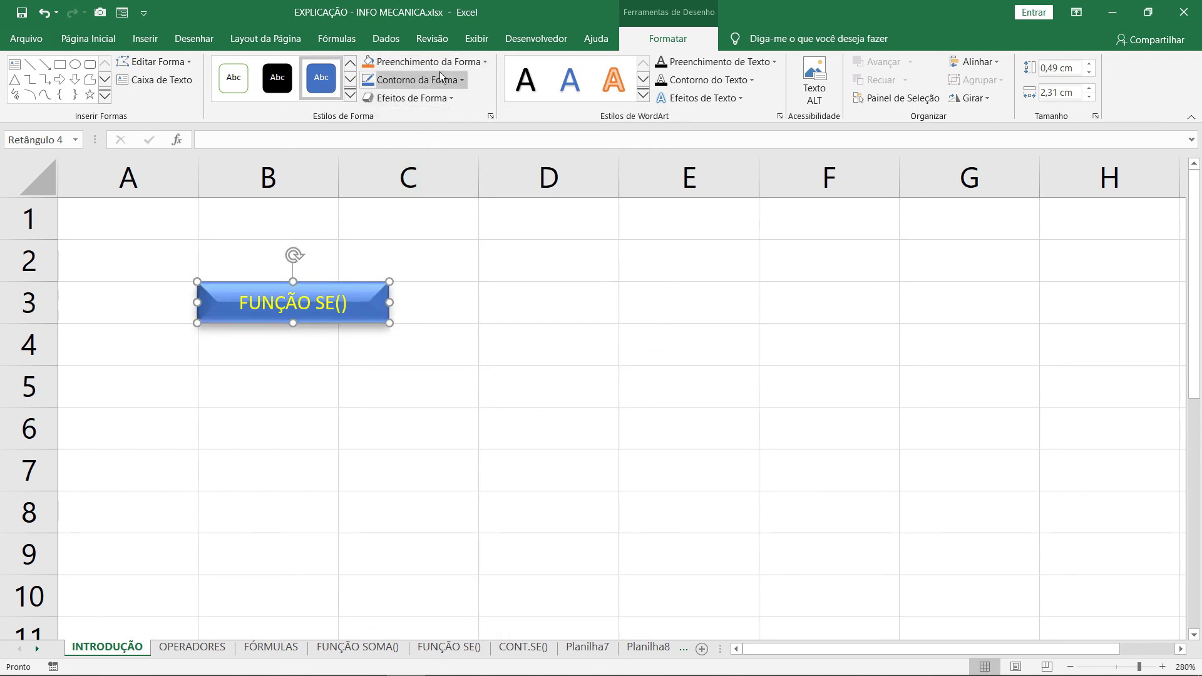
click(429, 96)
mouse_move(418, 161)
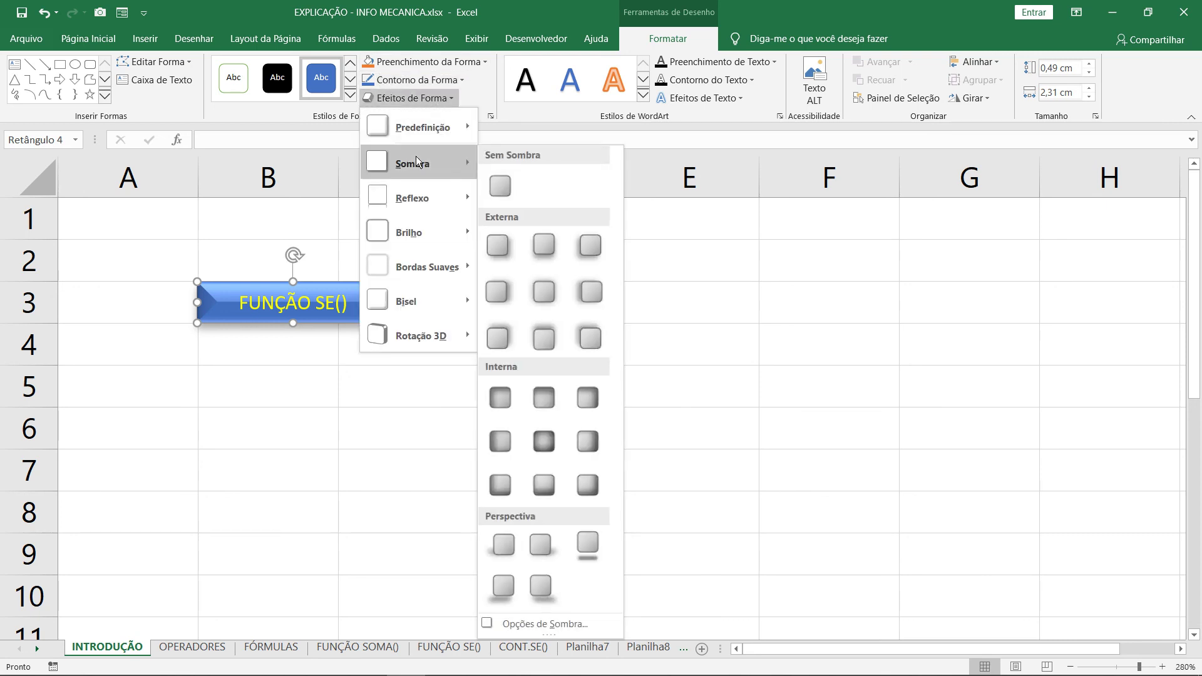
click(501, 247)
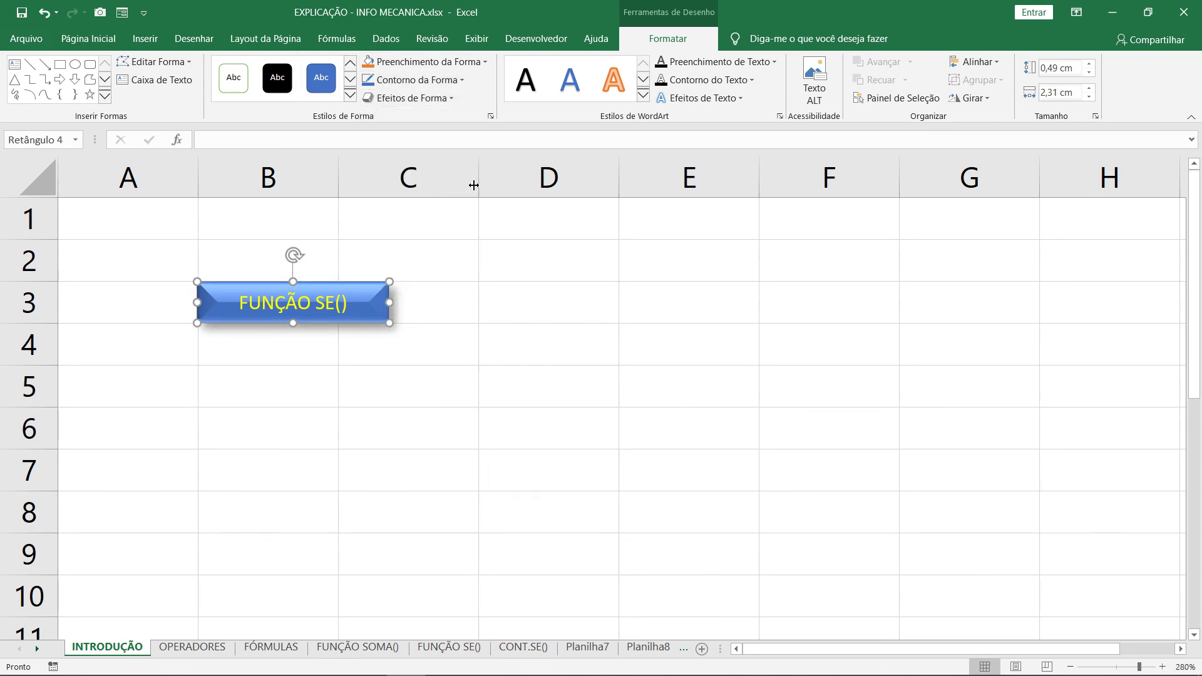
click(449, 99)
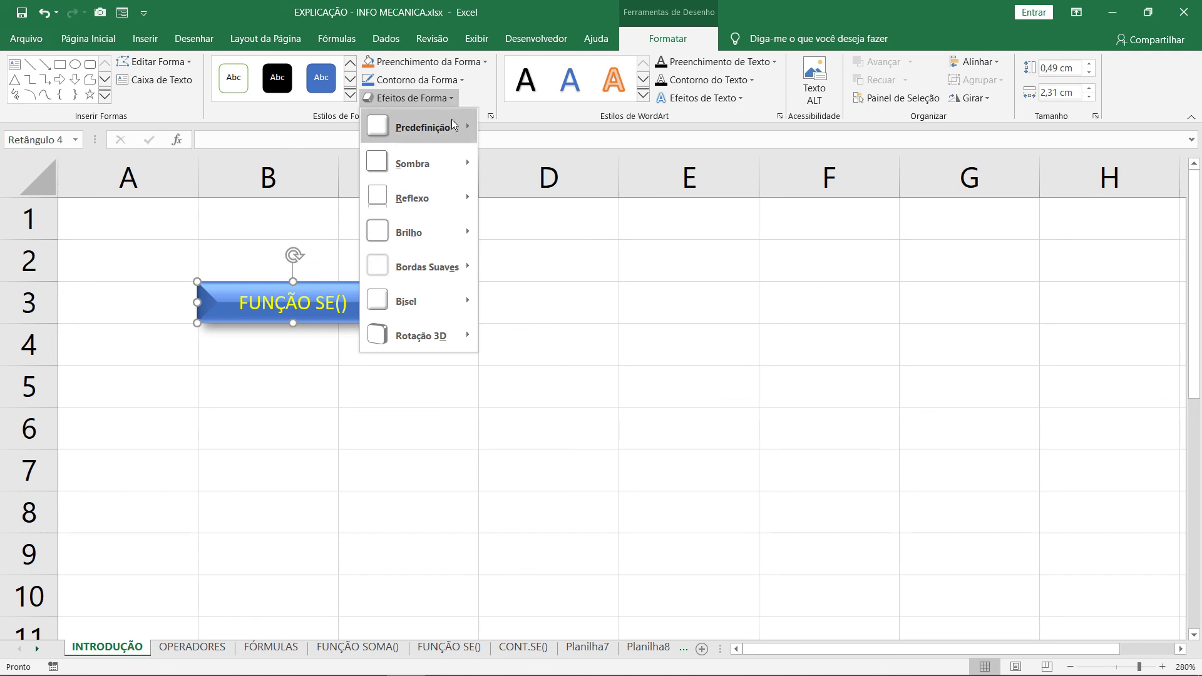
mouse_move(453, 125)
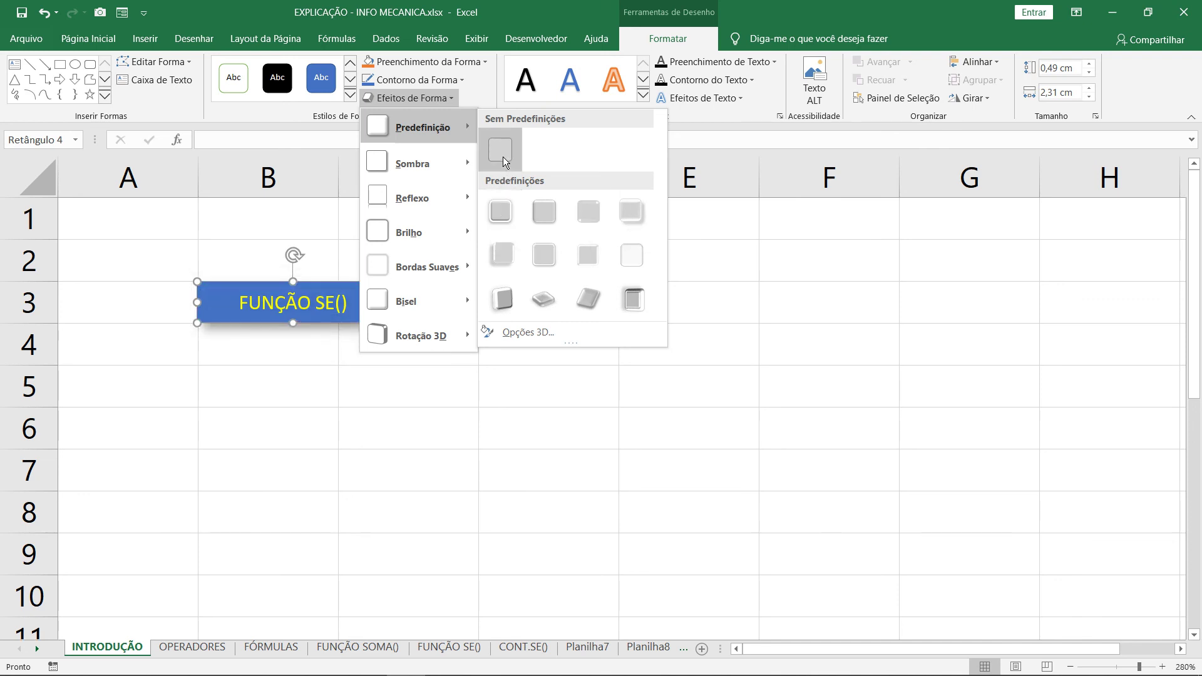
click(503, 300)
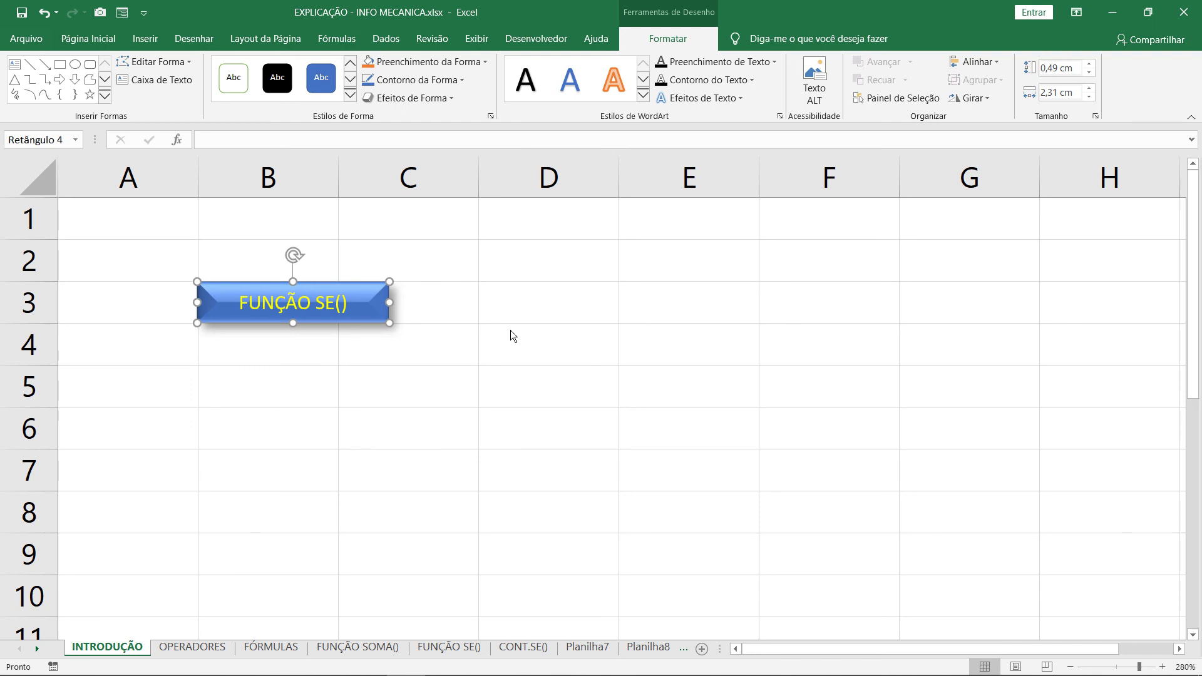
Set the rectangle's top bevel to a width of 2,5 pt and a height of 1,5 pt in its 3D format.
key(ctrl+1)
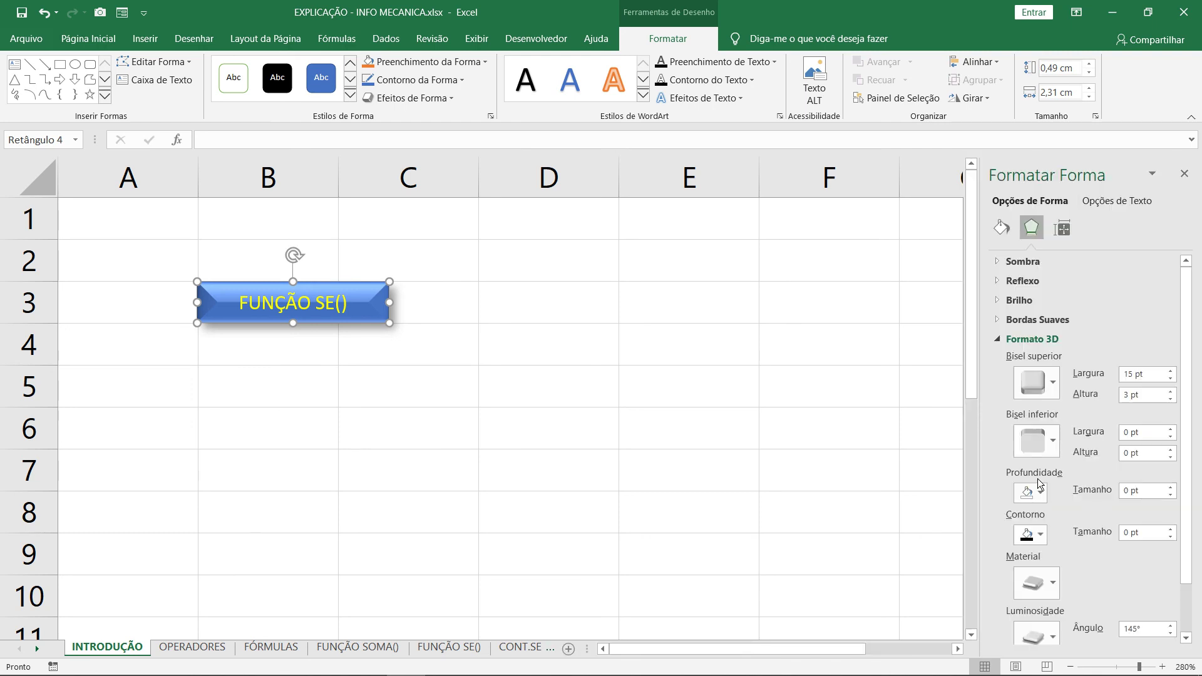
click(1169, 379)
click(1170, 379)
click(1170, 379)
click(1170, 378)
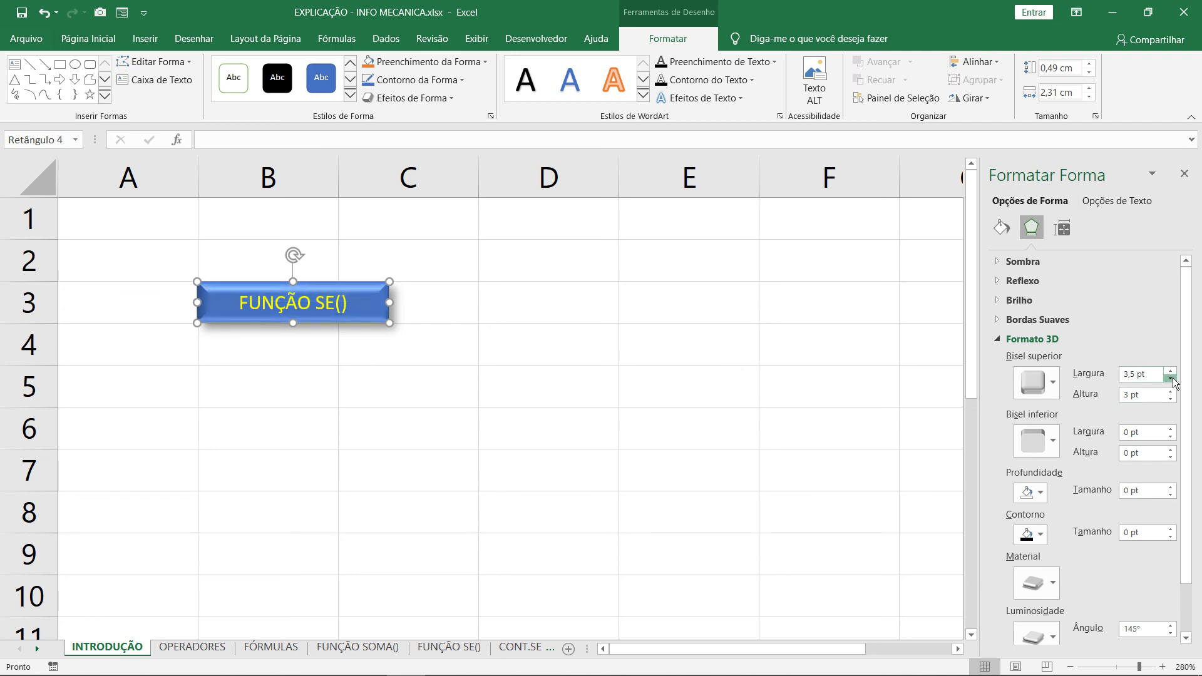
click(1169, 379)
click(1170, 372)
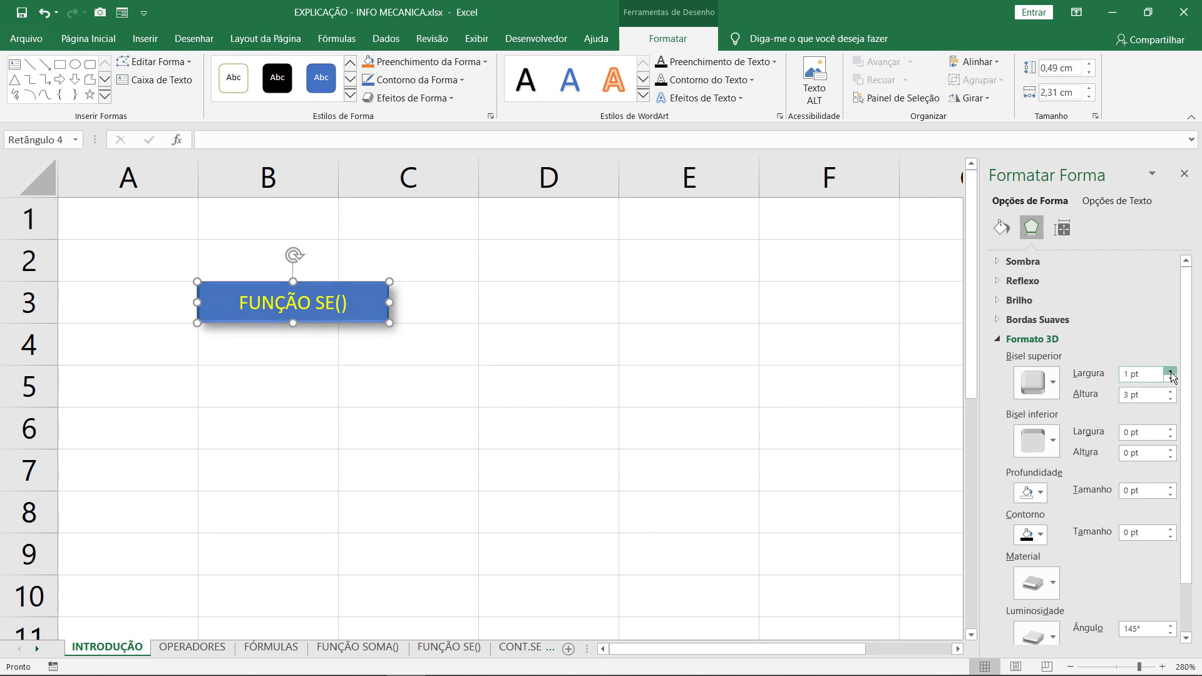
click(1170, 372)
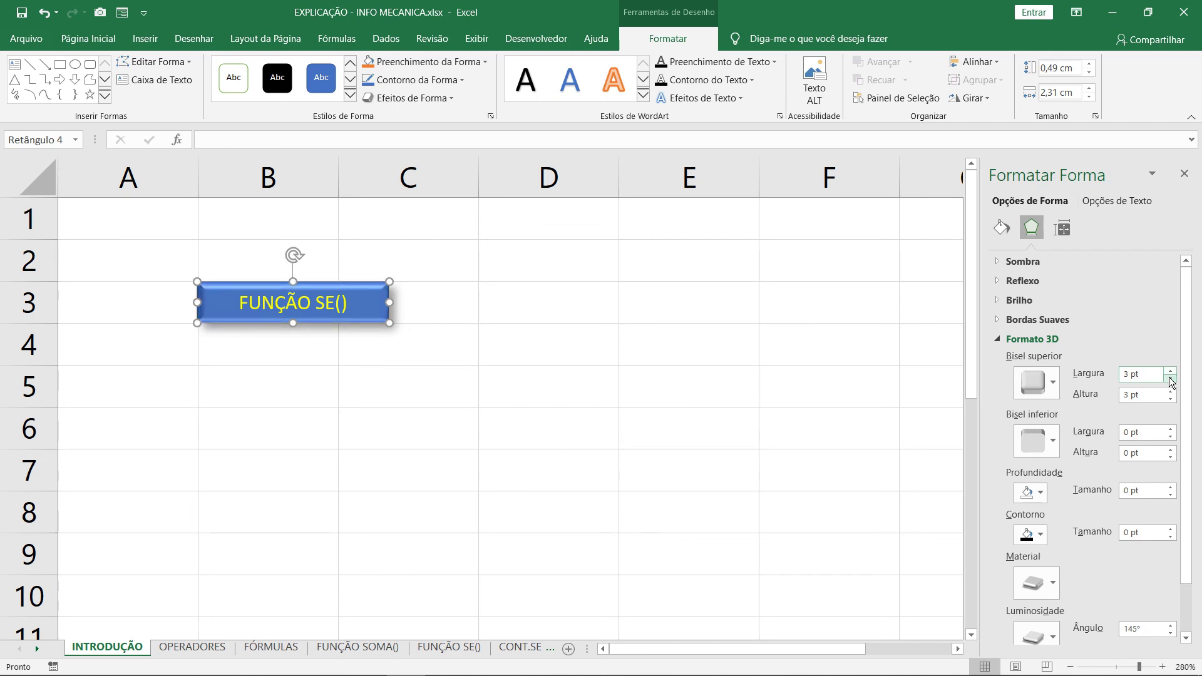
click(1169, 379)
click(1169, 398)
click(1169, 399)
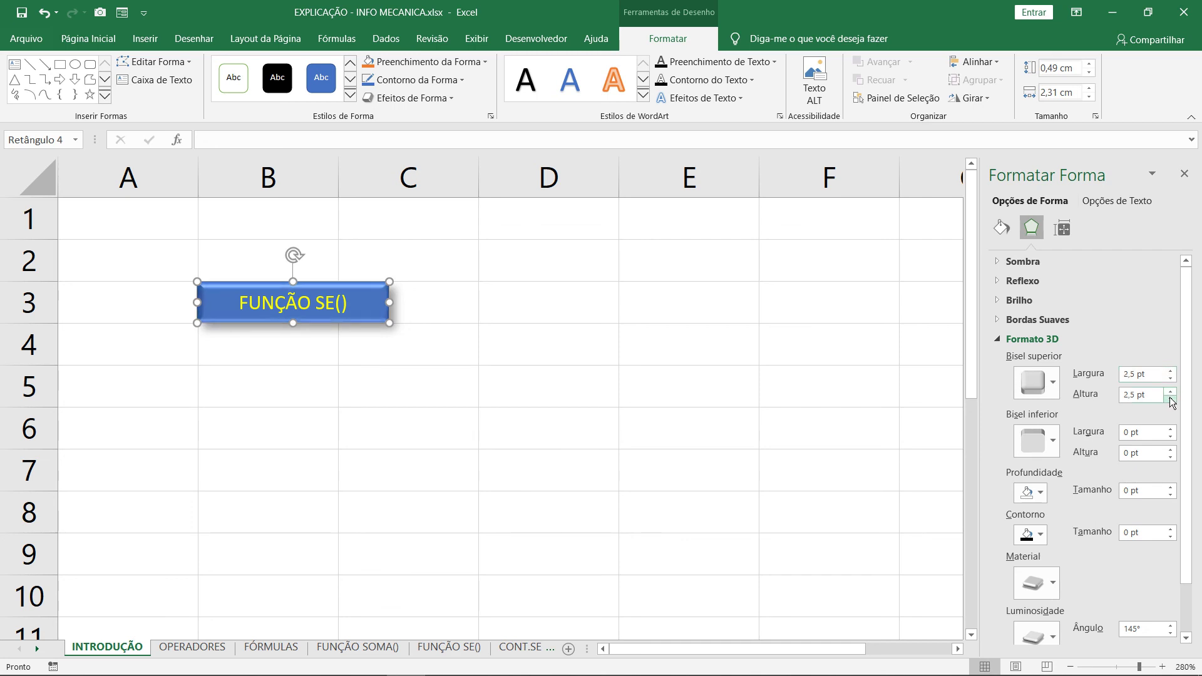
click(1170, 399)
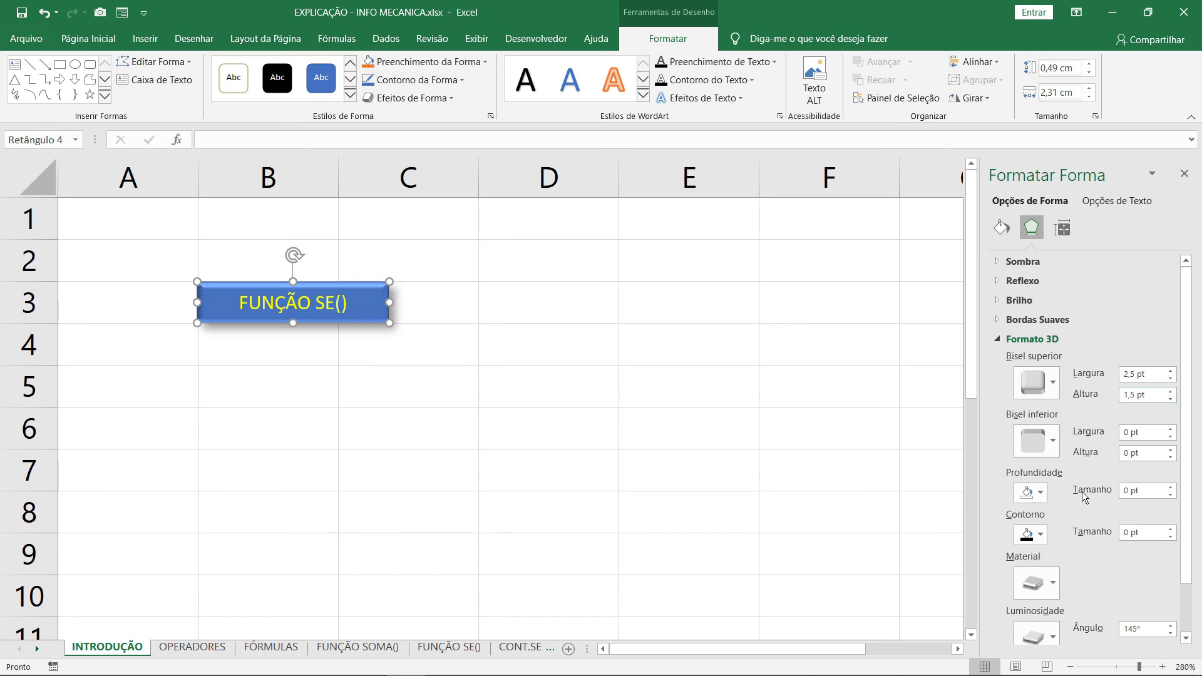
click(1183, 174)
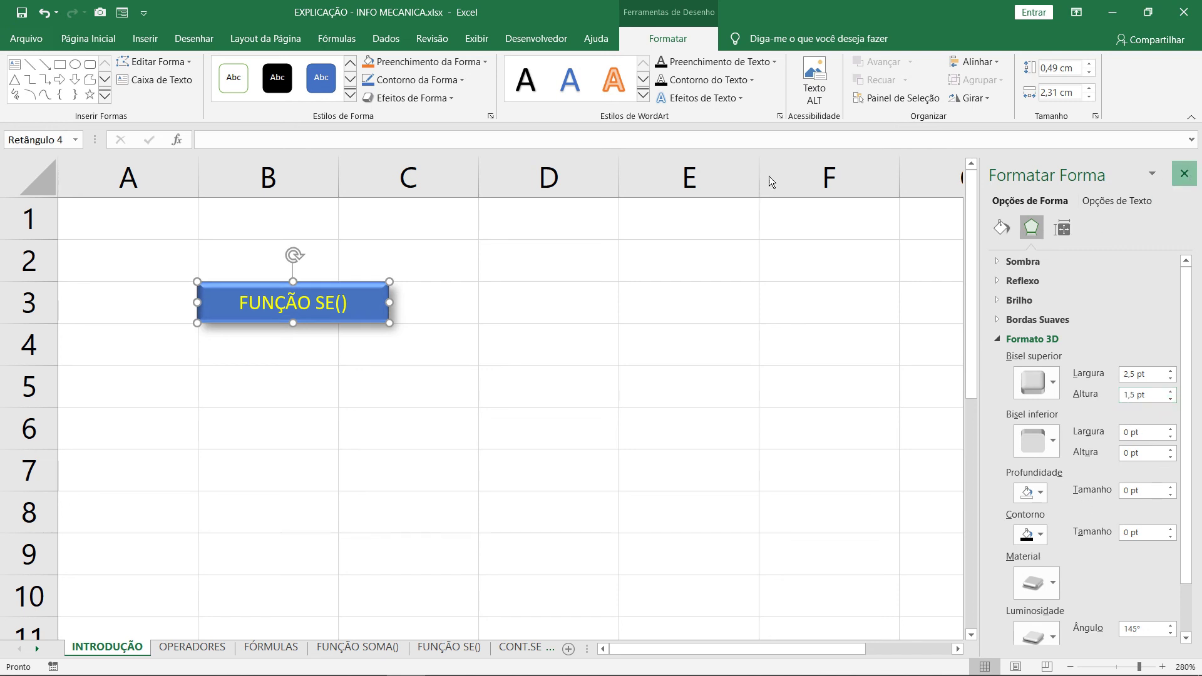
click(358, 380)
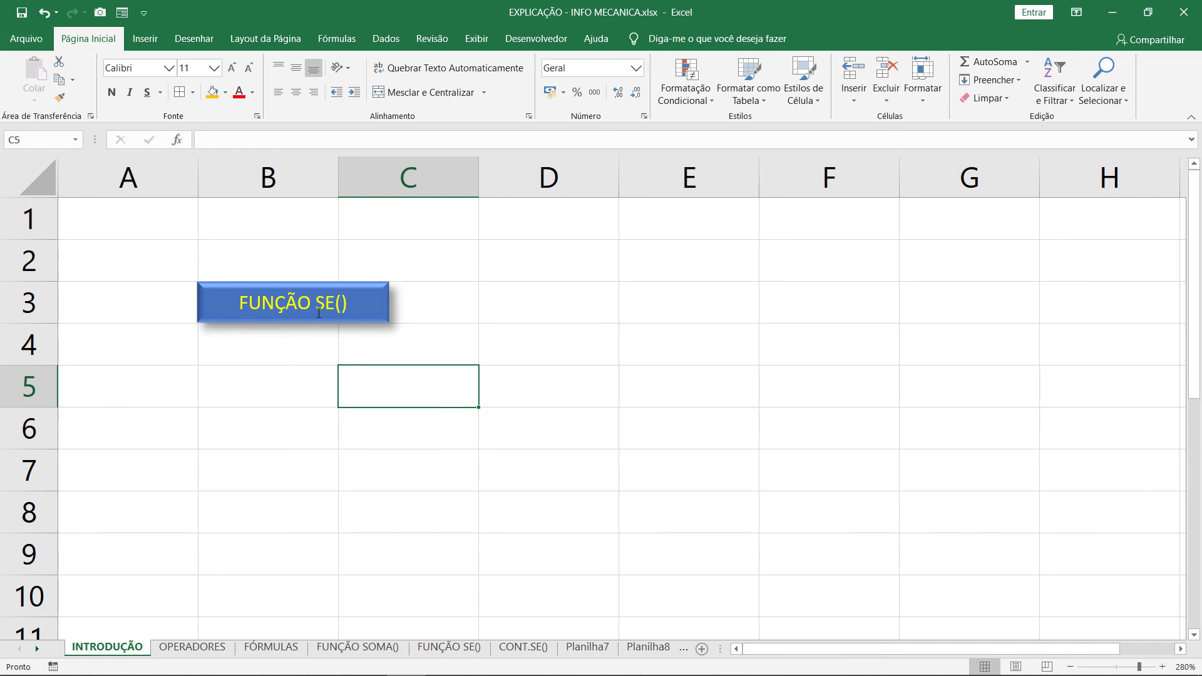
Hyperlink the FUNÇÃO SE() rectangle to the 'FUNÇÃO SE()' sheet in this document, editing the link's screen tip as well.
click(370, 308)
right_click(371, 307)
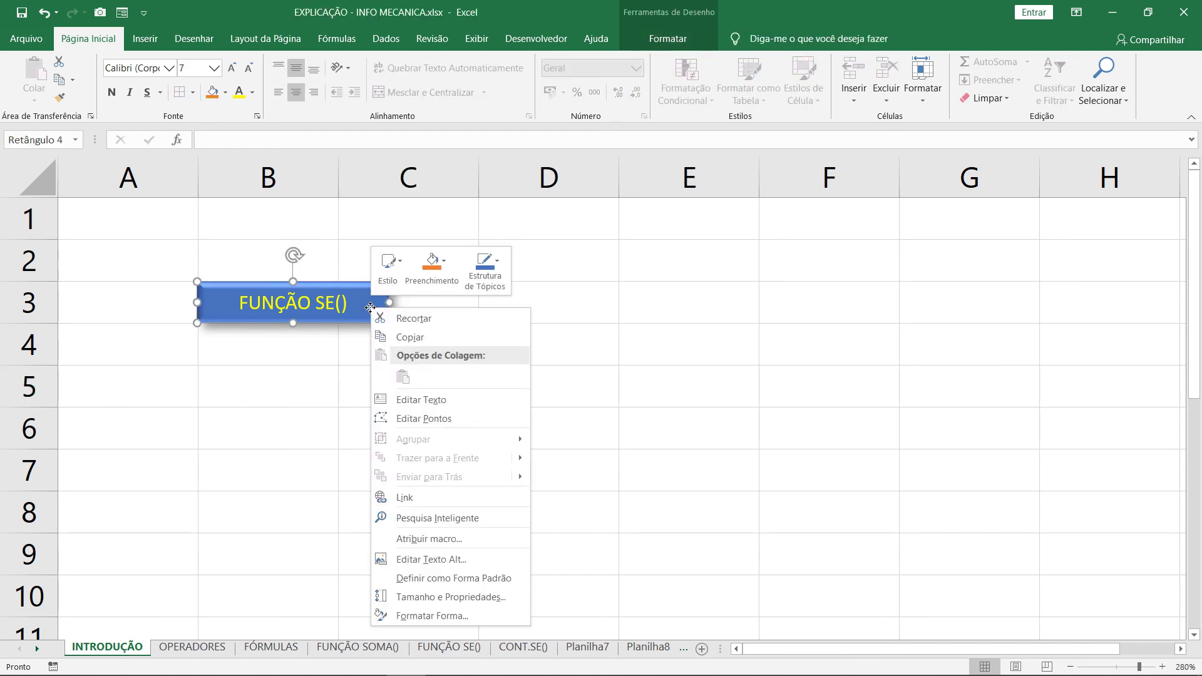
click(399, 497)
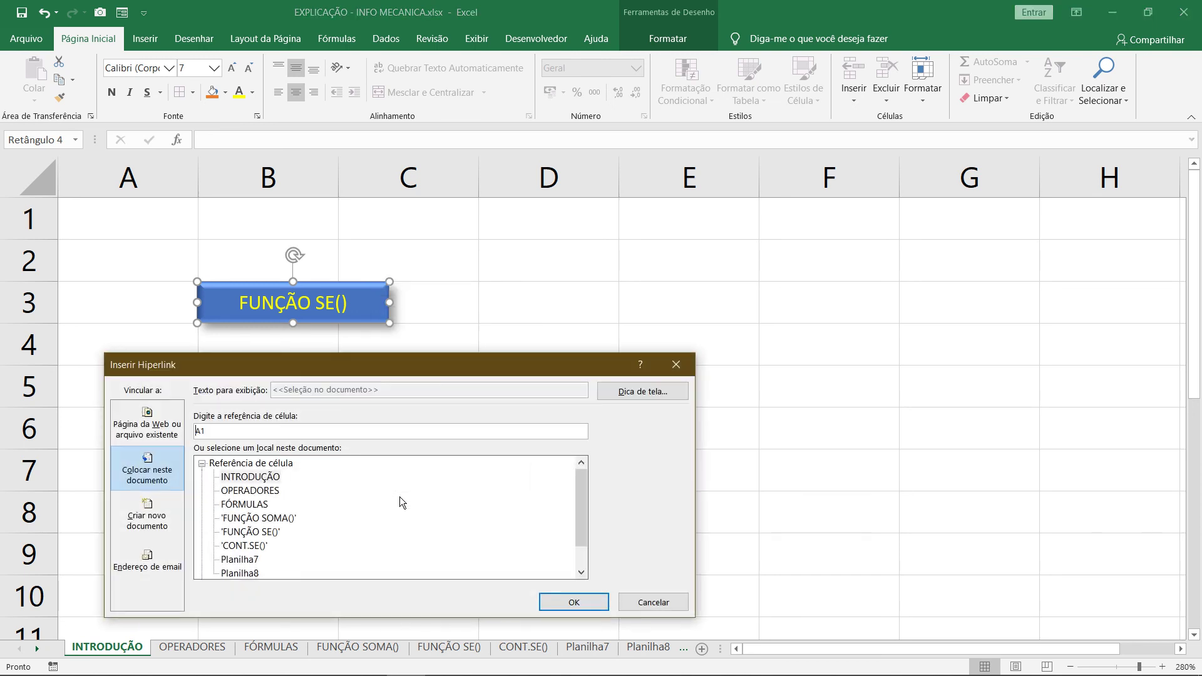
click(257, 532)
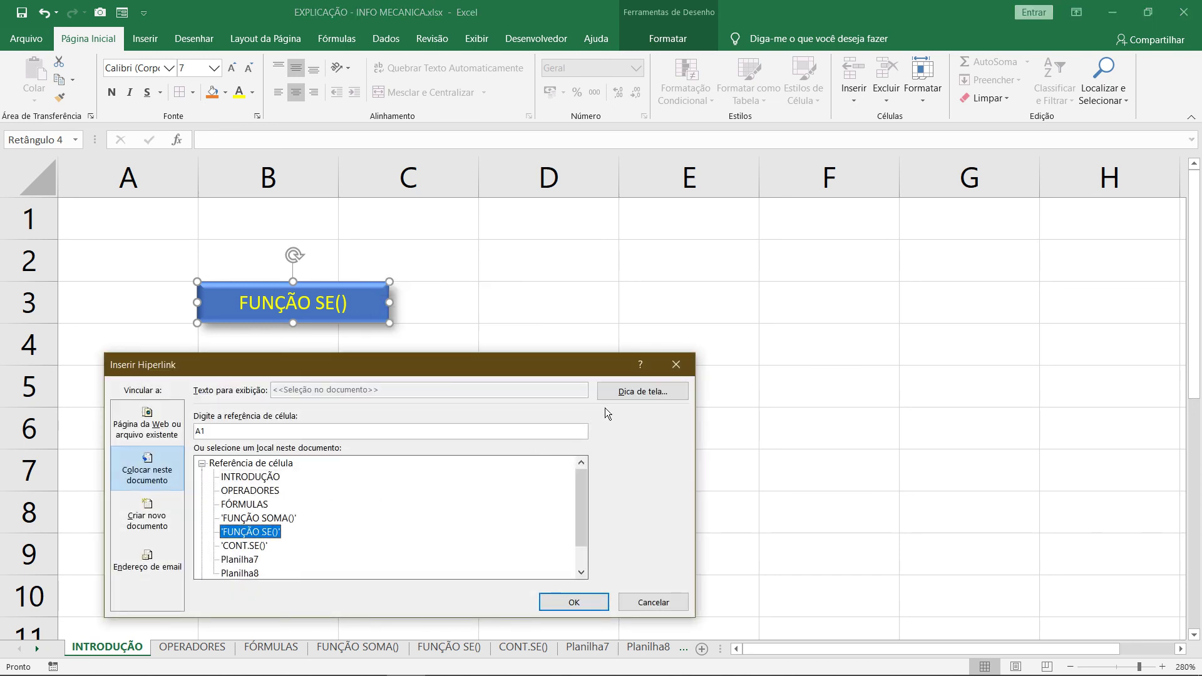
click(622, 396)
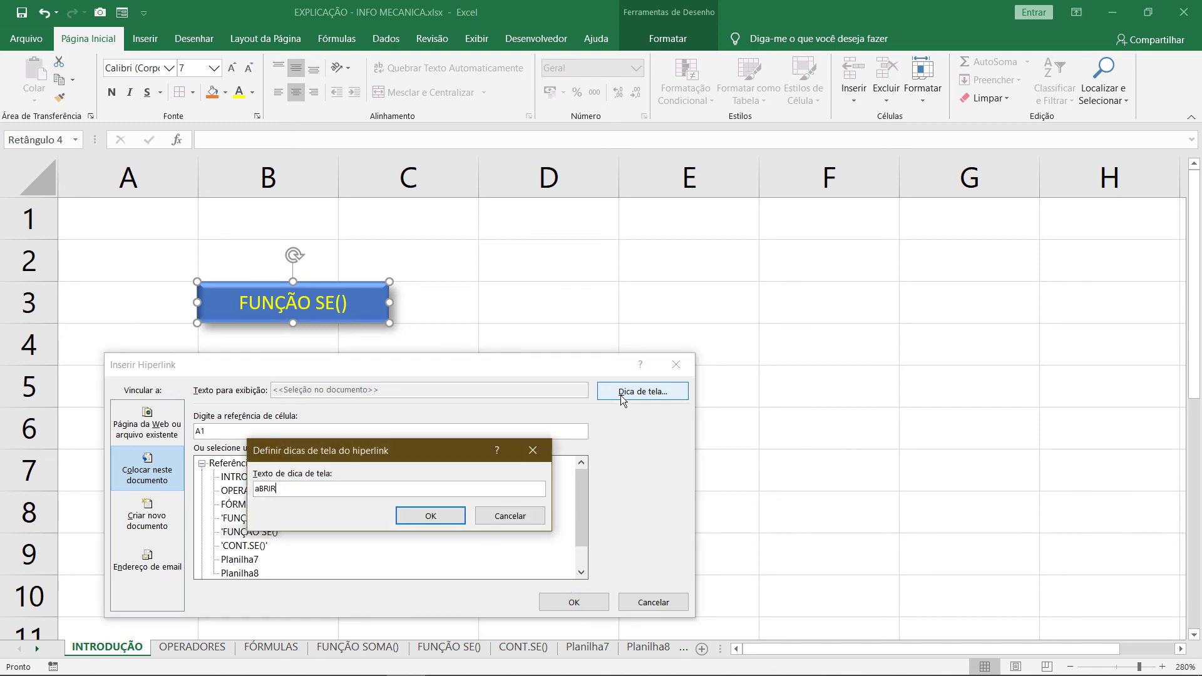
key(BackSpace)
key(BackSpace)
key(BackSpace)
key(BackSpace)
key(BackSpace)
key(Return)
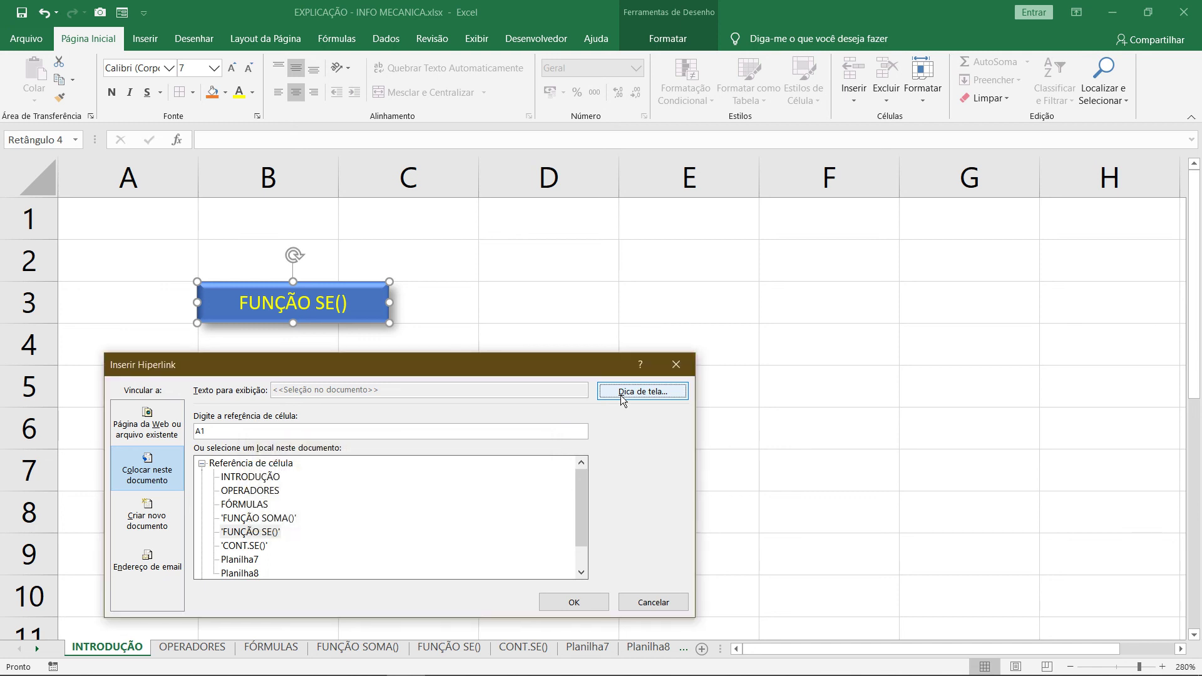
click(572, 602)
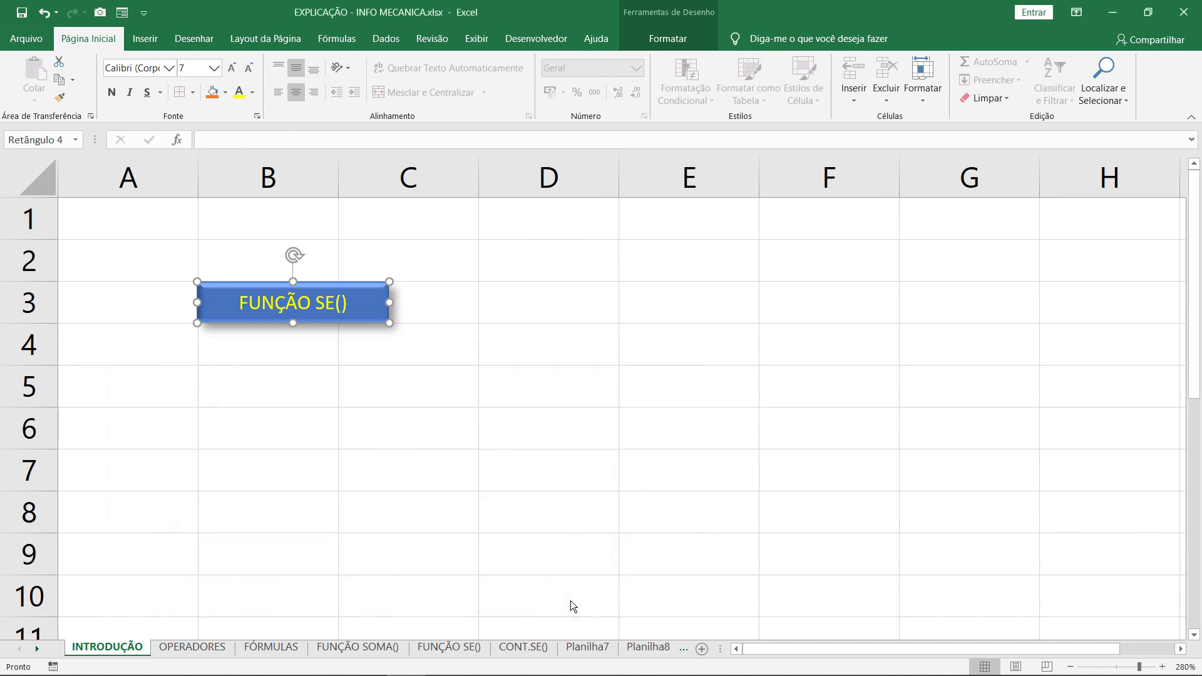
Test the rectangle's hyperlink by following it from the INTRODUÇÃO sheet.
click(560, 426)
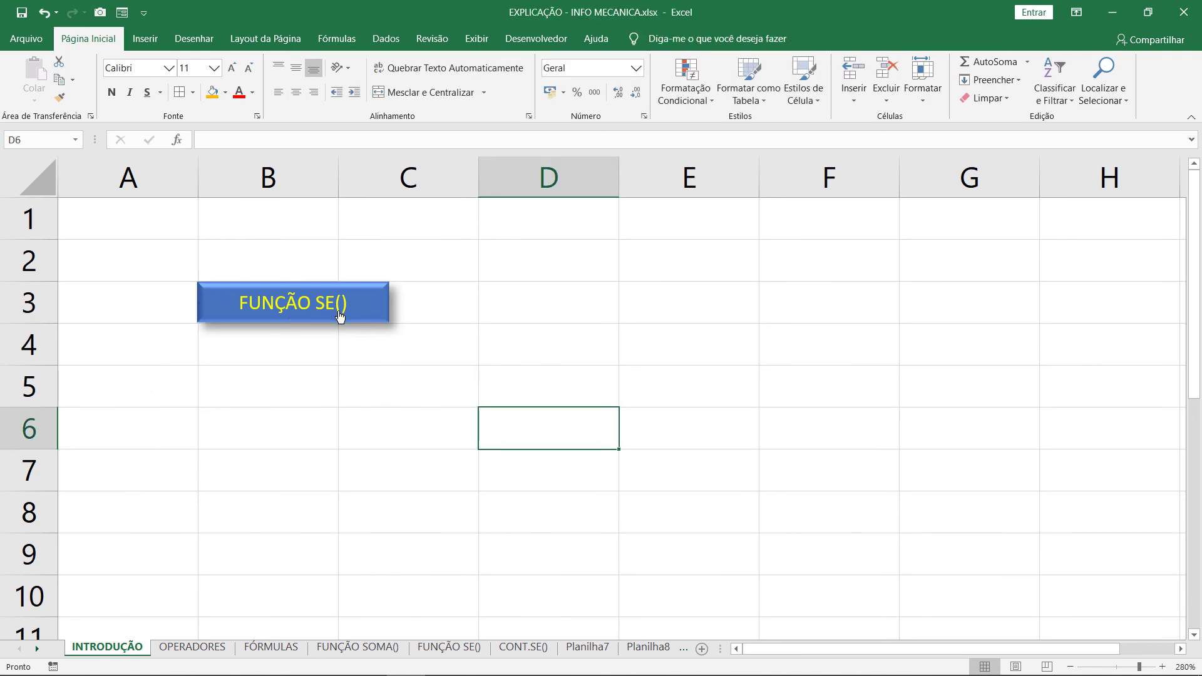
click(297, 305)
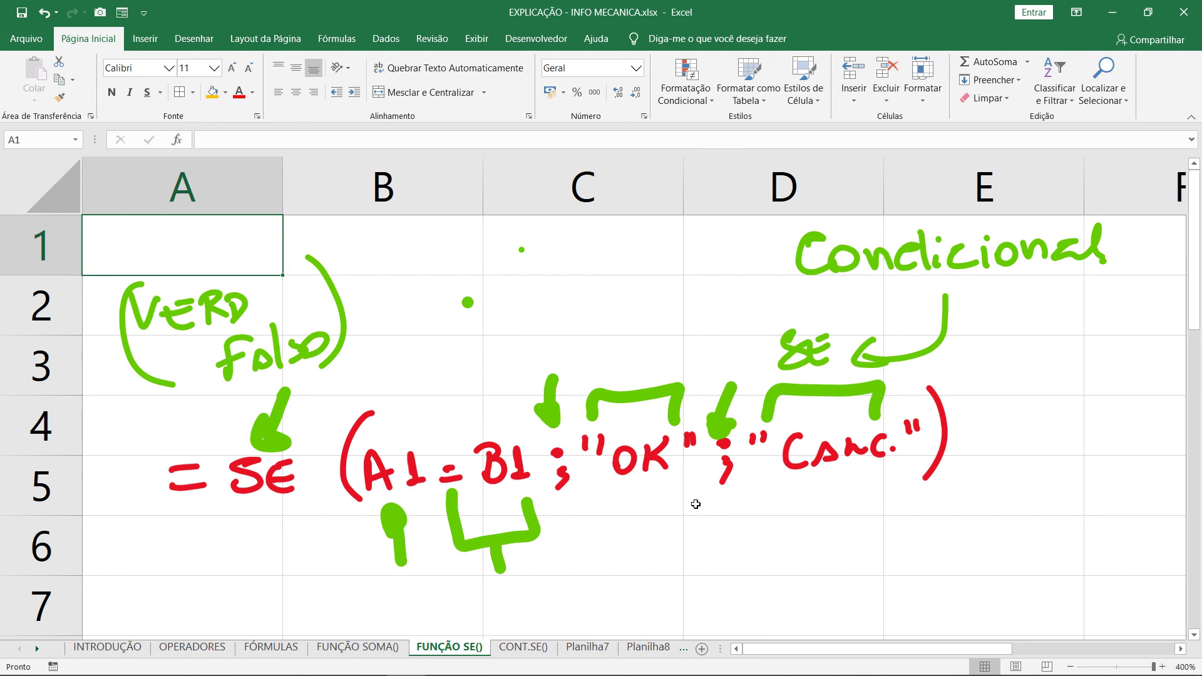
Insert a comment on cell E5 of Planilha8 reading "Este campo só recebe valores numéricos".
click(654, 651)
click(587, 355)
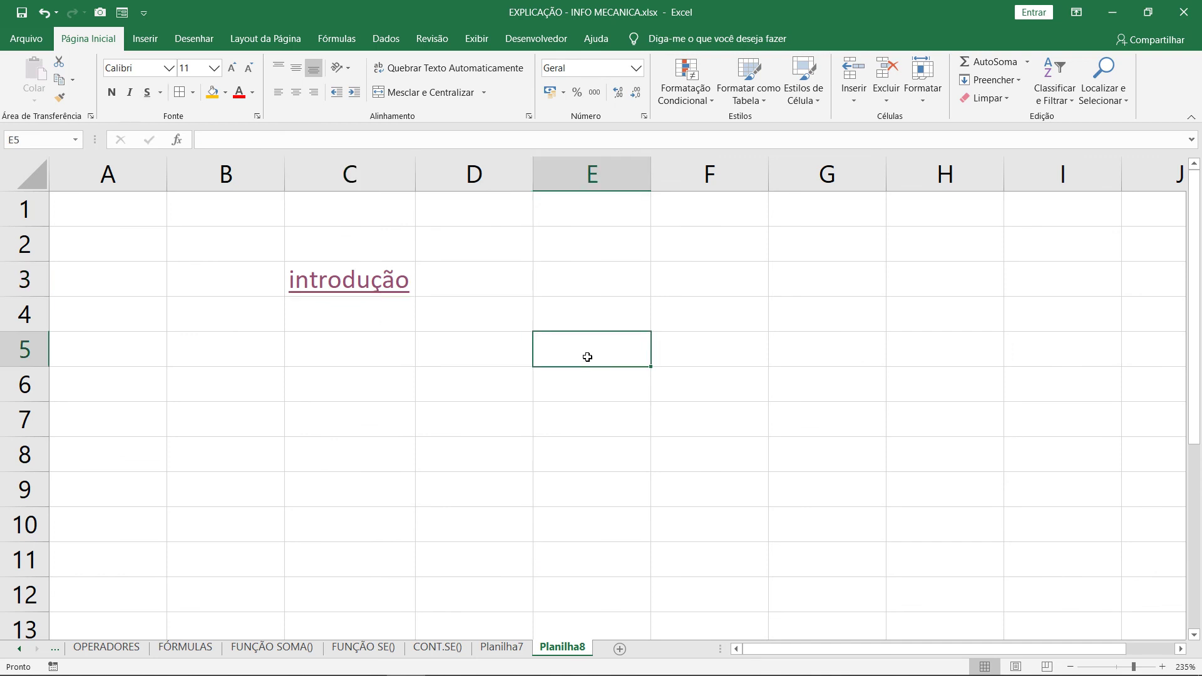
right_click(587, 357)
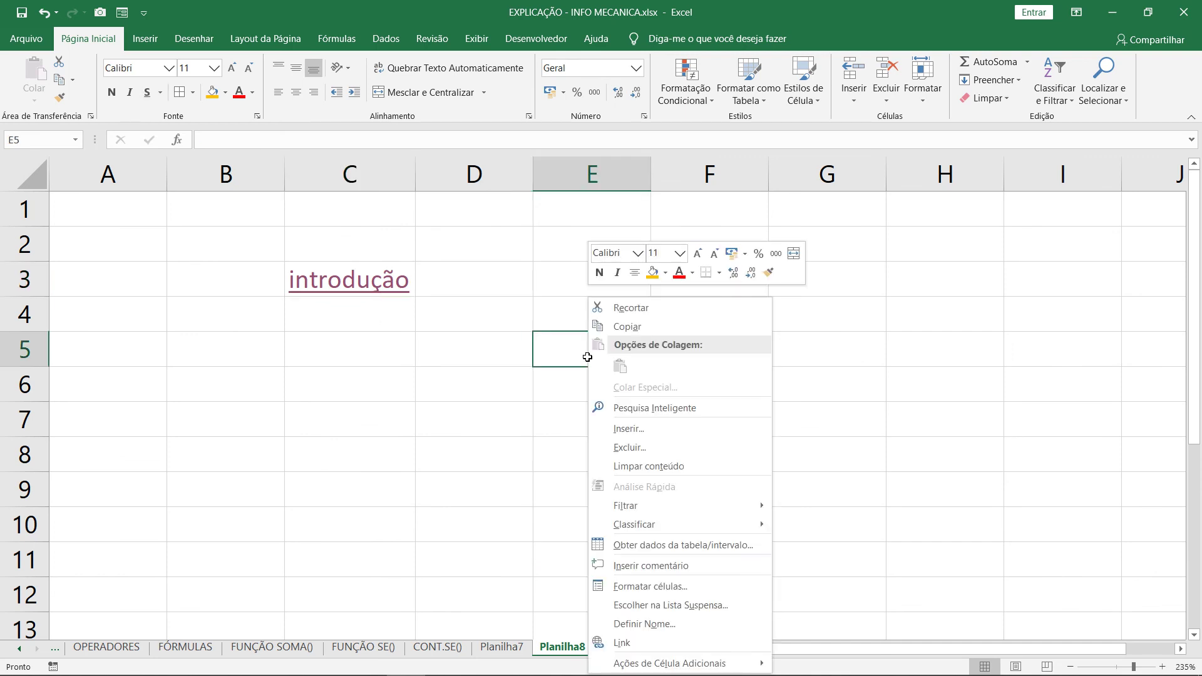
click(672, 567)
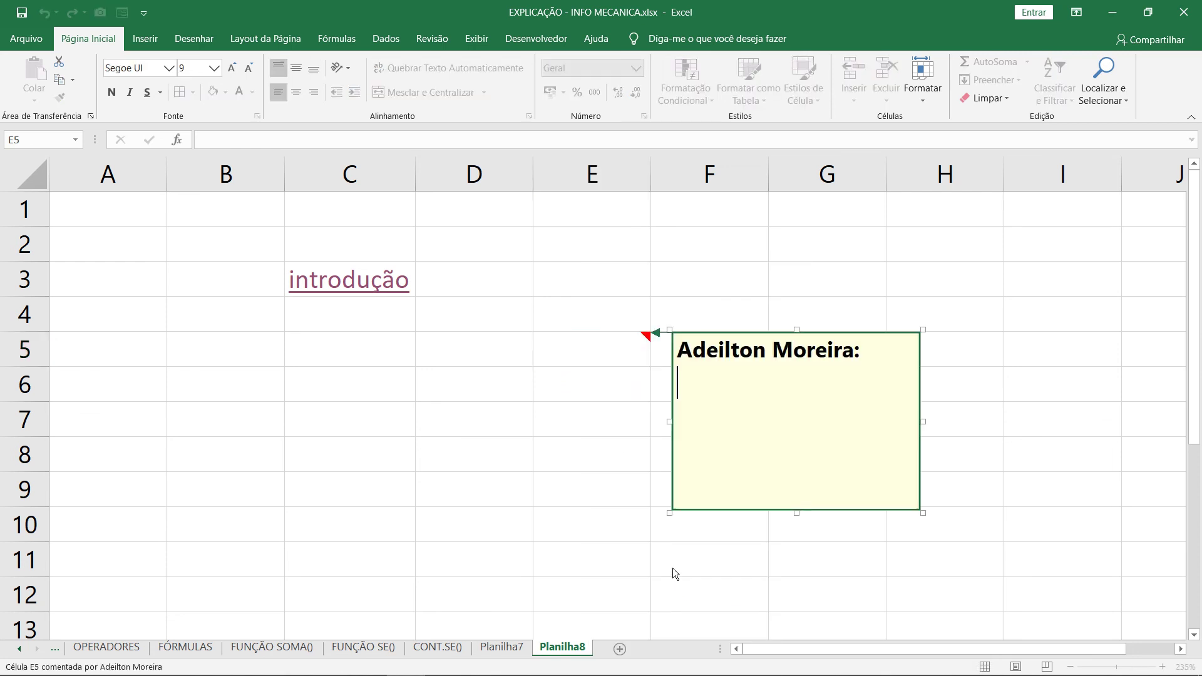
text(Este campo s)
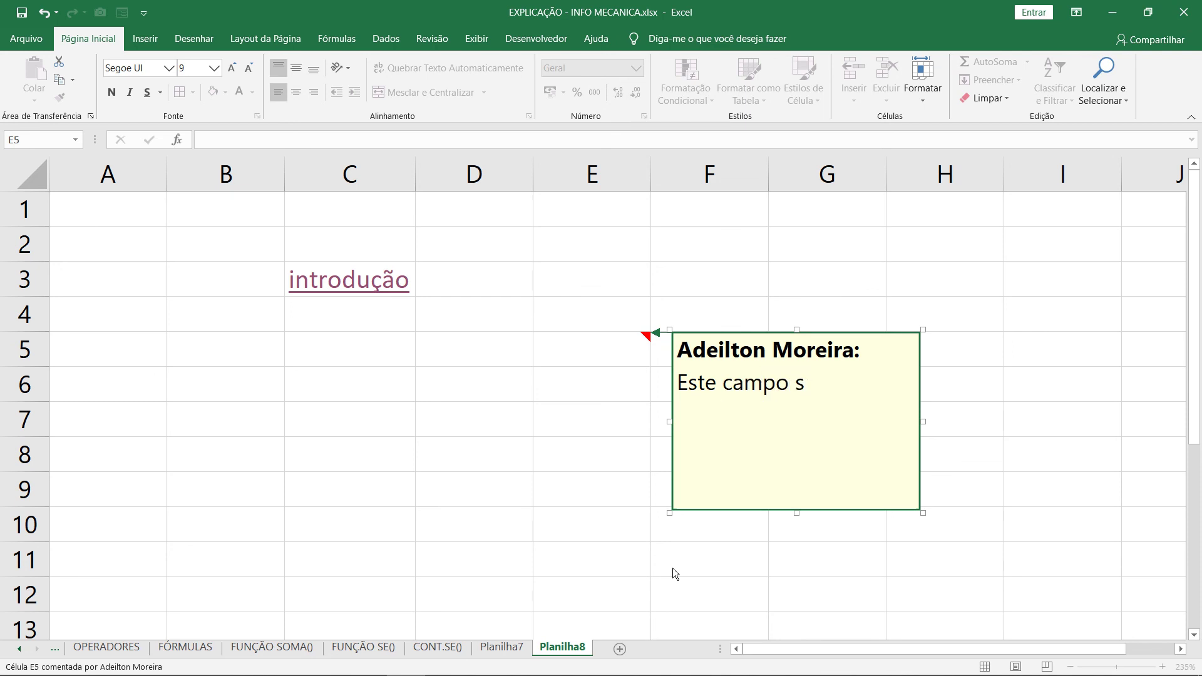
text(ó receber)
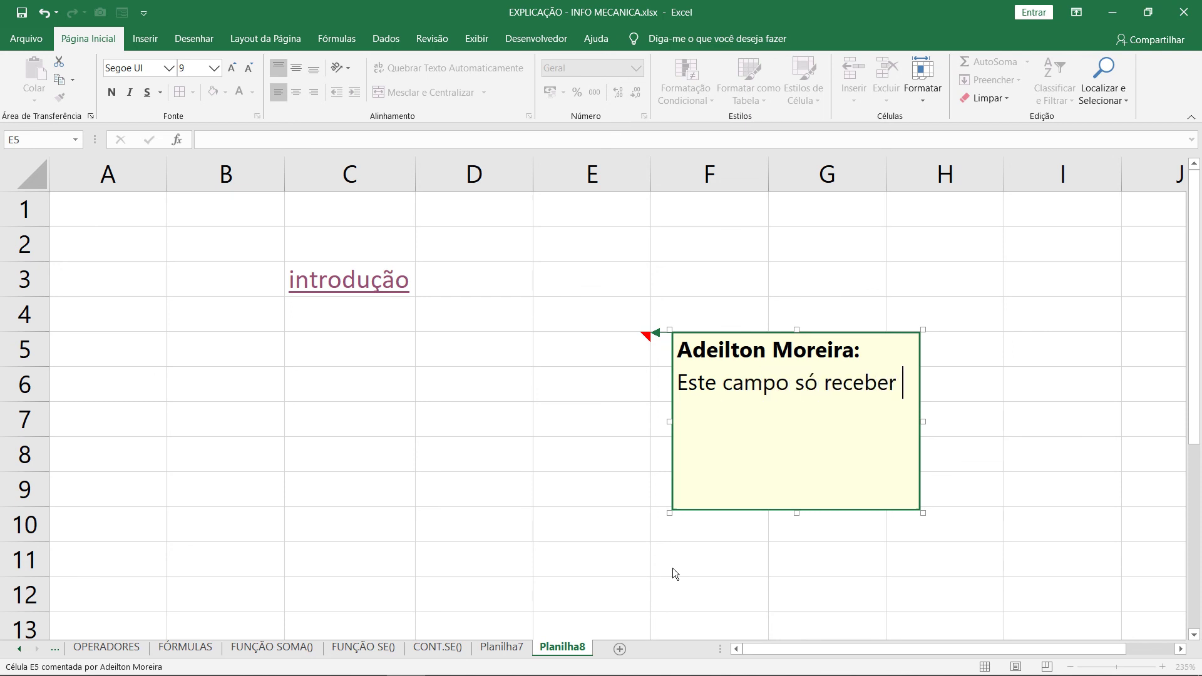
key(BackSpace)
key(BackSpace)
text(valores)
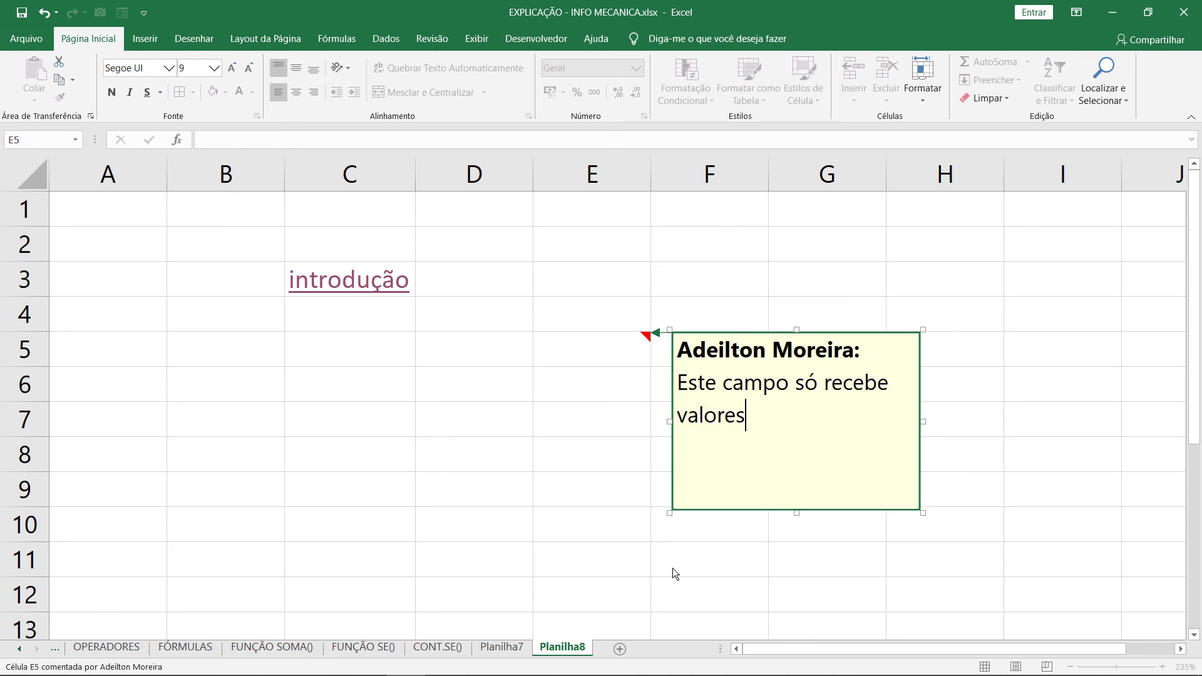
text( numéricos)
key(Return)
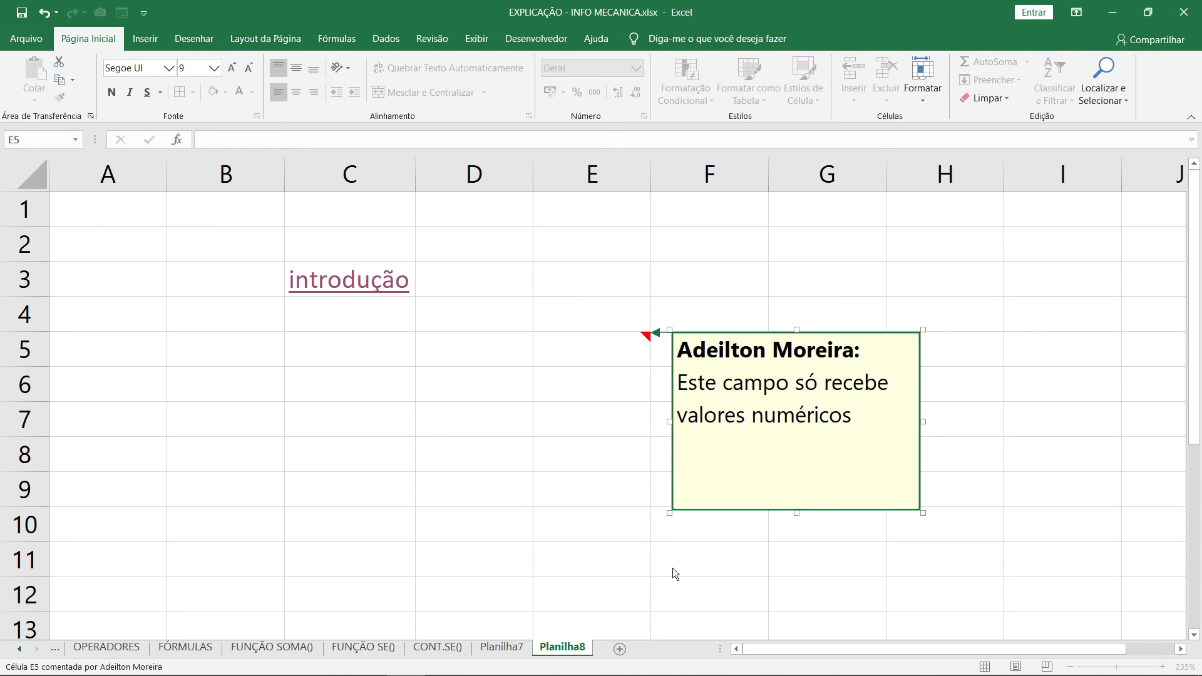
click(622, 404)
Add data validation to cell E5 allowing only whole numbers (Número inteiro) between 15 and 30.
click(611, 355)
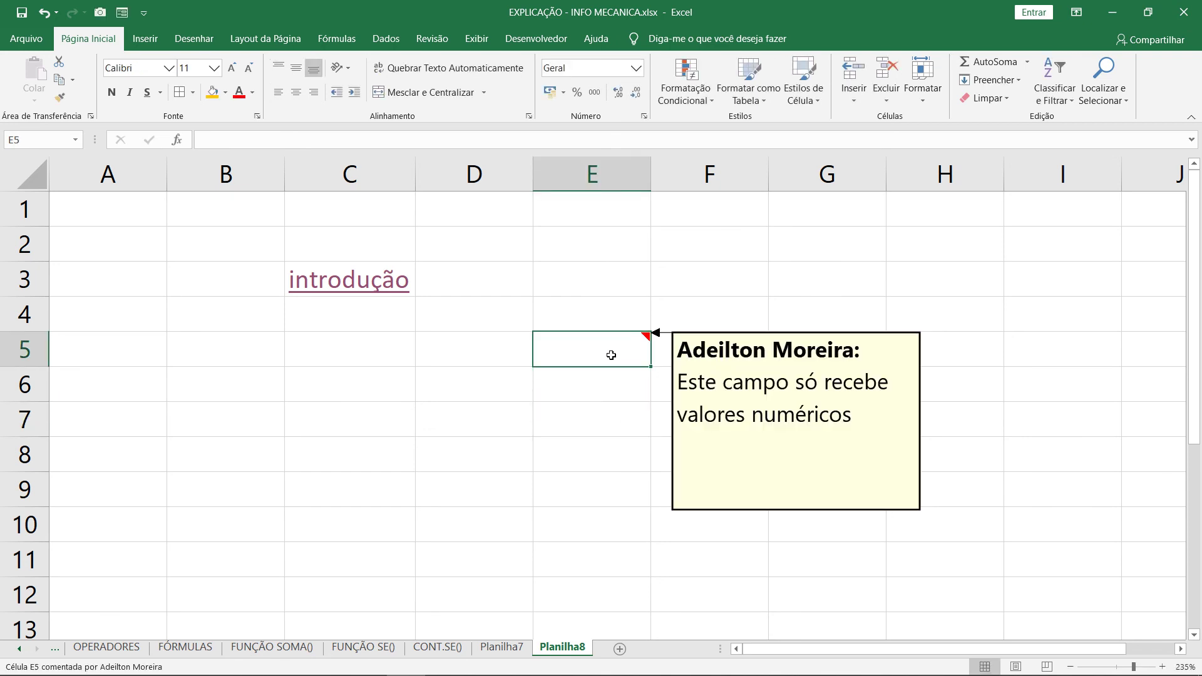
click(386, 39)
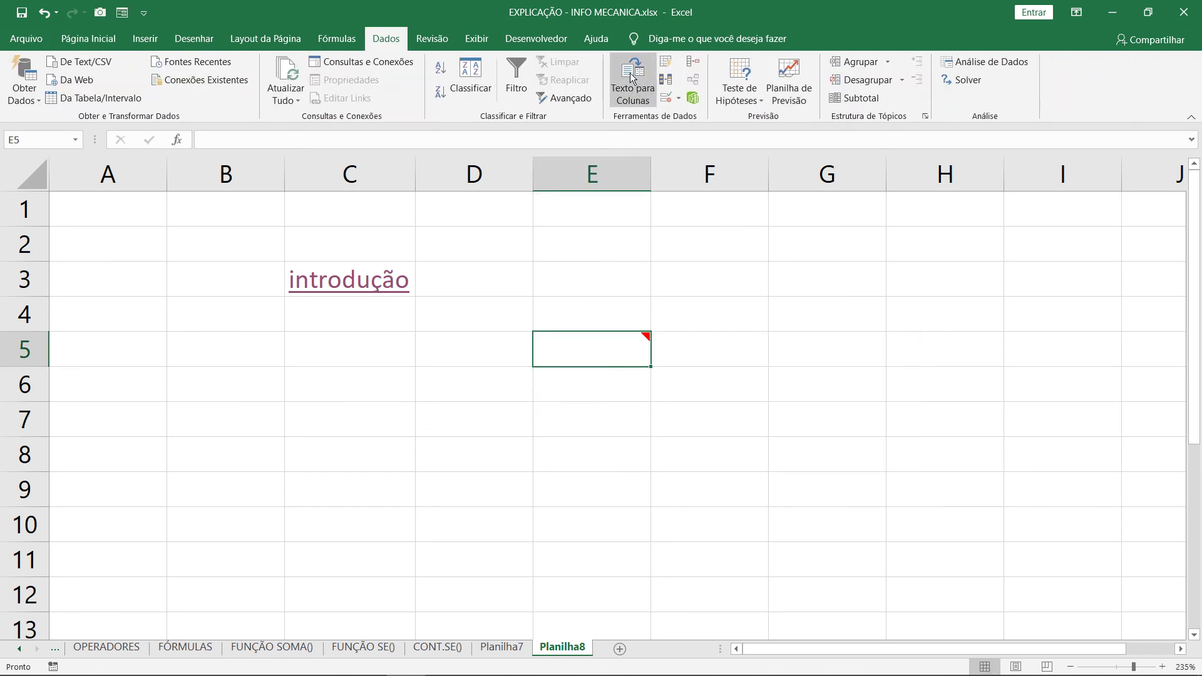
click(666, 98)
click(487, 283)
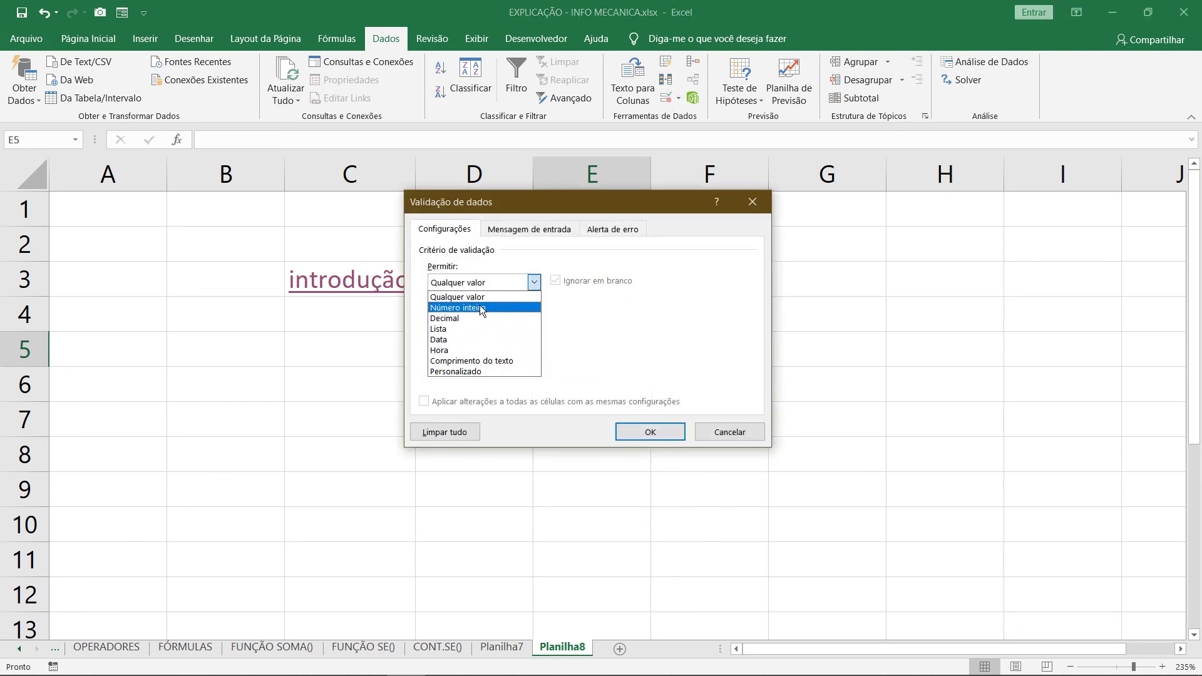
click(481, 308)
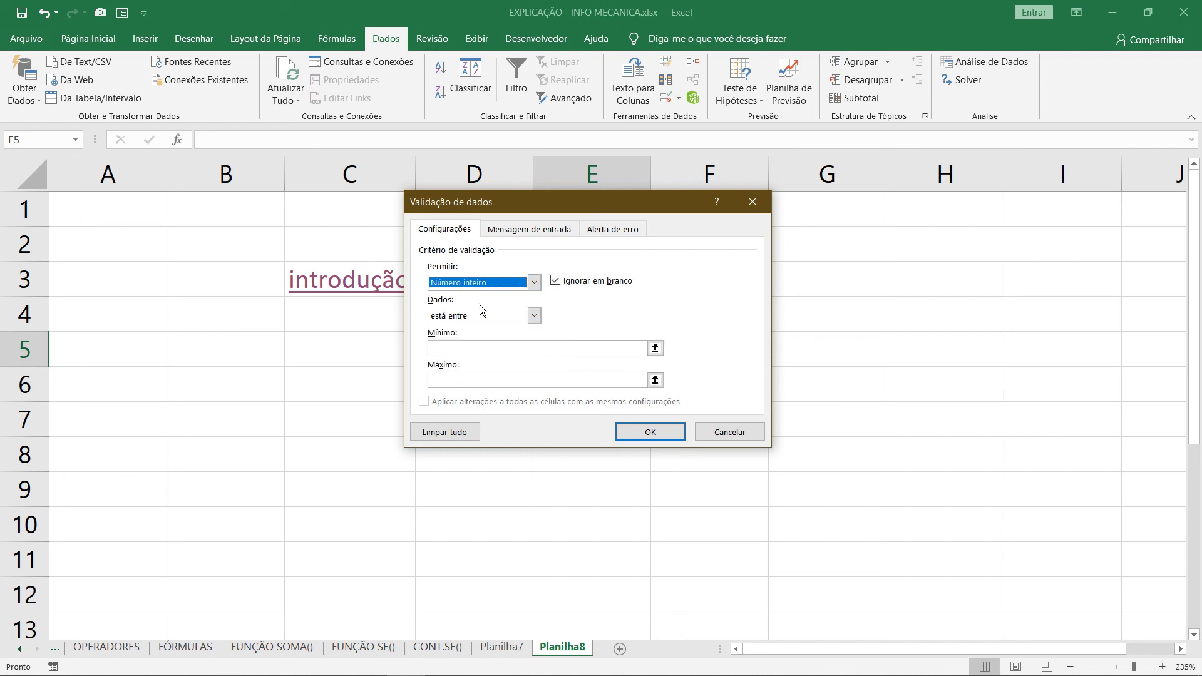
click(503, 314)
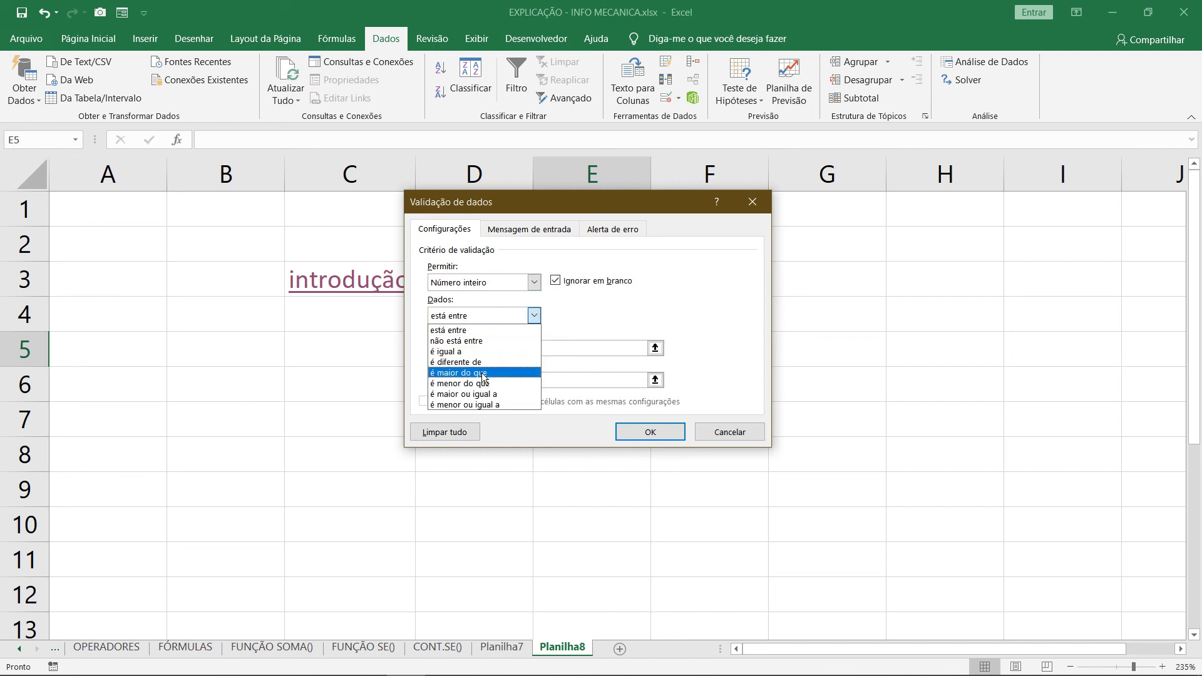
click(482, 330)
click(492, 349)
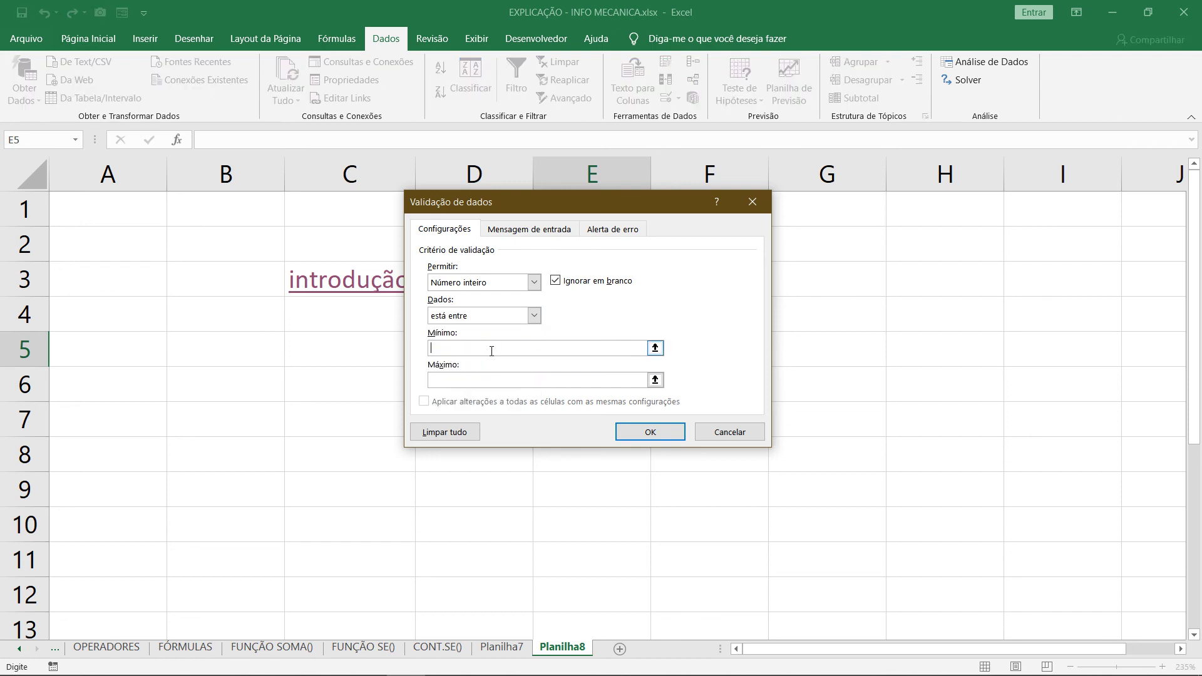
text(15)
click(490, 378)
text(30)
click(649, 434)
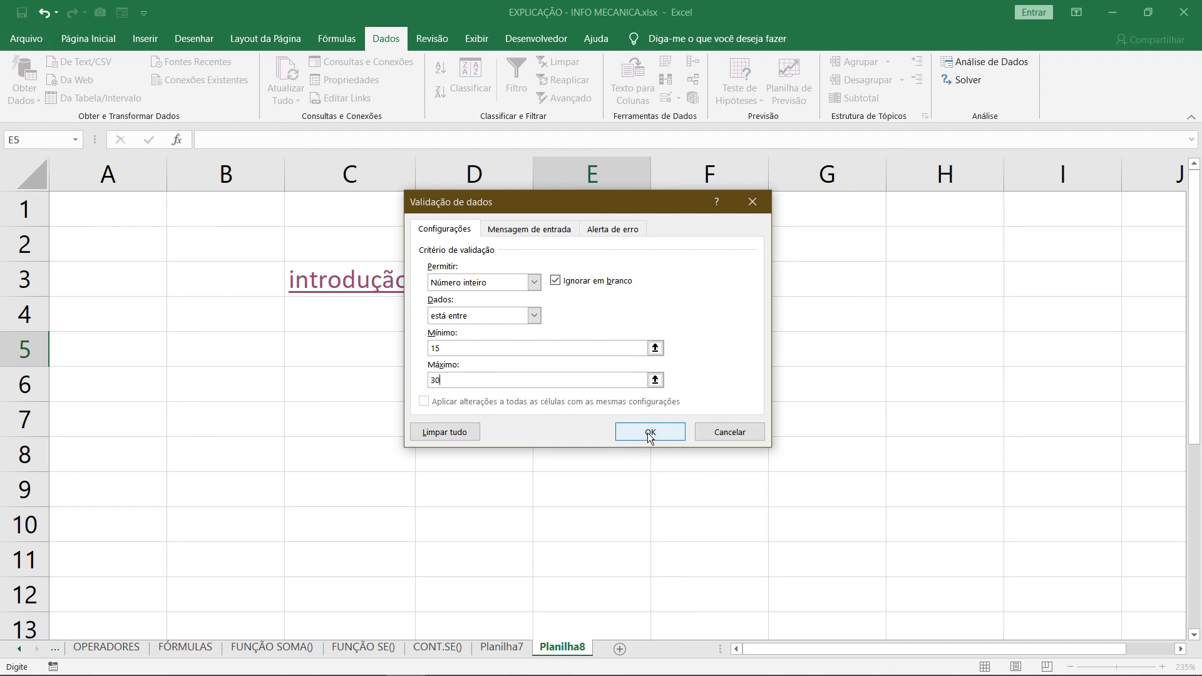
click(592, 423)
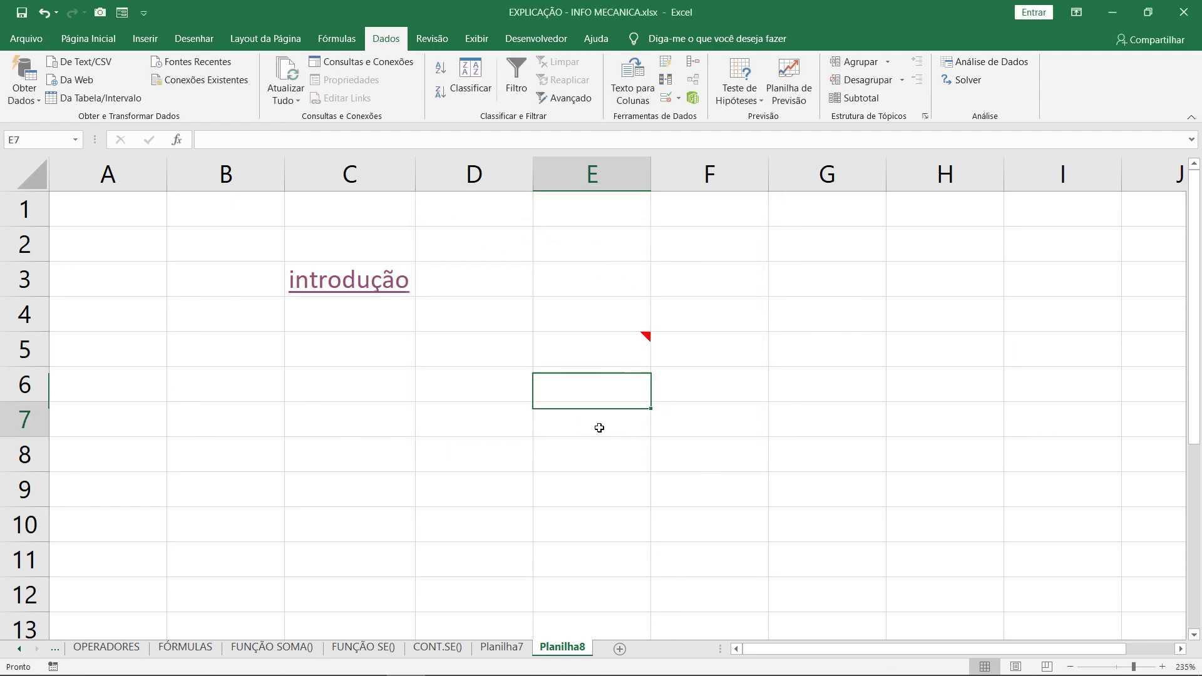
Enter 16 in cell E5 to test a value inside the allowed range.
click(573, 352)
mouse_move(573, 352)
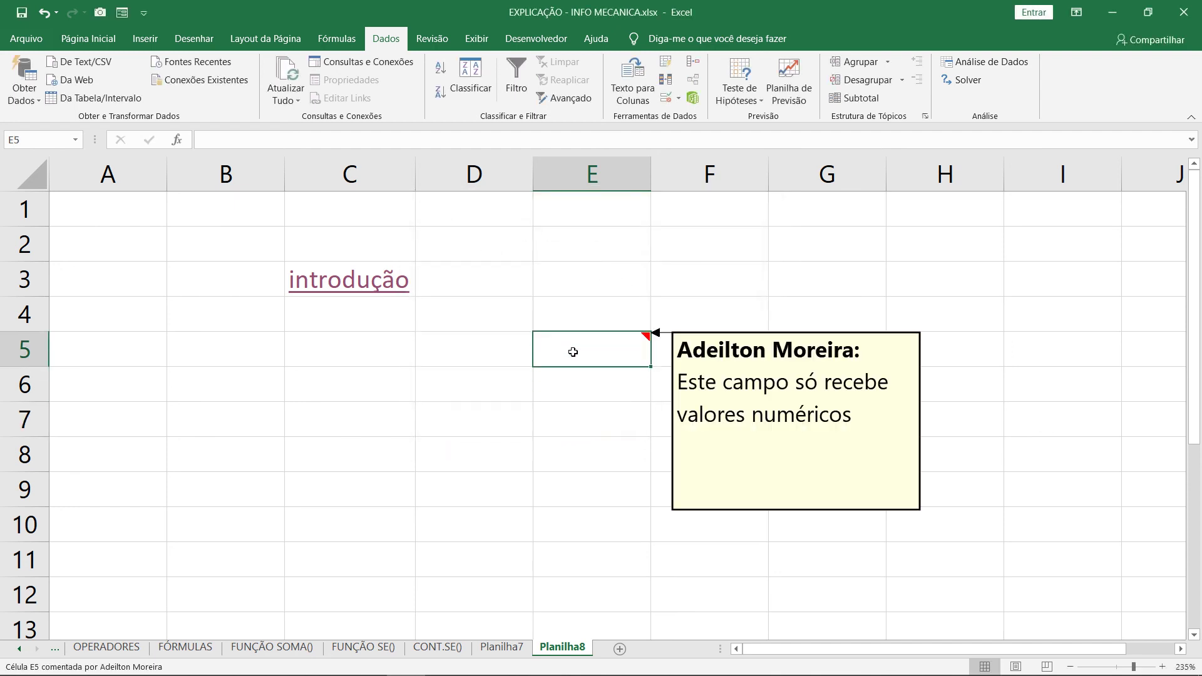
text(16)
key(Return)
Try to enter 14 in cell E5 to test the validation rule, and cancel the entry.
click(573, 352)
text(14)
key(Return)
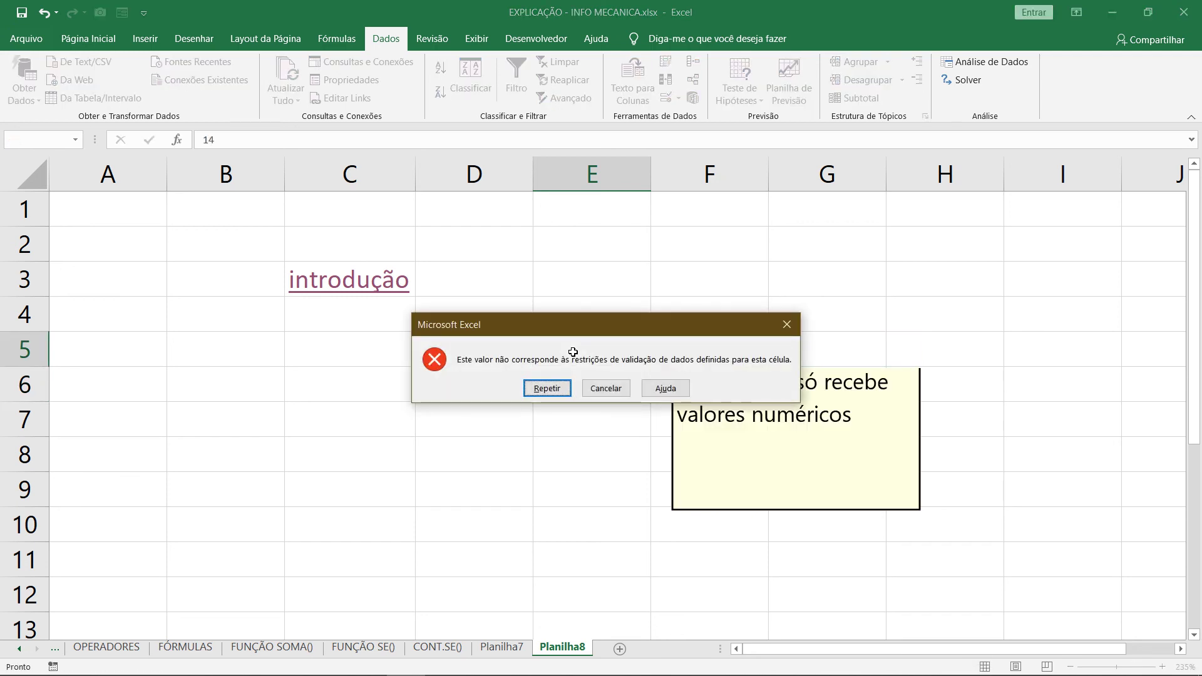
click(593, 390)
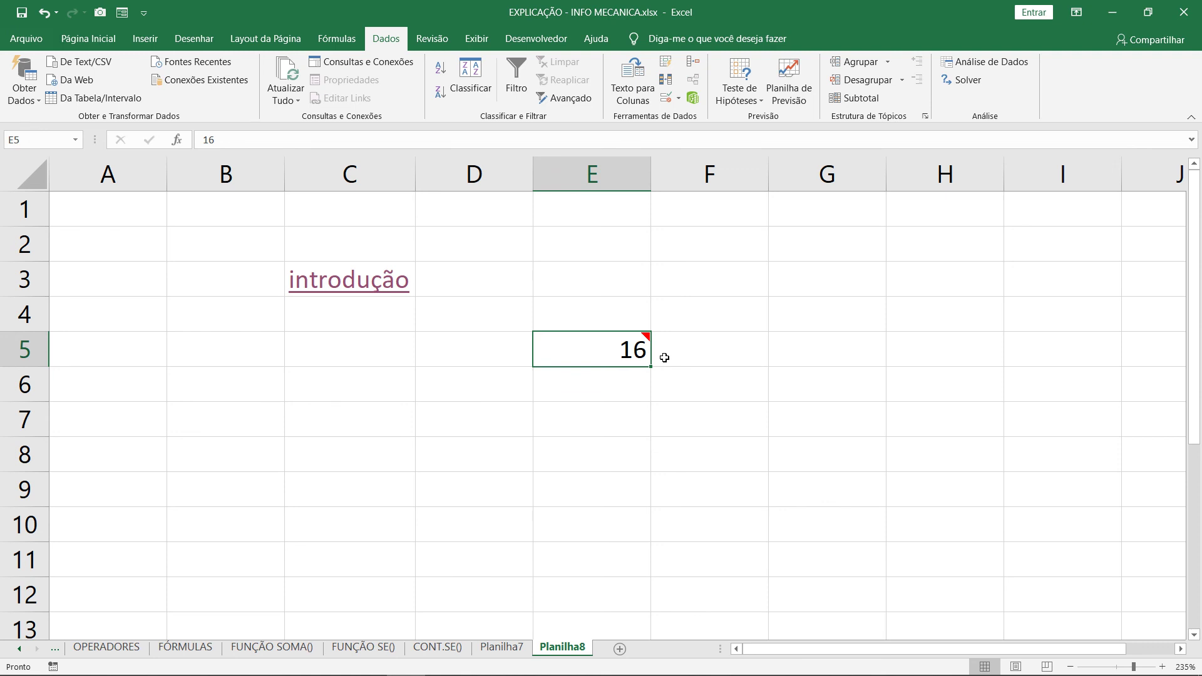
click(487, 409)
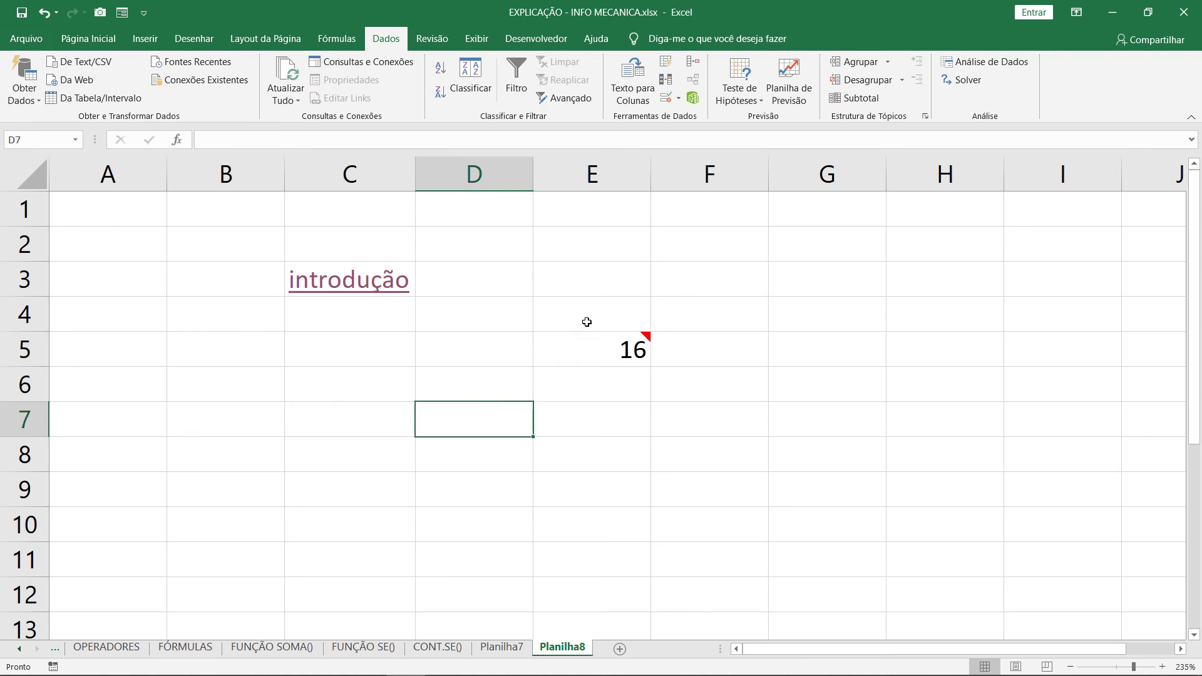
Enter the values 12, 34, 45, 23 and 9 across cells C7 to G7.
click(295, 433)
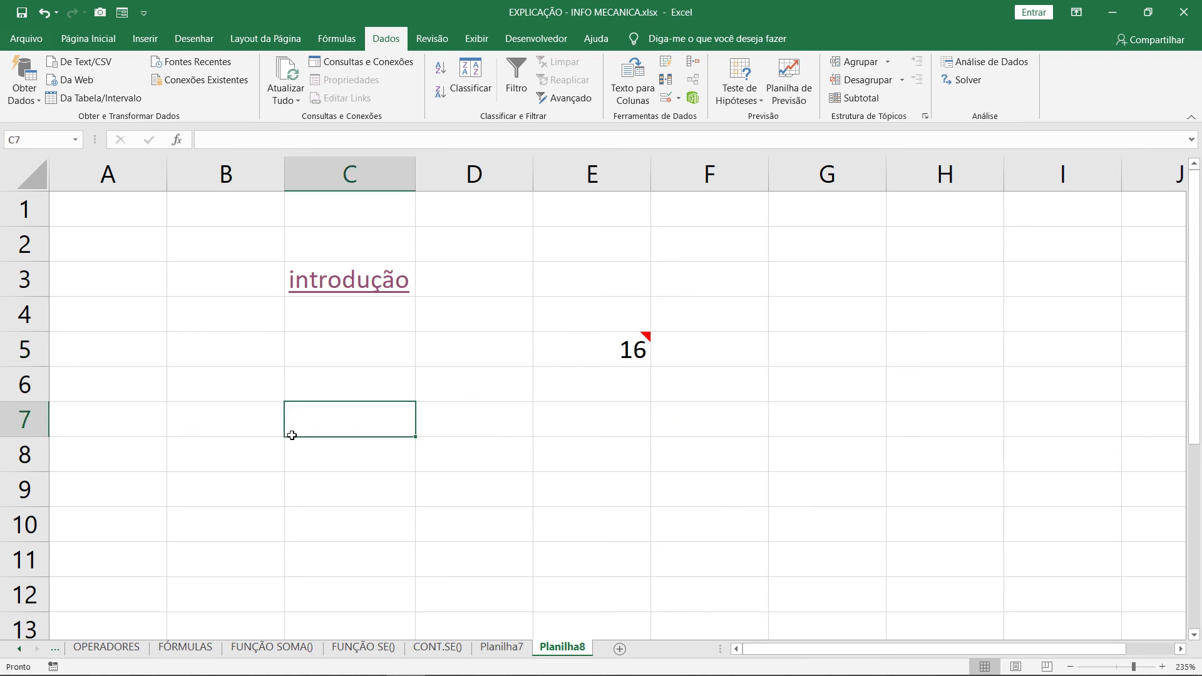
click(327, 451)
click(336, 421)
text(12)
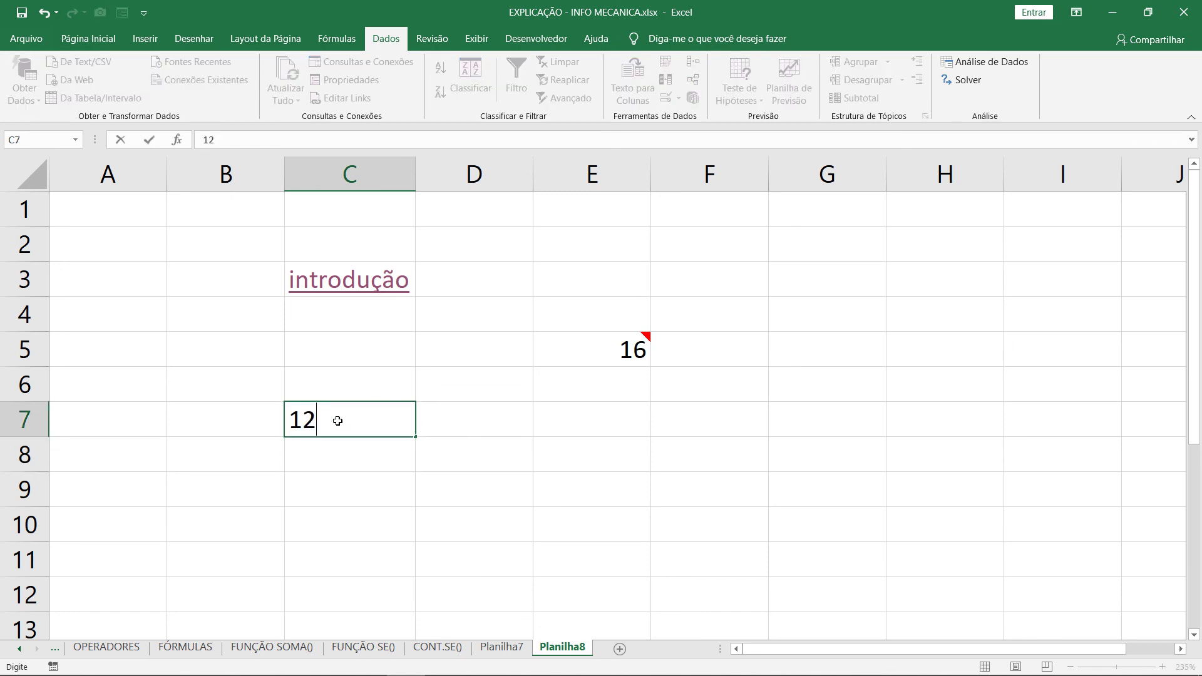
key(Tab)
text(34)
key(Tab)
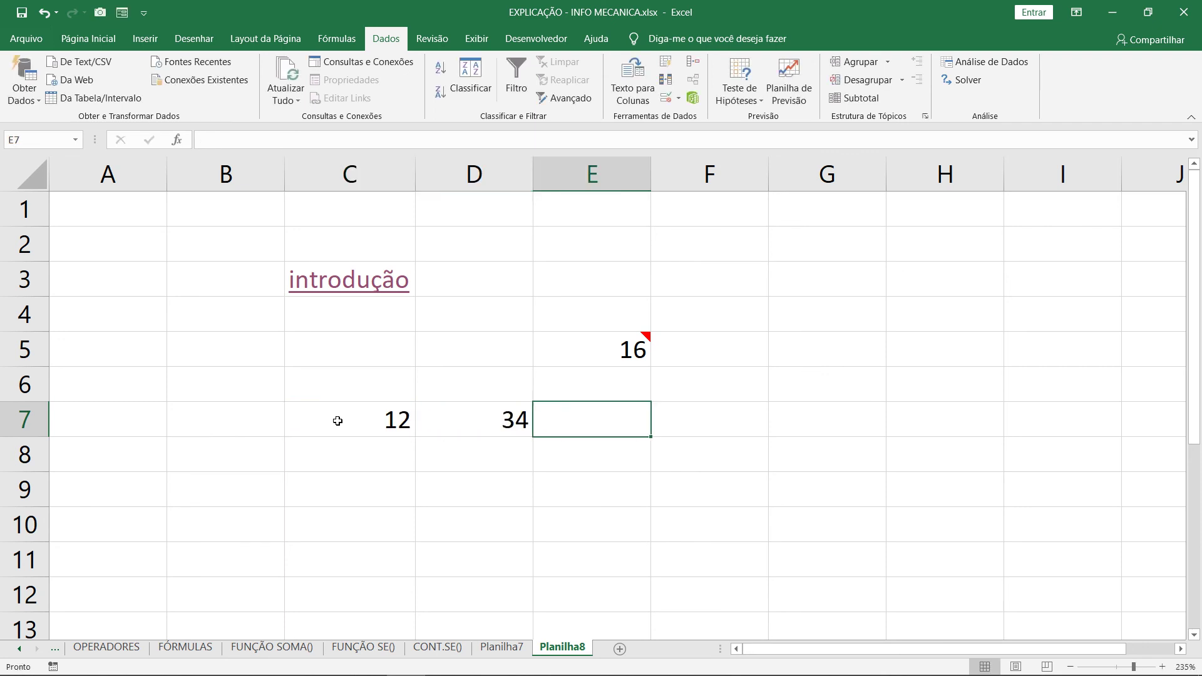
text(45)
key(Tab)
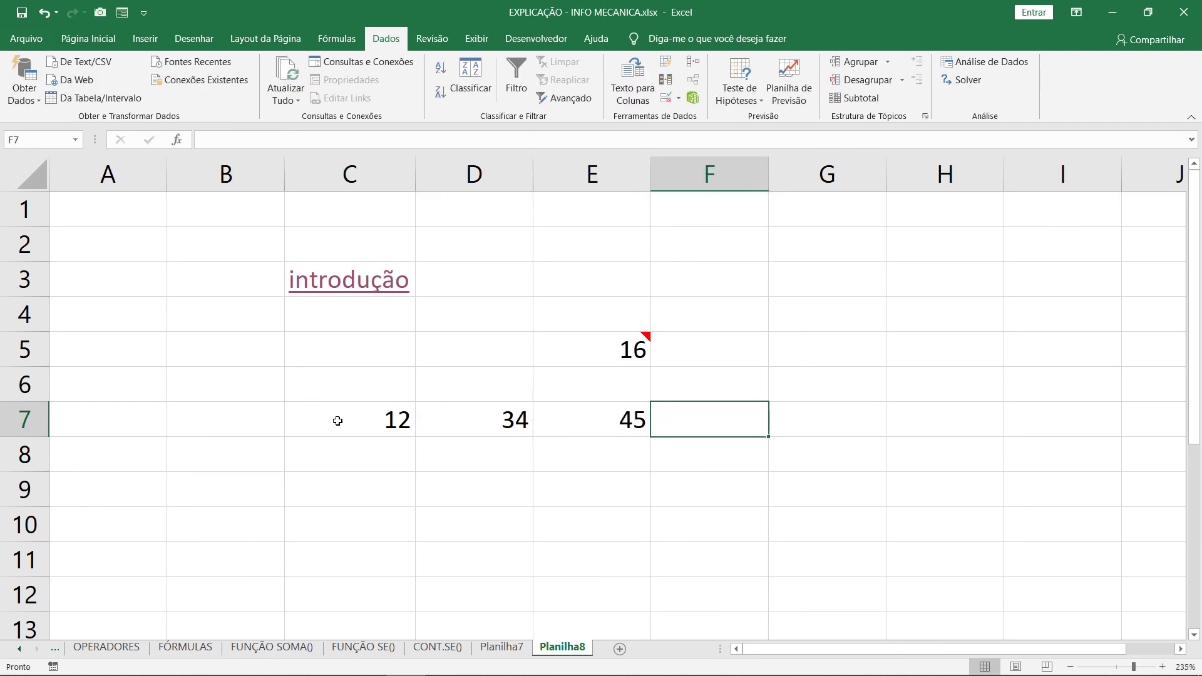
text(23)
key(Tab)
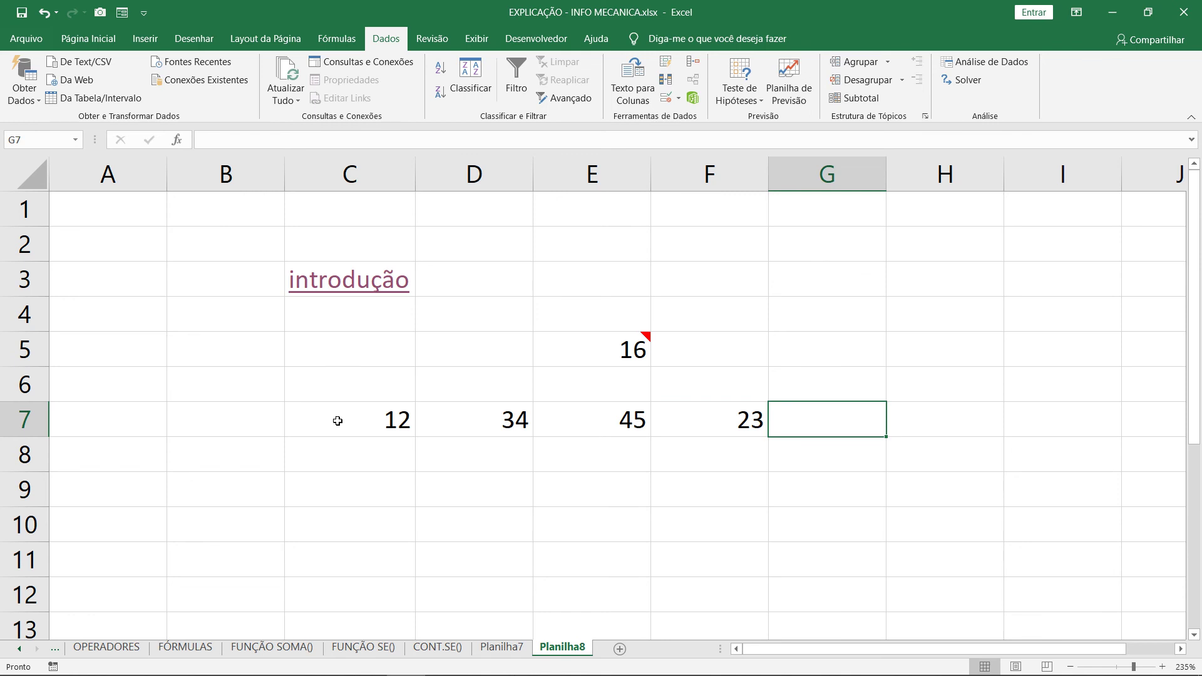
text(9)
key(Tab)
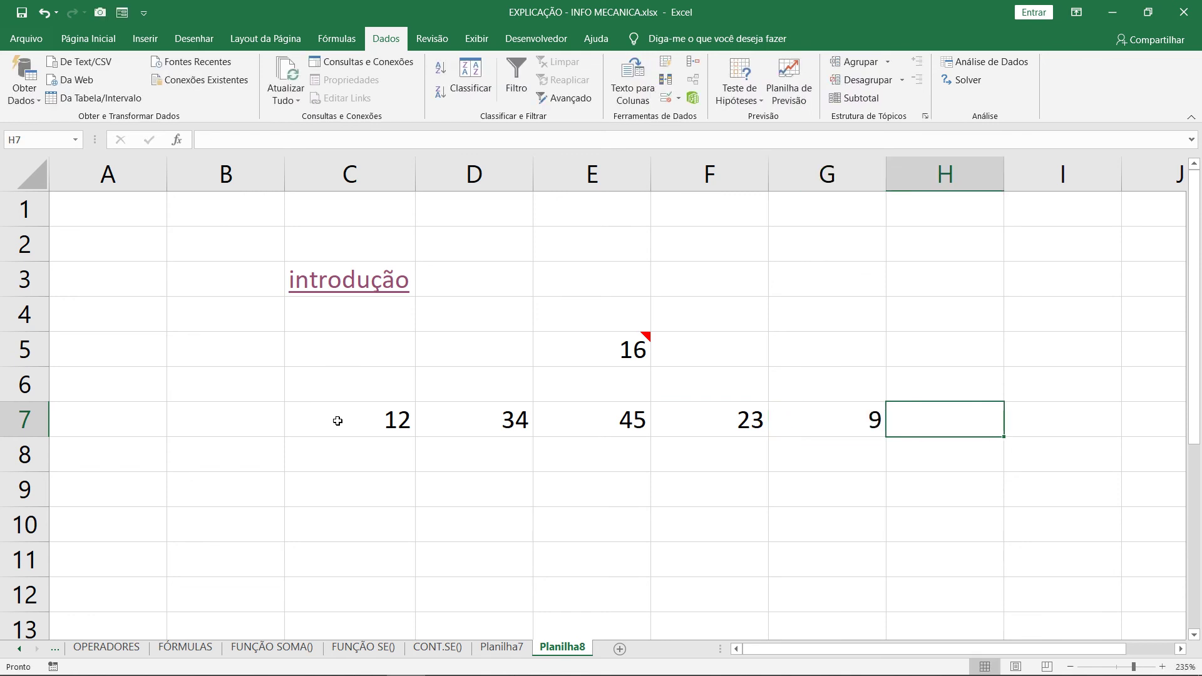
Insert a column sparkline (Minigráfico de Coluna) in cell C8 based on the data range C7:G7.
drag(330, 424, 823, 421)
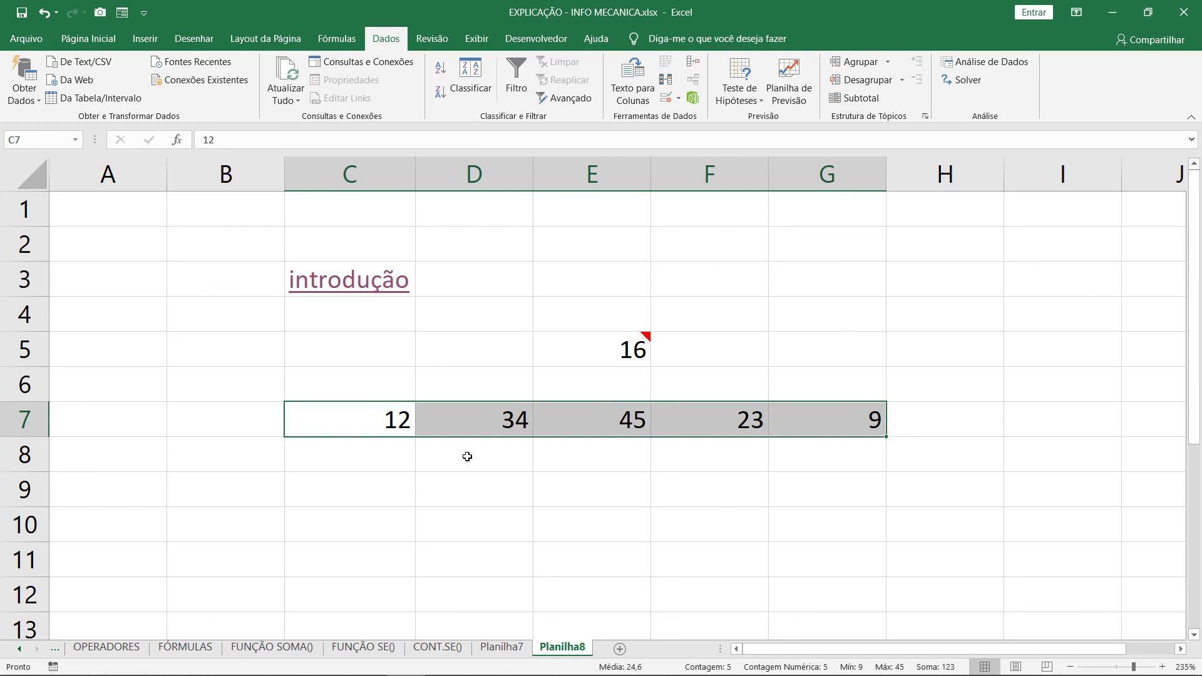
click(405, 456)
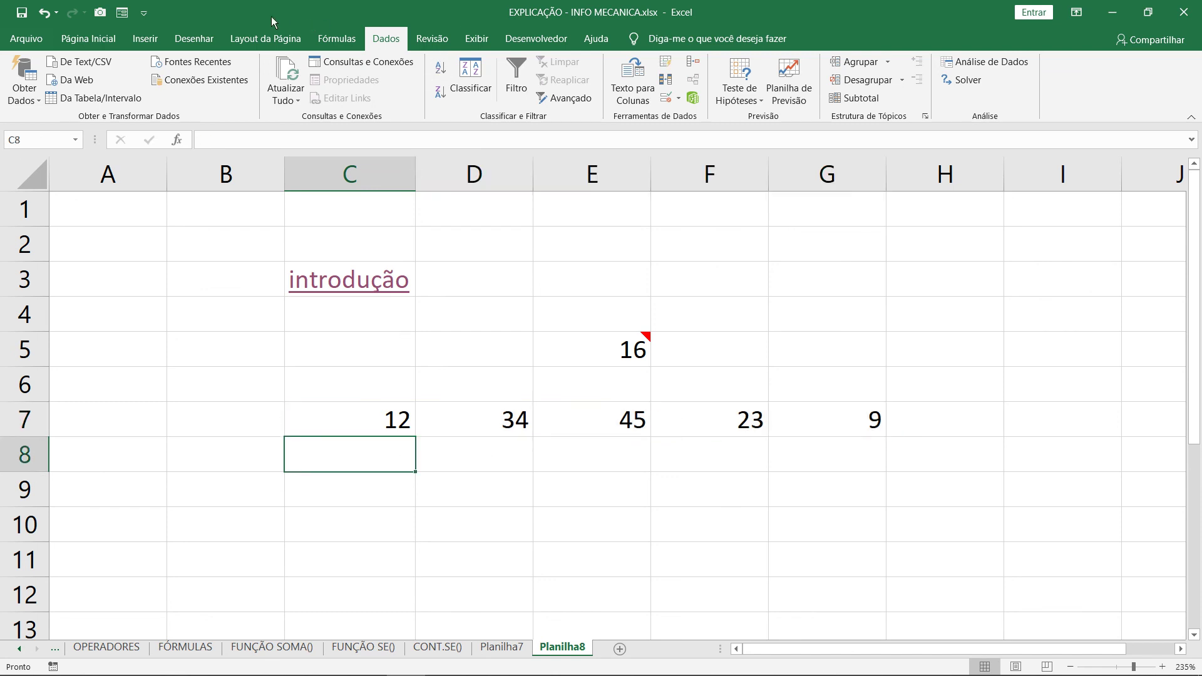
click(145, 38)
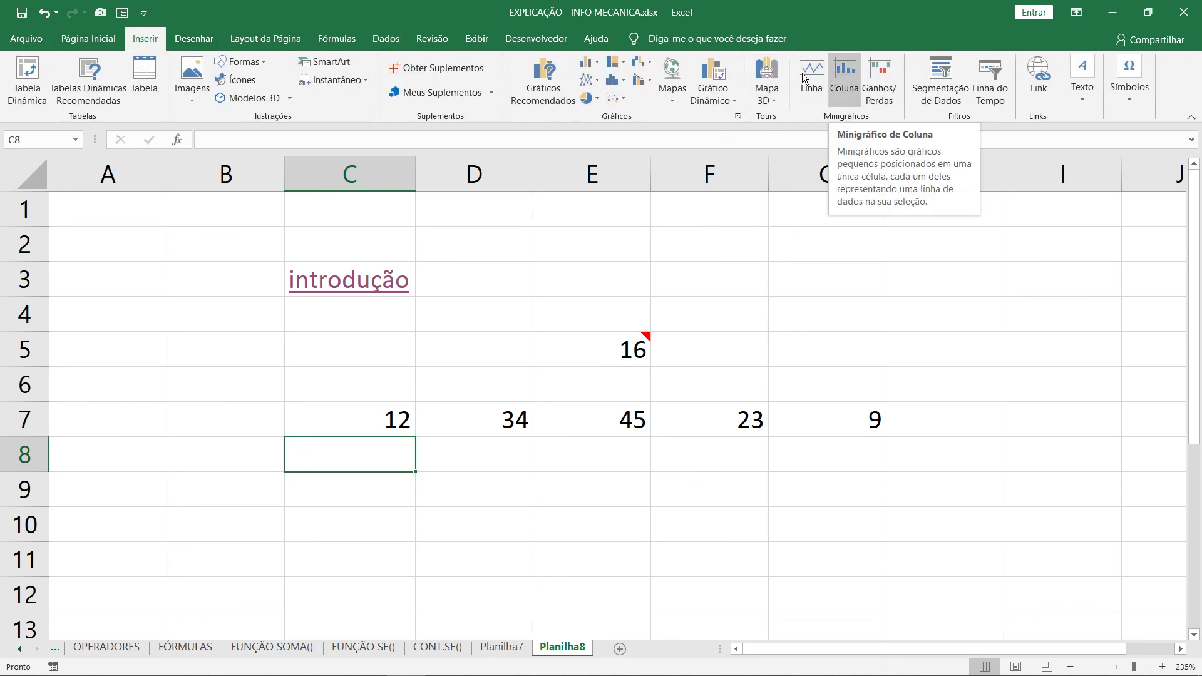
click(836, 77)
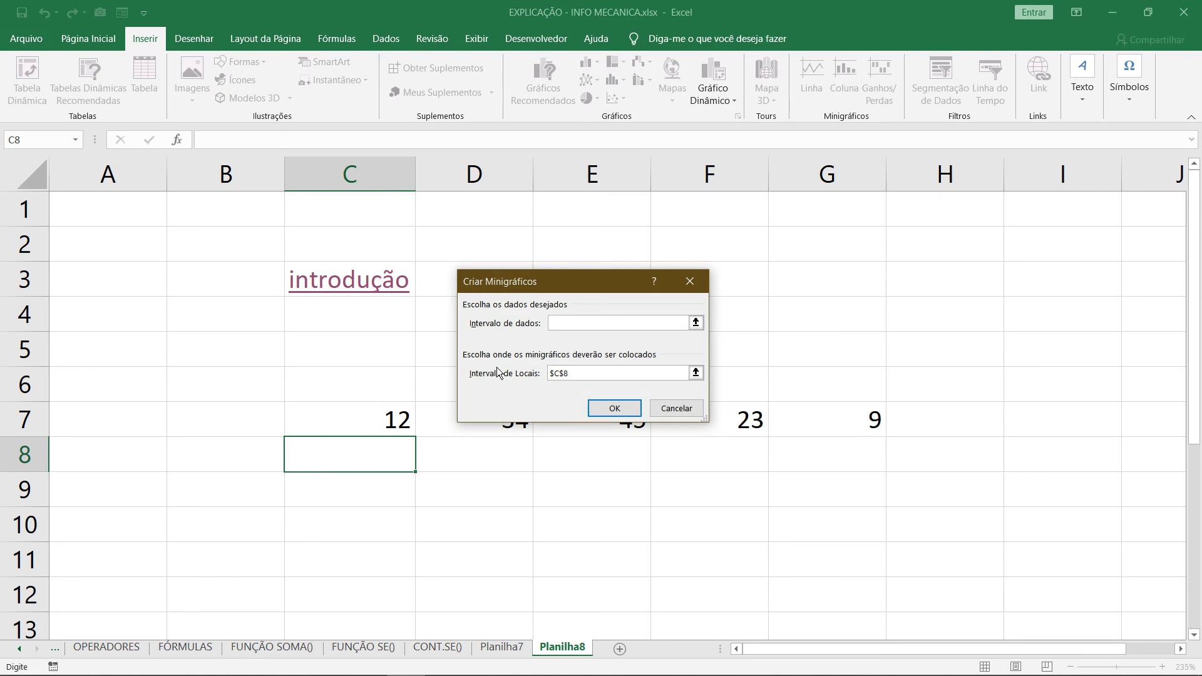
drag(347, 413, 809, 411)
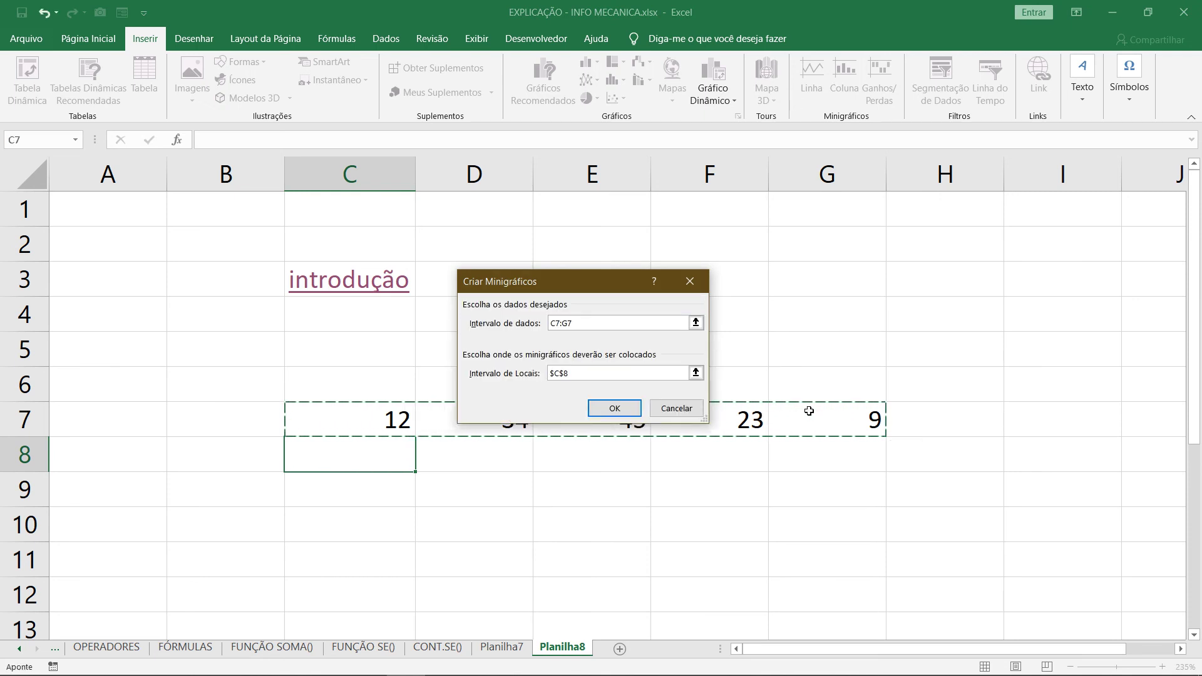
click(599, 372)
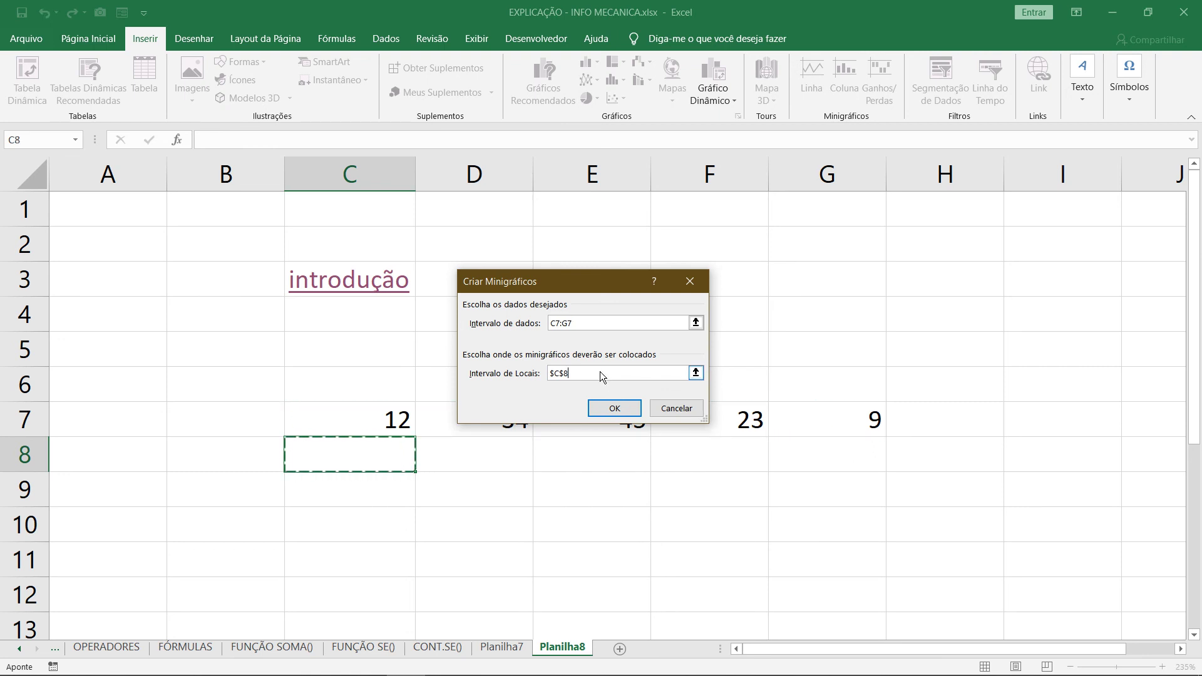
click(602, 411)
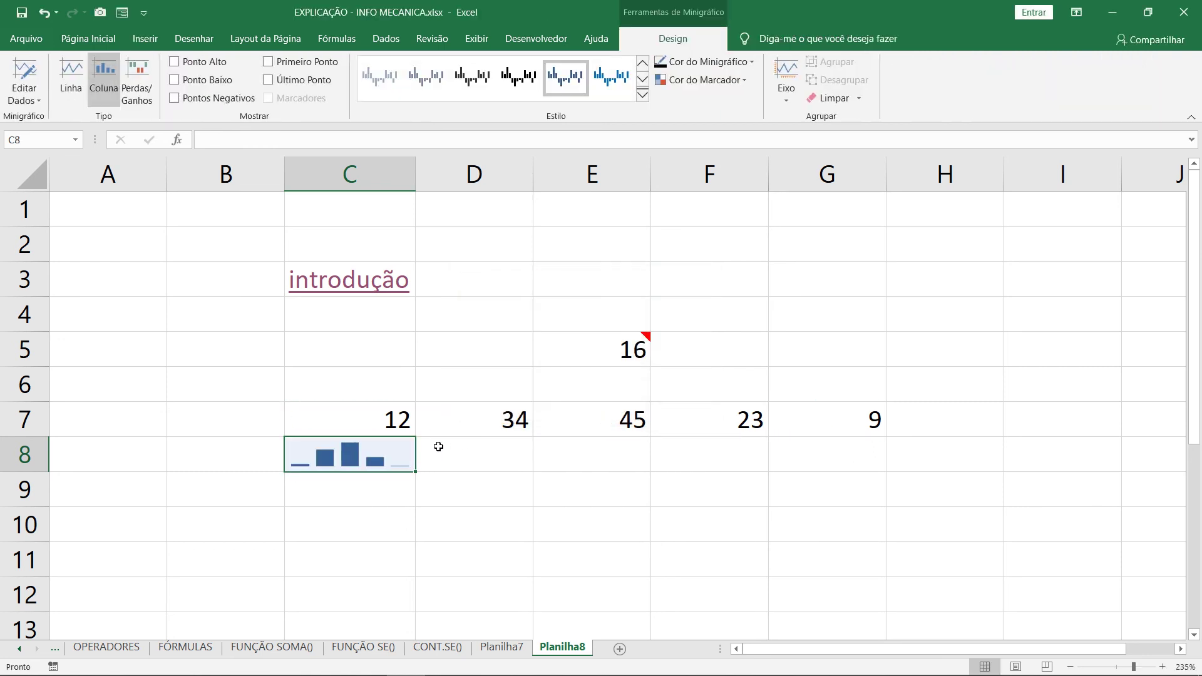
Merge and center cells C8:G8 across the sparkline and make row 8 almost three times as tall.
drag(401, 455, 770, 443)
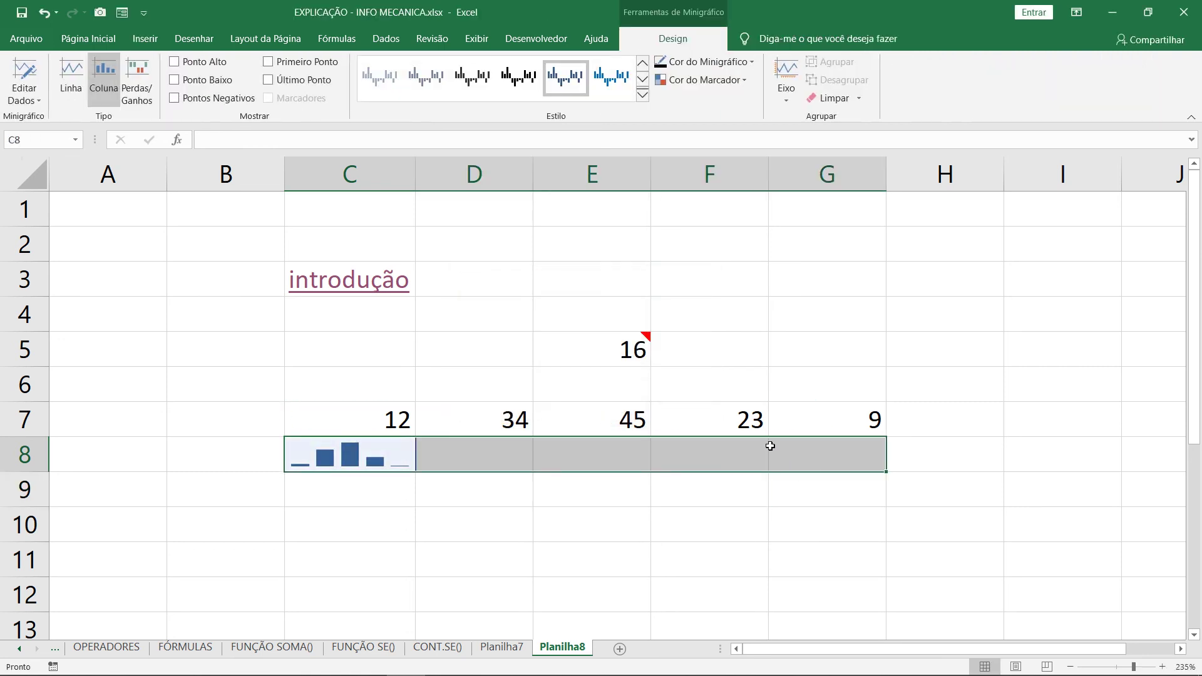
click(111, 45)
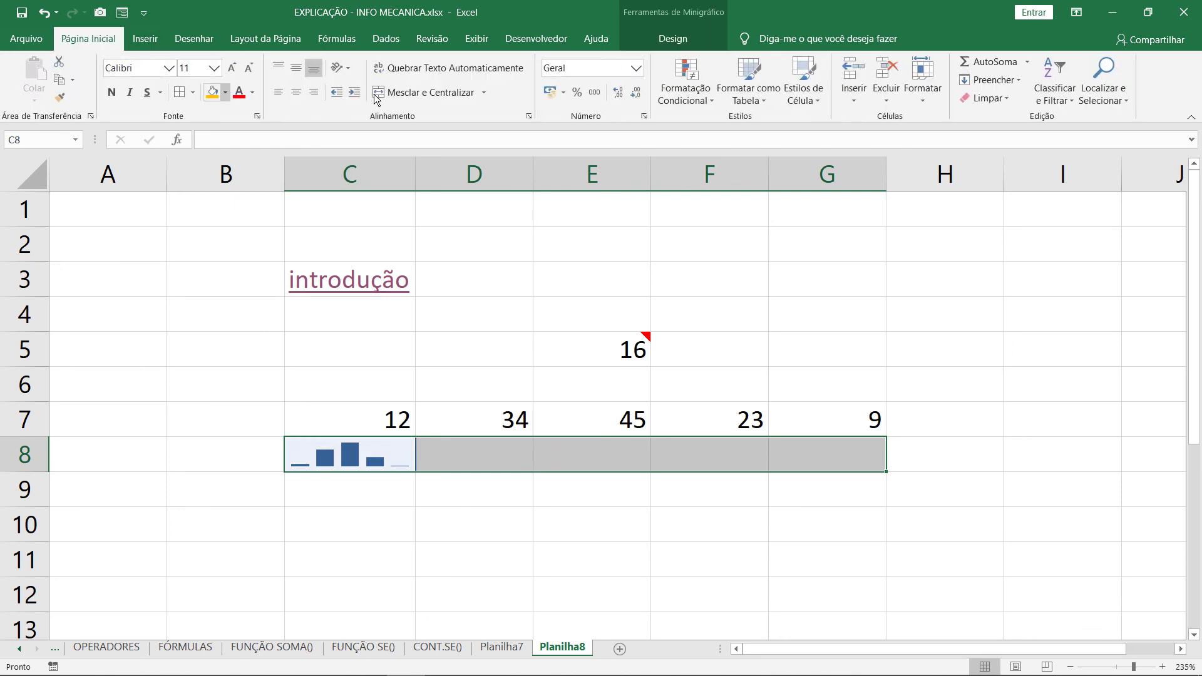
click(416, 92)
click(637, 592)
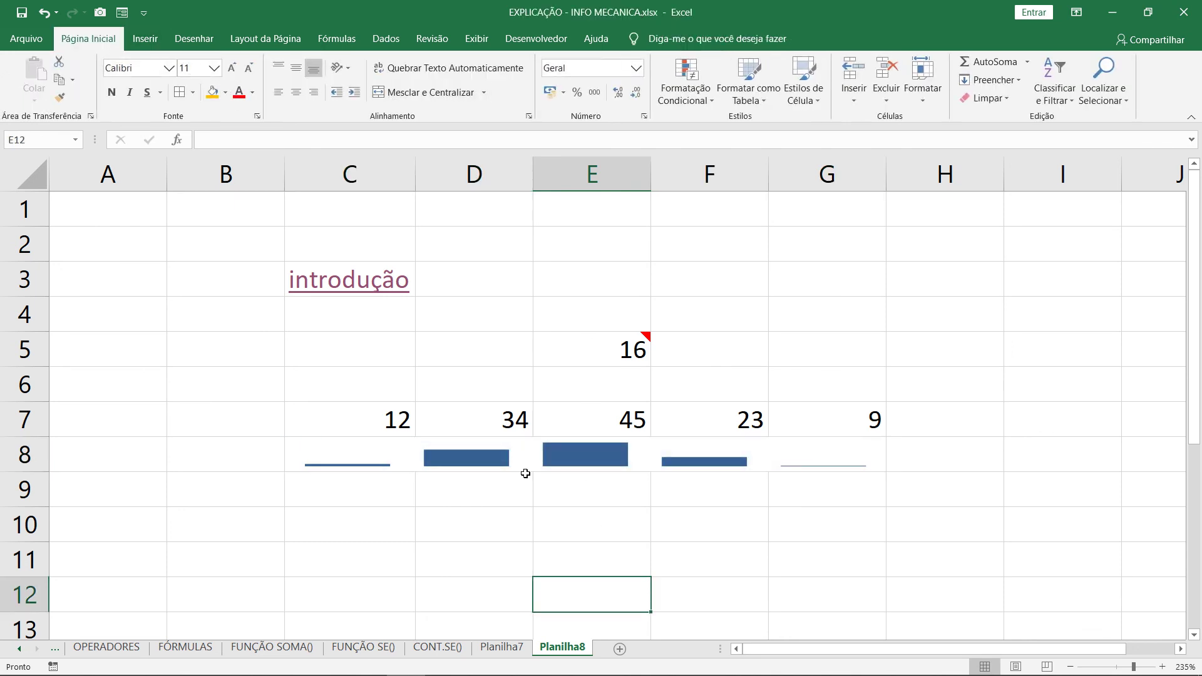
drag(25, 472, 15, 535)
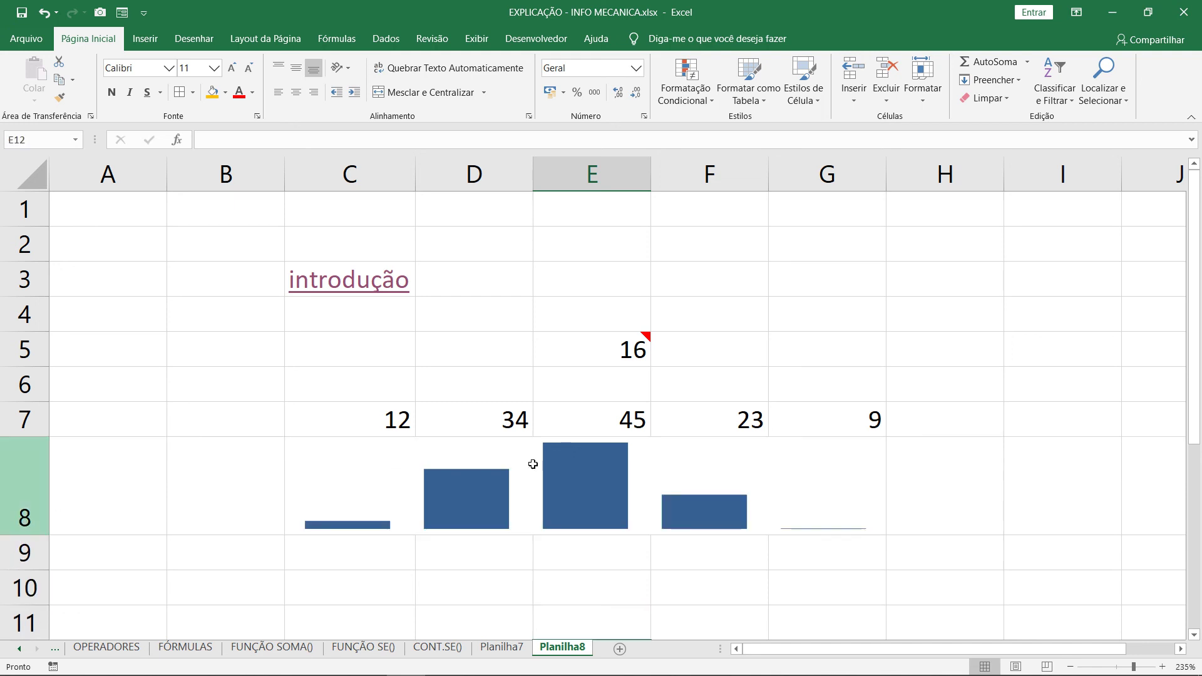
Center the values in cells C7:G7 horizontally.
drag(402, 422, 847, 415)
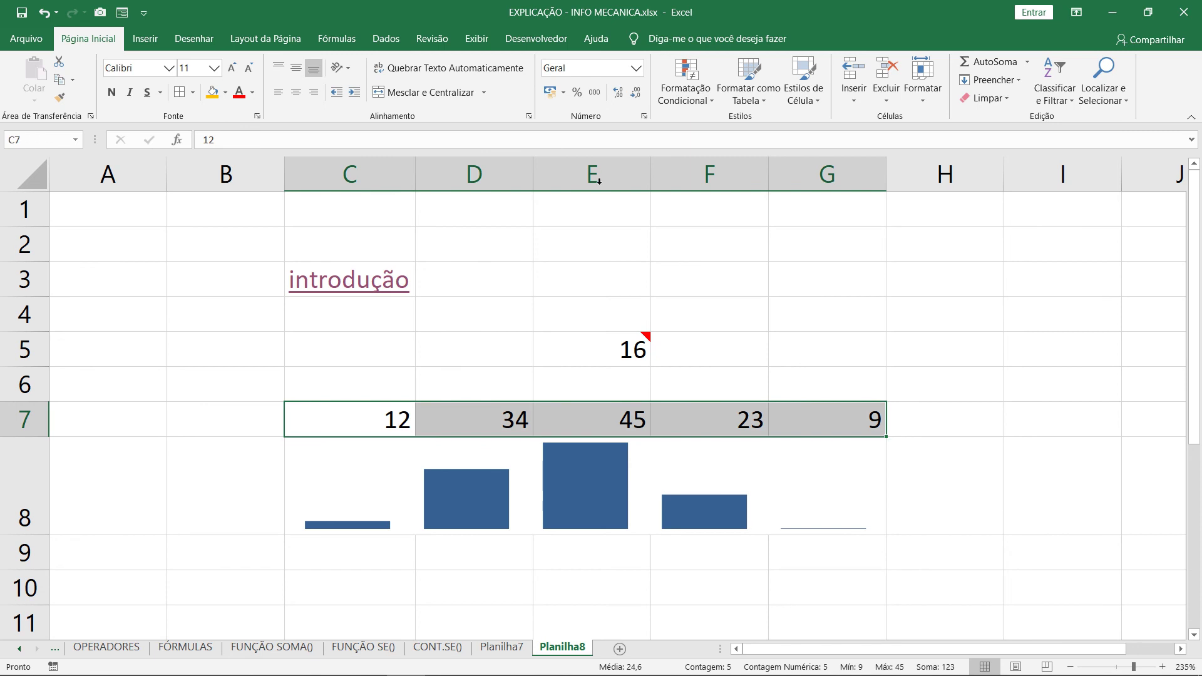
click(296, 92)
click(445, 375)
Change the value in cell D7 to 52 to update the sparkline.
click(449, 411)
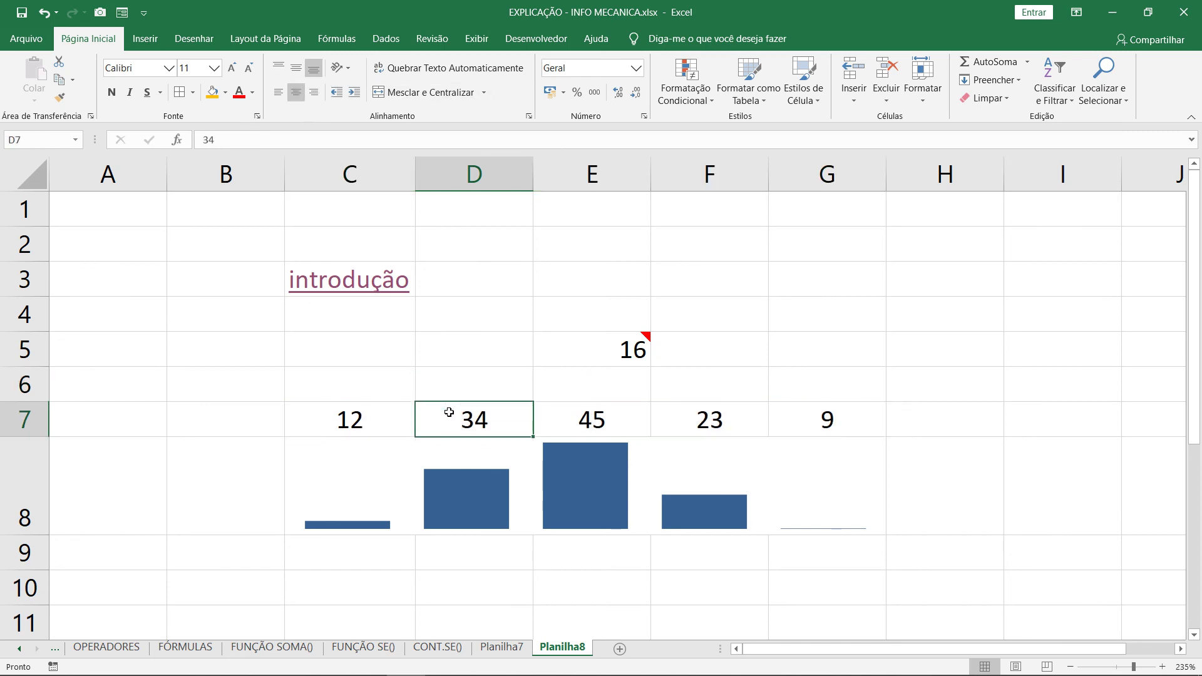
text(52)
key(Return)
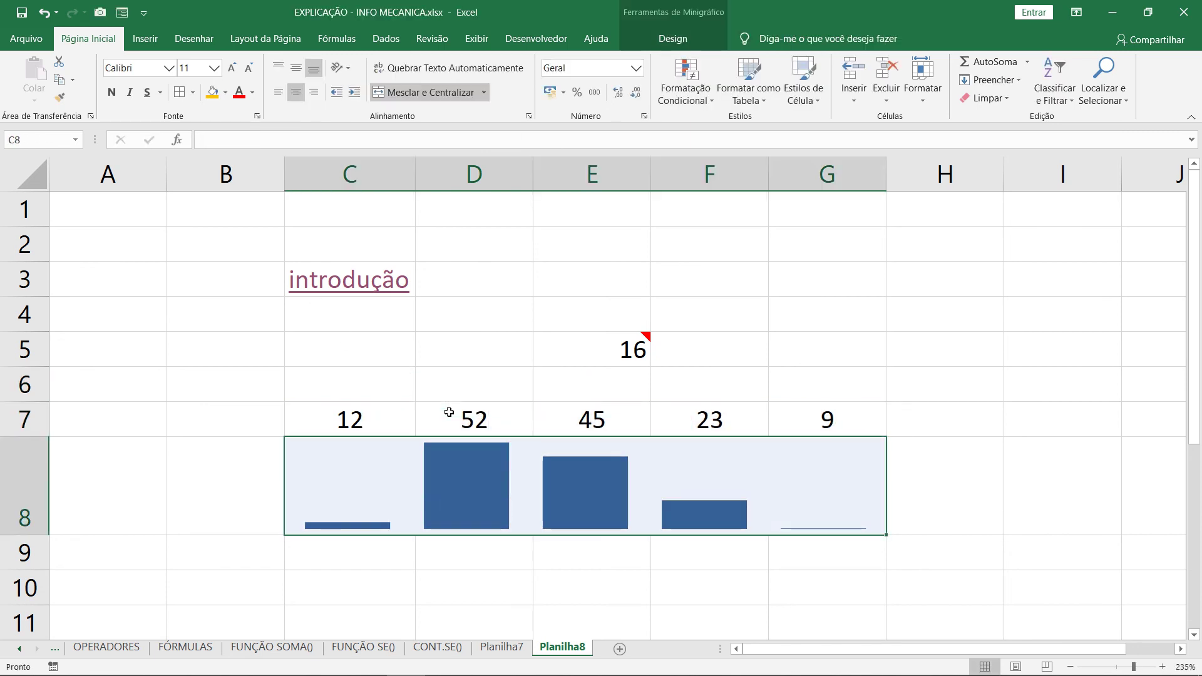
Change the value in cell C7 to 10.
key(Left)
key(Right)
key(Up)
text(10)
key(Return)
Change the value in cell G7 to 15.
key(Right)
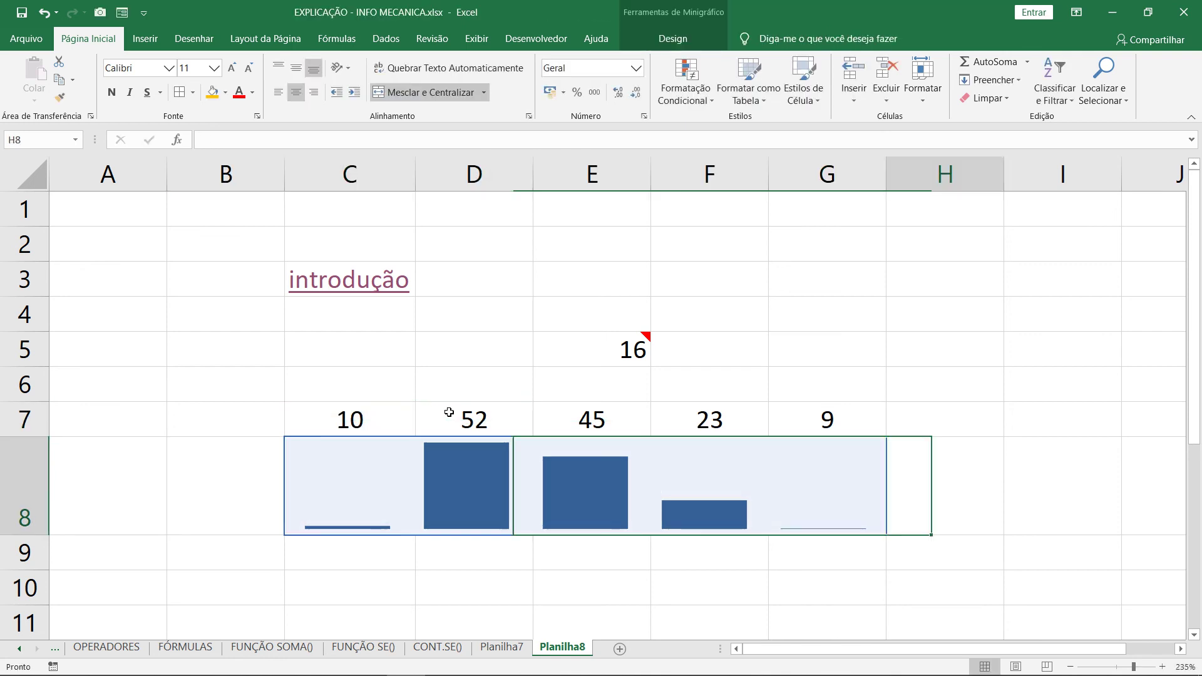
key(Right)
key(Left)
key(Up)
key(Left)
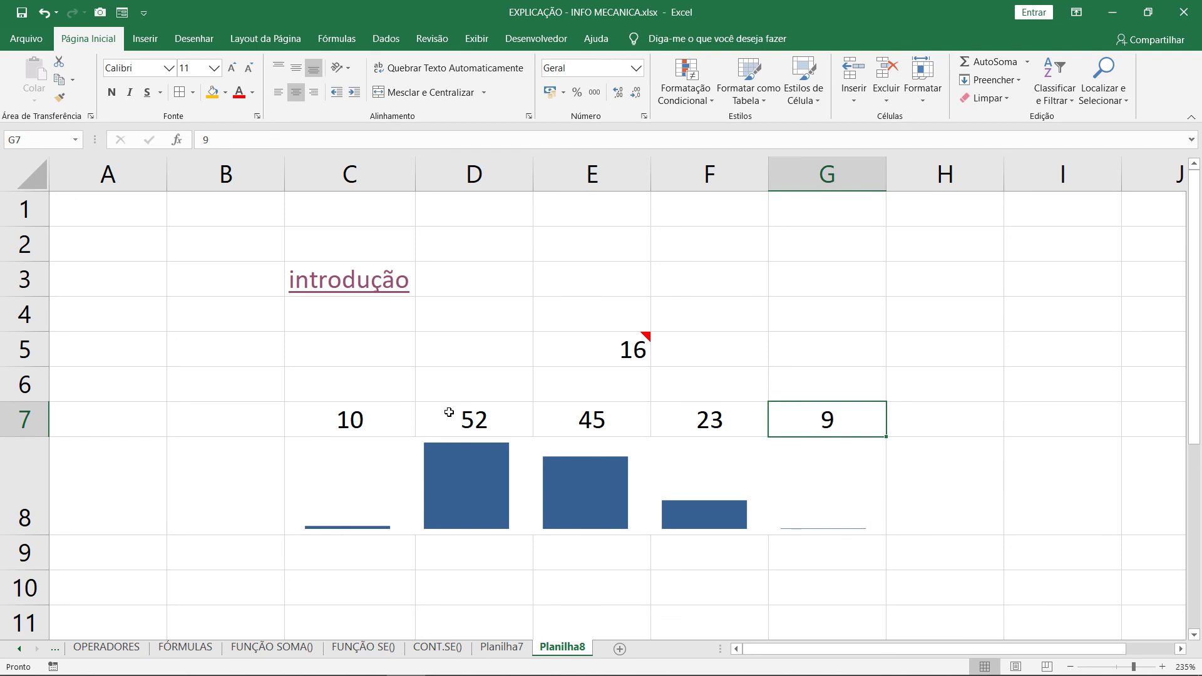
text(15)
key(Return)
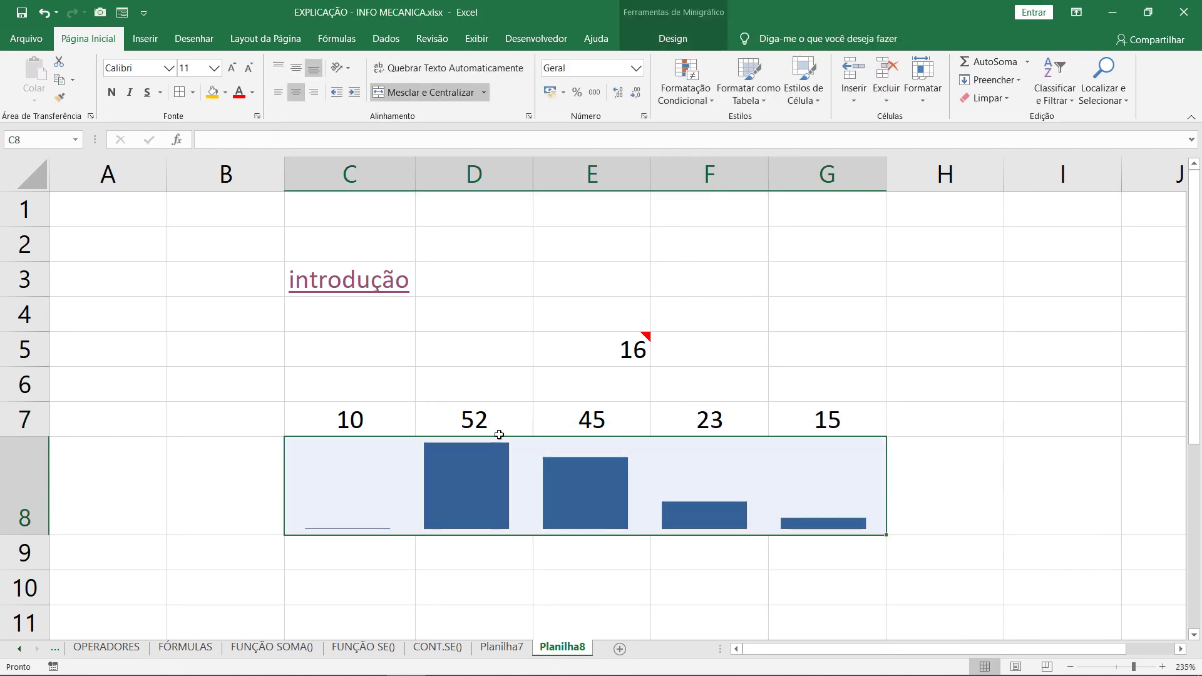
Replace the value in cell F7 with 52.
click(672, 425)
key(F2)
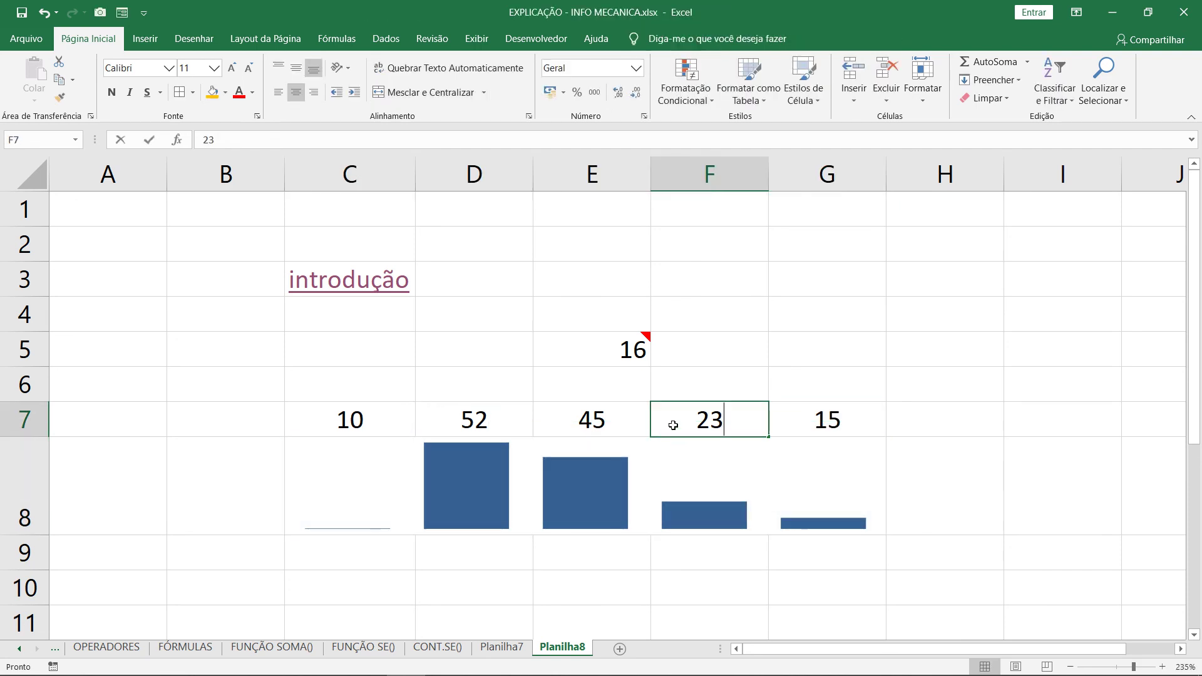
key(BackSpace)
key(BackSpace)
text(52)
key(Return)
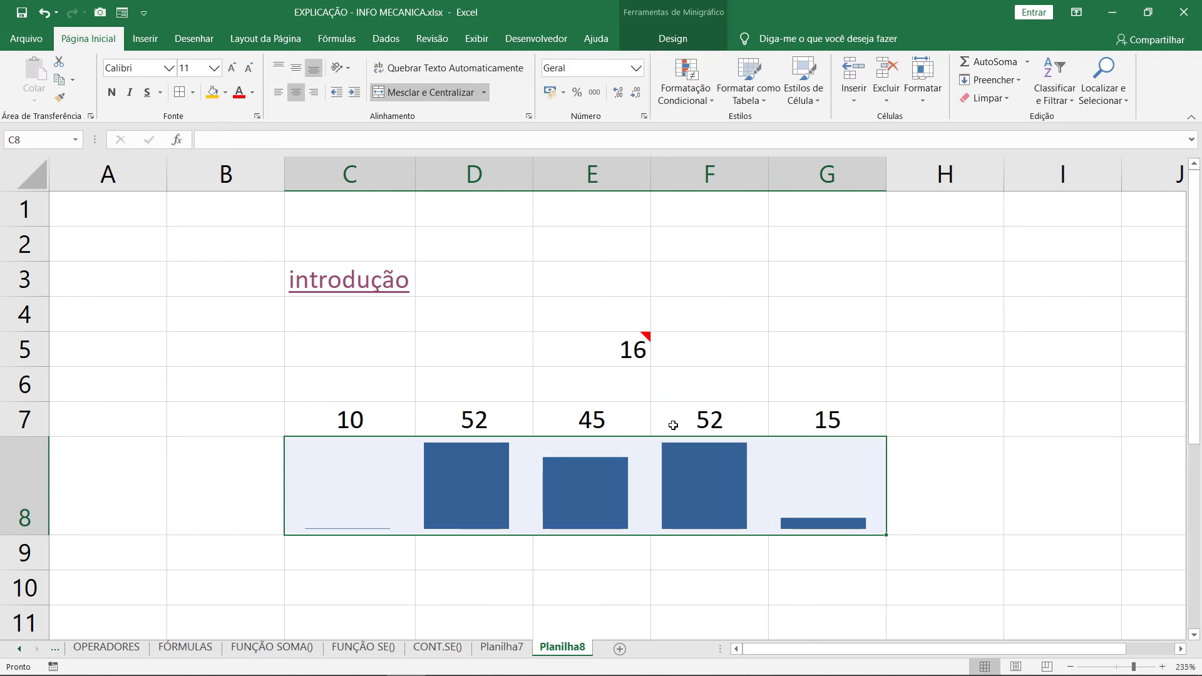
click(621, 417)
text(4)
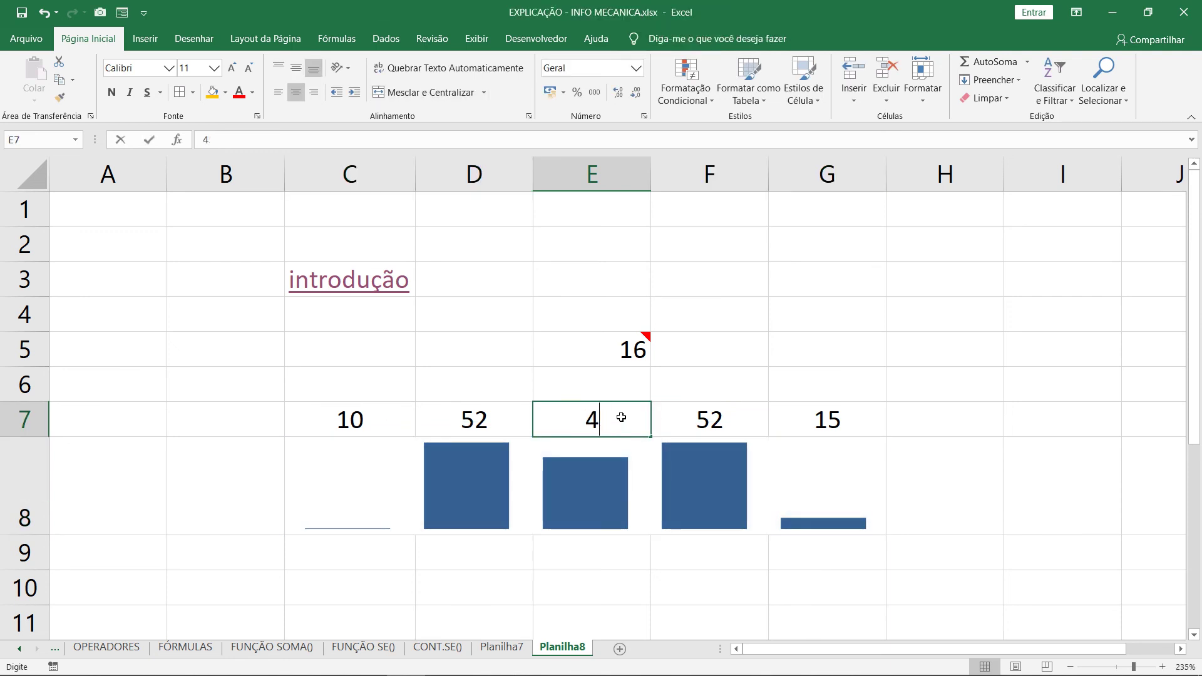
text(5)
key(Return)
Change the value in cell E7 to 20 and deselect the sparkline.
click(600, 416)
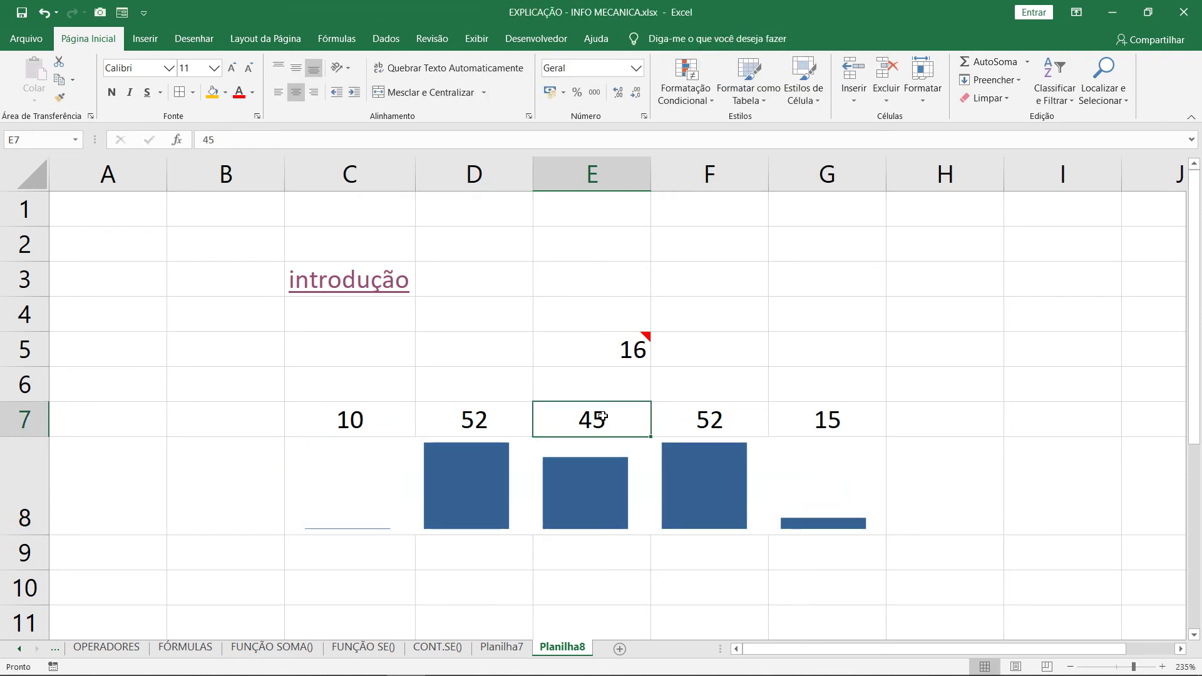
text(20)
key(Return)
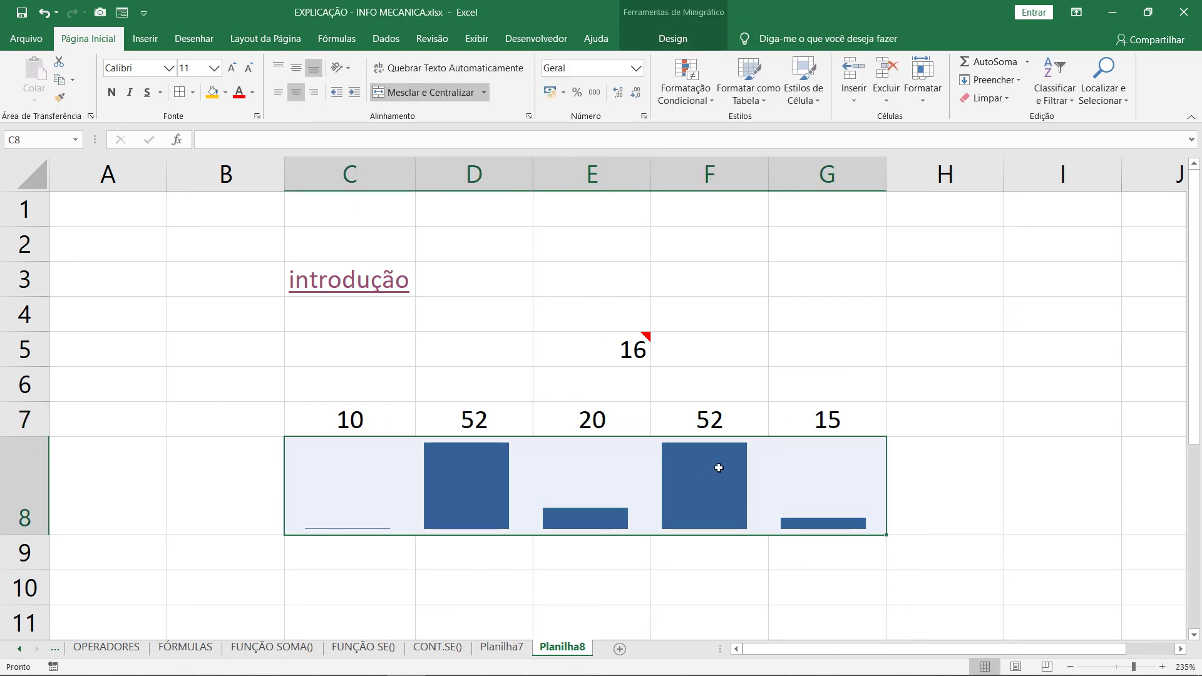
click(717, 345)
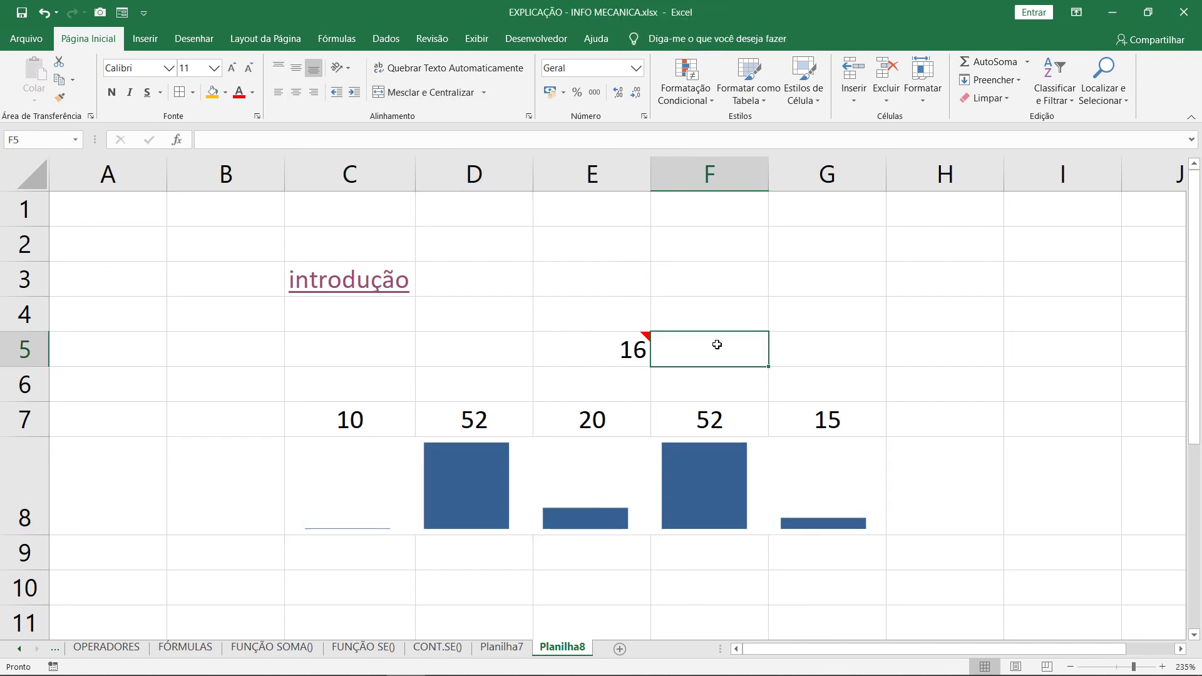